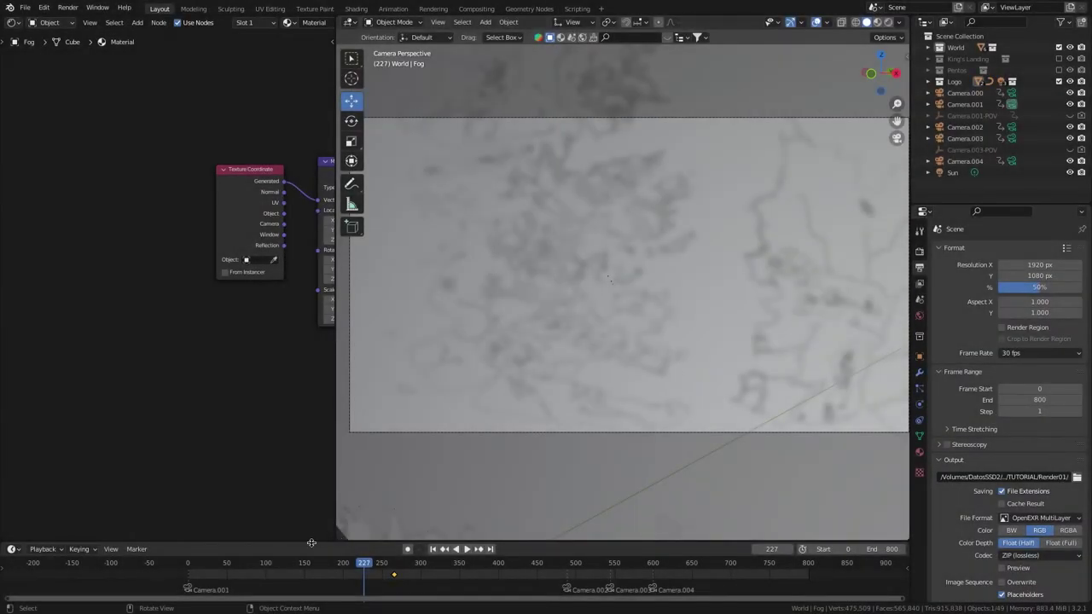
Move the Blender timeline to frame 145 so the rings fill the camera view.
left_click(300, 565)
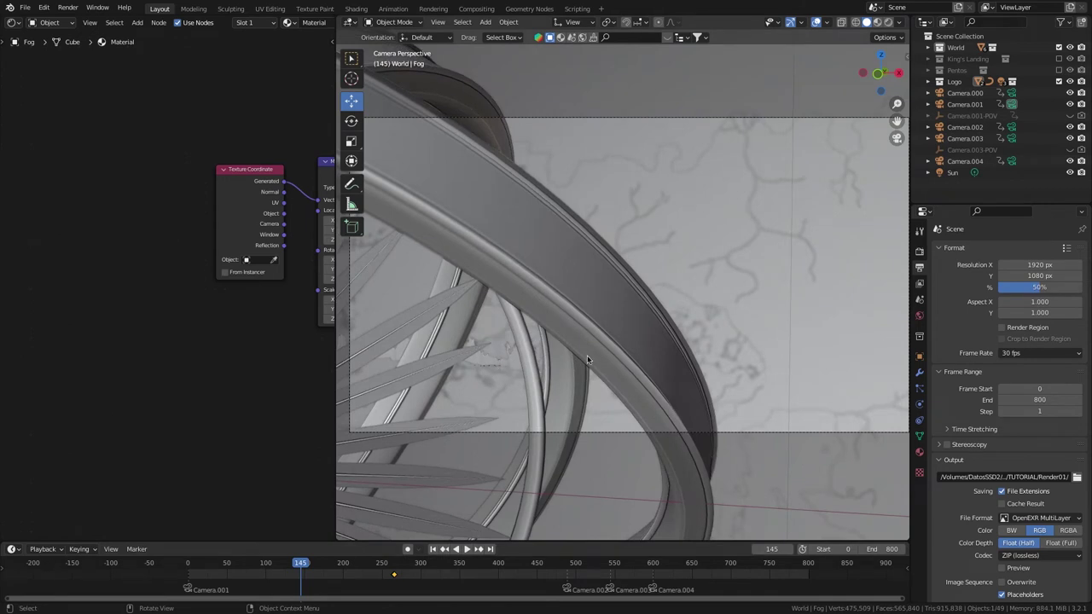
Hide the Ornaments object and move it out of the Logo collection.
left_click(929, 81)
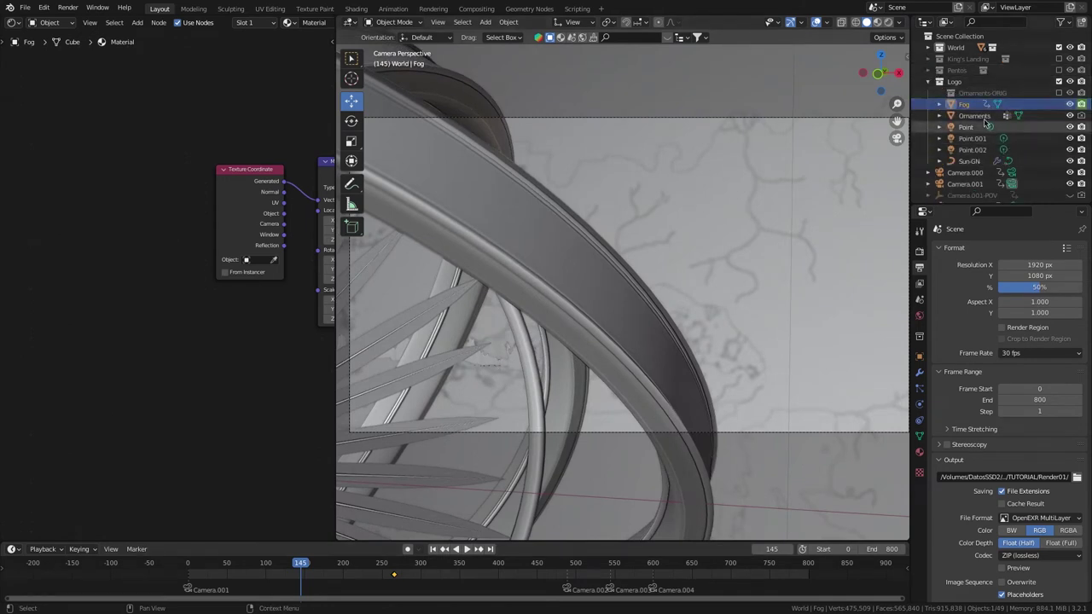
left_click(1070, 116)
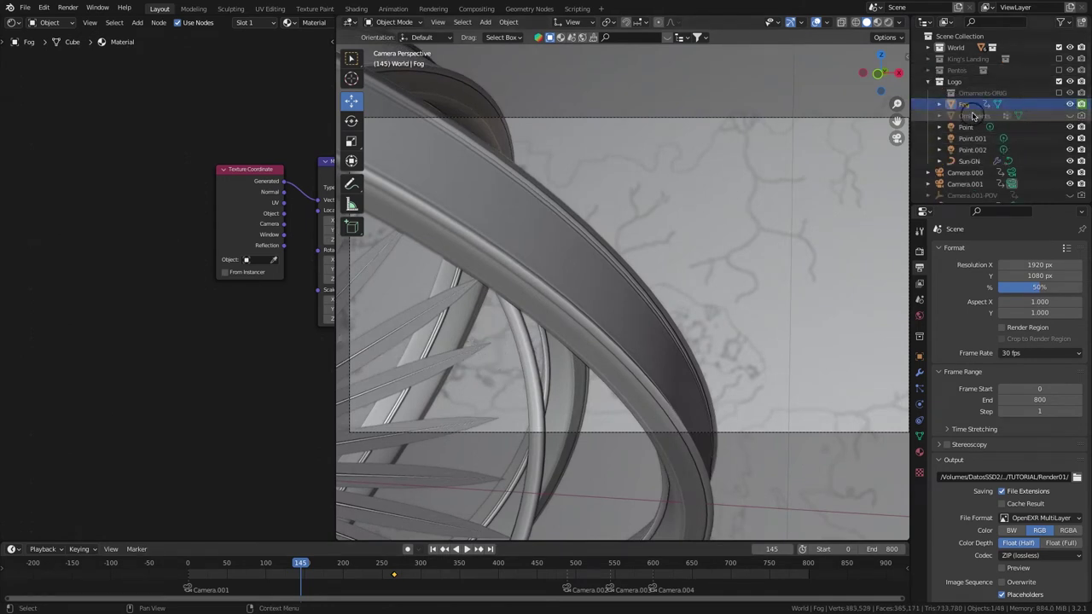
left_click_drag(972, 116, 973, 97)
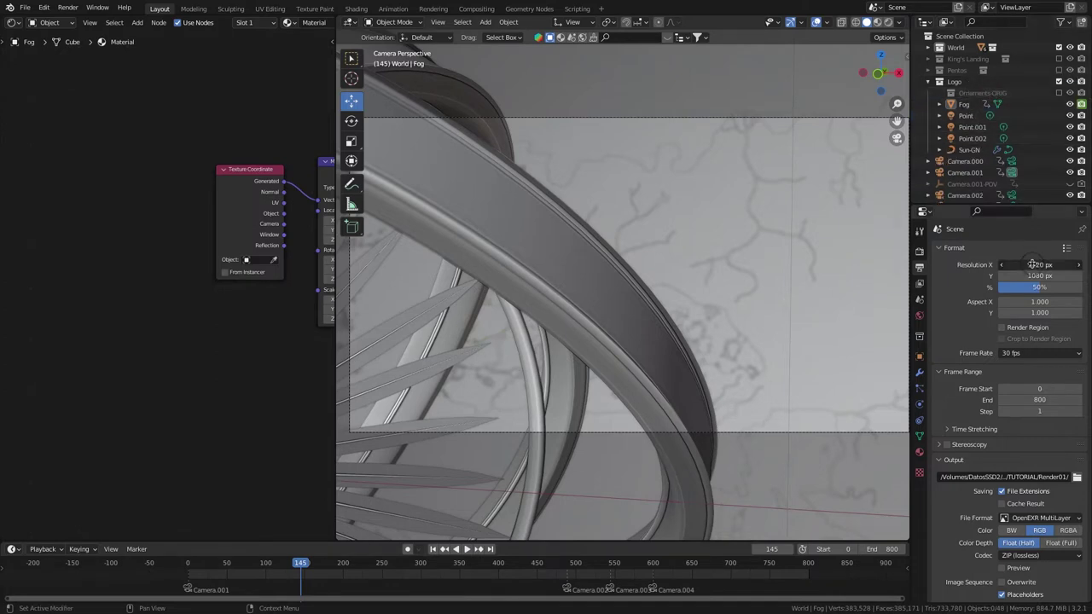
Set the render resolution to 1280×720 at 100% with the frame range ending at 260.
type("1280")
key("Tab")
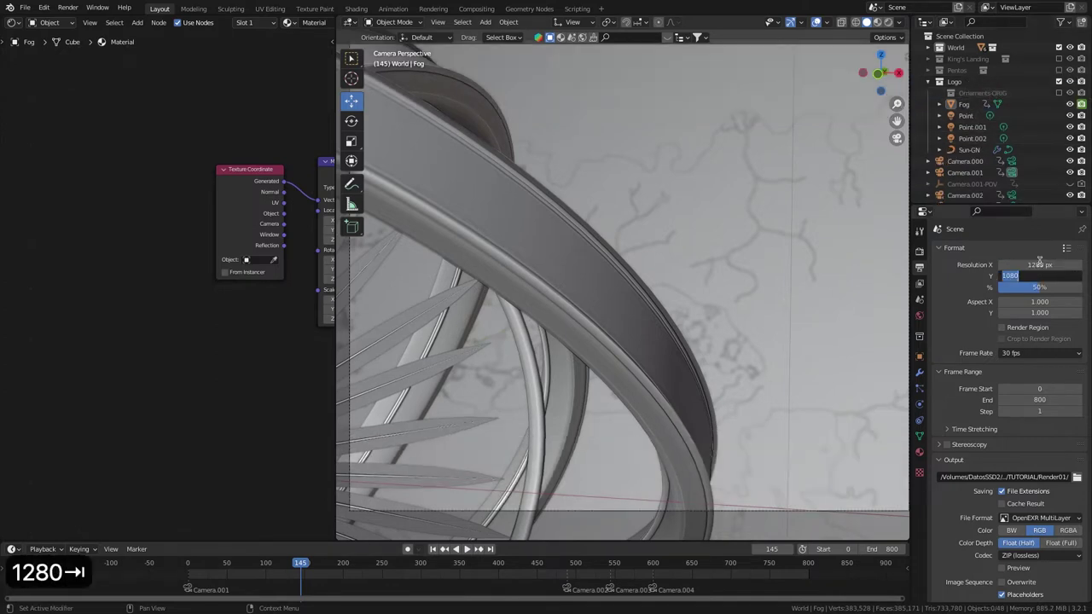
type("720")
key("Tab")
type("100")
key("Return")
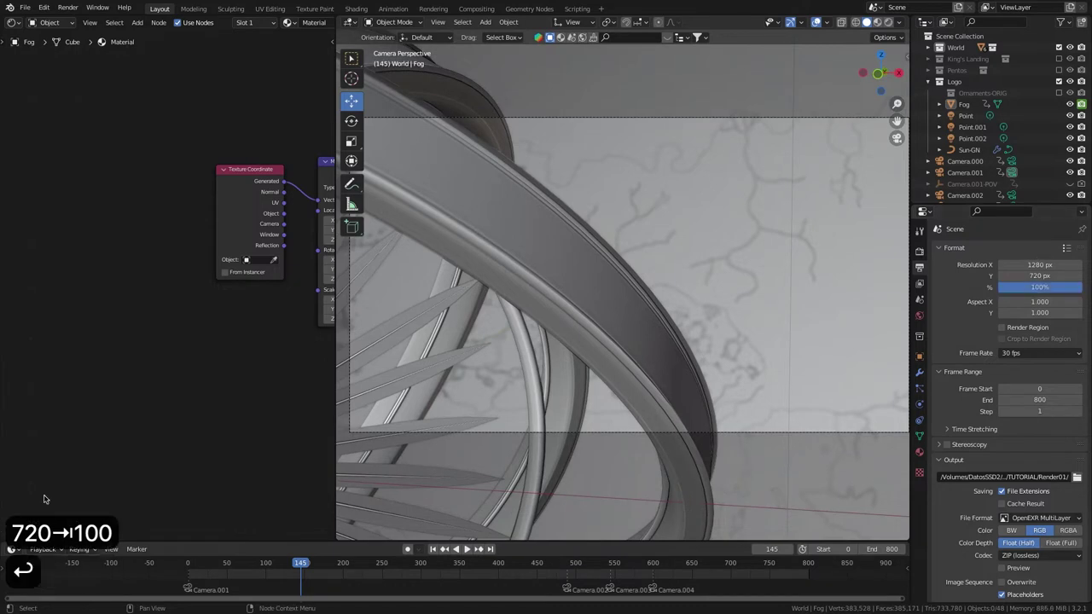
left_click(1038, 399)
type("2")
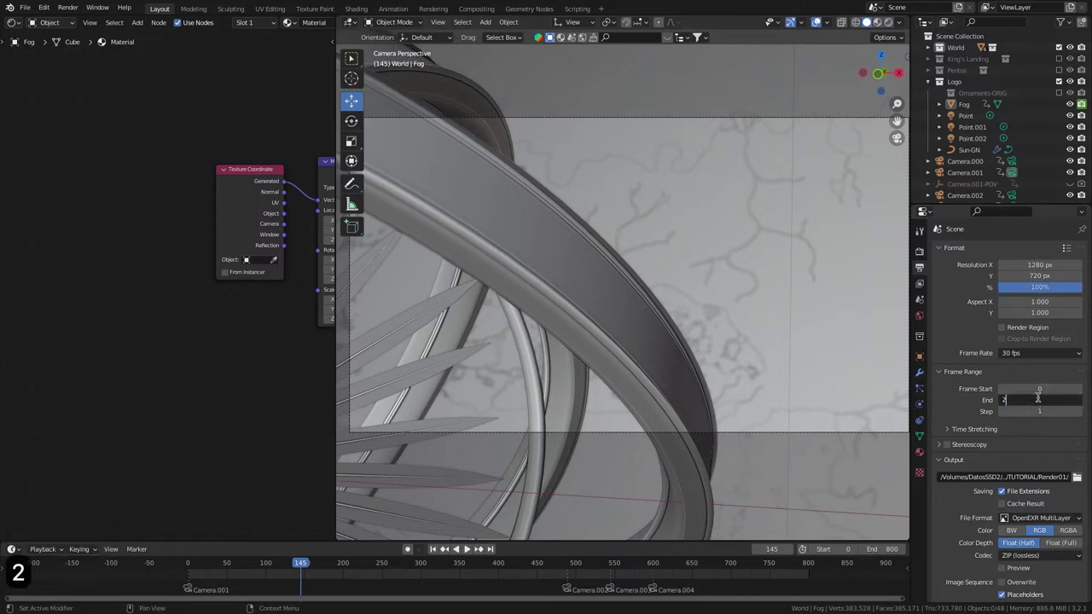
type("60")
key("Return")
Choose the output folder and name the render files Render-Eevee1.
left_click(1076, 477)
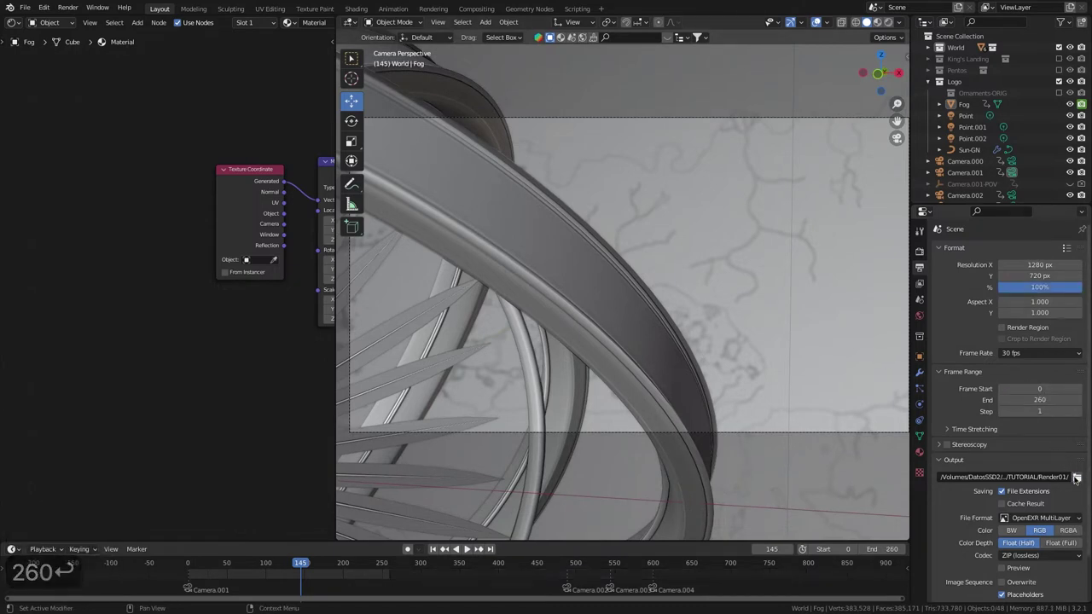
left_click(426, 478)
type("Ren")
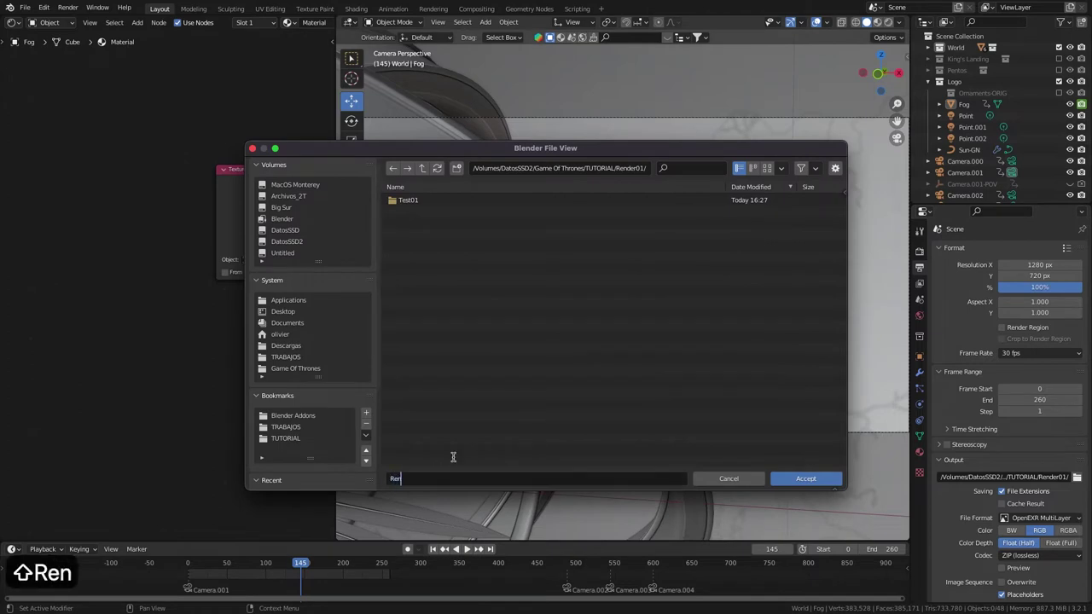
type("der-Eeve")
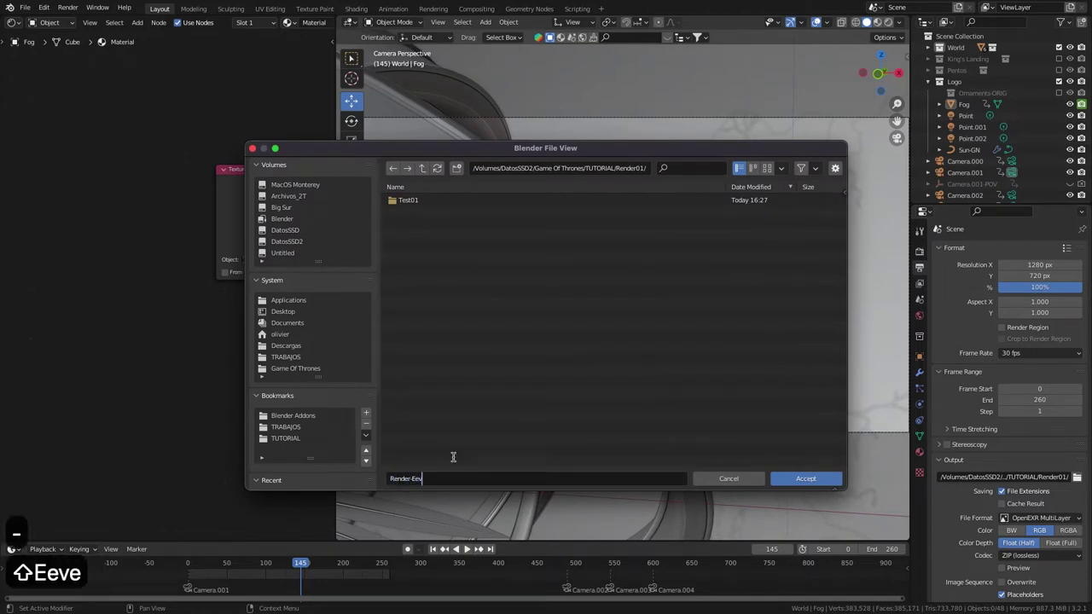
type("e1")
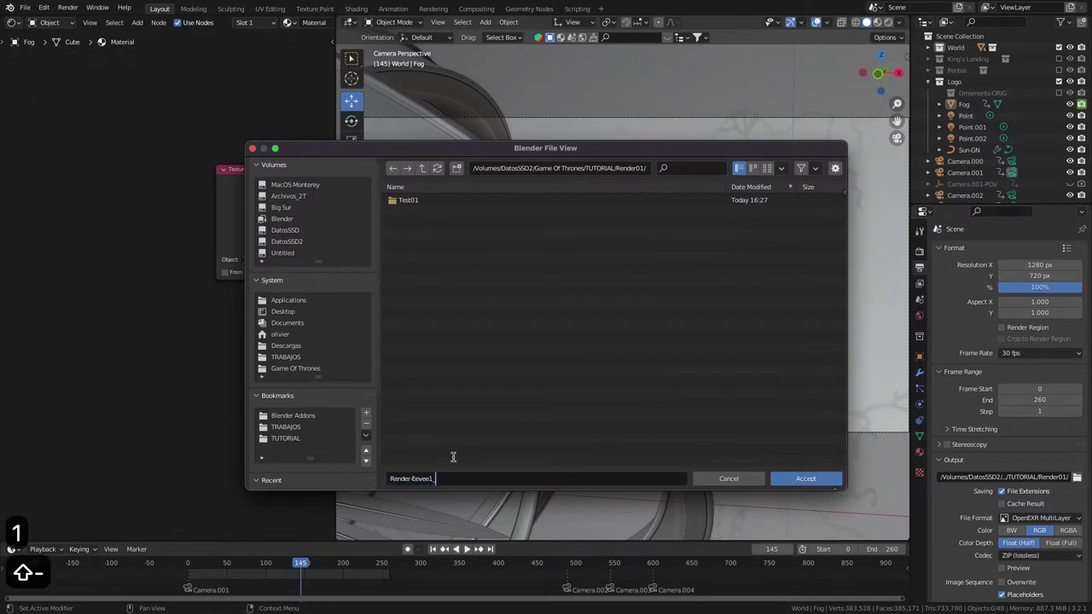
key("Return")
Try PNG as the output file format, then revert to OpenEXR MultiLayer.
left_click(1041, 518)
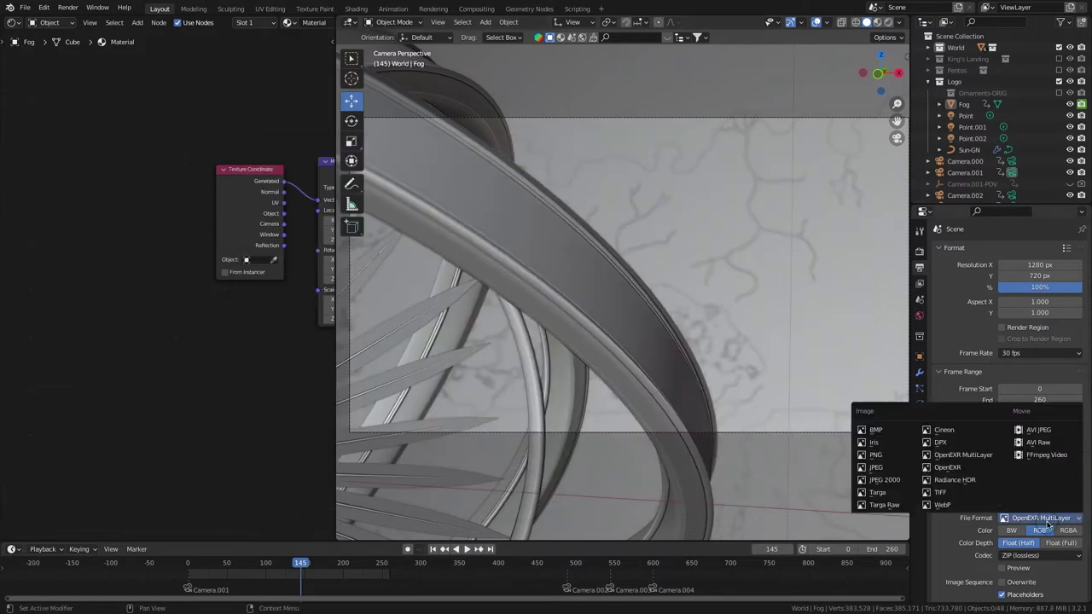
left_click(876, 457)
left_click(1068, 531)
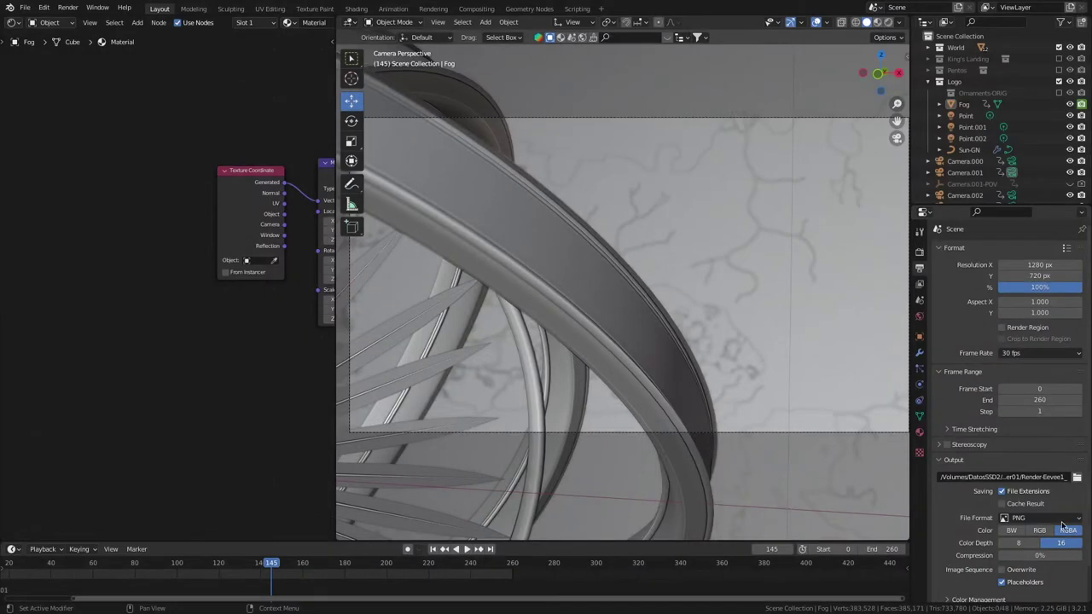
left_click(1041, 517)
left_click(970, 461)
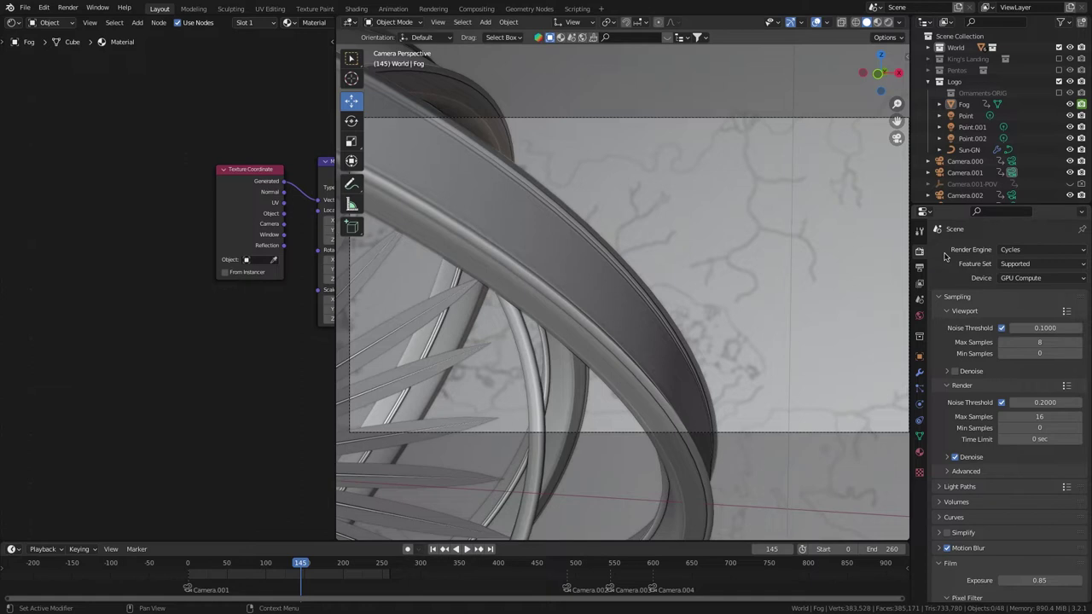
Switch the render engine to Eevee, enable only the Combined pass, and exclude the World collection.
left_click(1024, 249)
left_click(1019, 256)
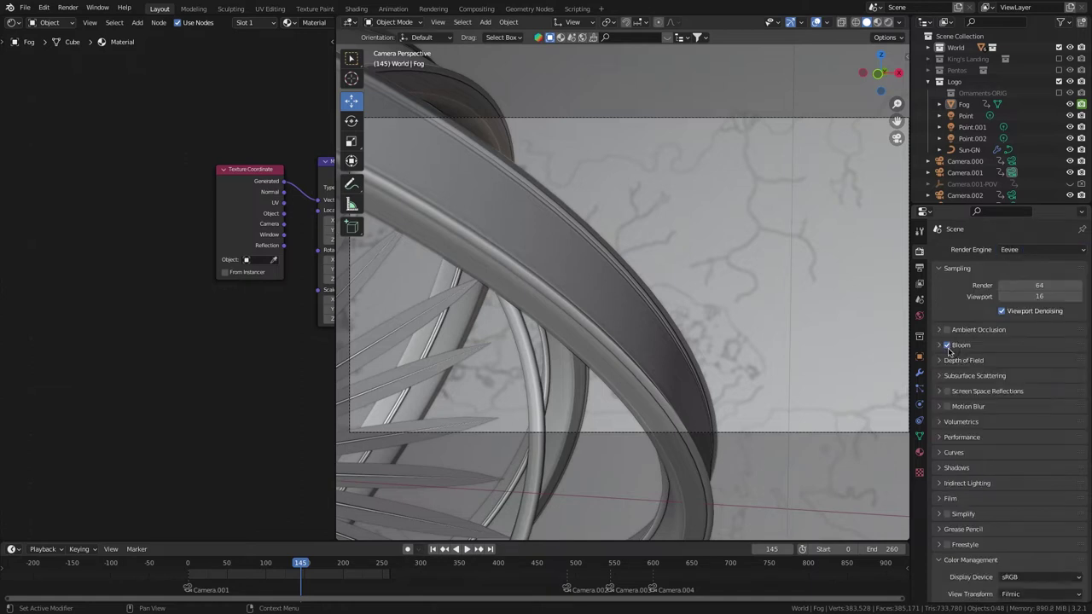
left_click(942, 500)
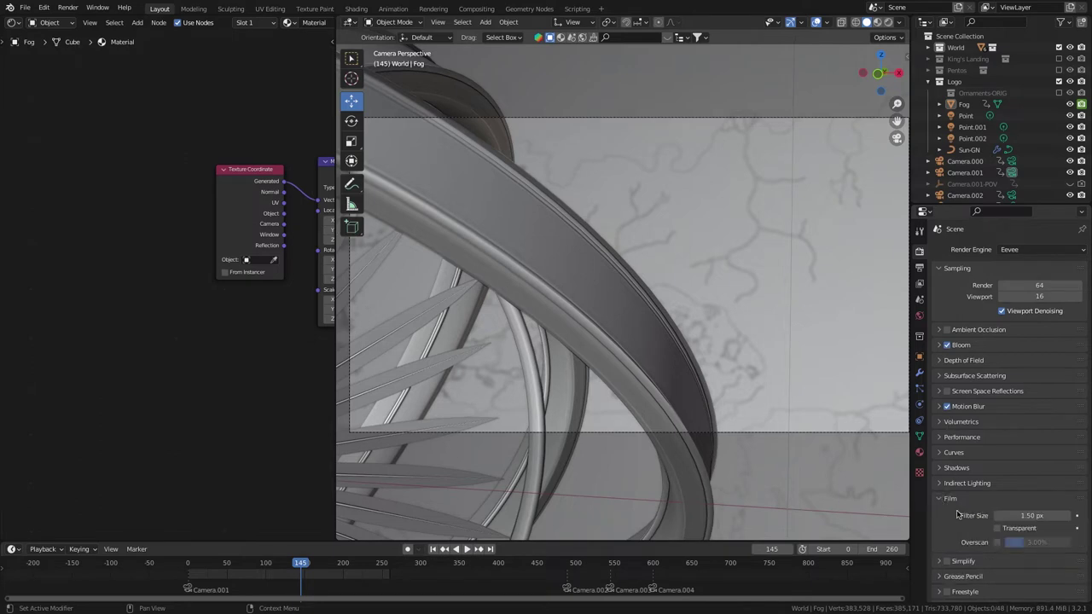
left_click(920, 284)
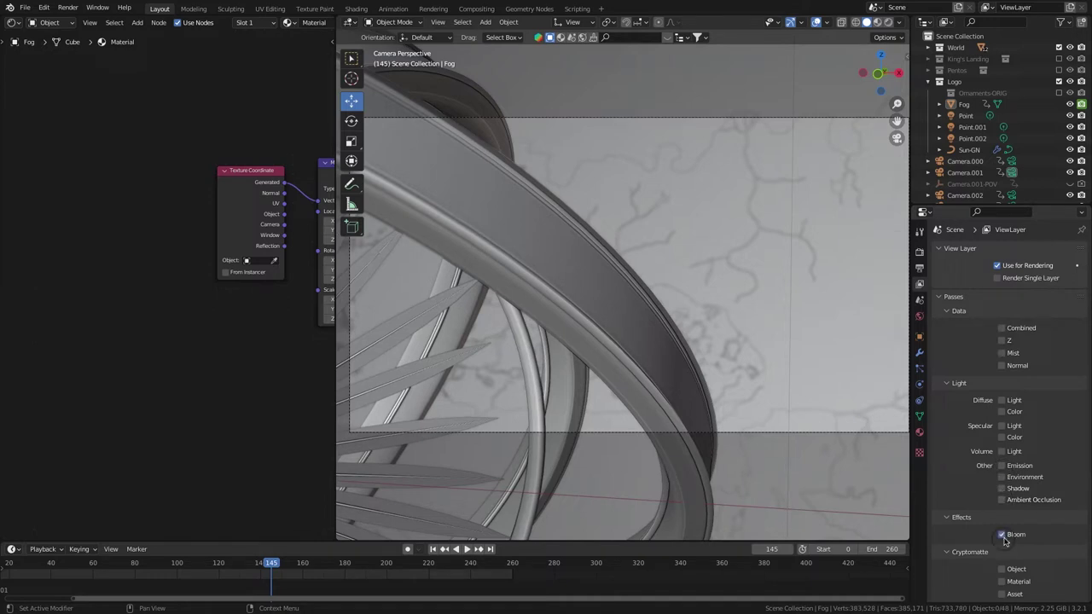
left_click(1001, 328)
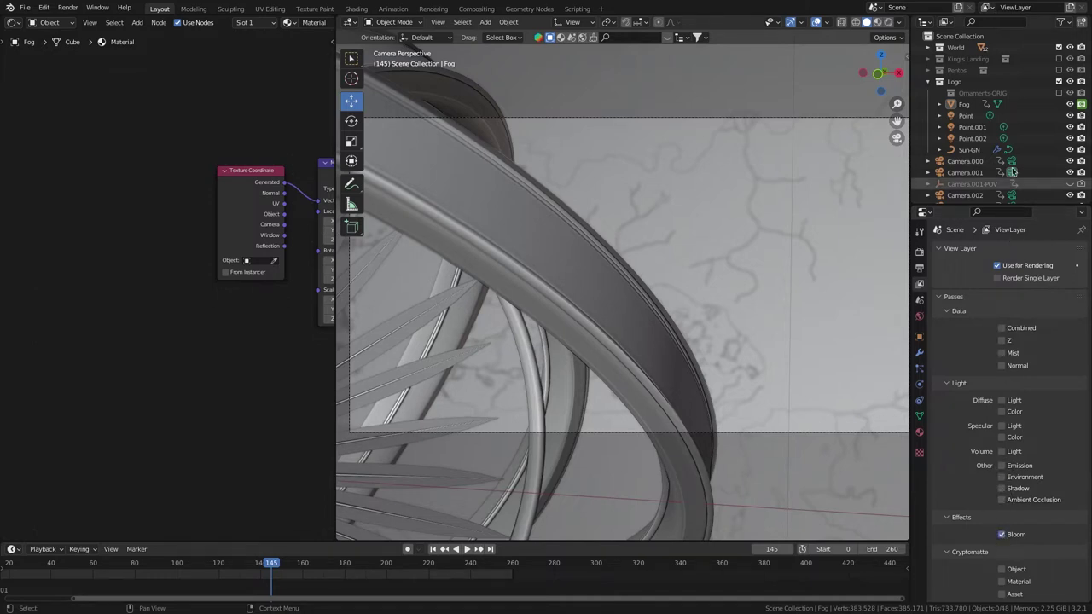
left_click(1059, 47)
Save the project as GOT_35-Eevee.blend.
left_click(31, 8)
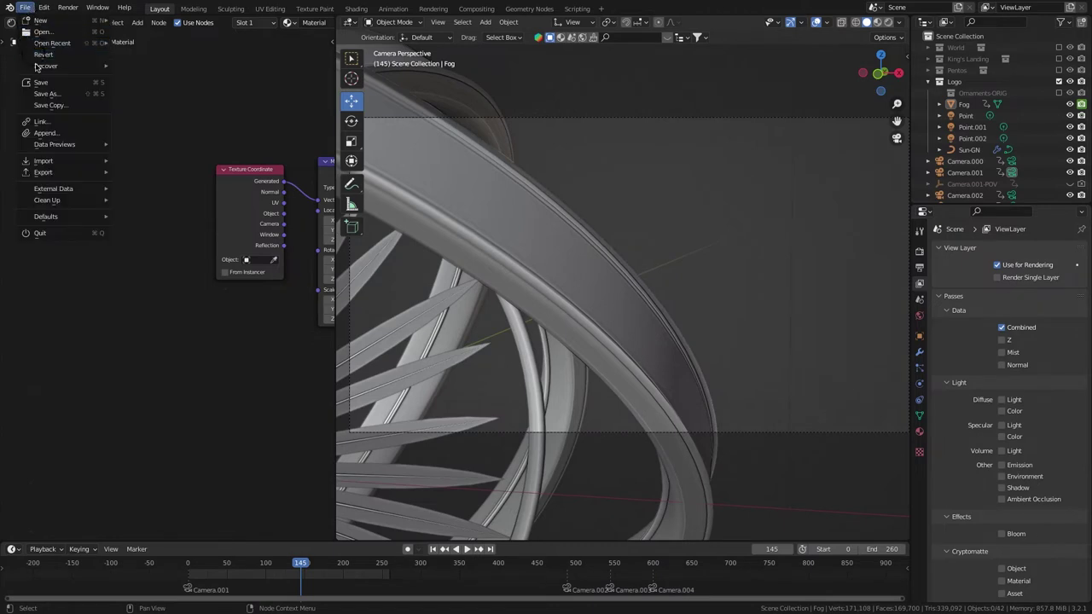
left_click(38, 94)
left_click(433, 281)
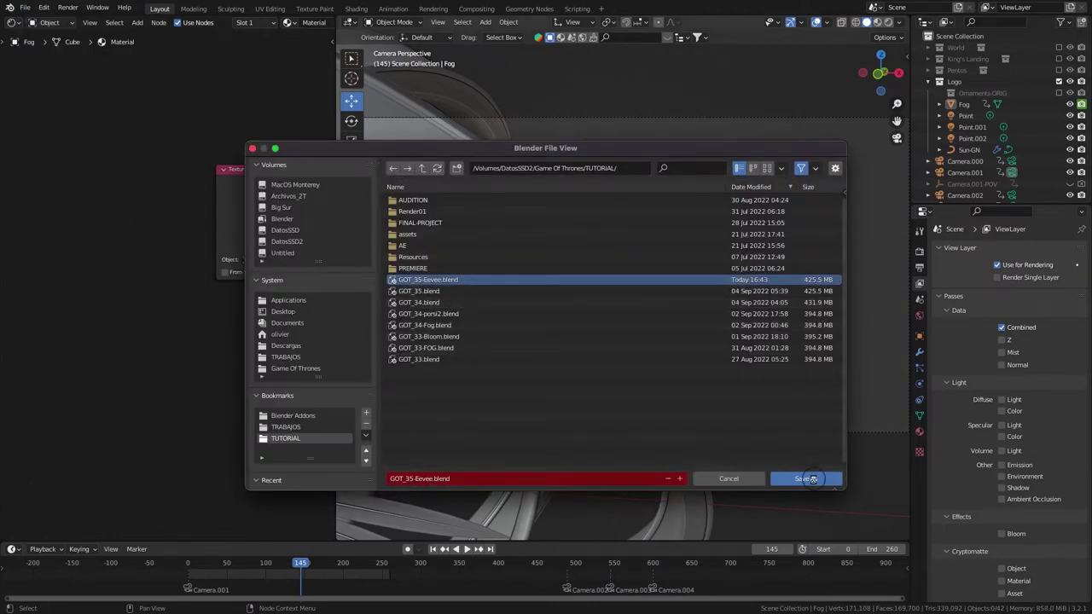
left_click(807, 480)
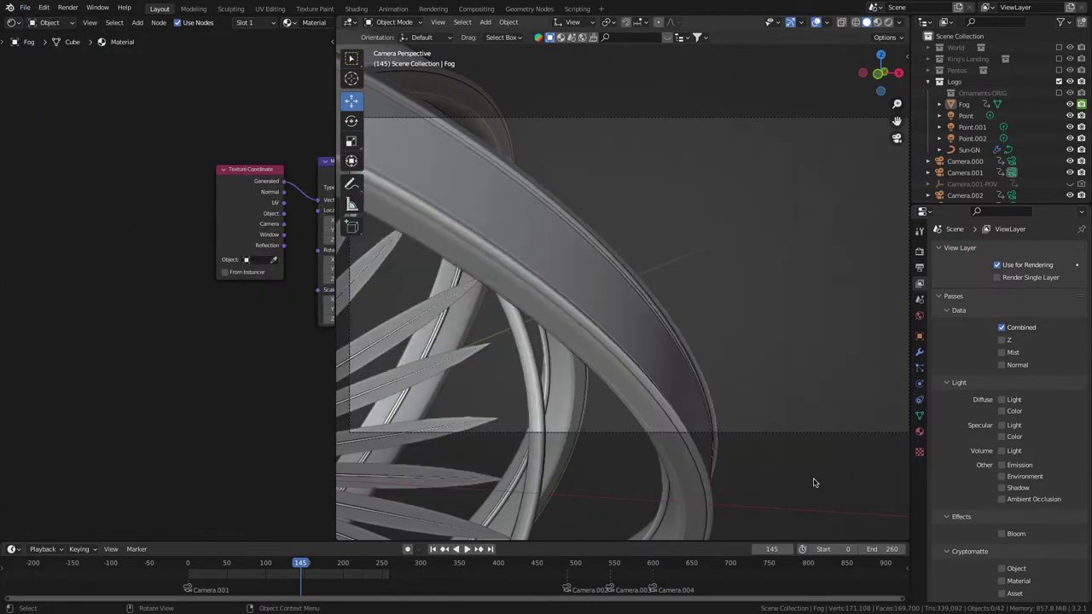
Preview frame 98 in rendered shading and set the bloom threshold to 2.5.
left_click(887, 23)
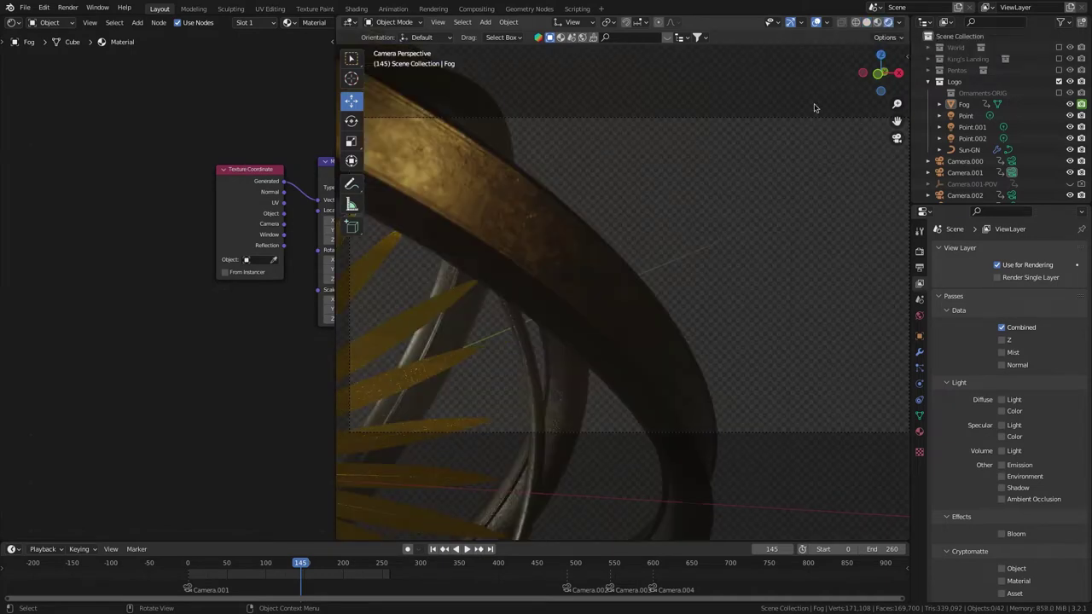
left_click_drag(295, 570, 264, 570)
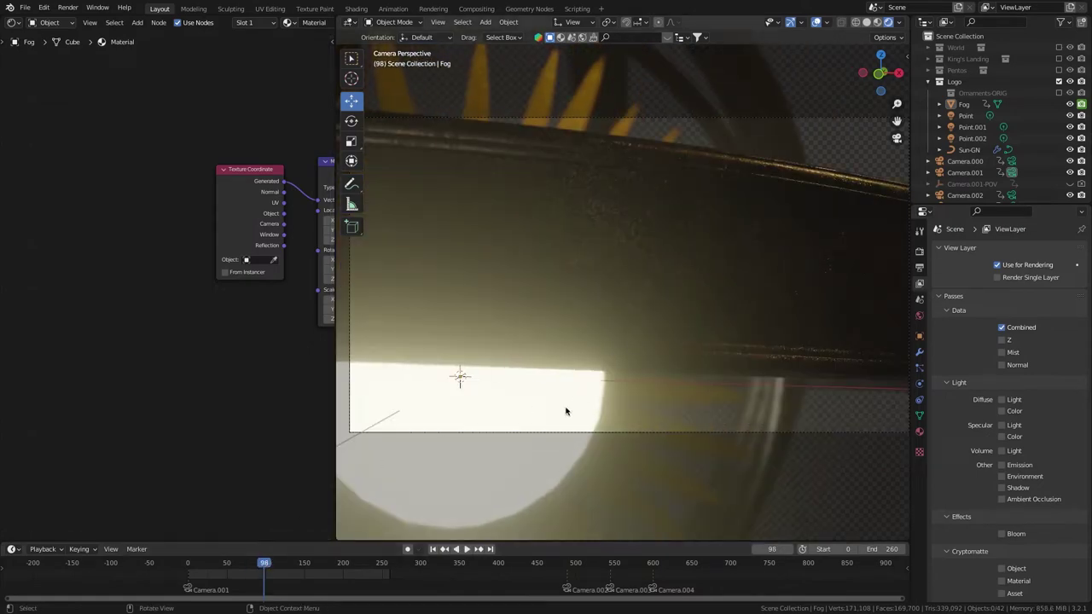
left_click(919, 251)
left_click(939, 346)
left_click(947, 346)
left_click(1006, 362)
type("2.5")
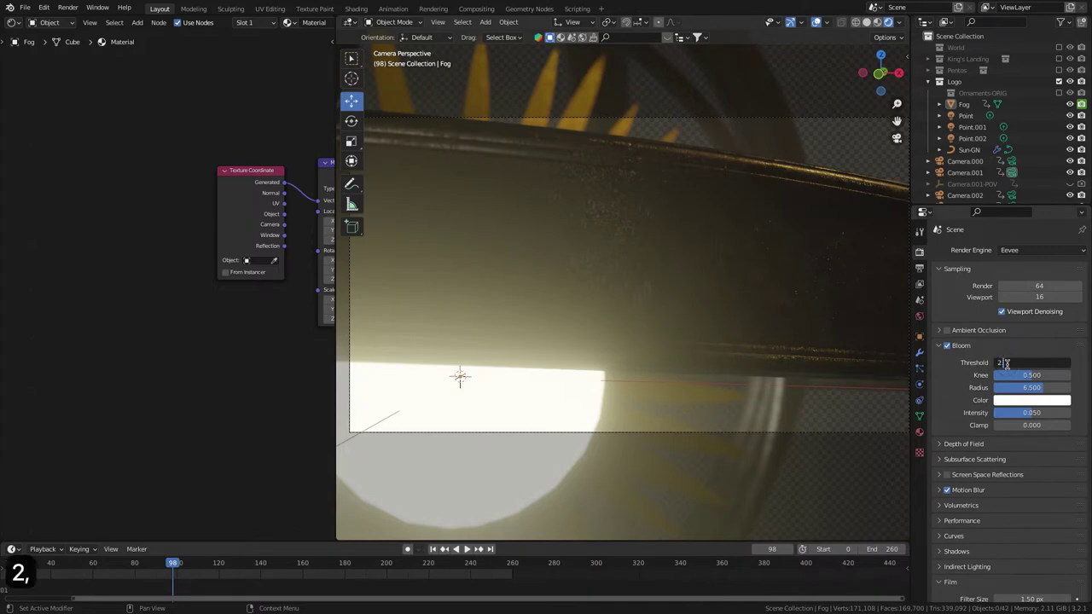
key("Return")
Set bloom radius 4.5, intensity 0.11, and a pale yellow bloom colour.
left_click(1028, 387)
type("4.5")
key("Return")
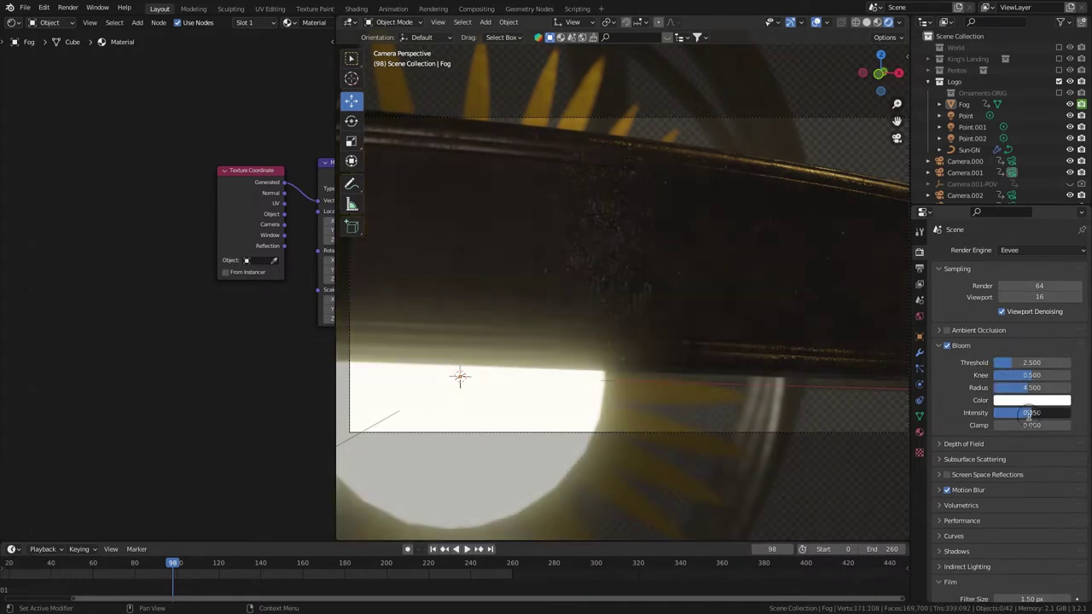
left_click(1034, 413)
type("11")
key("Return")
left_click(1032, 400)
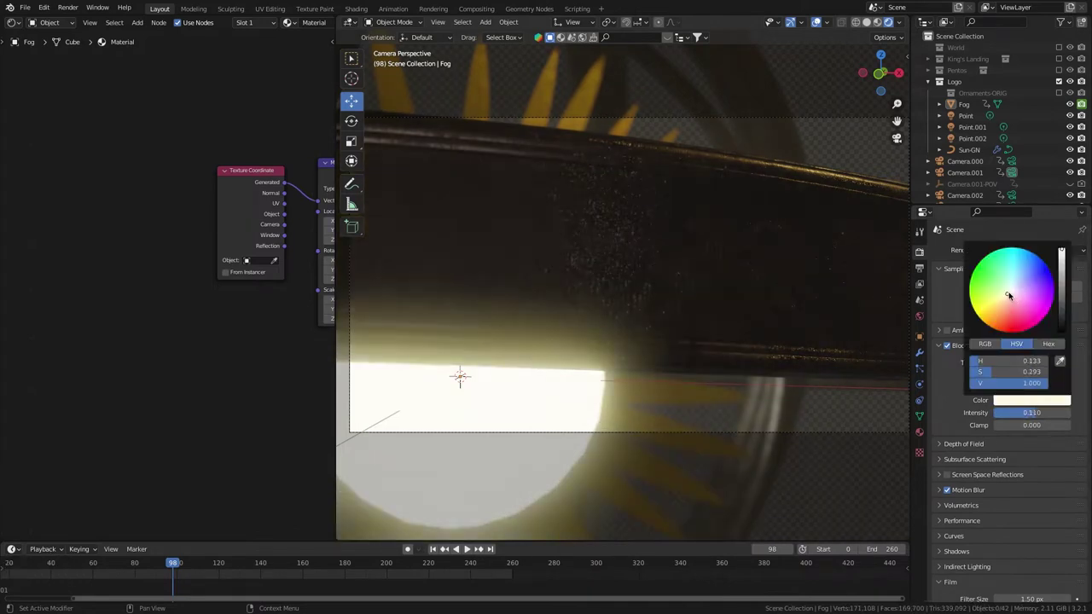
left_click(960, 344)
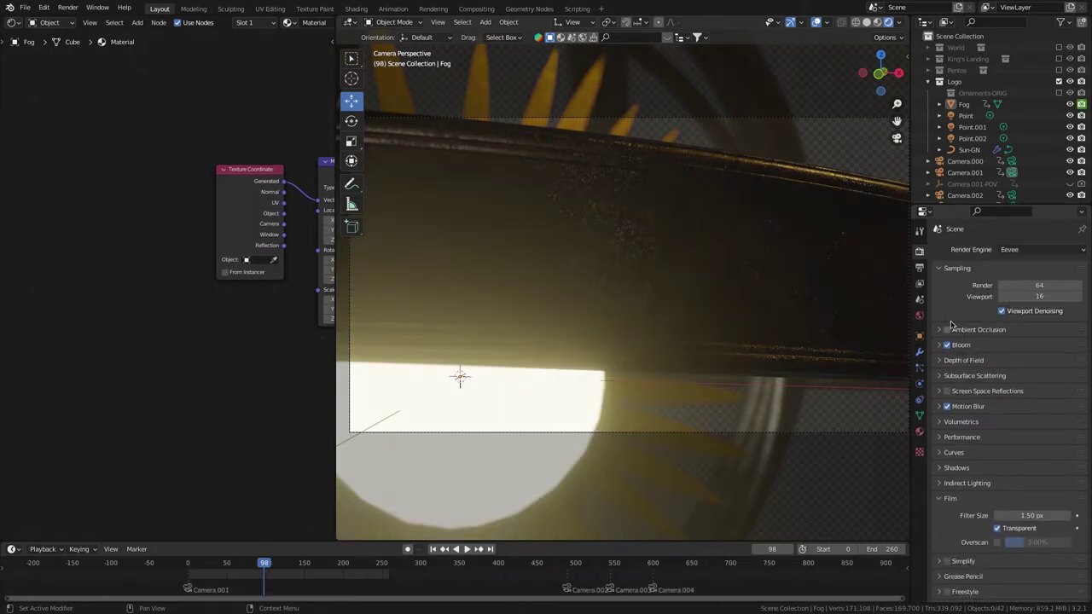
Duplicate Sun-GN in place as Sun-GN.001 with a single-user node group.
left_click(977, 151)
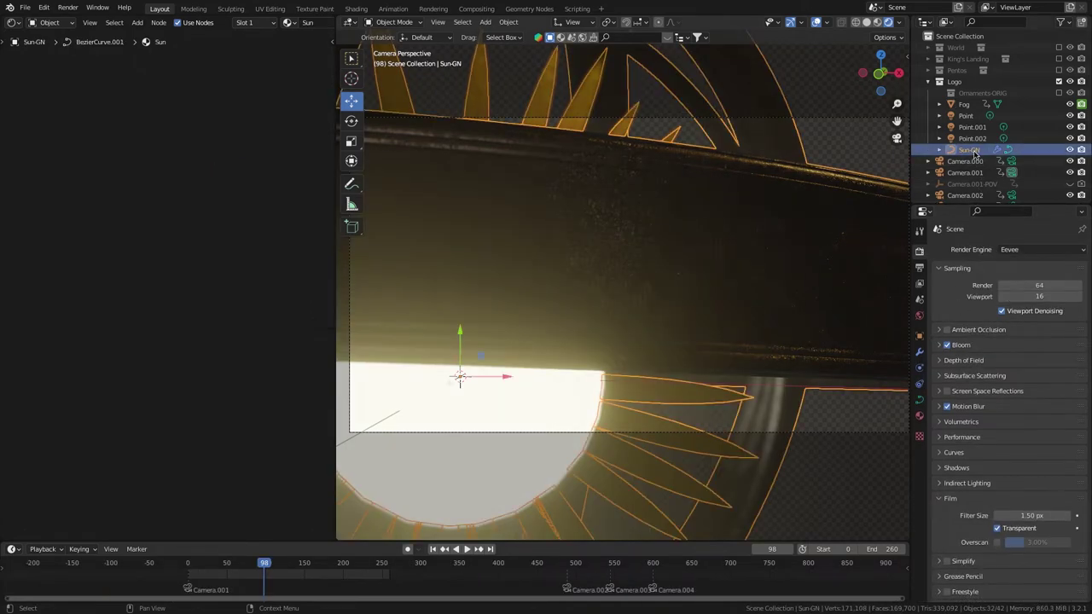
left_click(922, 352)
key("shift+d")
right_click(702, 304)
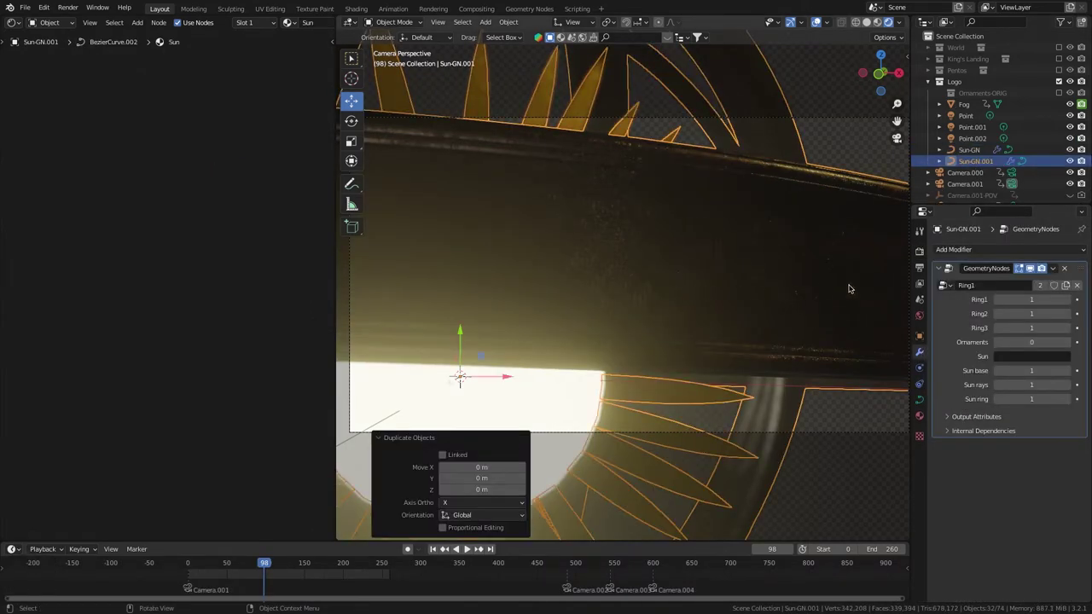
left_click(1041, 286)
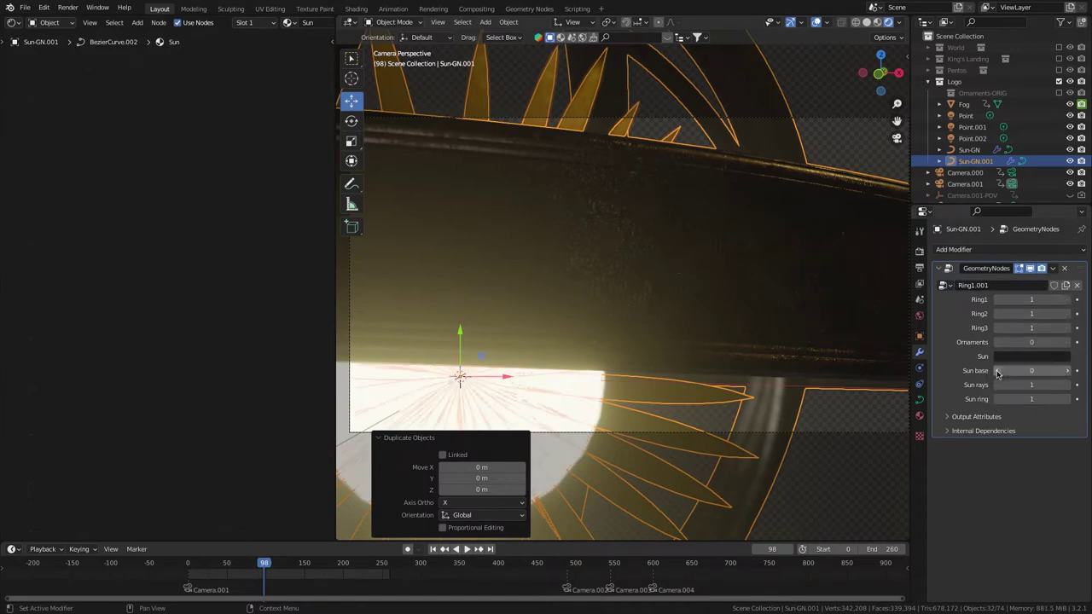
left_click(967, 151)
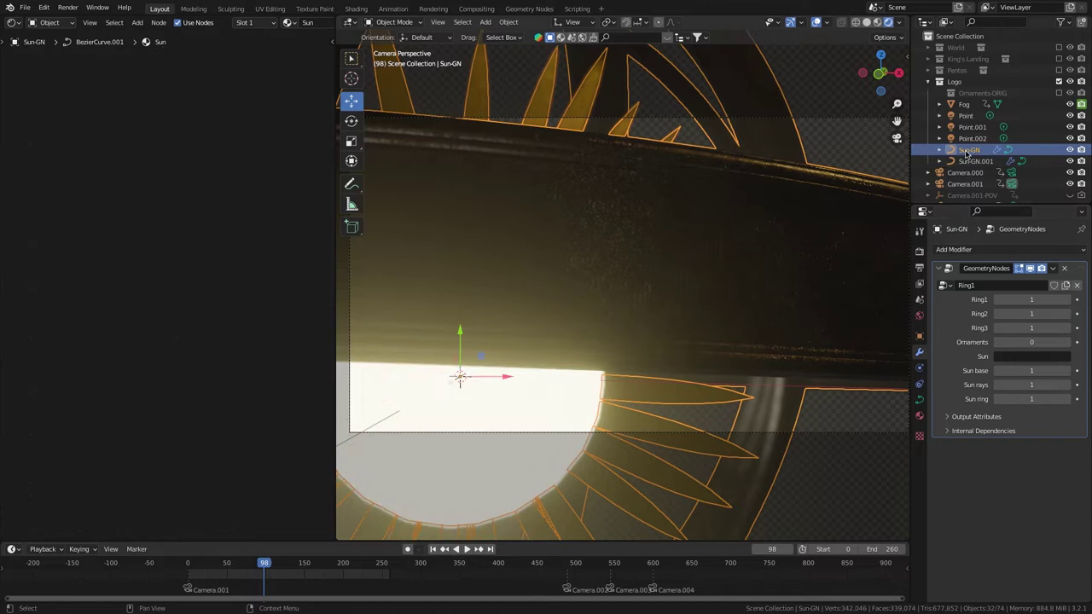
Turn off Ring1–3, Sun rays and Sun ring on Sun-GN, and hide Sun-GN.001.
left_click(996, 299)
left_click(996, 314)
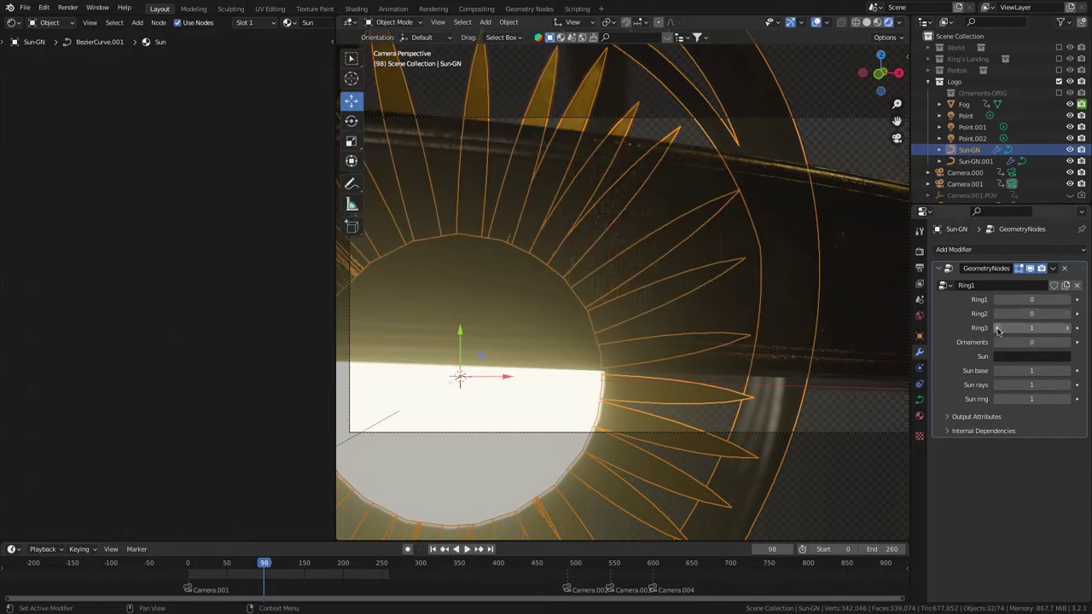
left_click(996, 328)
left_click(997, 384)
left_click(996, 399)
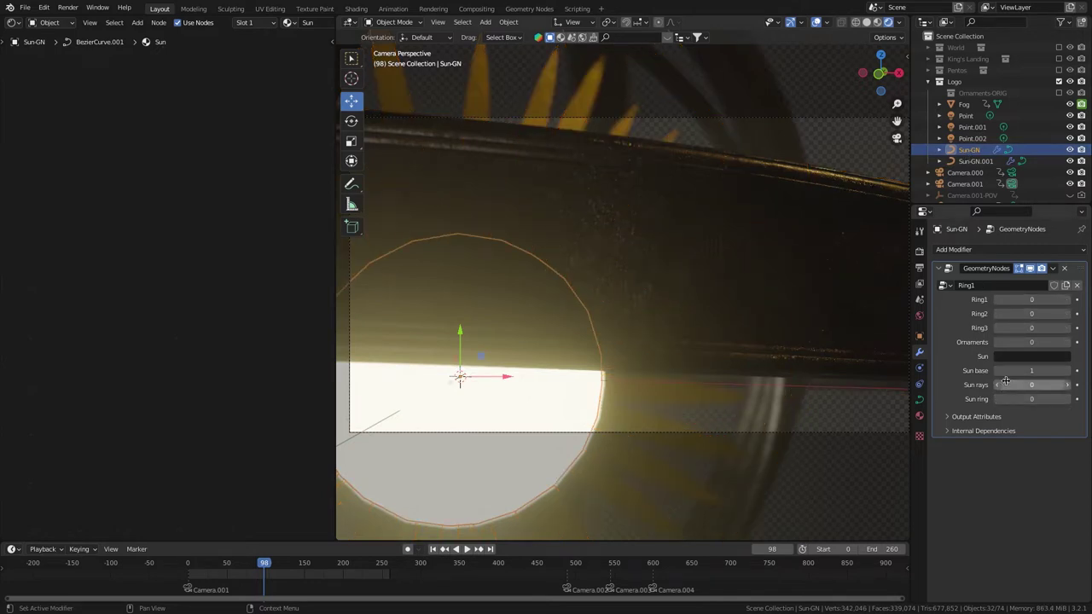
left_click(1071, 150)
left_click(1071, 150)
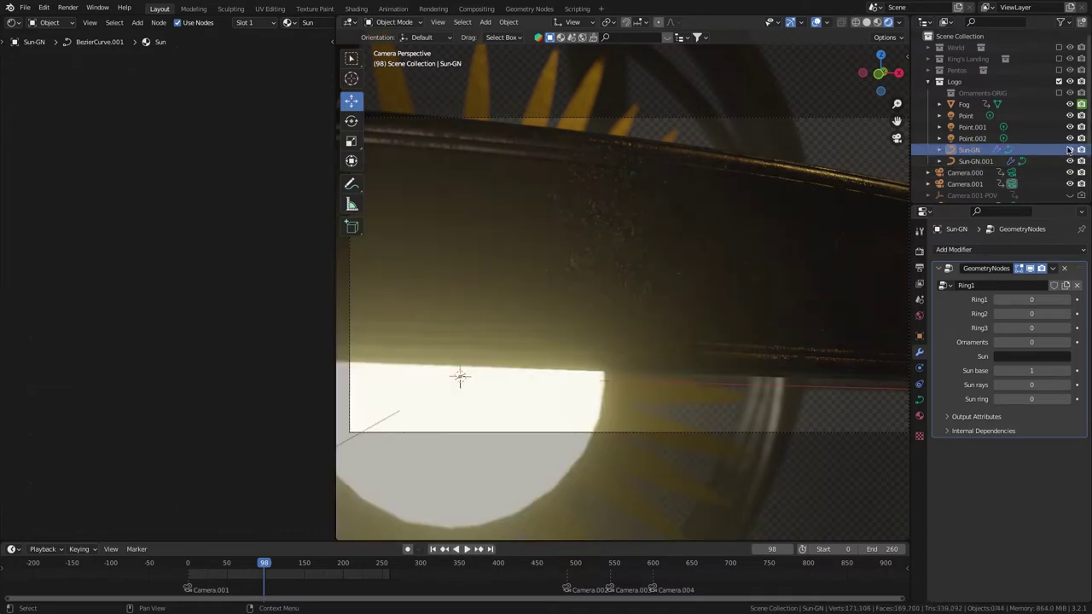
left_click(1071, 161)
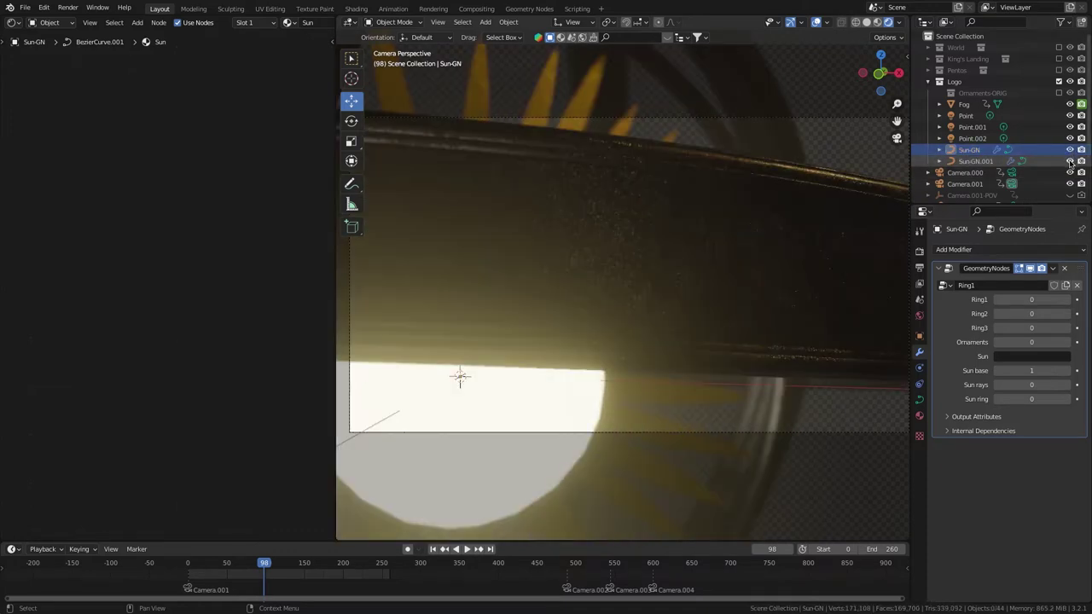
Move Sun-GN.001 into a new Sun-Matte collection inside Logo.
left_click(980, 162)
right_click(675, 261)
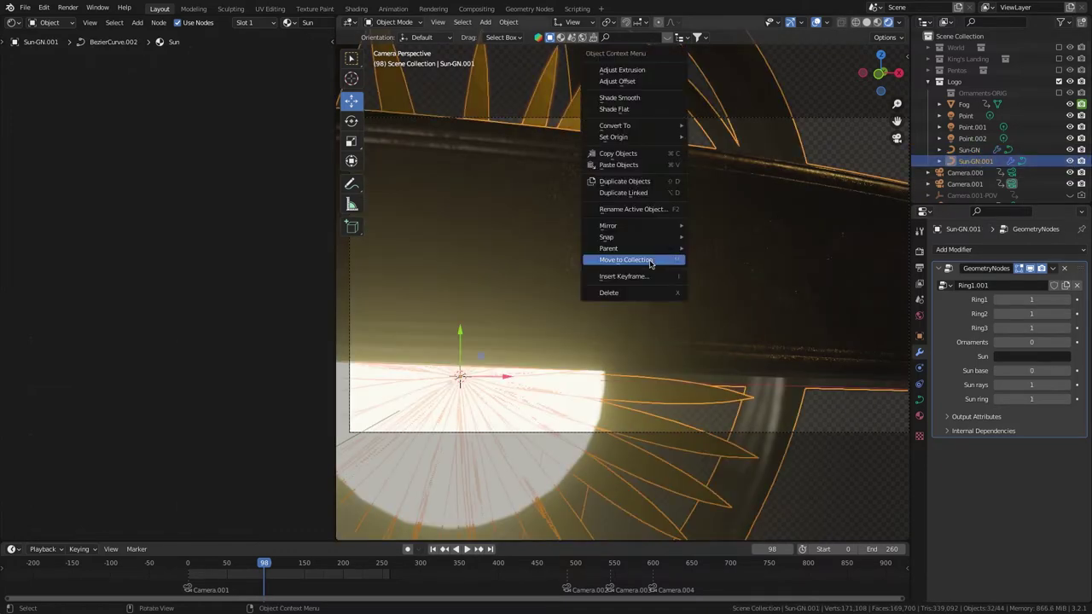
left_click(655, 261)
left_click(695, 322)
type("S")
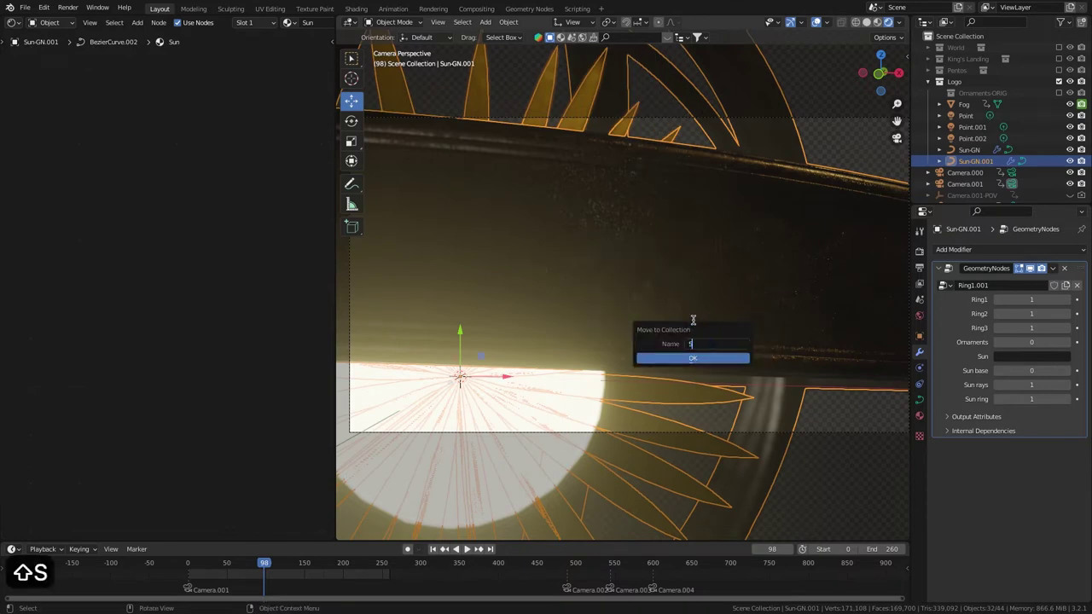
type("un-Matte")
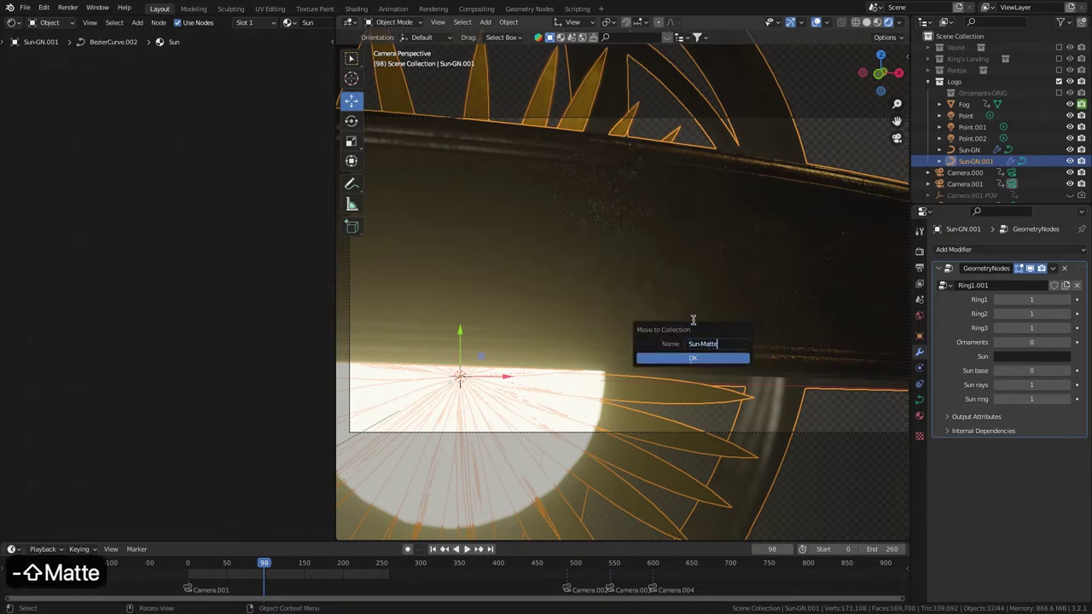
key("Return")
Make the Sun-Matte collection a holdout and collapse it.
left_click(1063, 23)
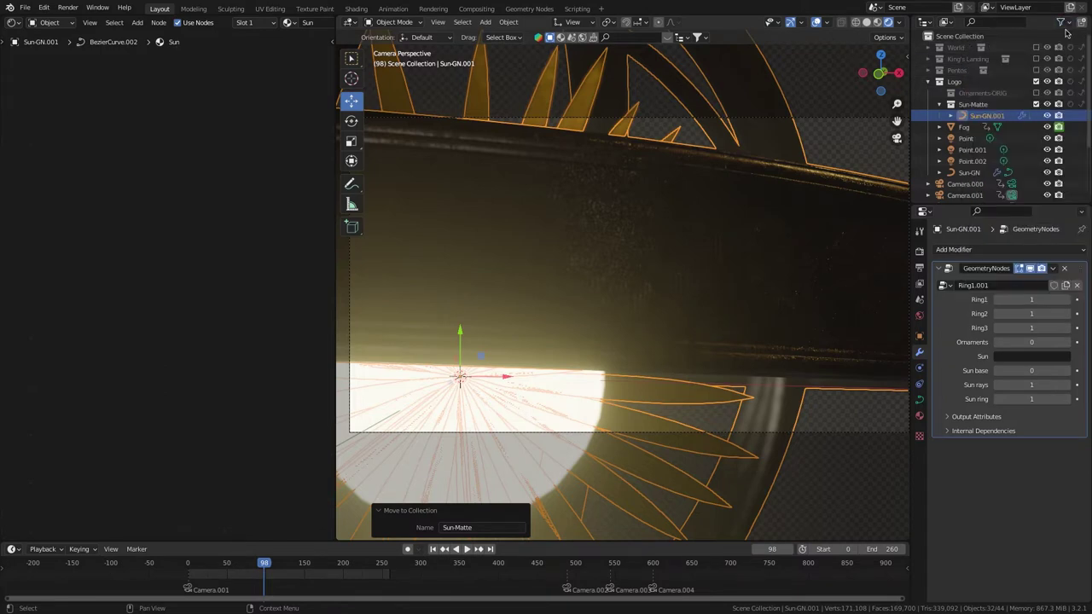
left_click(1070, 105)
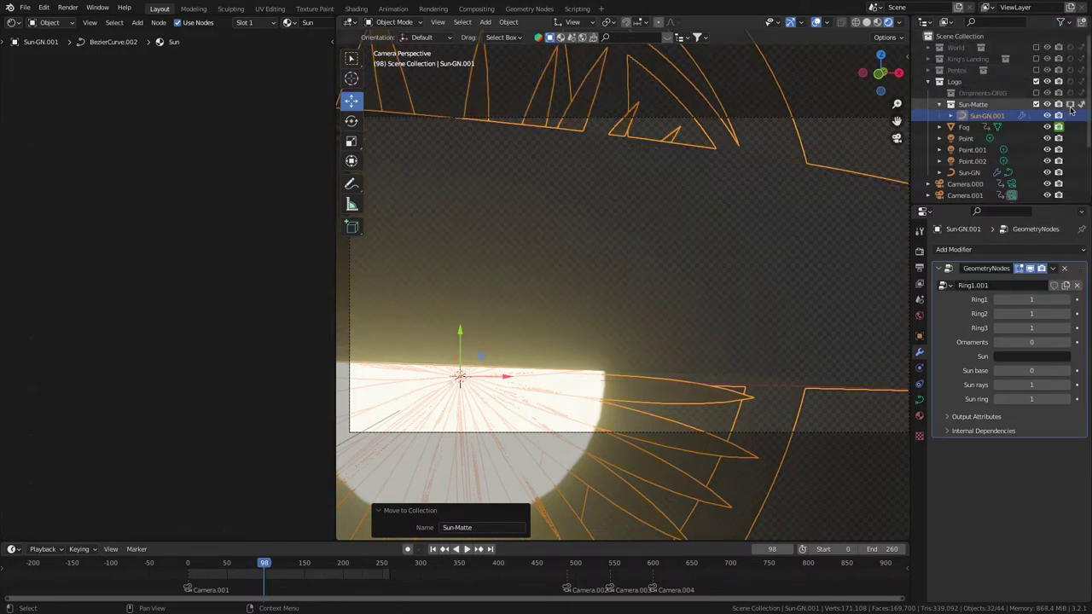
left_click(940, 105)
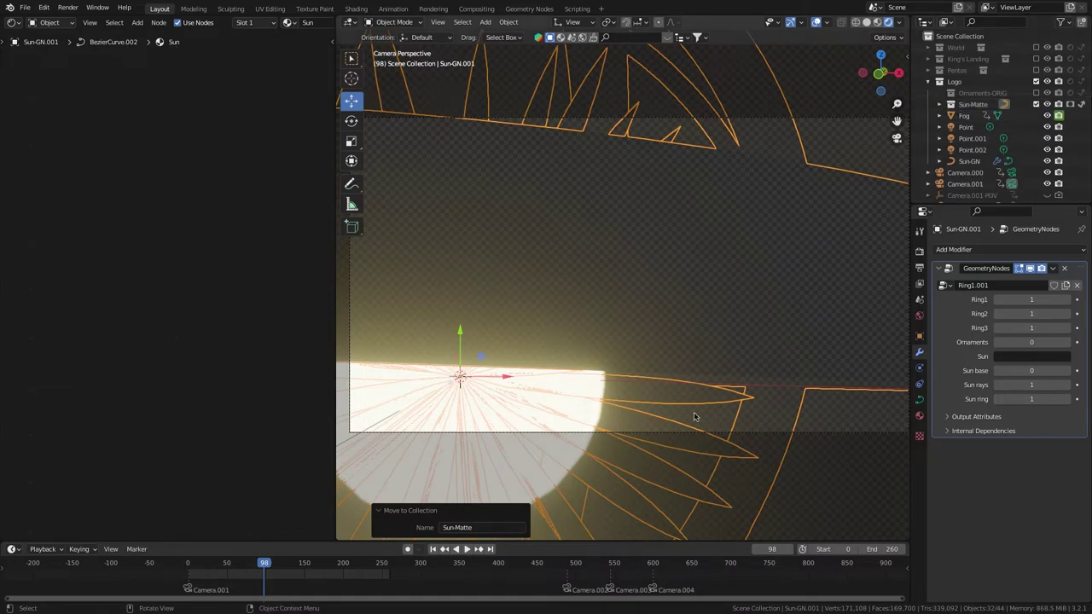
Save the blend file and switch the viewport to solid shading.
left_click(25, 8)
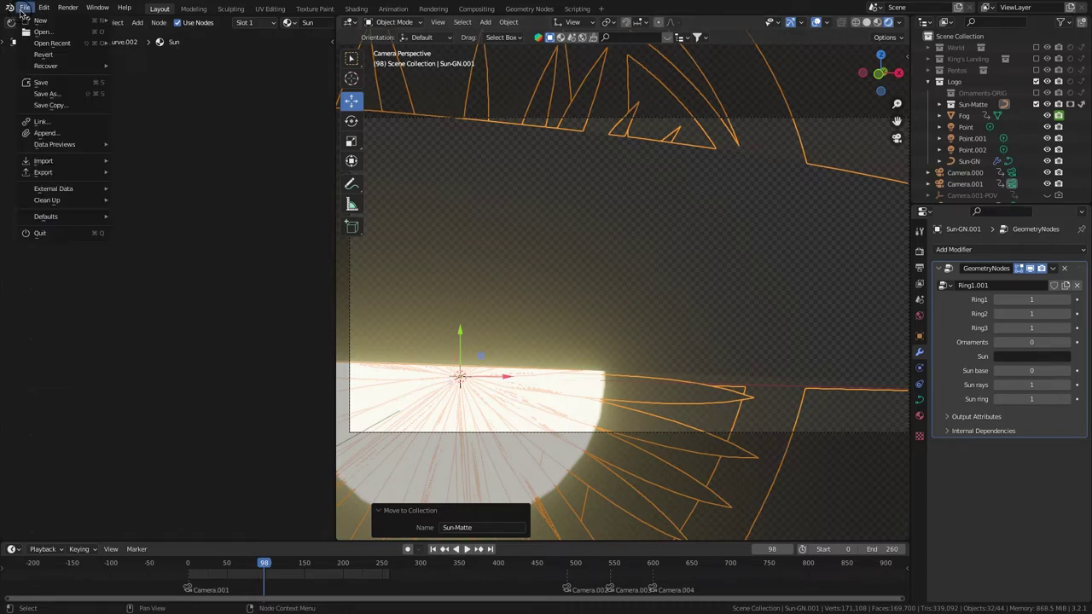
left_click(43, 82)
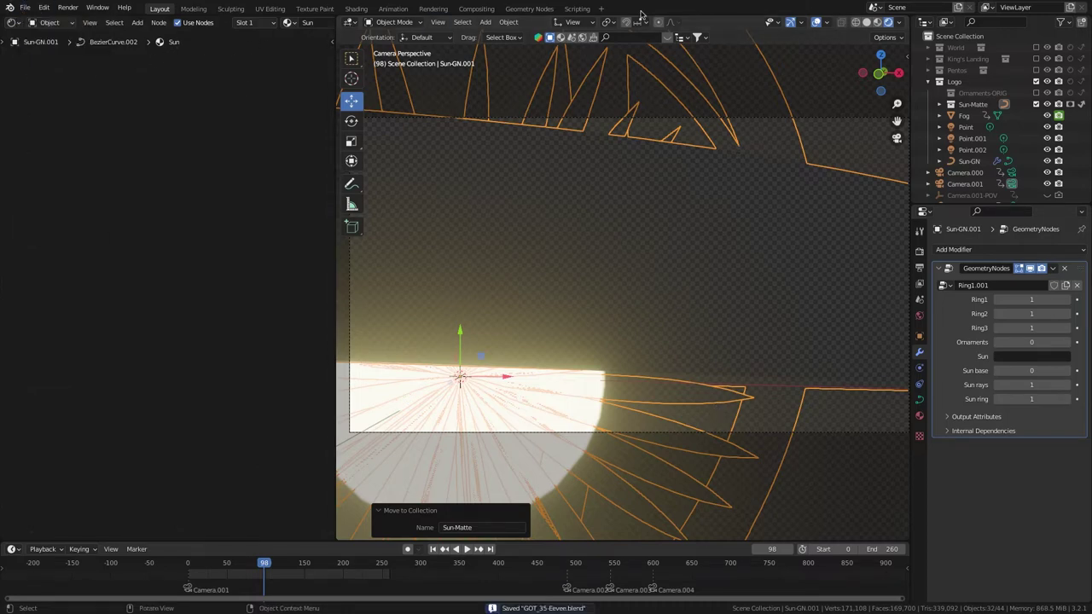
left_click(866, 23)
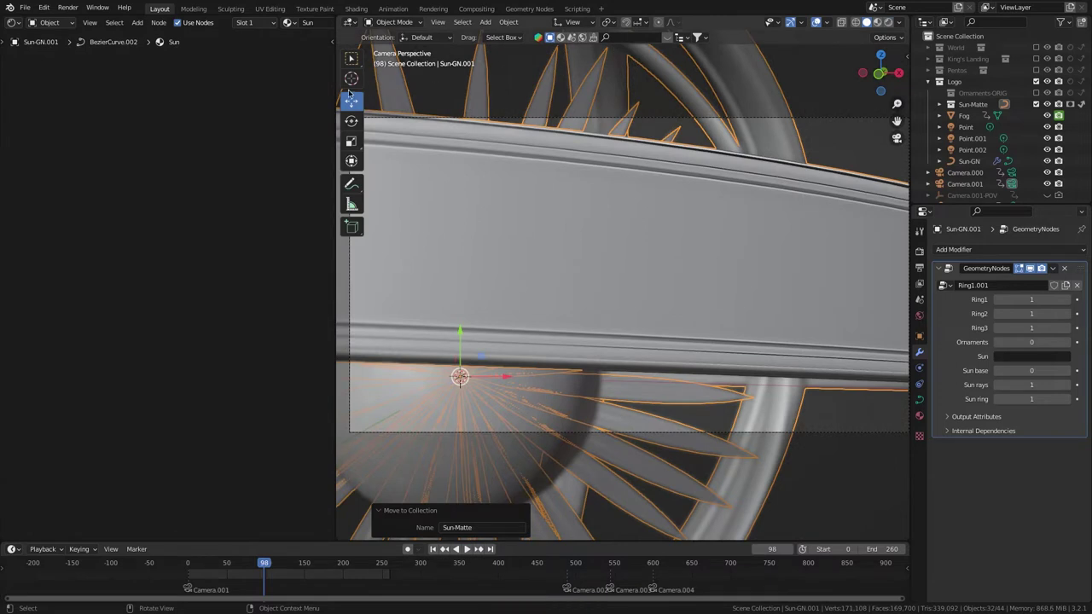
left_click_drag(337, 93, 651, 94)
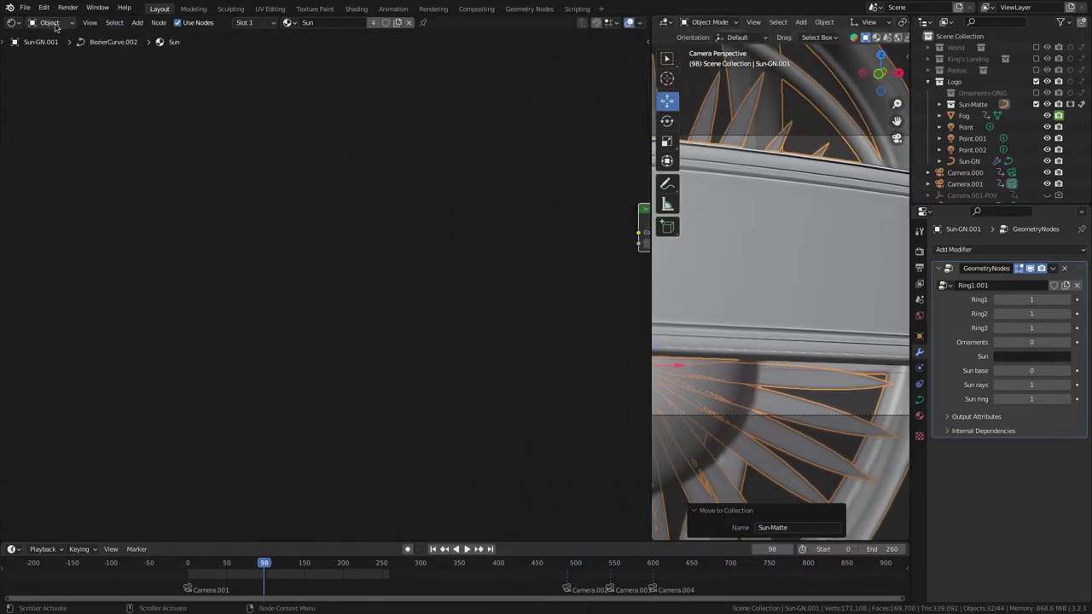
Turn the node editor into an Image Editor and start an animation render.
left_click(15, 22)
left_click(29, 60)
left_click(66, 8)
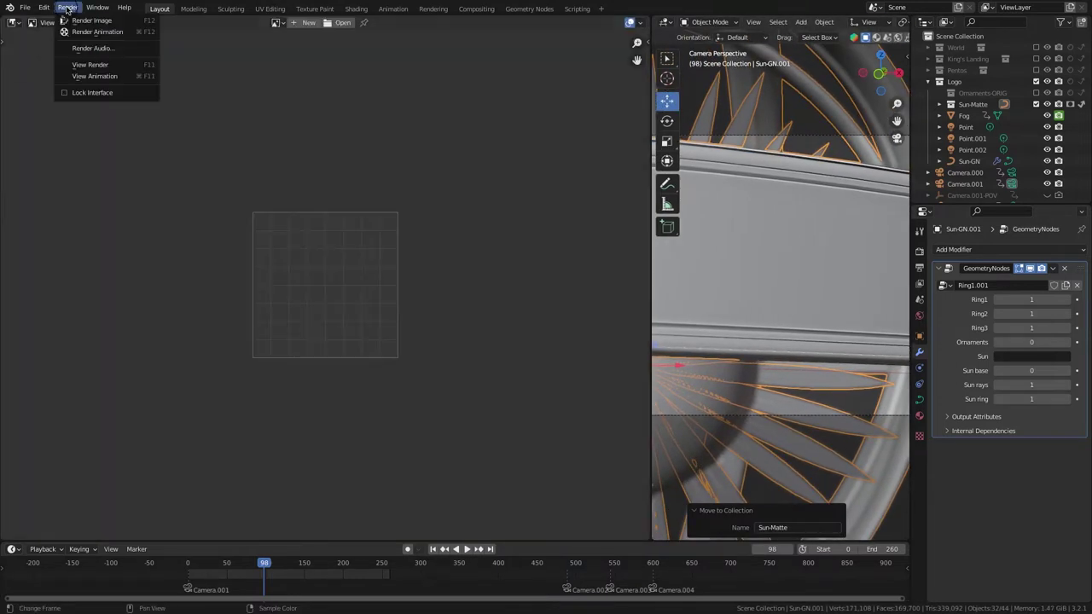
left_click(79, 32)
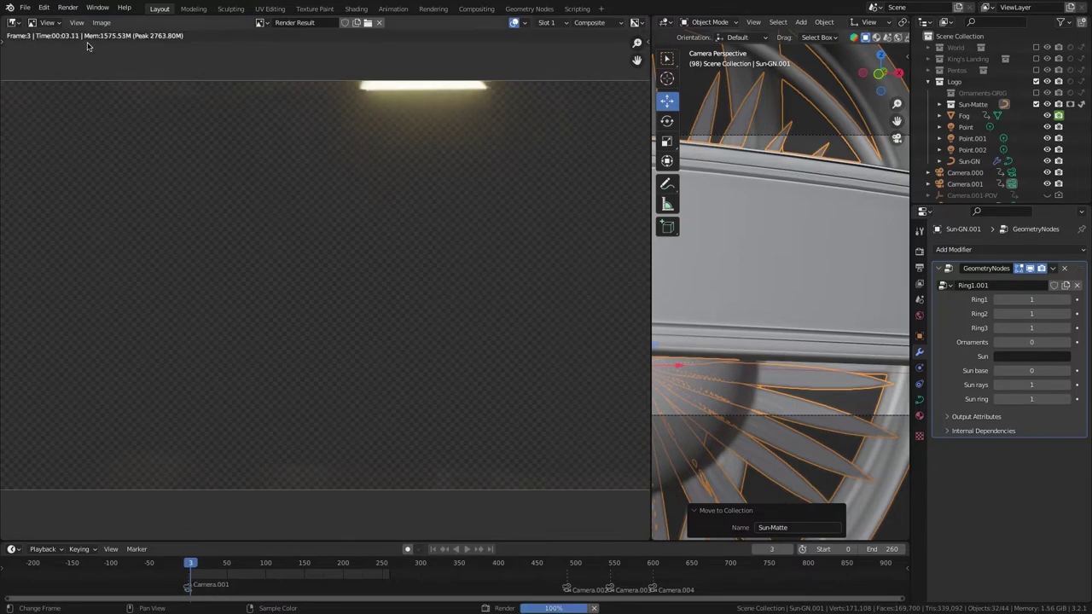
Bind Camera.000 to the frame-0 marker and move the timeline to frame 90.
left_click(1011, 172)
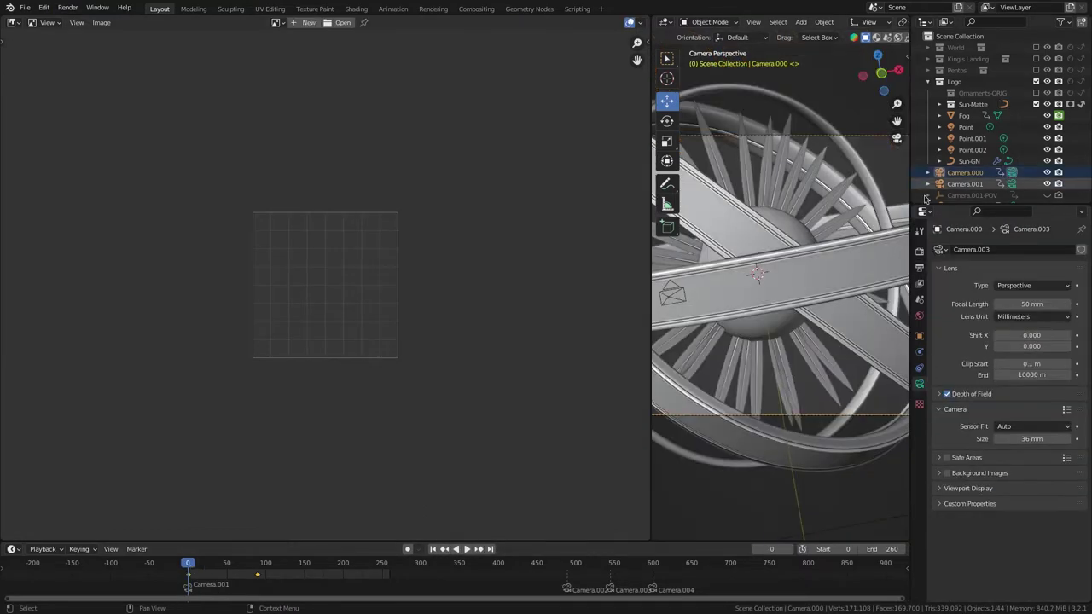
left_click(136, 550)
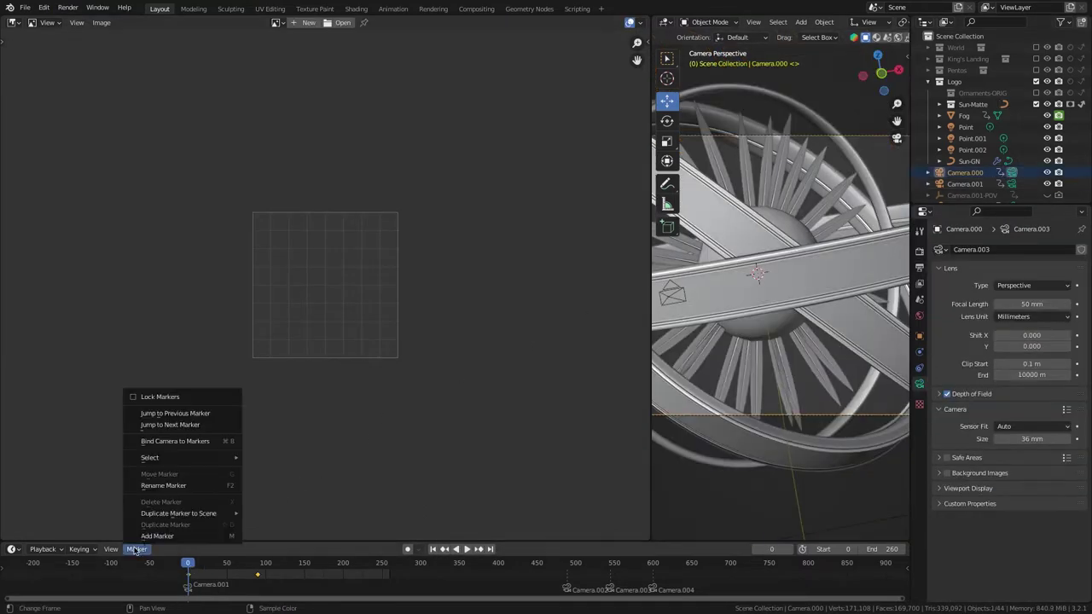
left_click(160, 442)
left_click_drag(188, 564, 261, 564)
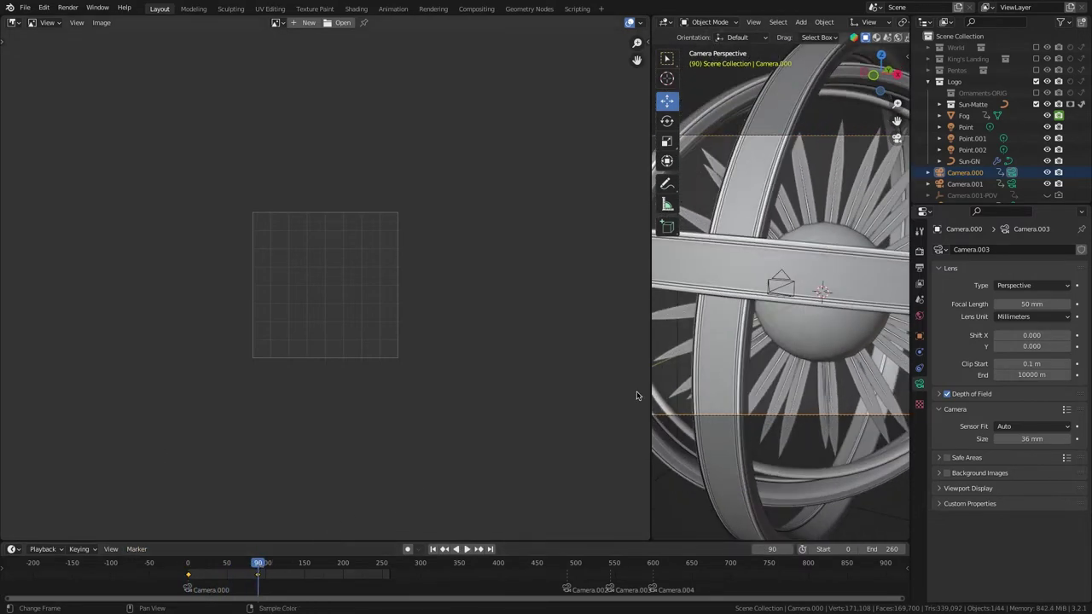
Set end frame 90, output path Render-Eevee2_, 16-bit depth, and render the animation.
left_click(919, 267)
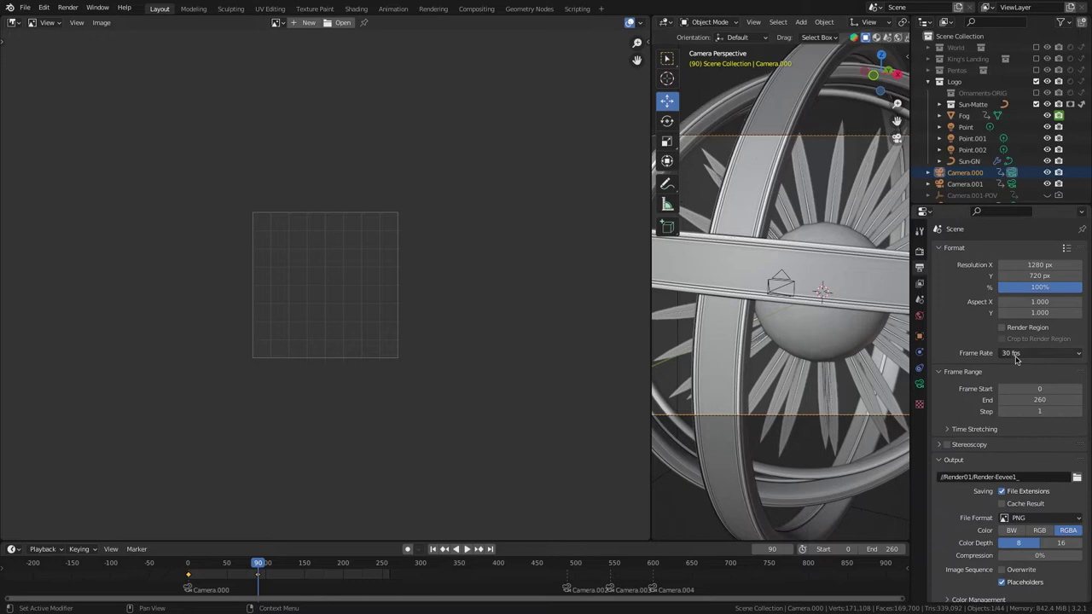
double_click(1040, 401)
type("90")
key("Return")
left_click(1010, 477)
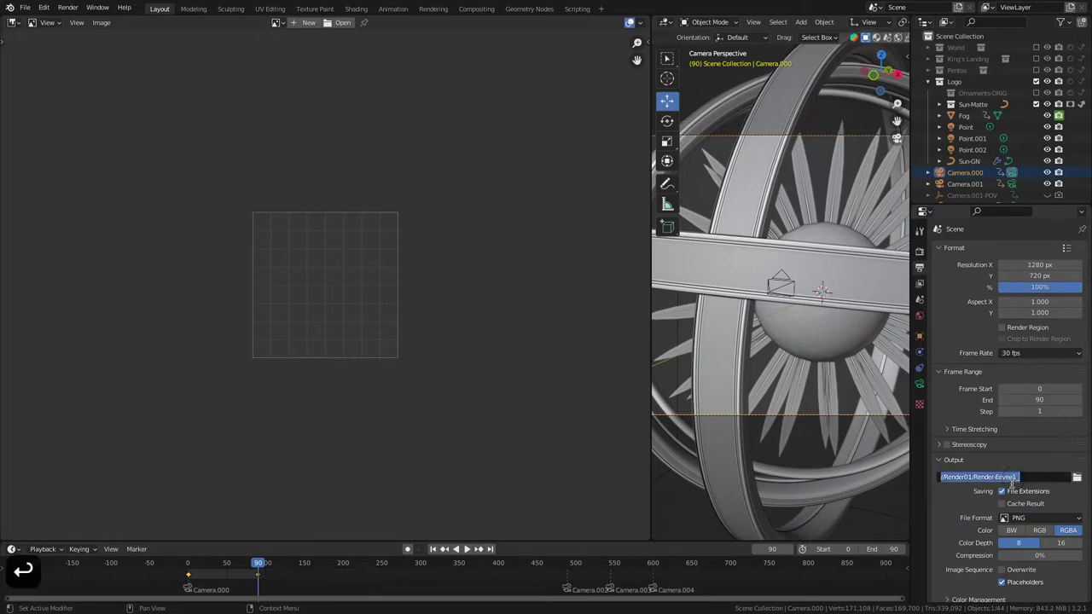
key("BackSpace")
key("BackSpace")
type("2")
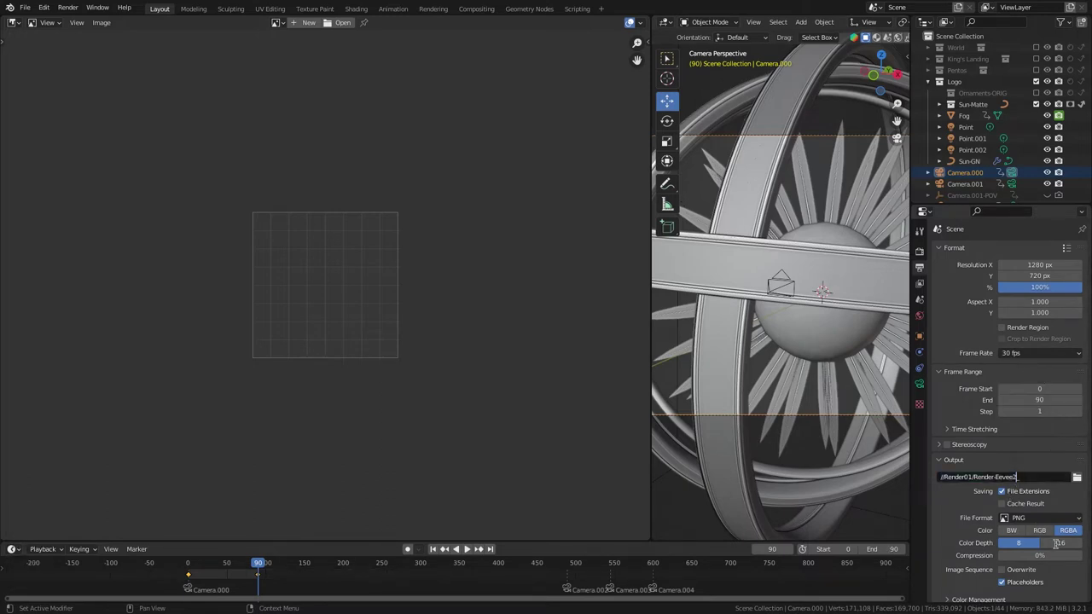
type("_")
left_click(1060, 543)
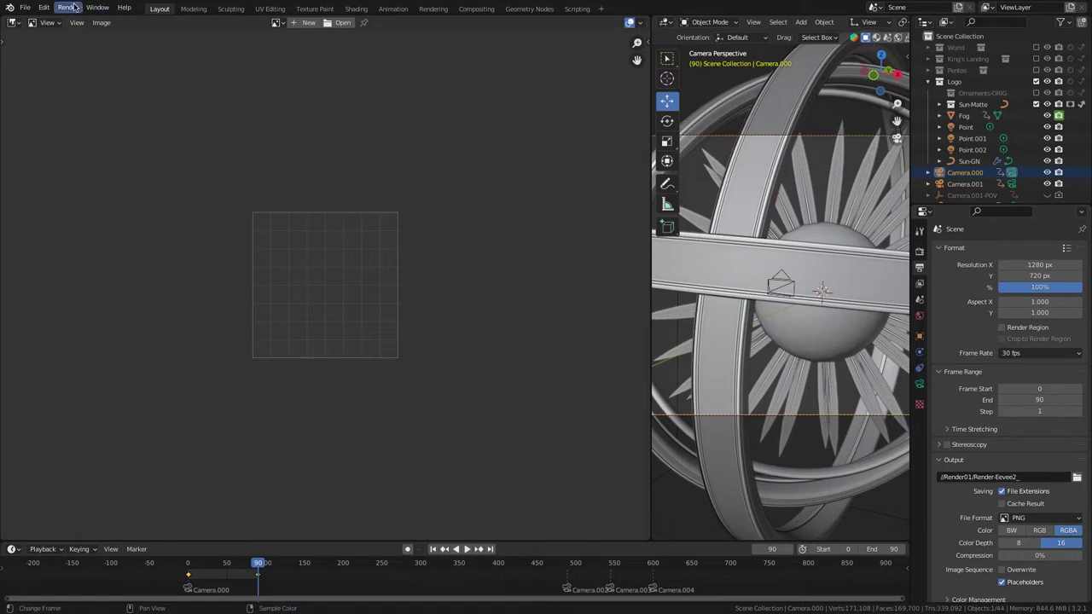
left_click(75, 7)
left_click(94, 30)
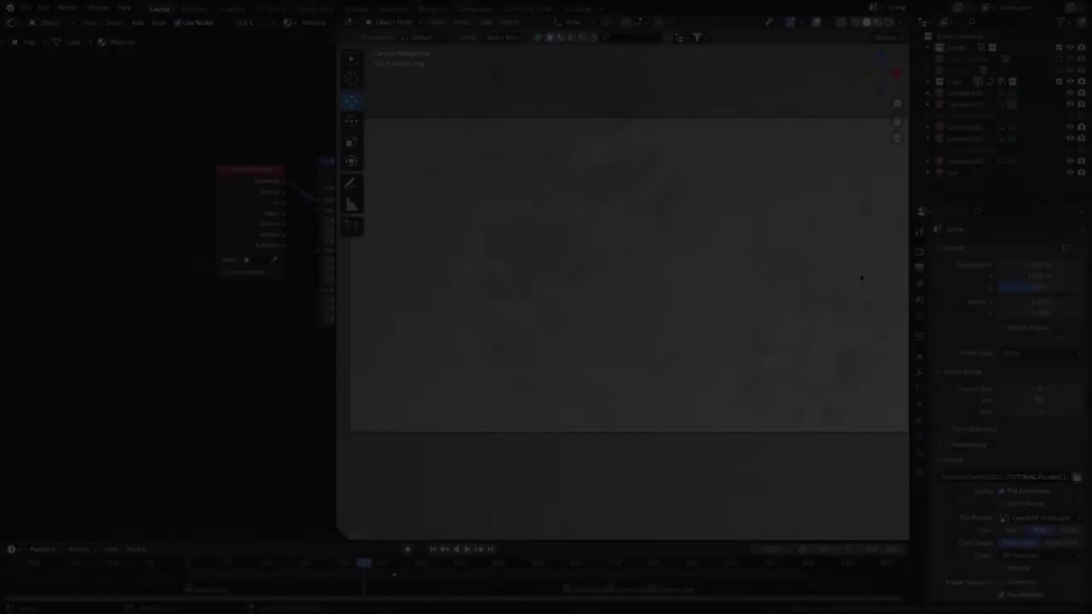
Set the resolution to 1280×720 at 100% with frames ending at 260.
left_click(1043, 266)
type("128")
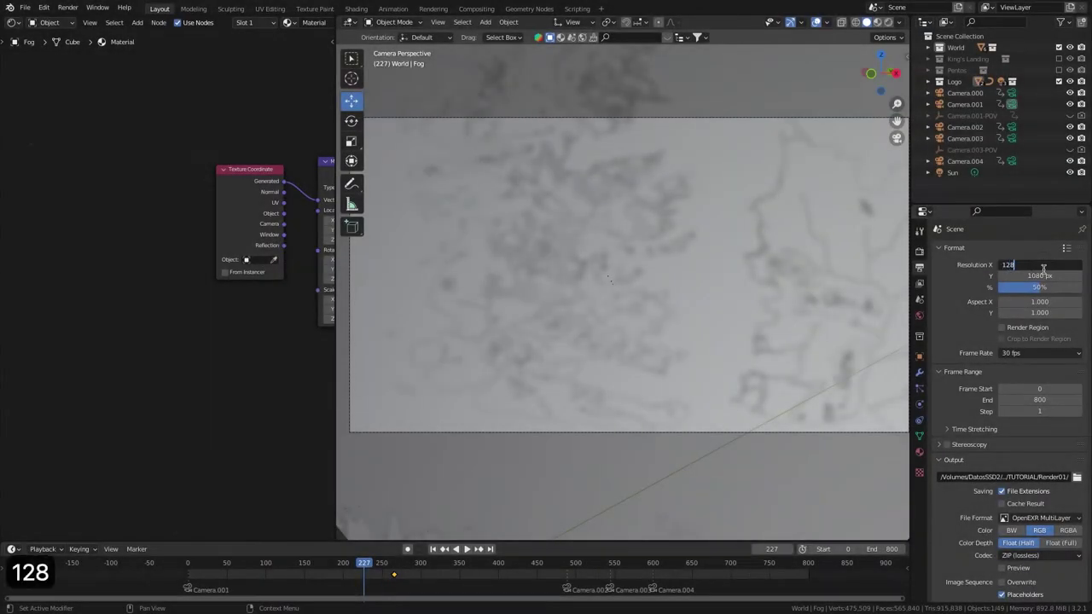
type("0")
key("Tab")
type("720")
key("Tab")
type("100")
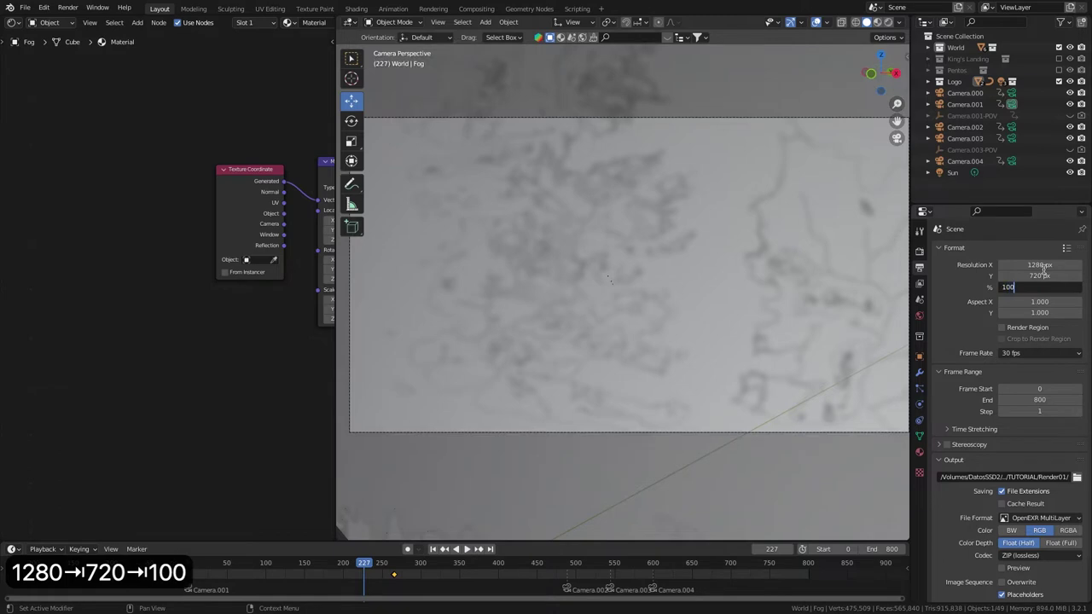
key("Return")
left_click(1039, 401)
type("260")
key("Return")
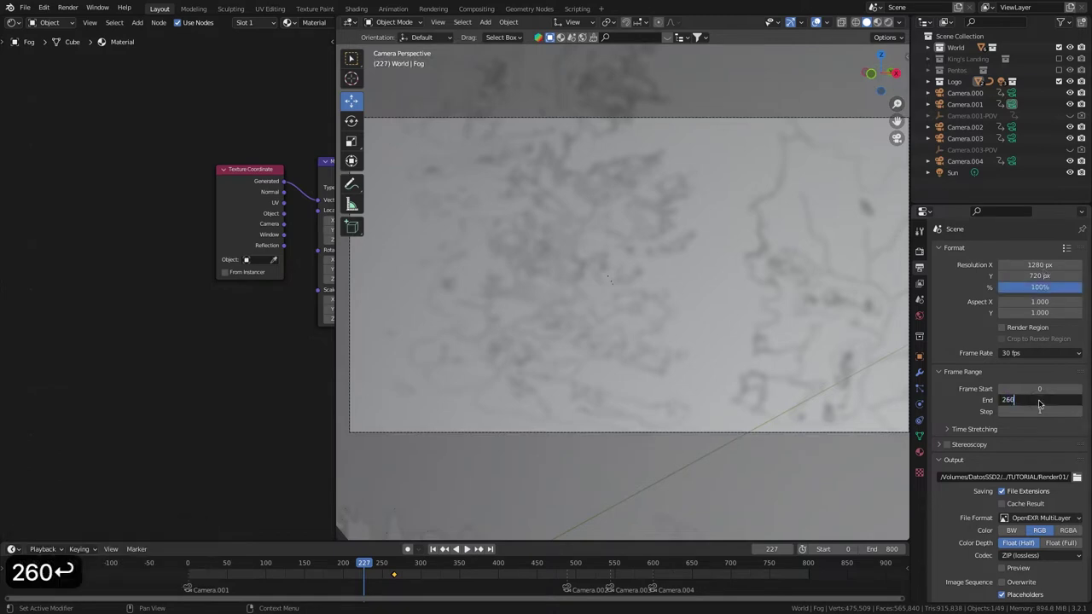
Name the output Render-Cycles1 and save it with RGBA colour.
left_click(1076, 478)
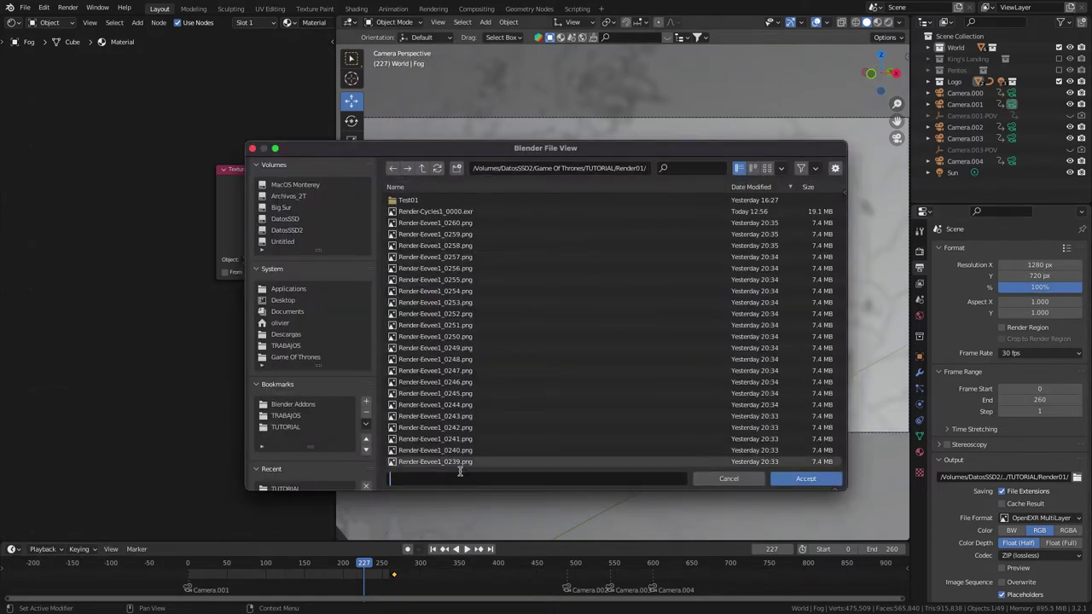
type("Render-Cy")
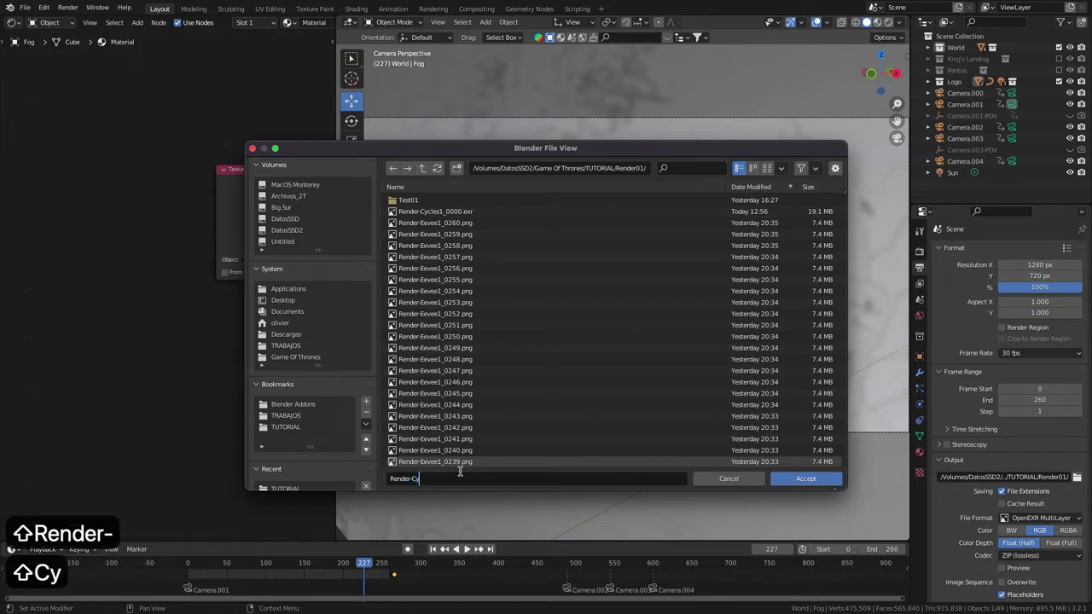
type("cles1")
key("Return")
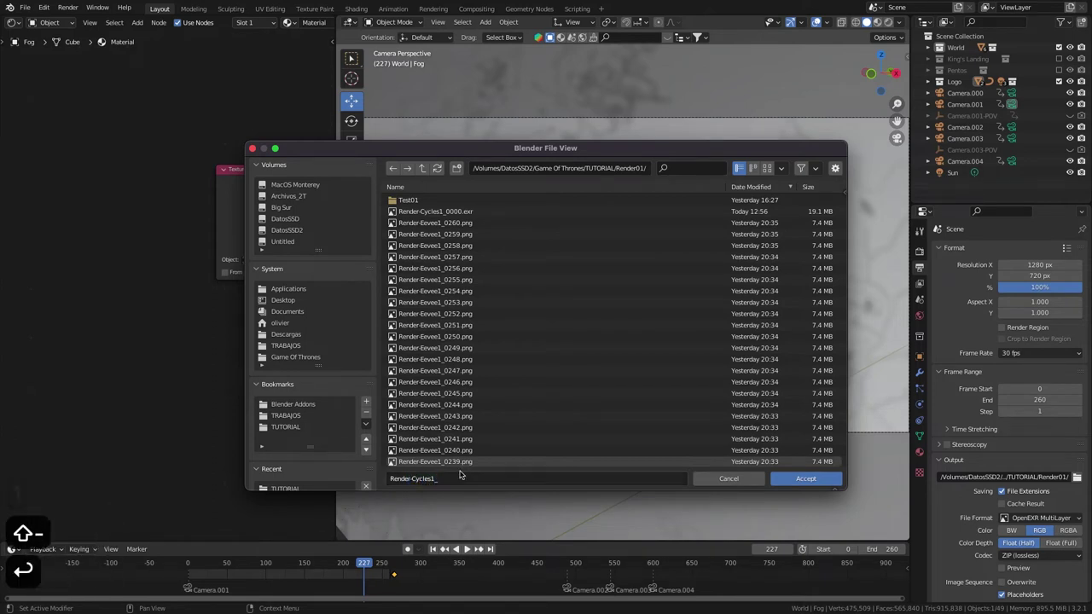
left_click(805, 478)
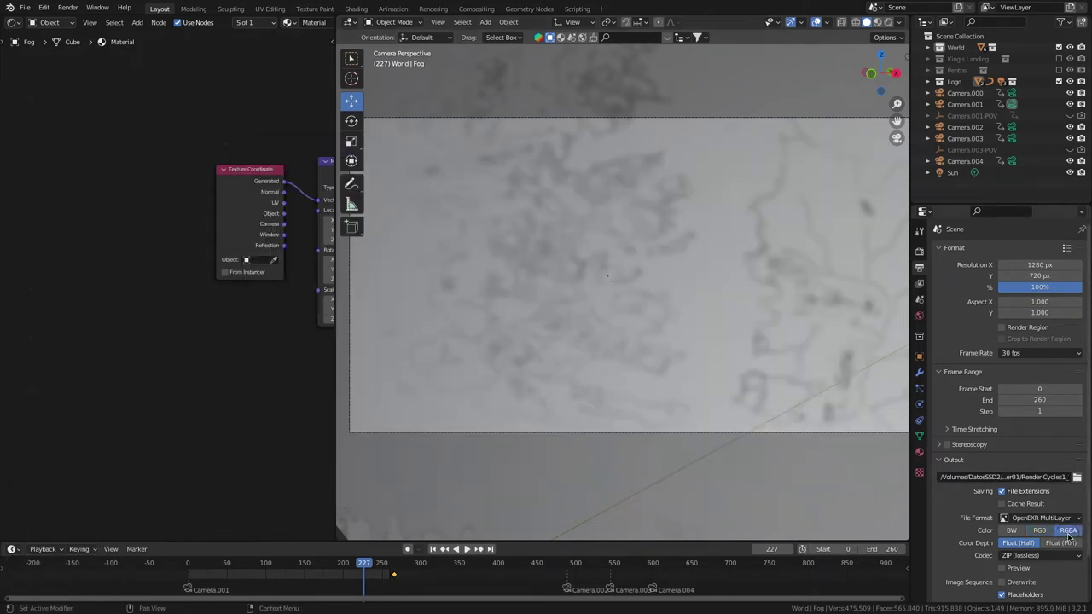
left_click(920, 253)
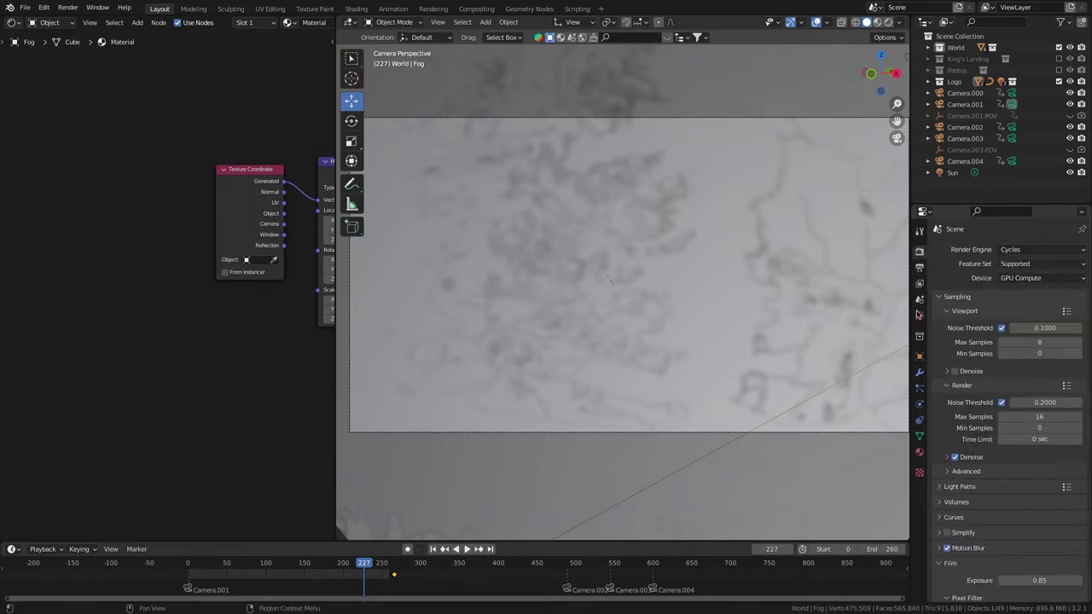
Enable an extra restriction column and turn it on for the World collection.
scroll(944, 525, "down", 4)
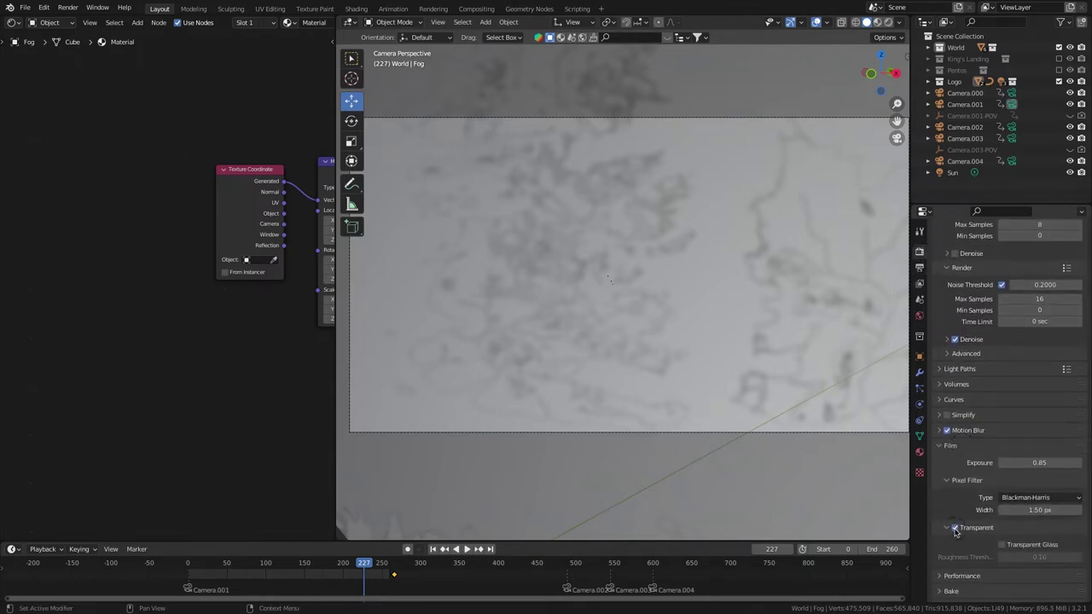
left_click(1060, 22)
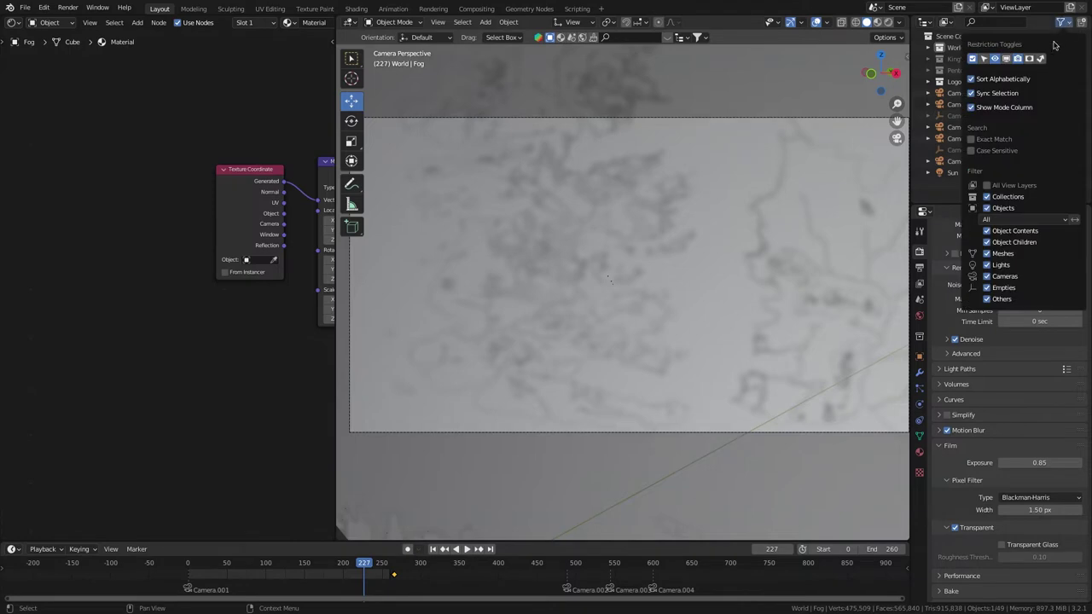
left_click(1031, 59)
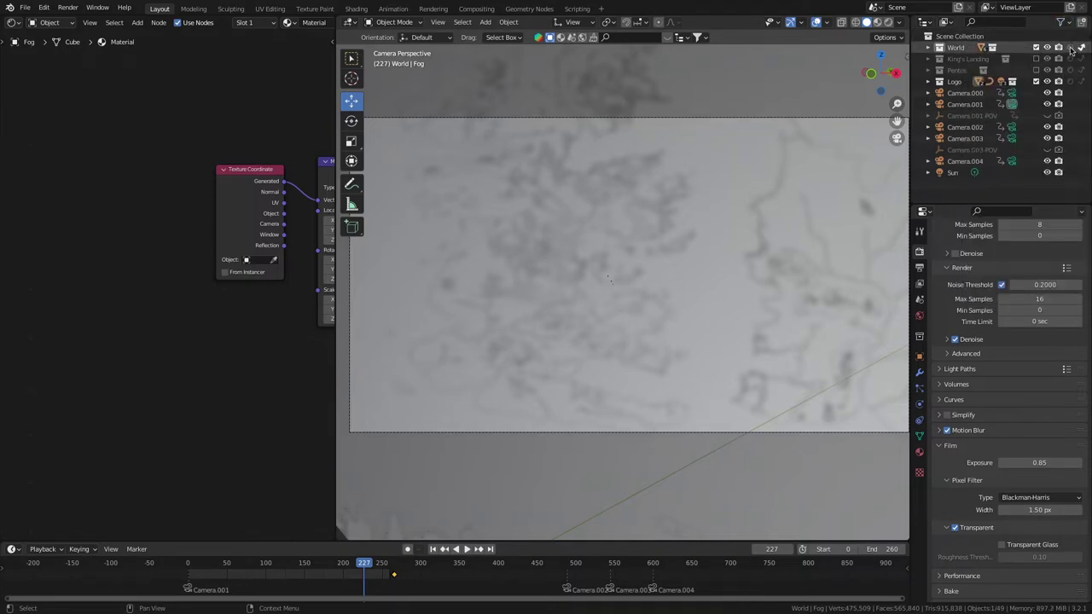
left_click(1069, 48)
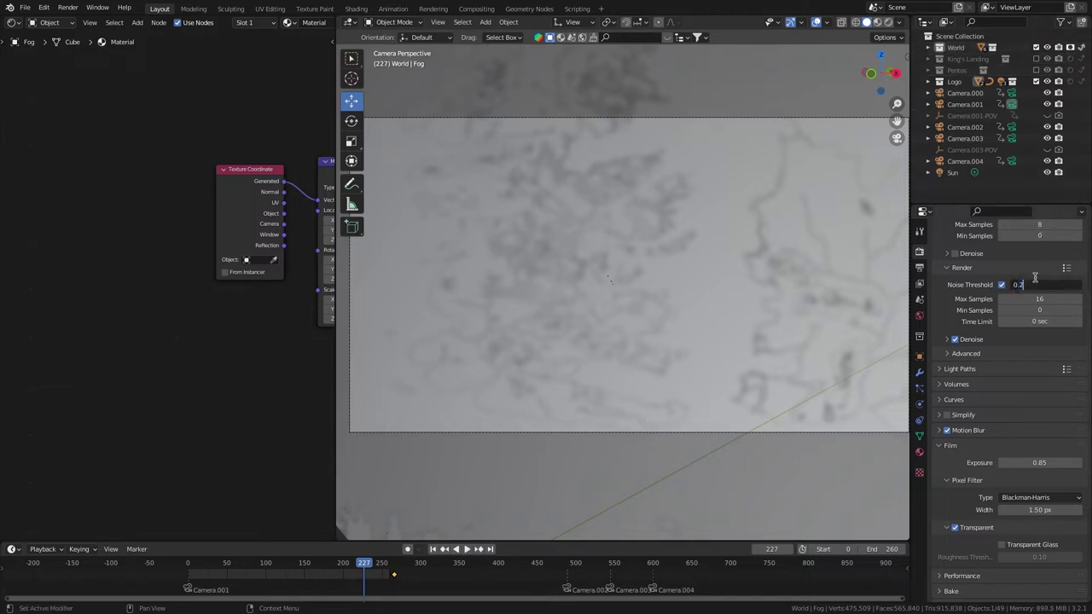
key("BackSpace")
key("BackSpace")
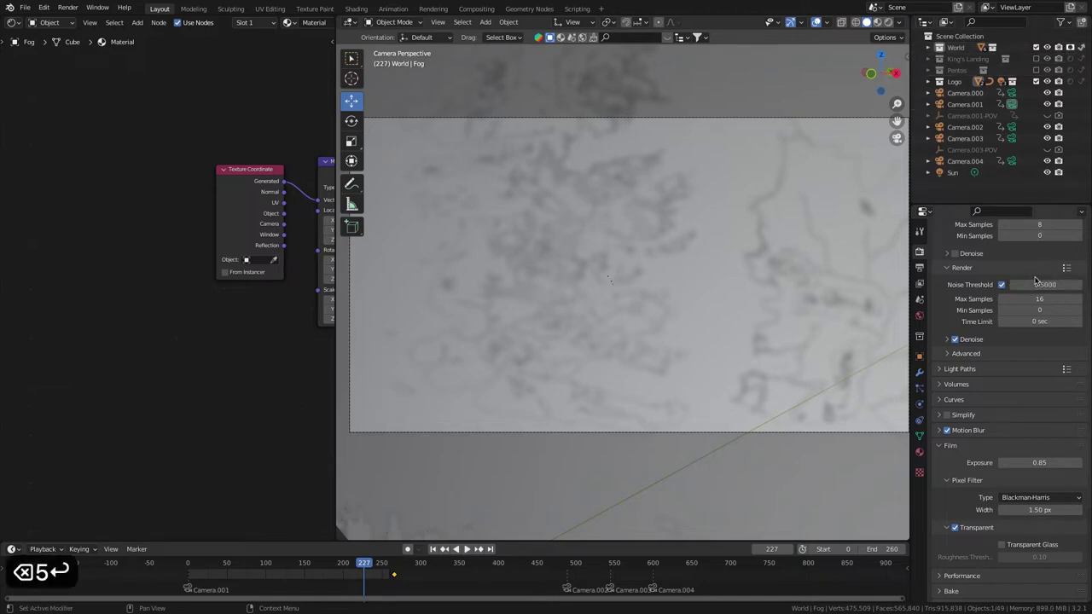
Run a test render in the Image Editor, then return to frame 0.
left_click_drag(339, 95, 662, 96)
left_click(12, 22)
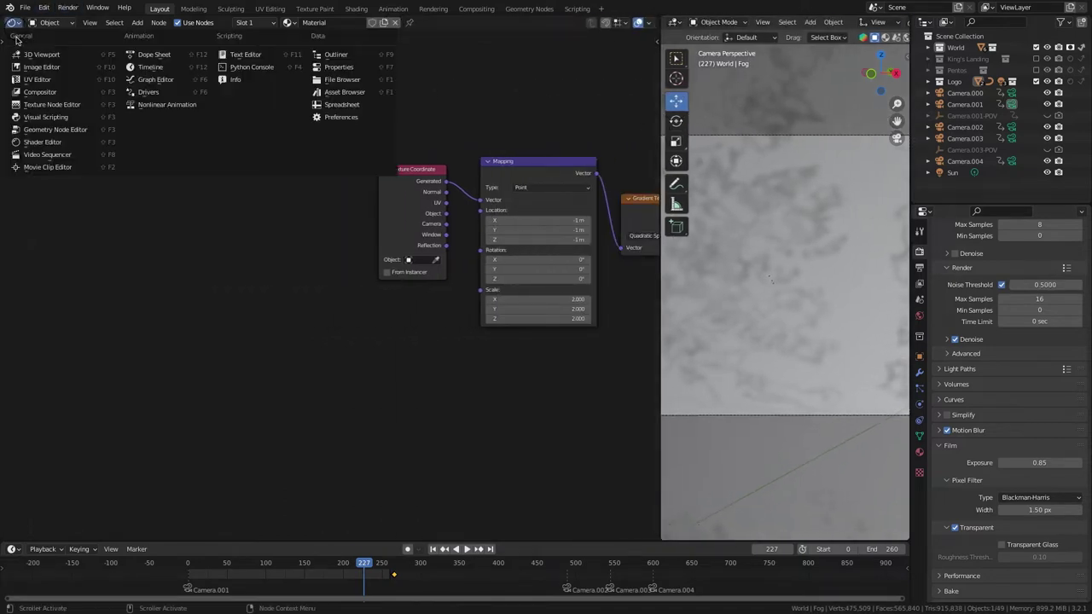
left_click(41, 66)
left_click(68, 7)
left_click(85, 24)
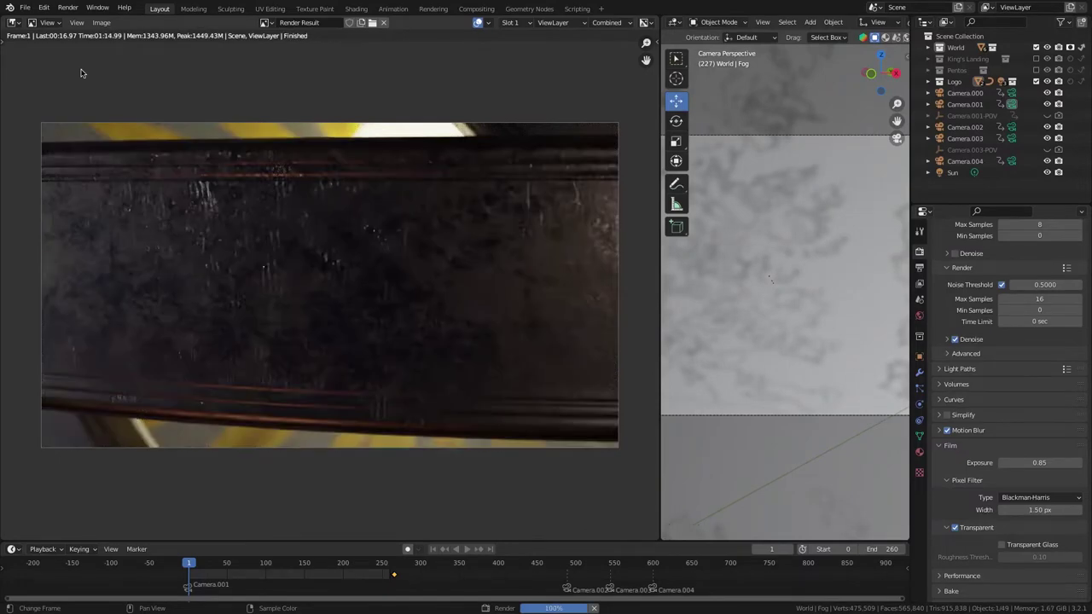
key("Escape")
key("shift+Left")
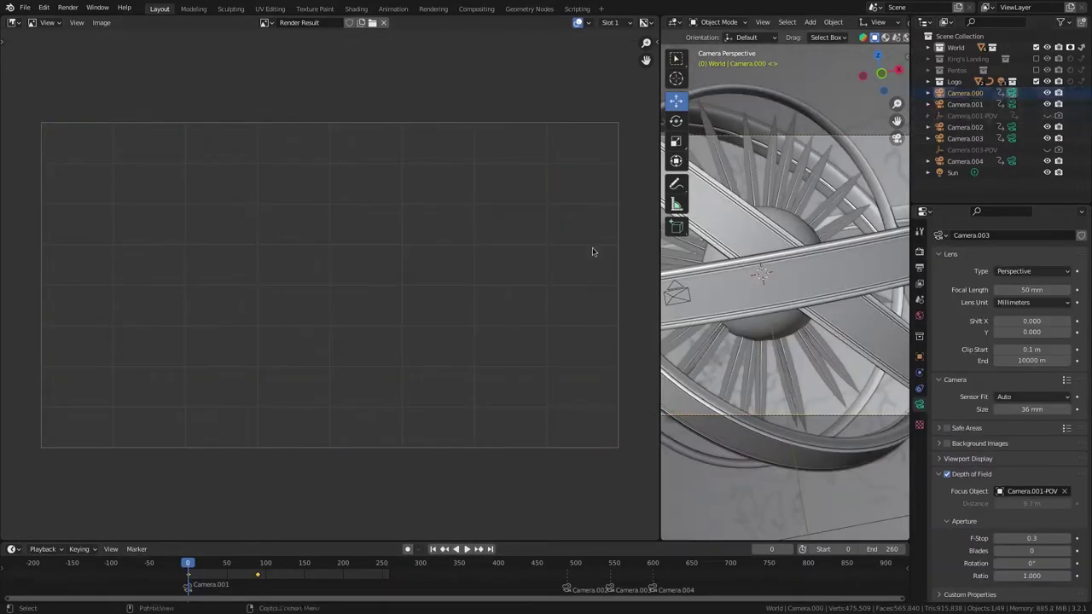
Bind Camera.000 to the timeline marker and output frames 0–90 to a path ending Render-Cycles2.
left_click(137, 548)
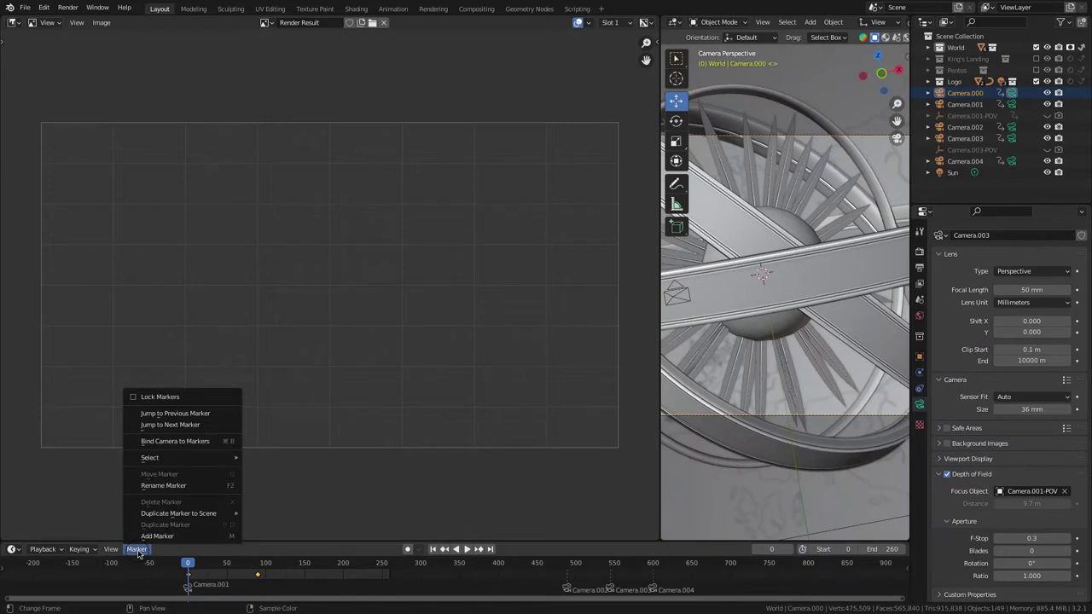
left_click(183, 442)
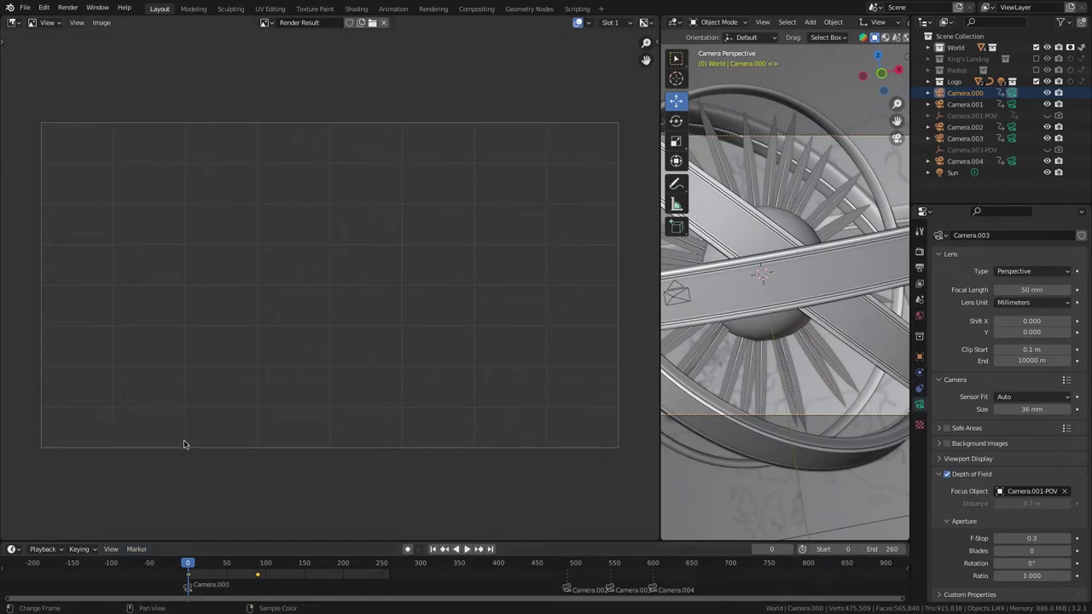
left_click(918, 269)
left_click(1015, 463)
key("BackSpace")
type("2")
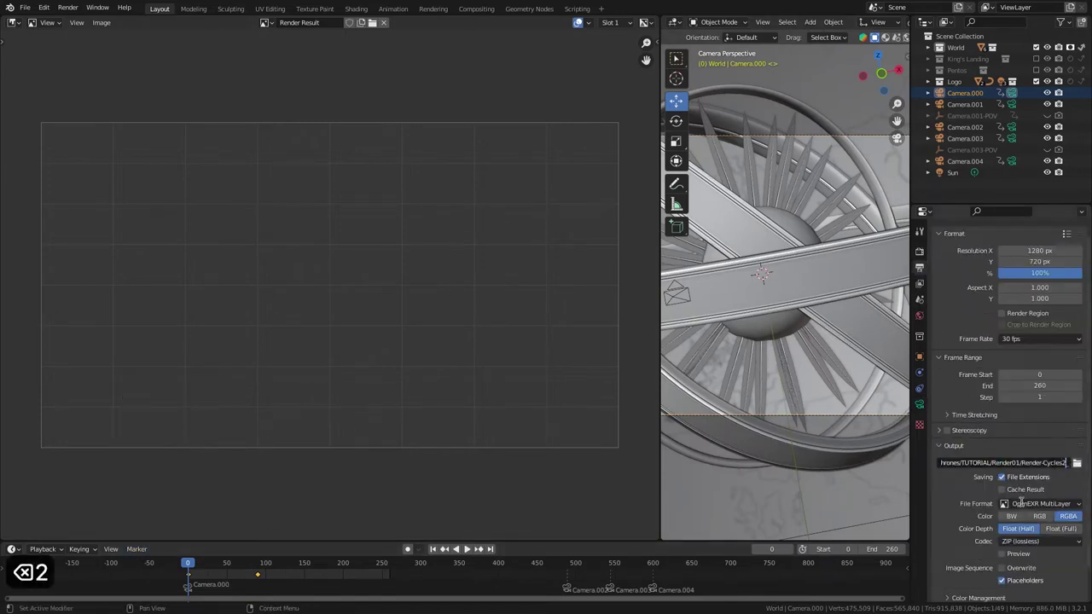
left_click(1039, 385)
type("90")
key("Return")
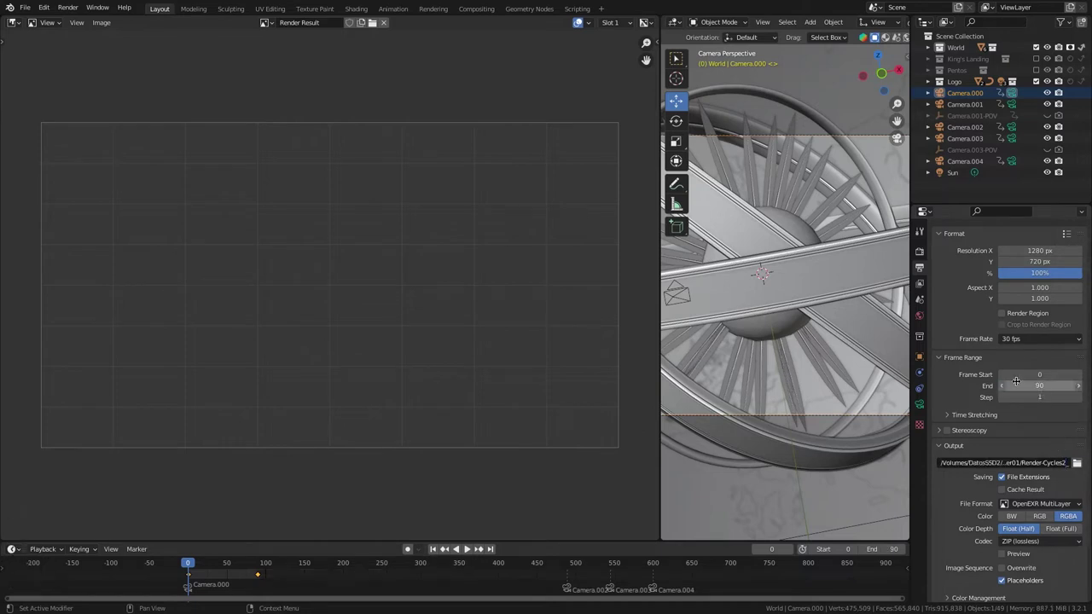
Set Sun-GN's Ornaments input to 1, run a quick test render, then hide the Ornaments object.
left_click(928, 81)
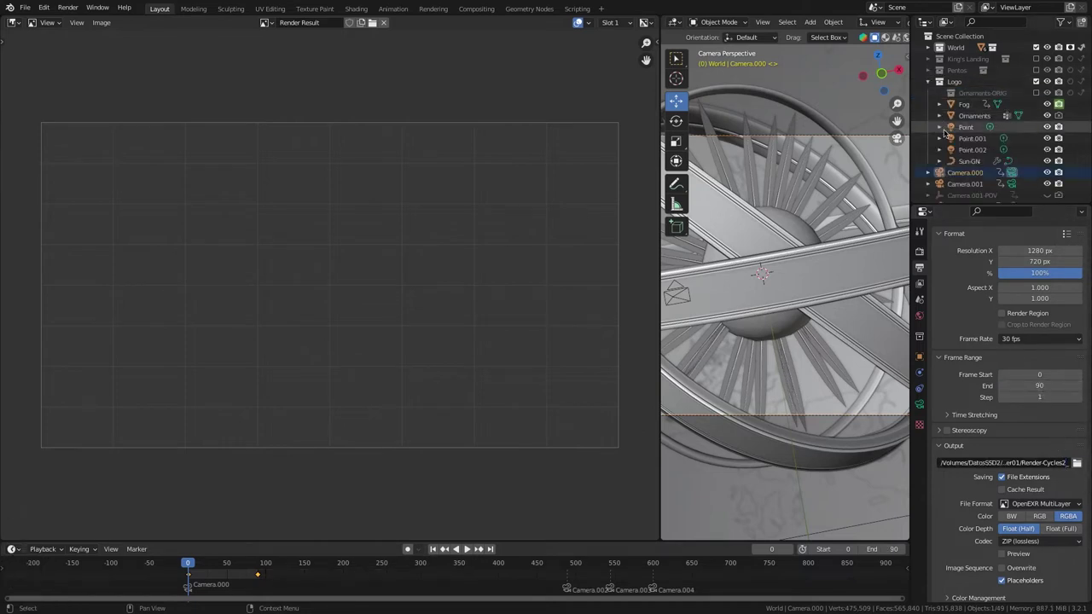
left_click(967, 161)
left_click(919, 372)
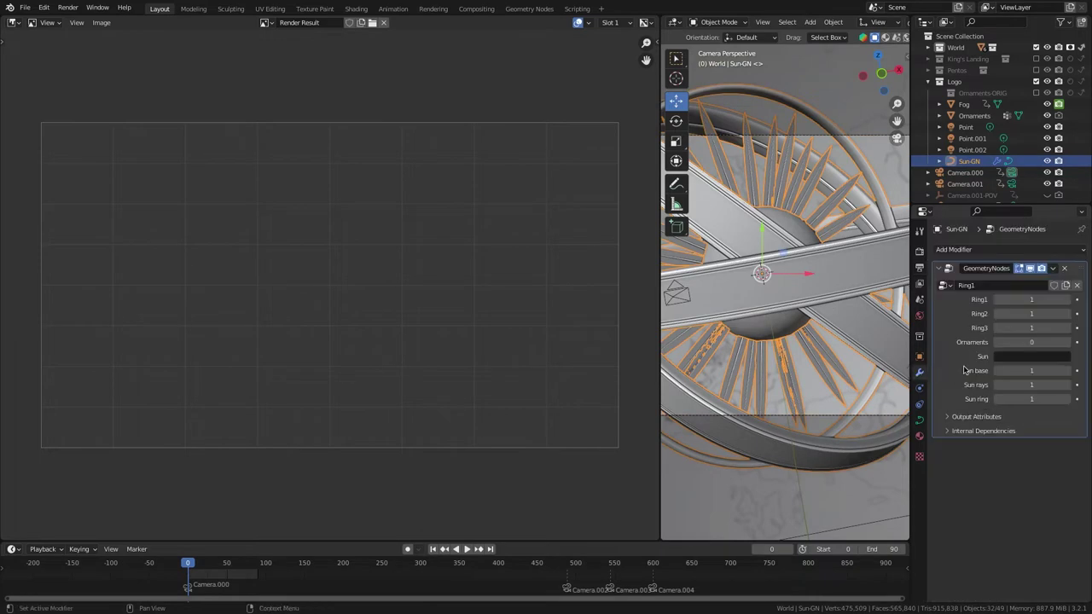
left_click(1067, 343)
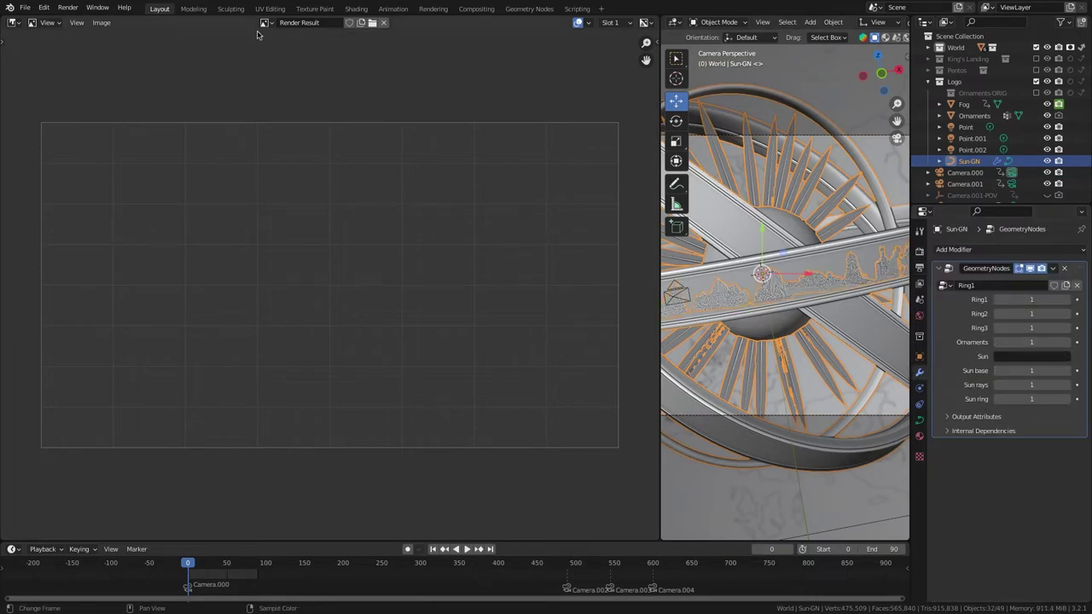
left_click(68, 8)
left_click(89, 25)
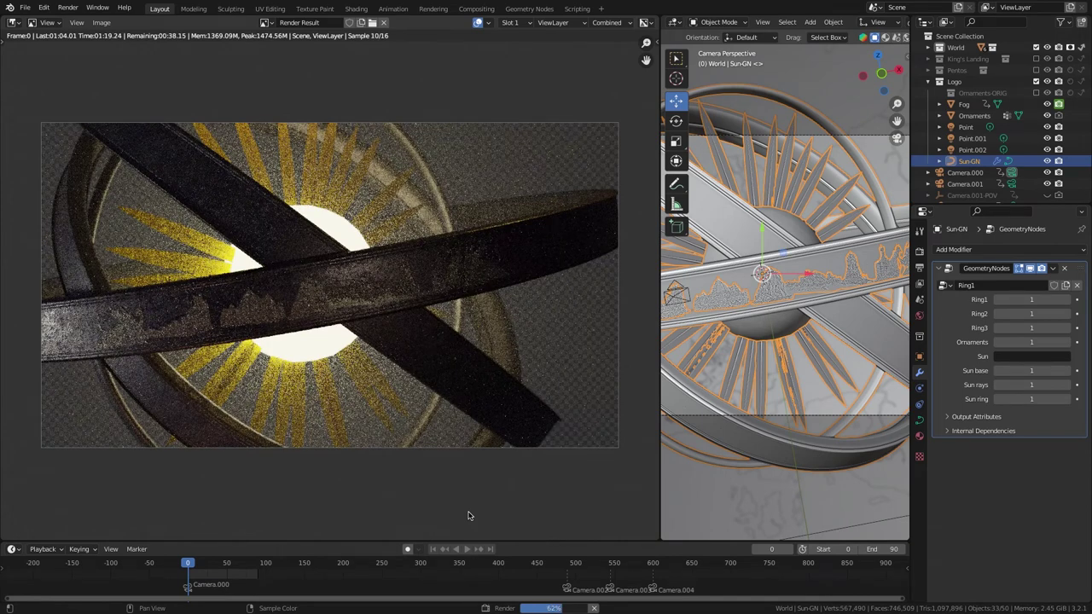
key("Escape")
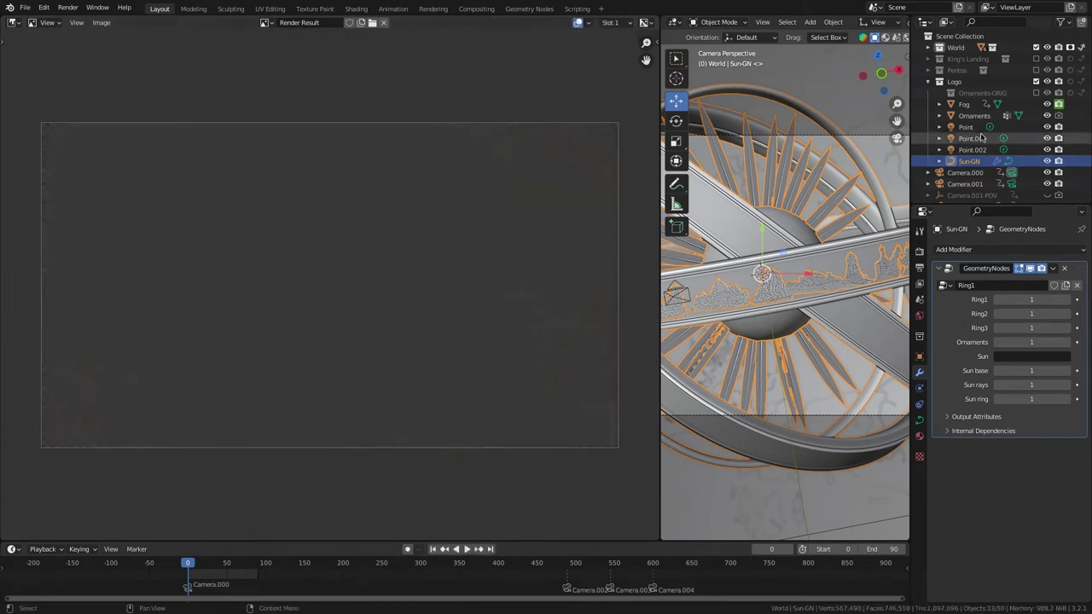
left_click(990, 117)
left_click(1049, 116)
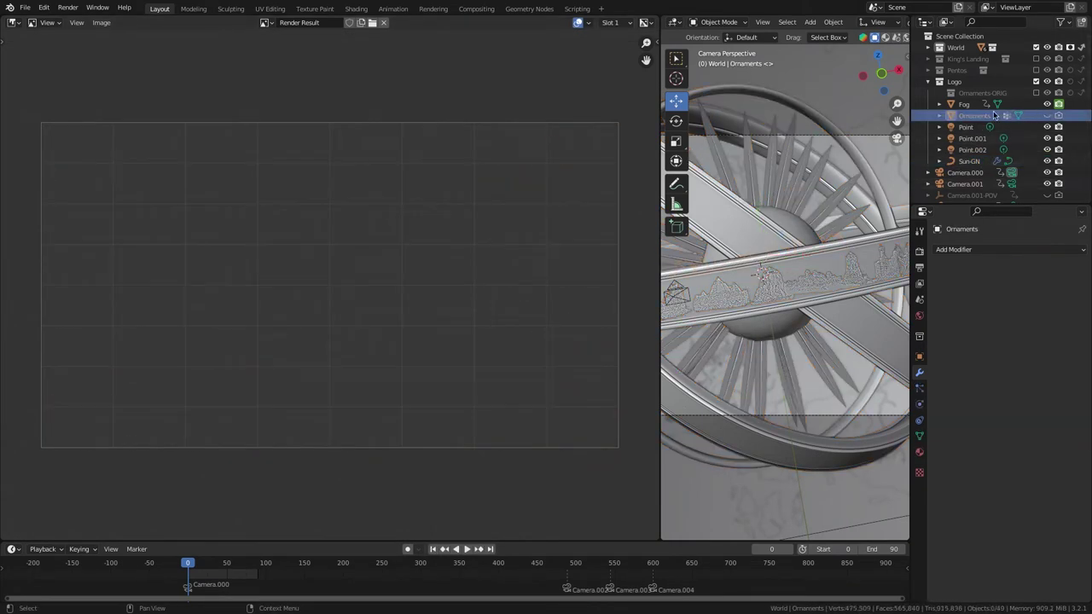
Delete the Ornaments object and bind Camera.001 to the timeline marker.
key("Delete")
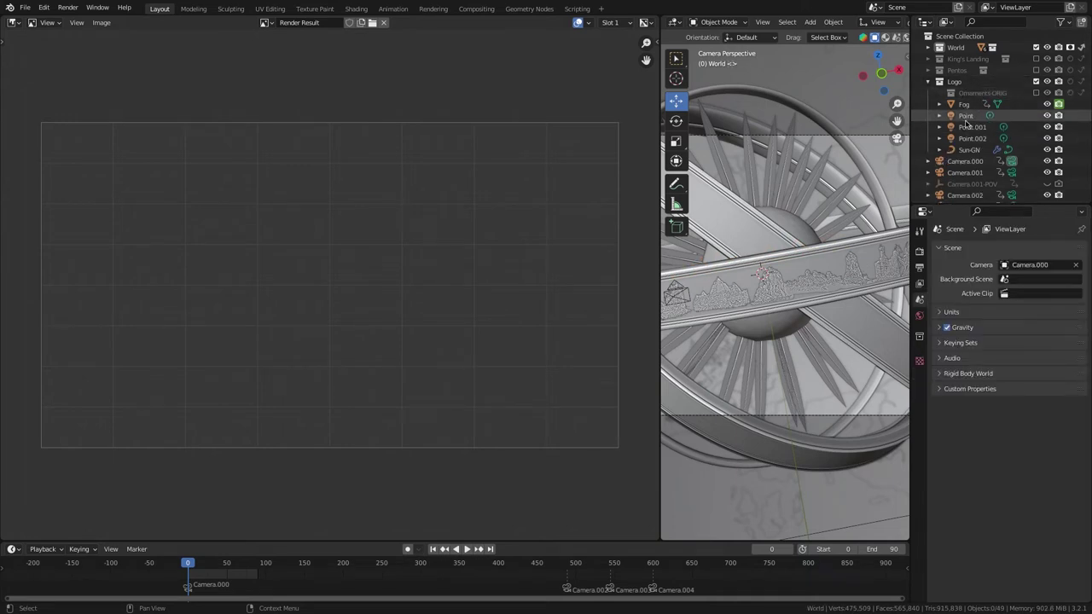
left_click(1011, 172)
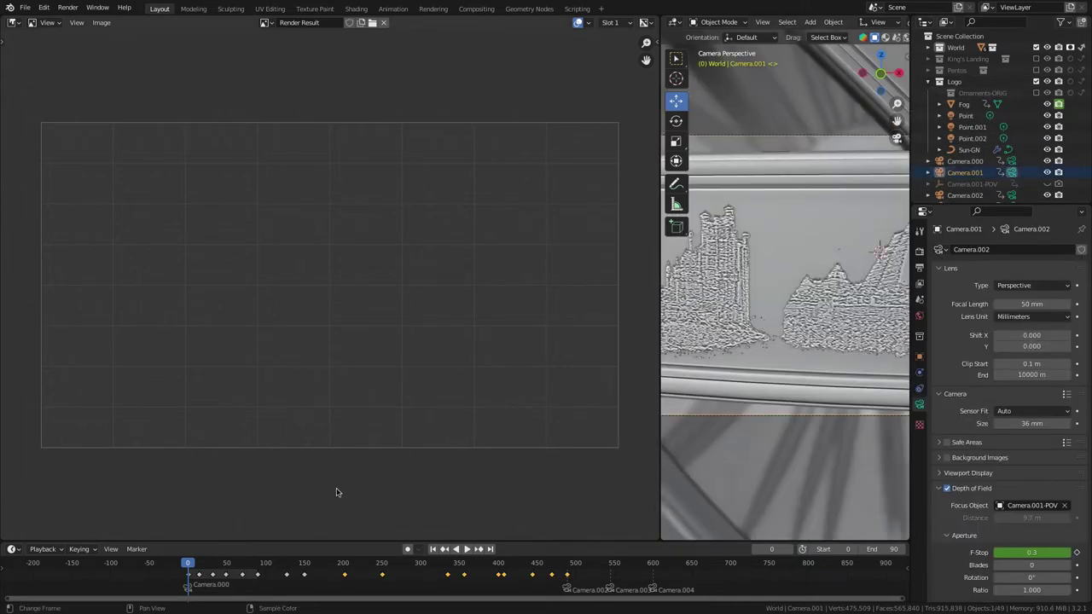
left_click(136, 549)
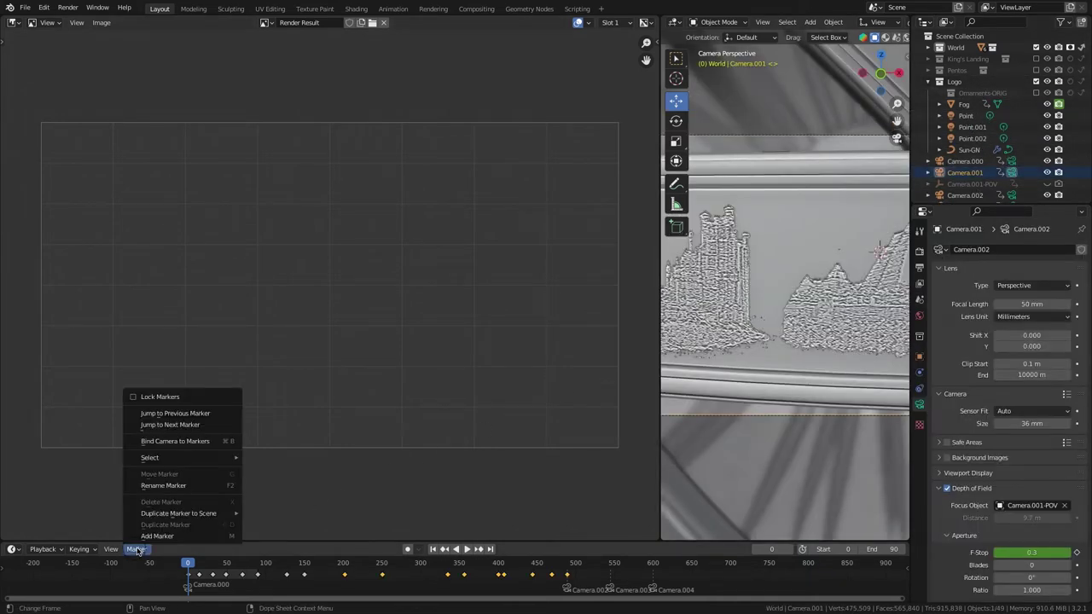
left_click(180, 442)
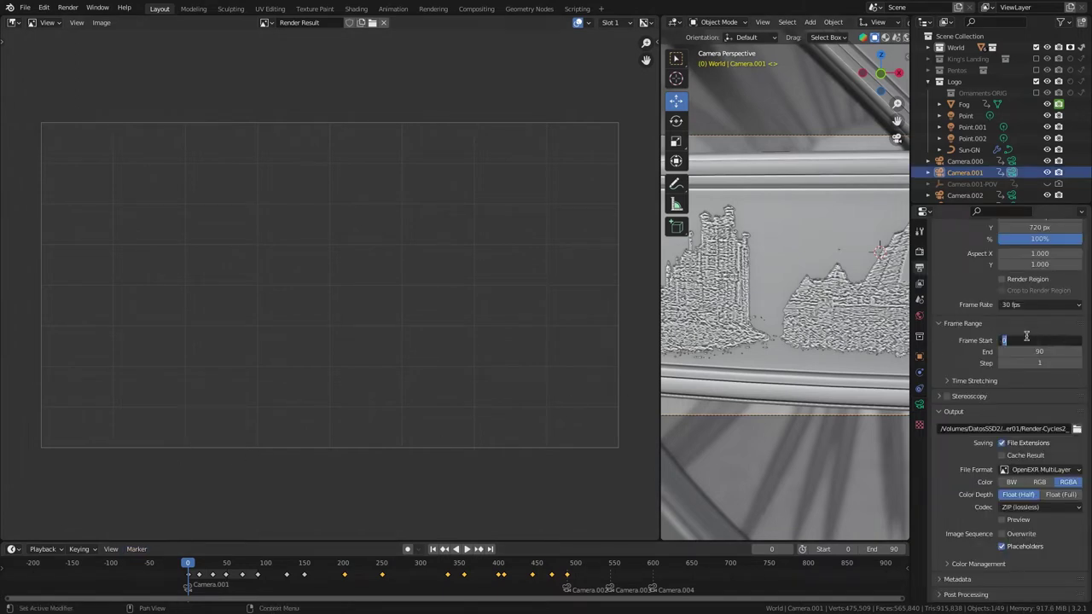
Set the frame range to 240–800.
type("0")
key("Tab")
type("80")
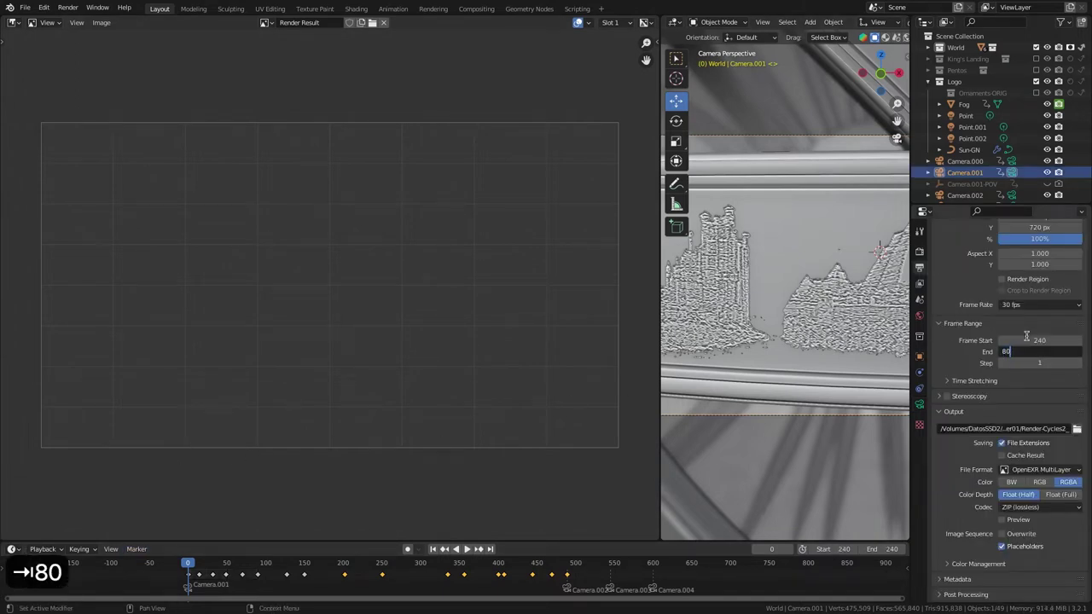
key("Return")
Drop the trailing 2 from the output path, save RGB, and turn off Film transparency.
left_click(1067, 429)
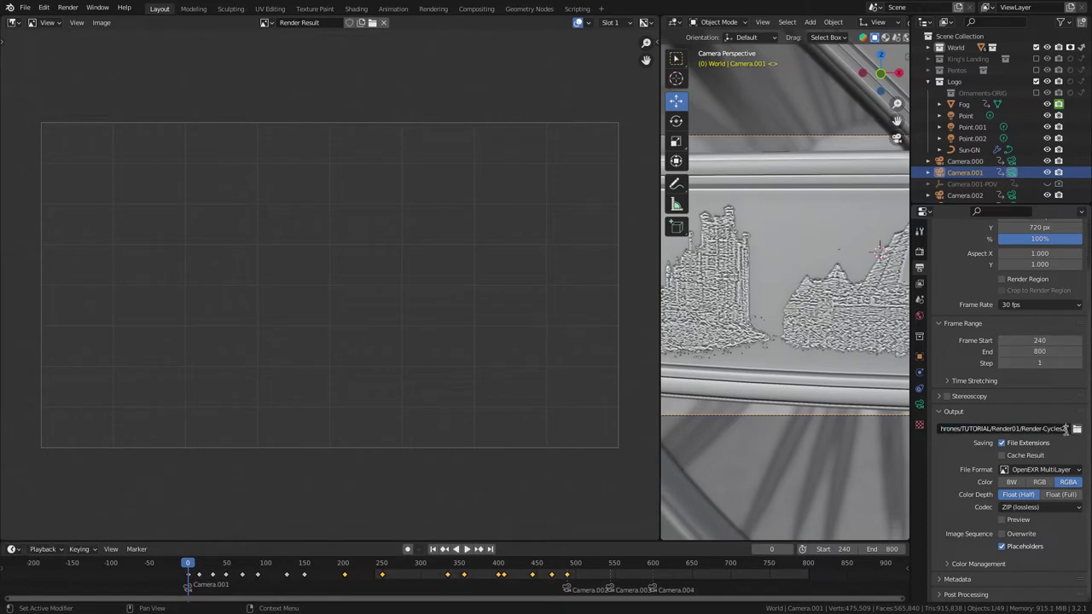
key("BackSpace")
left_click(1040, 483)
left_click(919, 252)
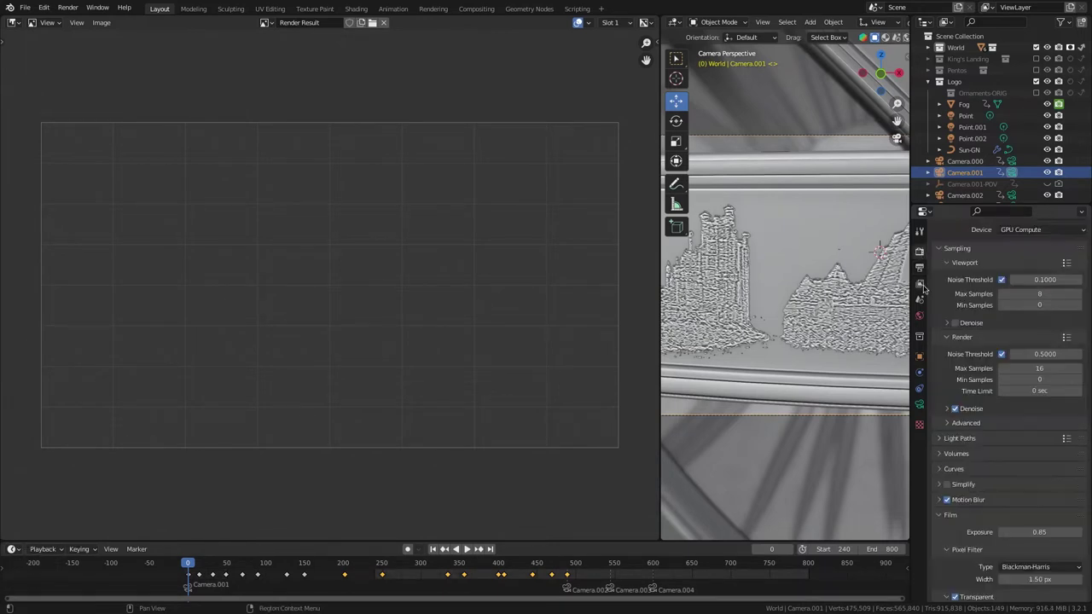
scroll(958, 439, "down", 5)
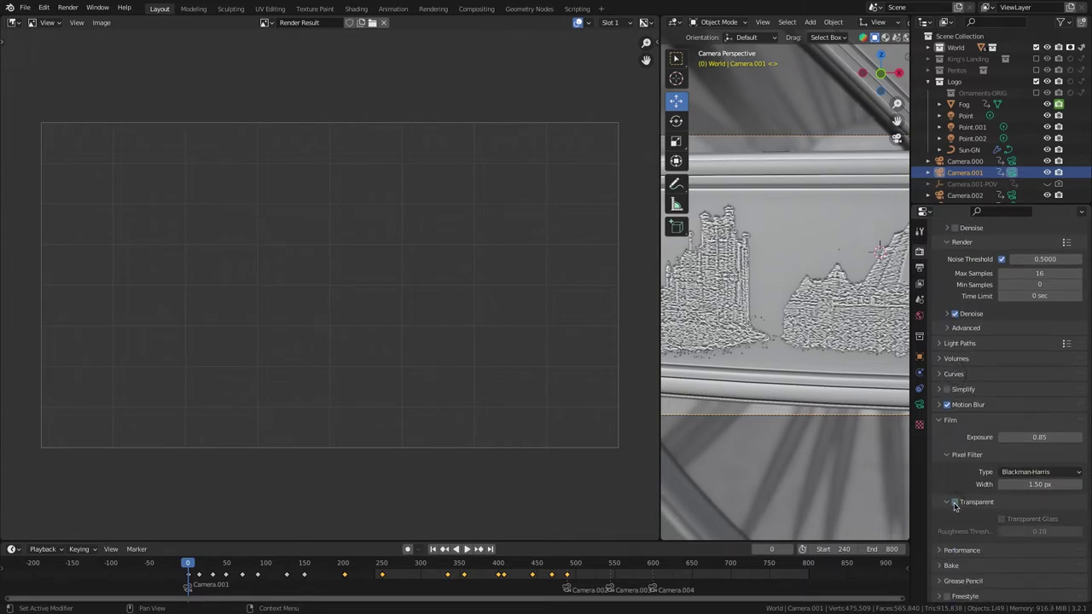
left_click(942, 422)
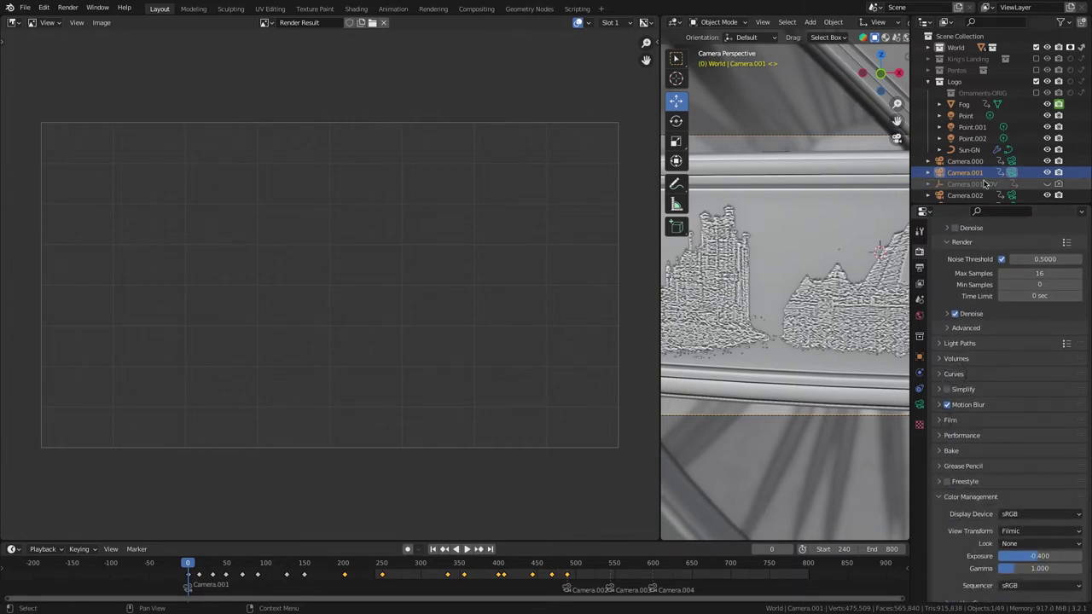
Exclude the Logo collection, re-include King's Landing, save, and render the full animation.
left_click(1036, 81)
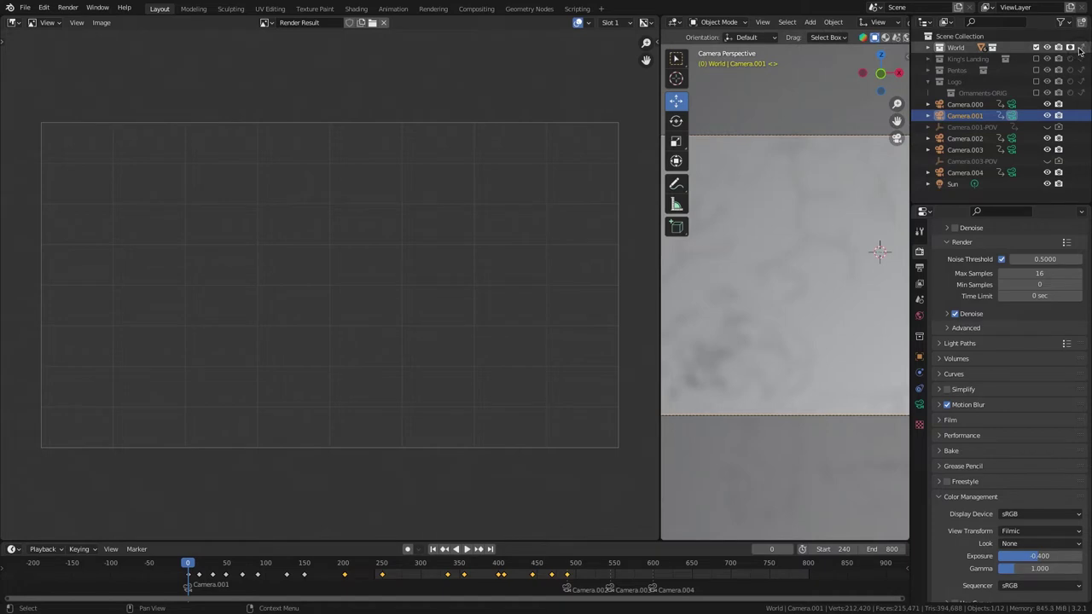
left_click(1035, 58)
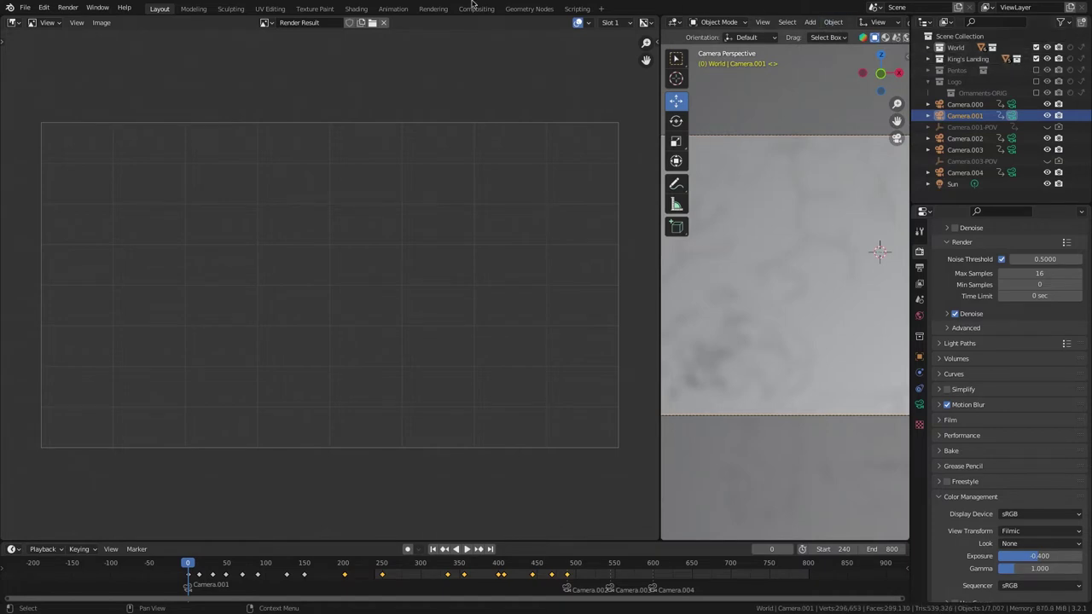
left_click(24, 10)
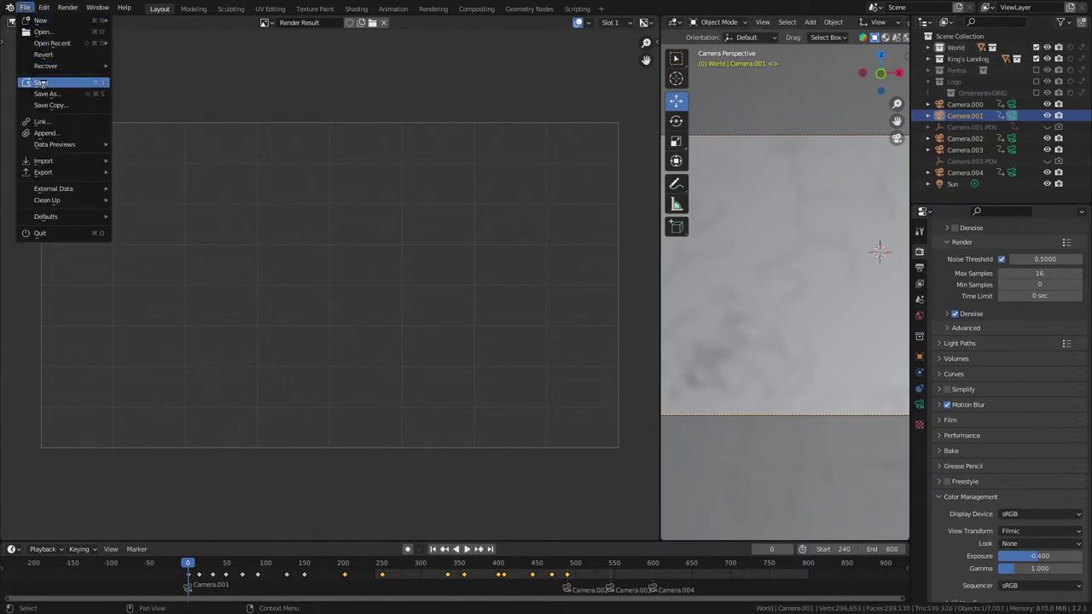
left_click(34, 80)
left_click(67, 8)
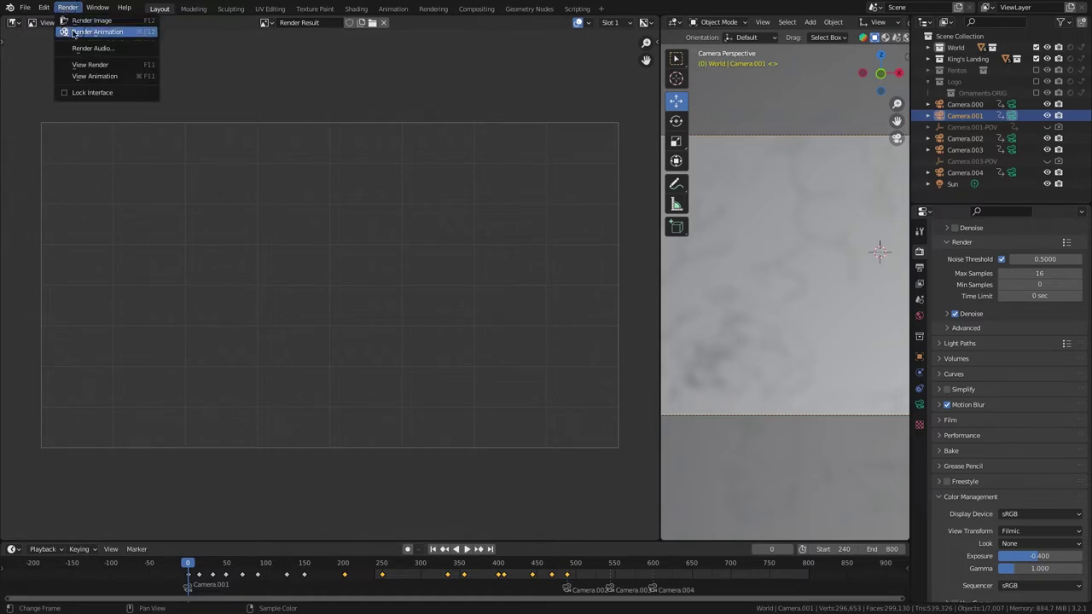
left_click(68, 33)
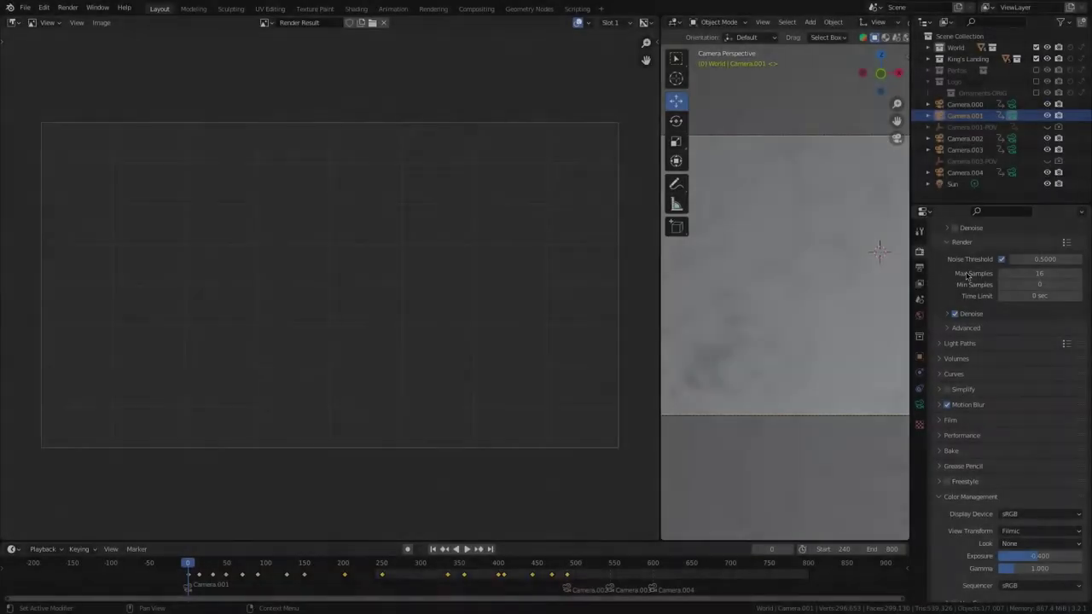
Set final render max samples to 8, exclude World and include the Logo collection.
scroll(975, 412, "up", 5)
type("8")
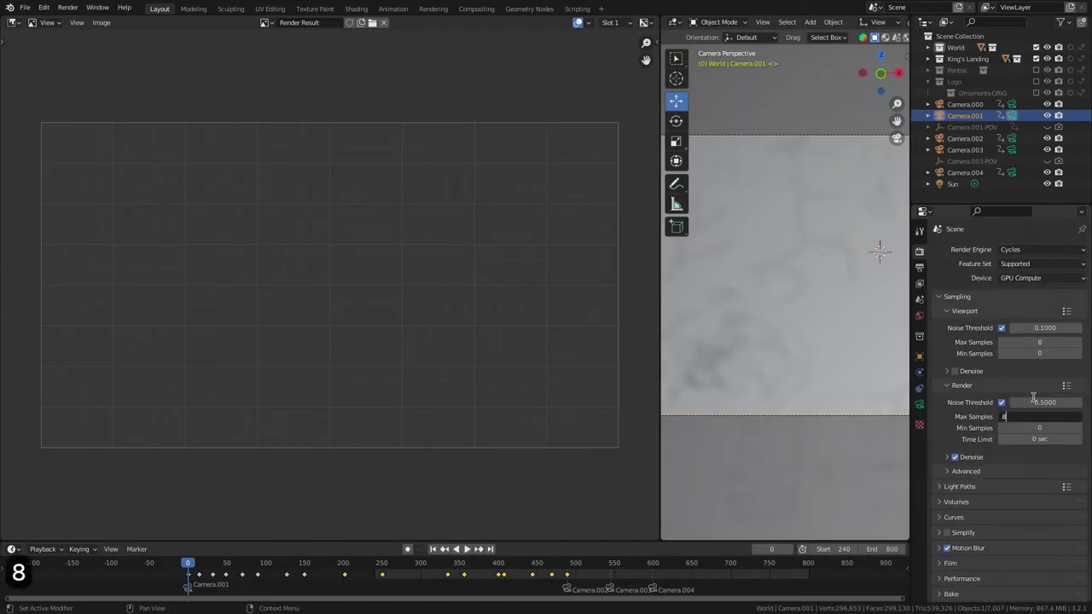
key("Return")
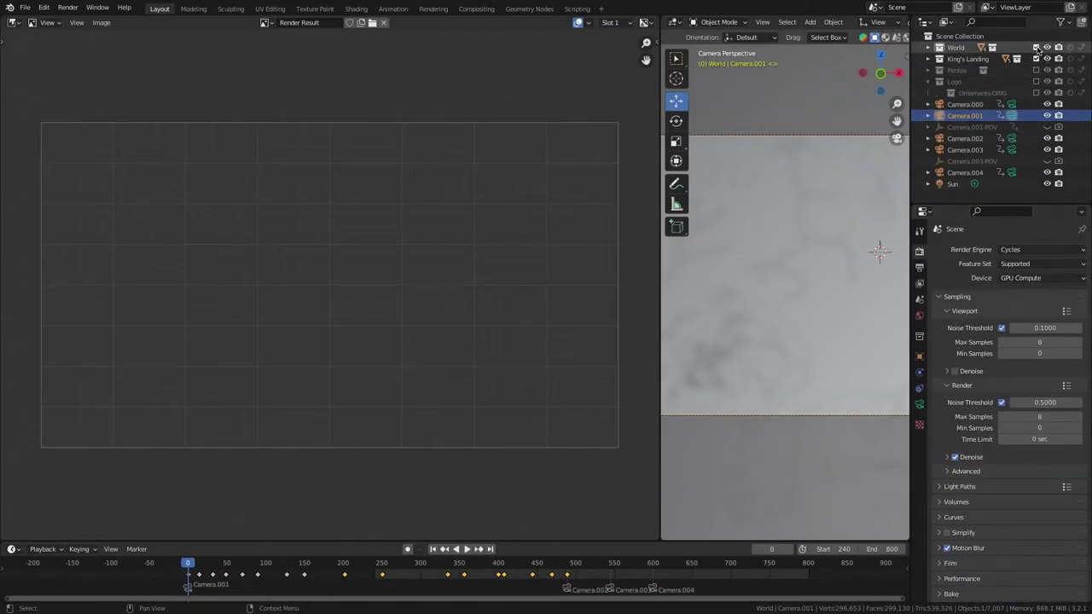
left_click(1036, 47)
left_click(1036, 81)
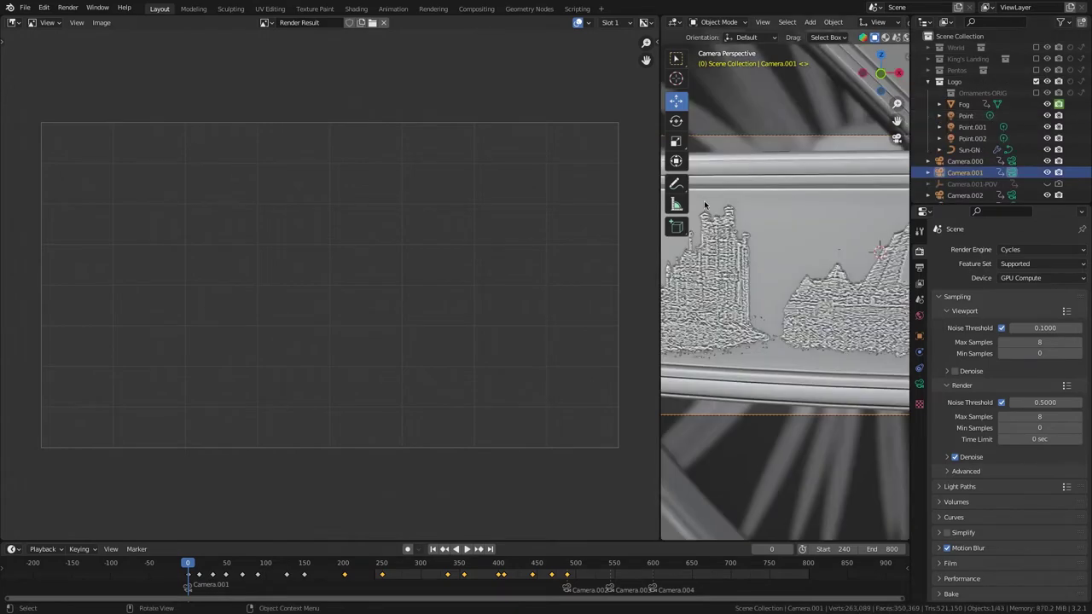
Move the Fog object into a new Fog collection inside Logo.
left_click_drag(658, 251, 250, 282)
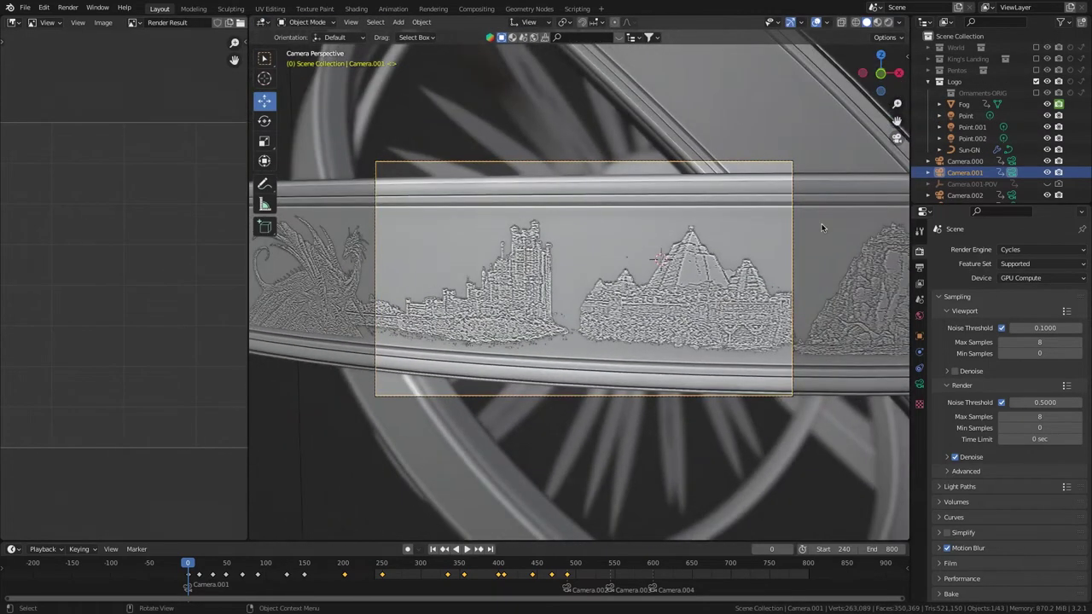
left_click(963, 104)
key("m")
mouse_move(599, 266)
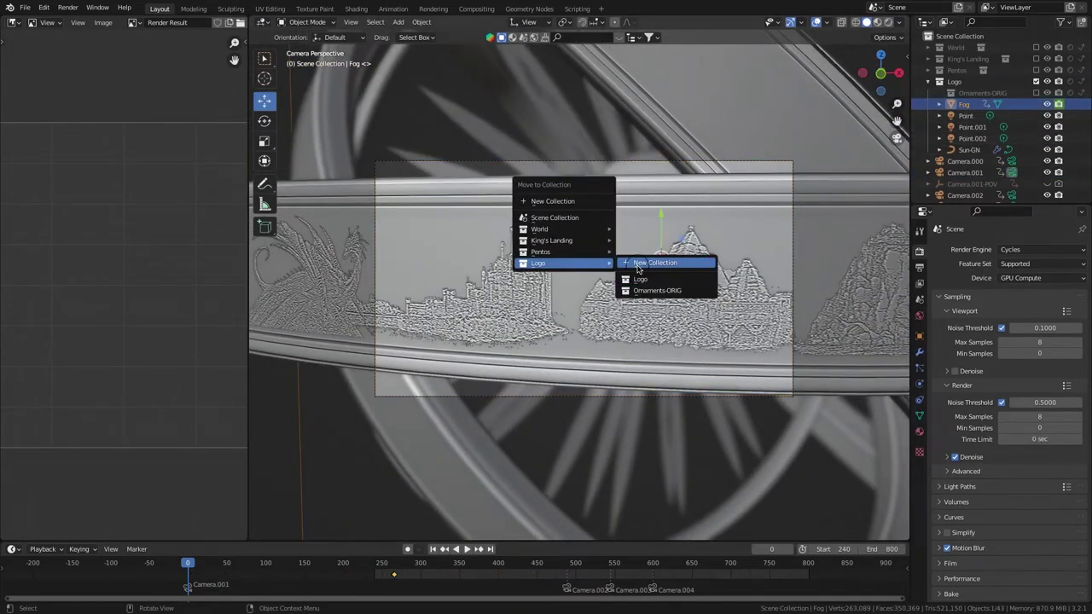
left_click(637, 266)
type("Fog")
key("Return")
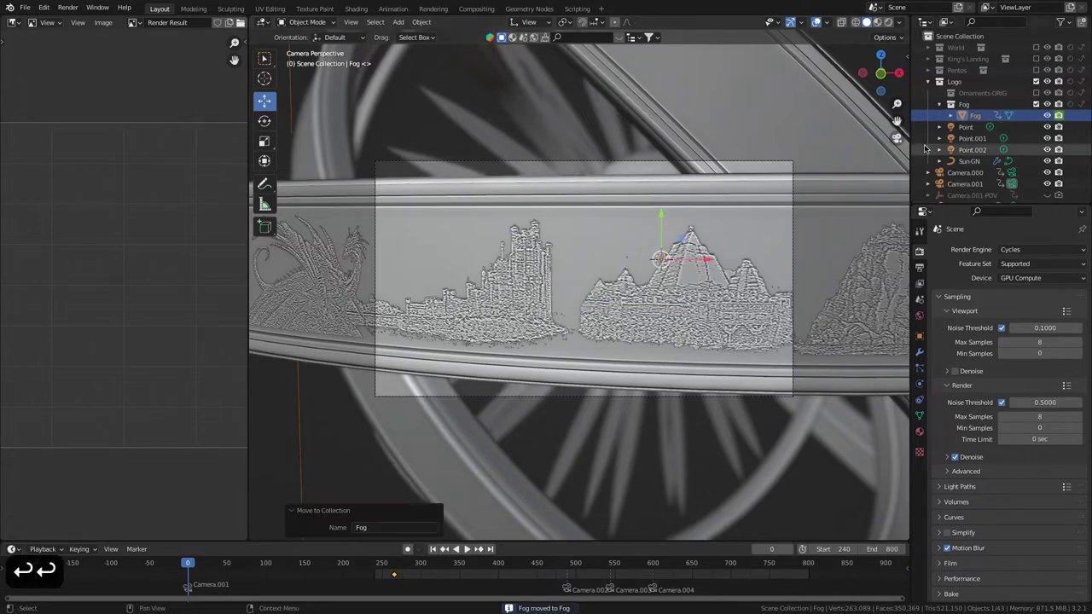
Switch off Sun-GN's Ornaments, Sun base and Sun rays modifier inputs.
left_click(969, 149)
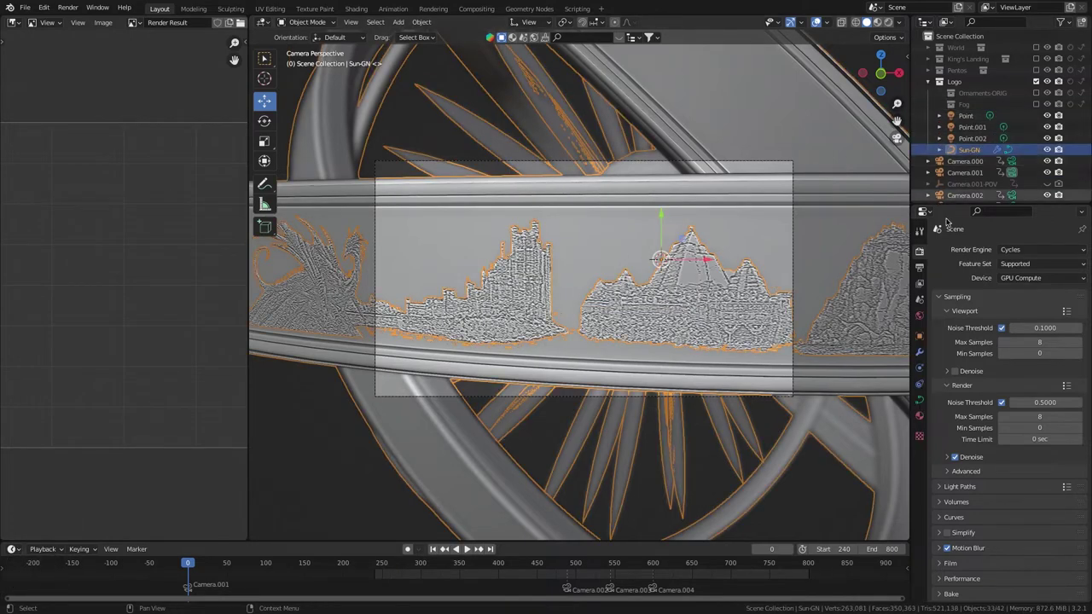
left_click(919, 352)
left_click(996, 342)
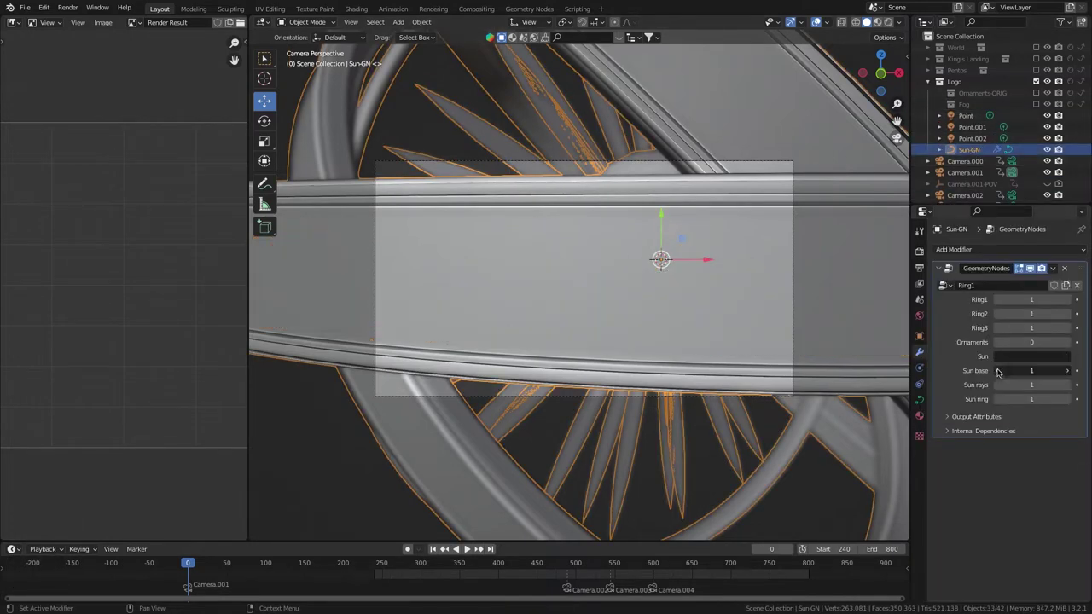
left_click(995, 370)
left_click(995, 385)
Bind Camera.000 to the frame-0 timeline marker.
left_click(1011, 161)
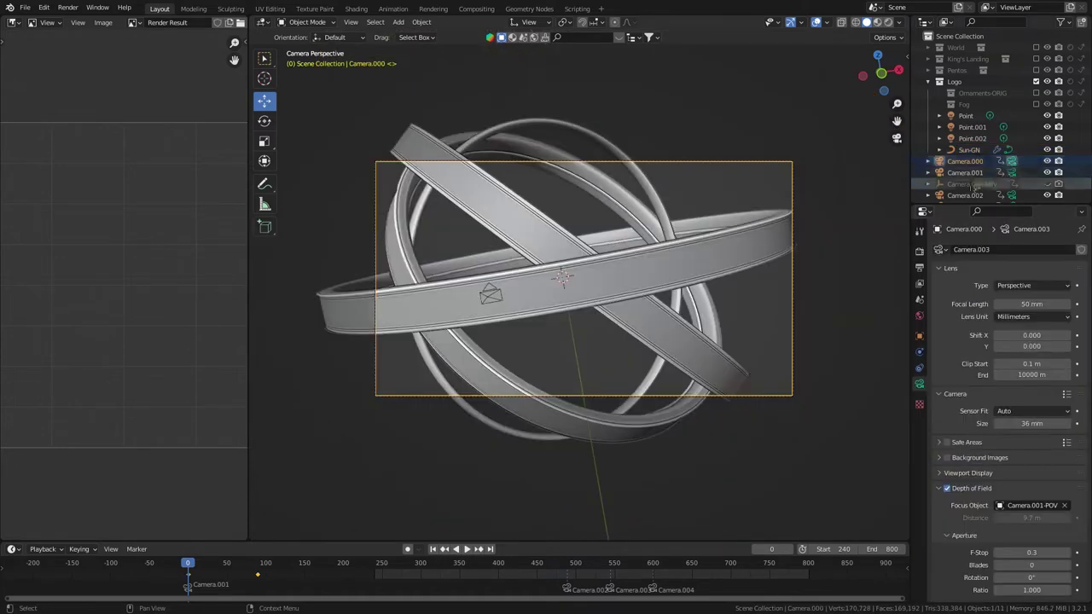
left_click(137, 548)
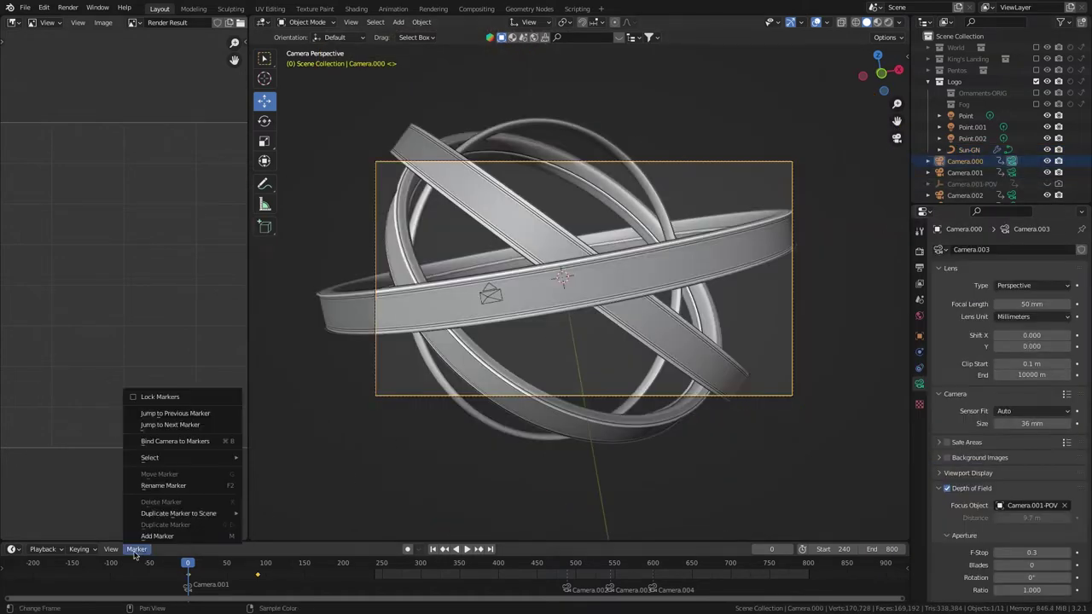
left_click(175, 441)
Output frames 0–90 as JPEG images under a Render-Mist file name.
left_click(920, 267)
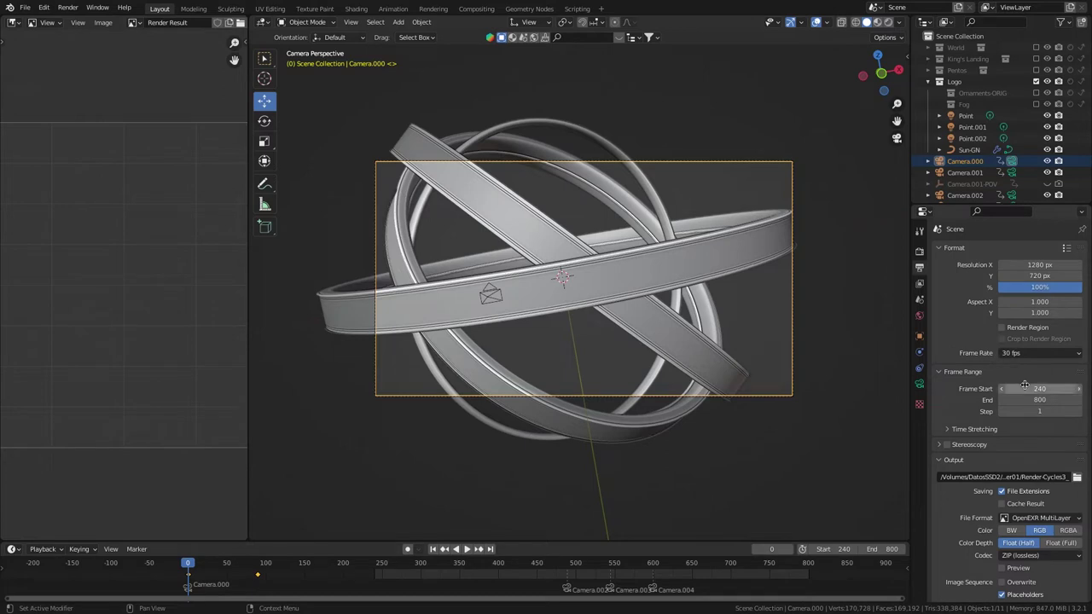
type("0")
key("Return")
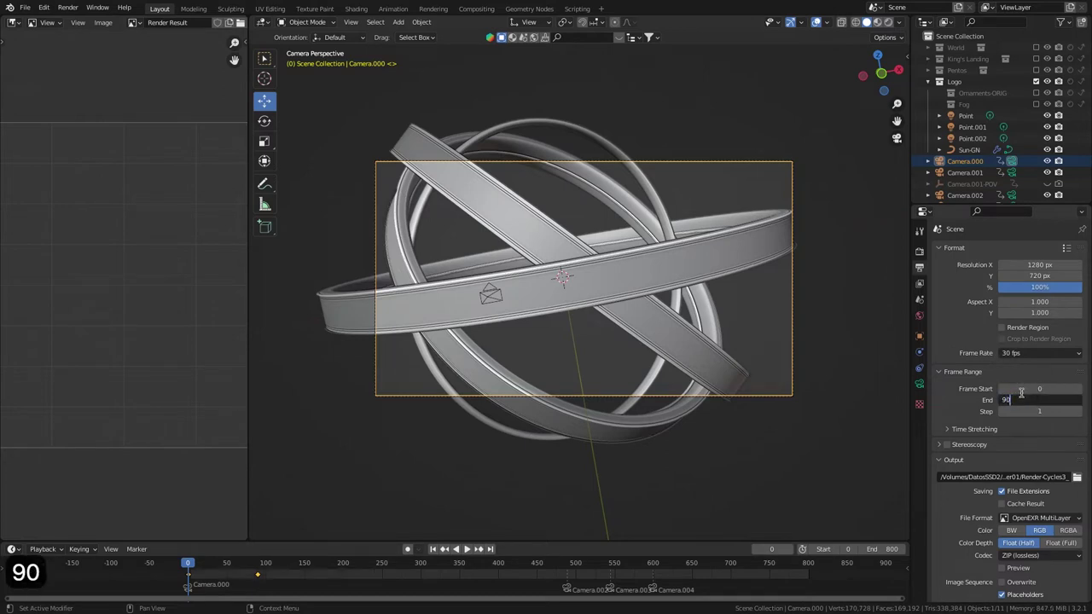
key("Return")
type("M")
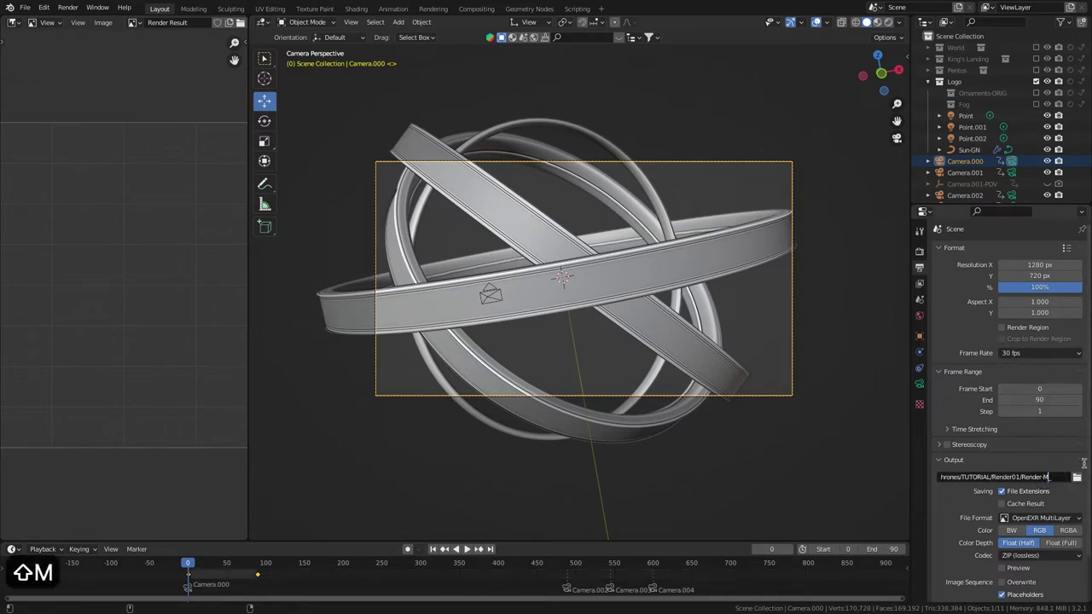
type("t2")
key("Return")
left_click(1046, 518)
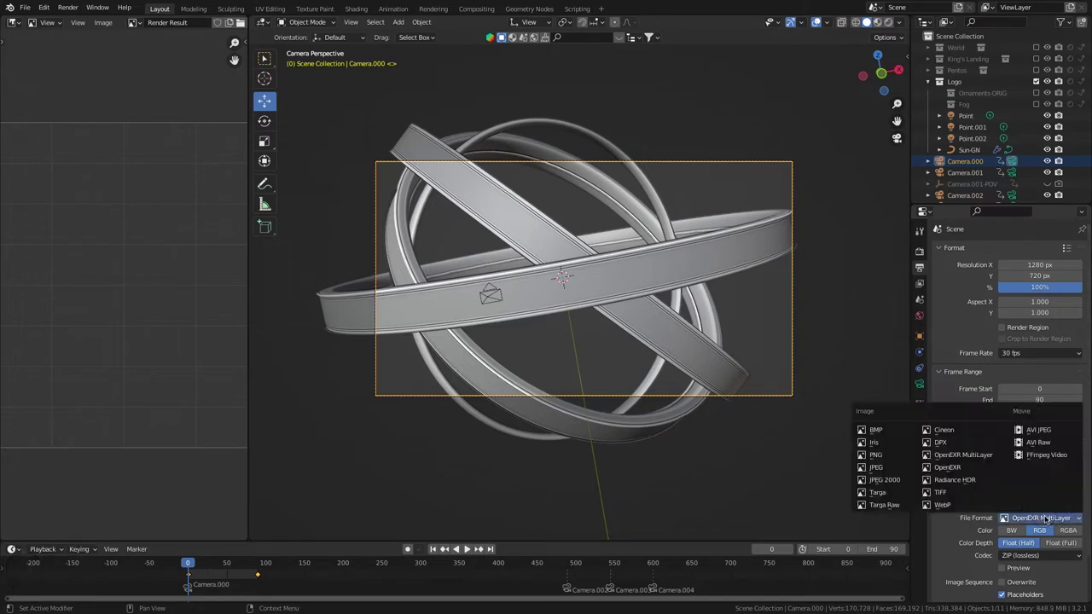
left_click(877, 468)
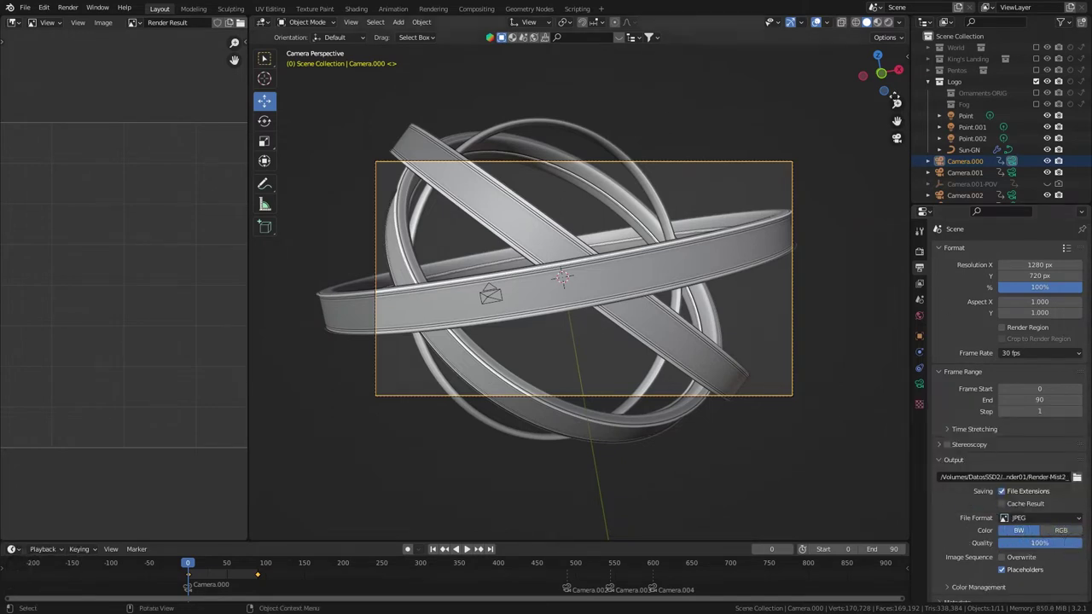
Show the Mist render pass in the rendered viewport preview.
left_click(888, 23)
left_click(885, 23)
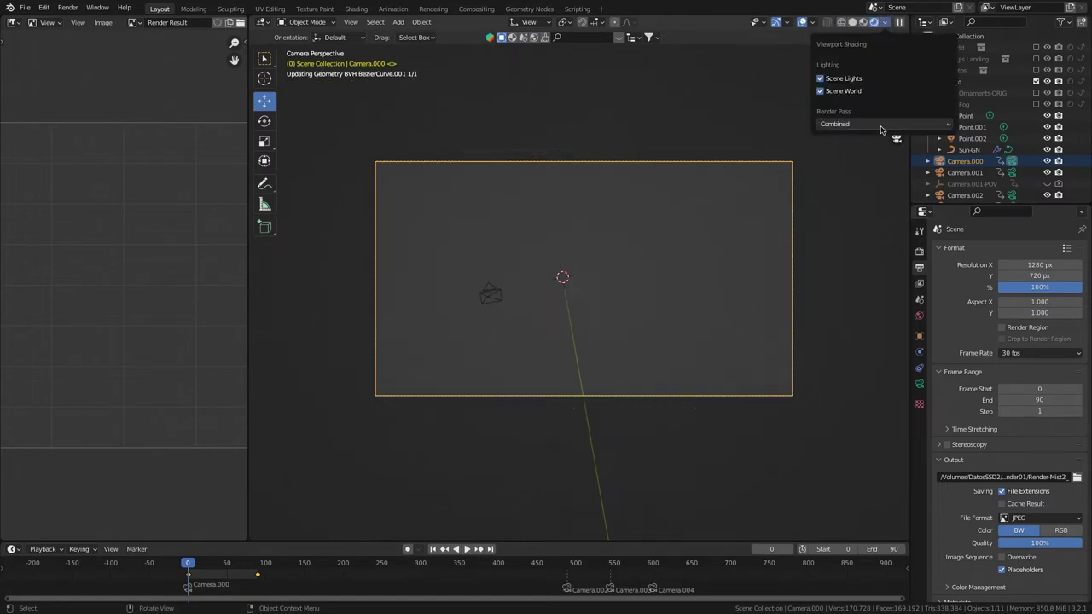
left_click(881, 127)
left_click(876, 179)
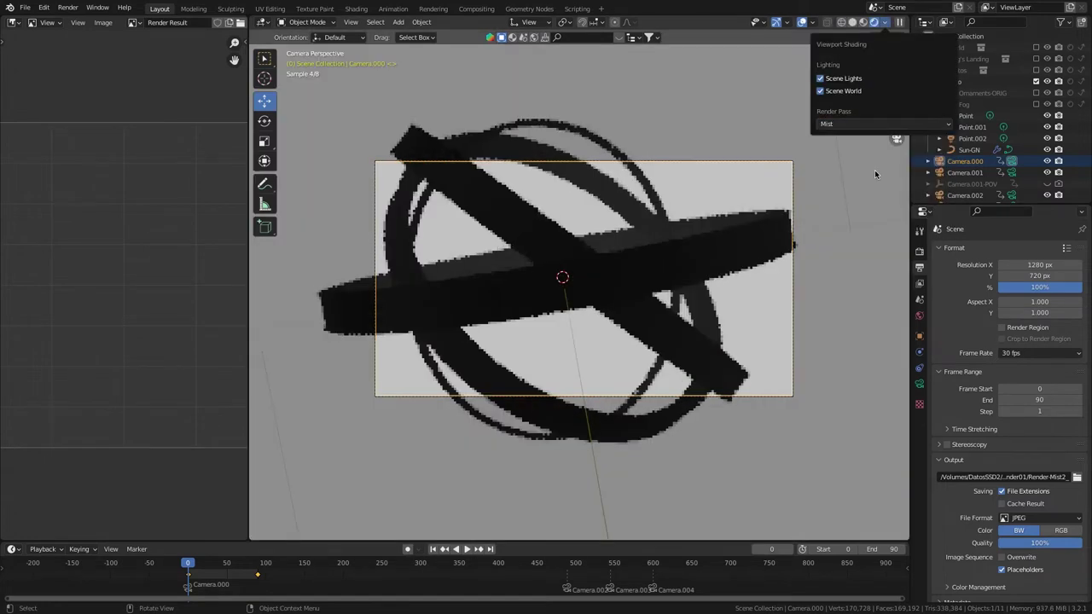
Try a world mist start of 40 m and depth of 15 m, then raise start to about 47 m.
left_click(919, 315)
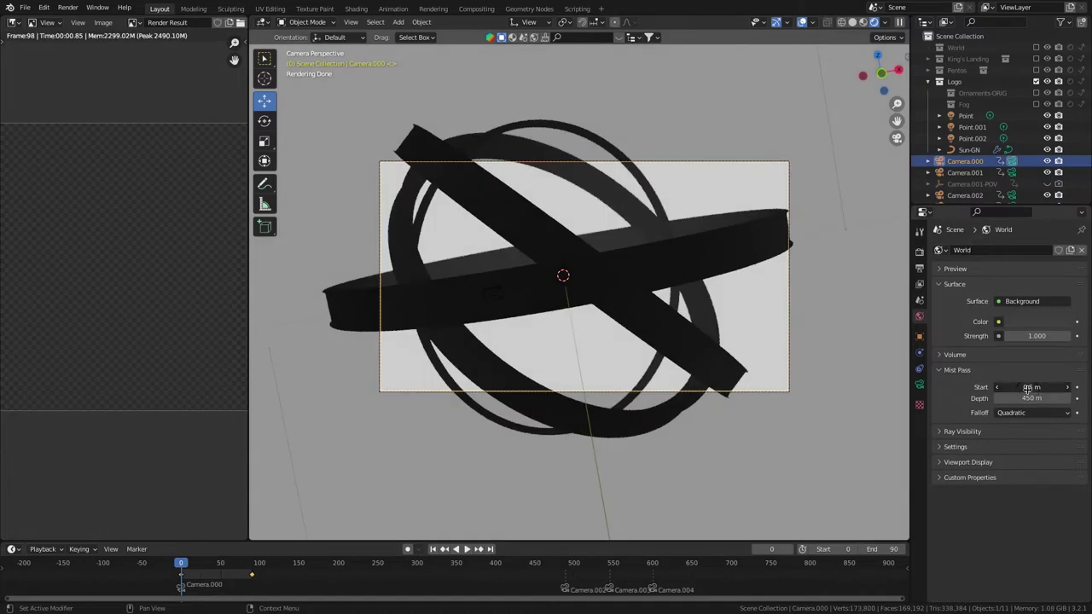
type("40")
key("Return")
double_click(1033, 399)
type("15")
key("Return")
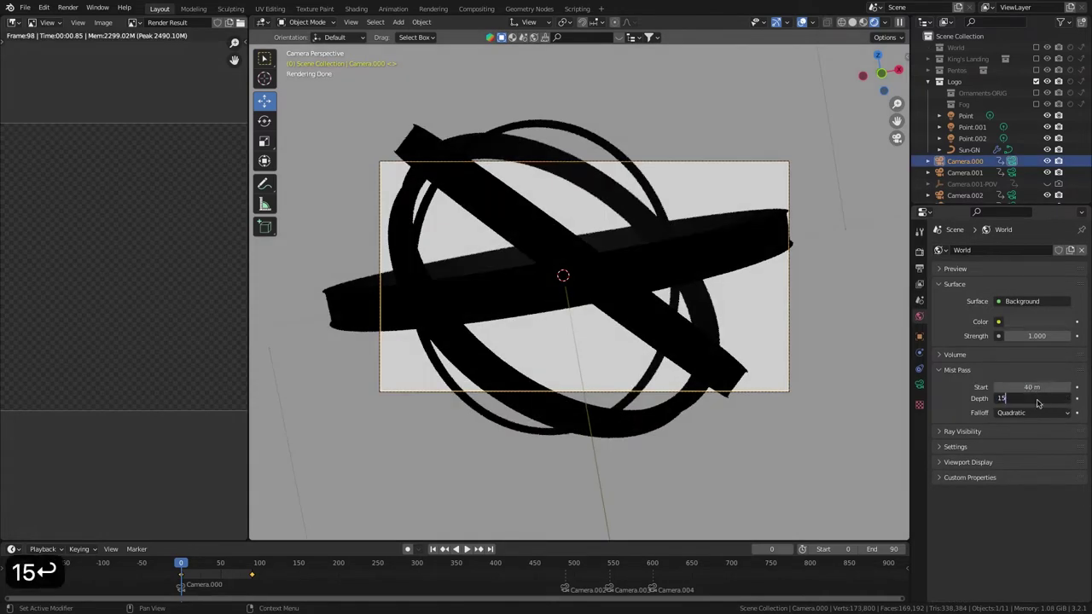
mouse_move(1026, 386)
left_mouse_down()
mouse_move(1048, 390)
mouse_move(975, 408)
mouse_move(1024, 399)
left_mouse_up()
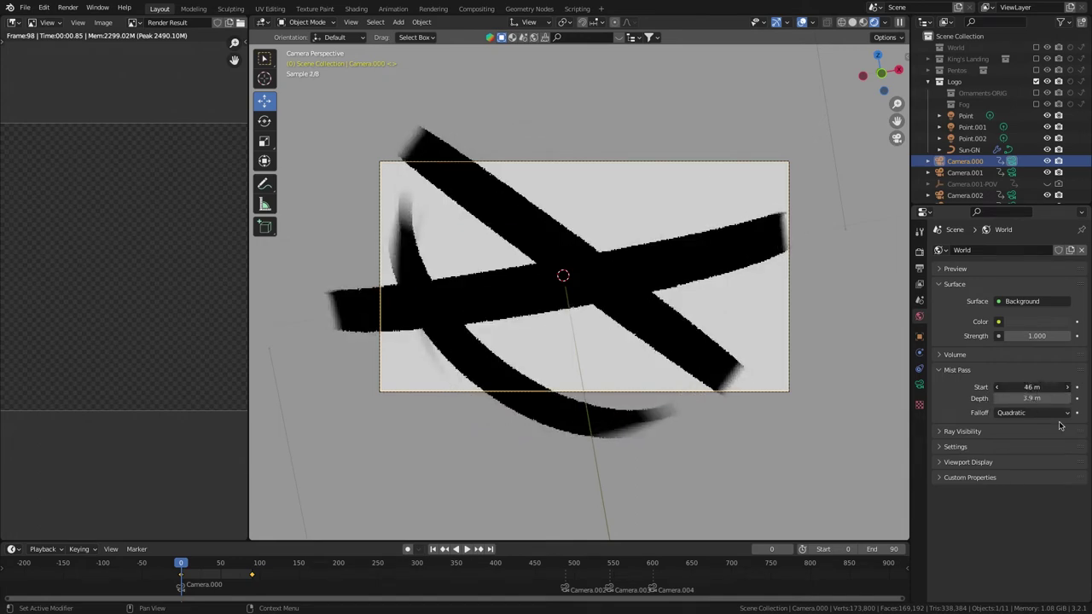
Settle the world mist at 48 m start and 5.5 m depth.
double_click(1036, 388)
type("4")
double_click(1042, 399)
type("4")
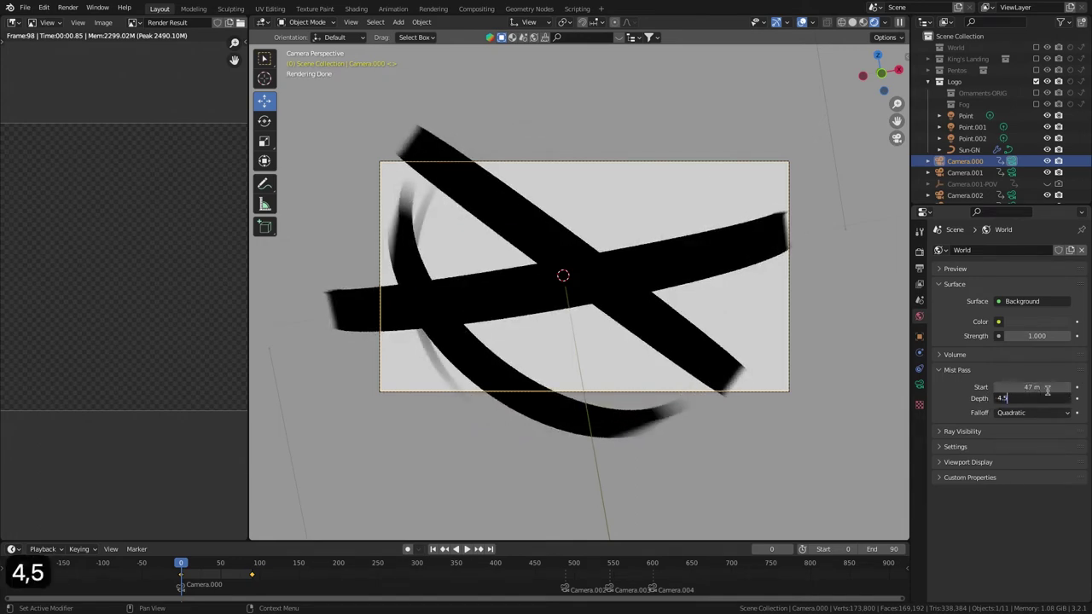
key("Return")
double_click(1043, 399)
type("5.5")
key("Return")
double_click(1032, 387)
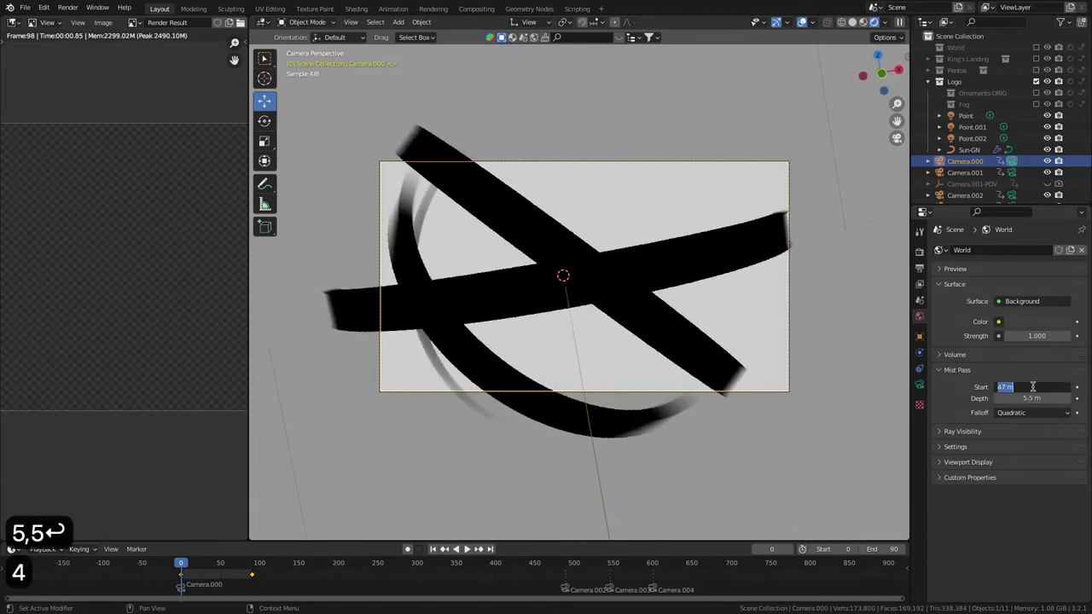
type("48")
key("Return")
left_click(13, 22)
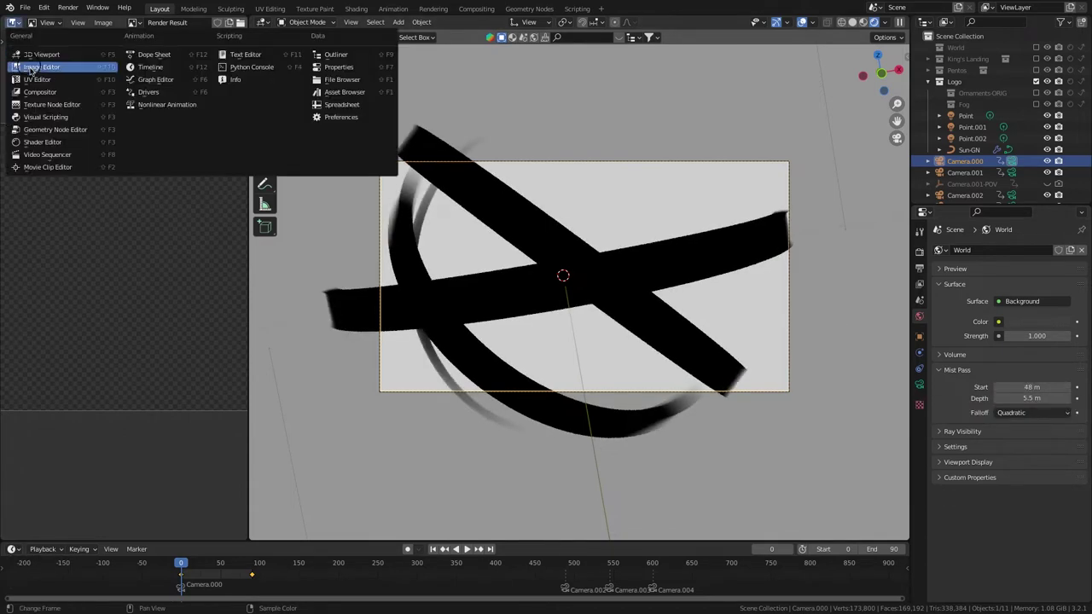
Turn the left area into the Compositor and link Render Layers Mist to the Composite image.
left_click(39, 91)
key("Home")
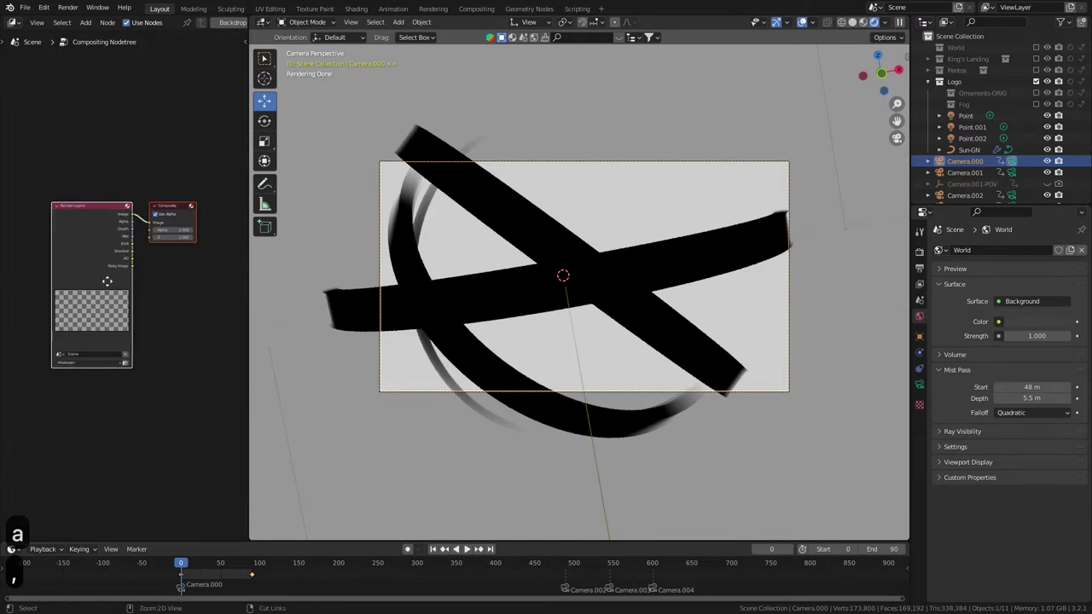
scroll(106, 280, "up", 3)
left_click_drag(139, 194, 172, 168)
scroll(123, 287, "down", 3)
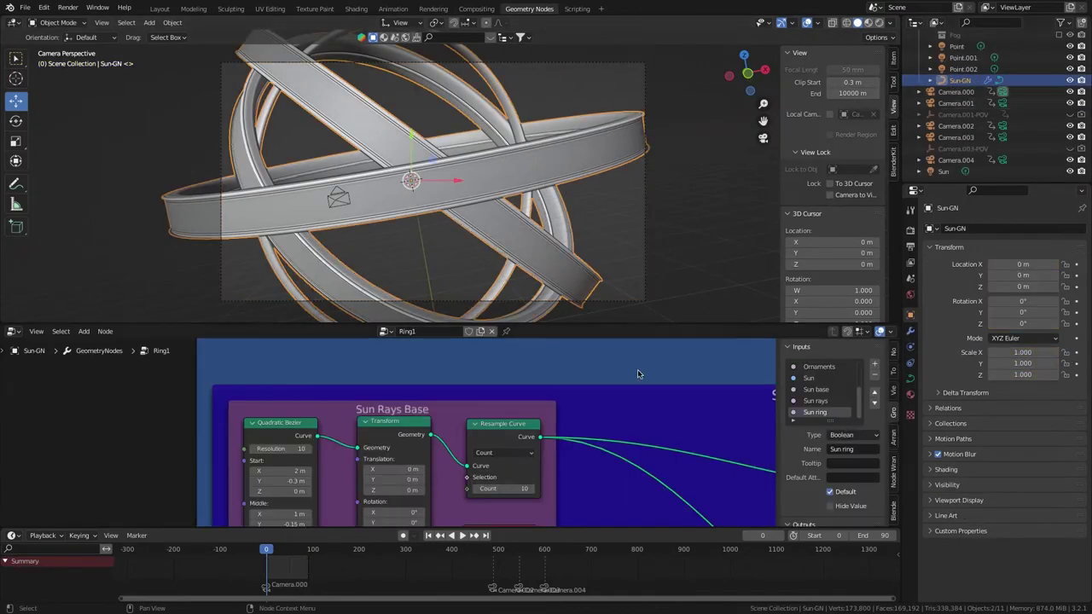
Mute the Ornaments and Ring nodes in the Sun-GN node tree, back in the Layout workspace.
mouse_move(673, 454)
left_mouse_down()
mouse_move(618, 442)
mouse_move(561, 398)
left_mouse_up()
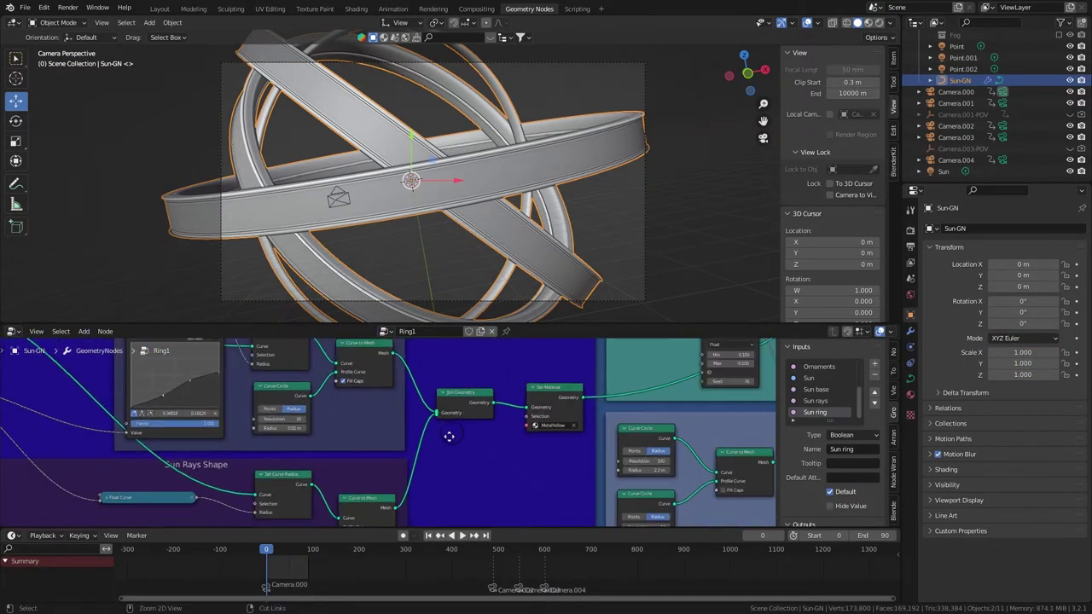
scroll(512, 384, "right", 10)
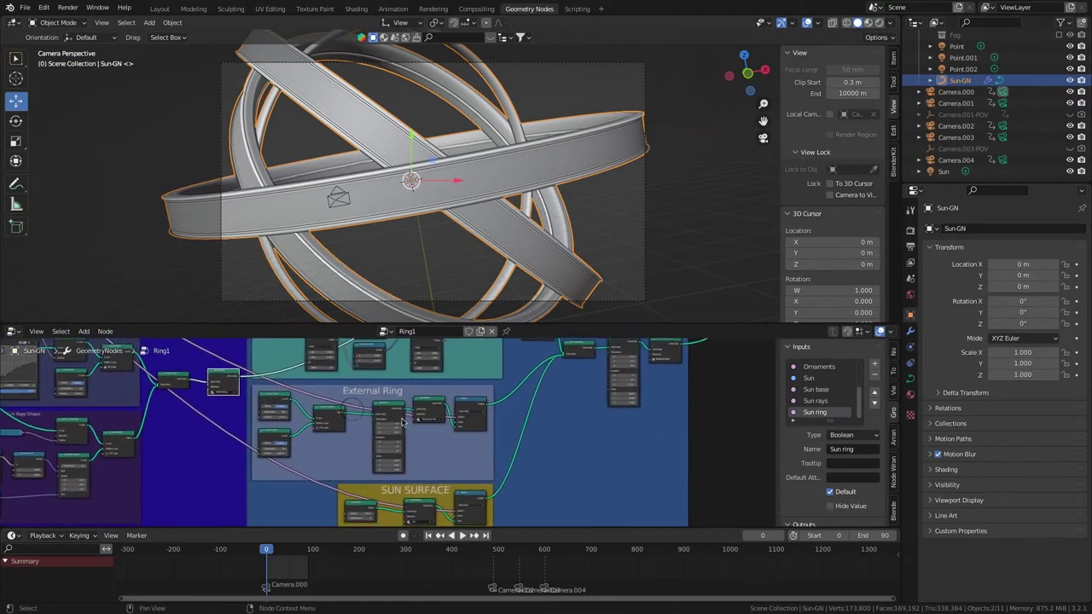
scroll(455, 418, "down", 2)
scroll(450, 400, "down", 2)
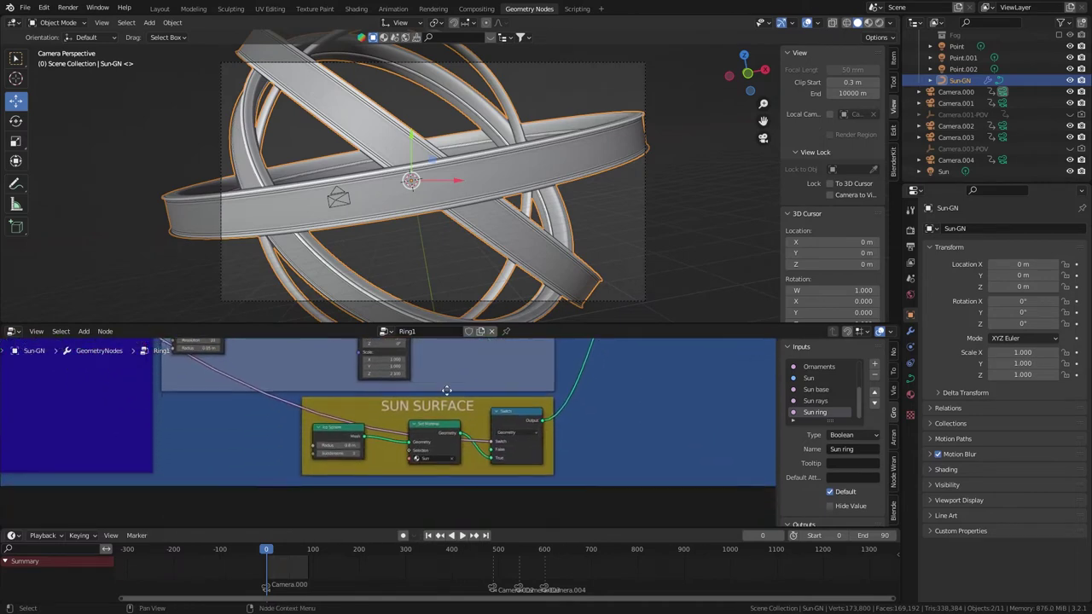
scroll(448, 406, "down", 1)
scroll(448, 406, "up", 2)
scroll(436, 431, "up", 2)
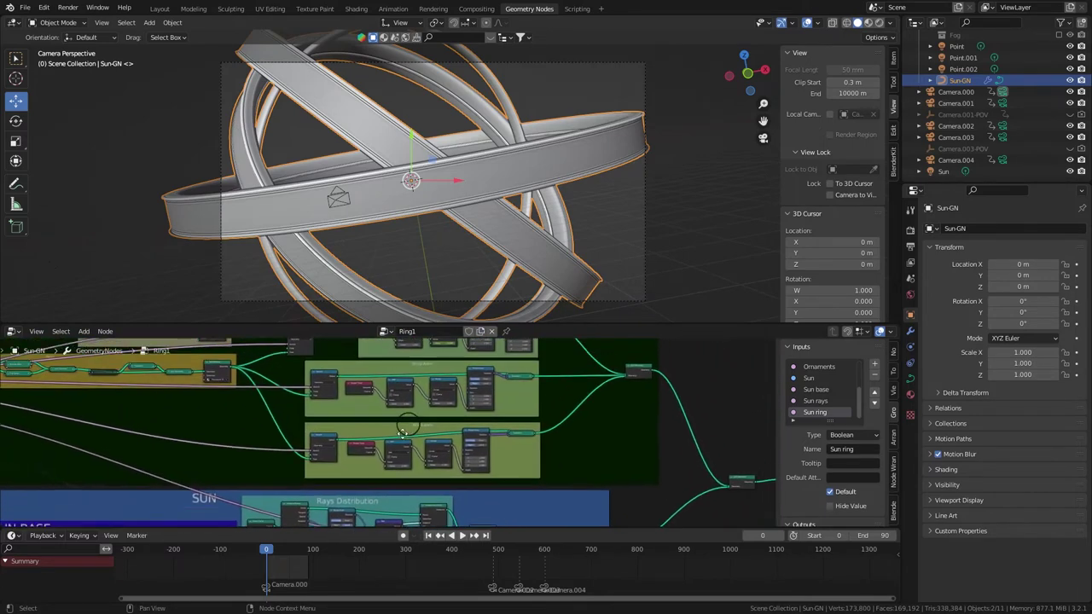
scroll(424, 456, "up", 2)
scroll(228, 418, "up", 3)
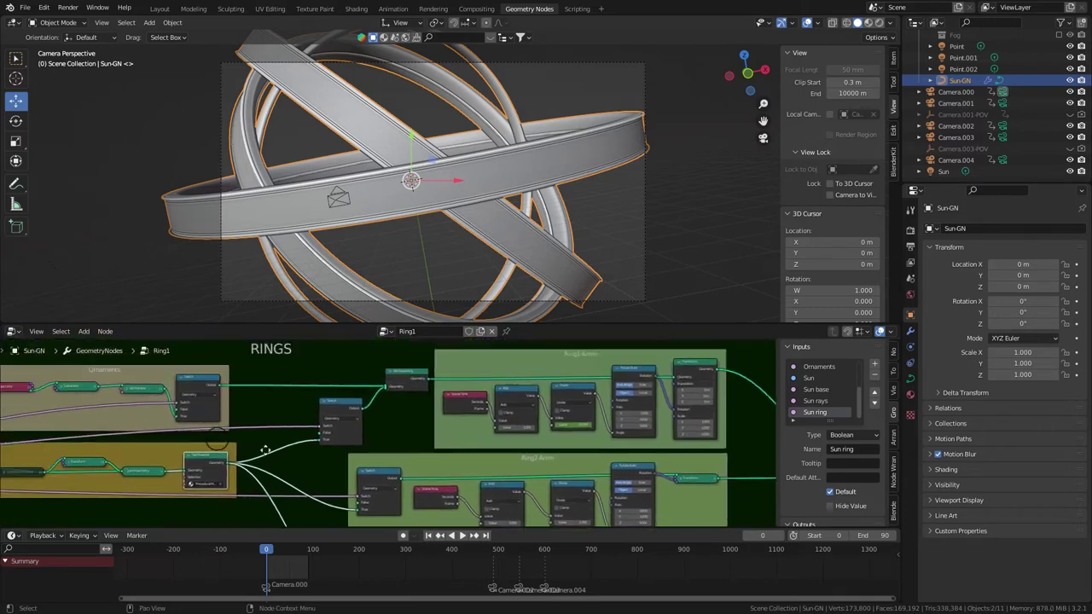
key("m")
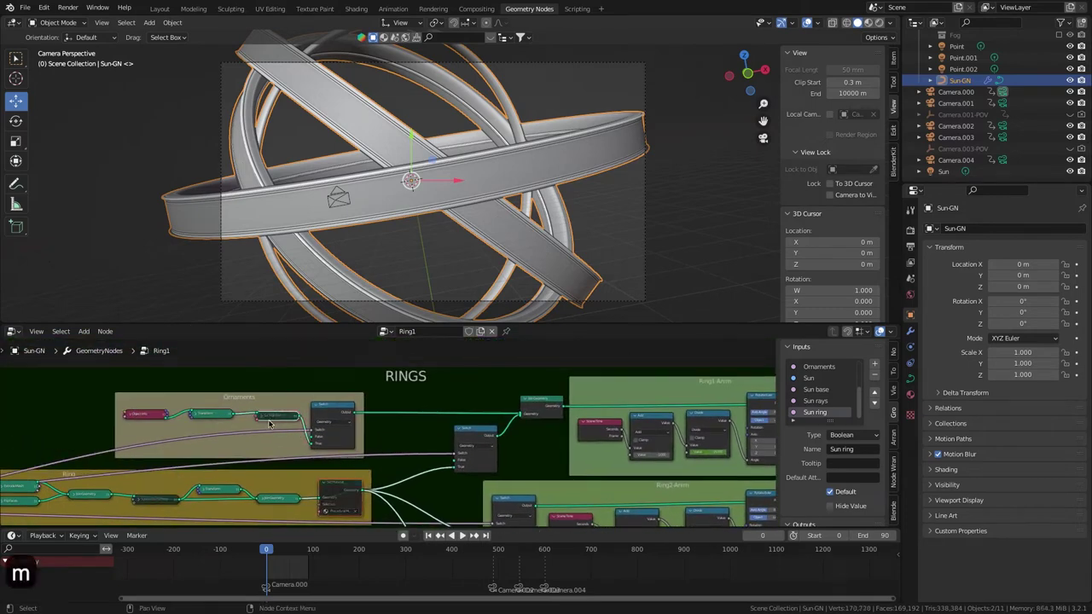
left_click(160, 8)
Show the Render Result in a widened left area, save GOT_37.blend, and render an image.
left_click(13, 23)
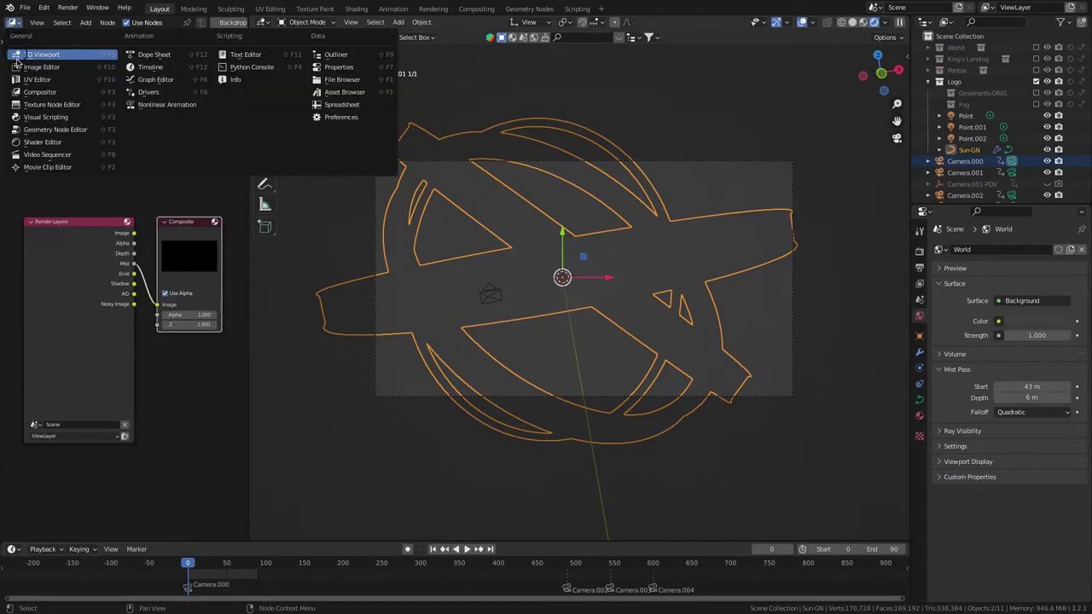
left_click(47, 64)
left_click_drag(248, 300, 617, 378)
left_click(862, 26)
key("ctrl+s")
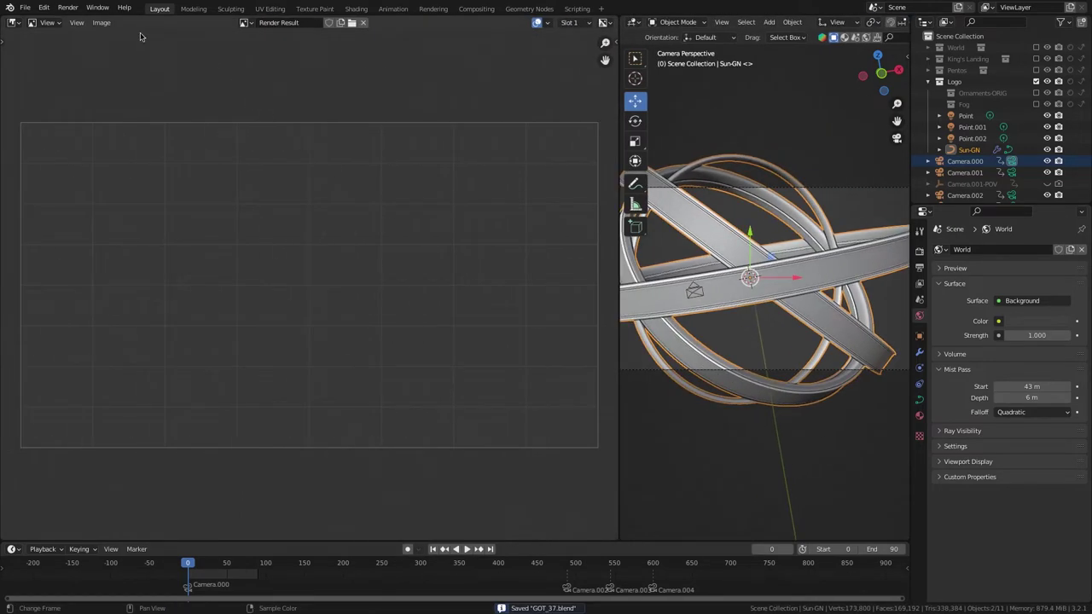
left_click(68, 7)
left_click(86, 27)
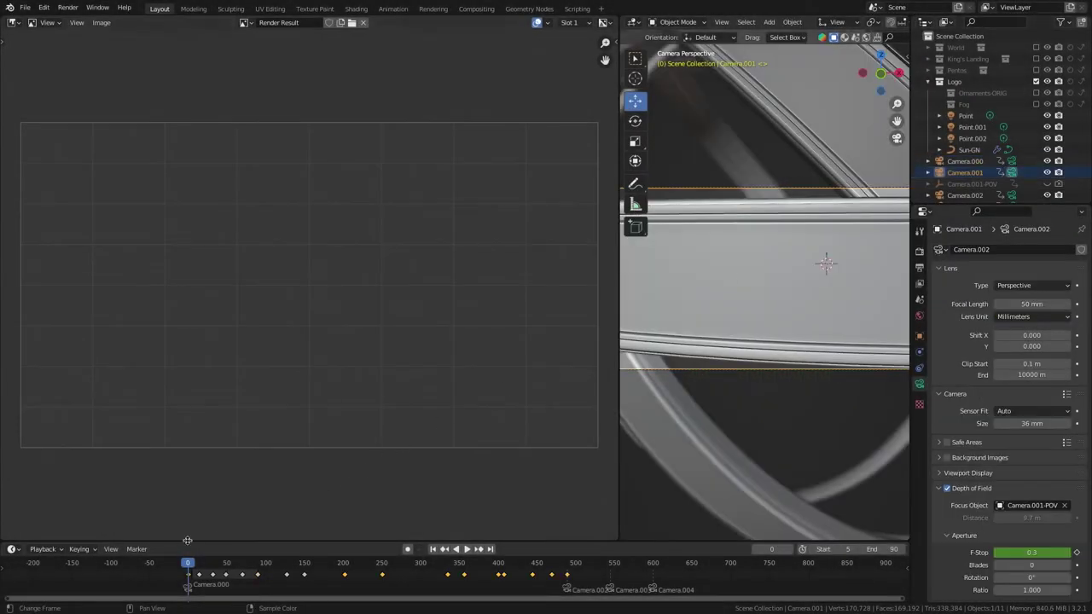
Bind Camera.001 to the timeline marker and widen the 3D viewport over the image area.
left_click(137, 548)
left_click(178, 439)
left_click_drag(619, 317, 202, 325)
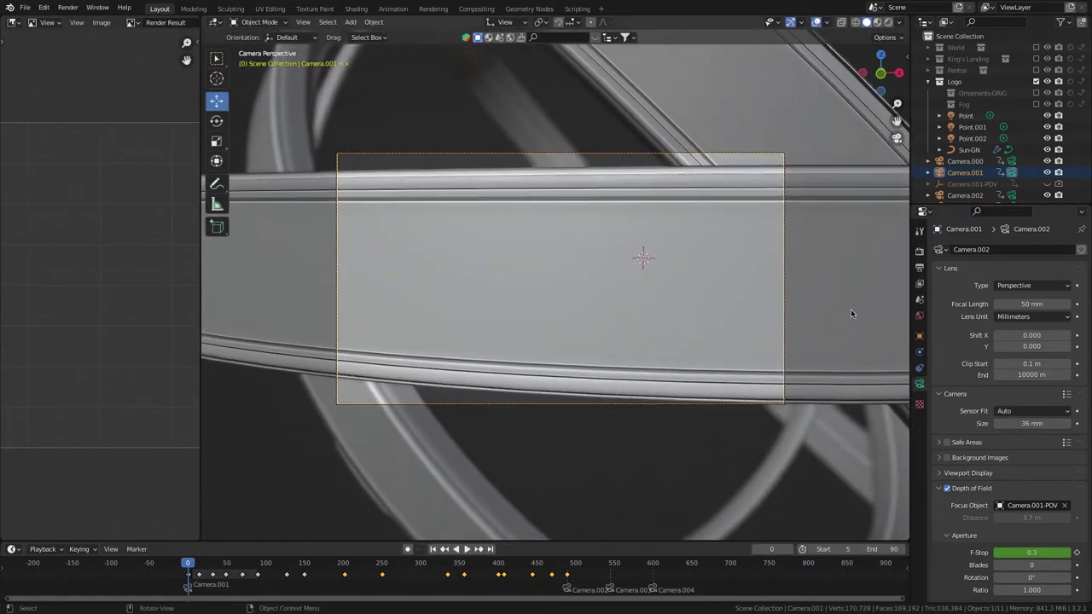
In rendered shading at frames 53 and 91, set World mist start to 30 m and depth to 4.2 m.
left_click(918, 317)
left_click(888, 22)
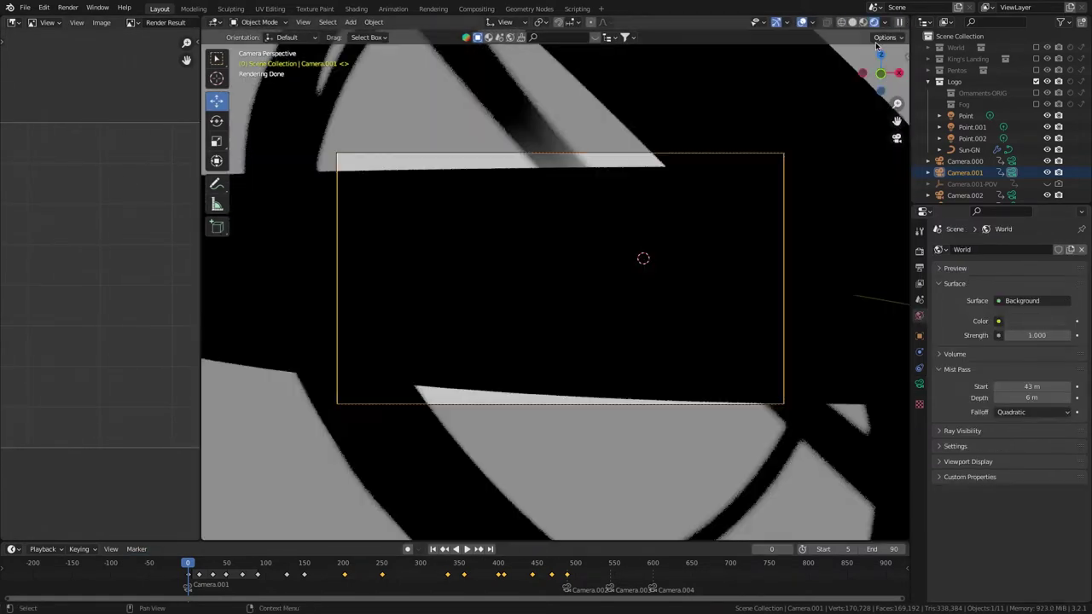
mouse_move(1028, 387)
left_mouse_down()
mouse_move(977, 387)
mouse_move(1026, 411)
mouse_move(989, 388)
mouse_move(1026, 386)
left_mouse_up()
left_click(222, 563)
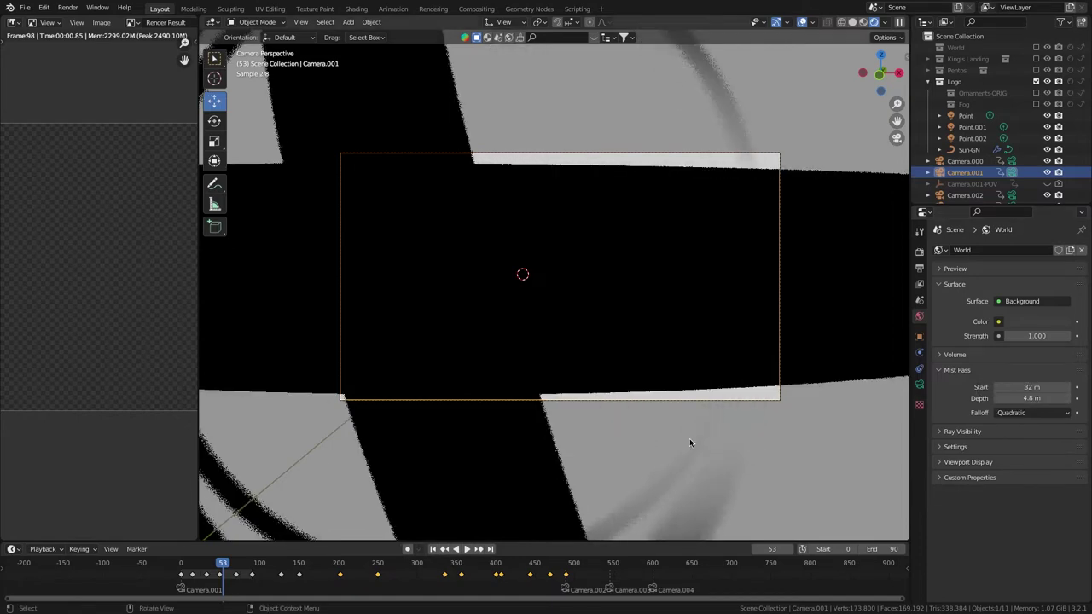
left_click(253, 563)
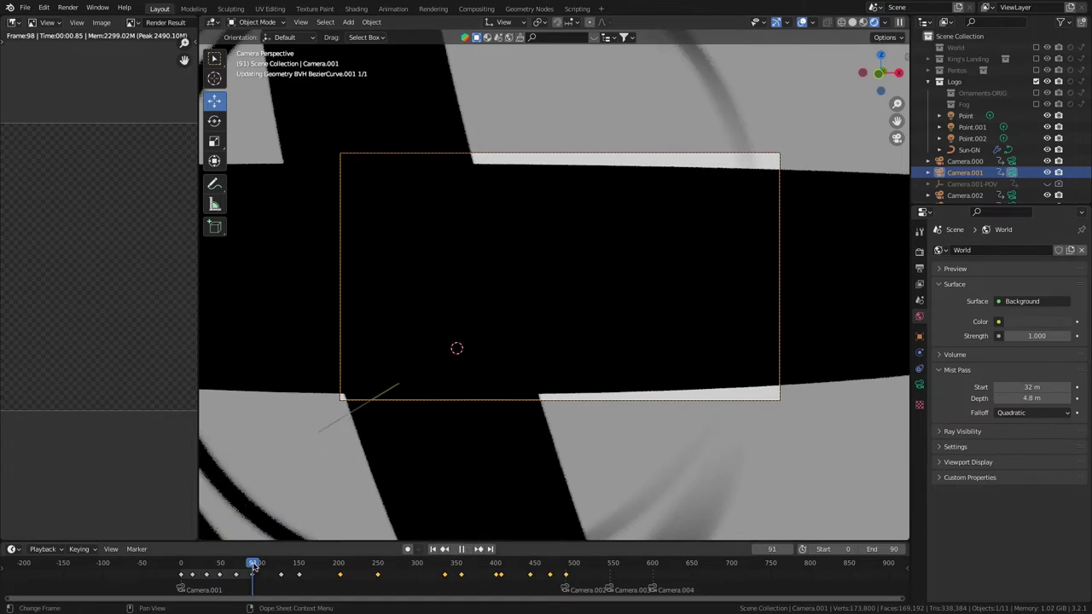
left_click(1034, 387)
type("30")
key("Return")
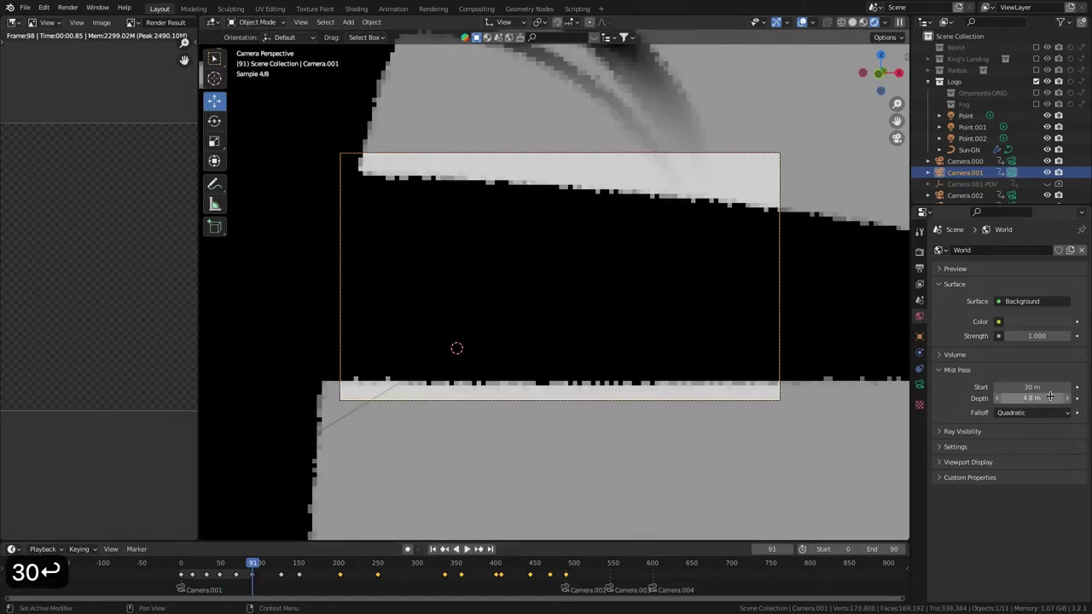
left_click(998, 398)
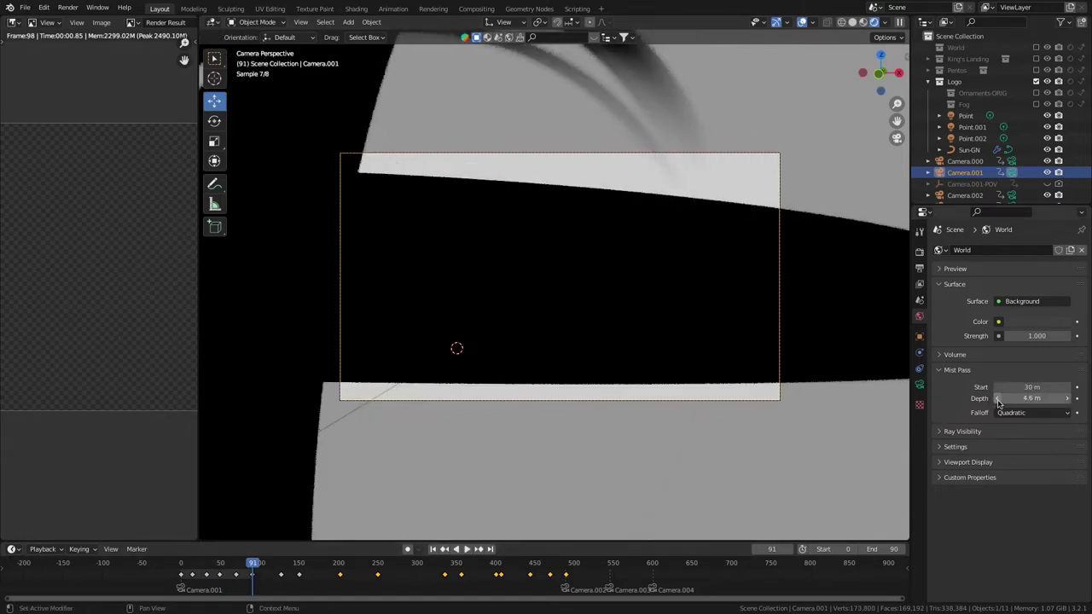
left_click(999, 399)
left_click(998, 398)
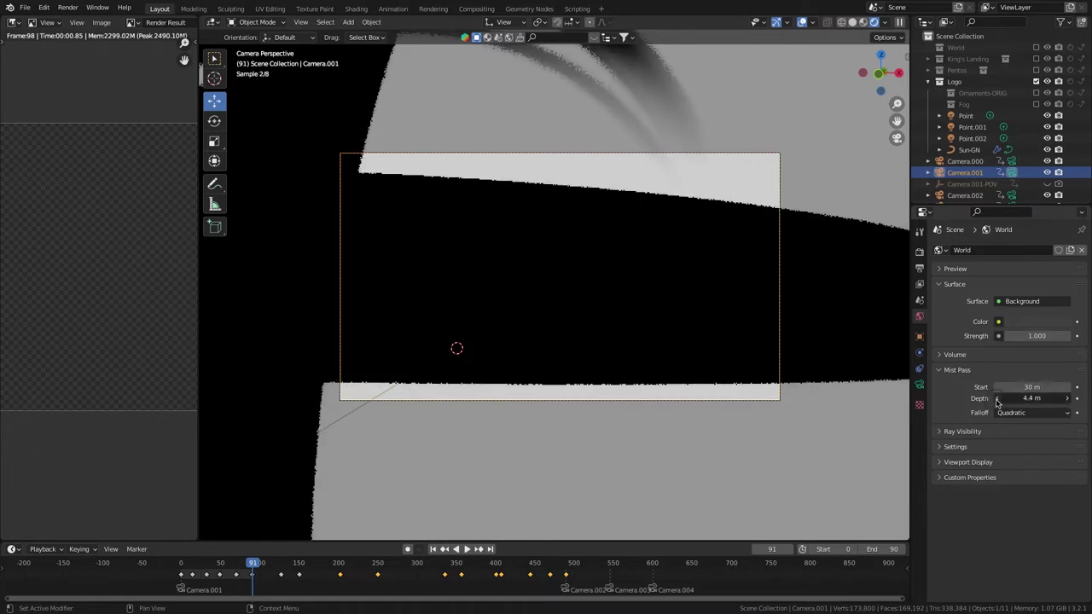
left_click(998, 399)
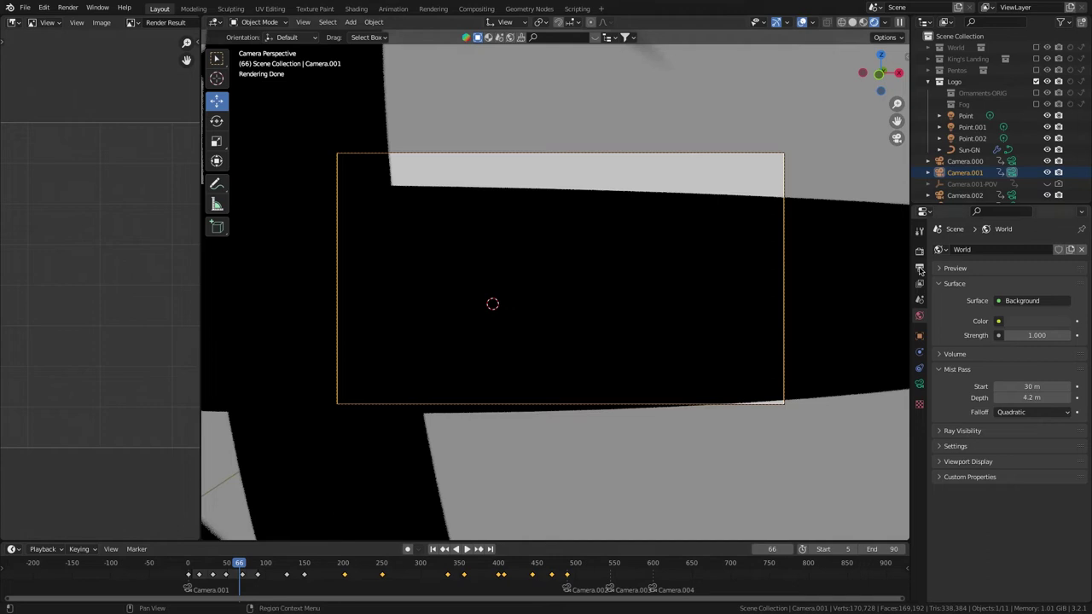
Output frames 0–220 with the file name's number changed to 1, then render the animation.
left_click(919, 270)
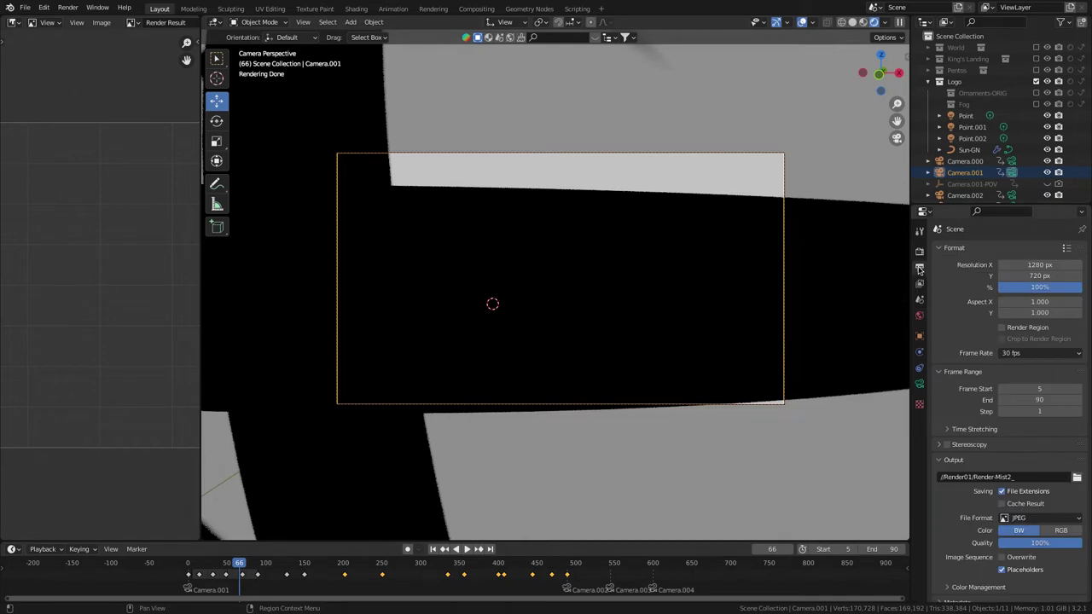
left_click(1037, 400)
type("220")
key("Return")
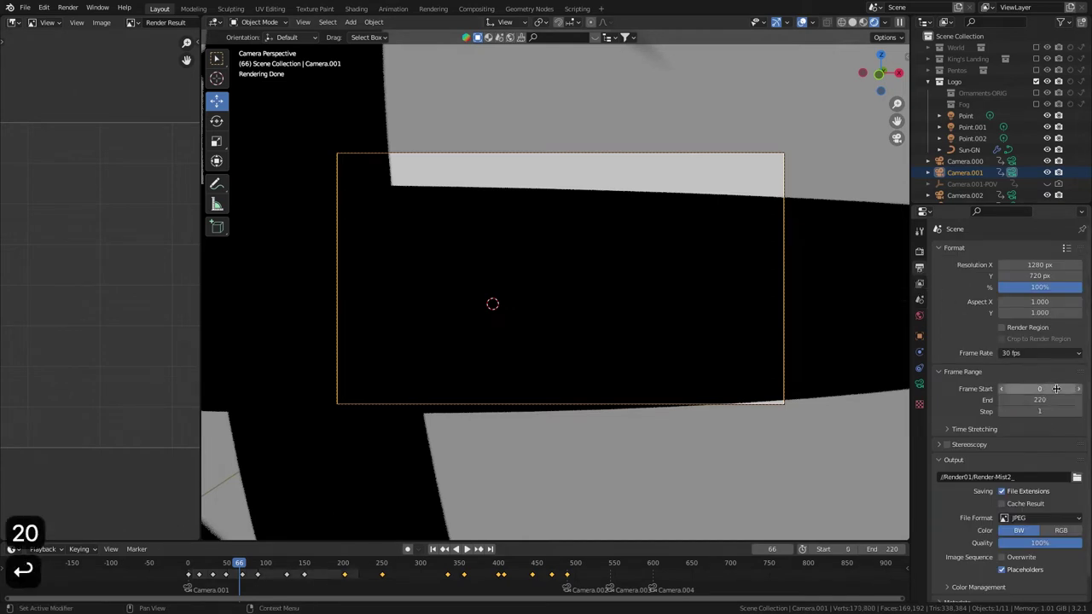
left_click(1009, 477)
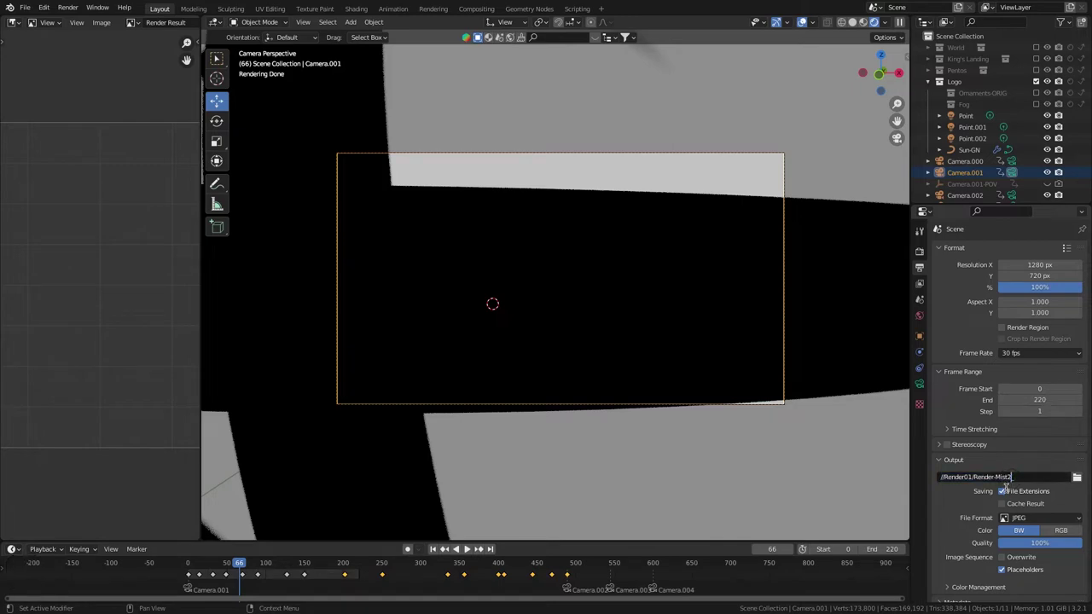
key("BackSpace")
type("1")
key("Return")
left_click(67, 8)
left_click(75, 33)
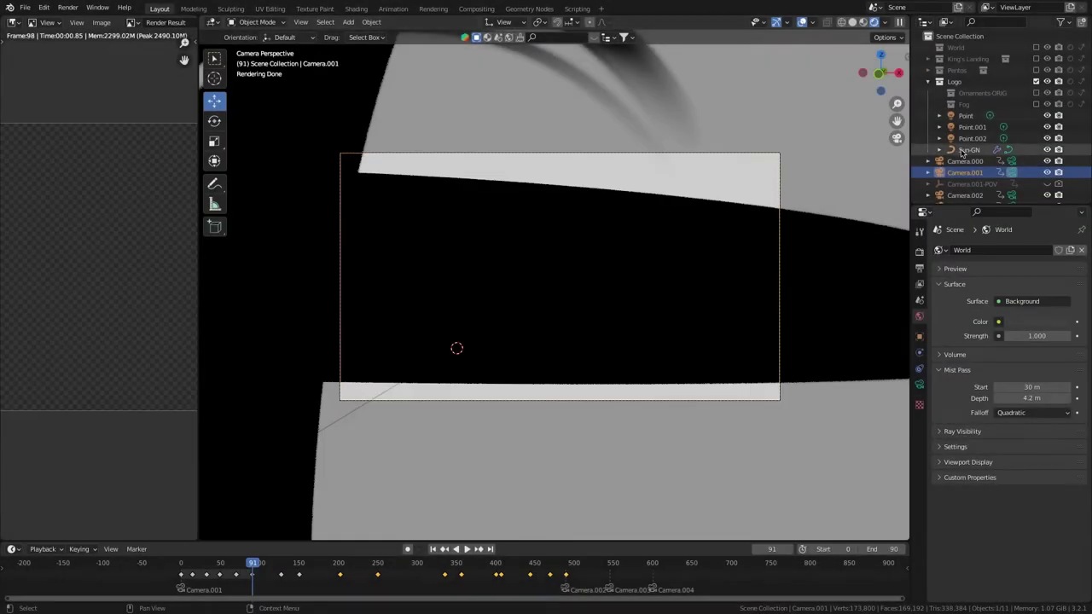
Select Sun-GN and switch on its Sun base and Sun rays geometry-node inputs.
left_click(964, 150)
left_click(921, 350)
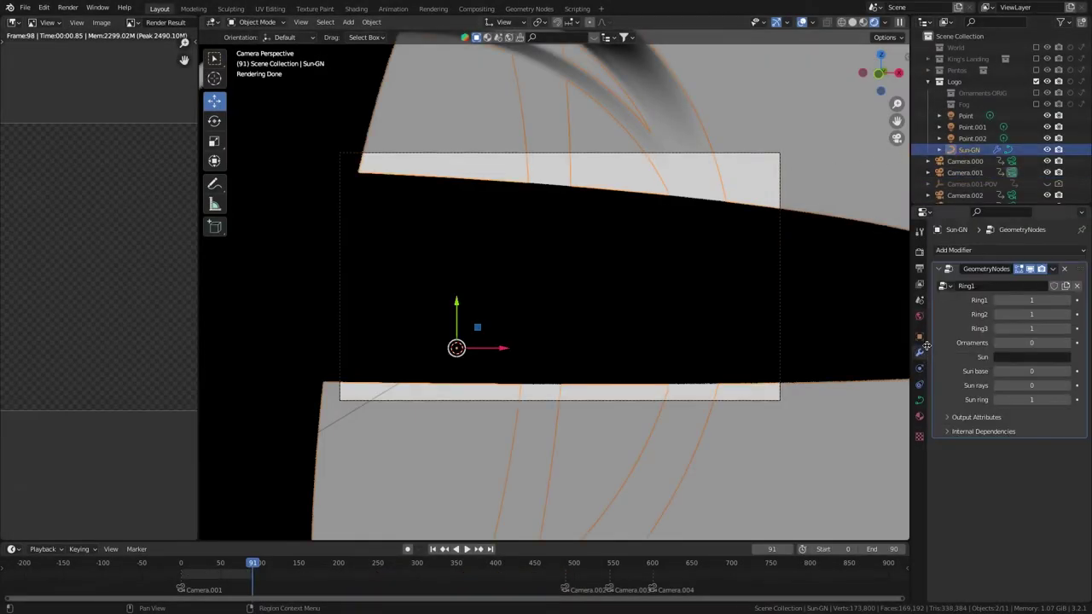
left_click(1068, 372)
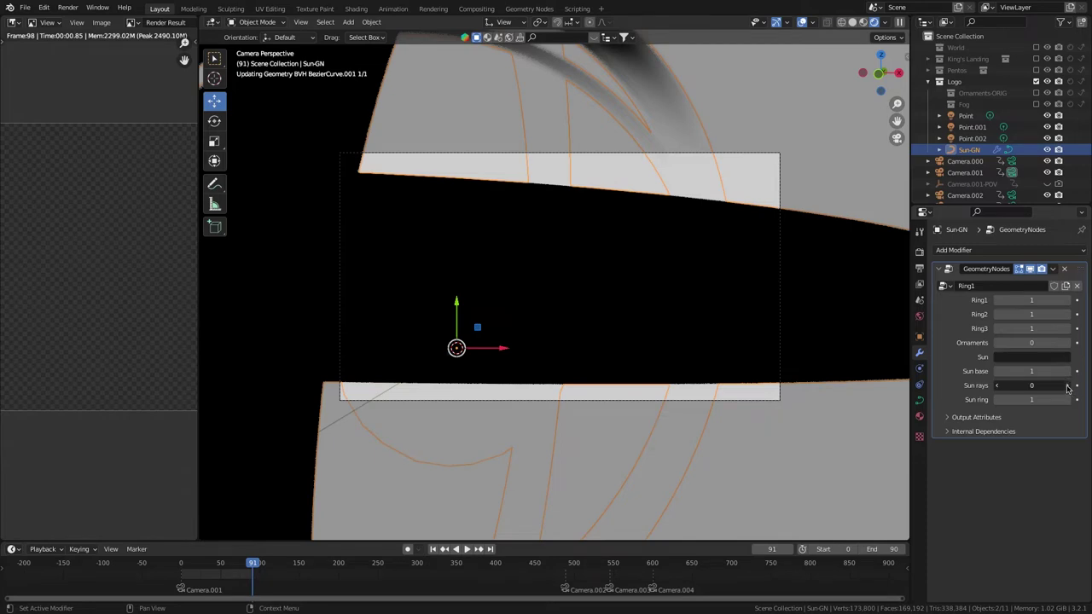
left_click(1067, 386)
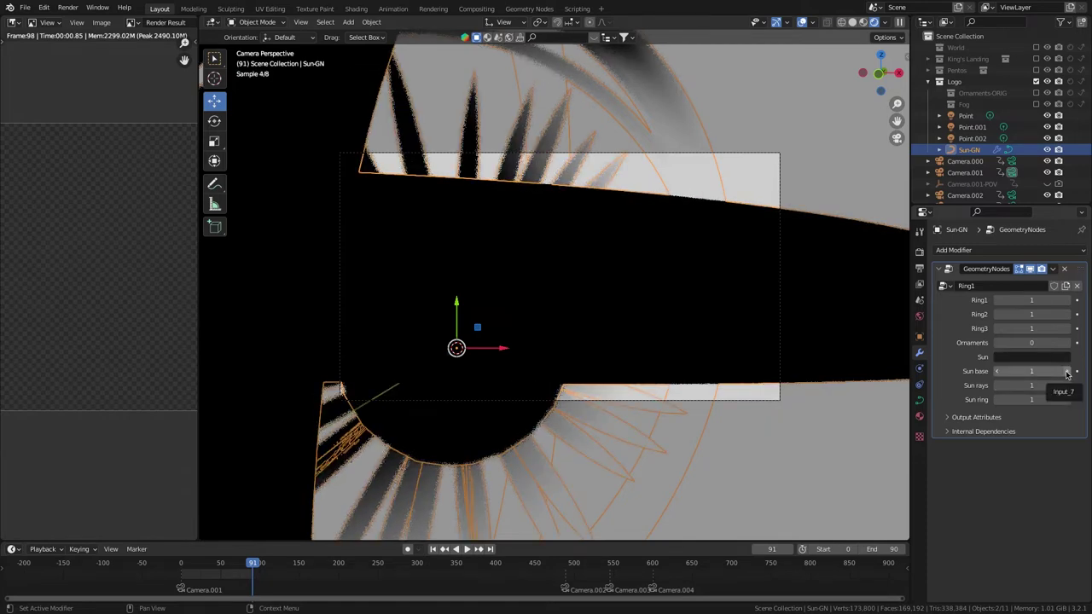
Set the world mist start to 100 m and depth to 0.1 m, then go to frame 212.
left_click(920, 317)
type("100")
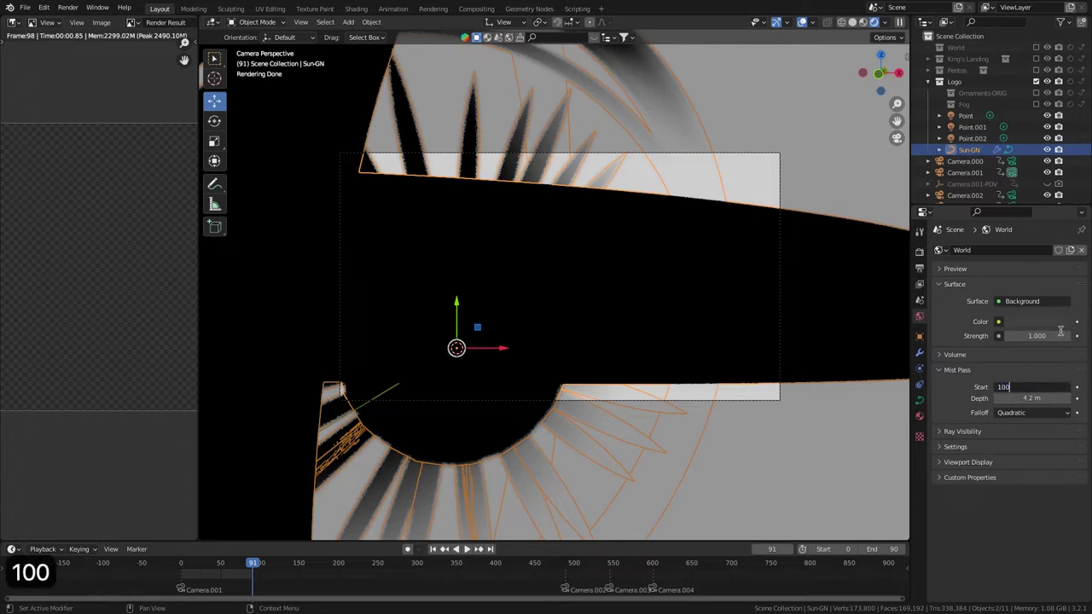
key("Return")
left_click(1023, 399)
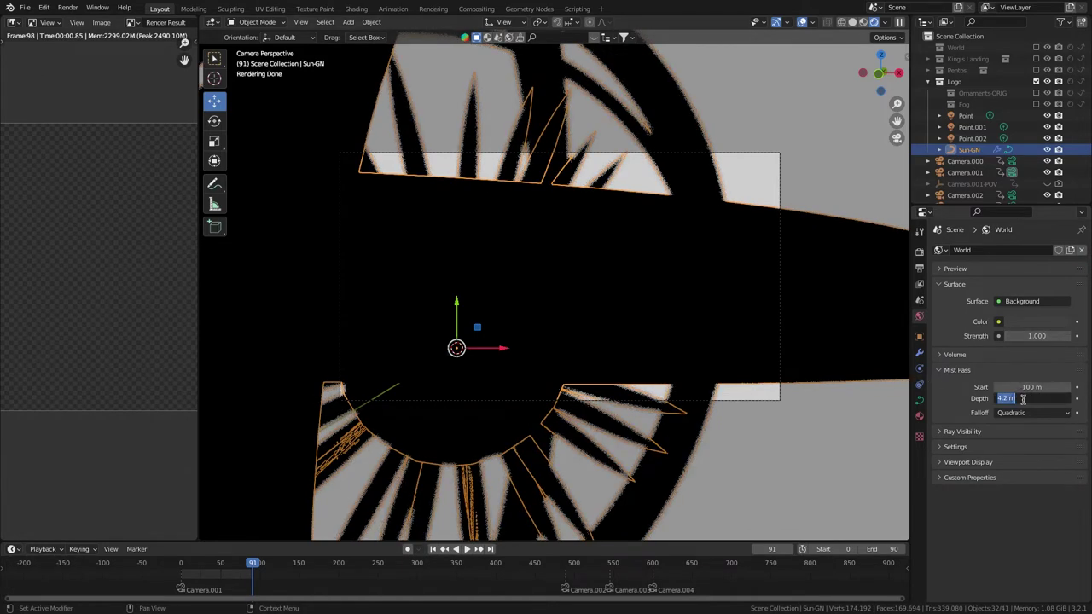
type("1")
type("0.1 m")
key("Return")
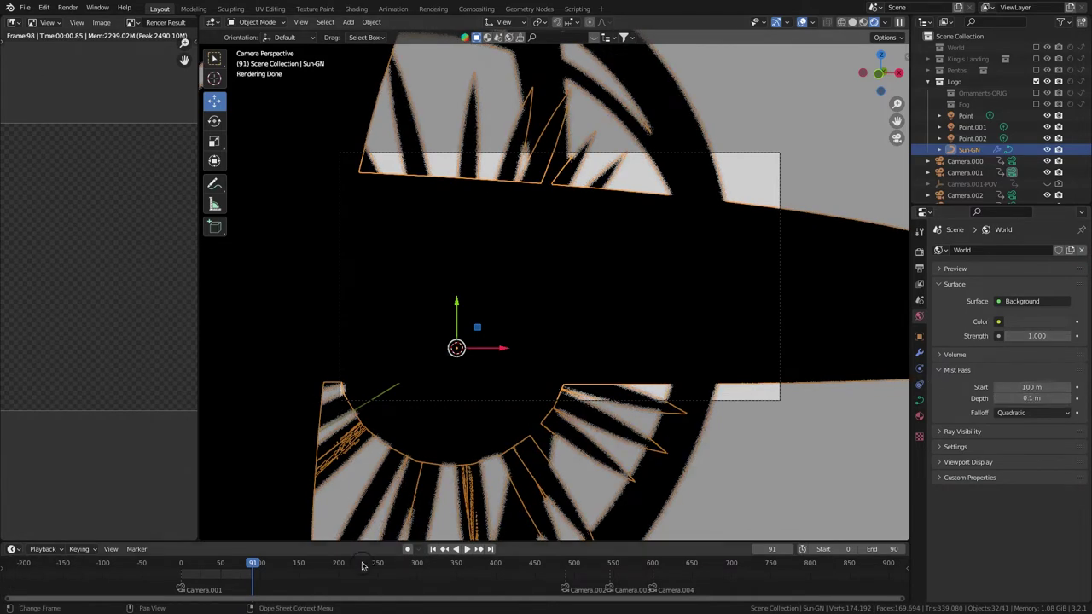
left_click(350, 564)
Set the last output frame to 211 and rename the output to Render-Mist3.
left_click(919, 268)
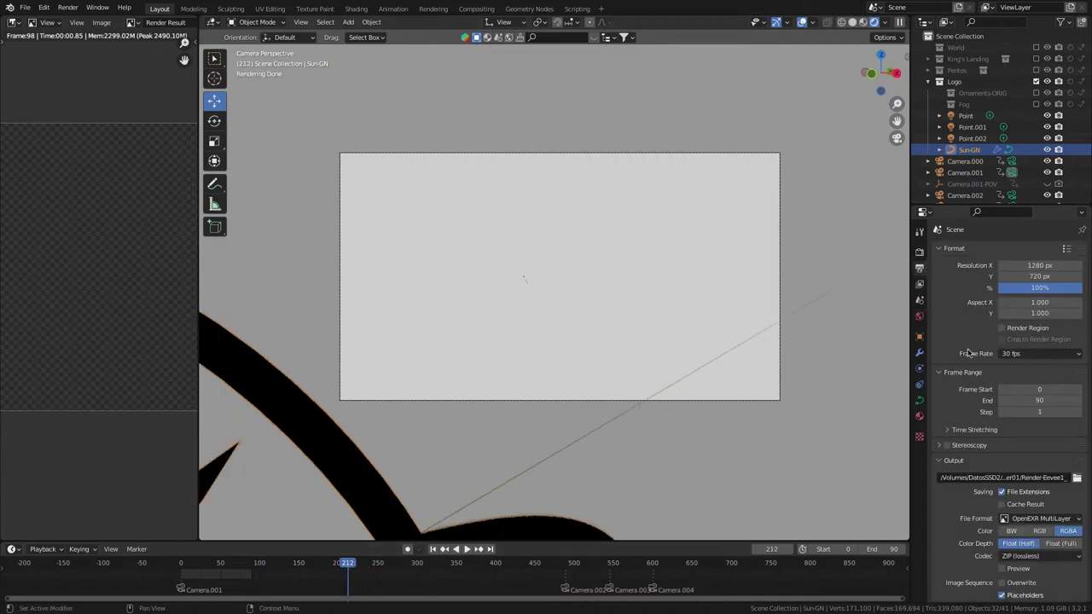
double_click(1044, 400)
type("211")
key("Return")
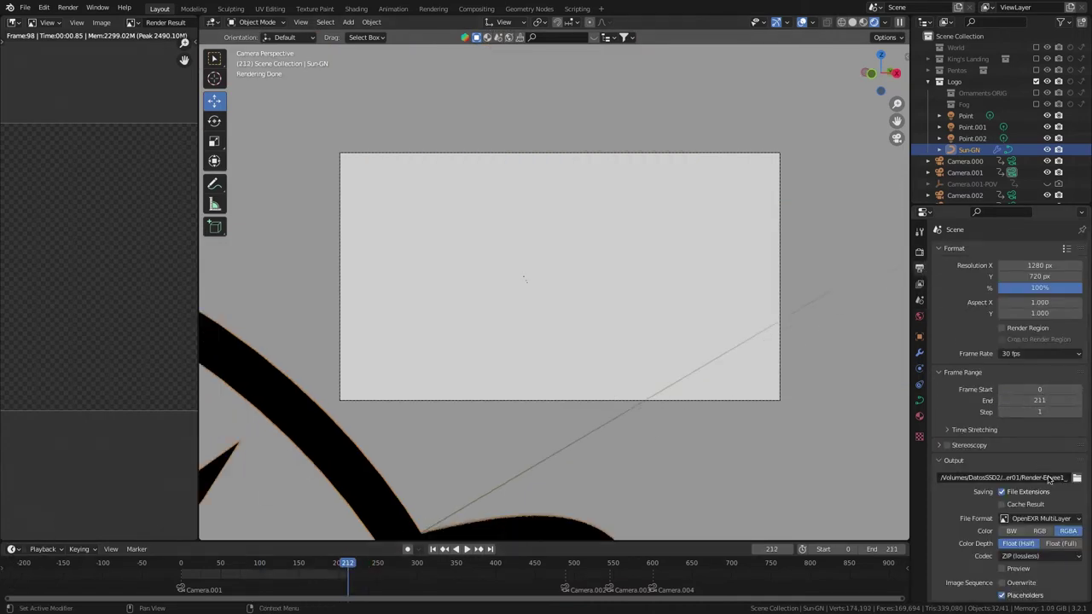
left_click(1043, 477)
key("Delete")
key("Delete")
key("Delete")
key("Delete")
key("Delete")
type("M")
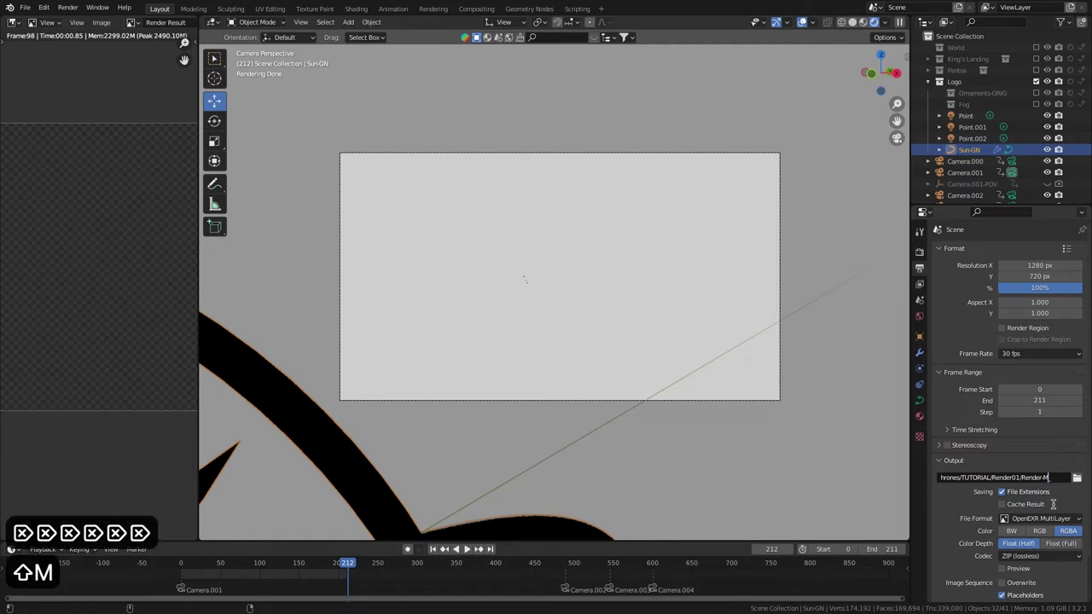
type("tosSSD2")
Save the frames as 100%-quality JPEGs to //Render01/Render-Mist3.
left_click(1041, 519)
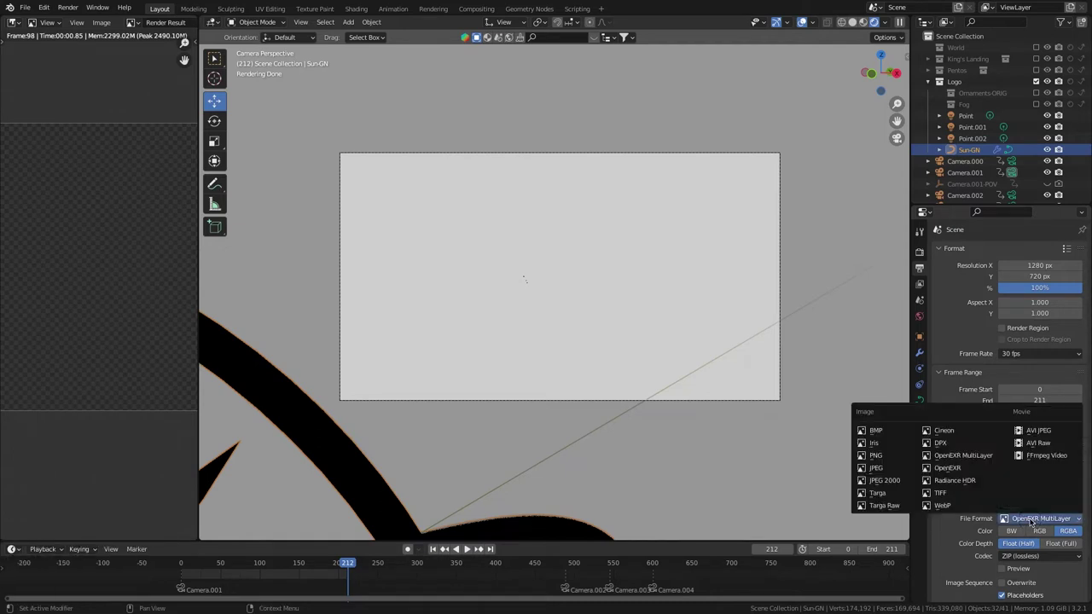
left_click(883, 469)
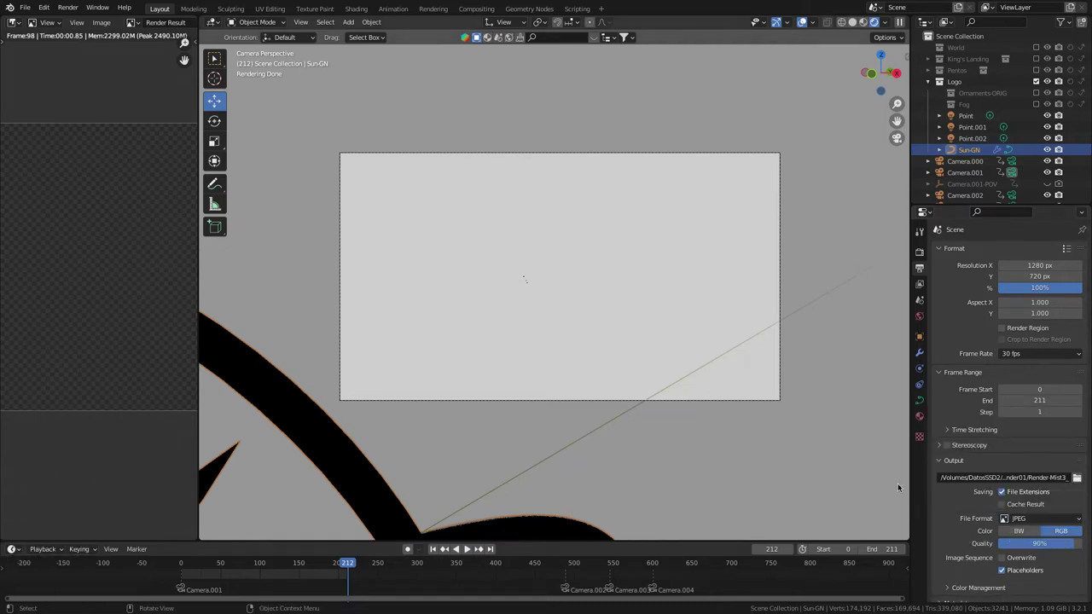
left_click_drag(1035, 547, 1079, 544)
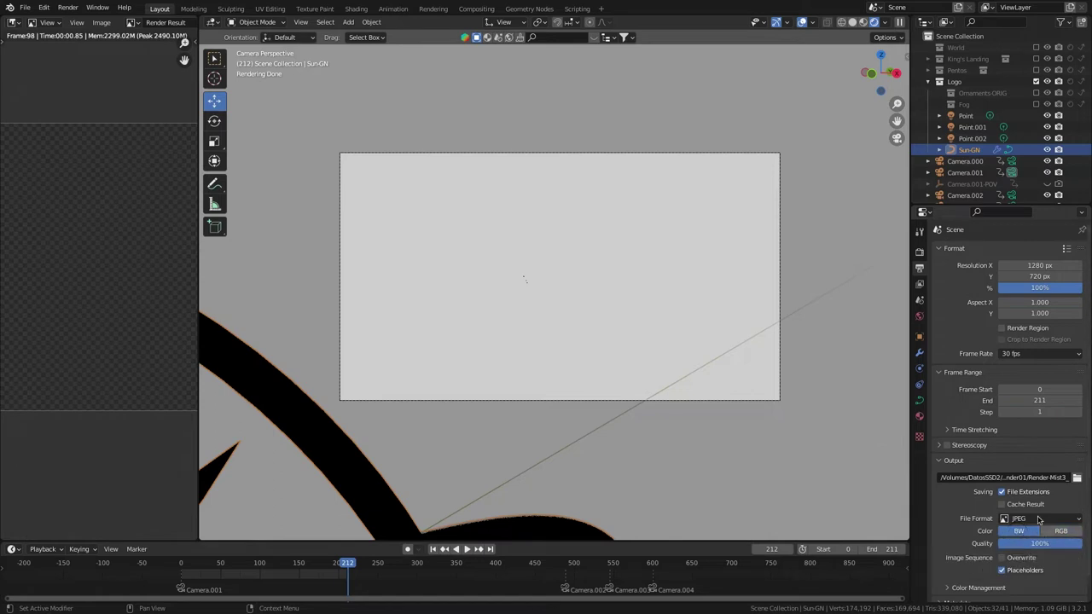
left_click(1007, 478)
type("/")
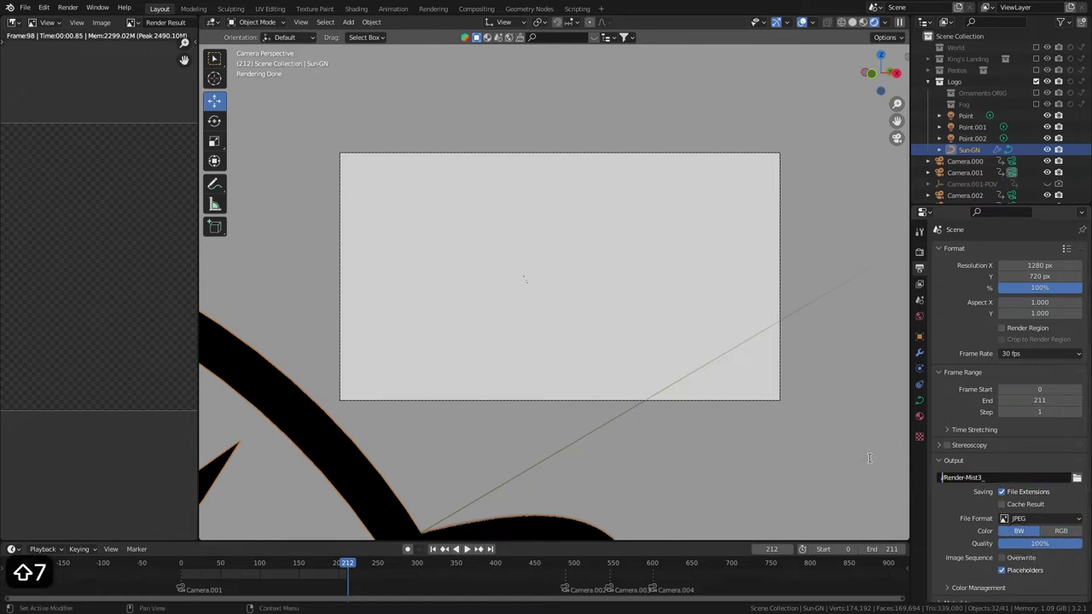
type("/Rende")
type("r01/")
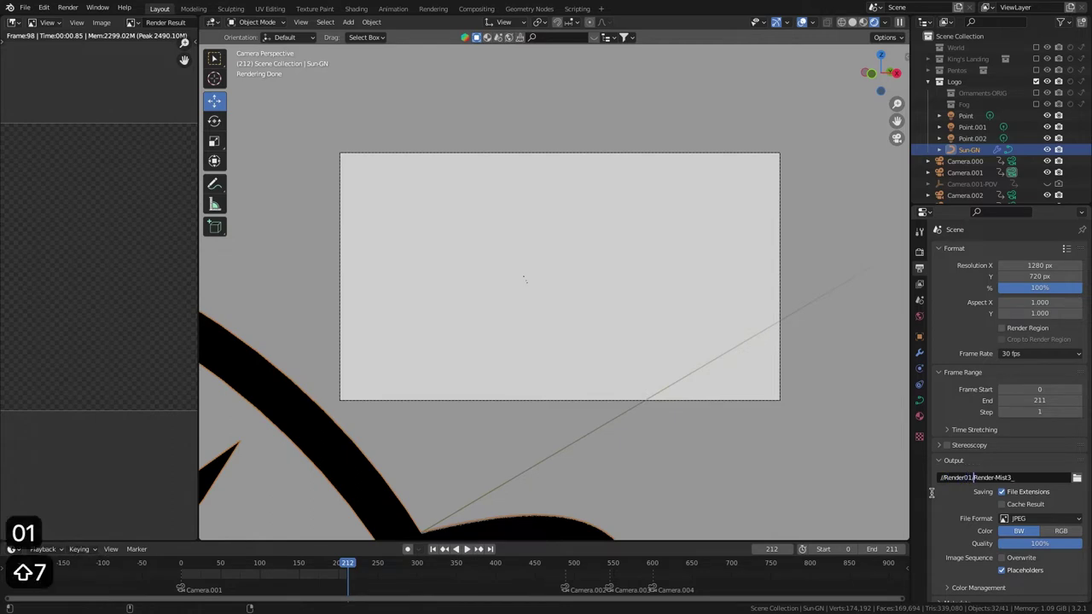
key("Return")
left_click(919, 252)
left_click_drag(198, 111, 533, 111)
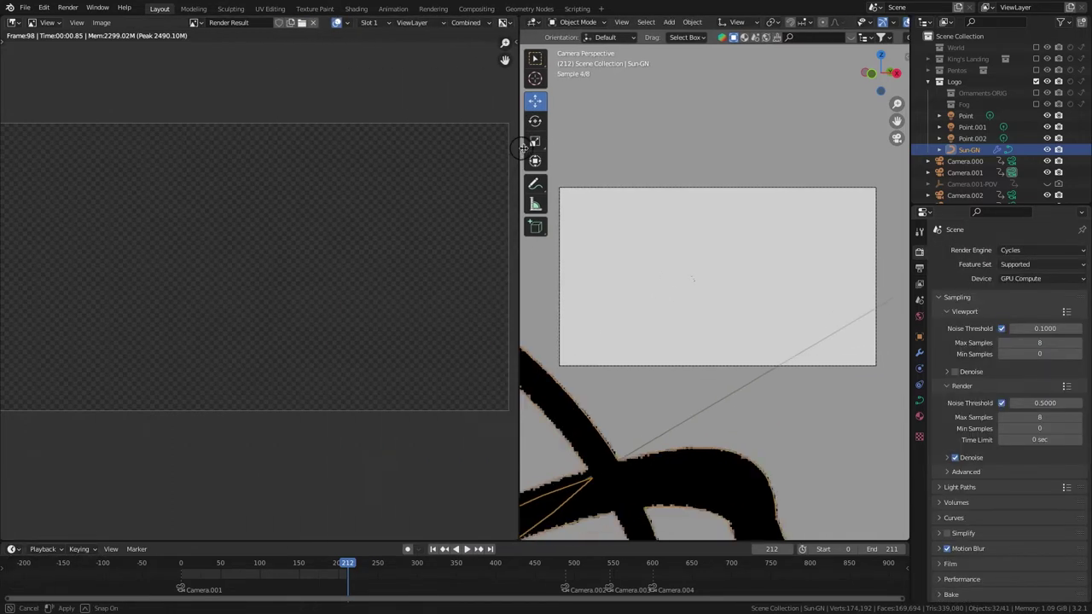
Set the frame range to 110–200 and render the animation from frame 110.
left_click(258, 570)
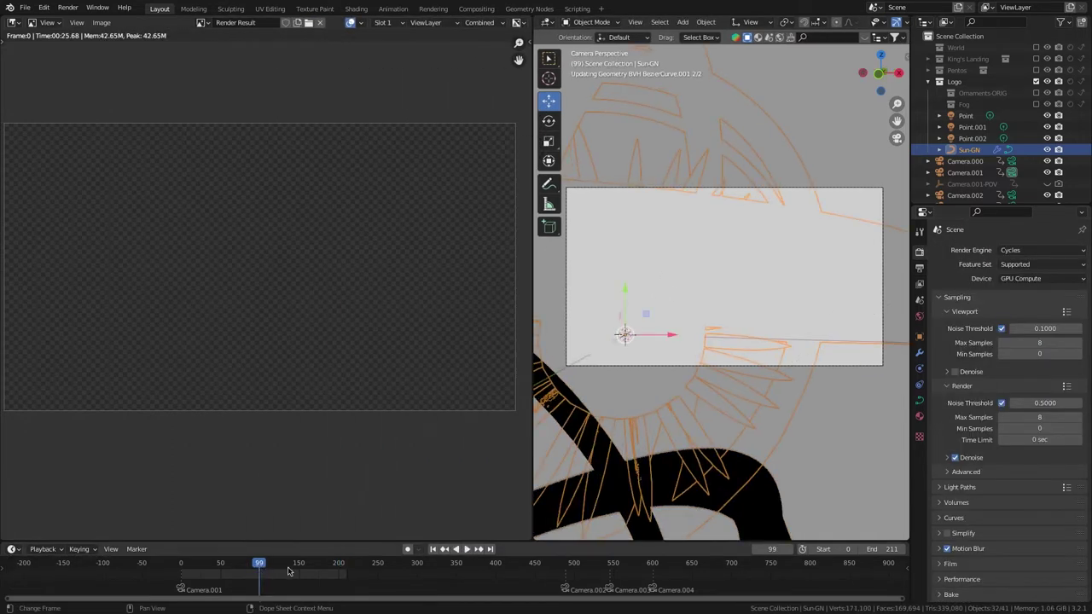
left_click(340, 567)
left_click(920, 268)
double_click(1037, 401)
type("20")
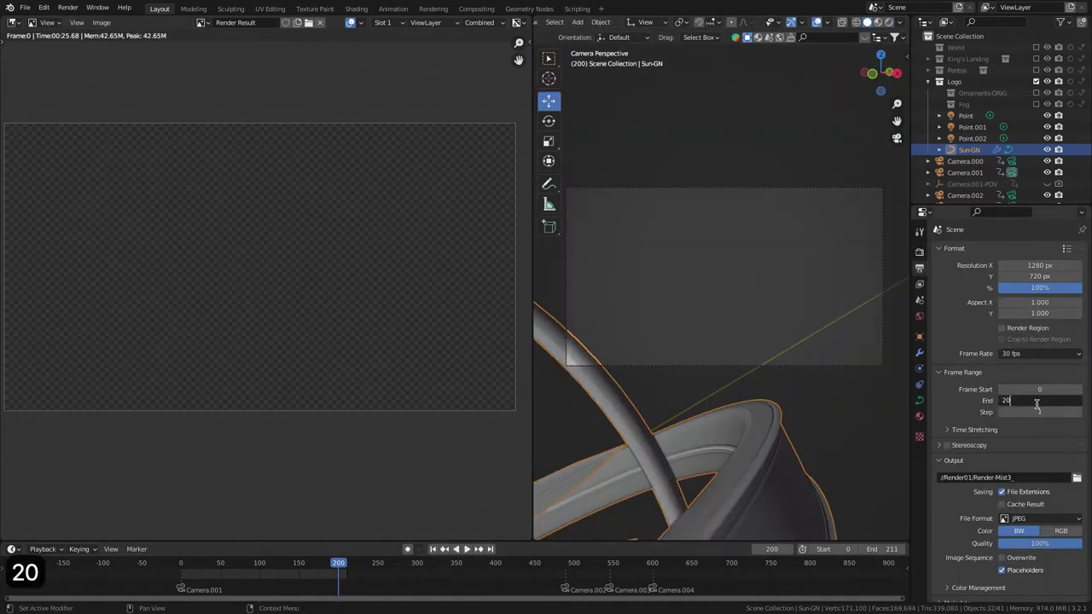
type("0")
key("Return")
double_click(1031, 390)
type("110")
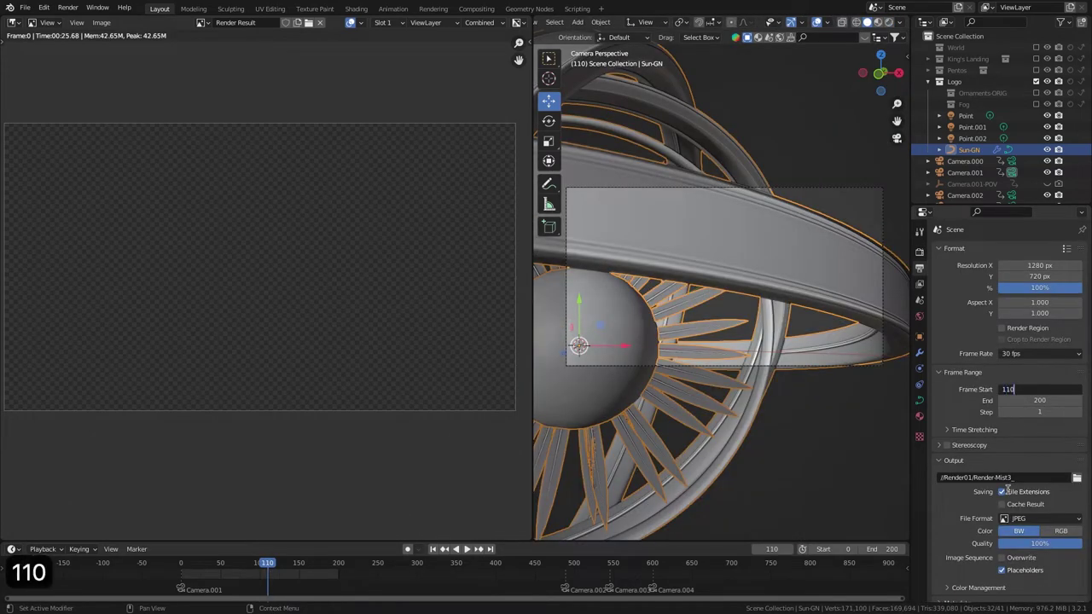
key("Return")
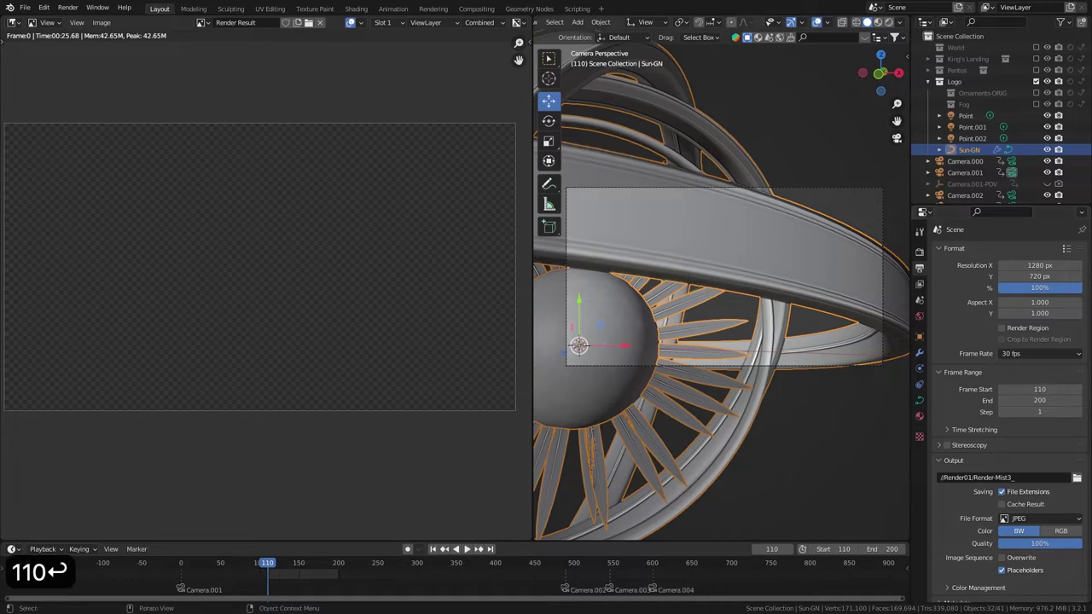
left_click(67, 9)
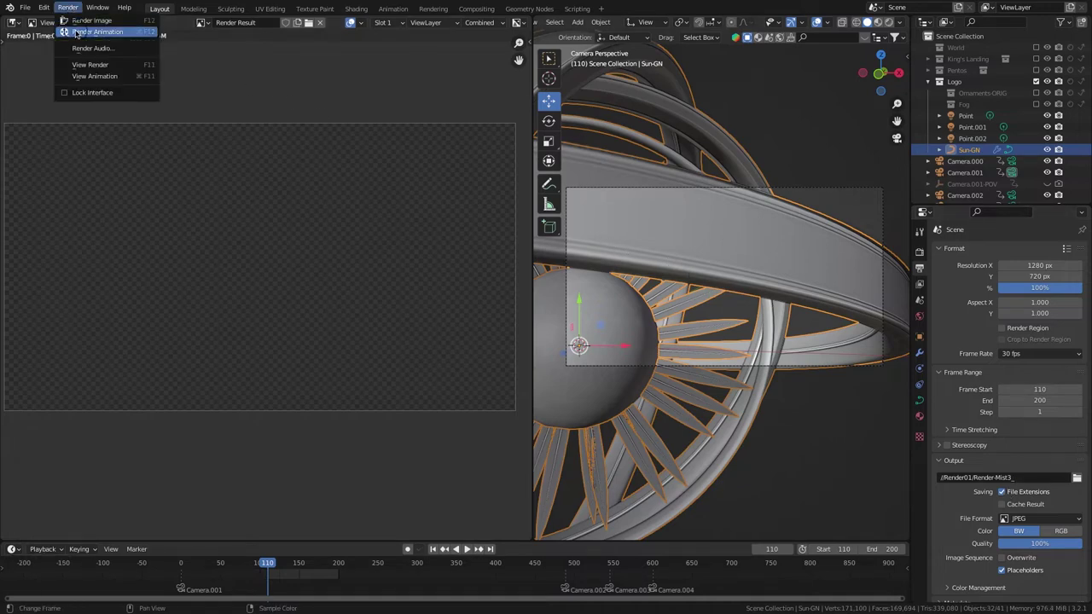
left_click(76, 32)
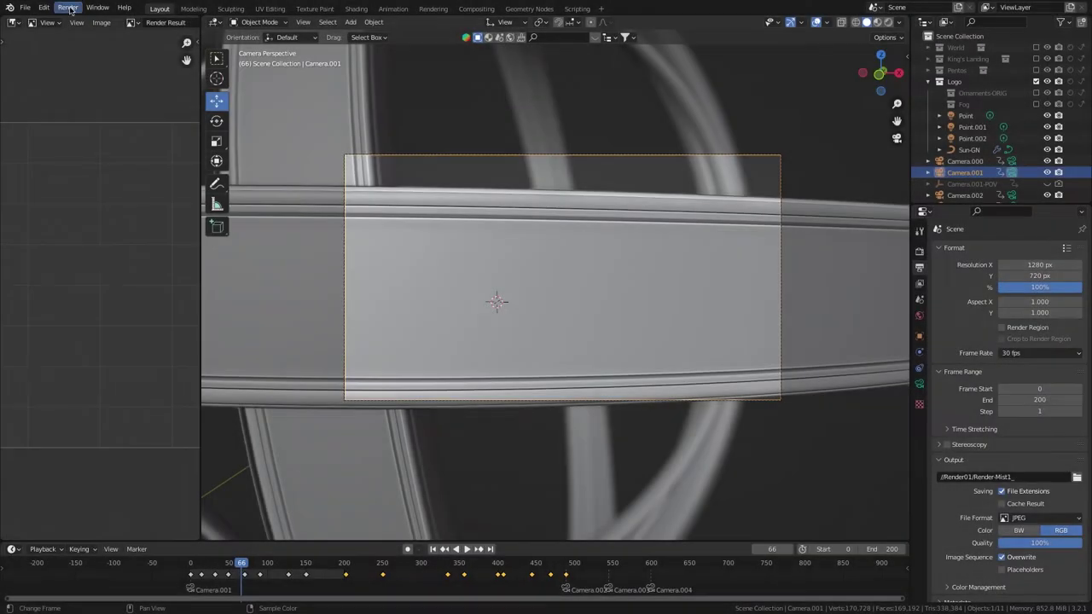
Confirm the After Effects export add-on in Preferences, then add point light Point.003.
left_click(44, 7)
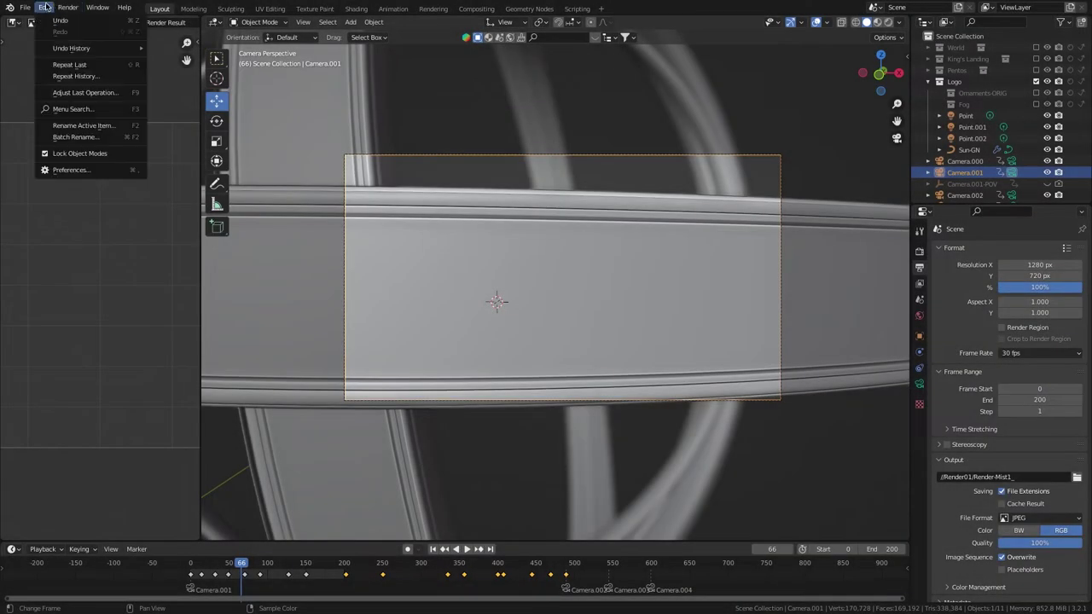
left_click(70, 169)
left_click(104, 177)
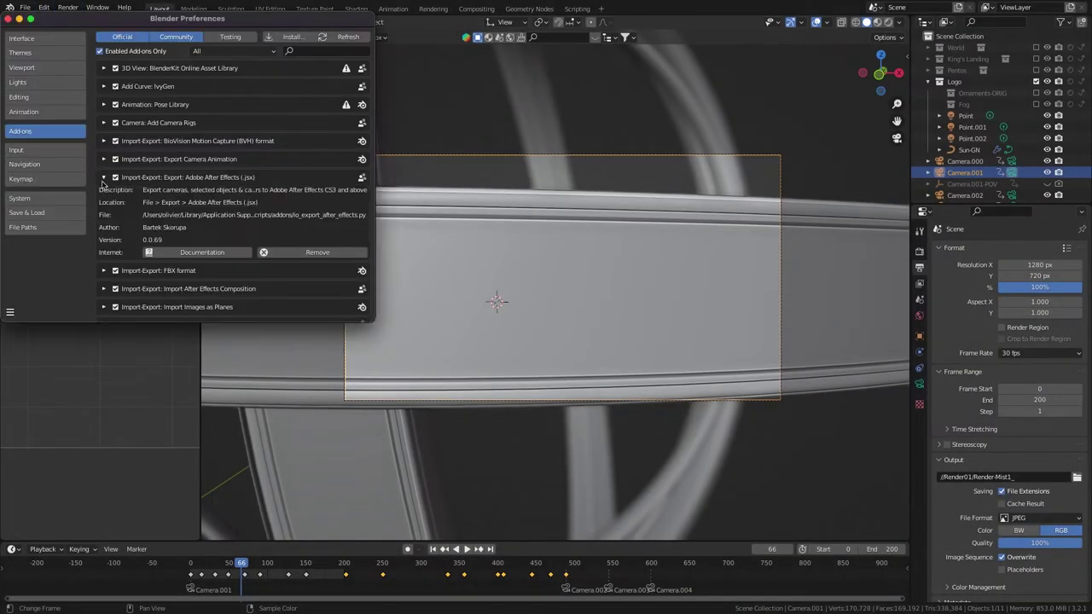
left_click(103, 177)
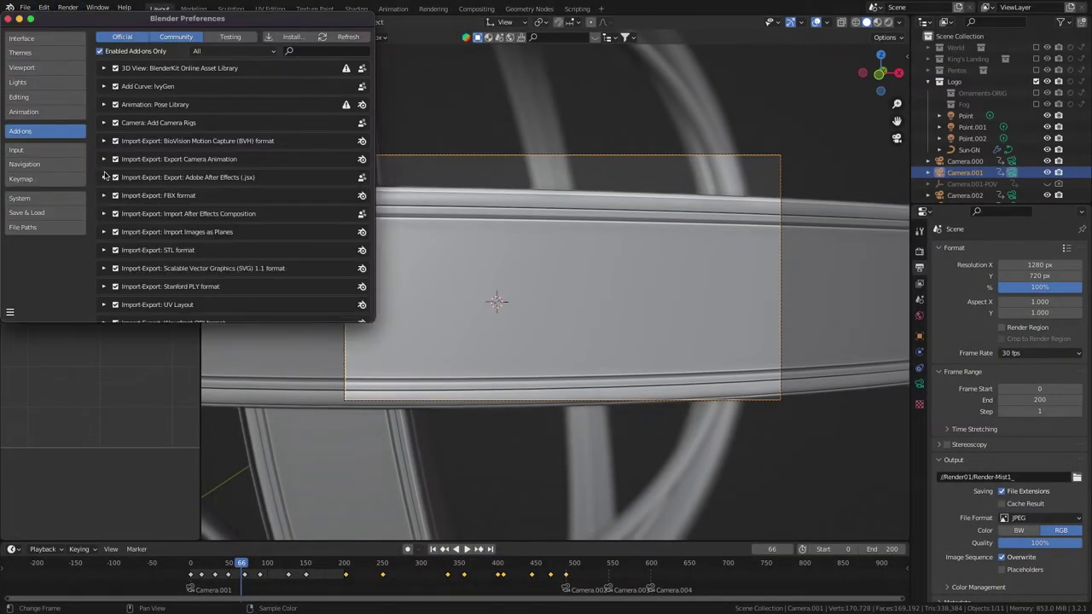
left_click(8, 19)
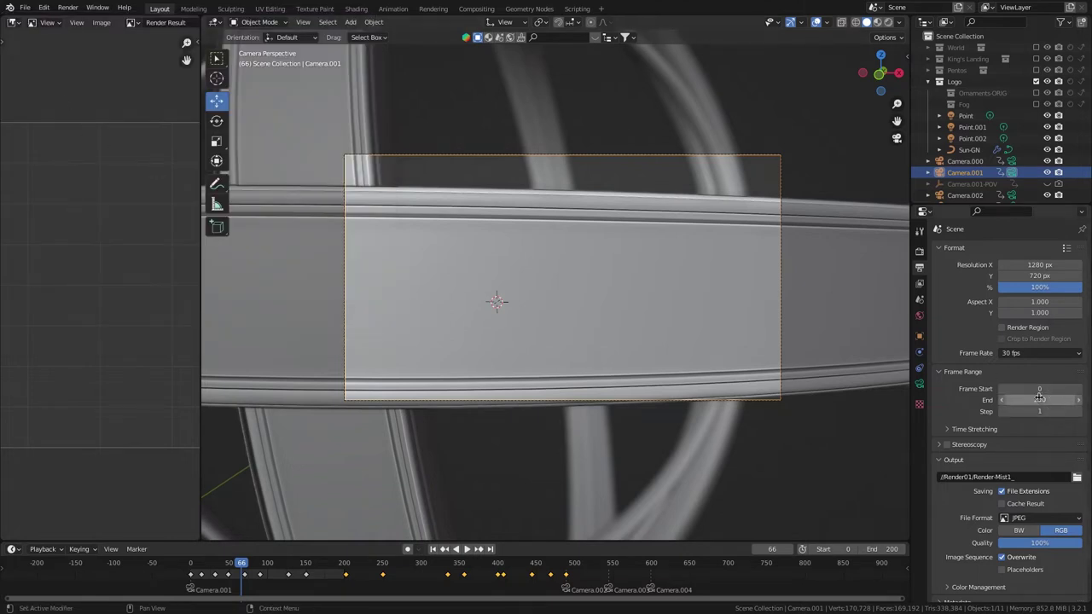
key("shift+a")
left_click(613, 326)
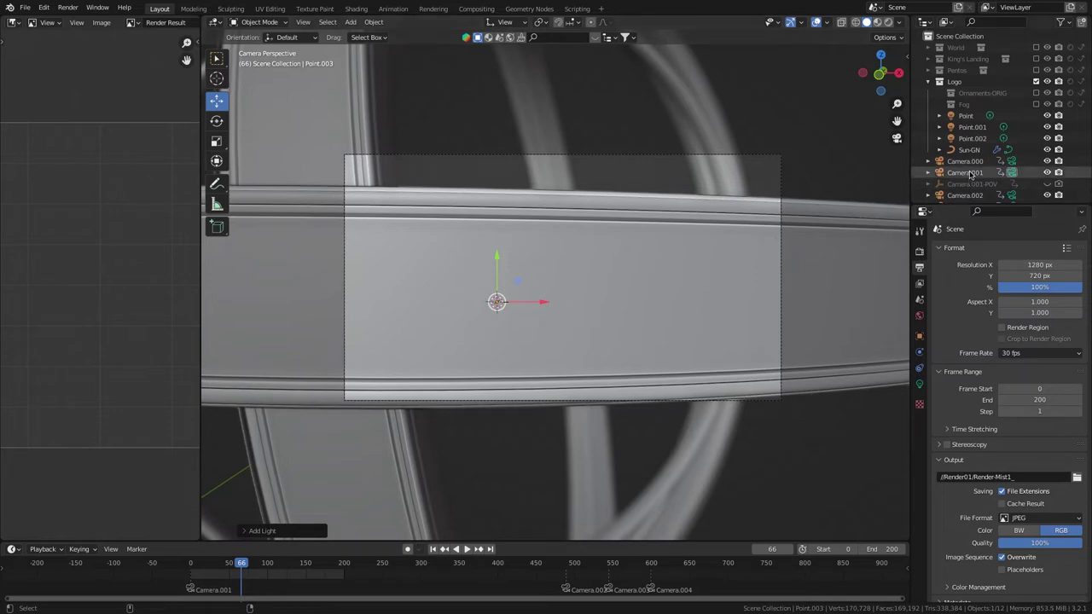
Export Camera.001 and the new light to Camera.001.jsx in TUTORIAL, then return to frame 0.
left_click(990, 172, "ctrl")
scroll(991, 117, "down", 3)
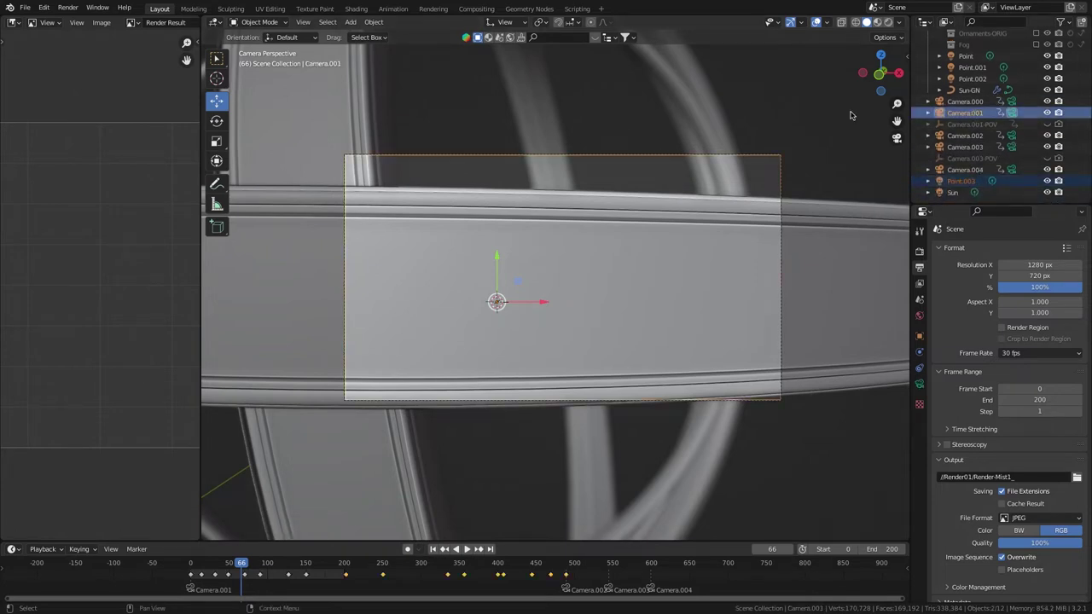
left_click(25, 8)
mouse_move(69, 172)
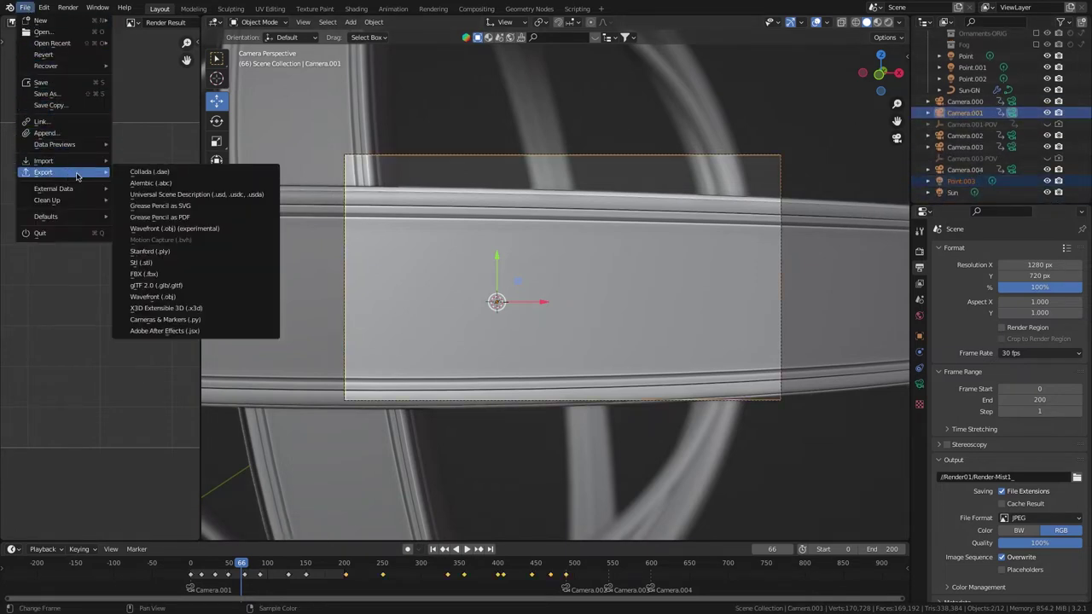
left_click(179, 331)
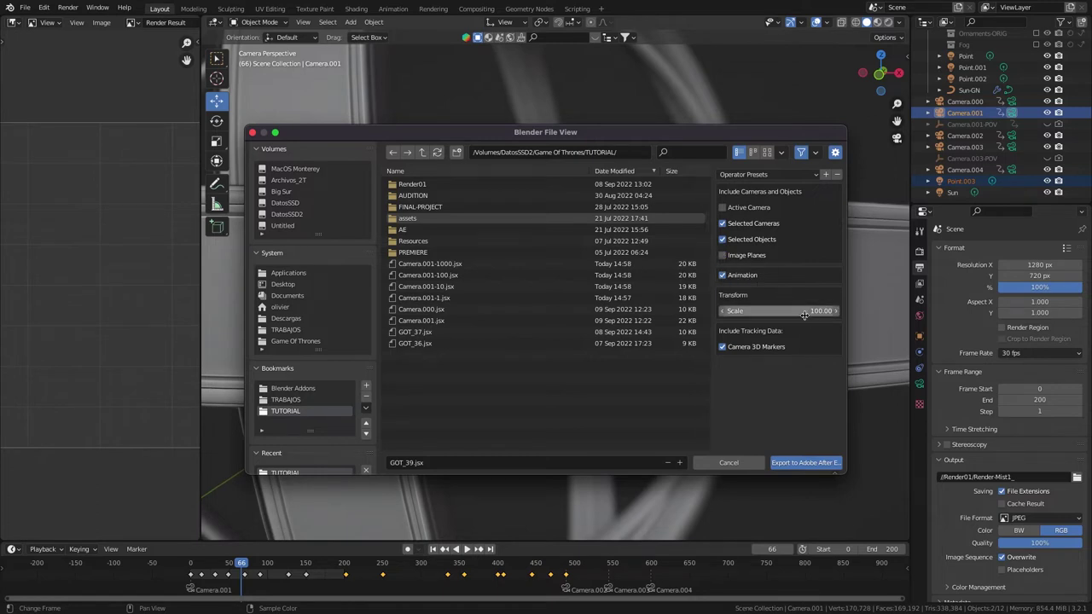
left_click(427, 320)
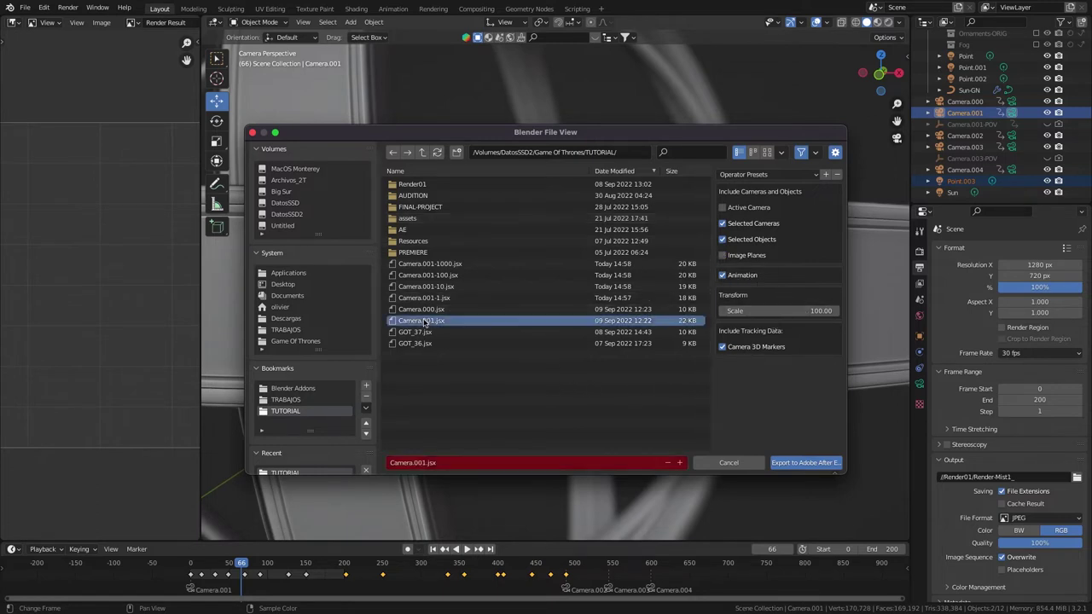
left_click(805, 466)
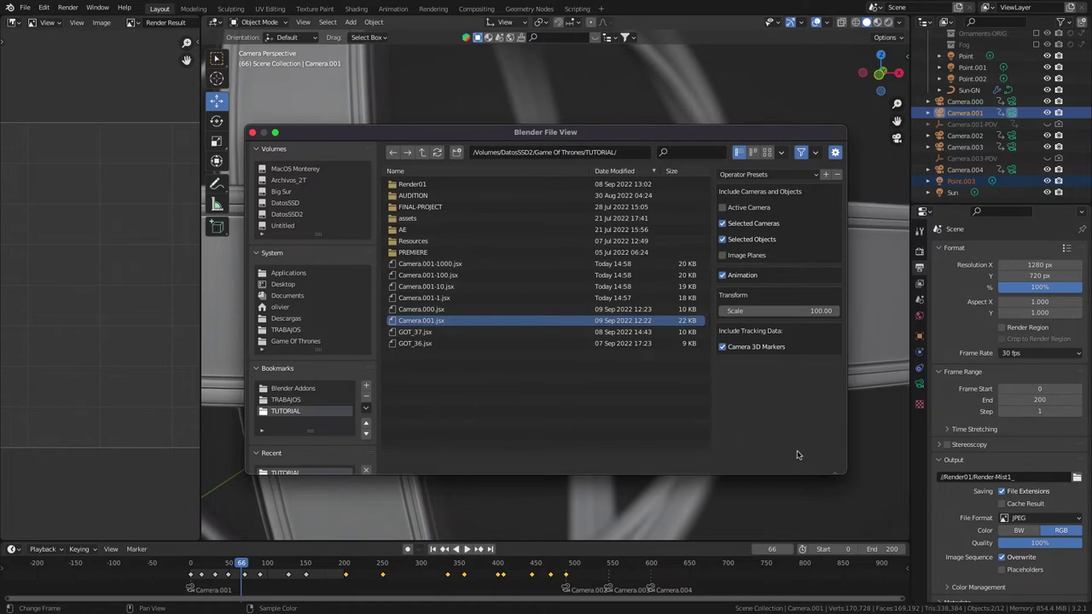
left_click(190, 566)
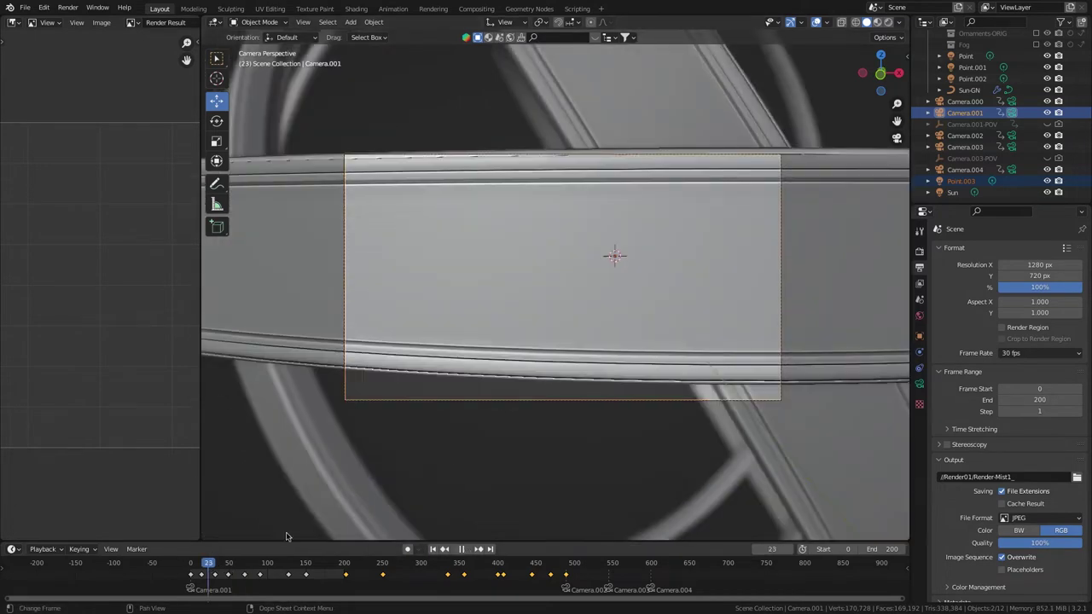
Bind Camera.000 to the frame-0 marker and set the end frame to 90.
left_click(1013, 102)
left_click(137, 548)
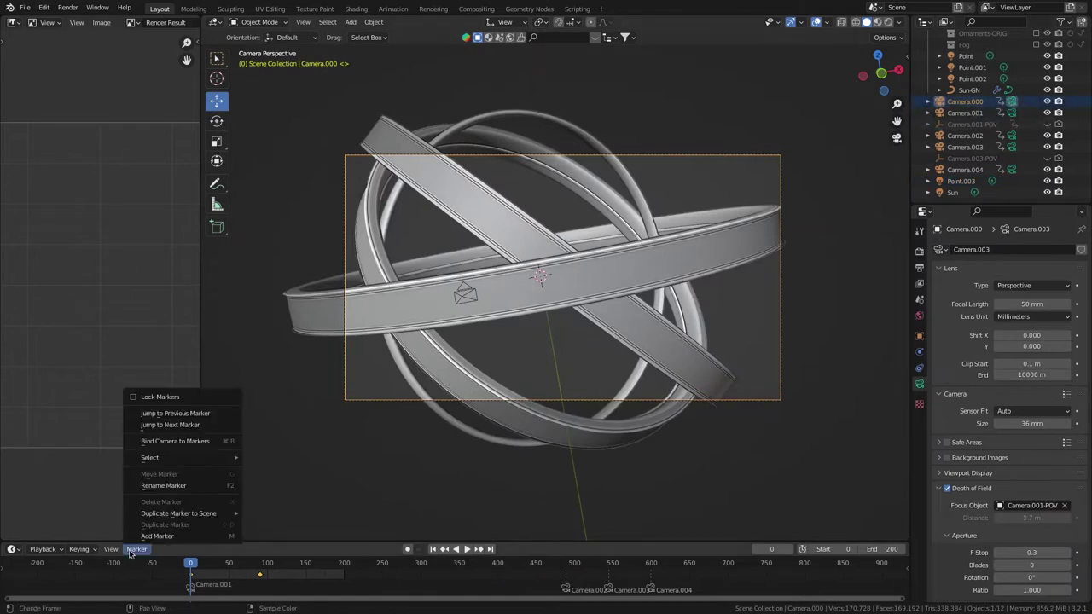
left_click(164, 443)
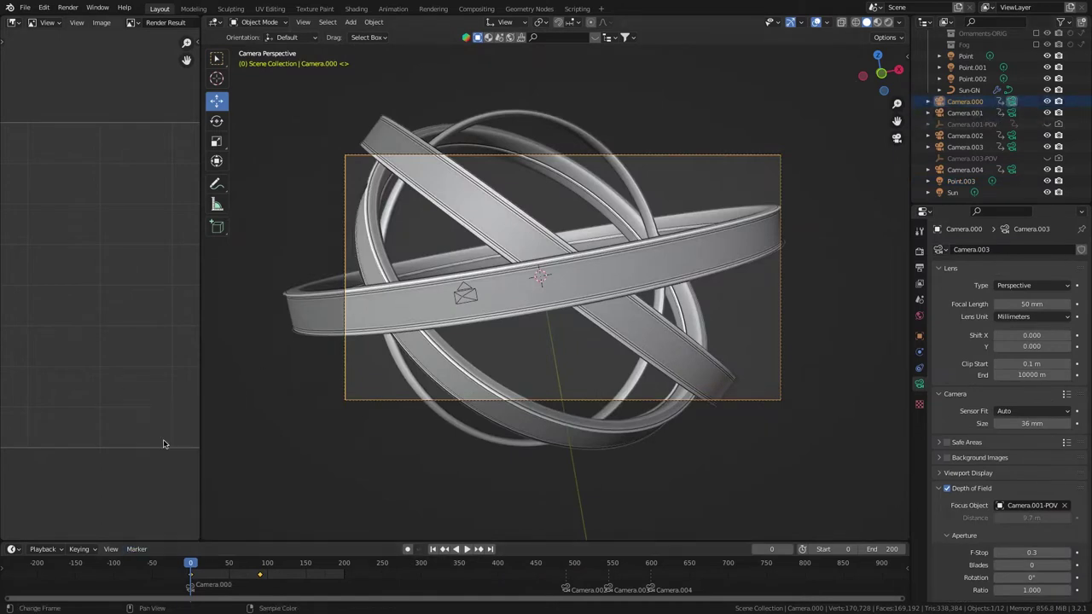
left_click(920, 267)
left_click(1042, 399)
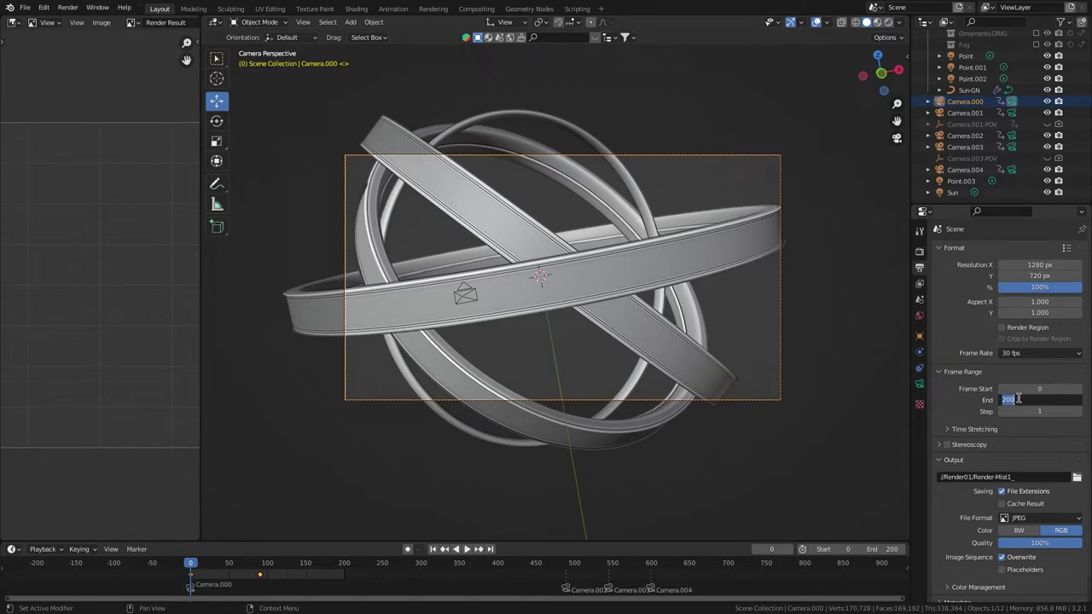
type("90")
key("Return")
Export Point.003 and Camera.000 as the After Effects script Camera.000.jsx.
left_click(960, 181)
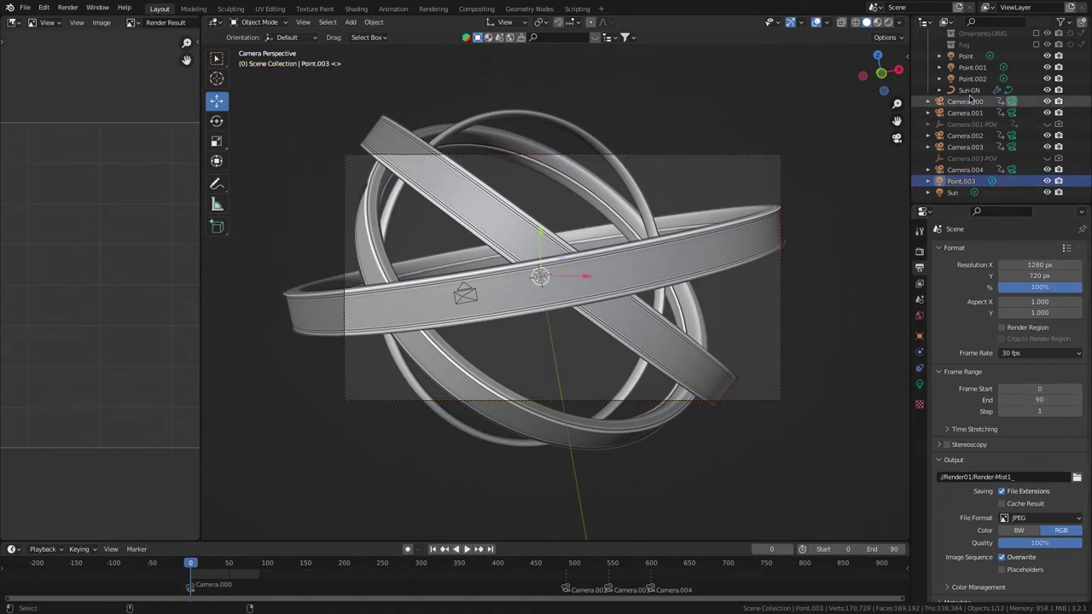
left_click(966, 101, "ctrl")
left_click(24, 7)
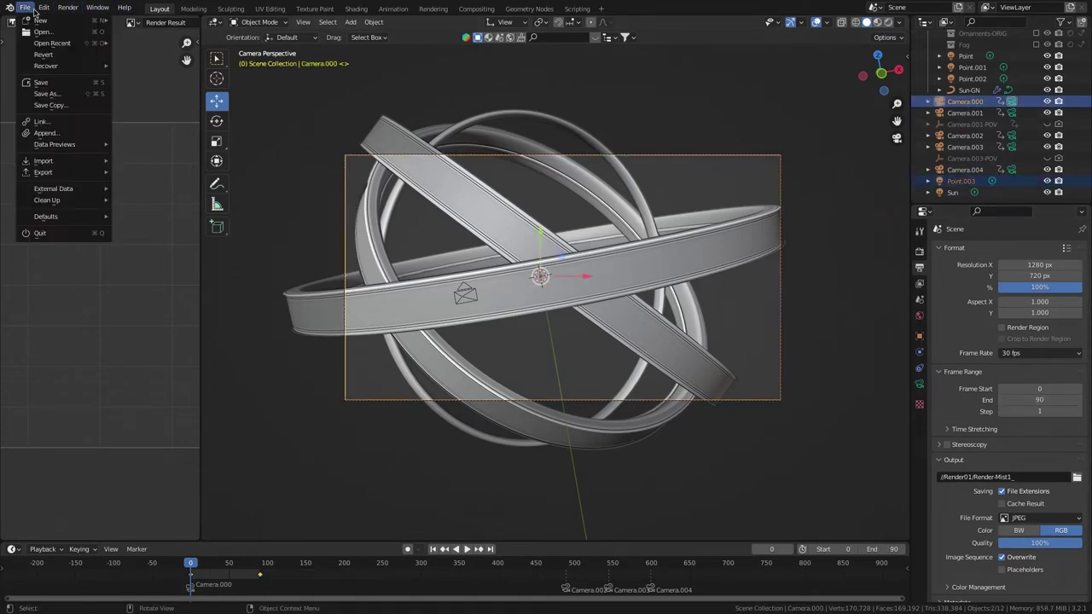
mouse_move(96, 176)
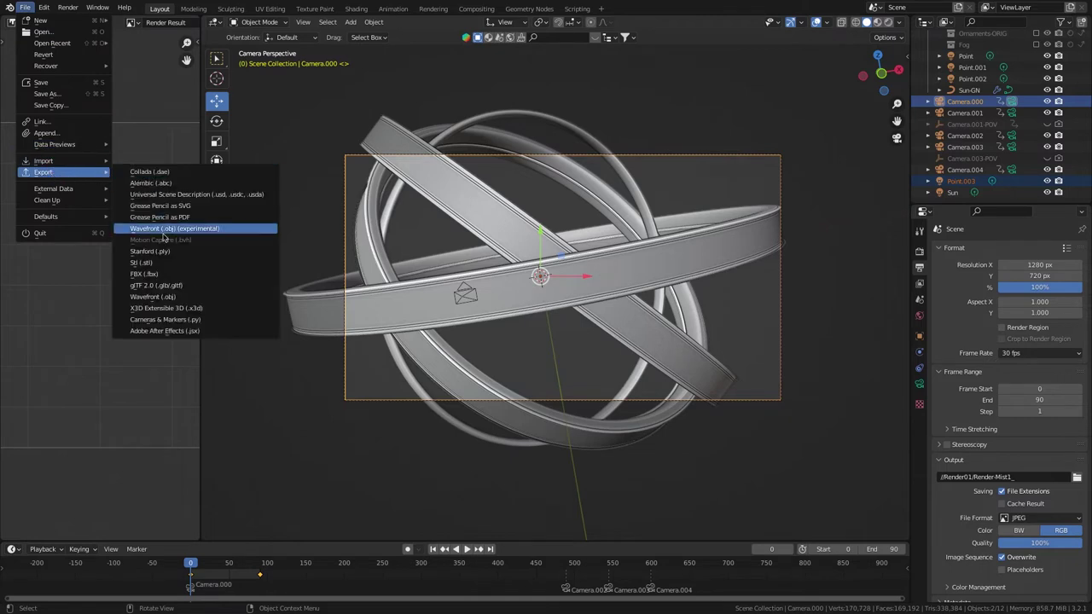
left_click(164, 330)
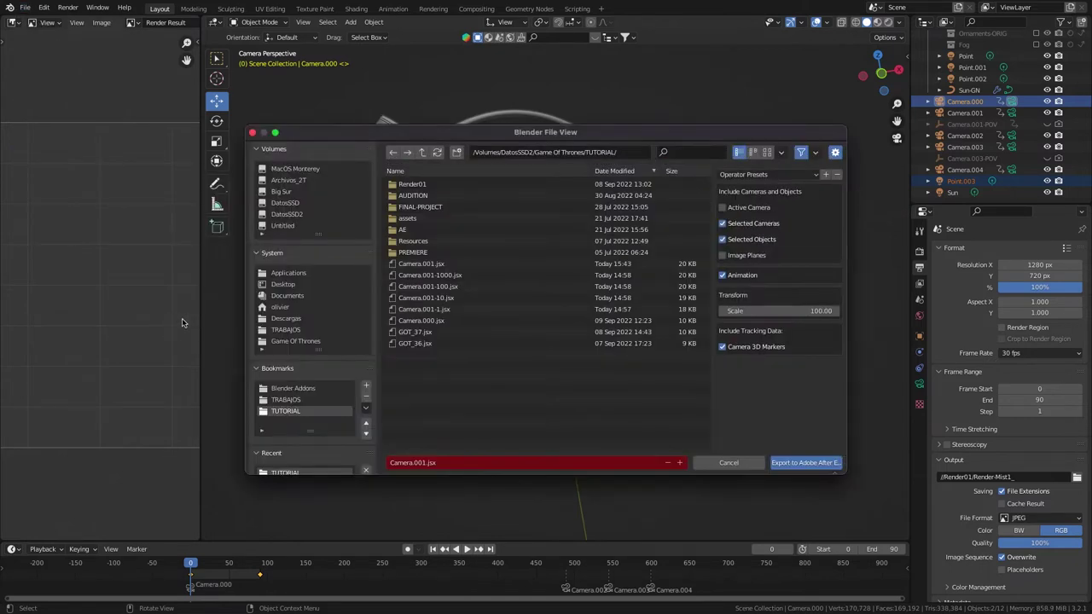
left_click(420, 320)
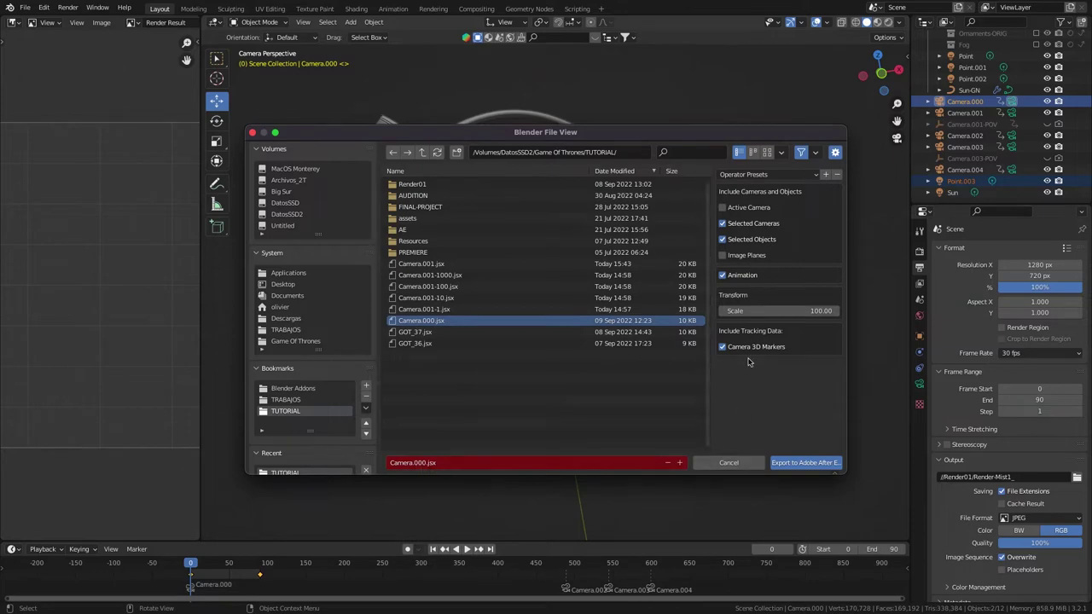
left_click(805, 462)
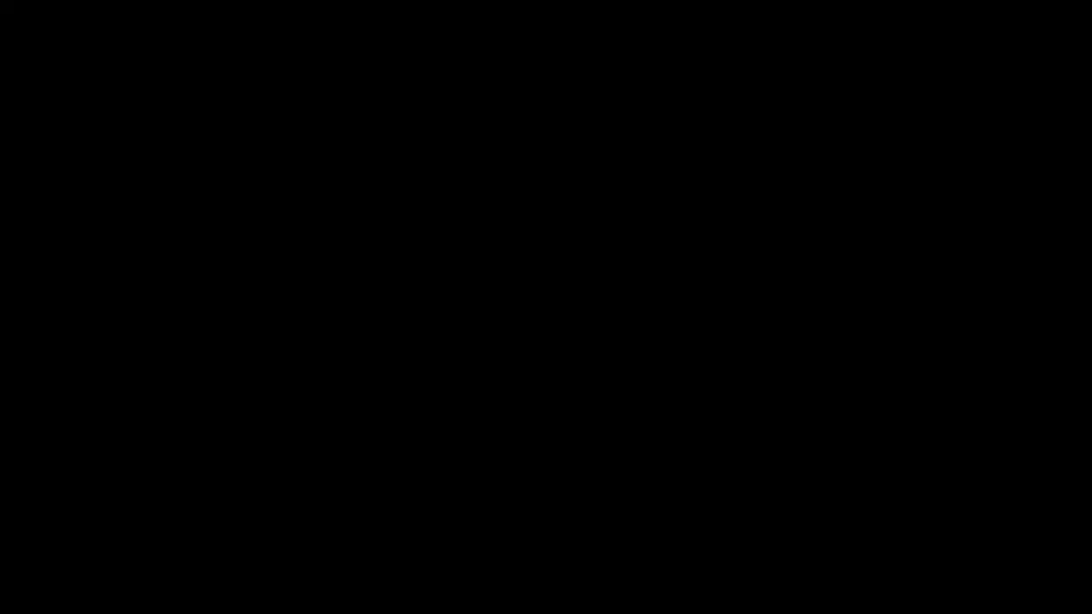
Build a comp from the Render-Cycles1 EXR and extract its ViewLayer.Combined pass with ExtractoR.
left_click(972, 97)
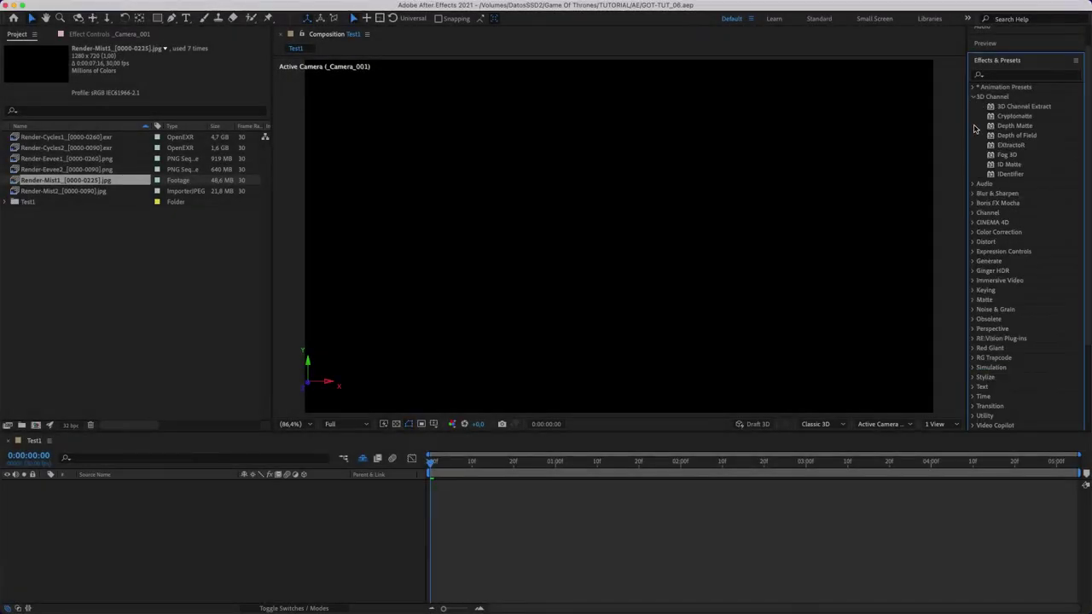
left_click_drag(66, 147, 35, 425)
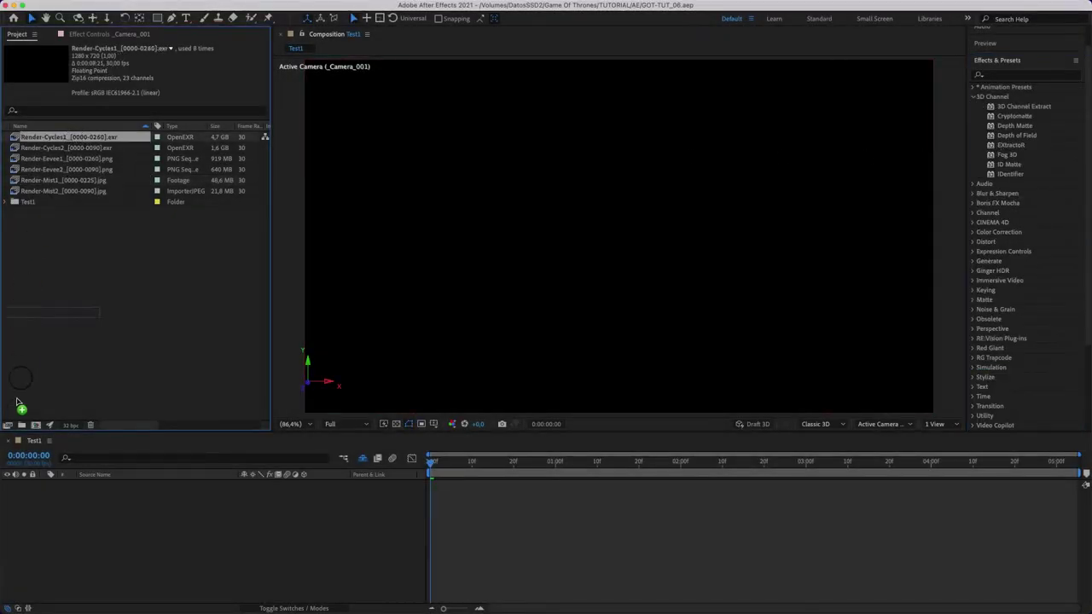
left_click_drag(1015, 146, 744, 183)
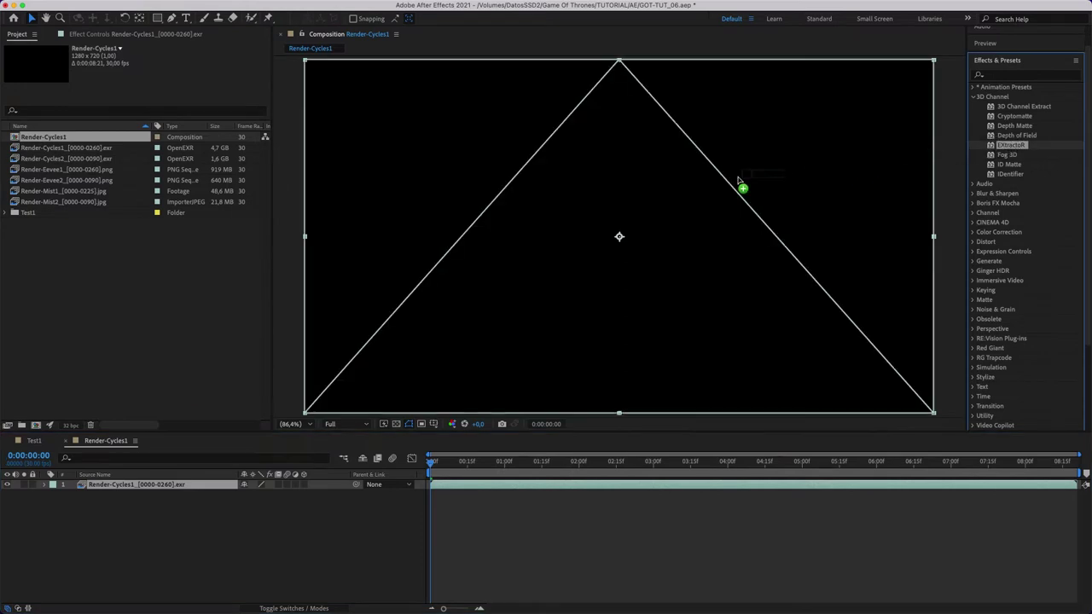
left_click(171, 86)
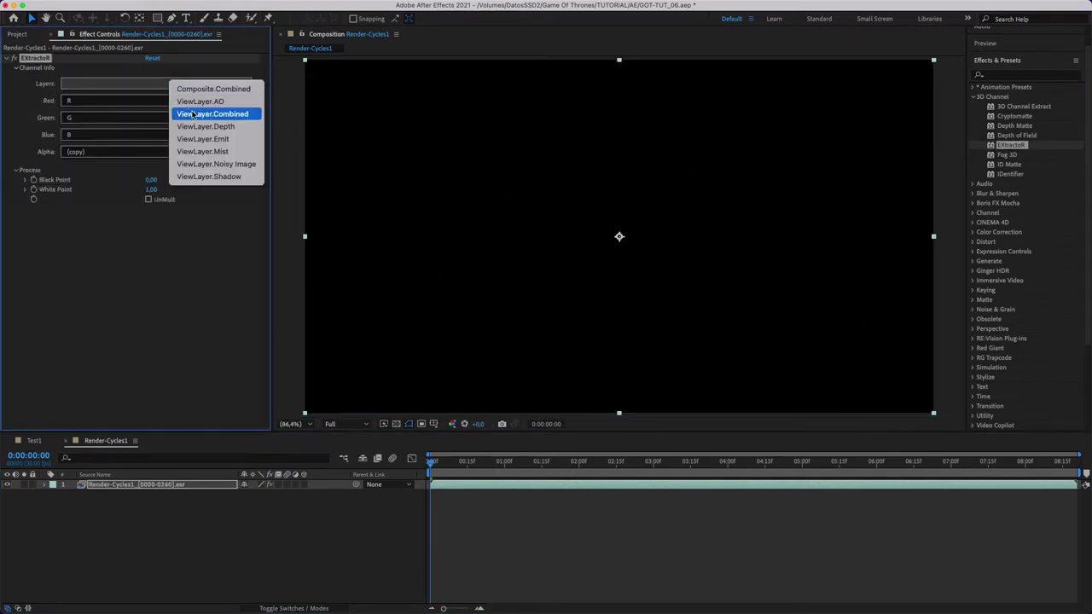
left_click(212, 113)
Duplicate the EXR layer and switch the copy to the AO pass with AO.R alpha.
key("super+d")
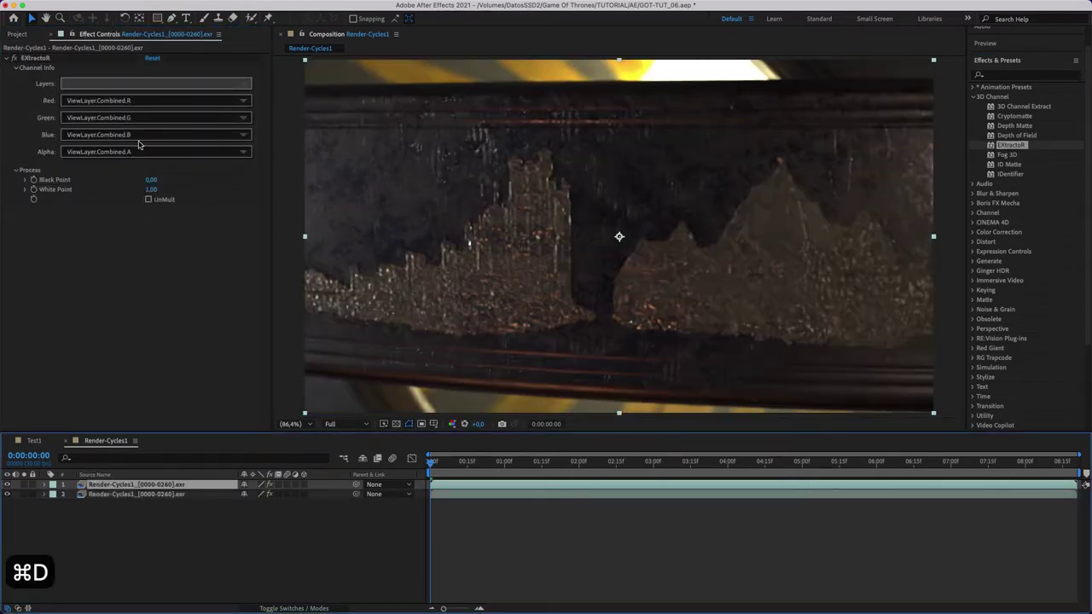
left_click(152, 99)
left_click(164, 106)
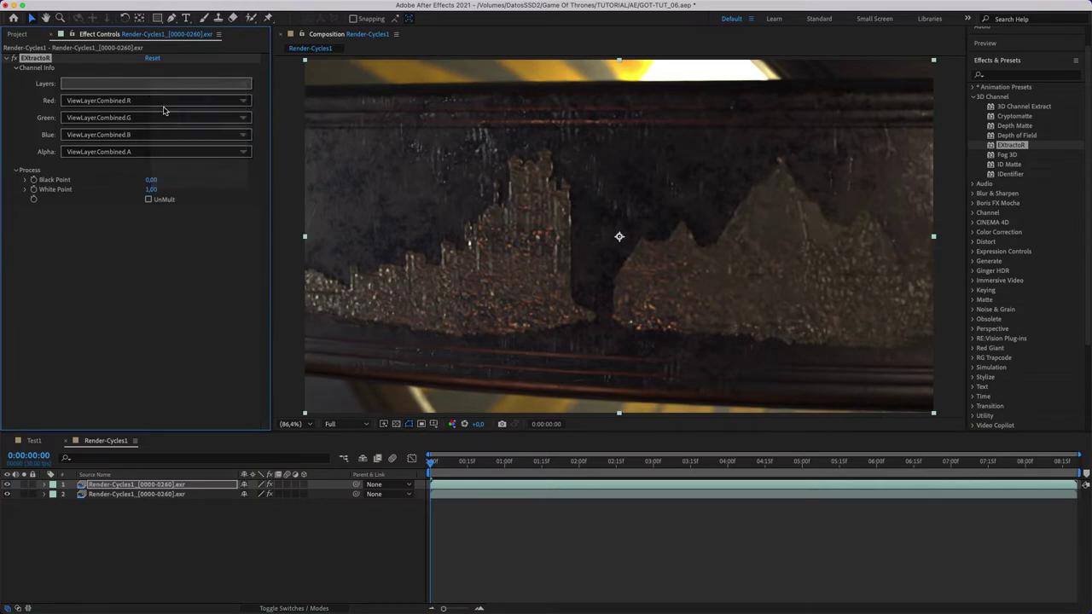
left_click(176, 152)
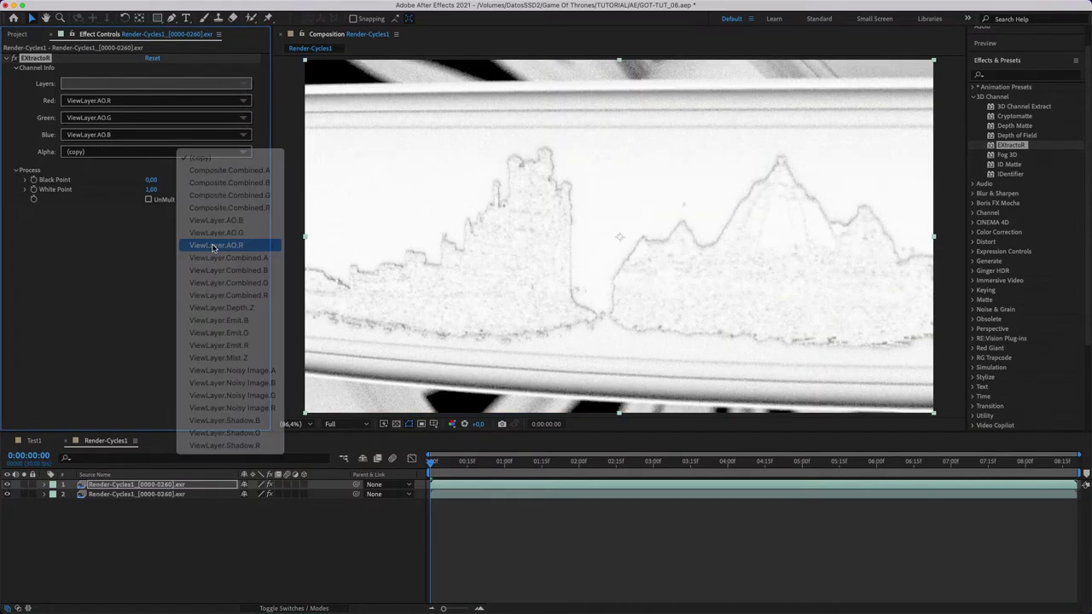
left_click(214, 246)
Set the AO layer's blend mode to Overlay, comparing it on and off.
key("F4")
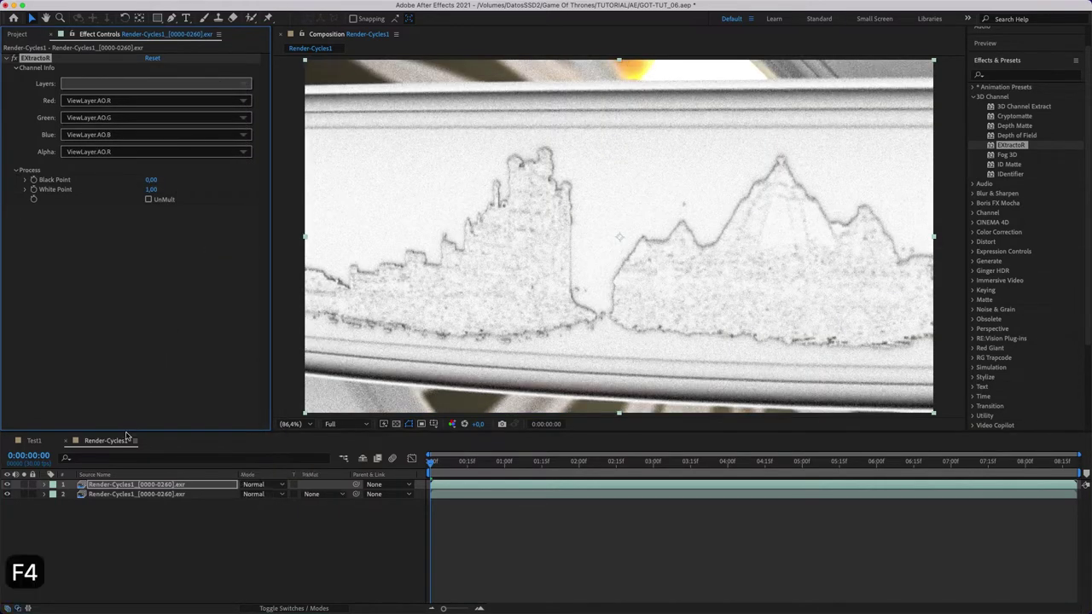
left_click(281, 484)
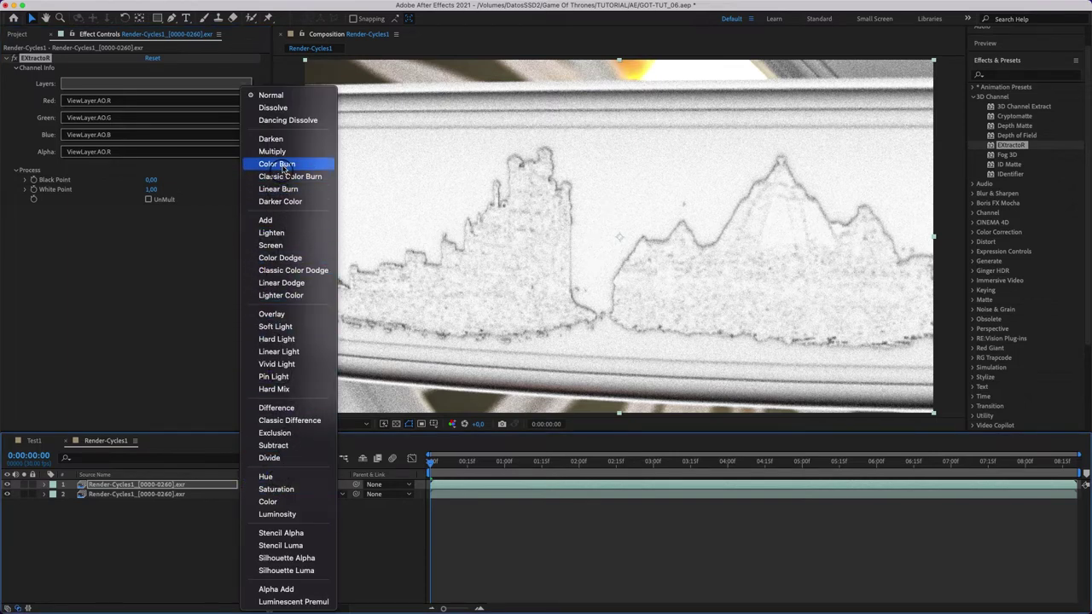
left_click(266, 151)
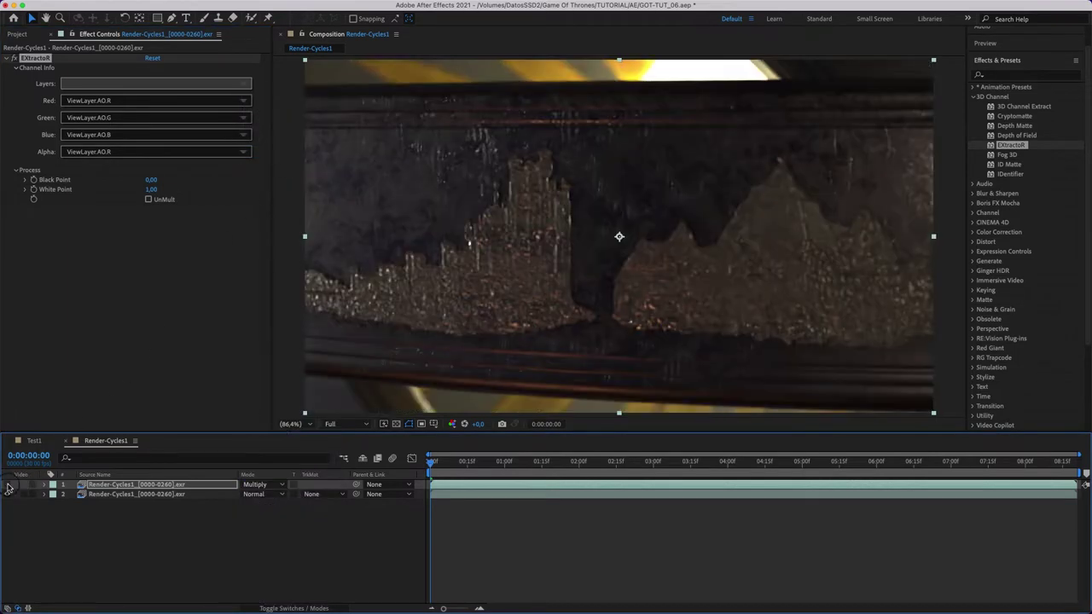
left_click(261, 484)
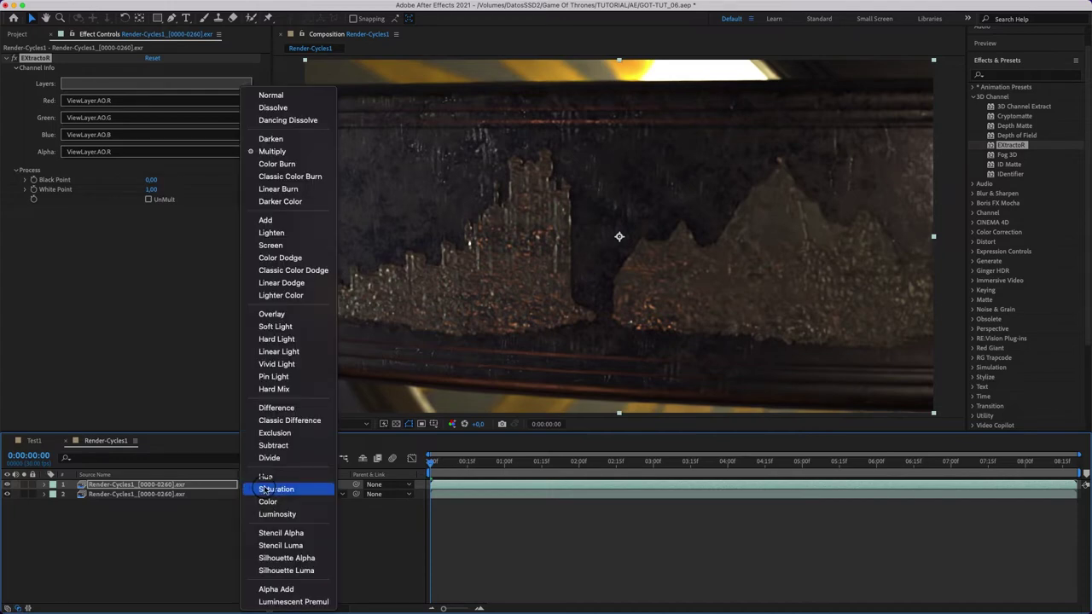
left_click(276, 317)
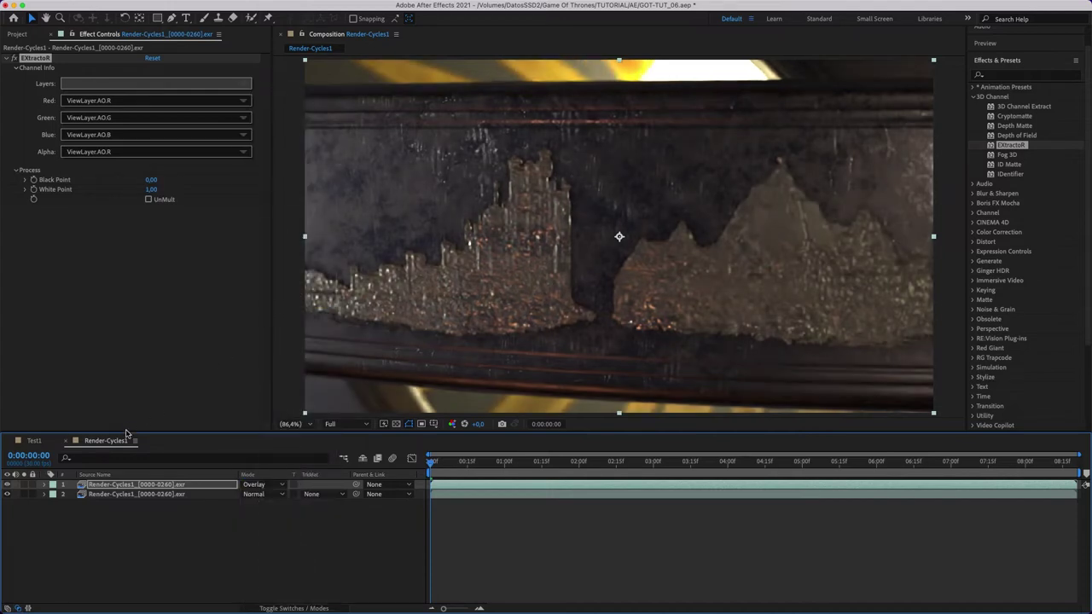
left_click(6, 484)
left_click(7, 484)
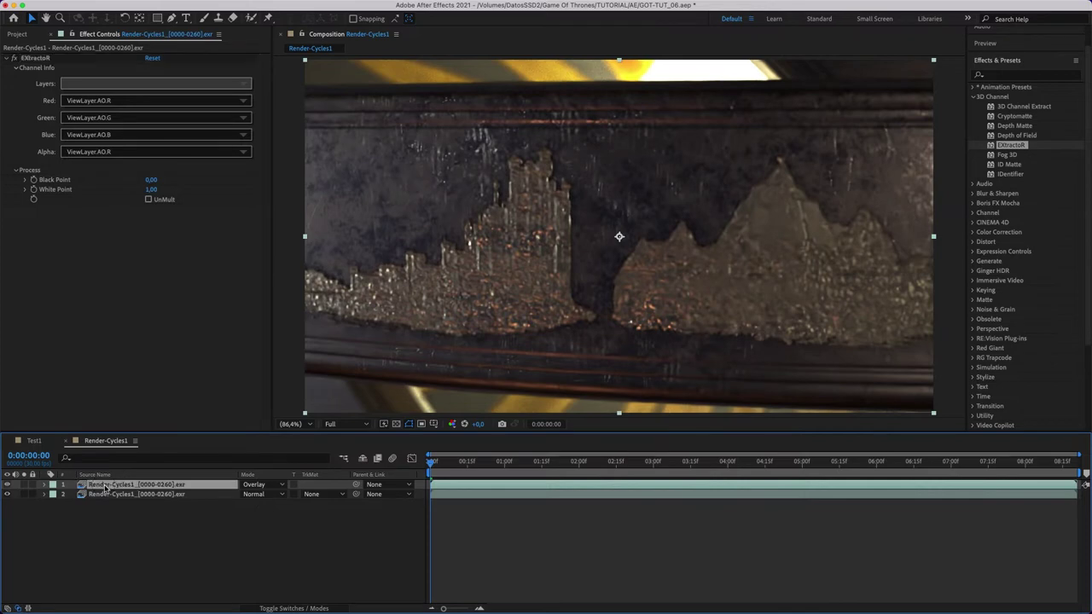
Add Curves with an S-curve to the AO layer, then duplicate the layer.
right_click(96, 283)
mouse_move(136, 351)
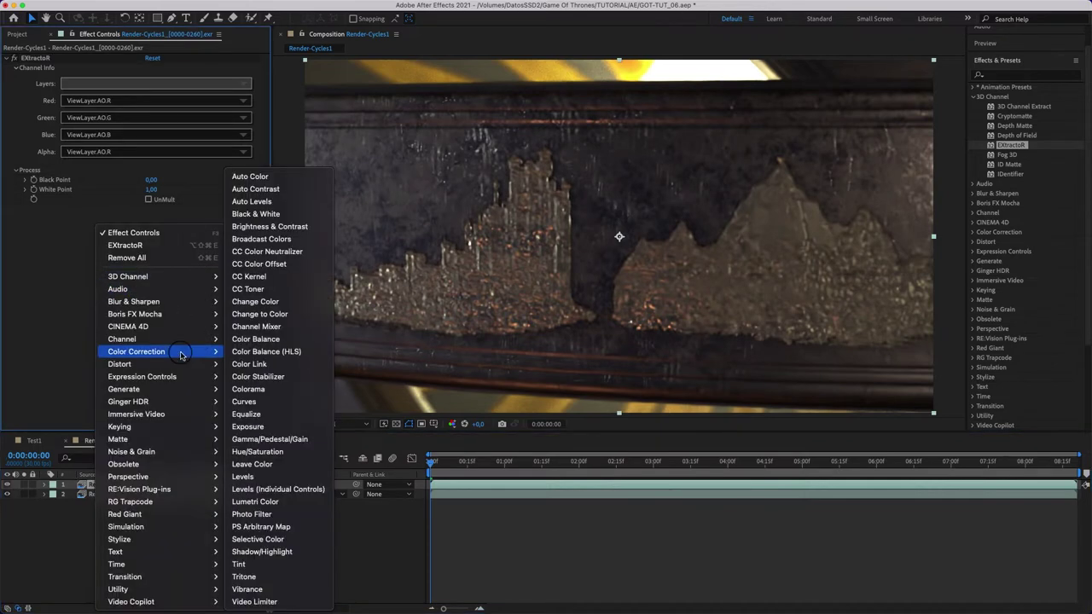
left_click(248, 406)
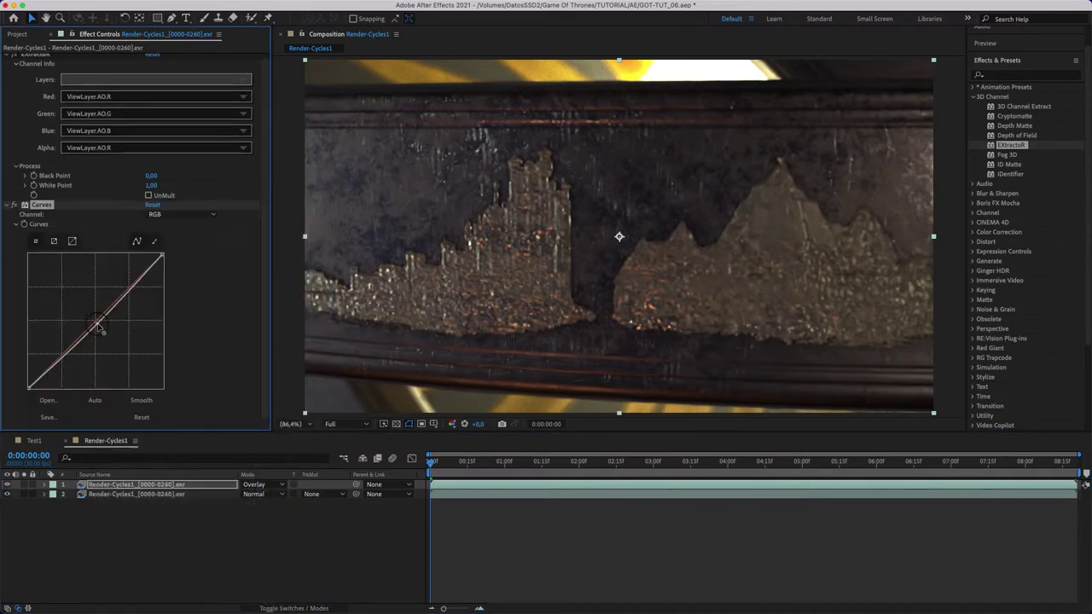
left_click_drag(101, 320, 100, 337)
left_click_drag(161, 259, 130, 290)
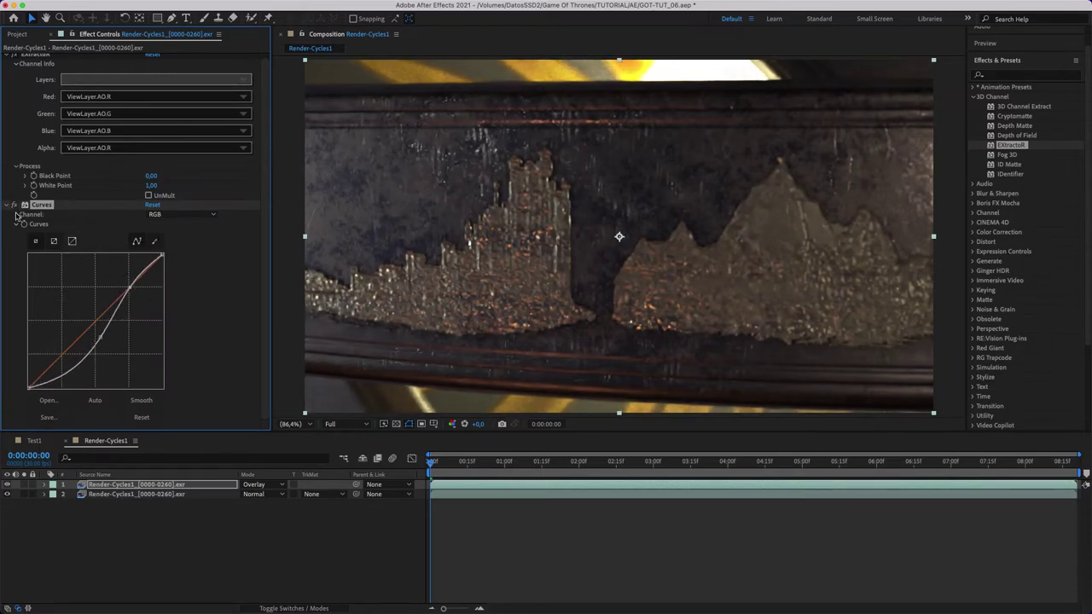
left_click(129, 485)
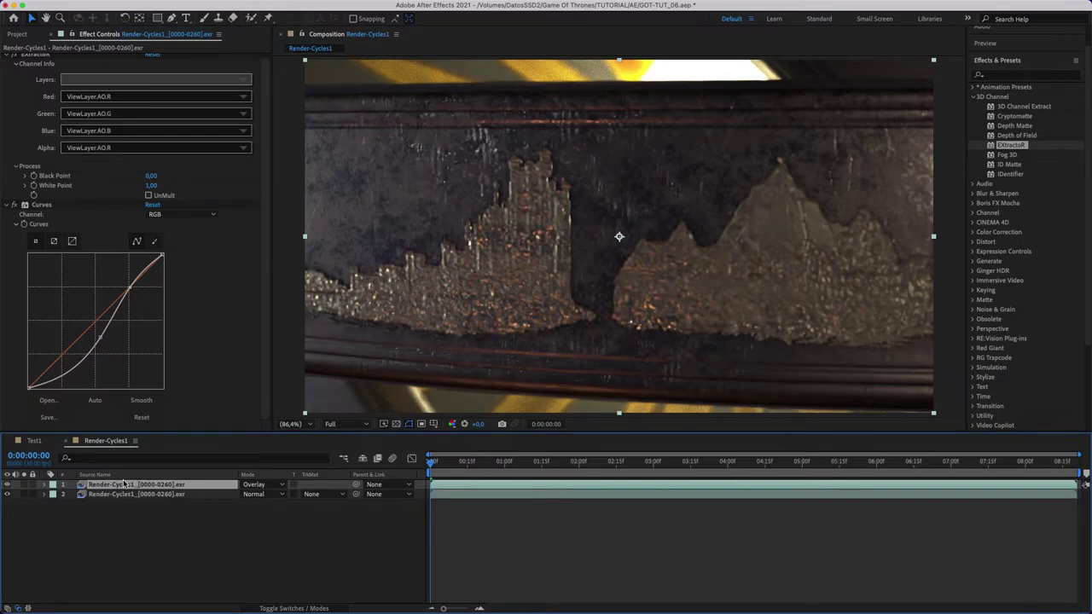
key("super+d")
left_click(40, 209)
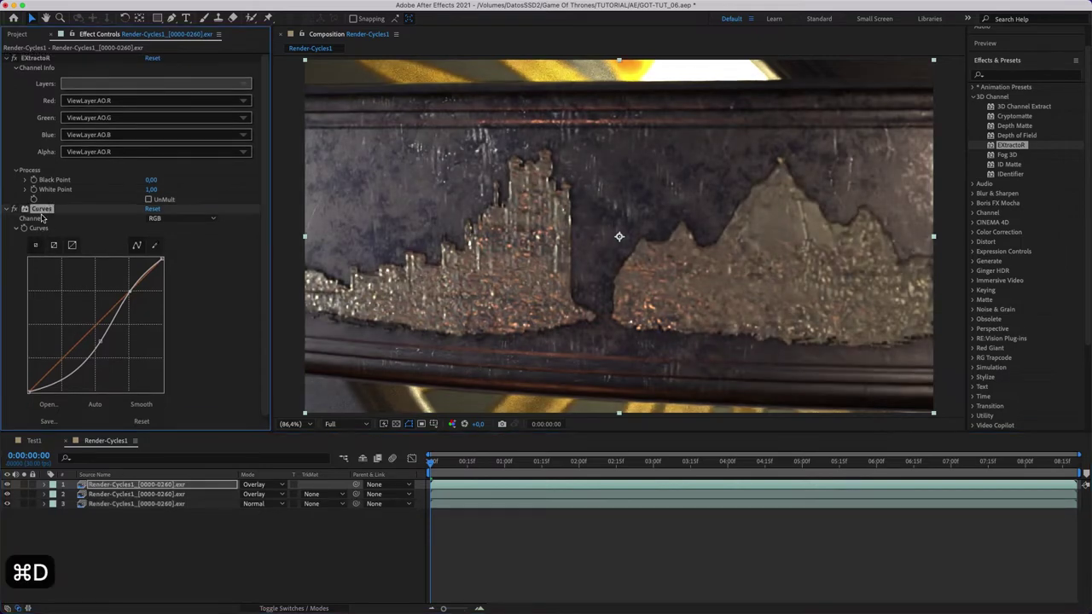
Remove Curves from the copy, switch it to the Shadow pass, and set the AO layer to Multiply.
key("BackSpace")
left_click(162, 106)
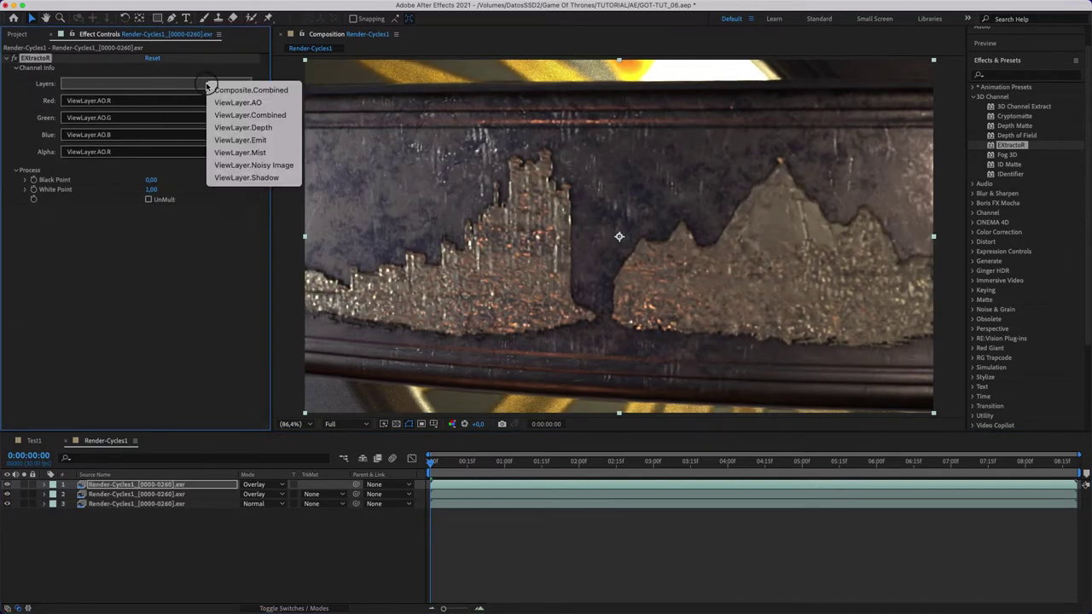
left_click(220, 183)
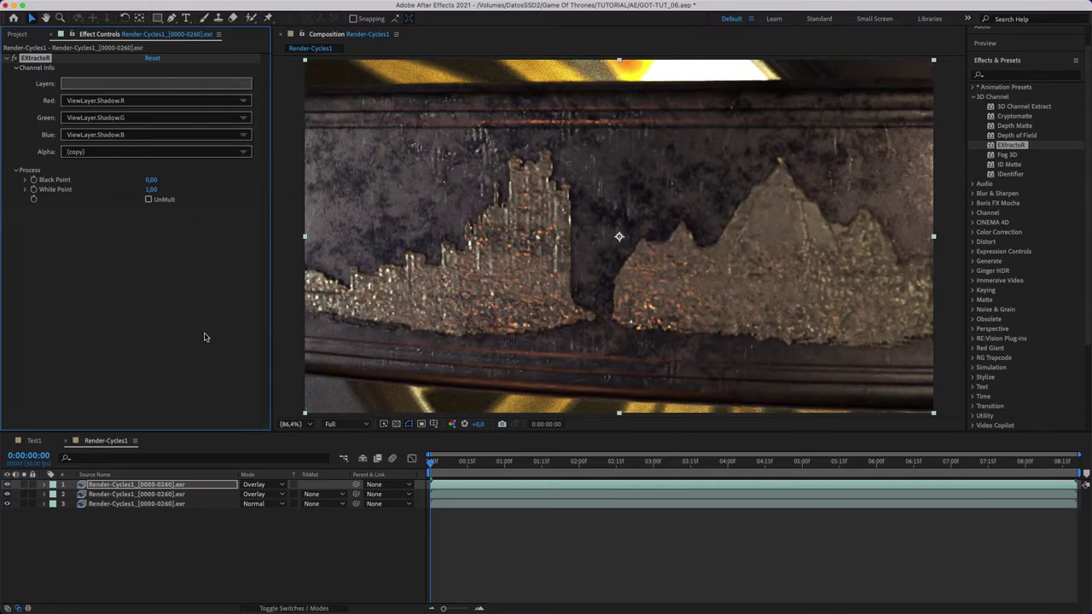
left_click(266, 495)
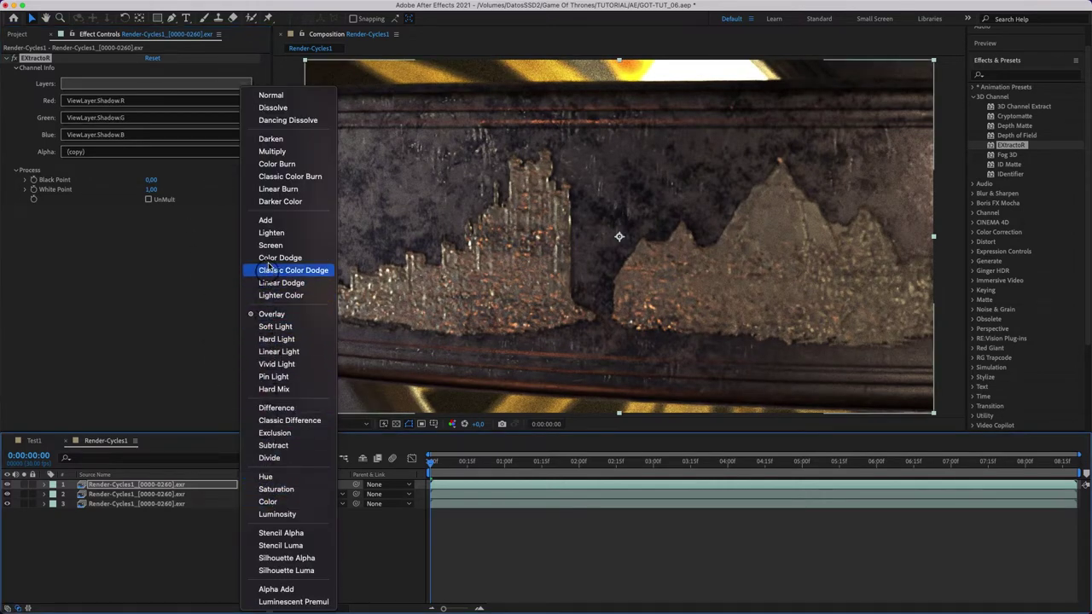
left_click(273, 152)
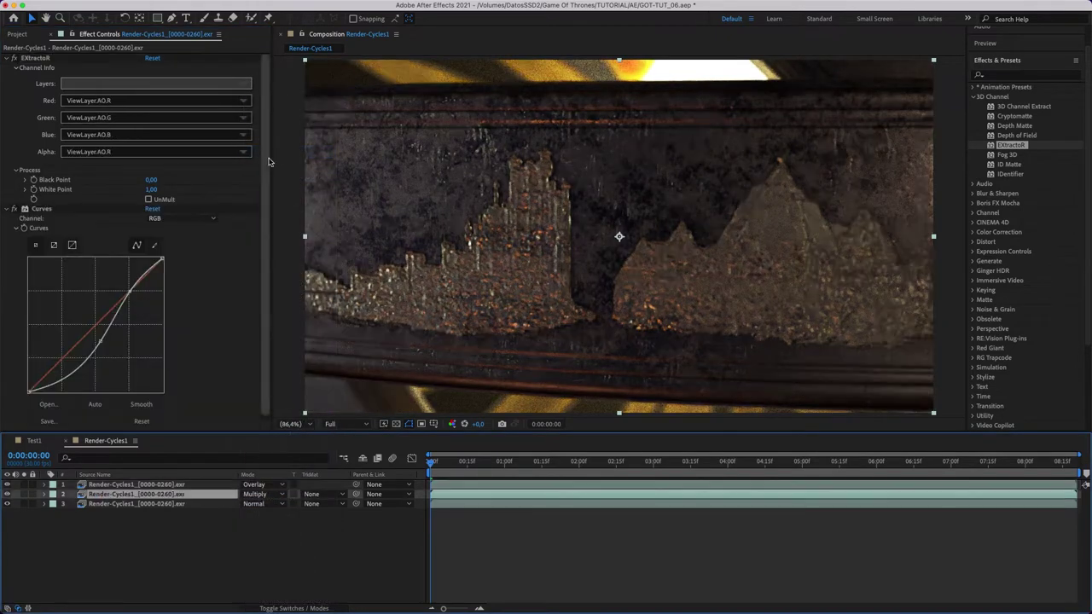
Give the Shadow layer ViewLayer.AO.R as its alpha channel.
left_click(111, 485)
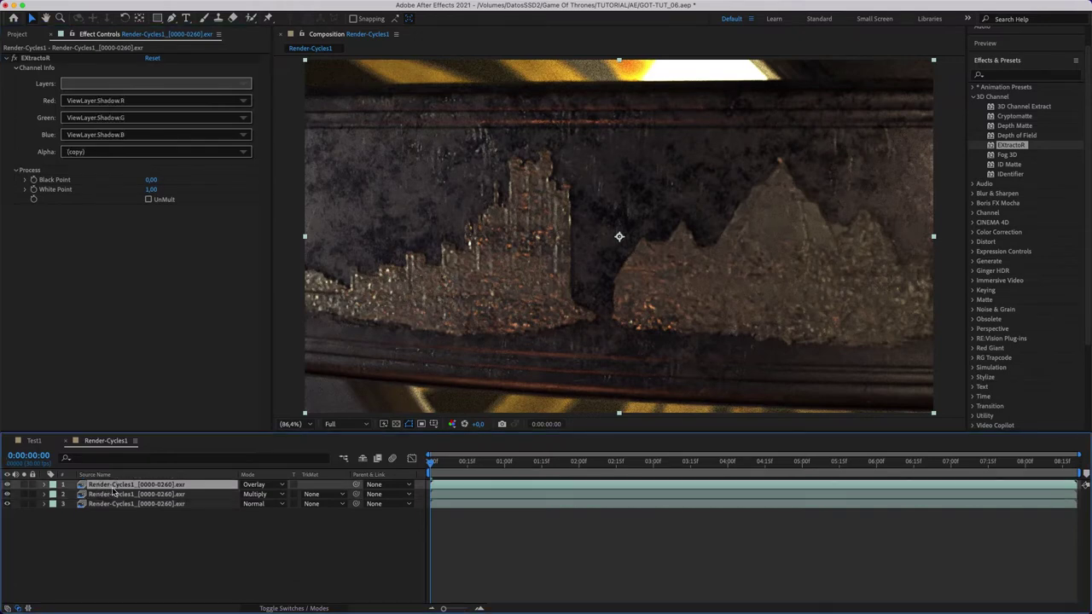
left_click(7, 484)
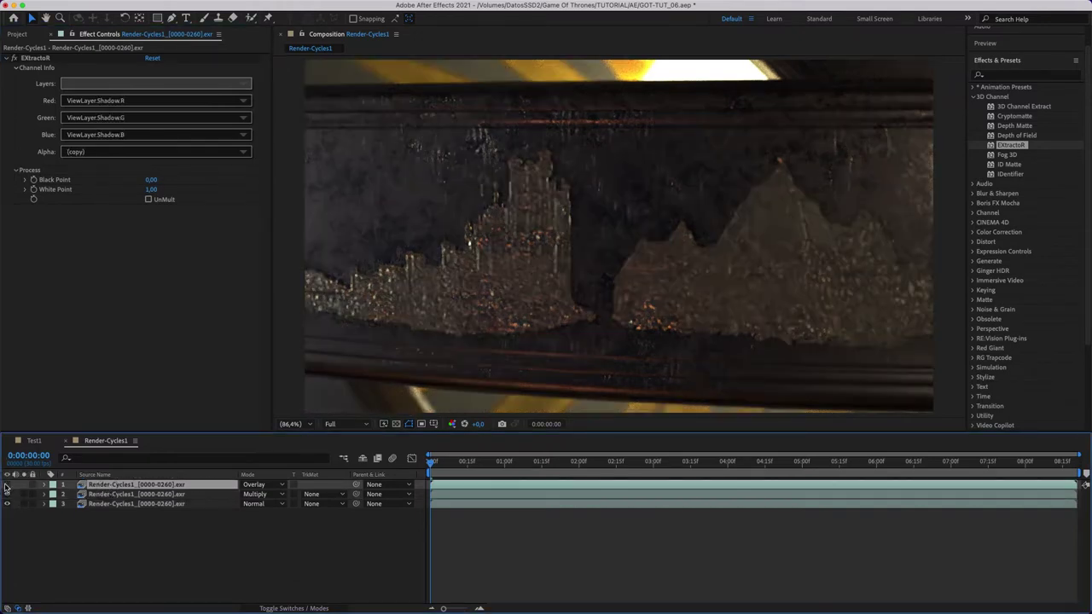
left_click(7, 485)
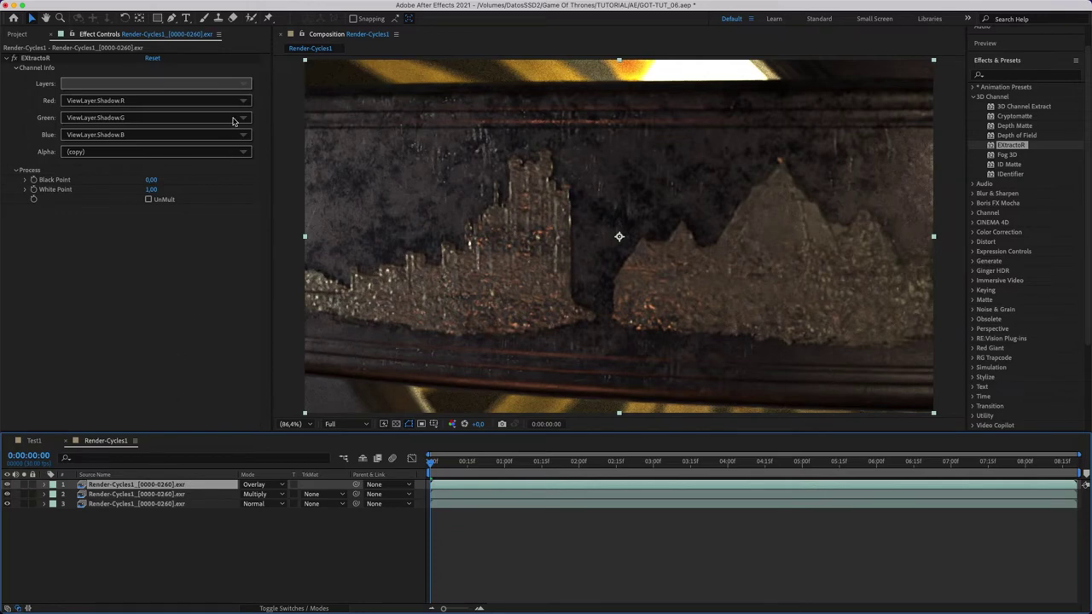
left_click(244, 153)
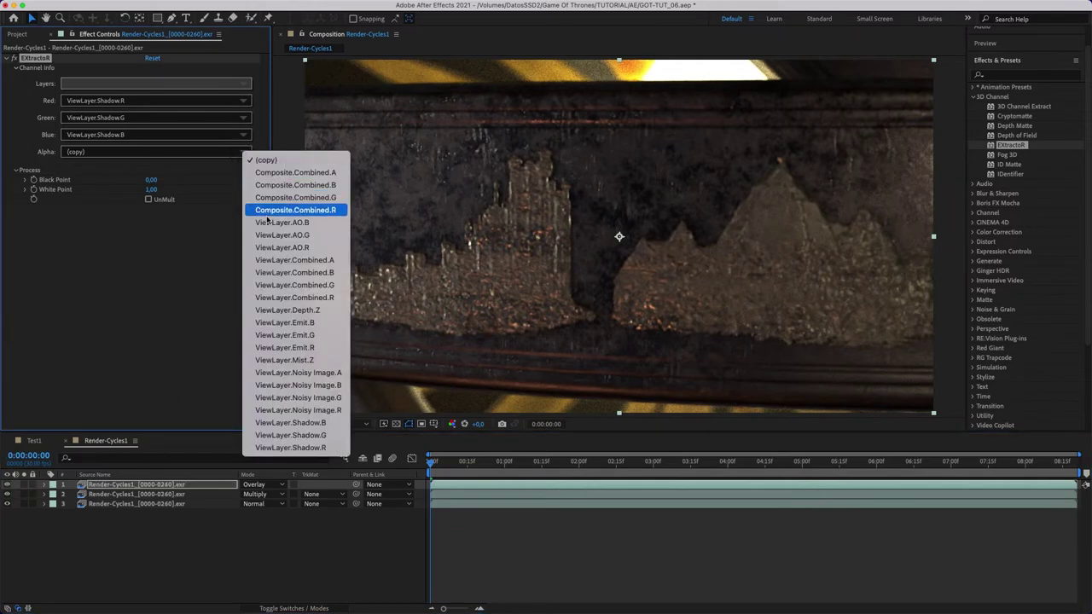
left_click(282, 247)
Add Curves to the Shadow layer with an S-curve darkening the shadows.
right_click(98, 228)
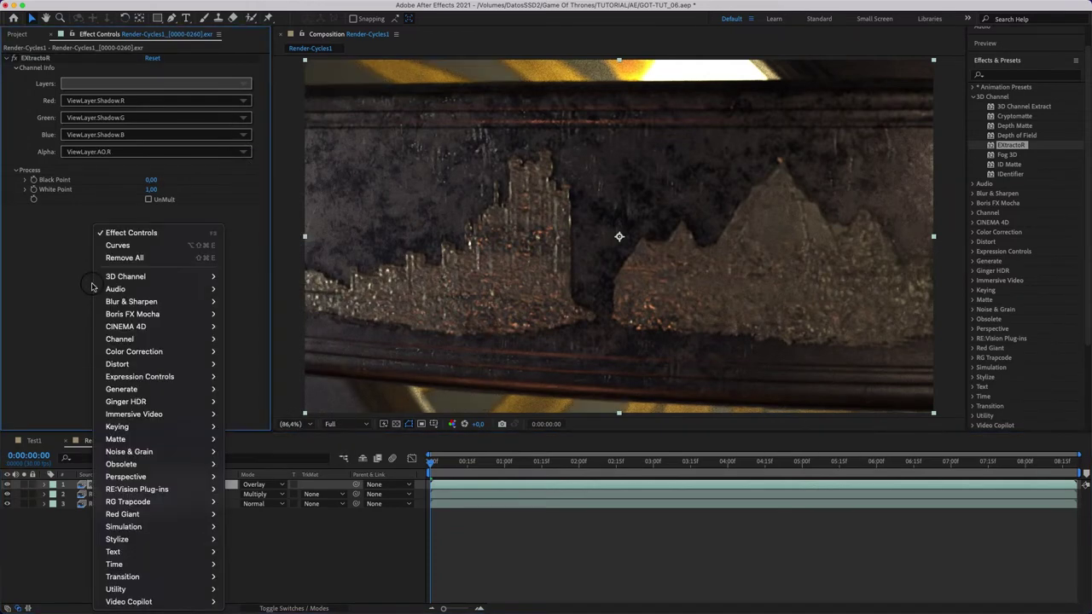
mouse_move(176, 350)
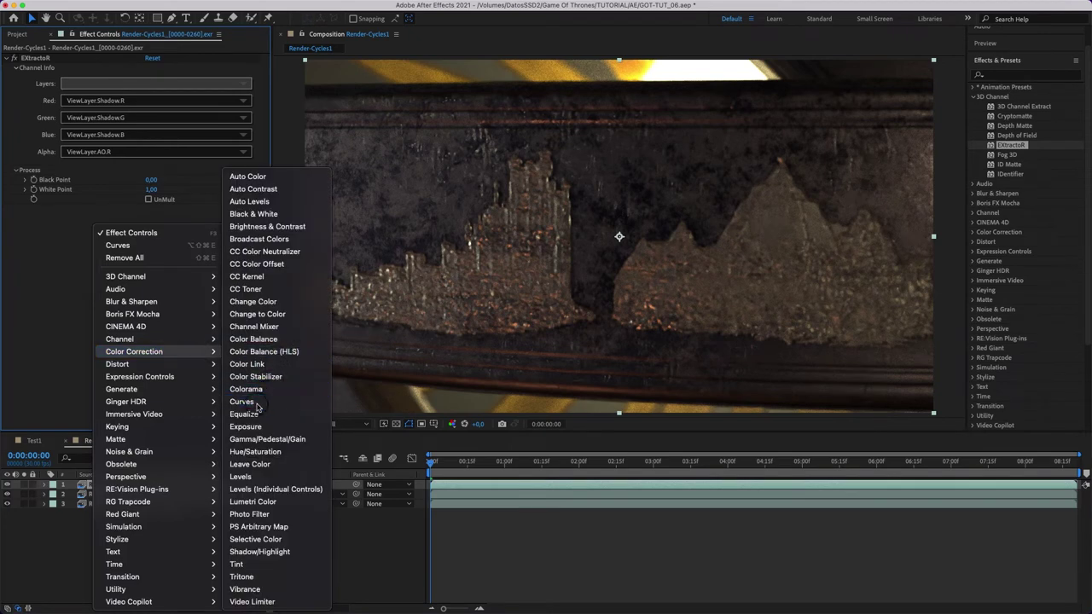
left_click(256, 401)
left_click_drag(84, 333, 84, 375)
left_click_drag(128, 320, 133, 283)
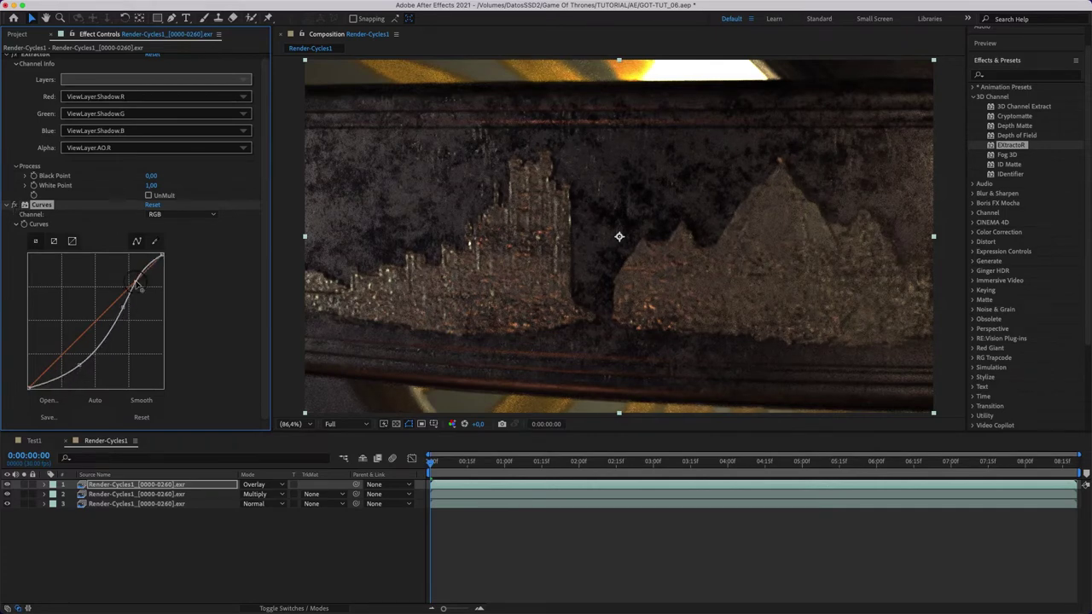
left_click(111, 454)
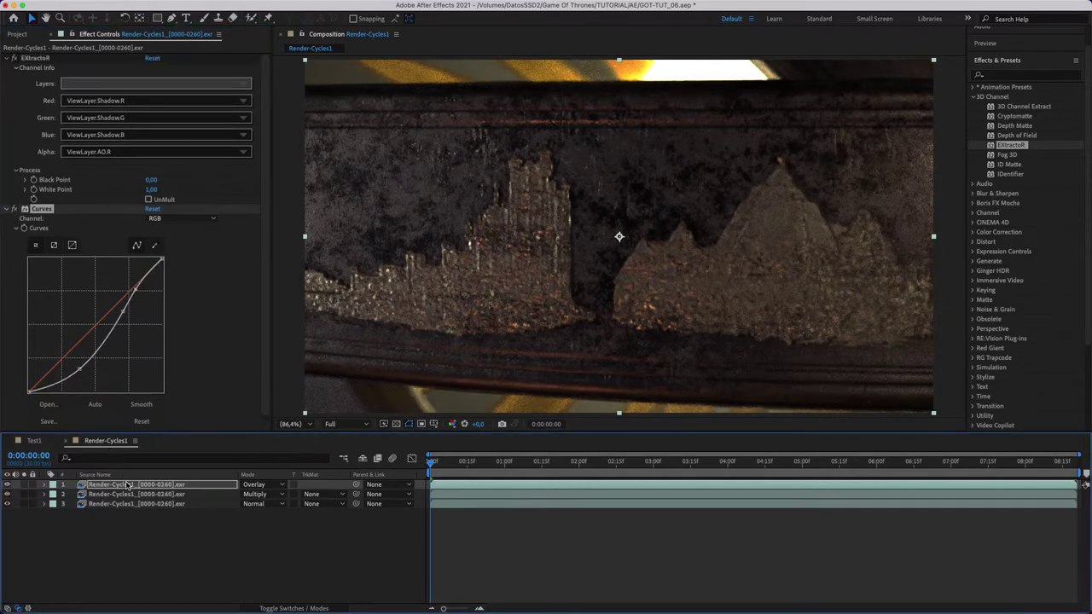
left_click(128, 485)
Duplicate the Shadow layer, drop its Curves, and switch the copy to the Emit pass.
key("super+d")
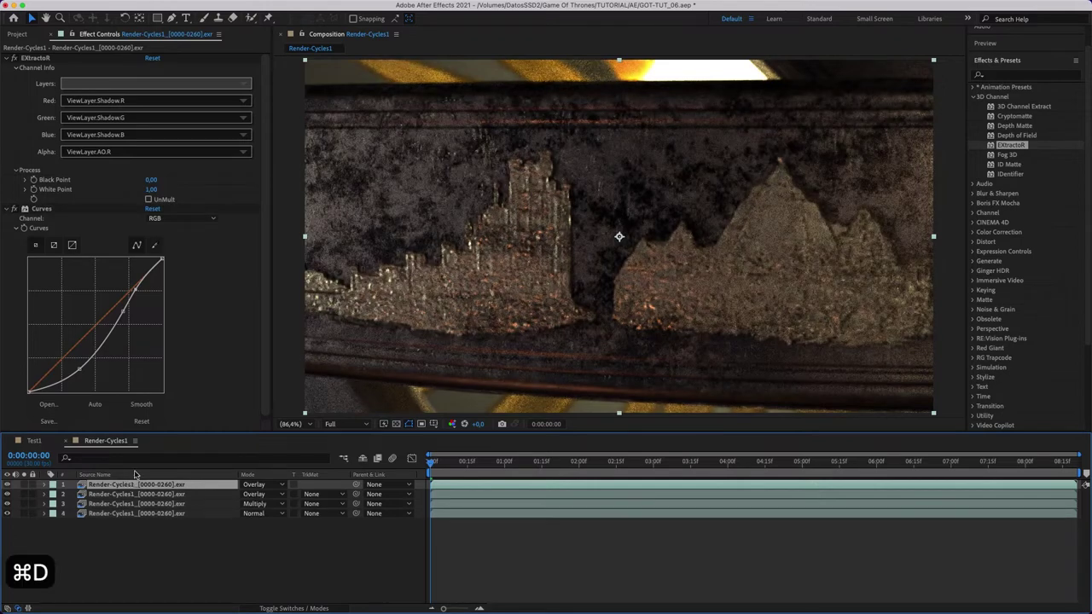
left_click(41, 208)
key("Delete")
left_click(179, 82)
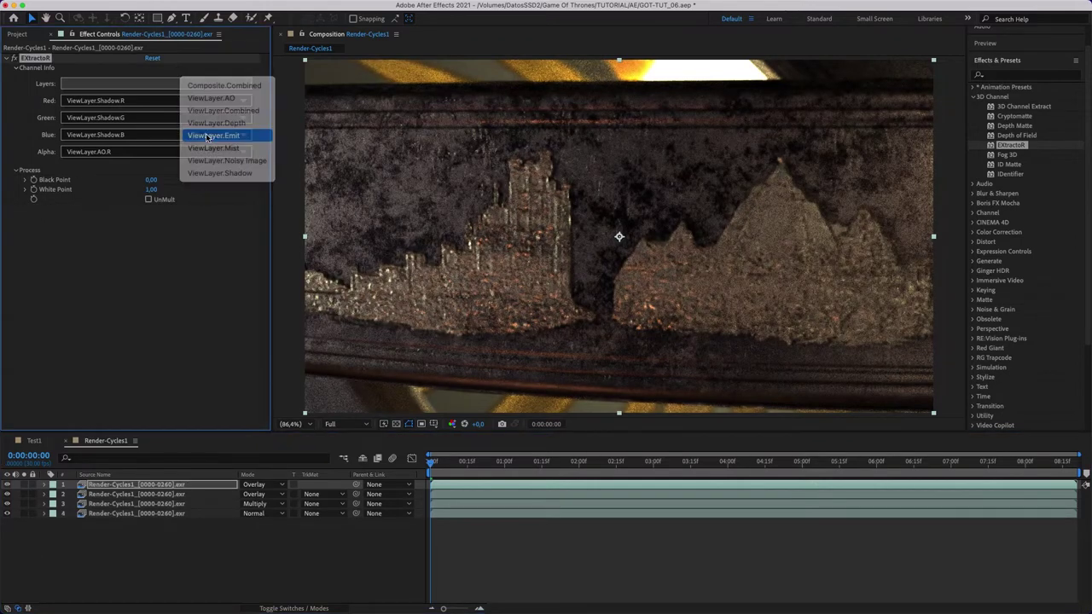
left_click(204, 142)
Add Shine to the Emit layer with ray length 0,6 and Boost Light 4,1.
right_click(145, 254)
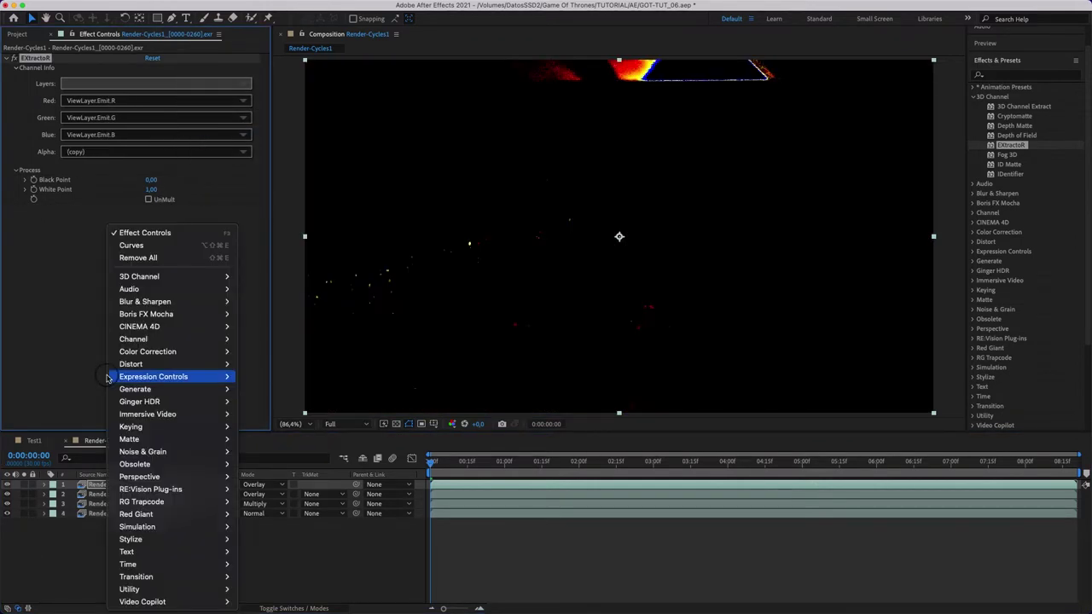
mouse_move(188, 501)
left_click(262, 551)
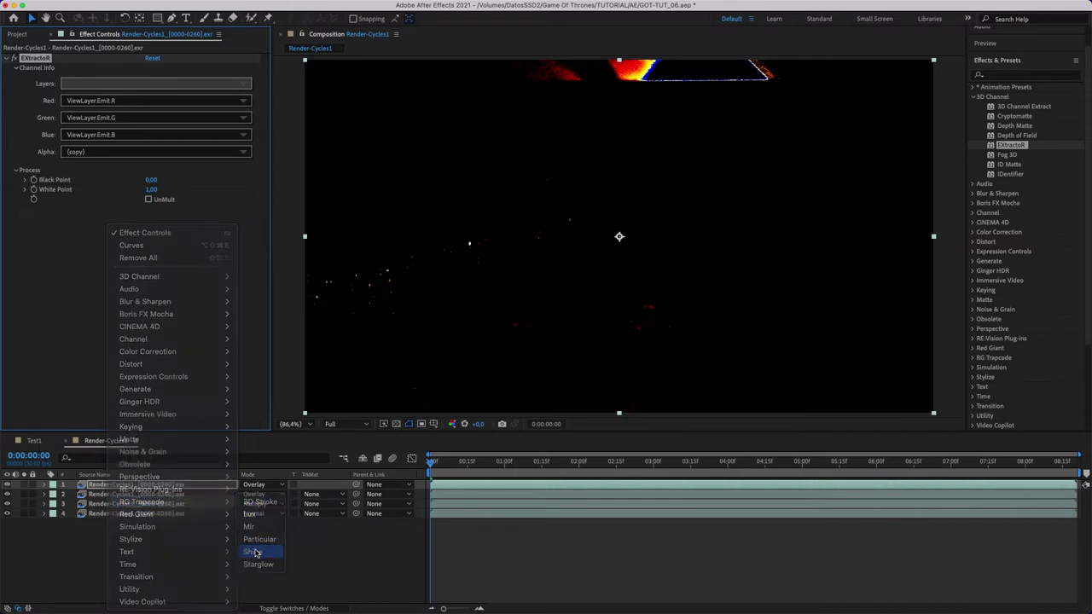
type(",6")
key("Return")
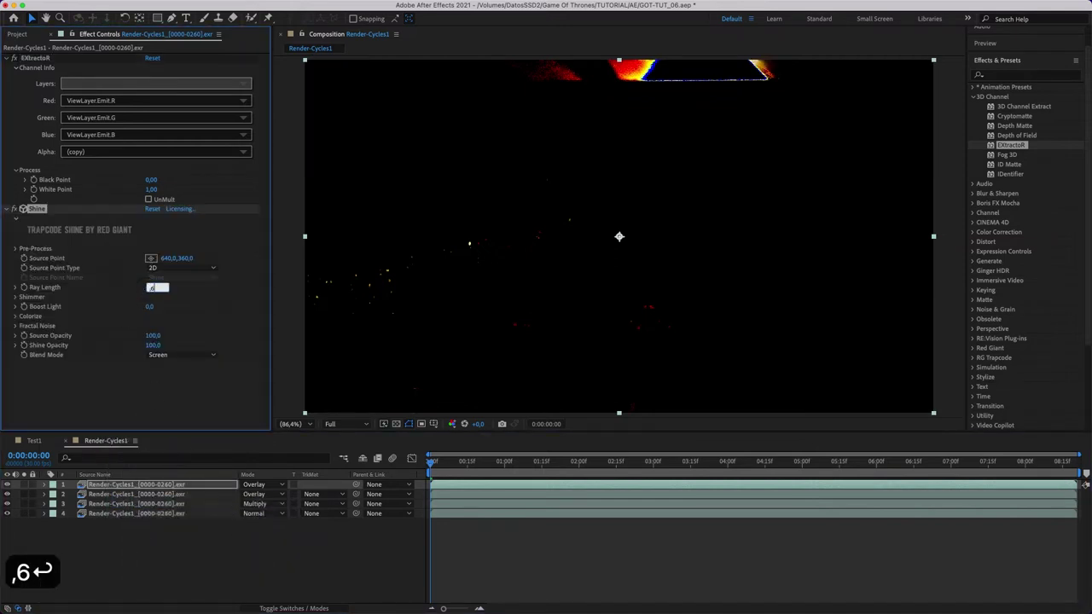
left_click(157, 306)
type("4,1")
key("Return")
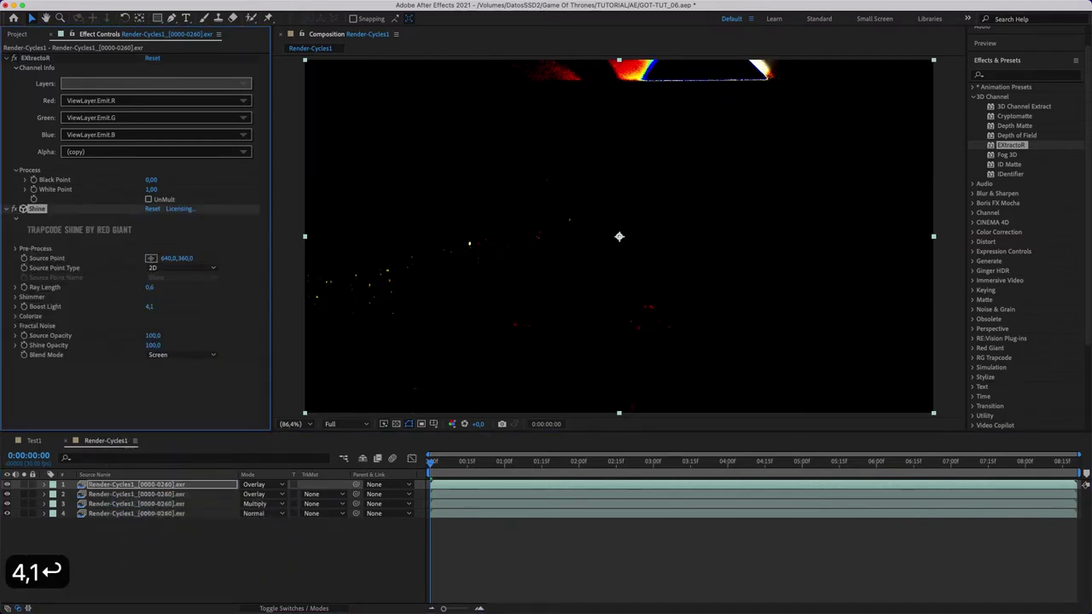
Set Shine Source Opacity 0 and Shine Opacity 57, and blend the glow layer with Add.
left_click(154, 336)
type("0")
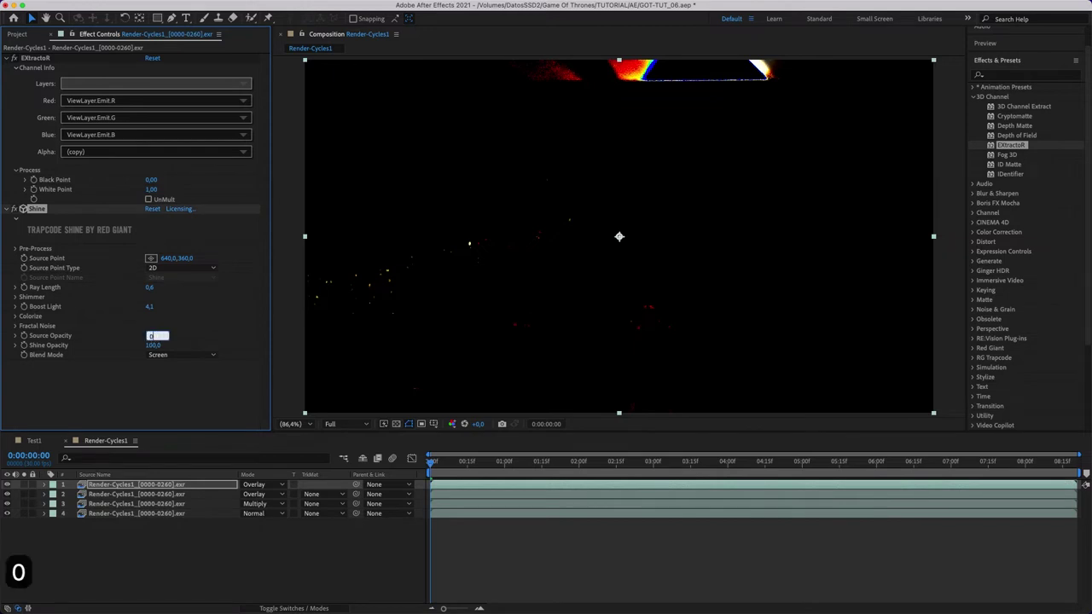
key("Return")
type("57")
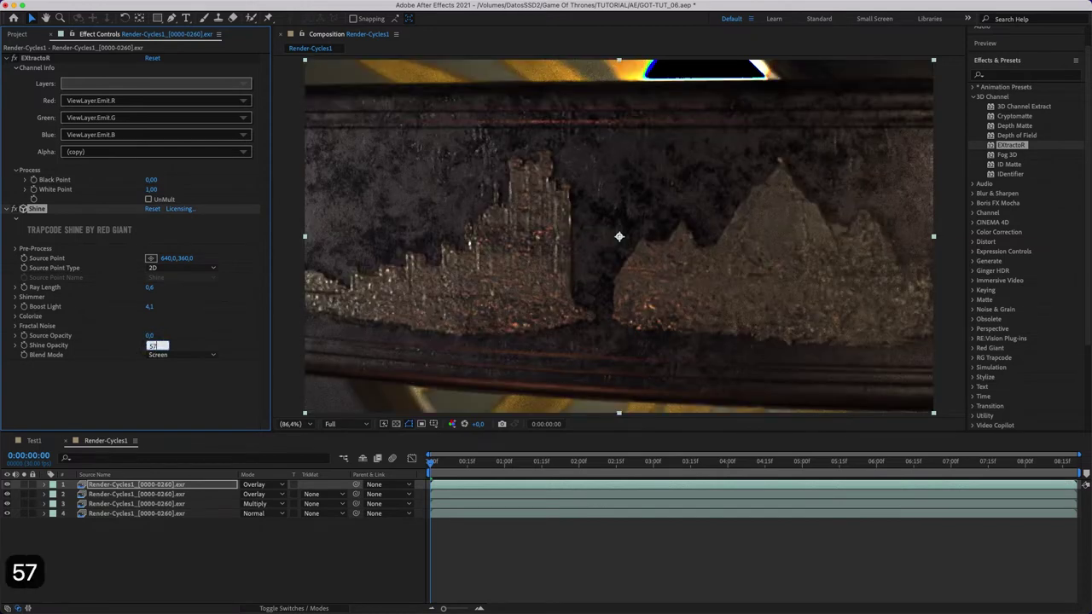
key("Return")
left_click(86, 438)
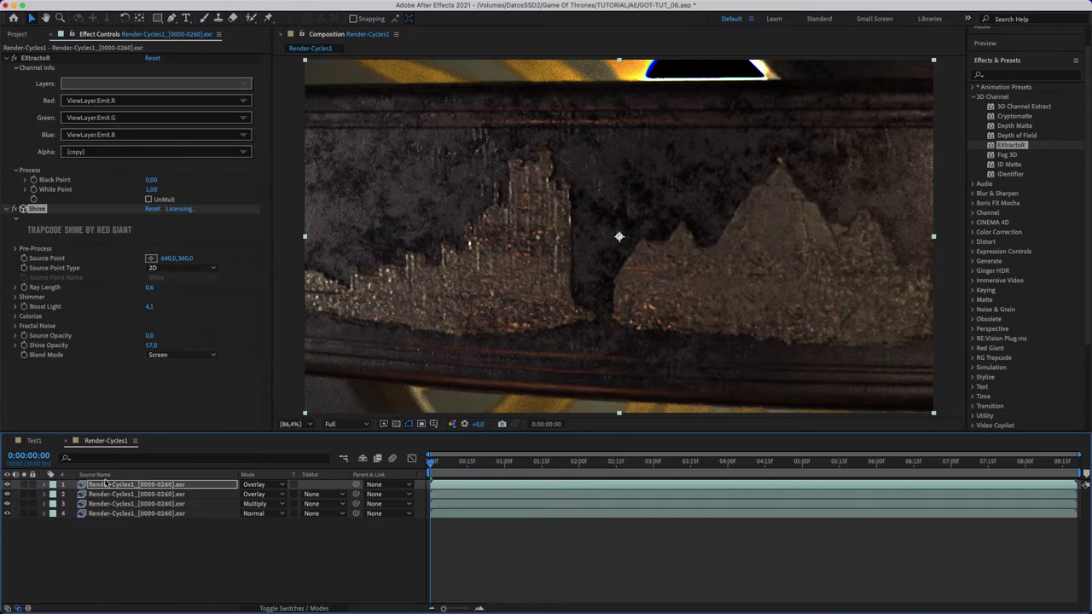
left_click(253, 483)
left_click(269, 223)
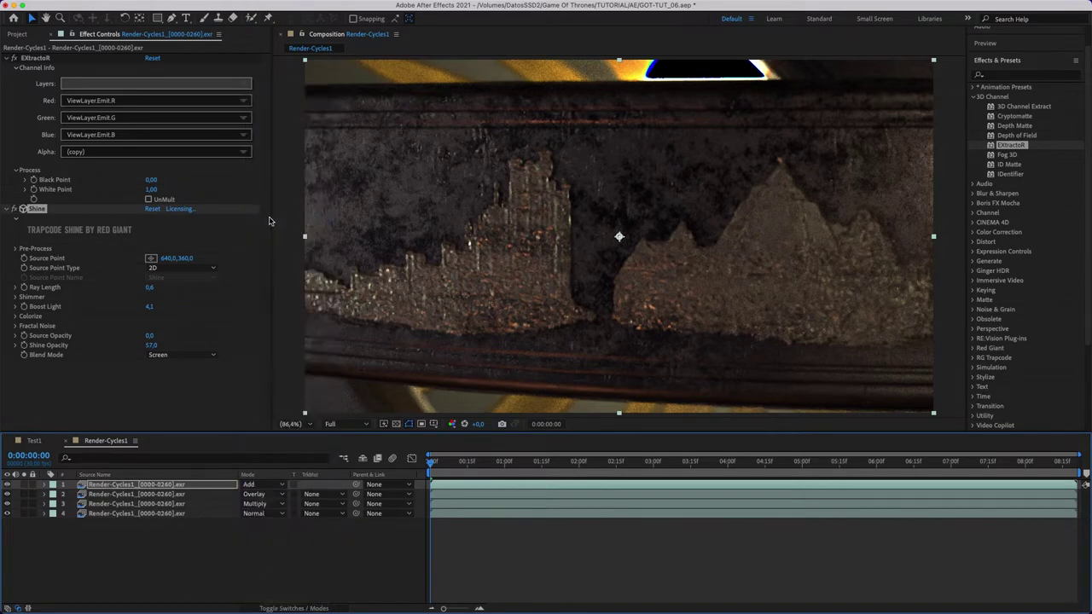
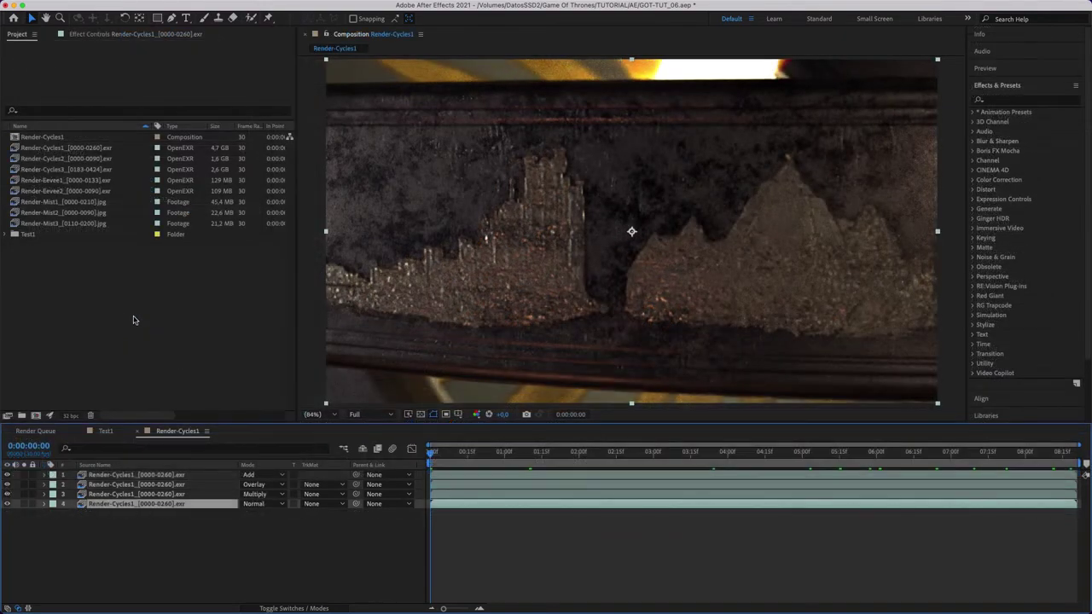
Drag Render-Eevee1_[0000-0133].exr into Render-Cycles1 as the new top layer.
left_click_drag(68, 180, 106, 342)
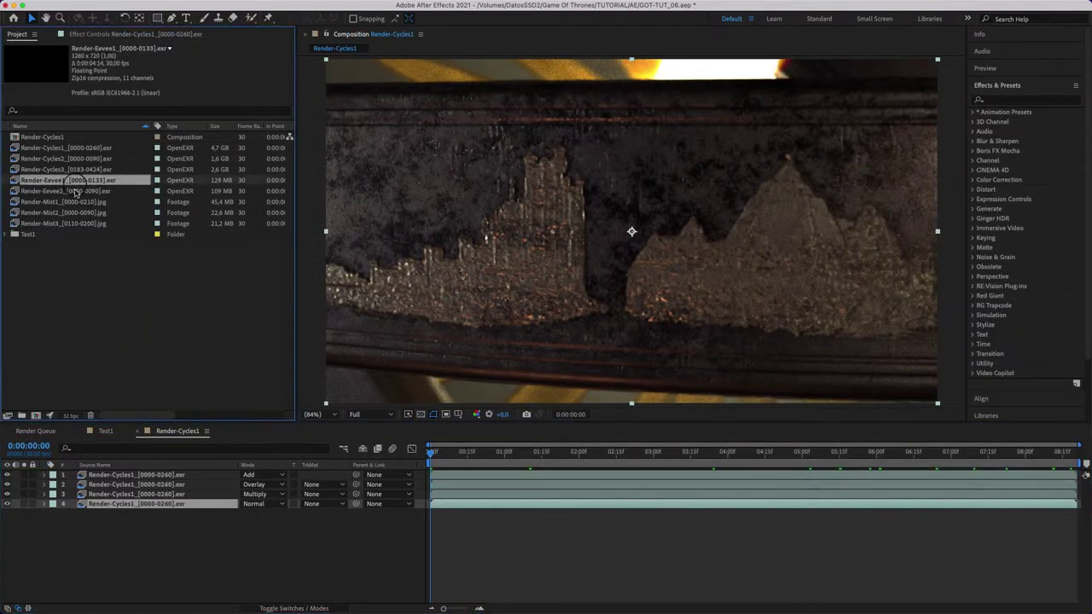
left_click_drag(123, 461, 127, 471)
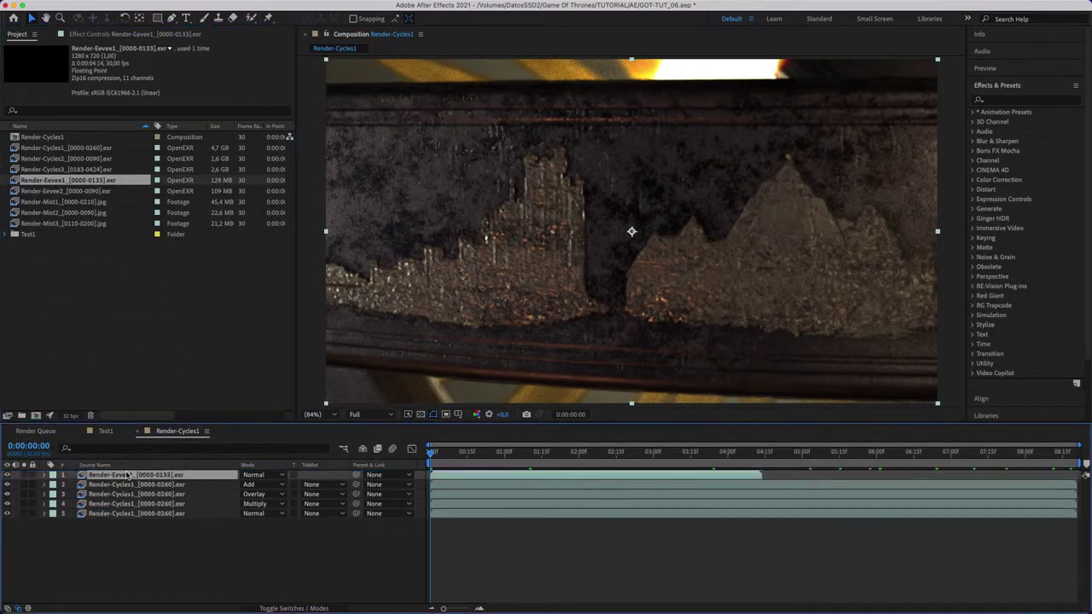
Apply EXtractoR to the Eevee layer with ViewLayer.BloomCol and BloomCol.R alpha, then compare it on and off.
left_click(972, 122)
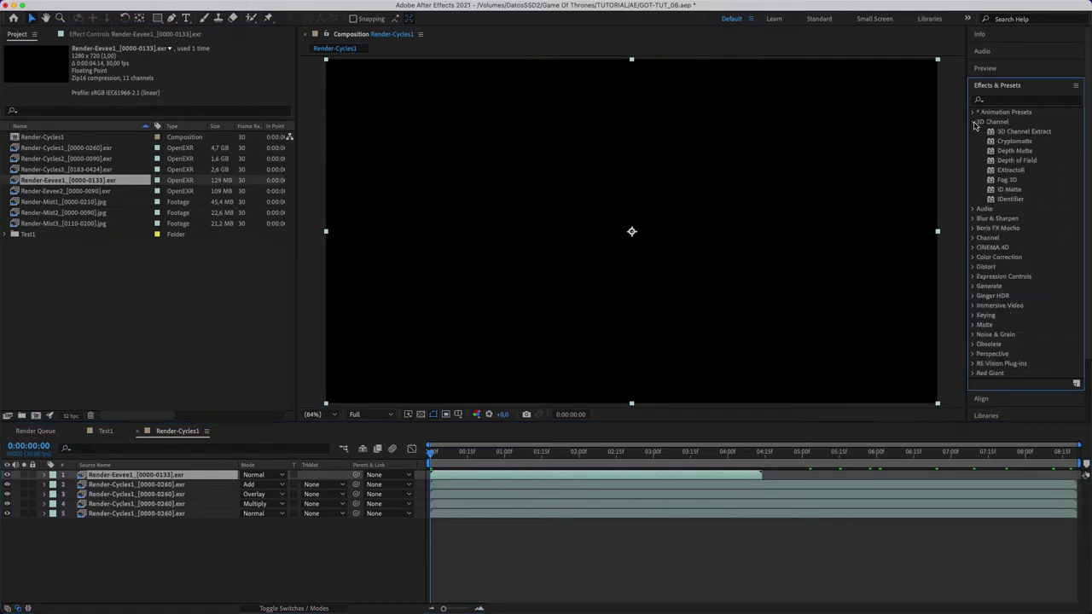
left_click_drag(1011, 170, 792, 170)
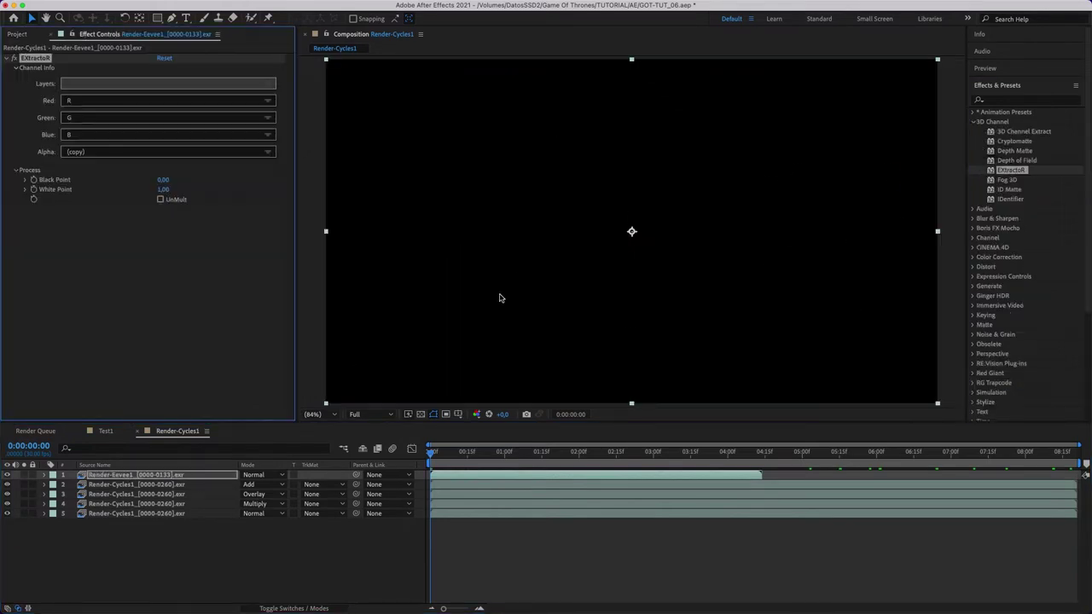
left_click(236, 84)
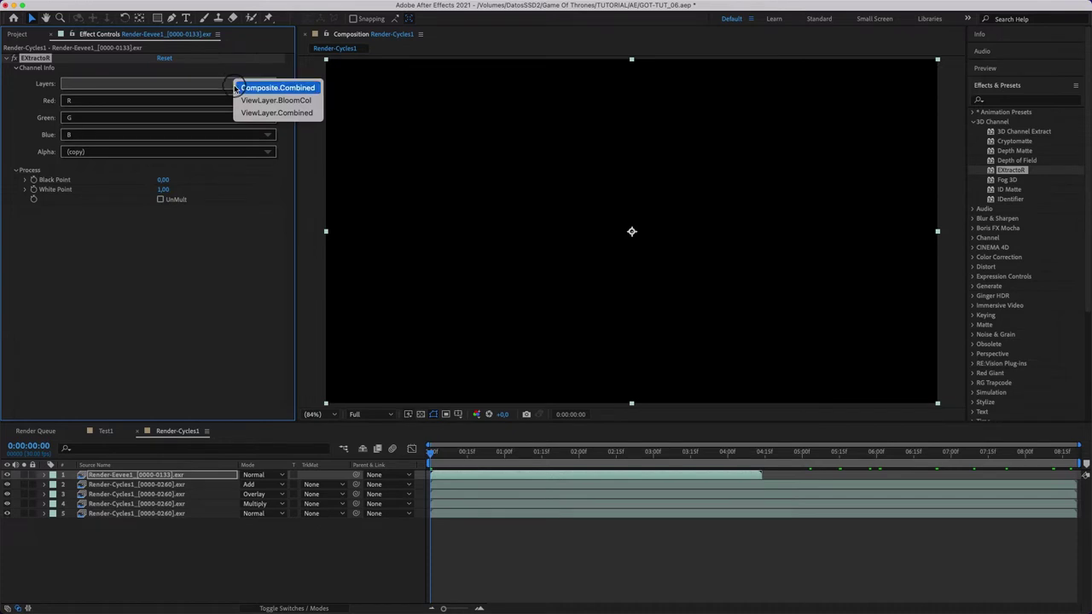
left_click(250, 100)
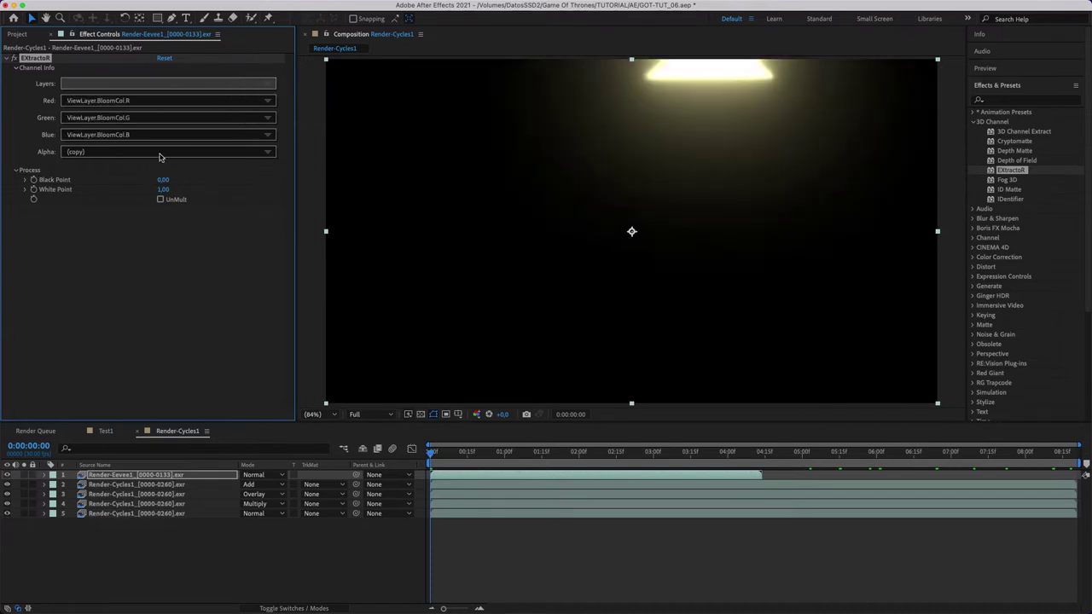
left_click(190, 153)
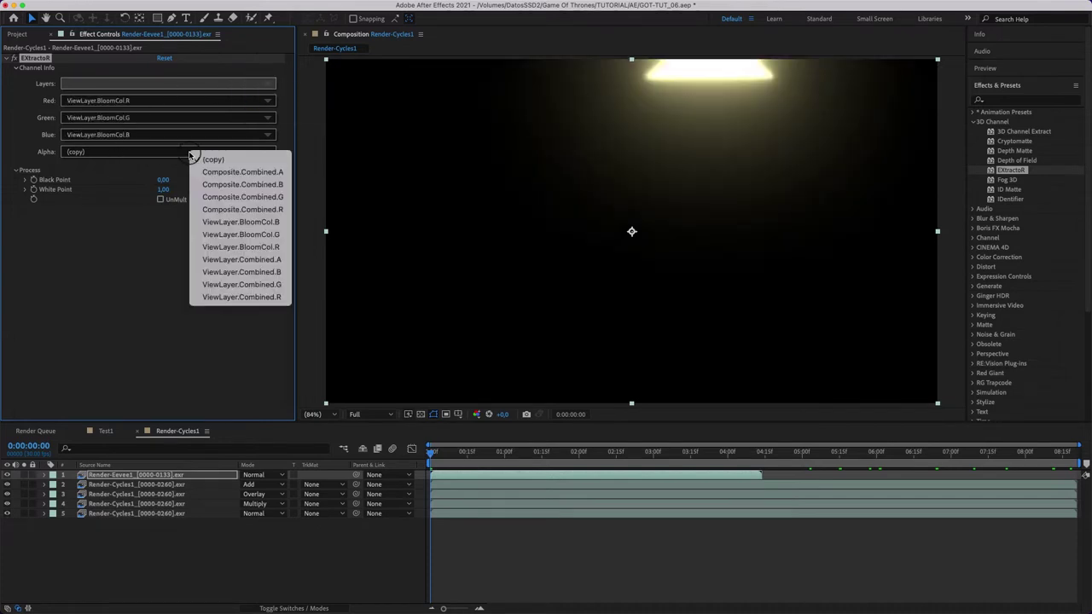
left_click(232, 251)
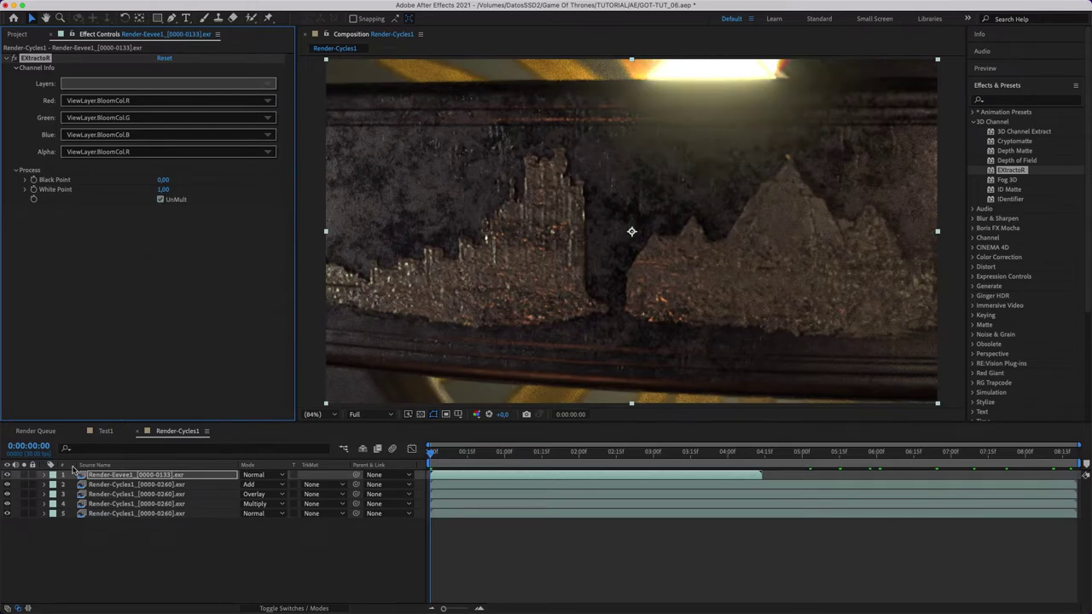
left_click(7, 477)
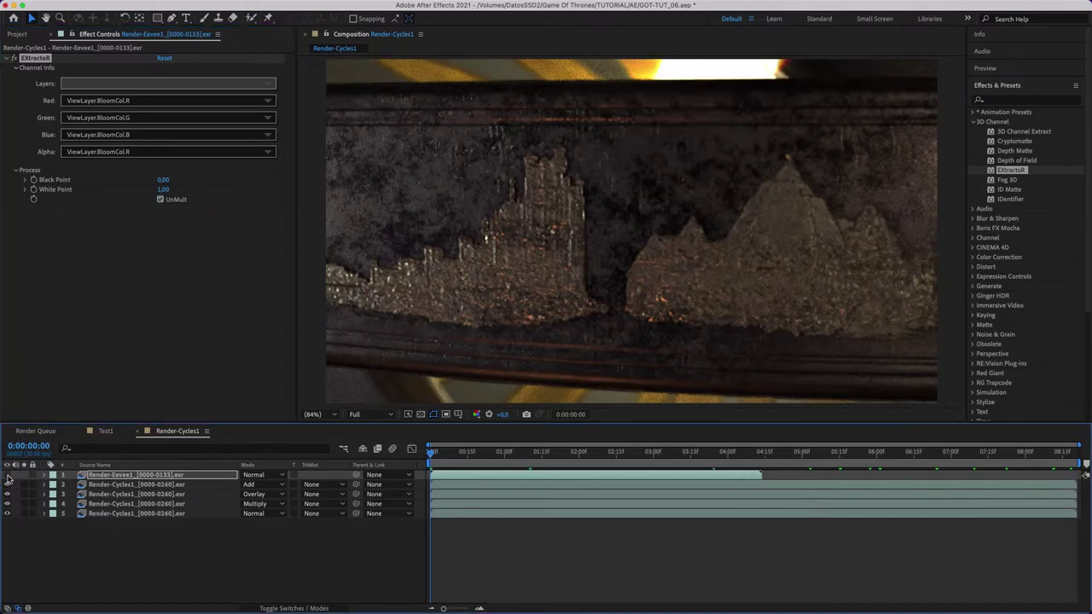
left_click(8, 476)
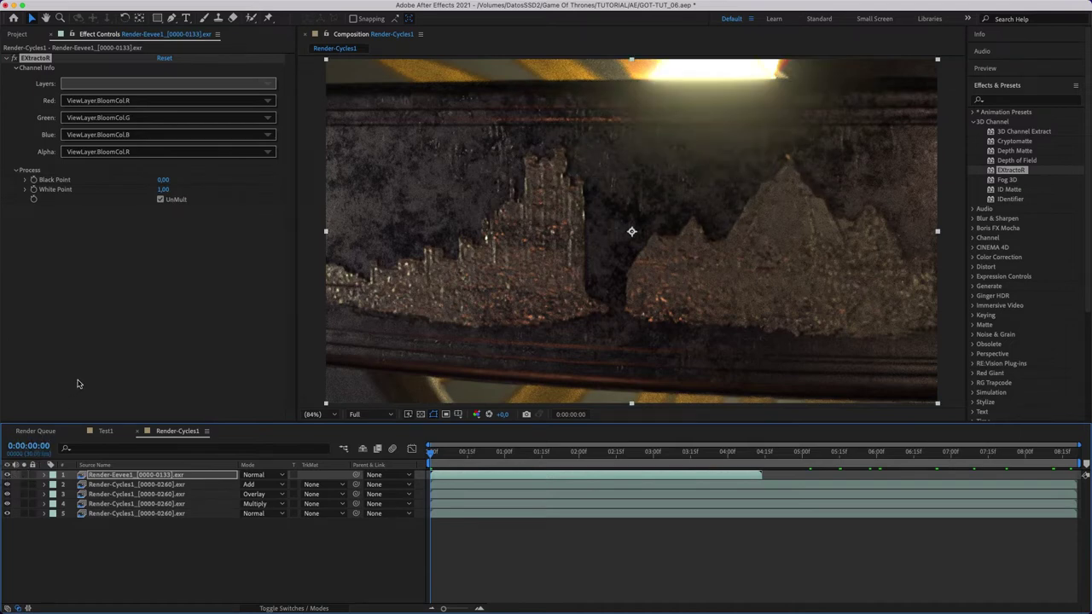
left_click(269, 391)
Run the TUTORIAL/Camera.001.jsx script, naming the new composition Camera001.
mouse_move(51, 3)
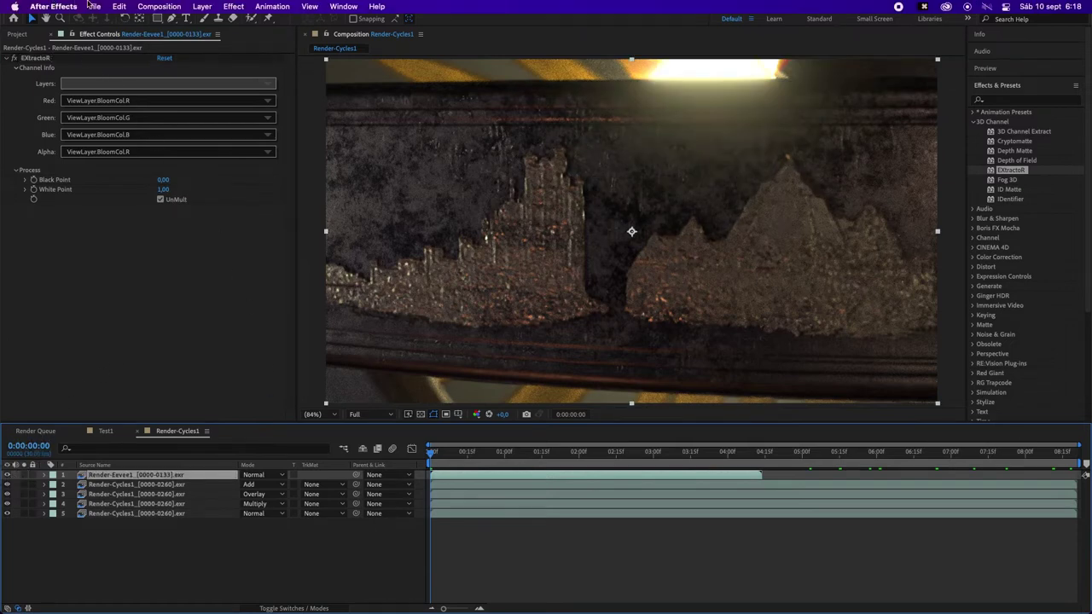
left_click(92, 6)
mouse_move(193, 304)
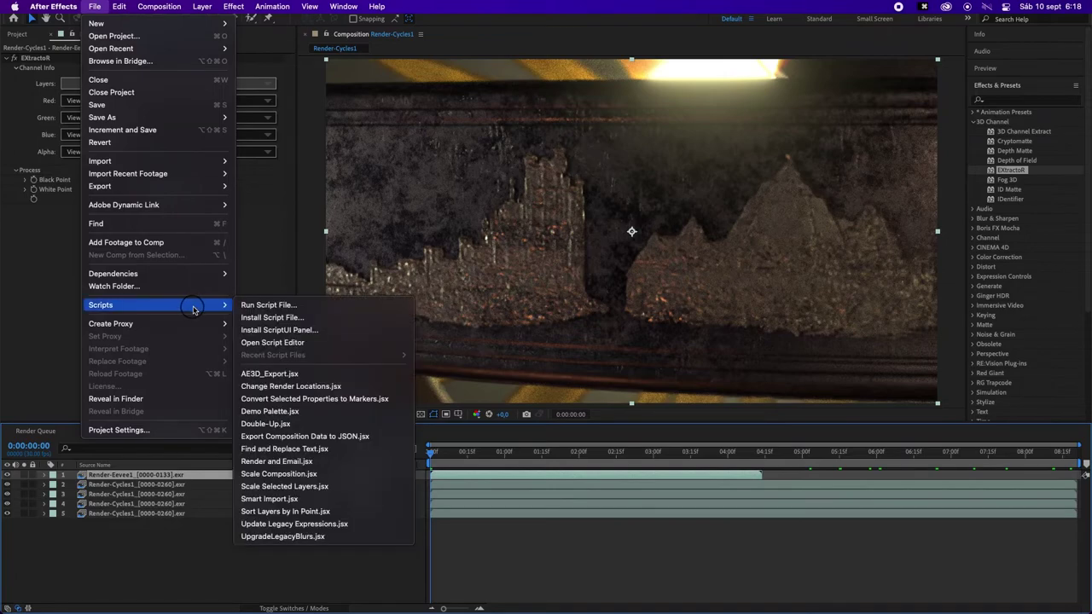
left_click(317, 307)
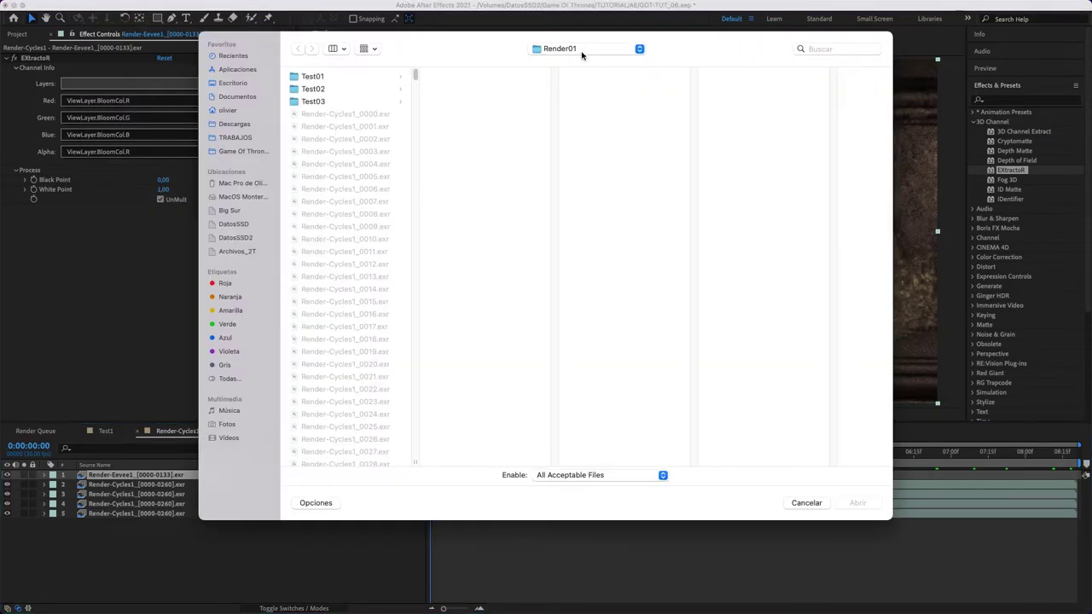
left_click(582, 52)
left_click(560, 73)
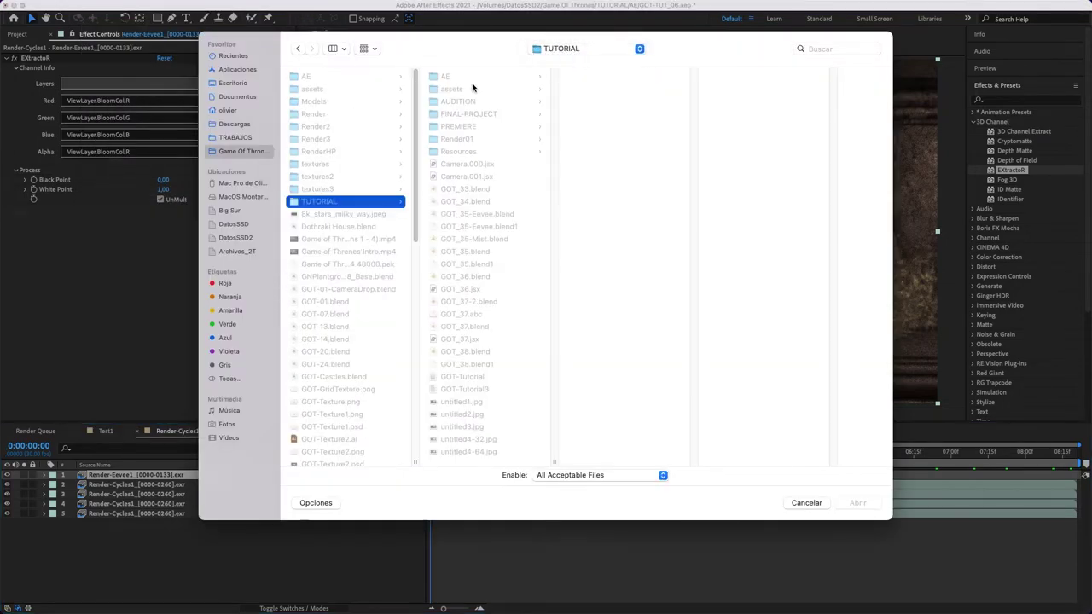
left_click(465, 177)
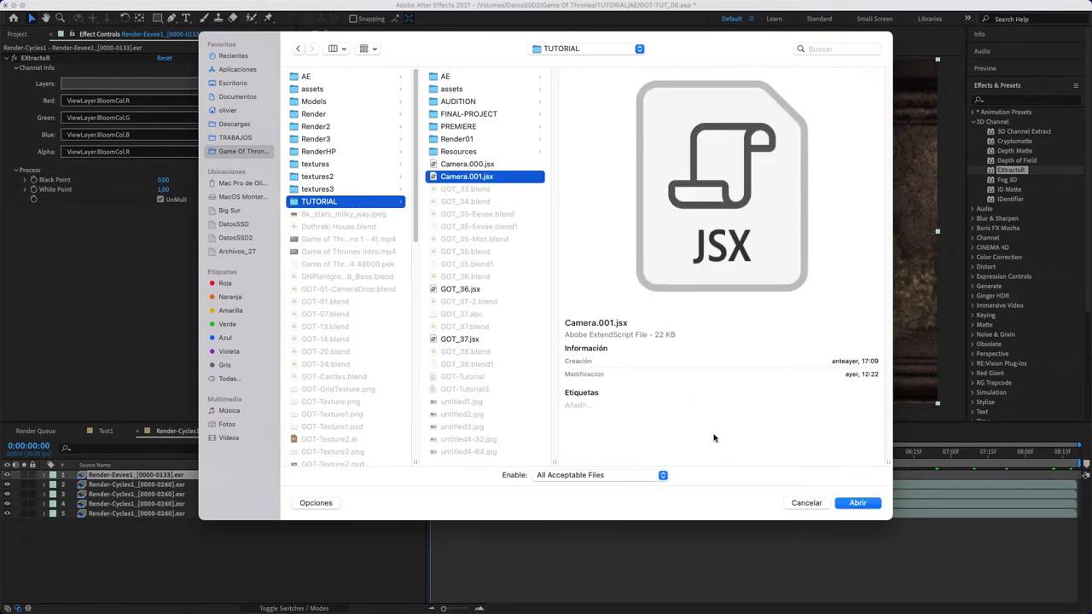
left_click(857, 502)
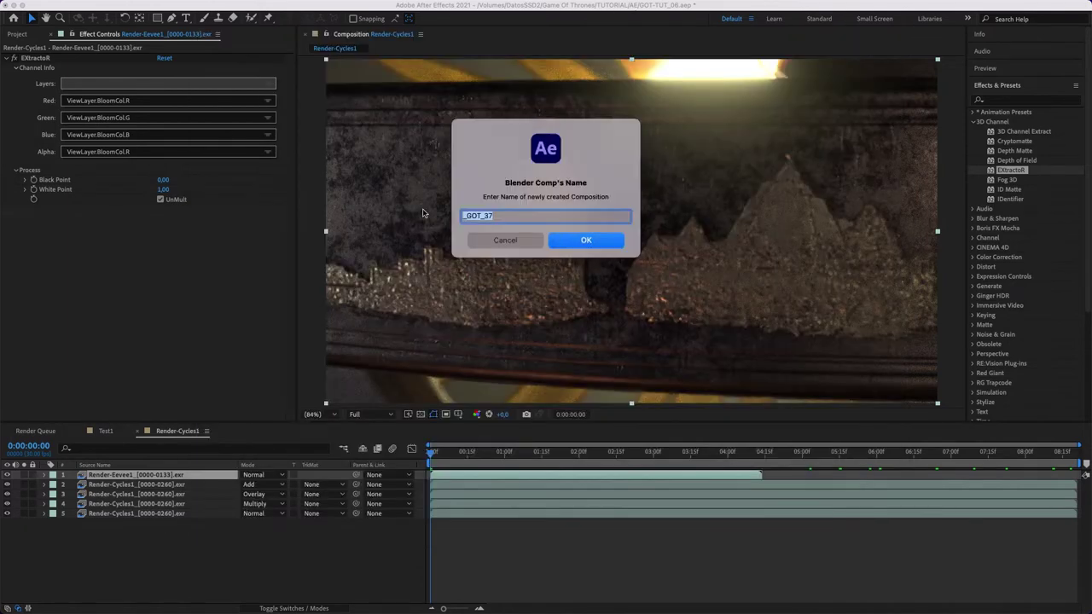
type("Camera001")
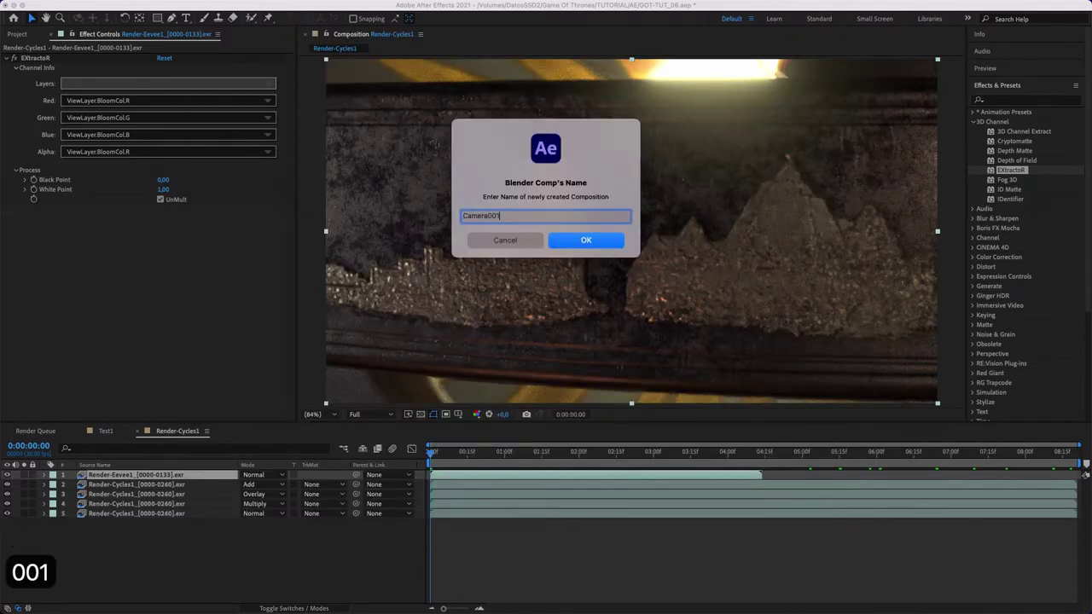
key("Return")
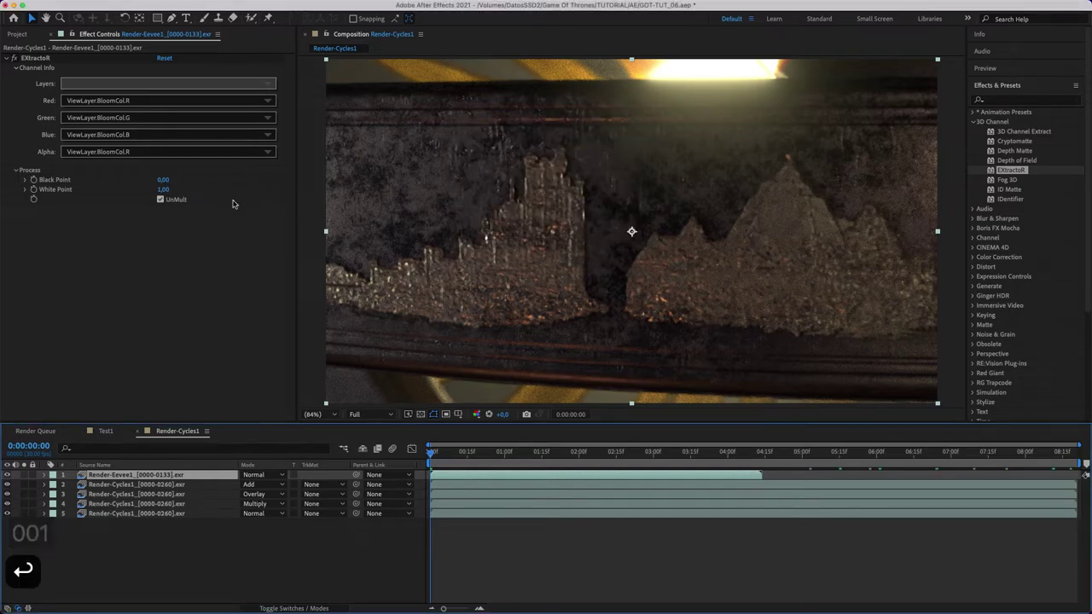
Open the Camera001 composition, copy its camera layer, and return to Render-Cycles1.
left_click(18, 34)
left_click(36, 138)
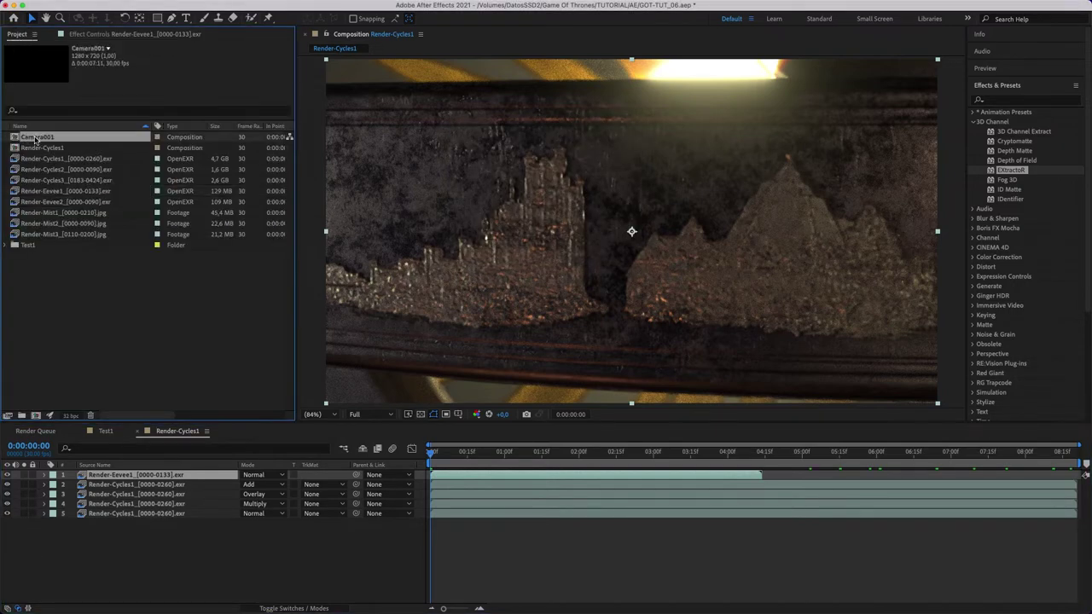
double_click(14, 138)
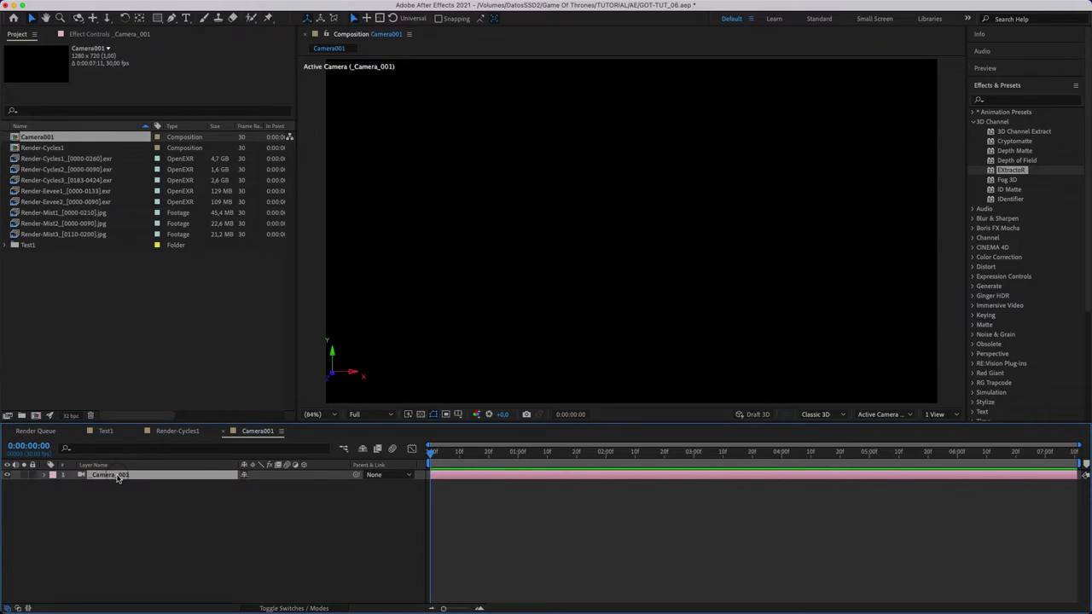
key("super+c")
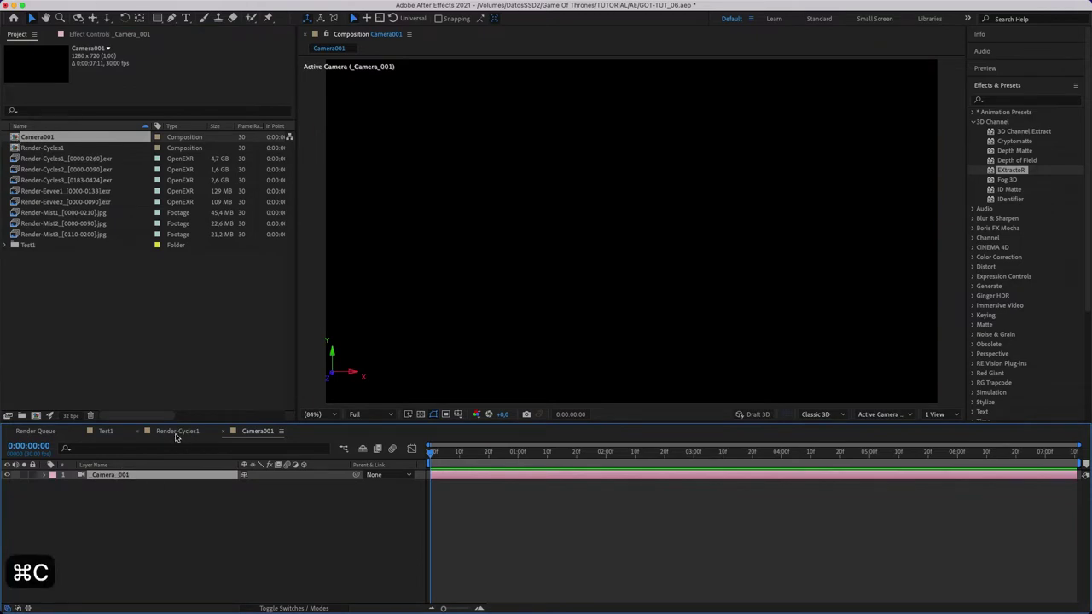
left_click(177, 432)
Paste the camera into Render-Cycles1 and add a pale-yellow FFDE9C point light.
key("super+v")
right_click(111, 552)
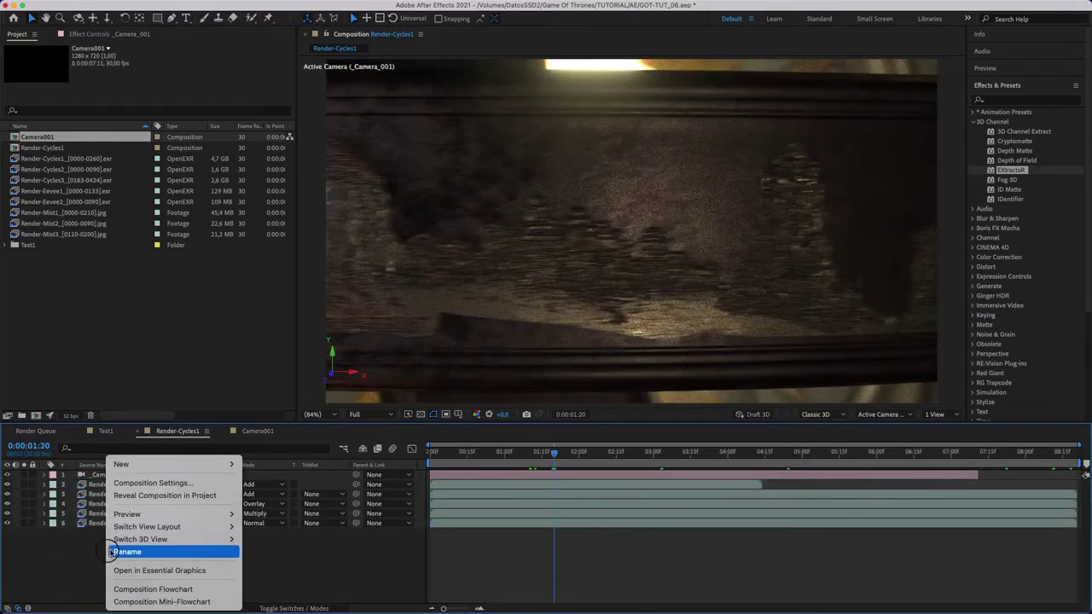
mouse_move(232, 463)
left_click(278, 512)
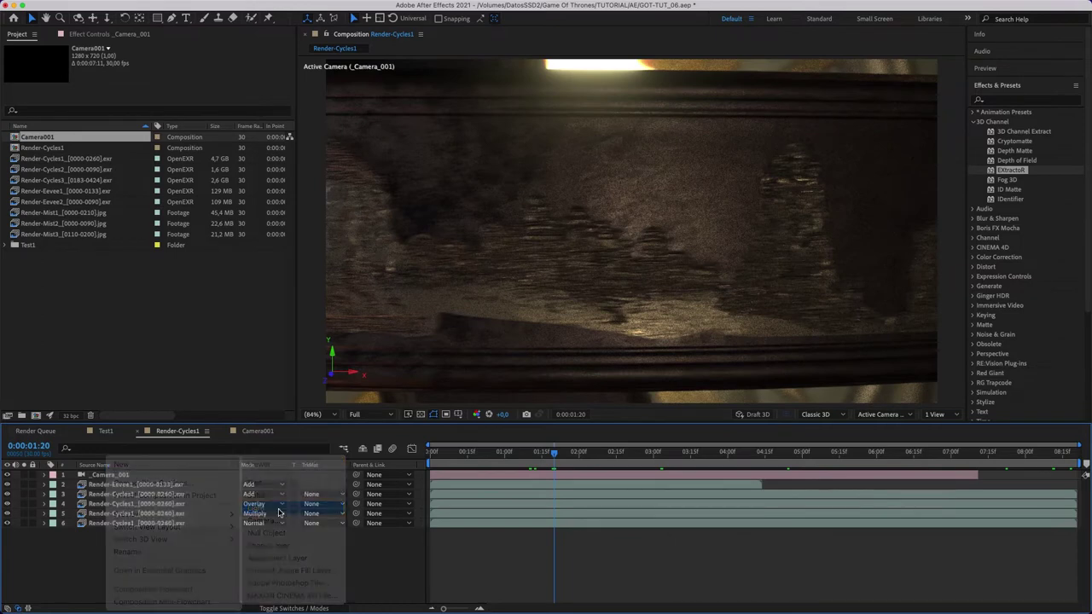
left_click(552, 206)
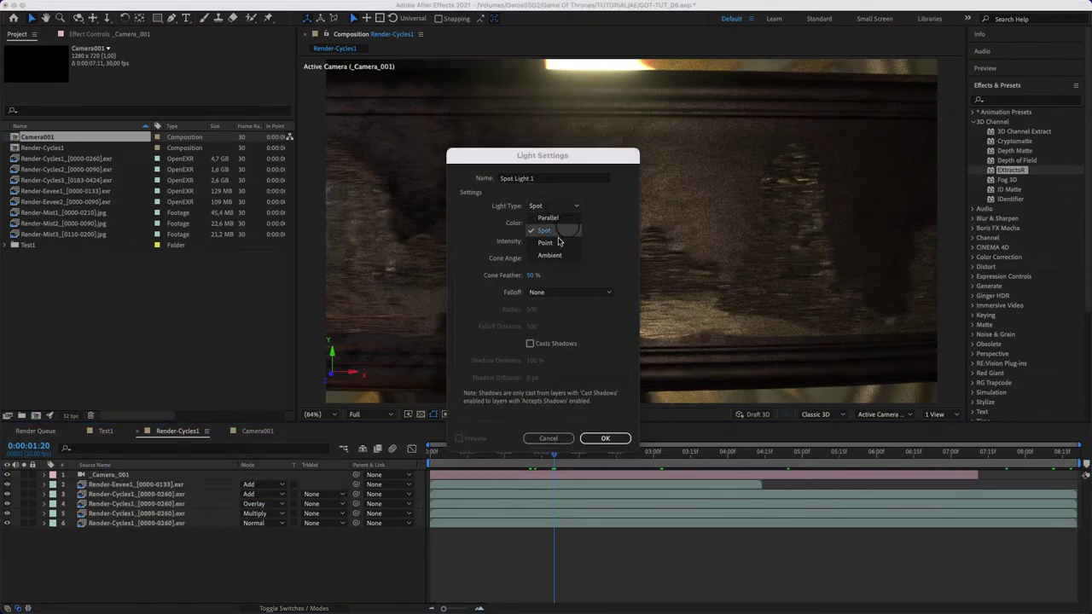
left_click(537, 215)
left_click(536, 223)
left_click(289, 326)
left_click(185, 198)
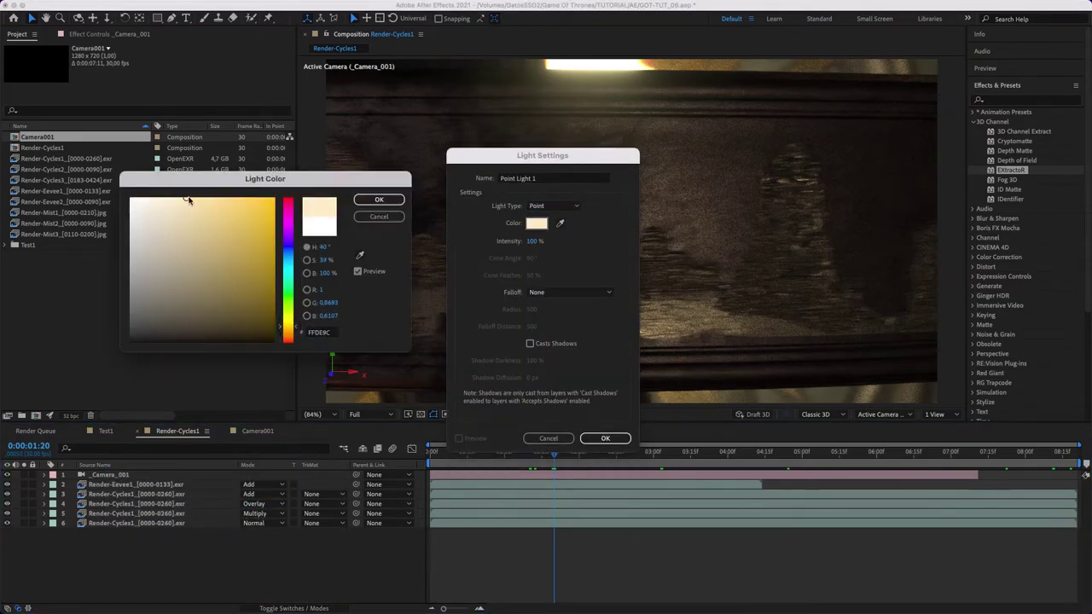
left_click_drag(294, 328, 295, 323)
left_click(379, 199)
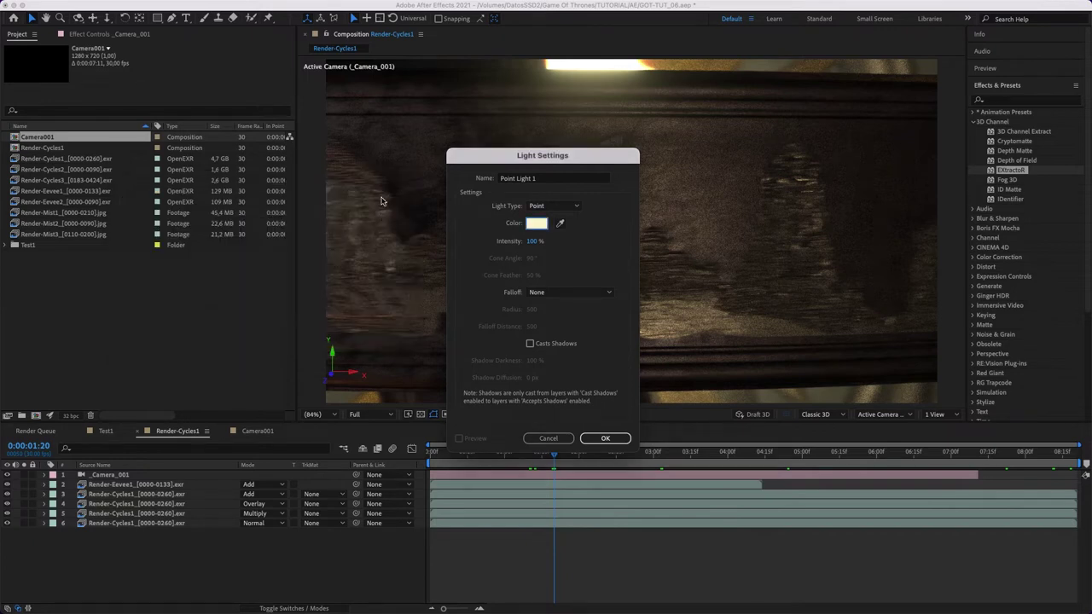
left_click(603, 439)
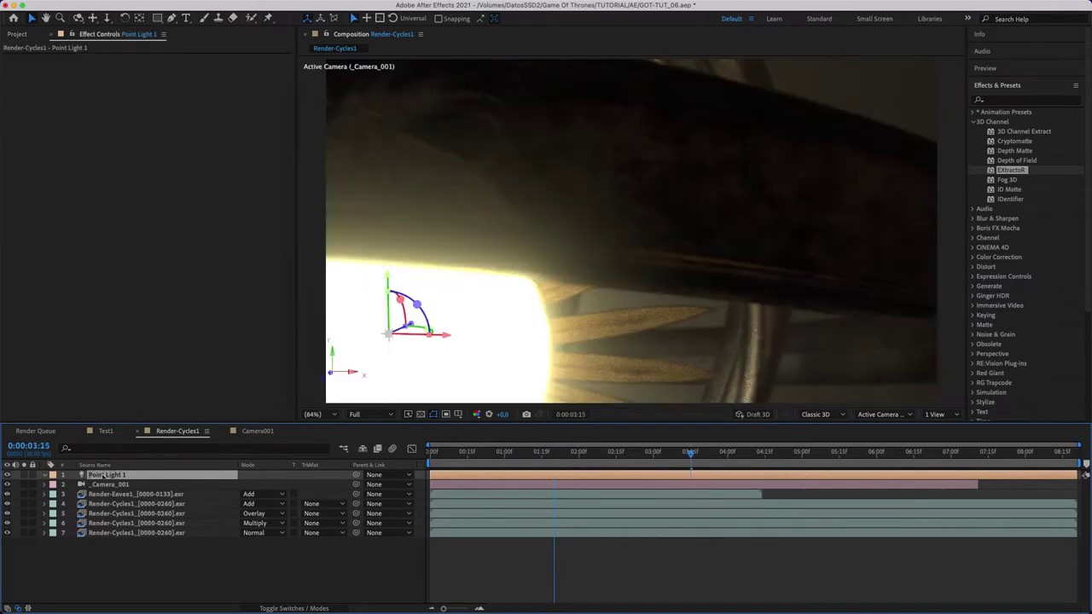
Rename the new light layer to Shine.
double_click(106, 475)
type("Shine")
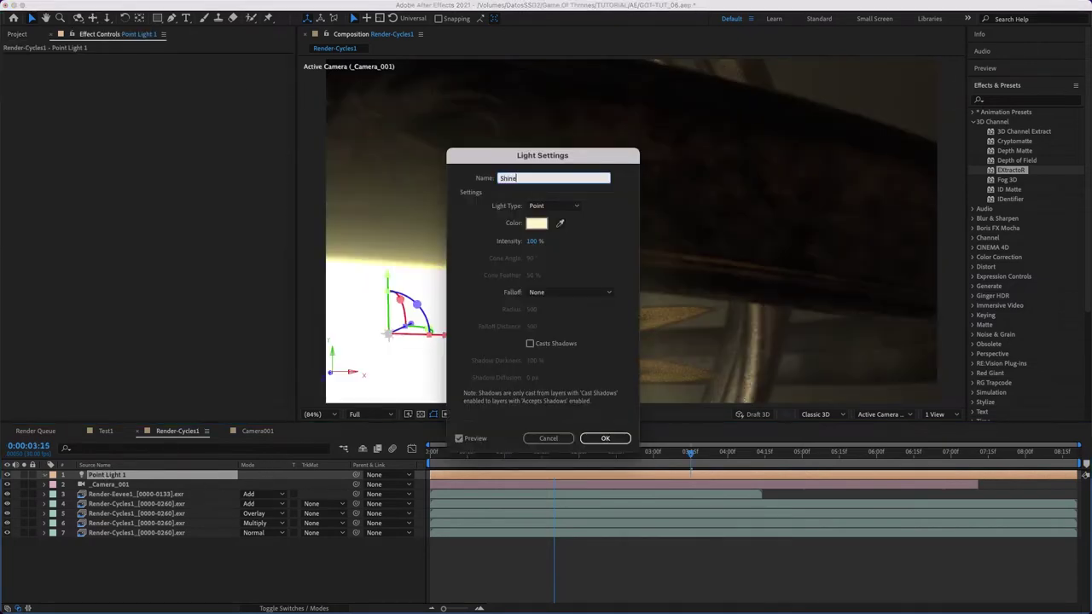
key("Return")
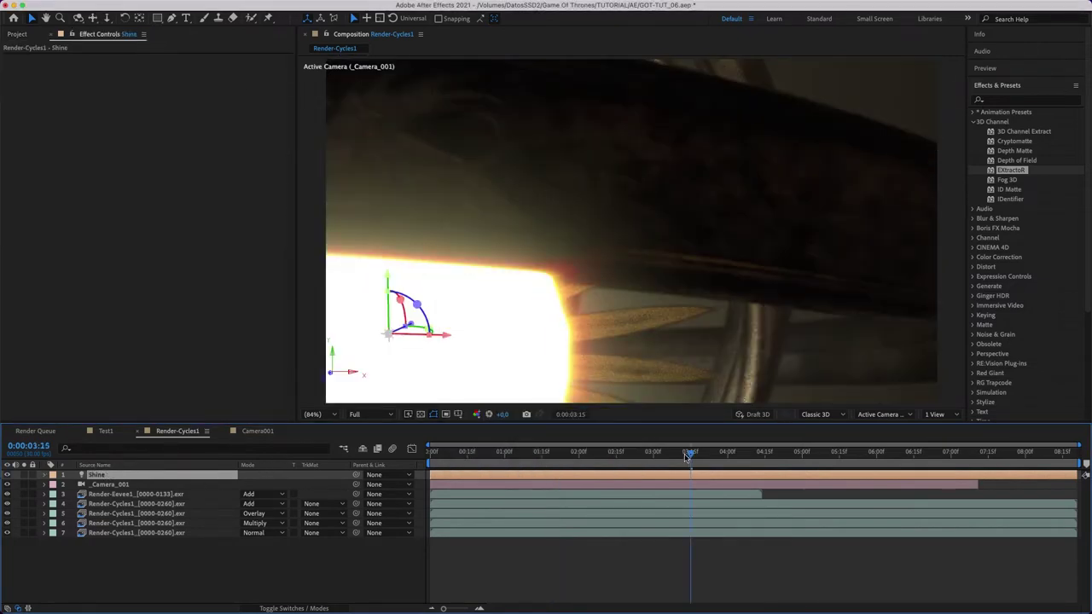
left_click_drag(687, 456, 600, 452)
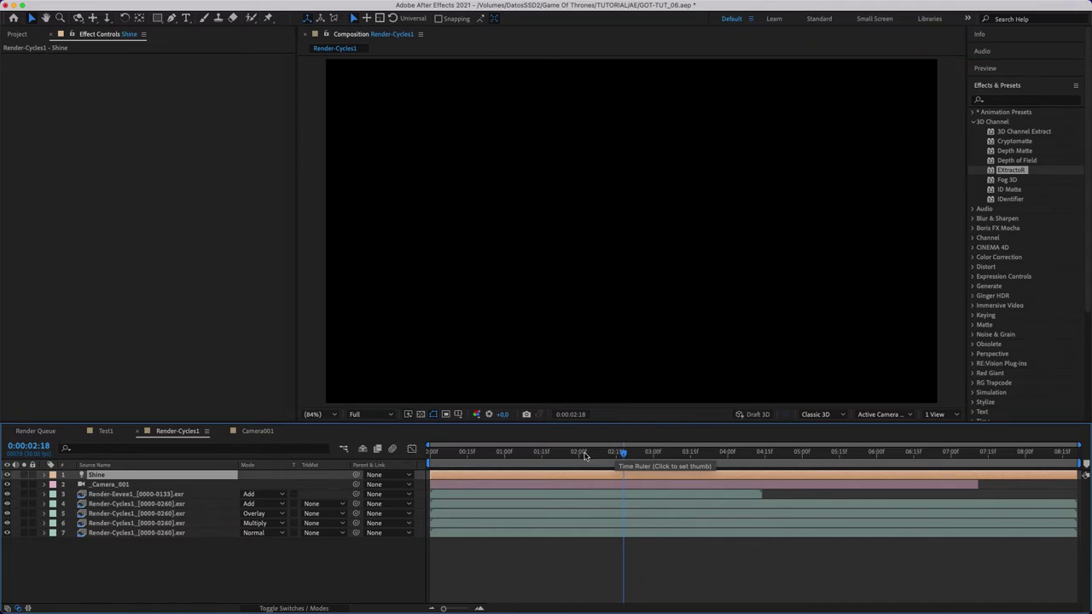
Set the Eevee bloom layer's blending mode to Normal.
left_click_drag(585, 457, 545, 455)
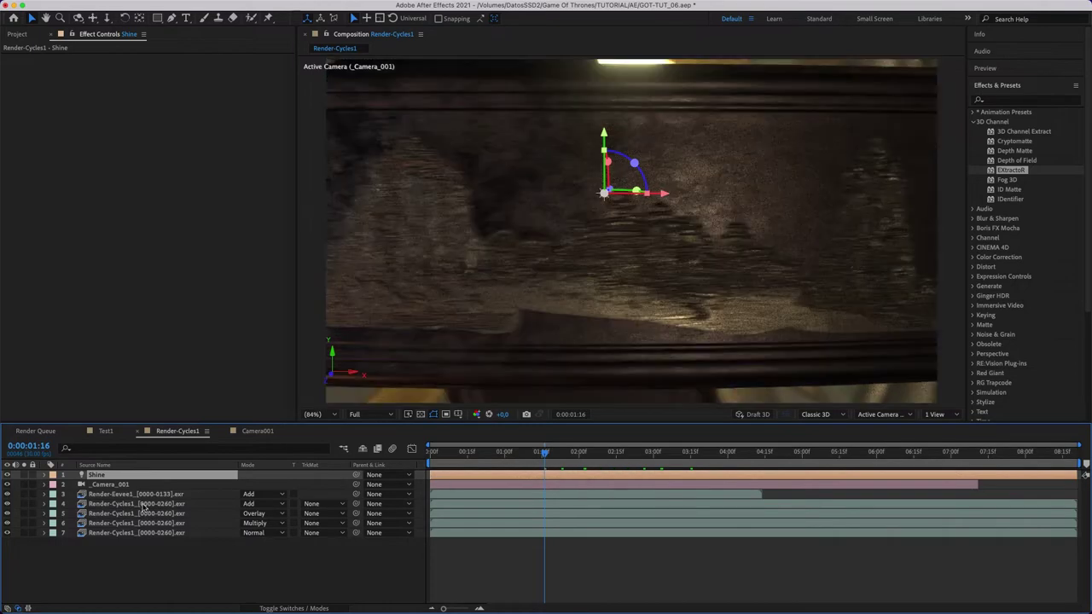
left_click(113, 494)
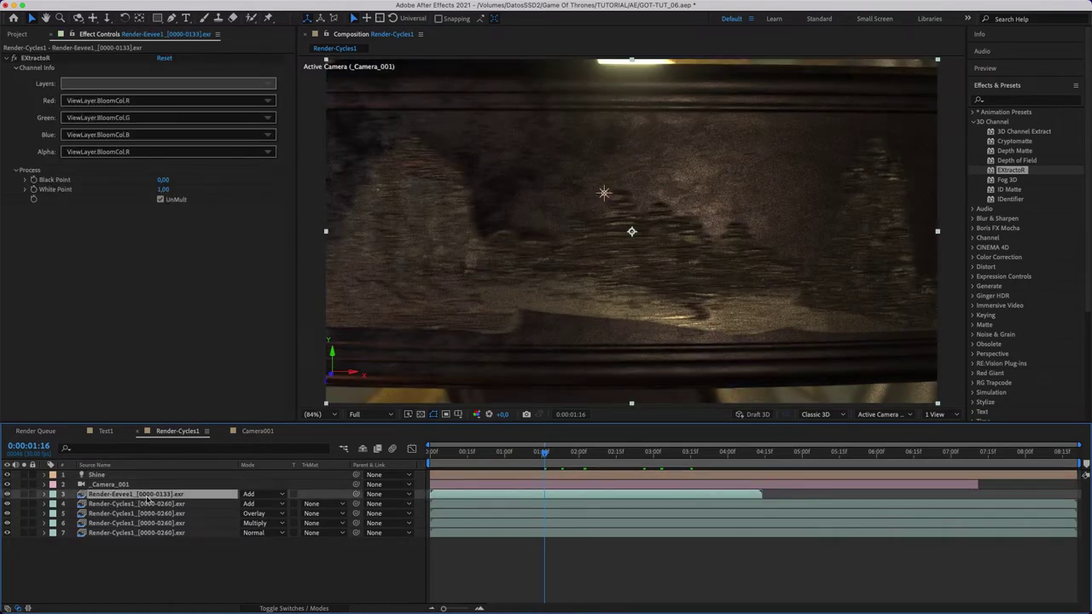
left_click(255, 494)
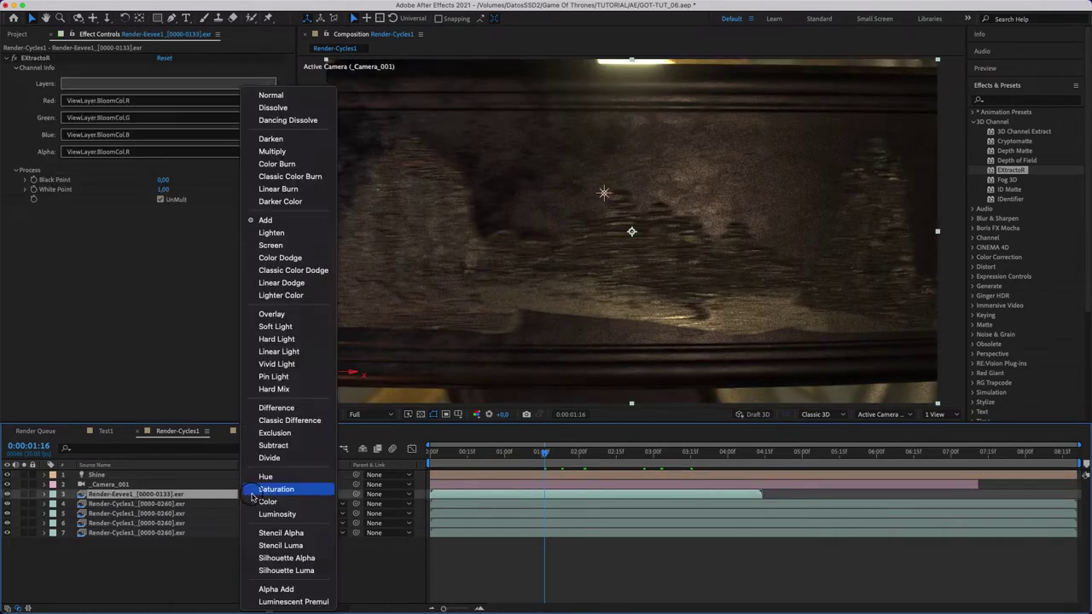
left_click(300, 98)
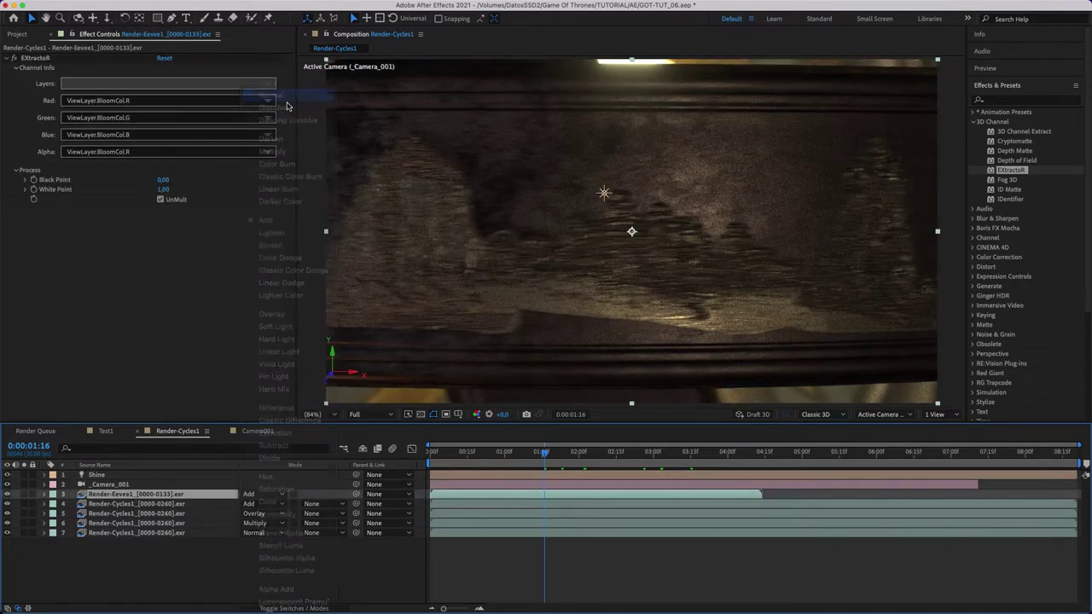
Pre-compose the Eevee bloom layer with all attributes moved into a new comp named Render-Eevee1.
right_click(124, 500)
left_click(159, 544)
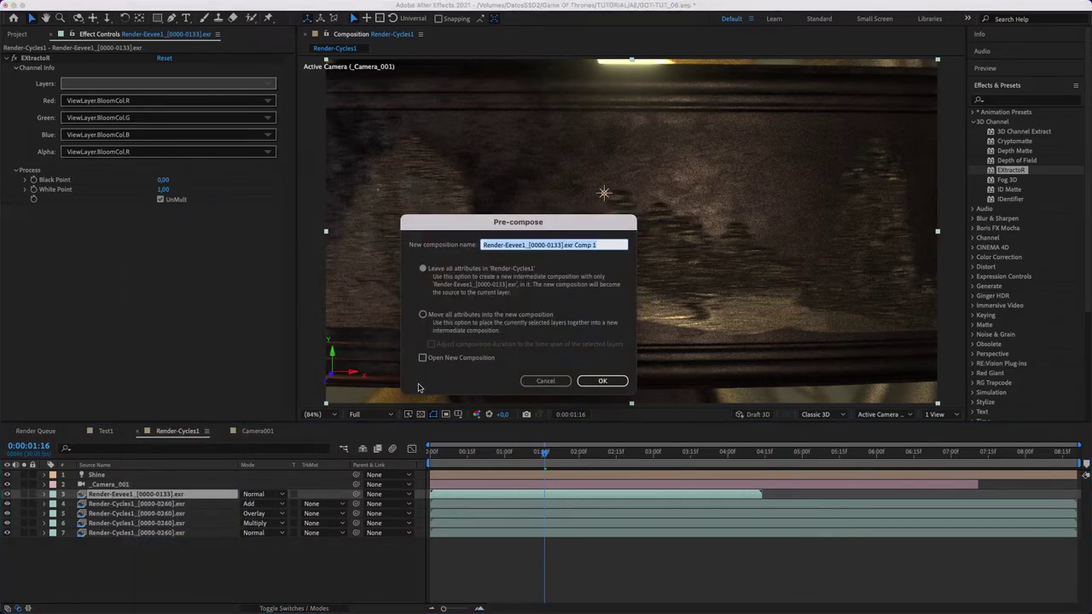
left_click(423, 314)
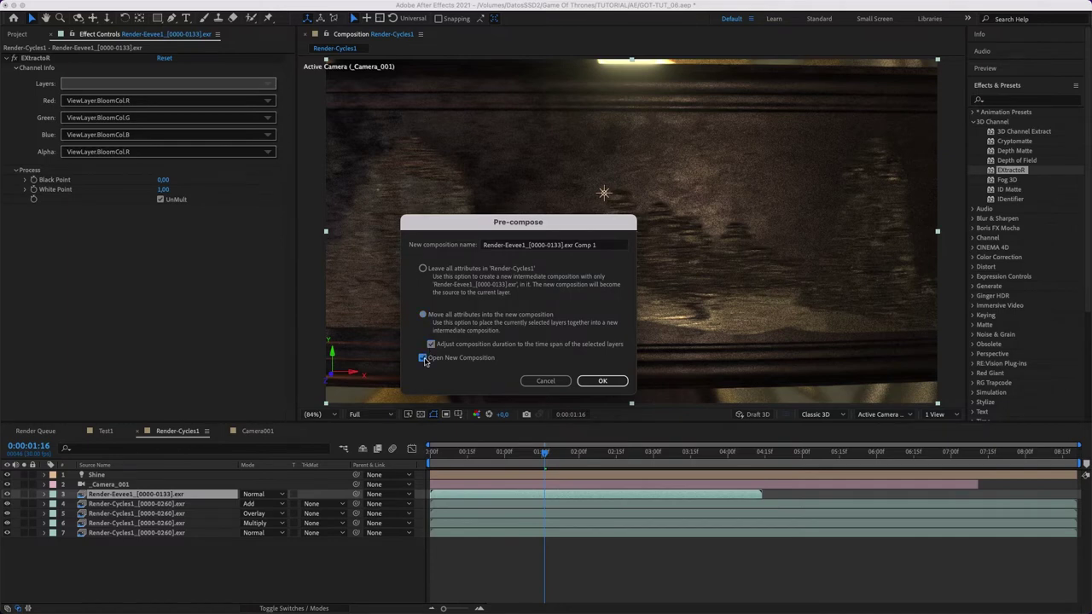
left_click(530, 246)
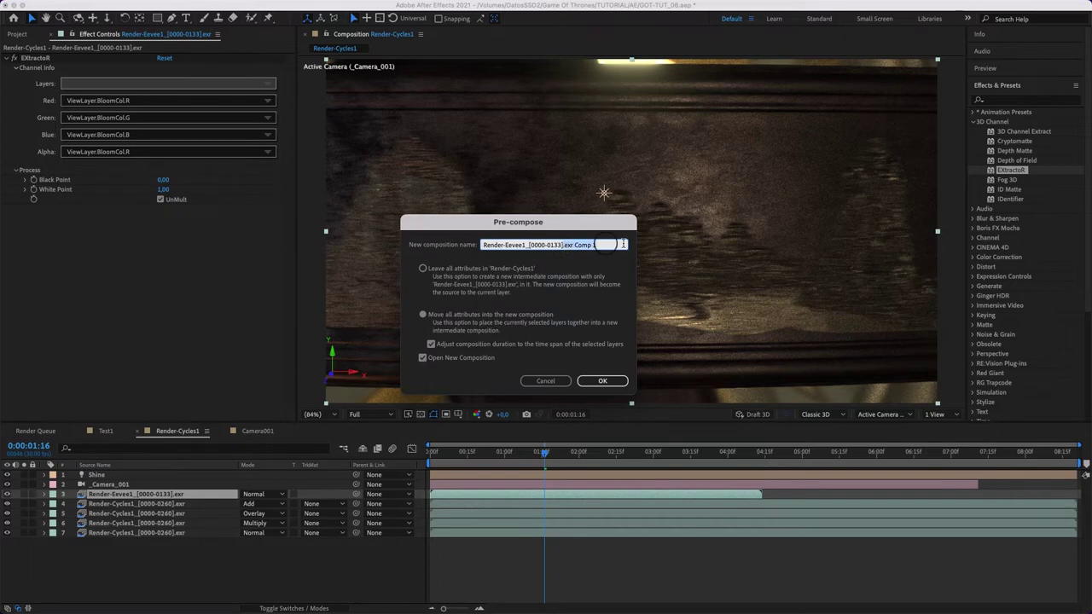
key("BackSpace")
key("BackSpace")
key("BackSpace")
key("BackSpace")
key("BackSpace")
key("BackSpace")
key("BackSpace")
key("Return")
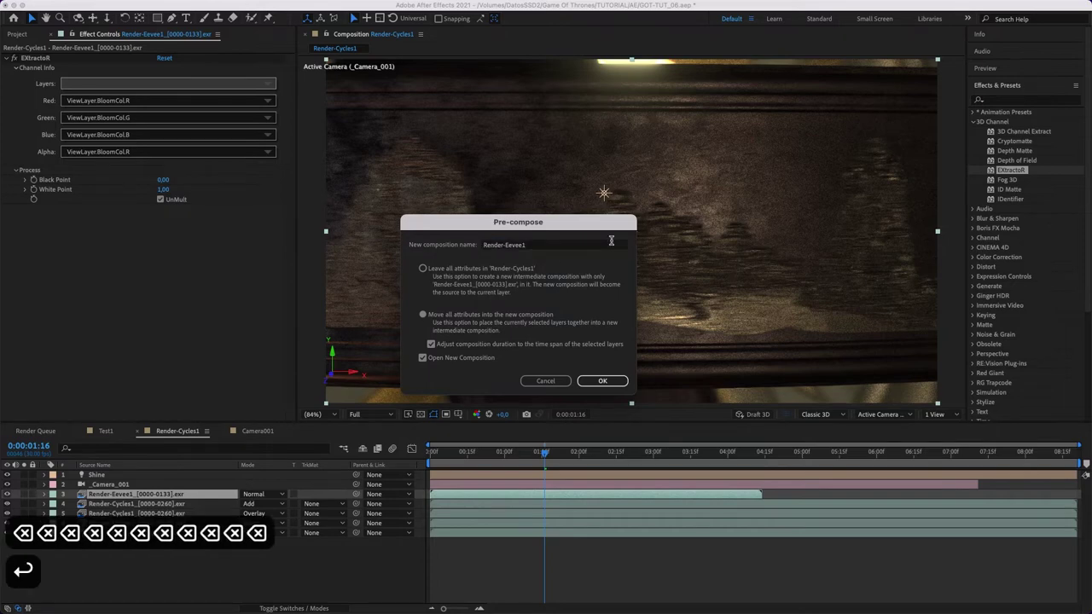
left_click(178, 478)
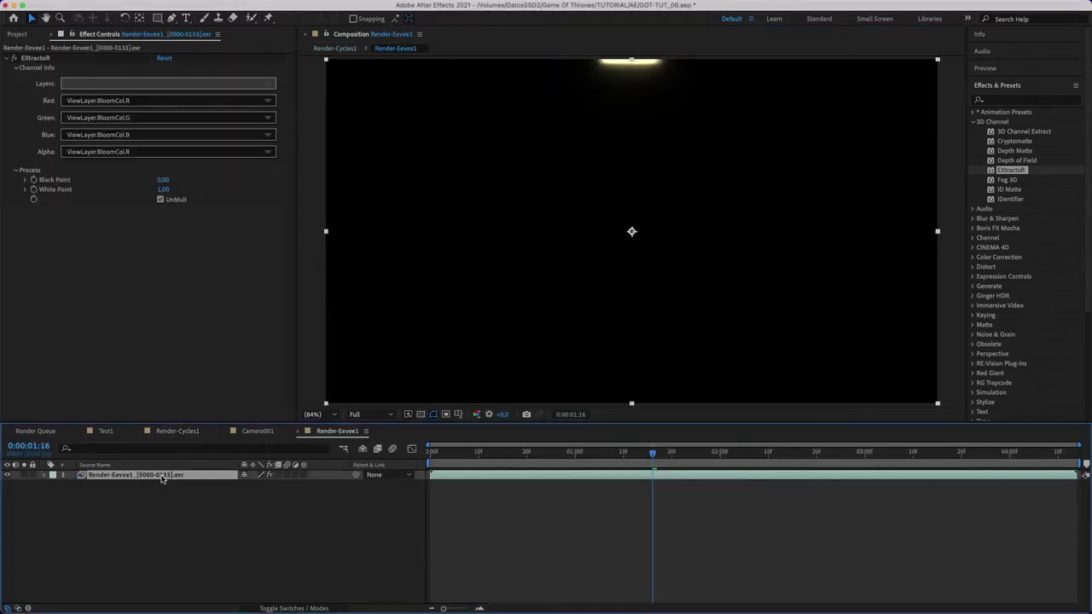
At frame 00:05, switch the layer's EXtractoR alpha to a copy of the colour channel.
left_click(488, 456)
left_click(408, 415)
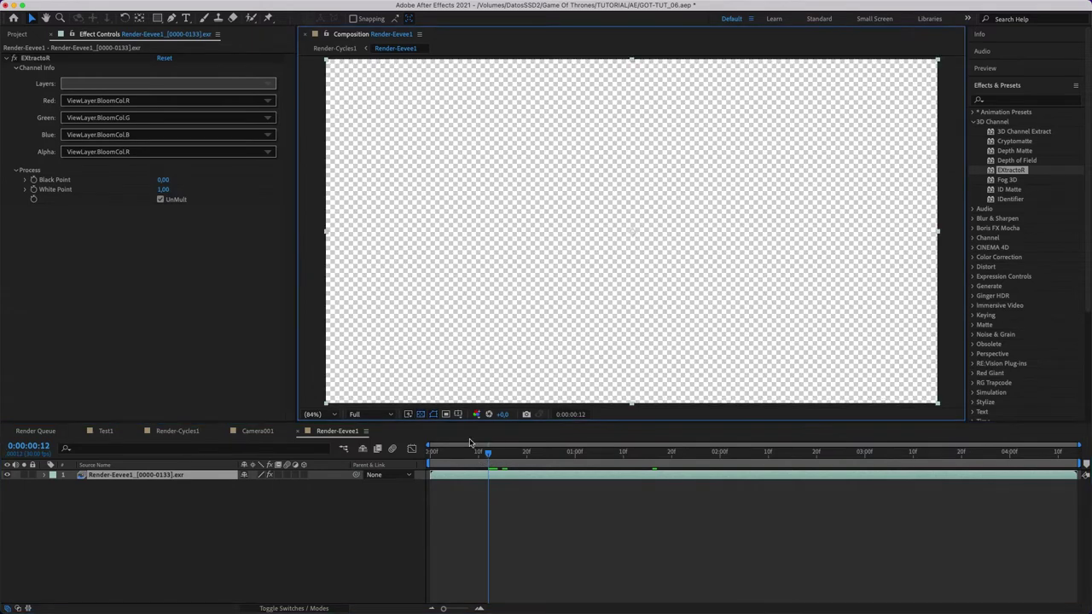
left_click_drag(488, 452, 454, 452)
left_click(187, 152)
left_click(188, 159)
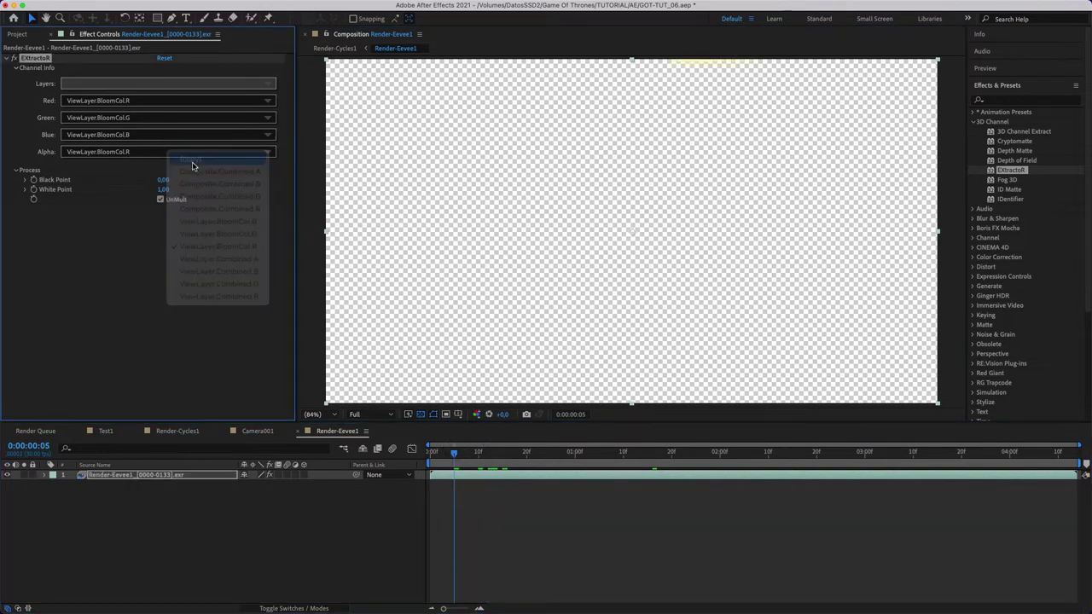
Split the bloom layer at 00:09 and 01:12, and delete the unwanted piece.
left_click(461, 453)
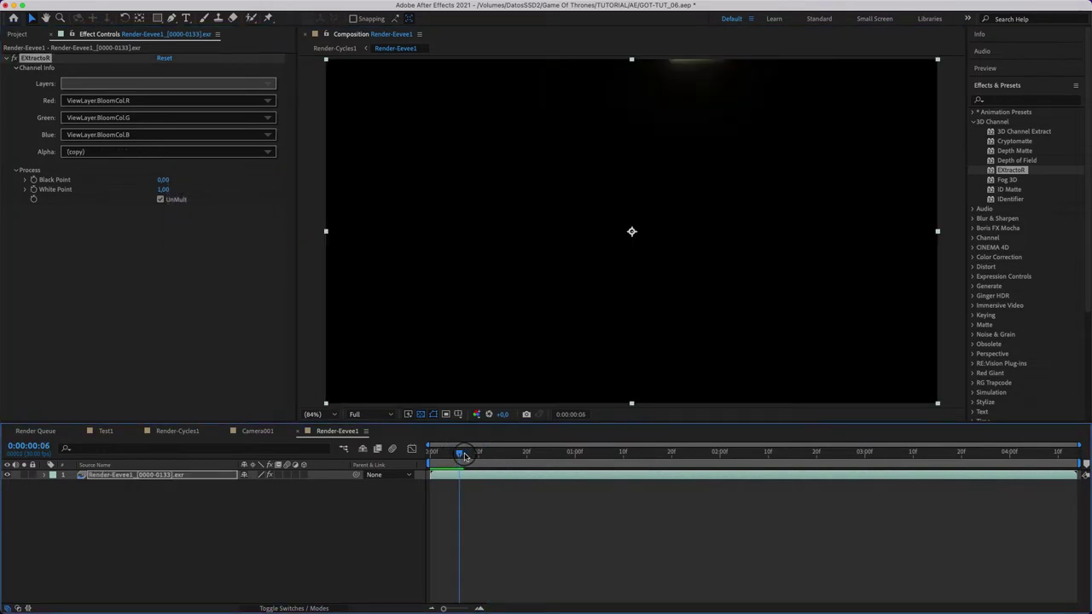
left_click_drag(464, 456, 643, 458)
key("shift+super+d")
key("Page_Up")
key("Page_Up")
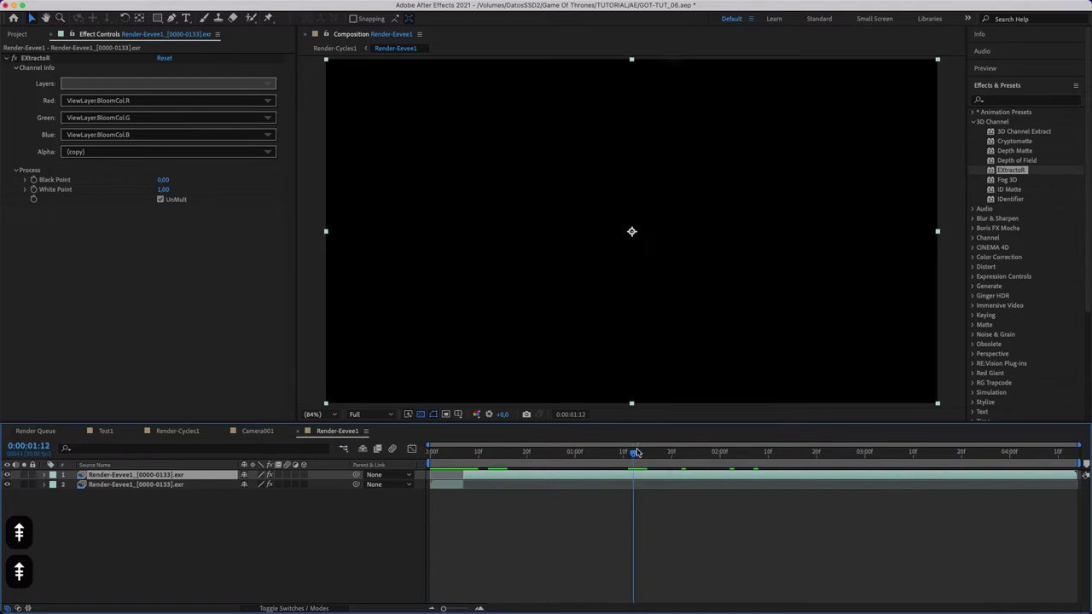
key("shift+super+d")
left_click(594, 485)
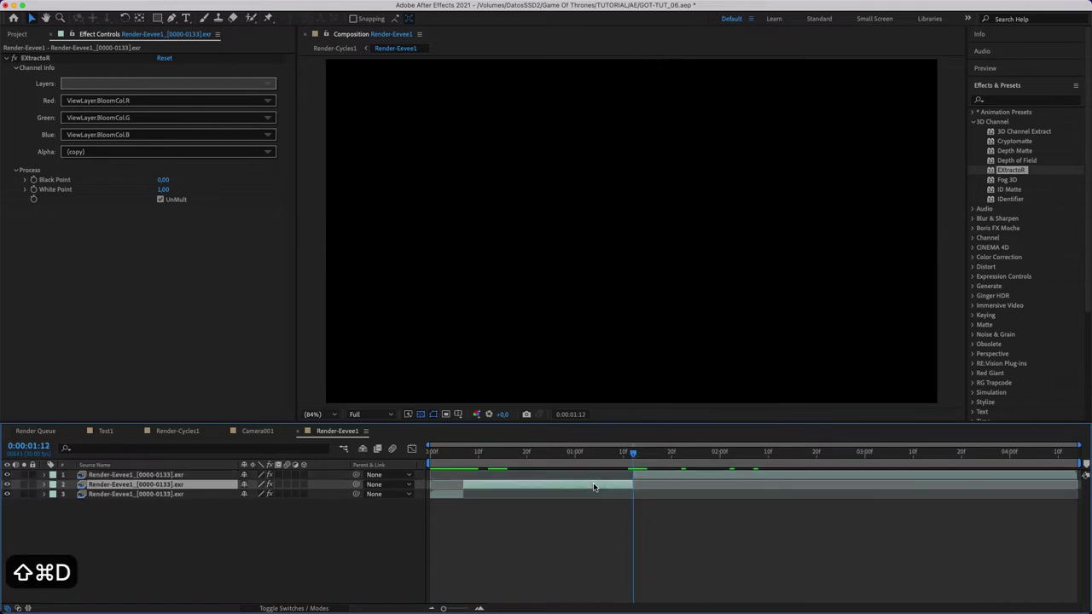
key("Delete")
Split the bloom again at 02:07 and 02:27, delete the extra piece, and check the glow at 04:06.
left_click_drag(633, 454, 866, 456)
key("ctrl+shift+d")
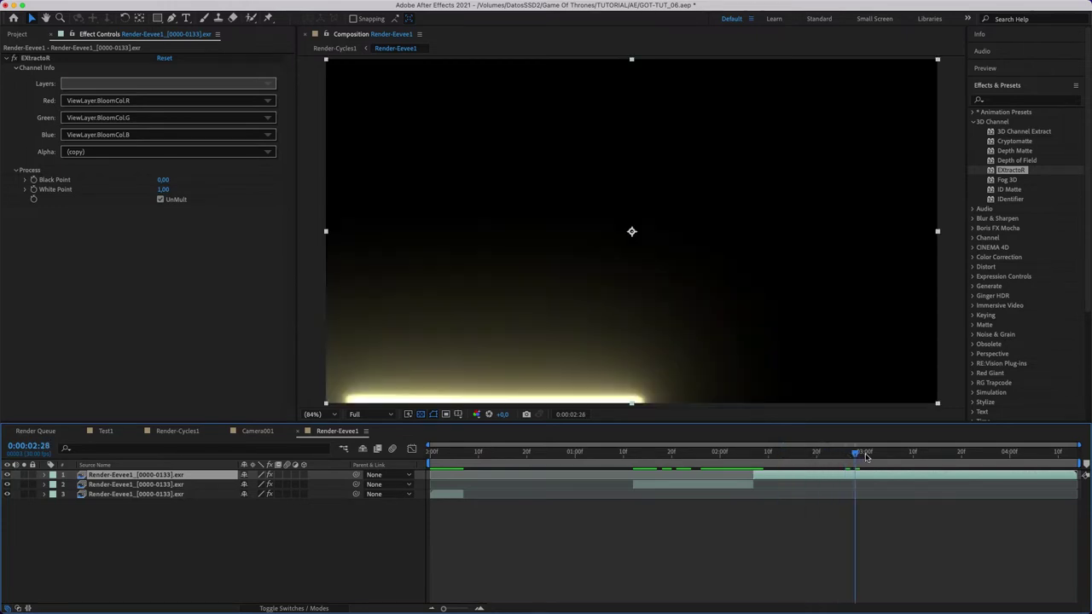
key("Page_Up")
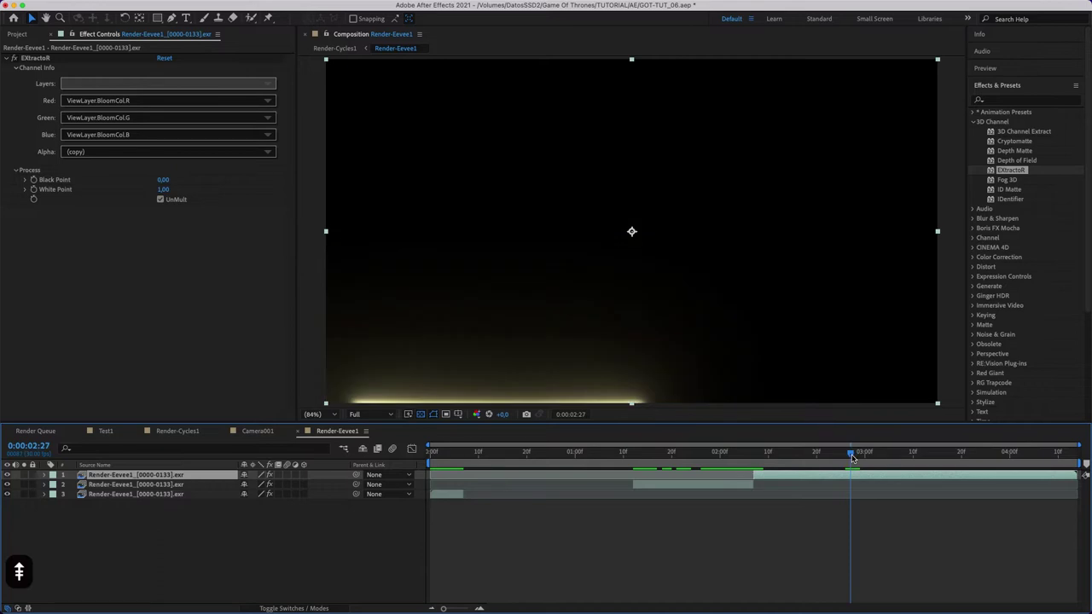
key("Page_Up")
key("Page_Up")
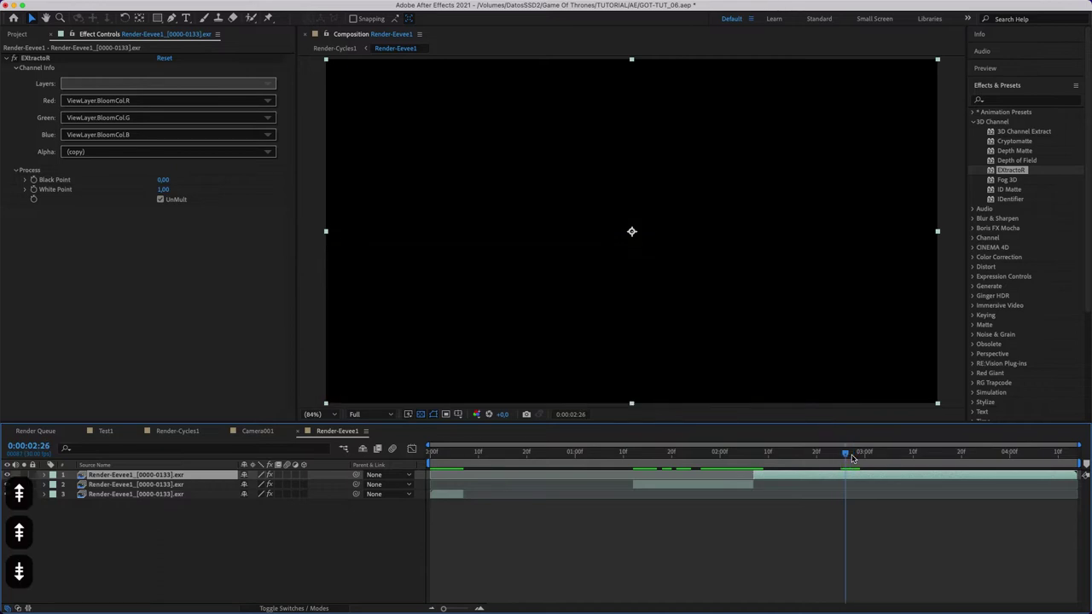
key("Page_Down")
key("shift+super+d")
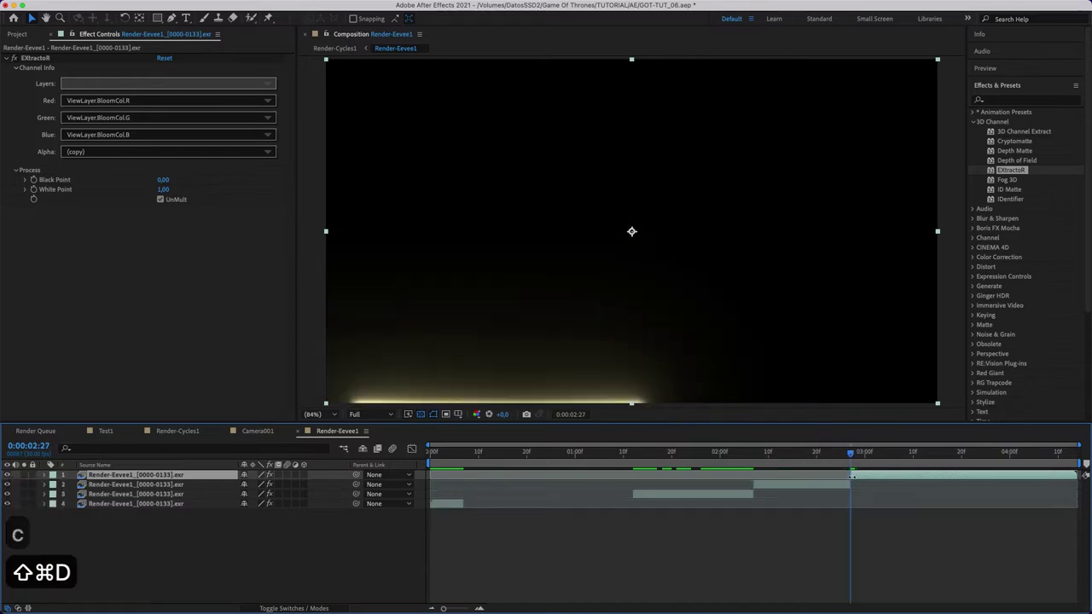
key("BackSpace")
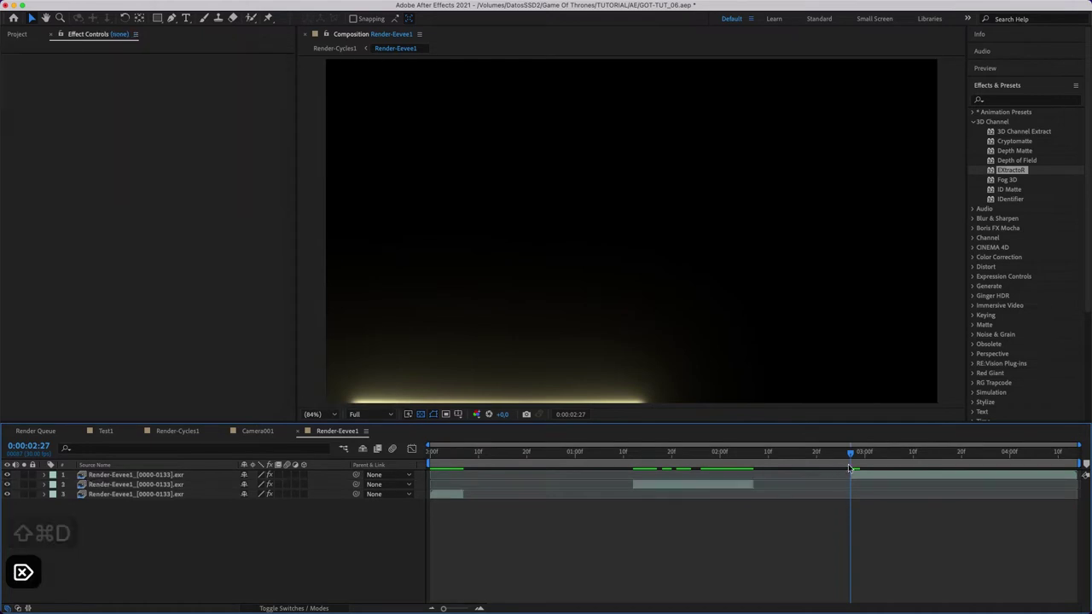
mouse_move(848, 456)
left_mouse_down()
mouse_move(1038, 454)
mouse_move(444, 465)
left_mouse_up()
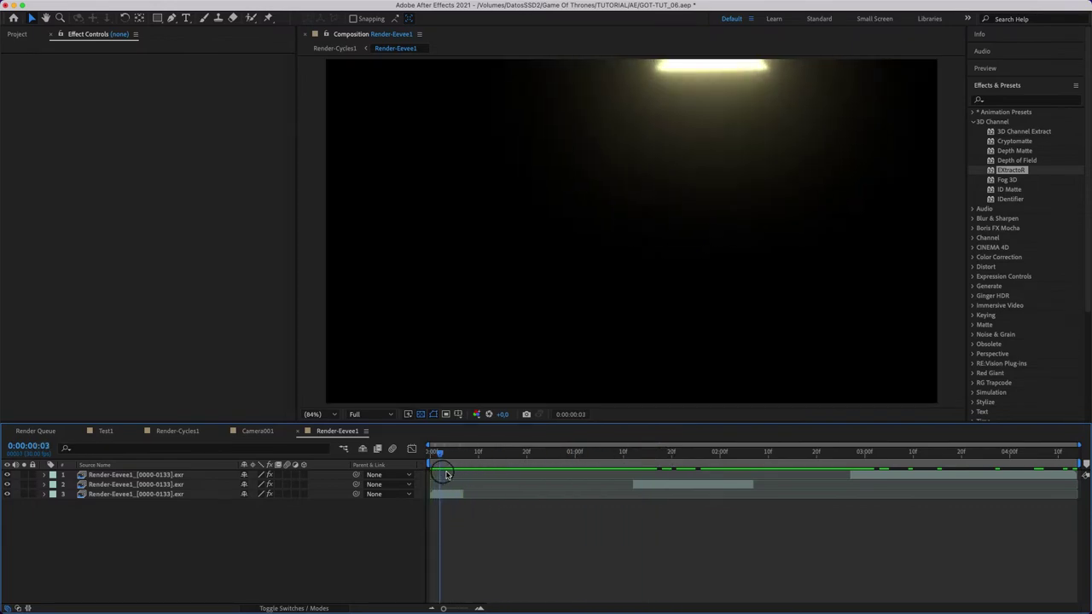
Set each bloom piece's alpha to ViewLayer.BloomCol.R, then go back to Render-Cycles1.
left_click(158, 495)
left_click(128, 152)
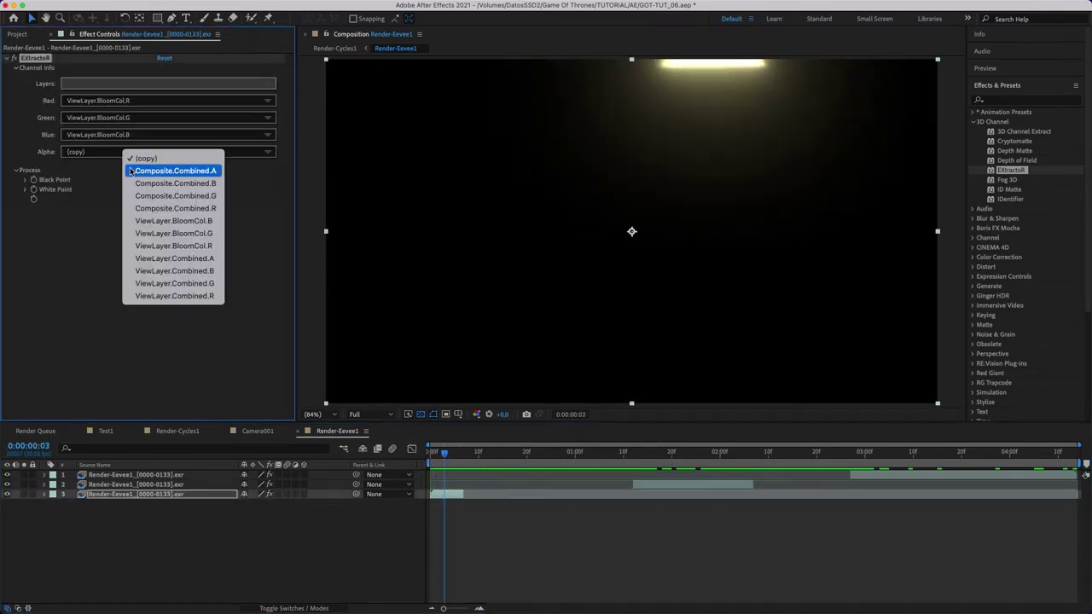
left_click(171, 245)
left_click(150, 484)
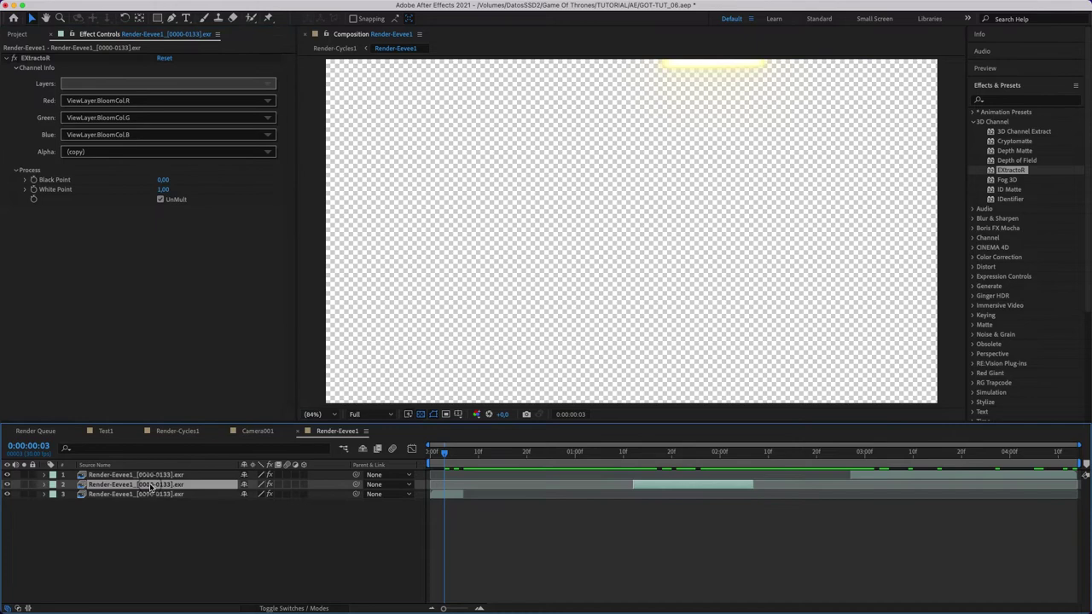
left_click(124, 152)
left_click(146, 241)
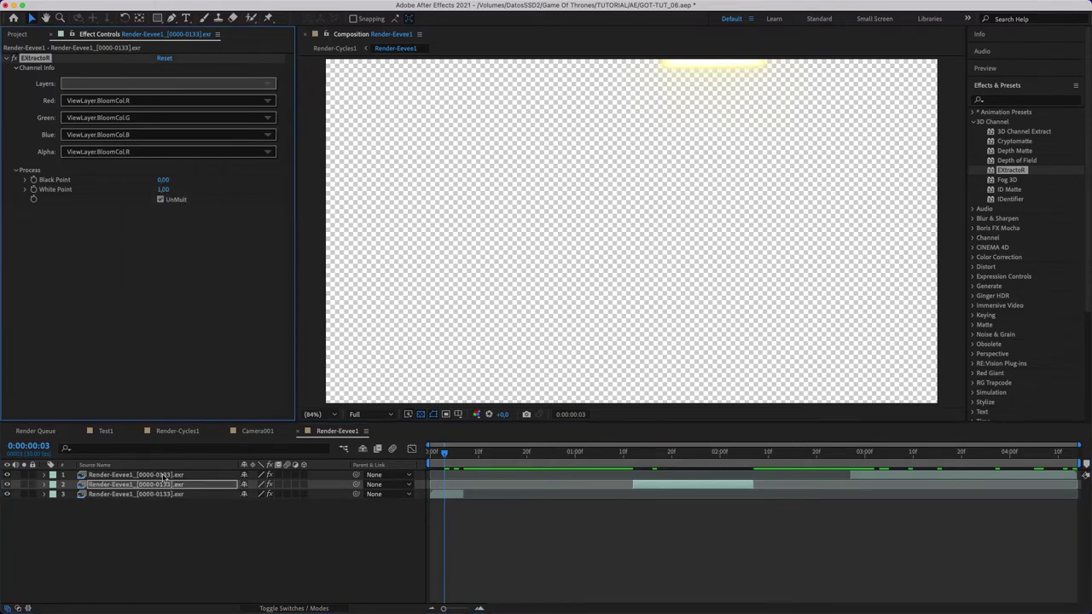
left_click(120, 152)
left_click(170, 246)
left_click_drag(541, 465, 691, 465)
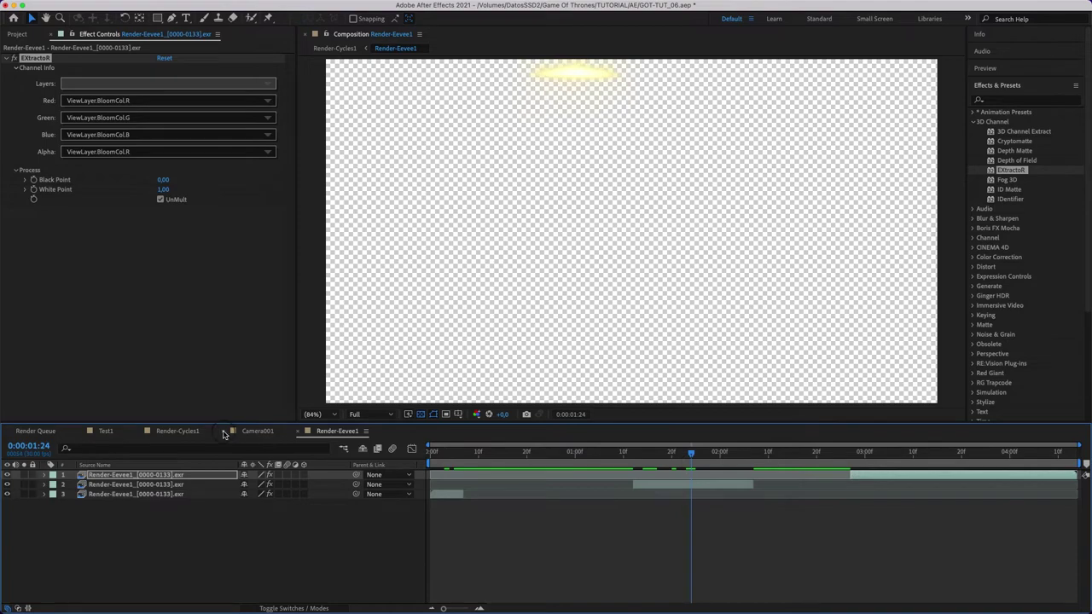
left_click(183, 435)
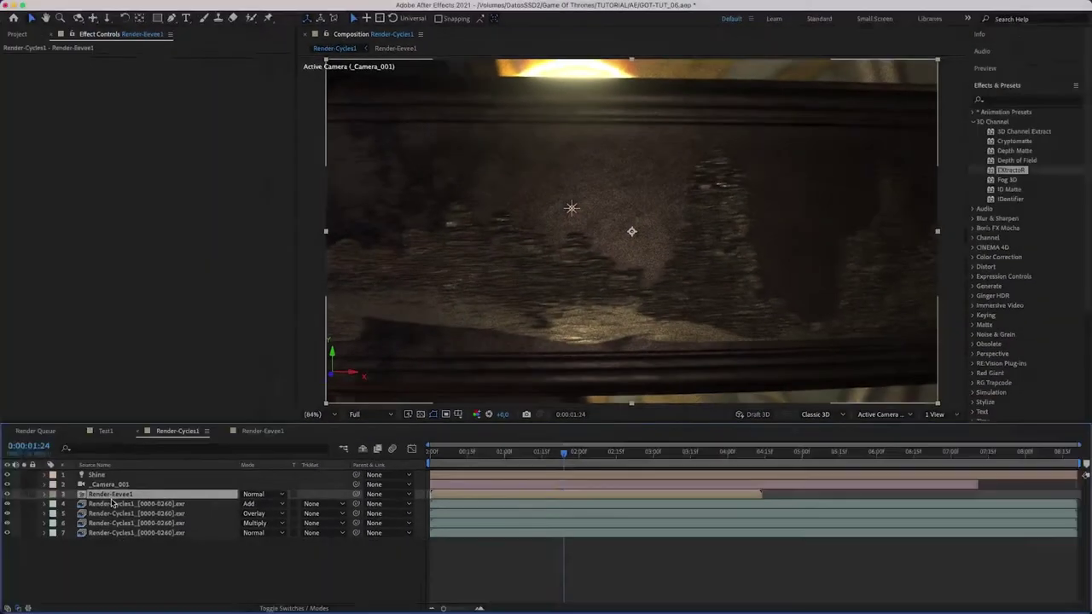
Set the Render-Eevee1 layer to Add blending and preview later frames.
left_click(290, 494)
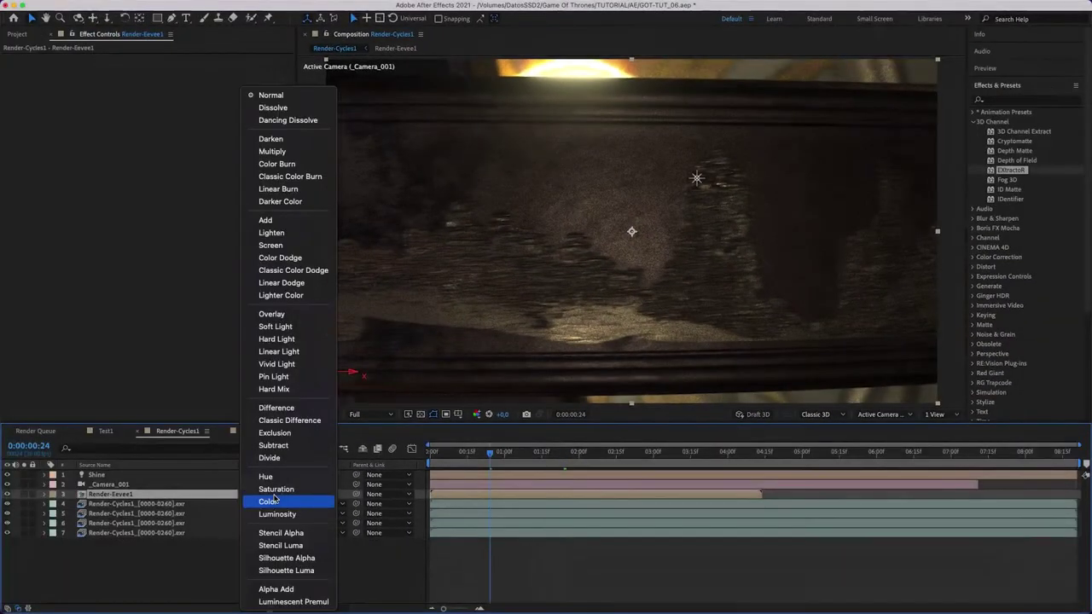
left_click(282, 222)
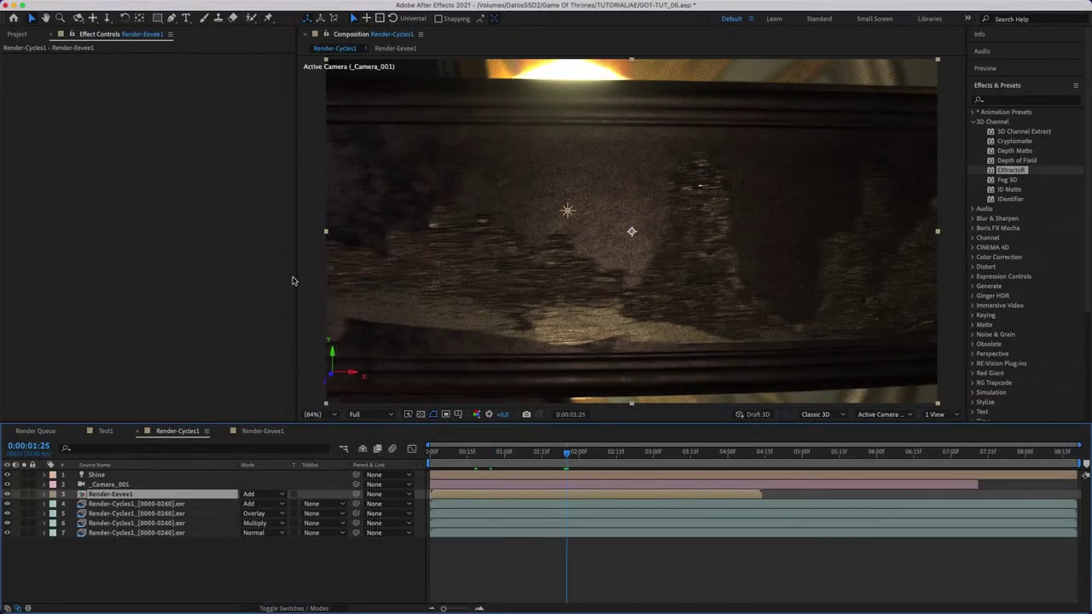
left_click_drag(567, 454, 797, 453)
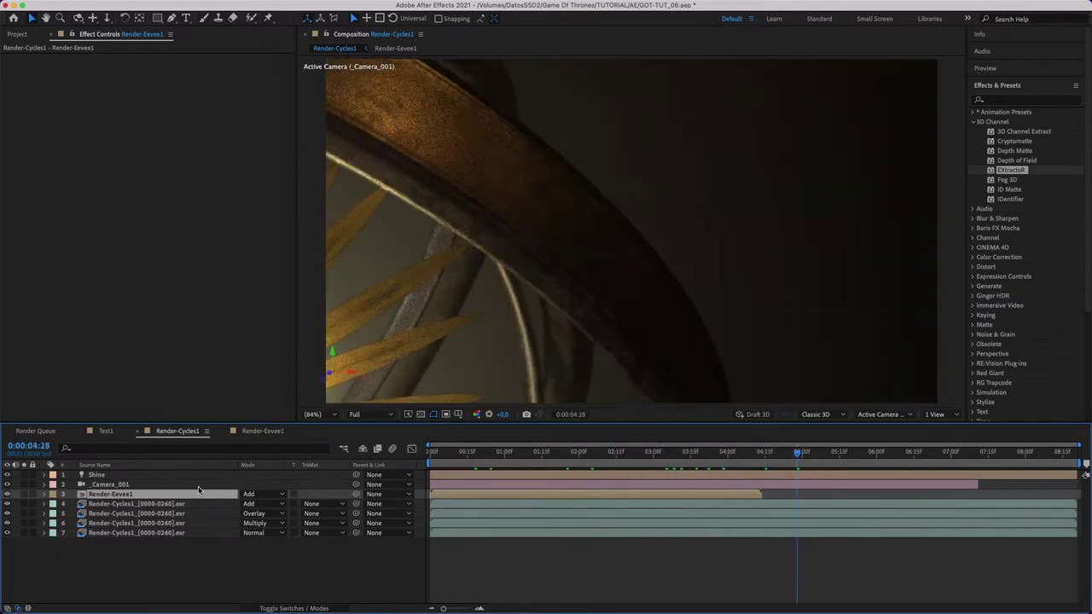
Move Shine below the camera and rename the Render-Cycles1 layer to Cycles1-Shine.
left_click_drag(97, 476, 91, 488)
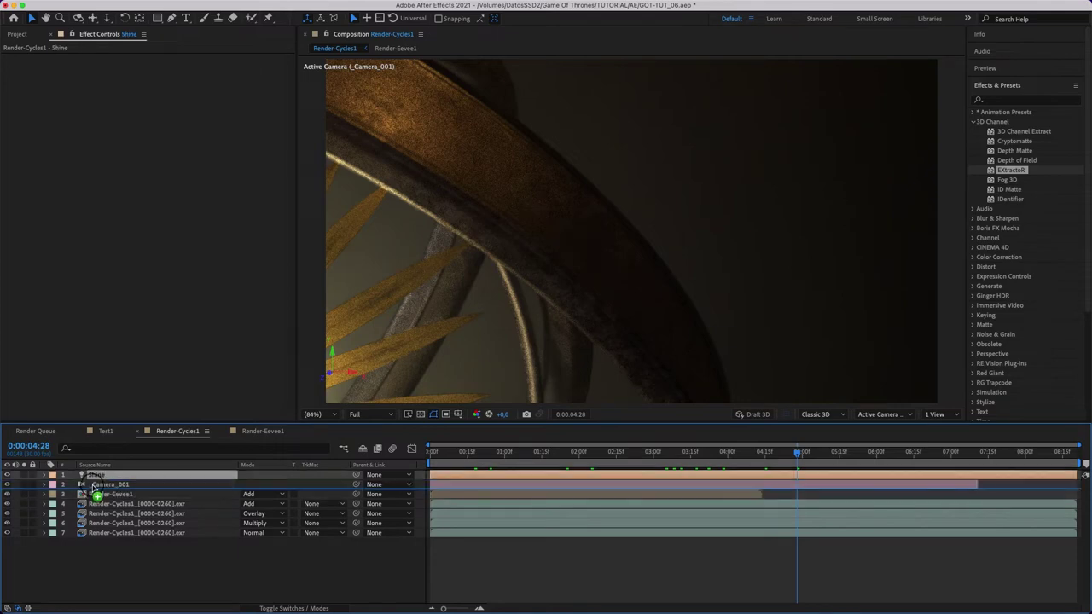
left_click(121, 505)
key("Return")
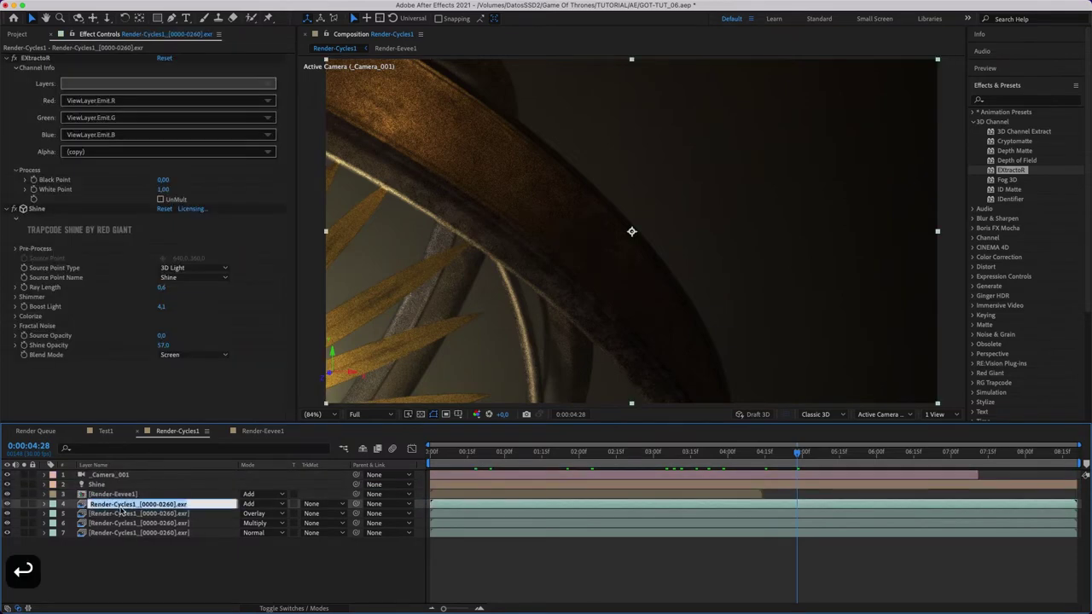
type("Cycles1")
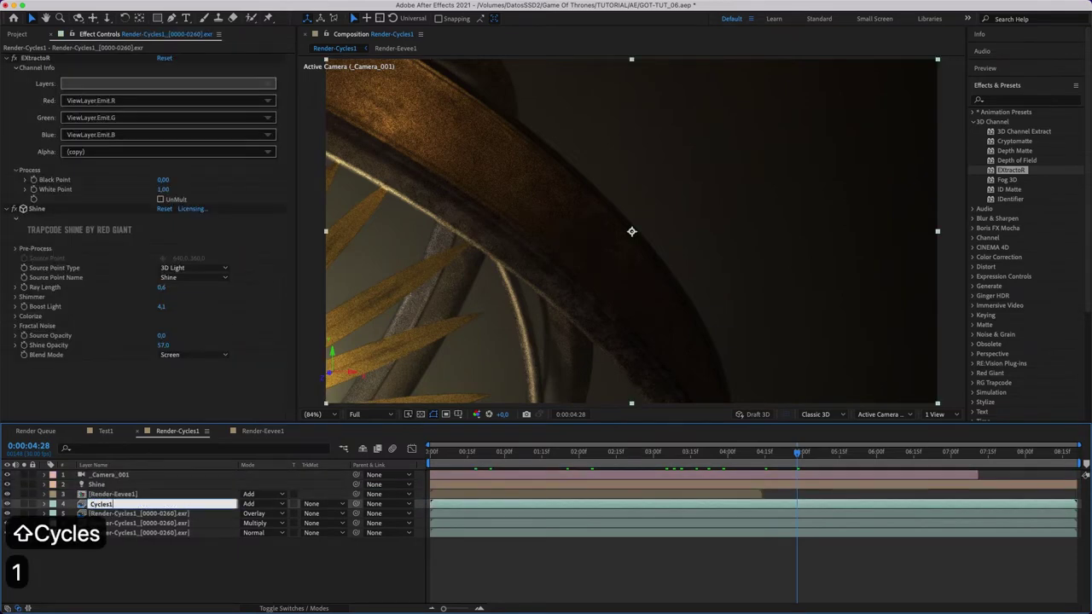
type("-Shine")
key("Return")
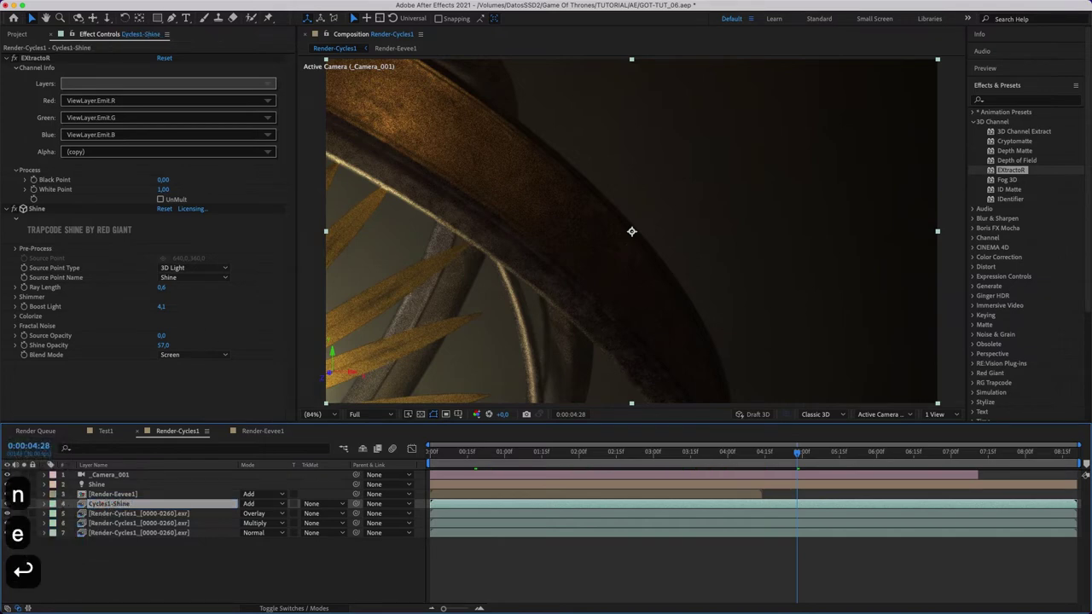
Split the camera, Shine and Cycles1-Shine layers at 04:05 and delete the split copies.
mouse_move(798, 454)
left_mouse_down()
mouse_move(738, 455)
mouse_move(753, 447)
left_mouse_up()
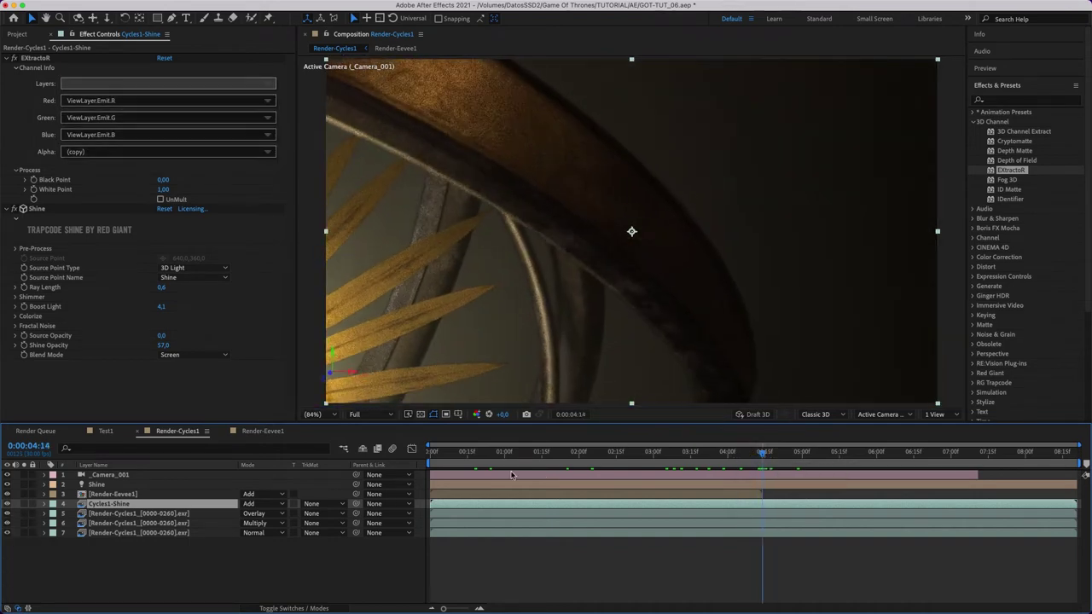
left_click(107, 476)
left_click(97, 484, "shift")
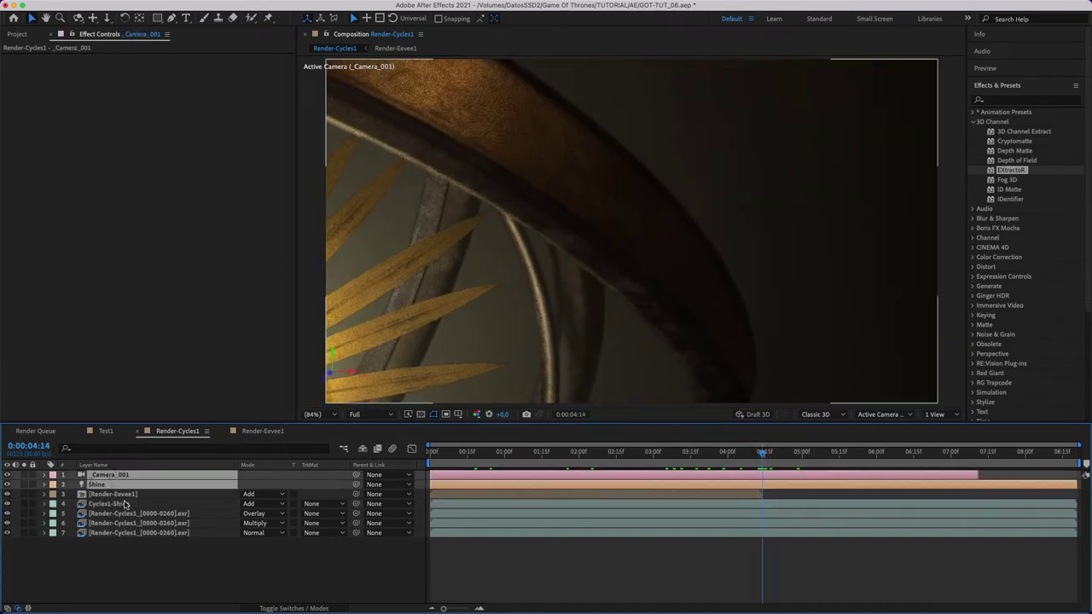
left_click(118, 504, "super")
left_click(479, 609)
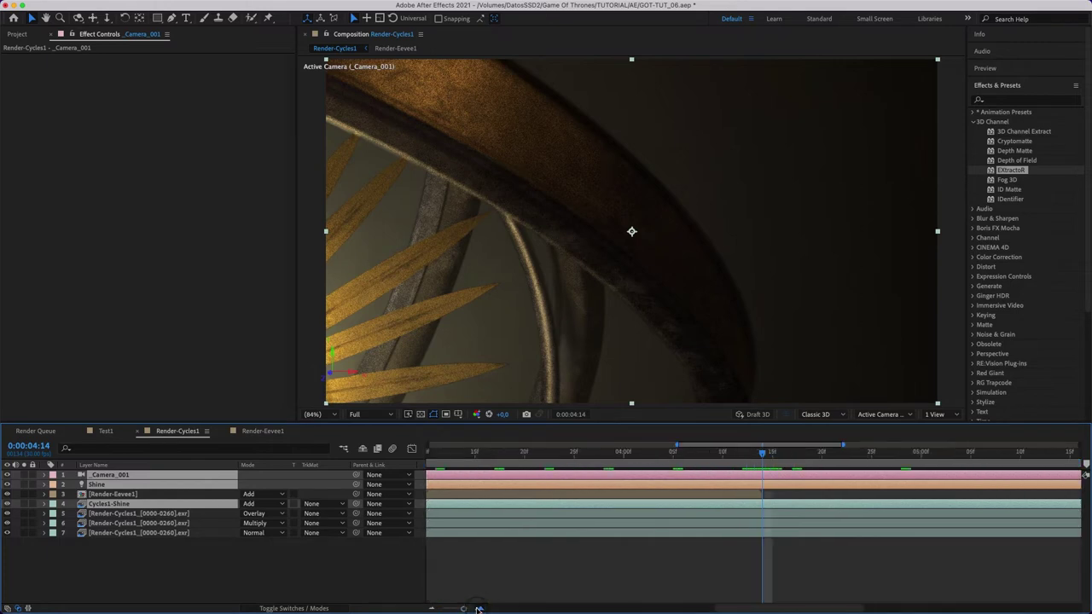
key("shift+super+d")
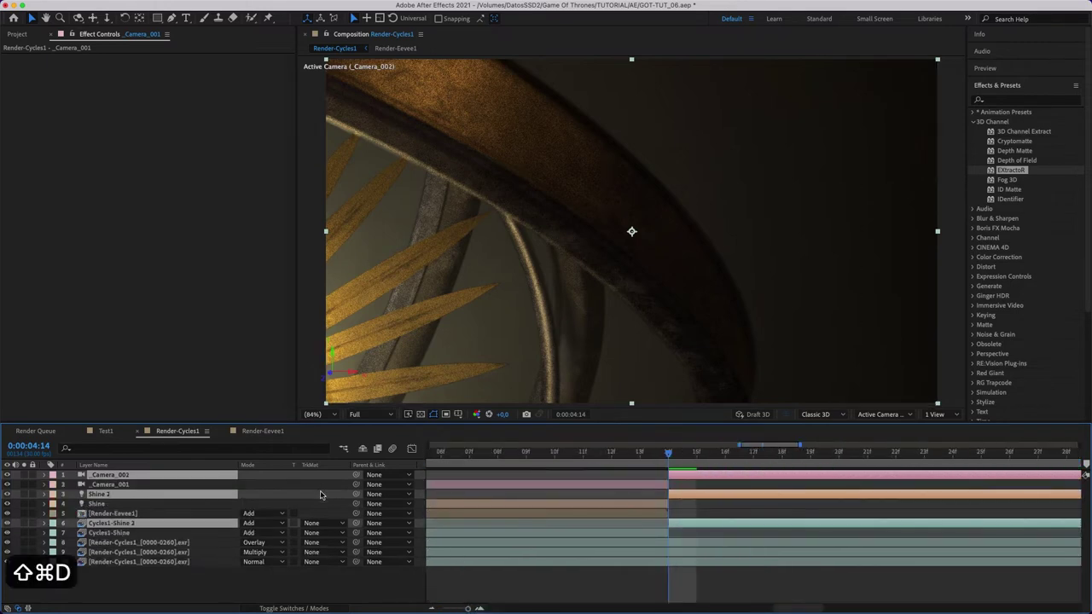
key("BackSpace")
key("semicolon")
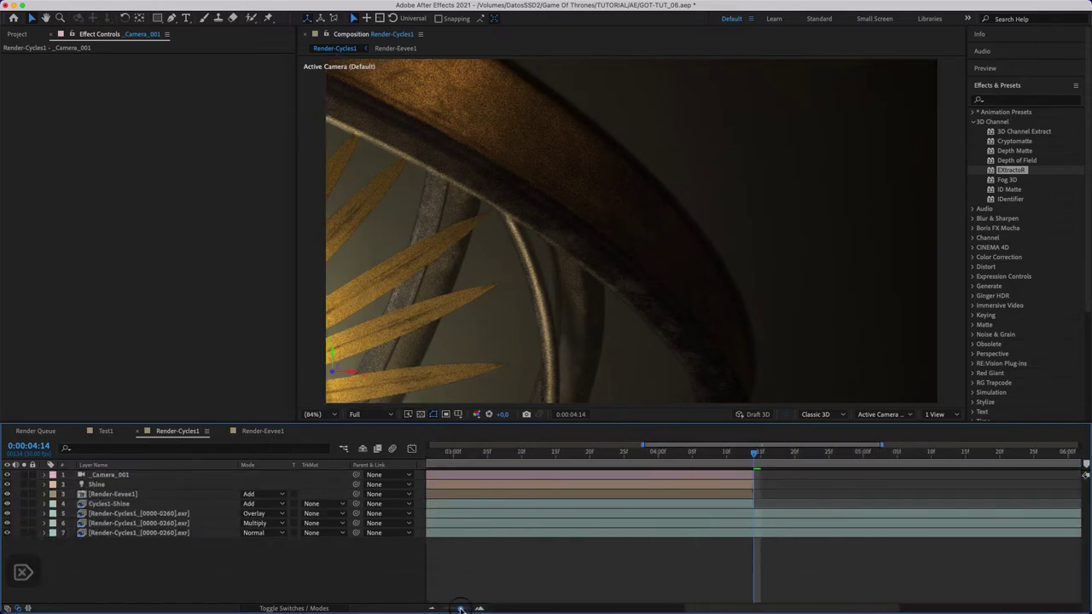
key("Home")
Set the preview resolution to Half, scrub to 0:00:04:06, and show the Project panel.
left_click(358, 413)
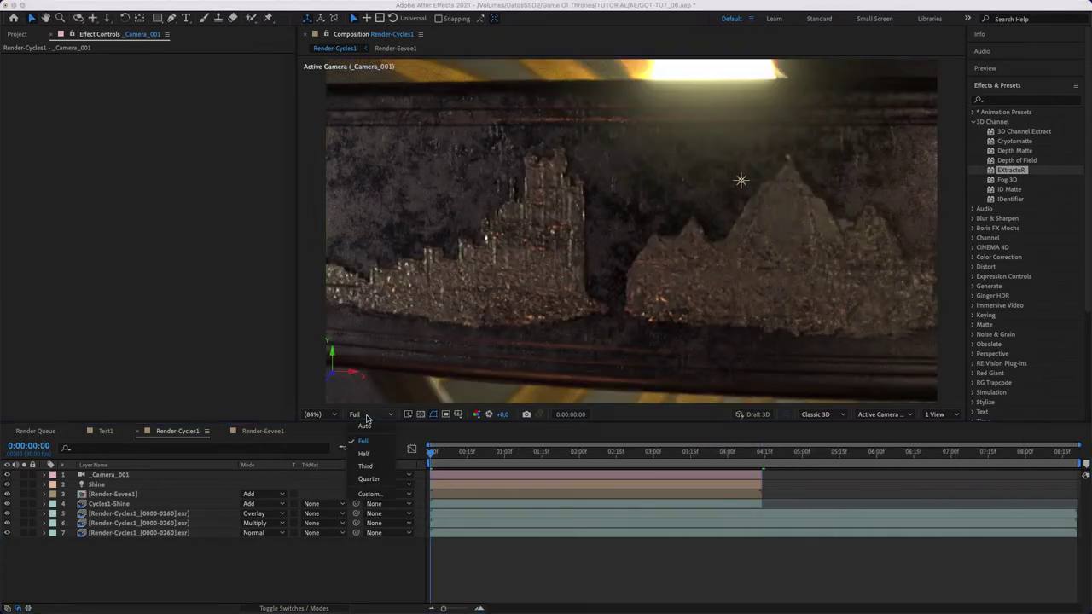
left_click(380, 460)
left_click_drag(432, 453, 523, 459)
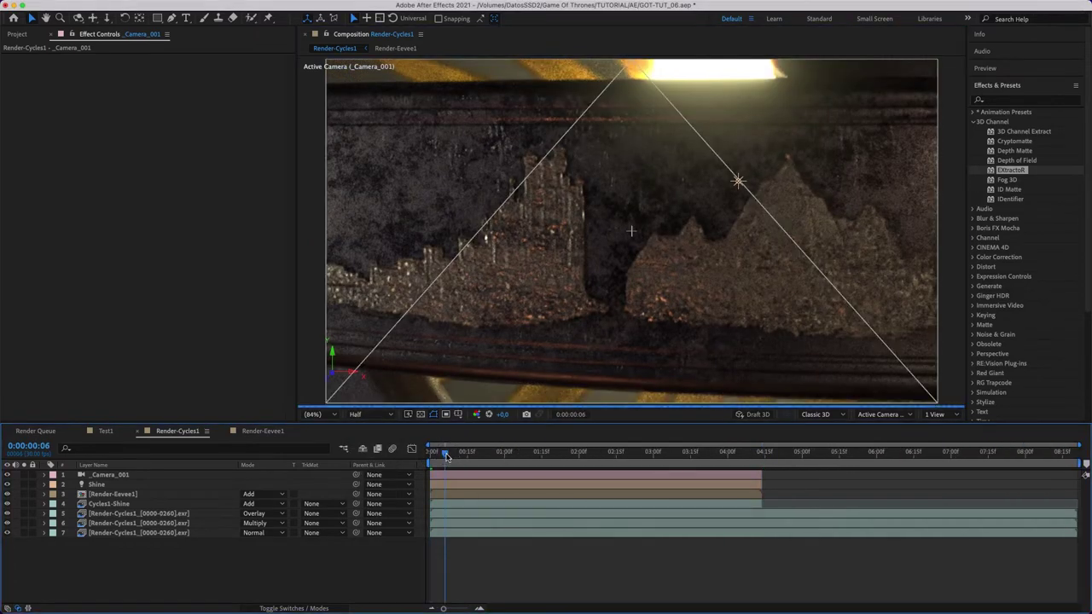
left_click_drag(577, 459, 759, 450)
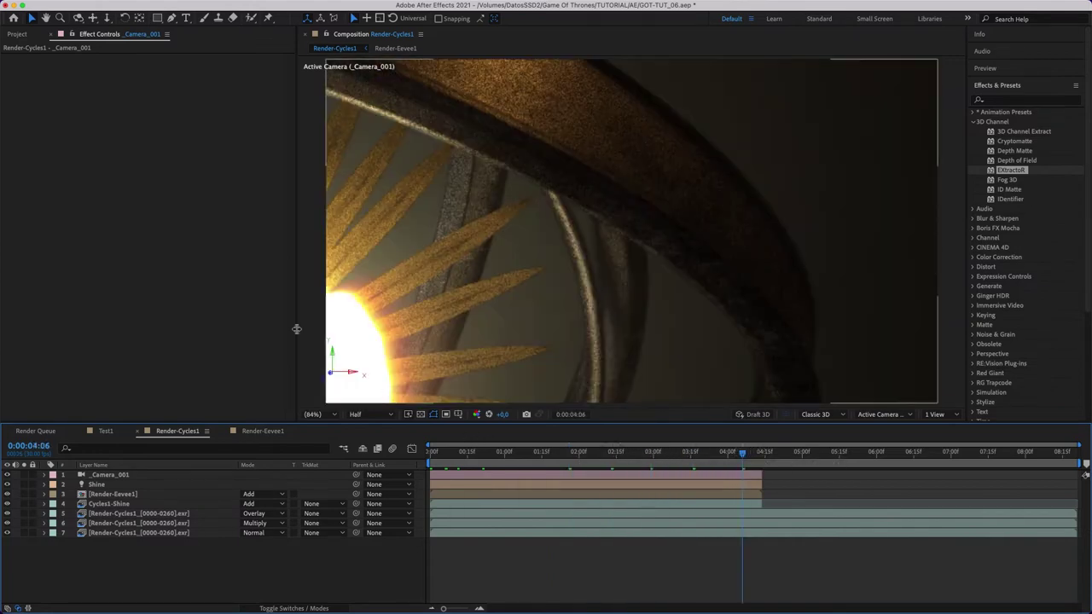
left_click(15, 35)
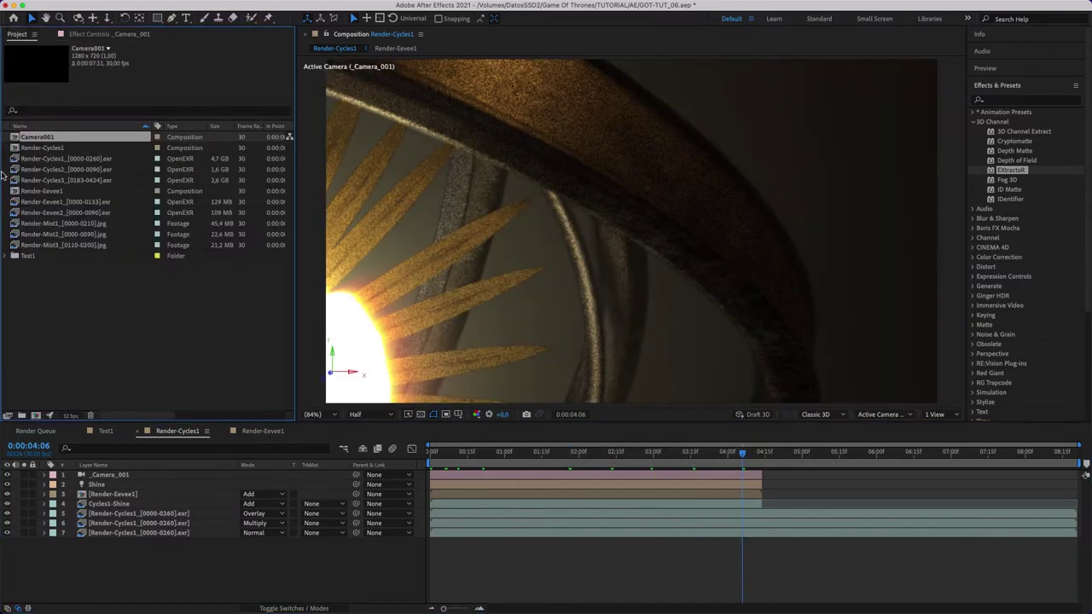
Add Render-Mist3_[0110-0200].jpg as a layer starting at 0:00:03:20.
left_click(45, 245)
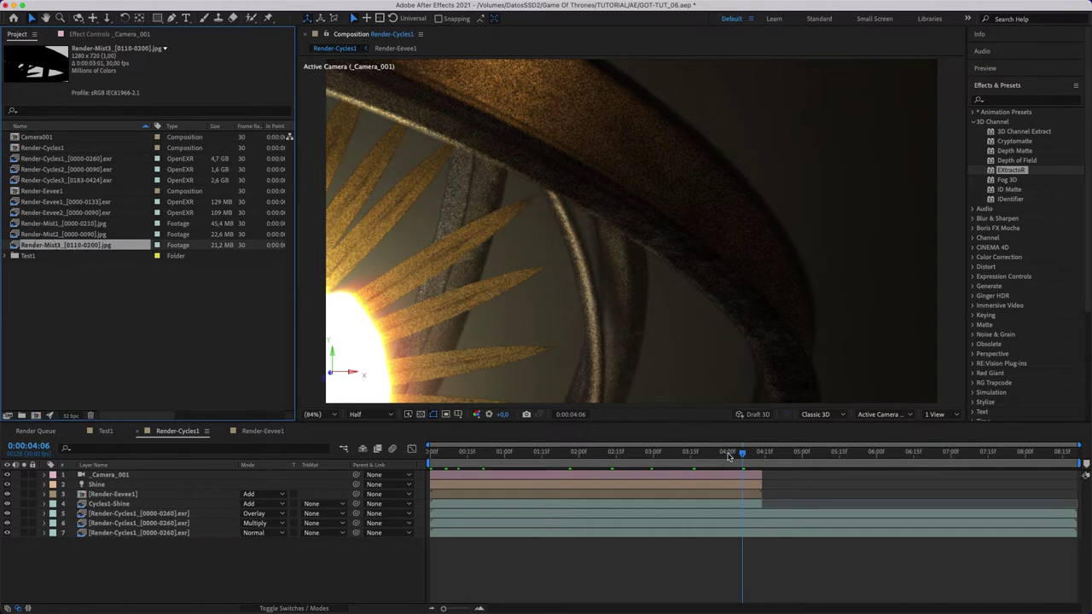
left_click_drag(728, 458, 703, 450)
mouse_move(64, 246)
left_mouse_down()
mouse_move(69, 261)
mouse_move(305, 370)
mouse_move(439, 451)
left_mouse_up()
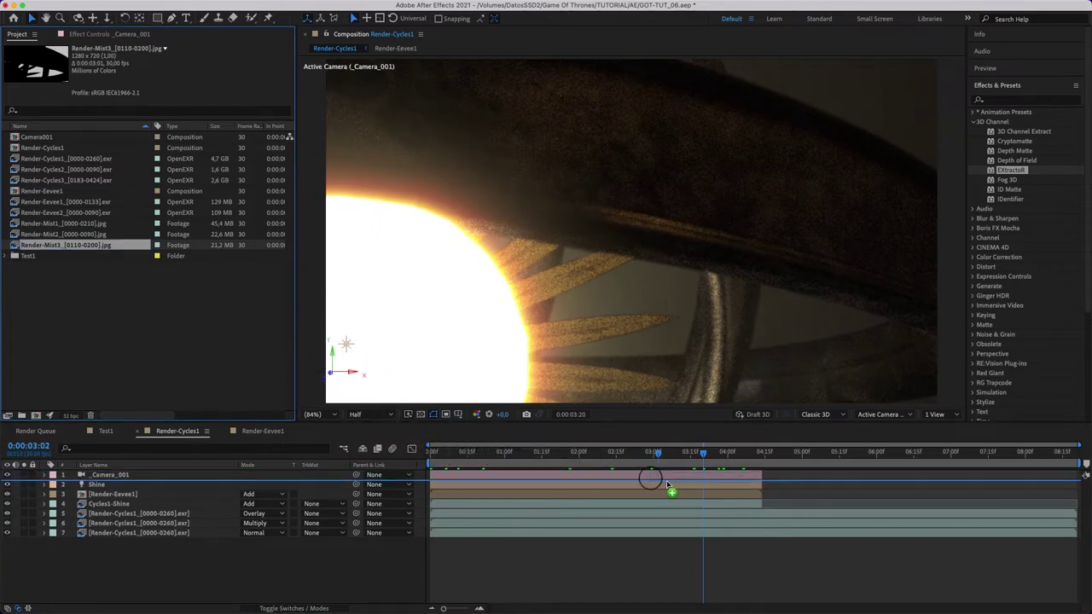
left_click_drag(515, 461, 715, 483)
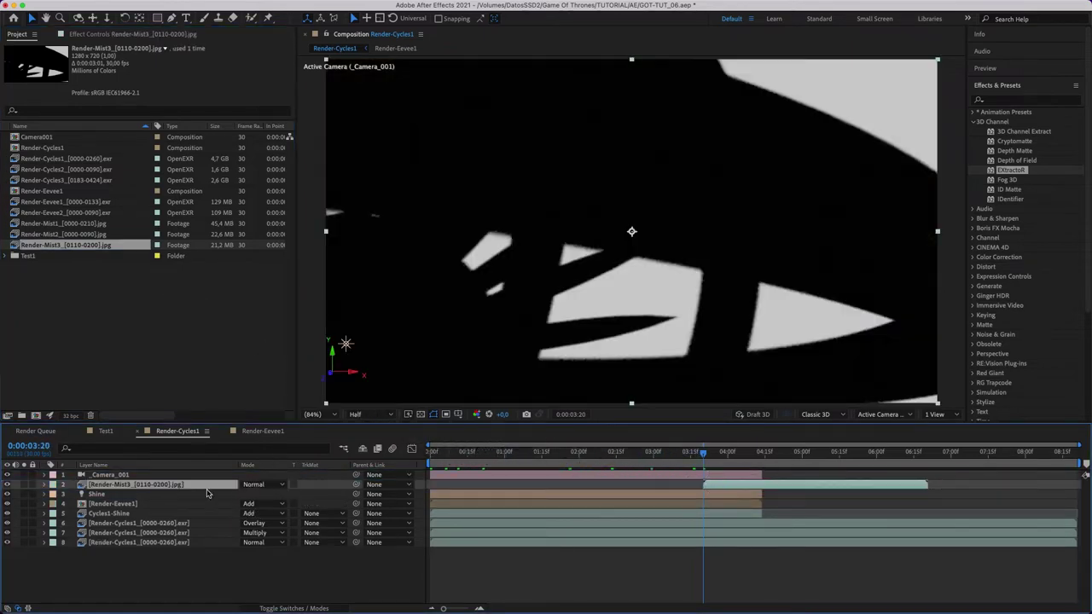
Place the mist layer just above the three Render-Cycles1 EXR layers, then select those EXR layers.
left_click_drag(117, 486, 117, 476)
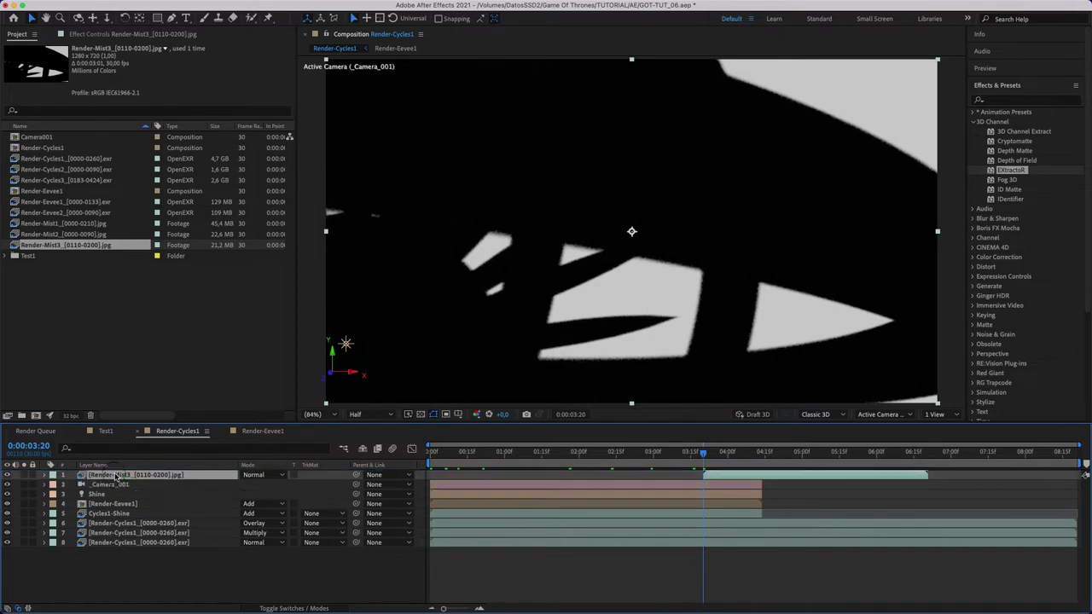
left_click(7, 475)
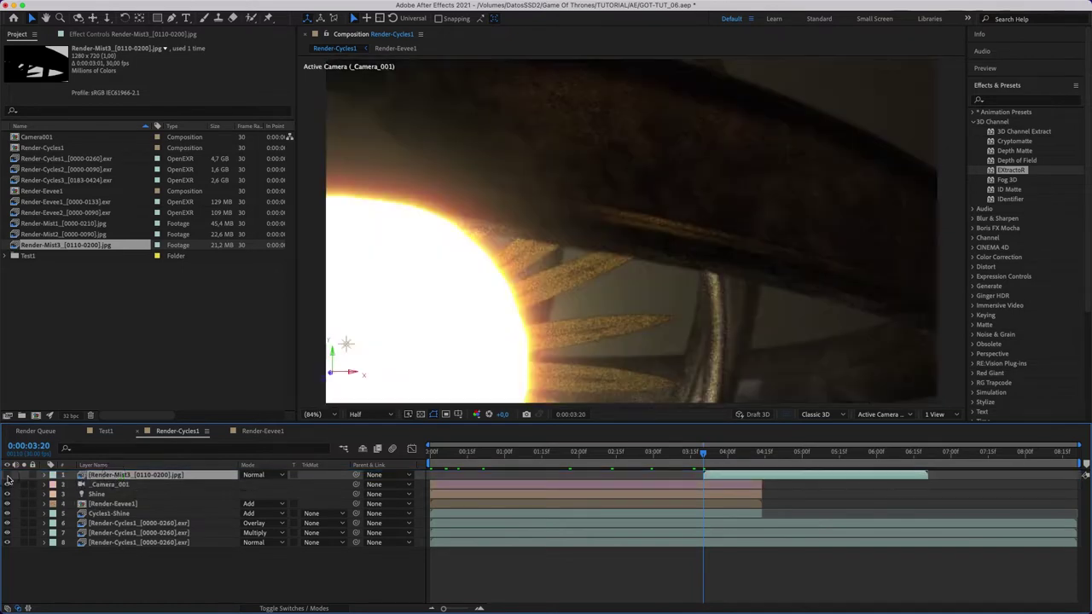
left_click_drag(85, 475, 99, 522)
left_click(99, 523)
left_click(105, 544, "shift")
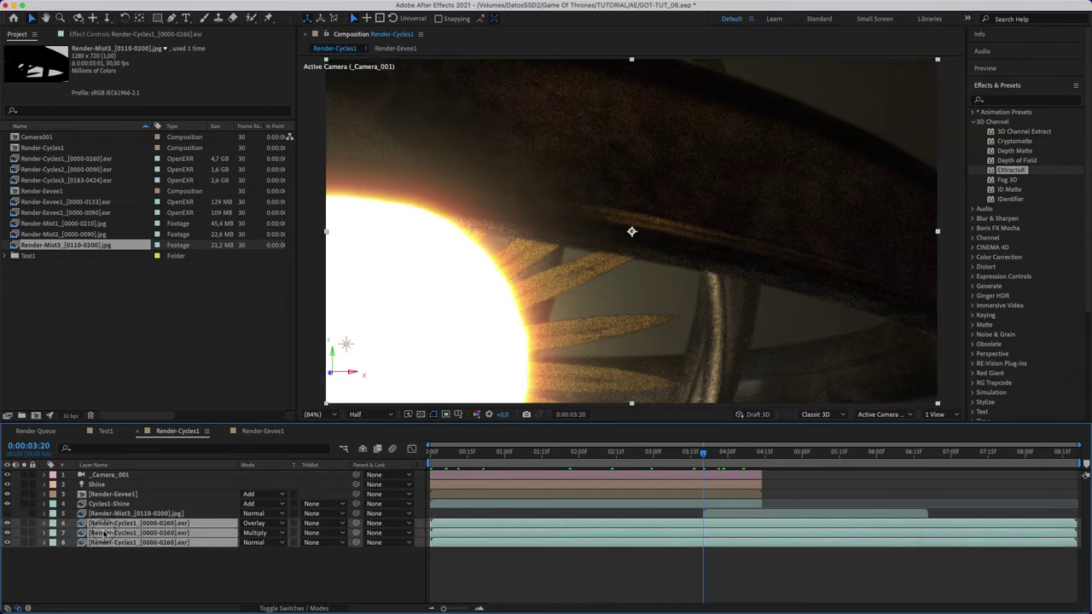
Pre-compose the three selected EXR layers as Cycles1-Sun and review Render-Cycles1.
right_click(104, 533)
left_click(143, 546)
type("Cy")
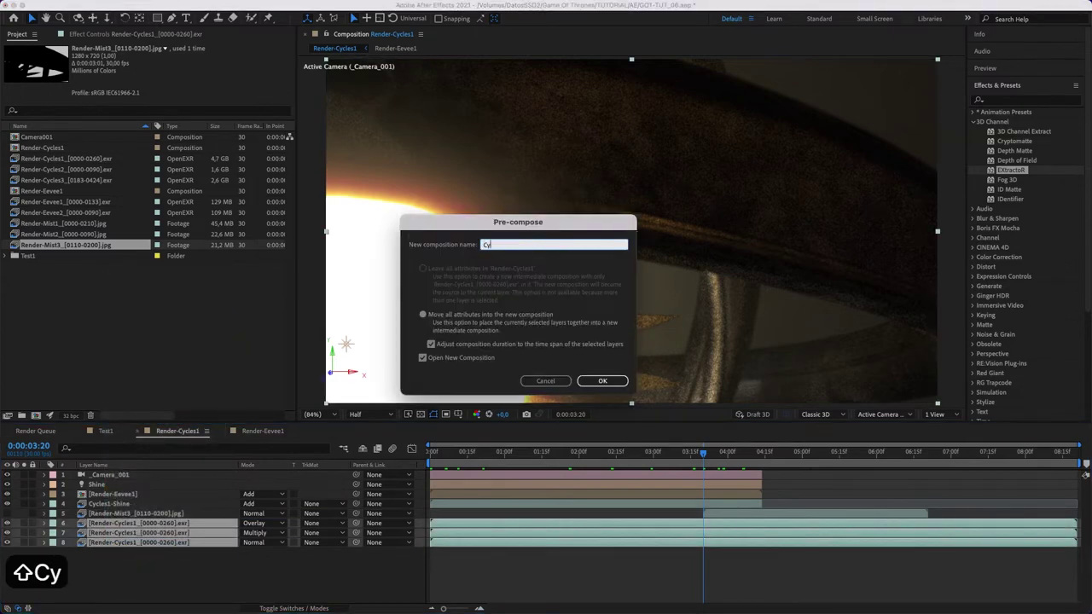
type("cles1-")
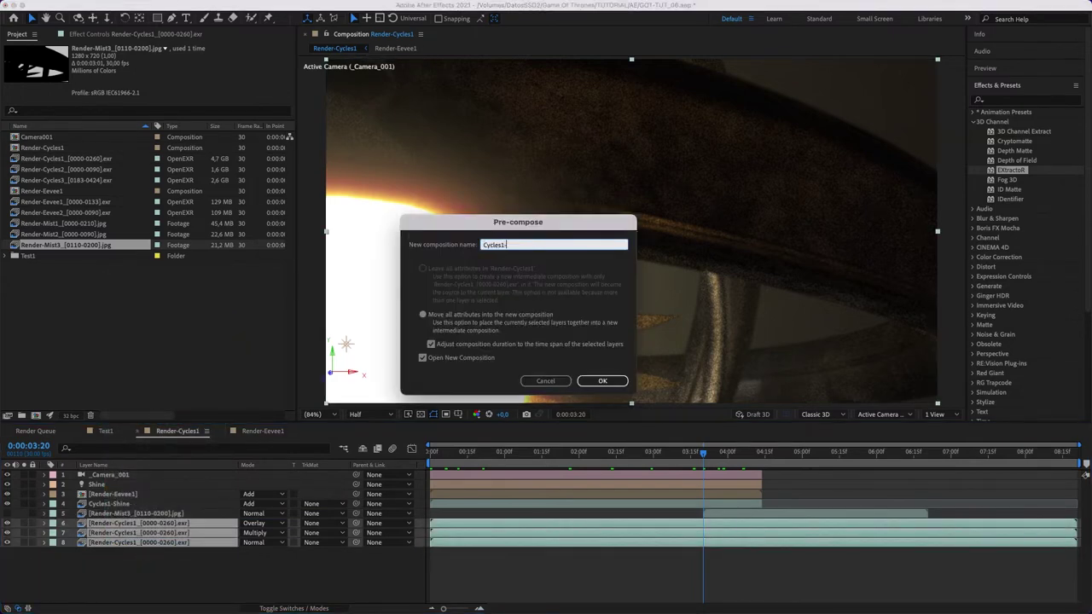
type("Sun")
key("Return")
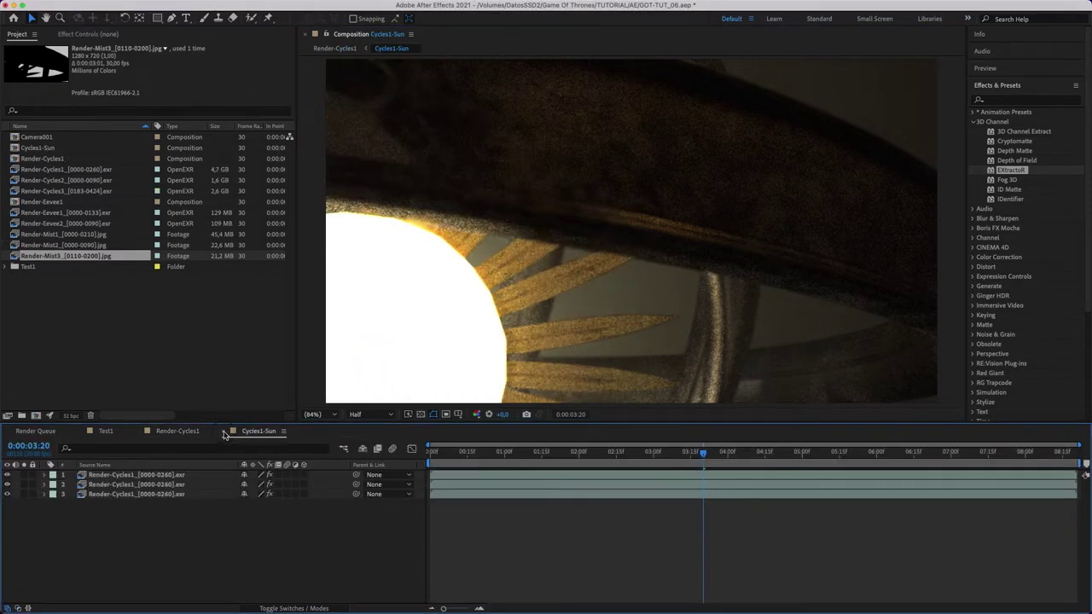
left_click(224, 431)
mouse_move(614, 452)
left_mouse_down()
mouse_move(574, 452)
mouse_move(708, 458)
left_mouse_up()
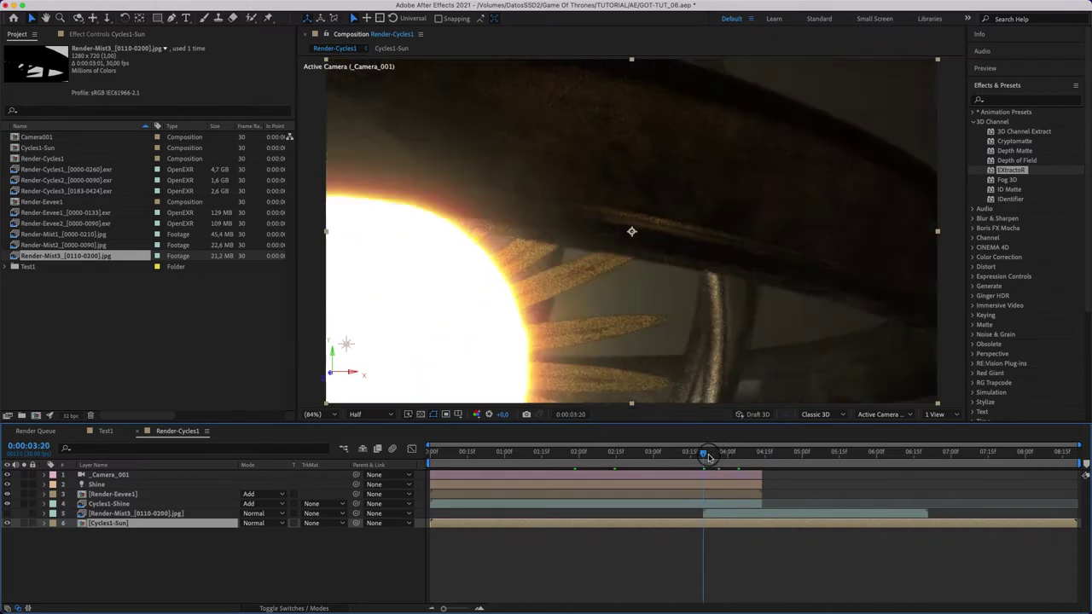
Give Cycles1-Sun a Luma Inverted Matte and turn on the transparency grid.
left_click(324, 523)
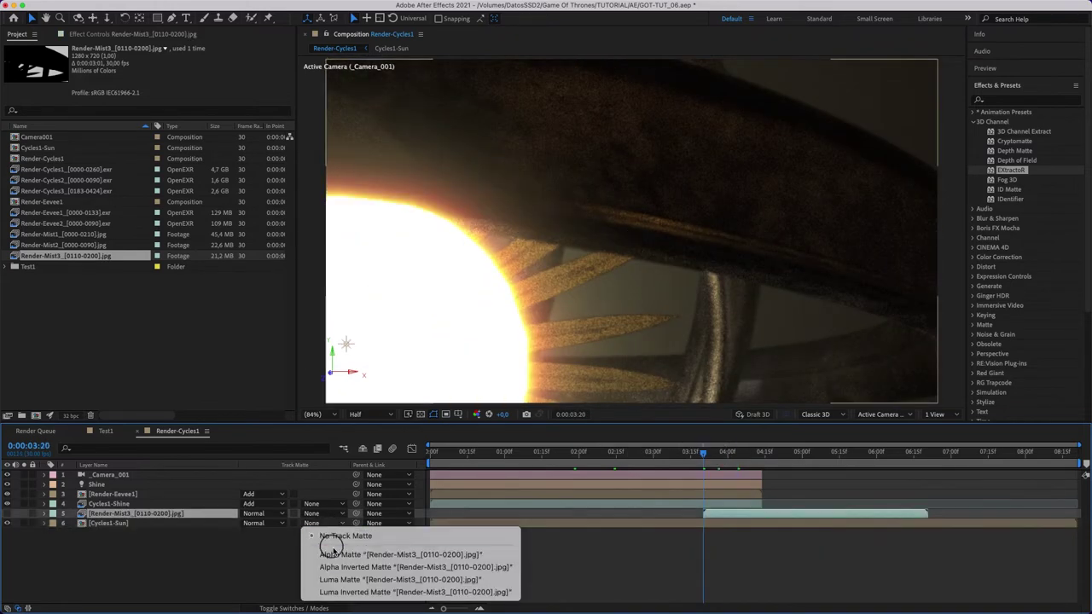
left_click(346, 592)
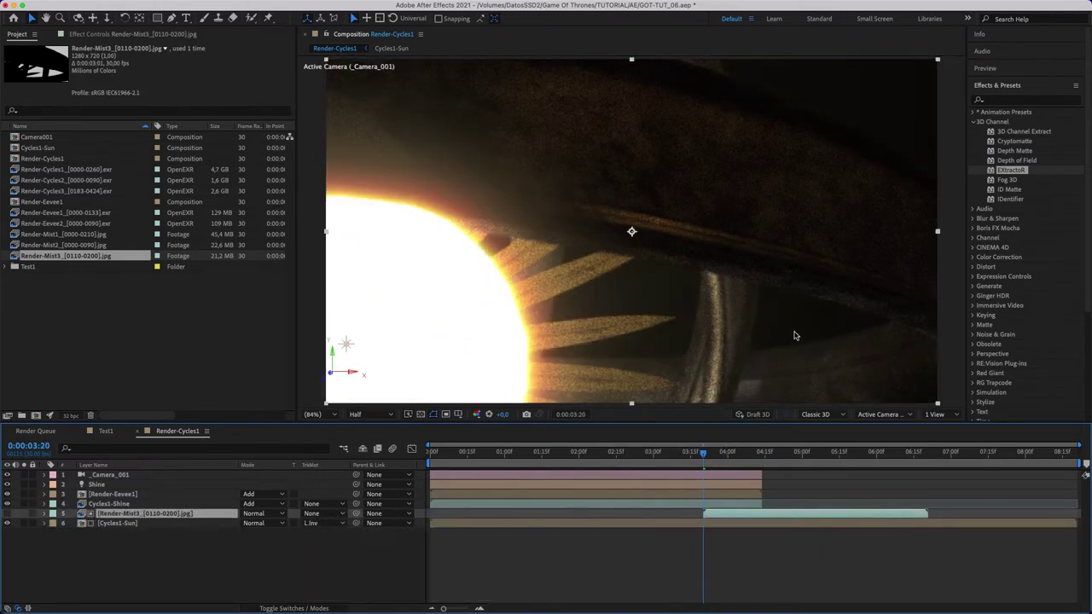
left_click(421, 416)
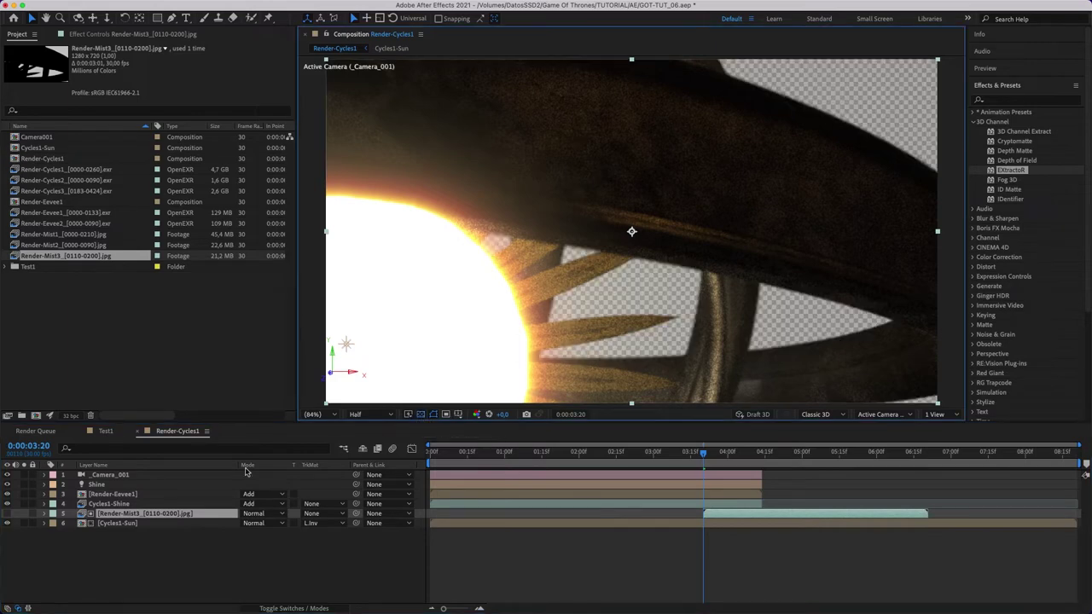
Add Levels to Render-Mist3 with Input Black 0.4118 and Input White 0.6510, then review the matte.
left_click(130, 35)
right_click(111, 148)
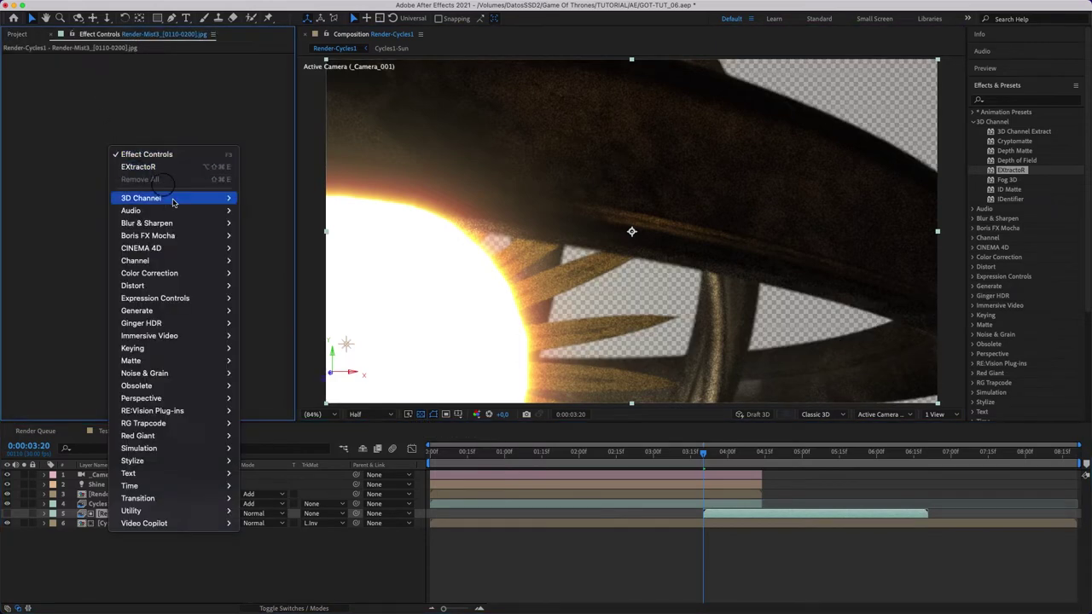
mouse_move(224, 275)
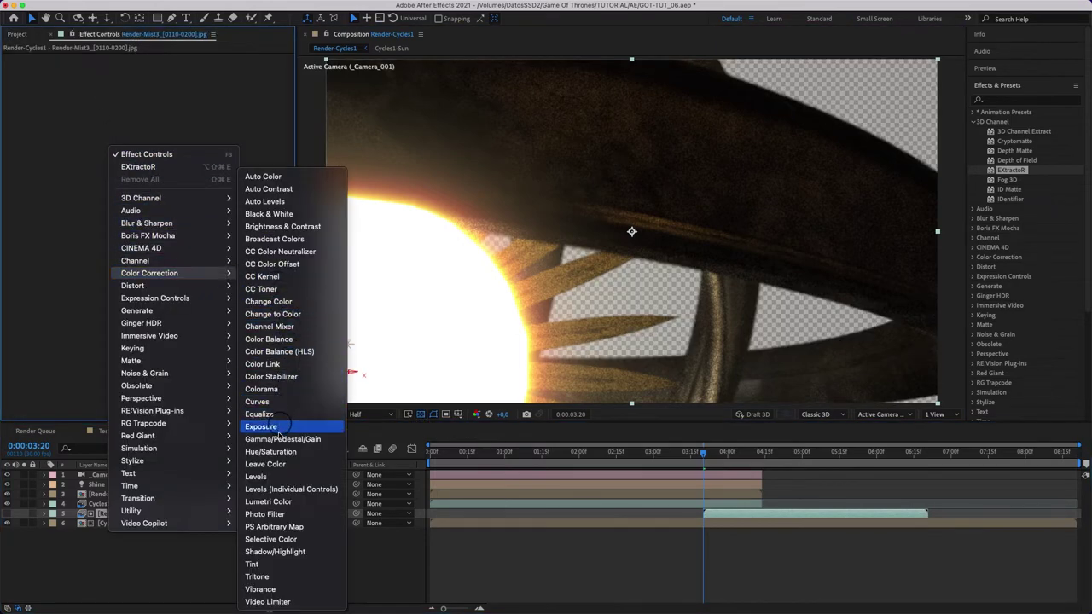
left_click(262, 477)
left_click_drag(178, 135, 127, 142)
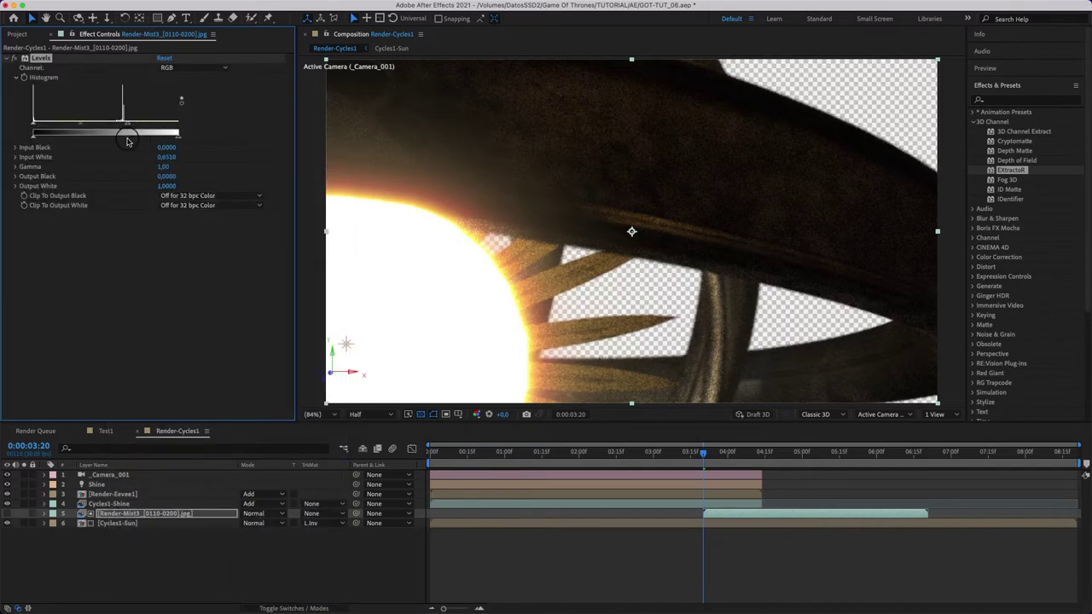
mouse_move(34, 134)
left_mouse_down()
mouse_move(122, 135)
mouse_move(96, 155)
left_mouse_up()
left_click(74, 233)
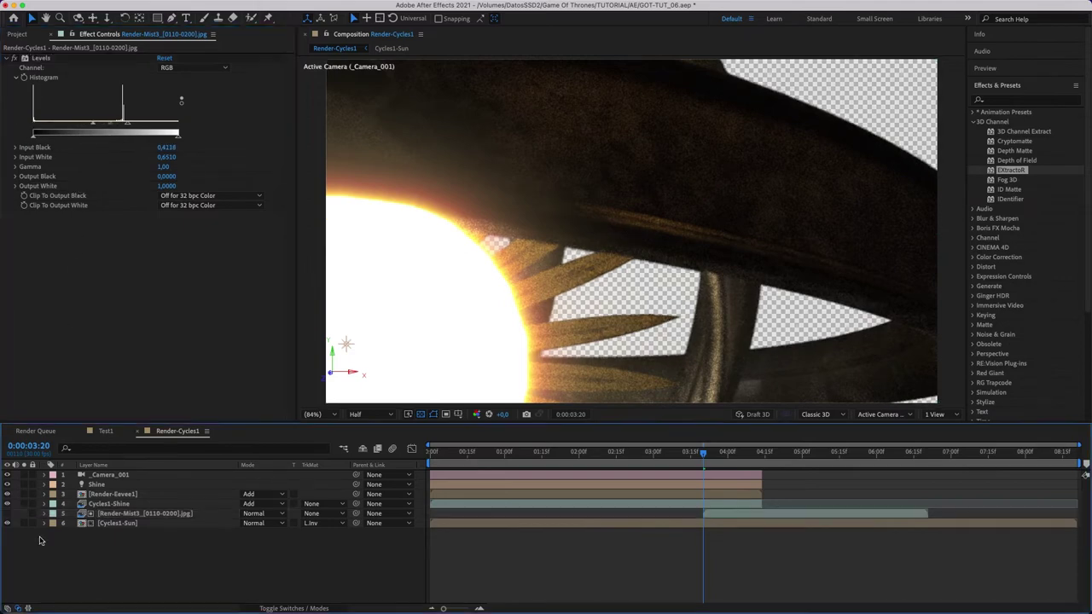
left_click(696, 459)
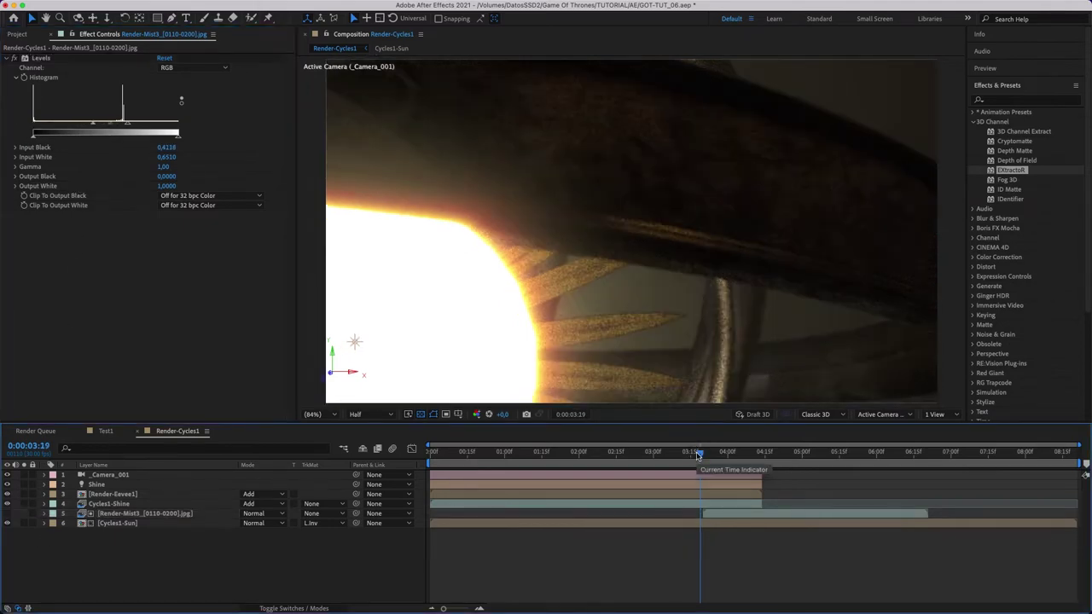
left_click(693, 455)
mouse_move(693, 455)
left_mouse_down()
mouse_move(668, 458)
mouse_move(718, 459)
left_mouse_up()
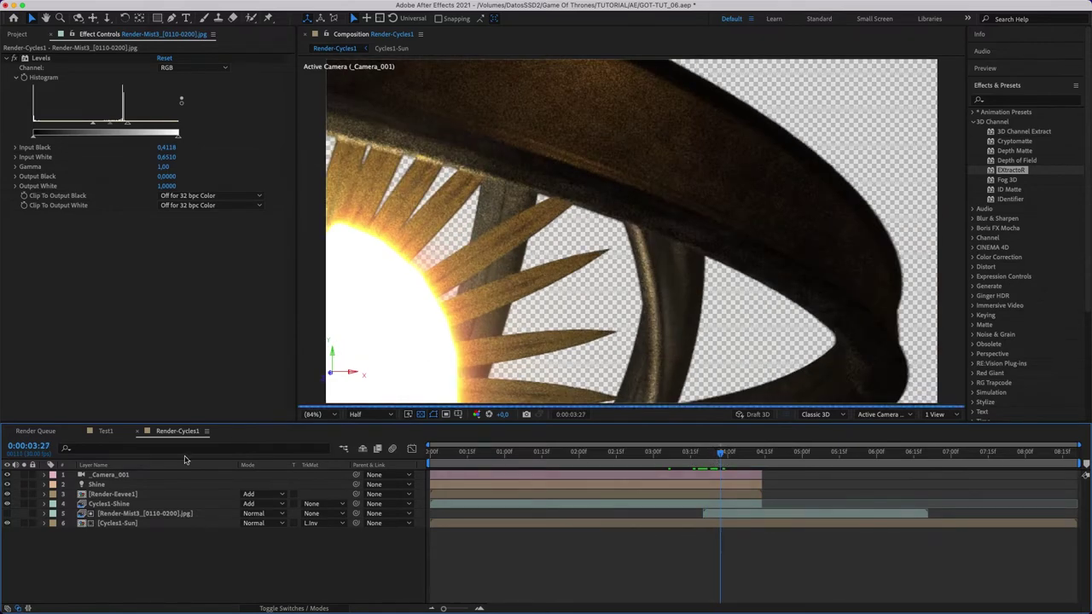
Keyframe Render-Mist3's Opacity from 0% at 3:20 to 100% at 6:14, then scrub to check the fade.
left_click(116, 514)
key("t")
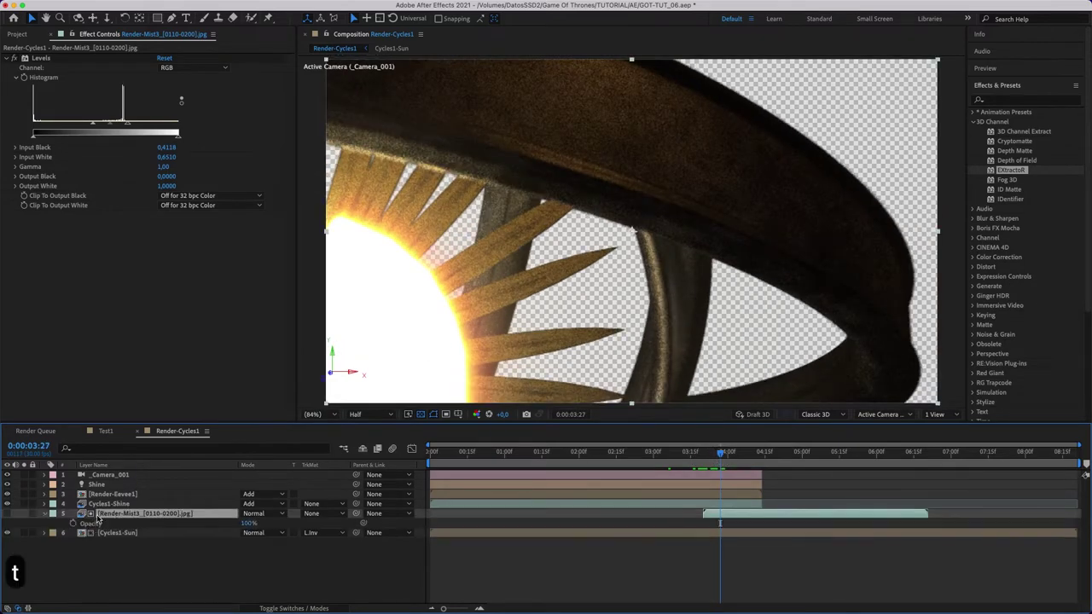
mouse_move(721, 453)
left_mouse_down()
mouse_move(841, 453)
mouse_move(913, 470)
mouse_move(910, 454)
left_mouse_up()
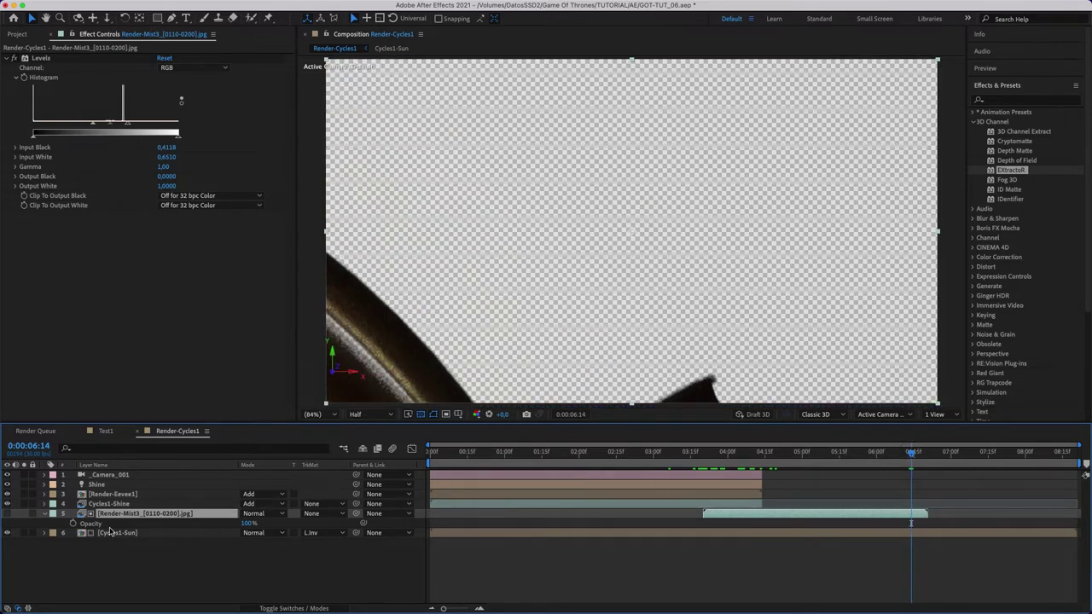
left_click(73, 523)
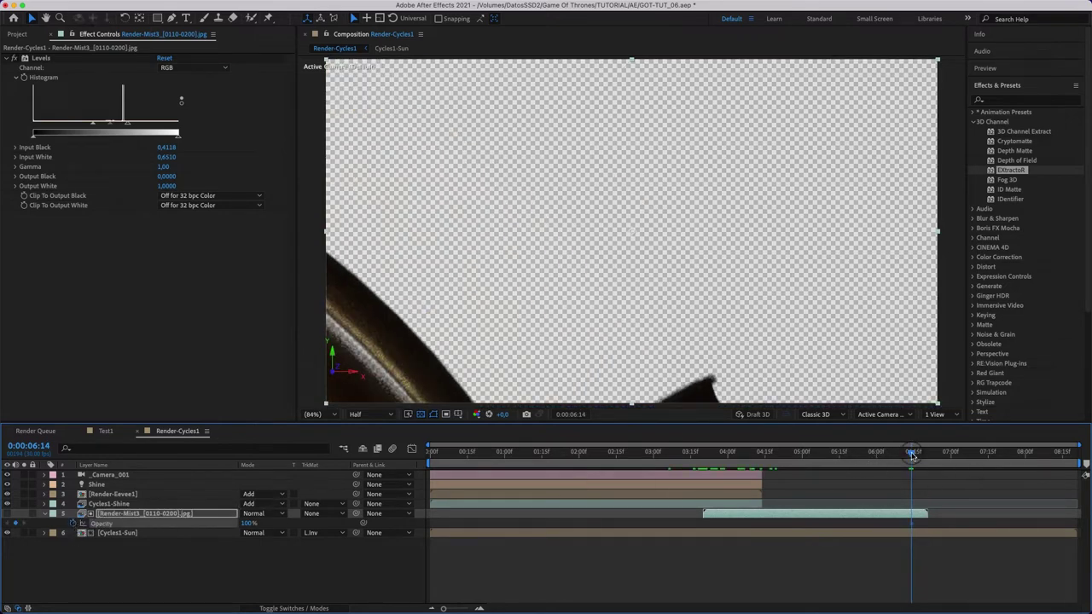
left_click_drag(912, 457, 703, 455)
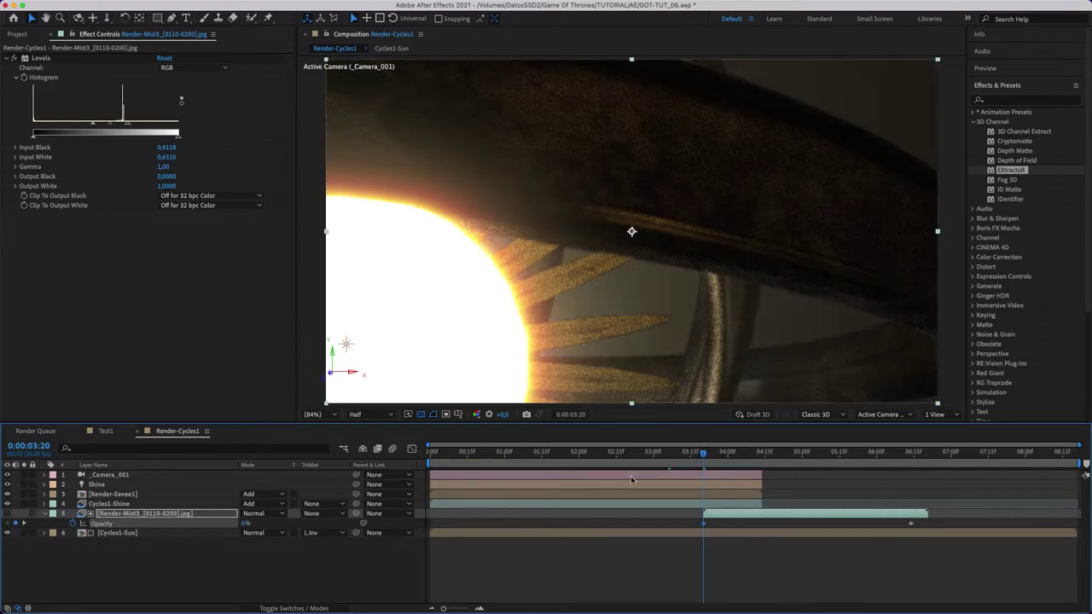
left_click_drag(704, 456, 746, 454)
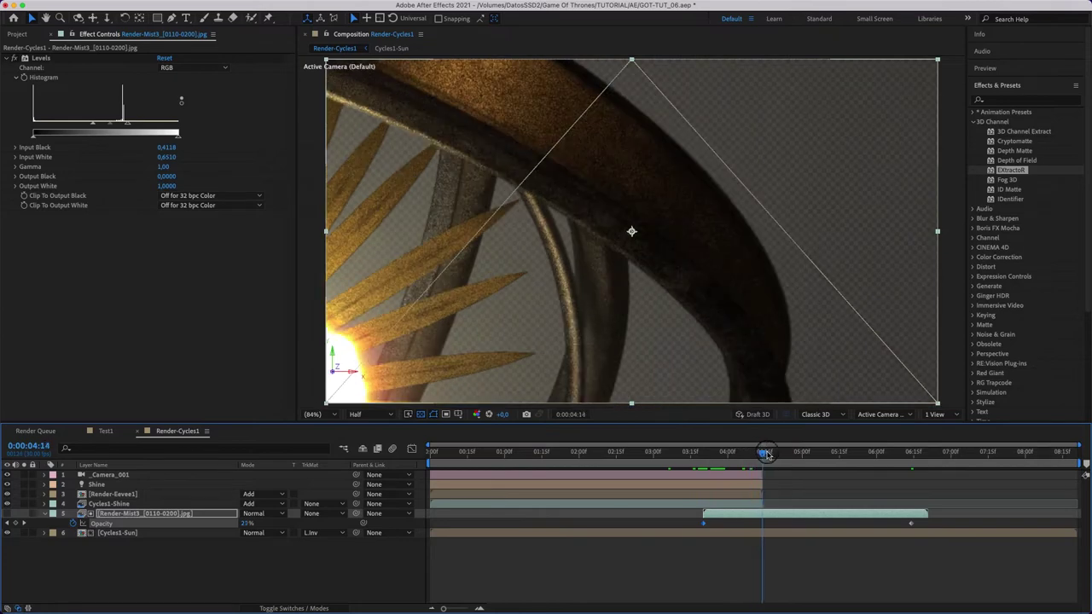
left_click_drag(746, 455, 764, 454)
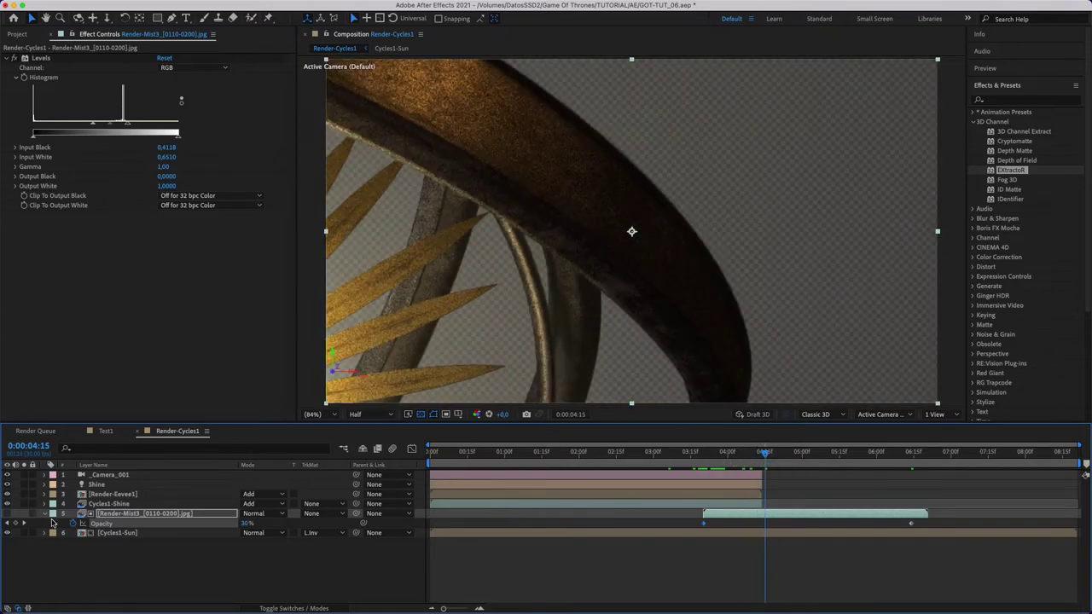
Lengthen the Render-Cycles1 composition duration in Composition Settings.
left_click(45, 515)
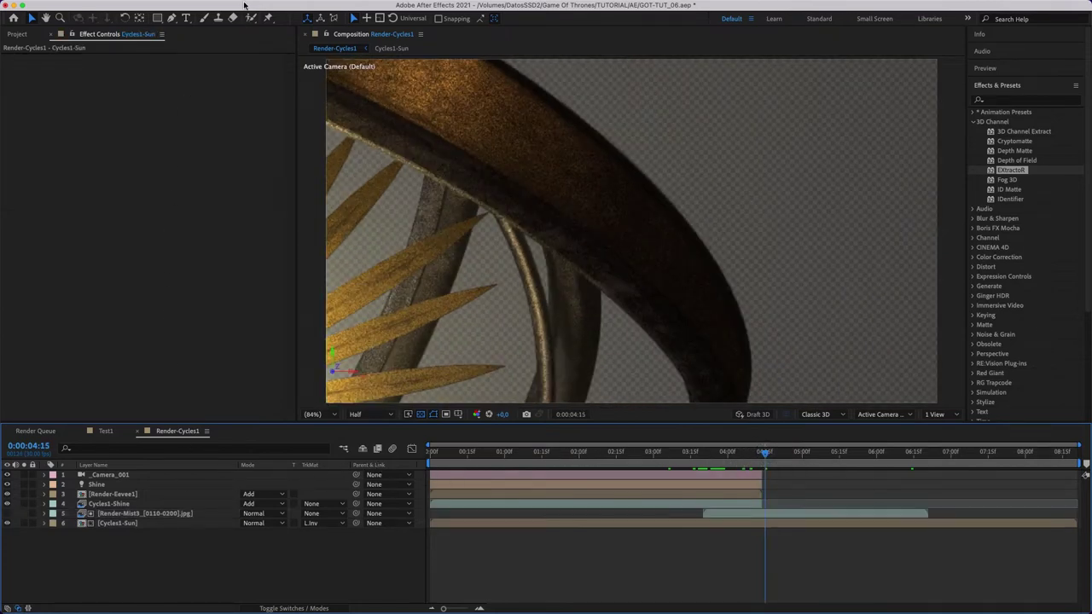
mouse_move(243, 4)
left_click(158, 6)
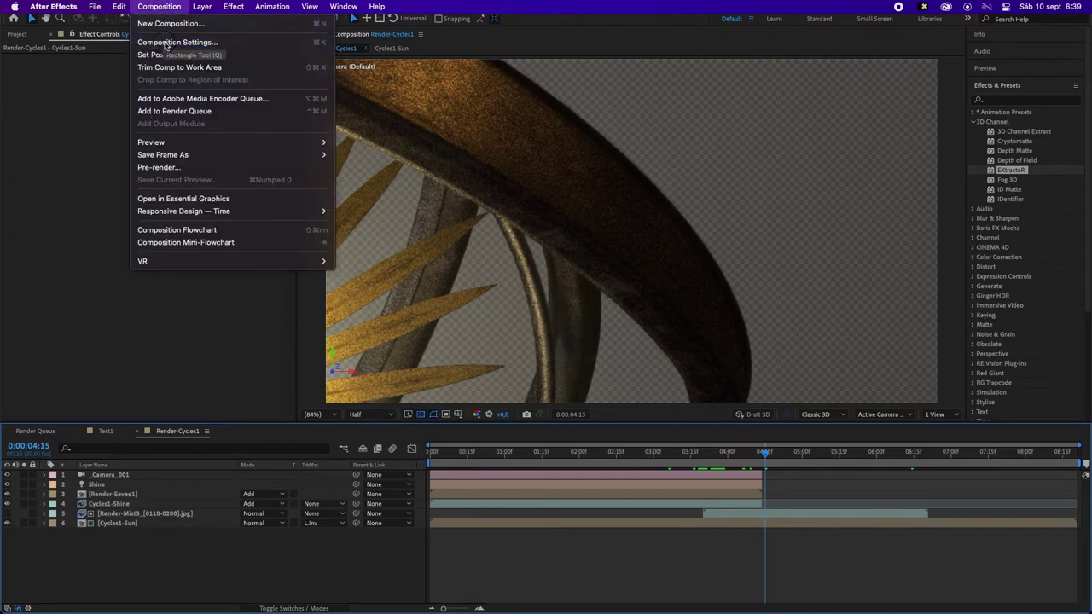
left_click(166, 39)
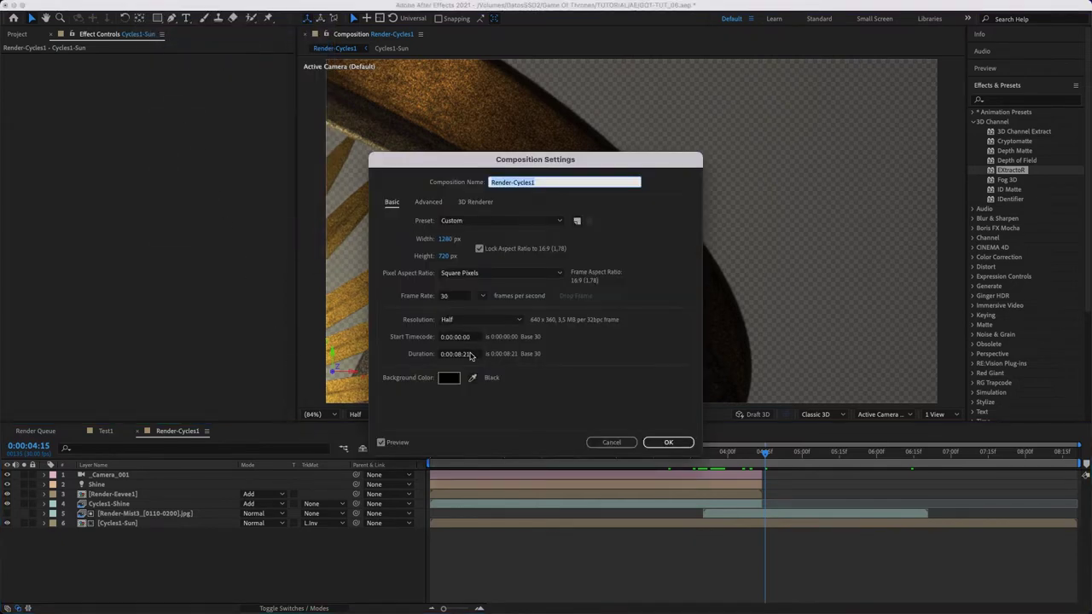
left_click(453, 356)
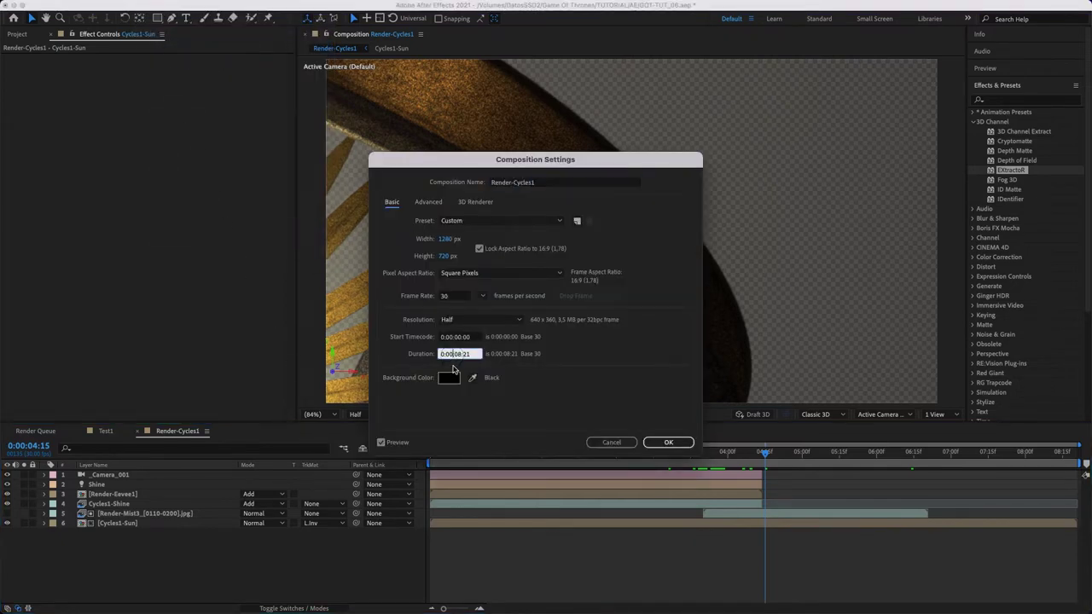
key("BackSpace")
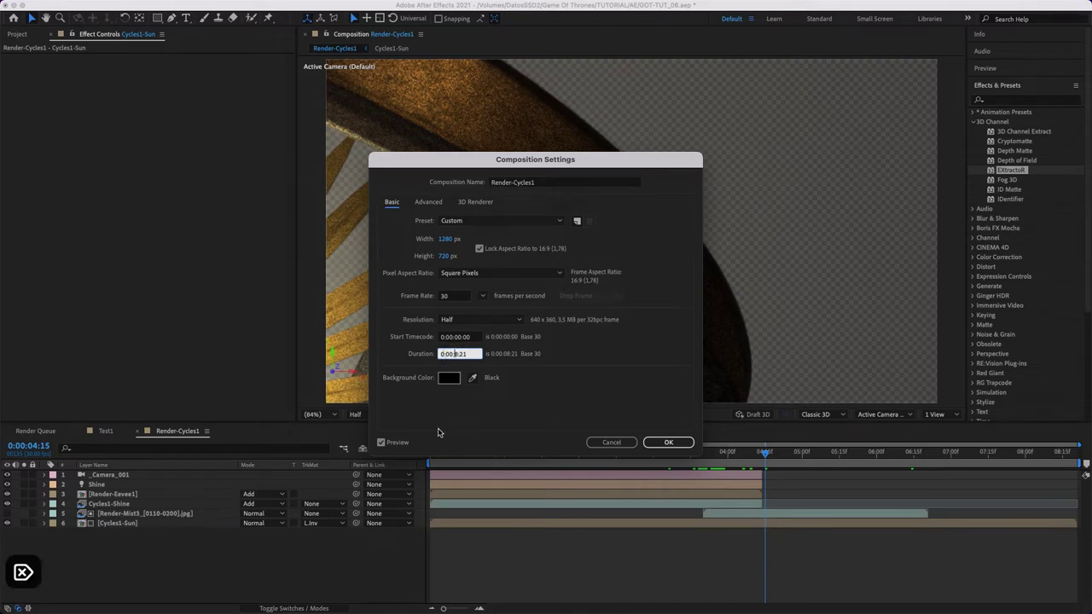
type("2")
key("Return")
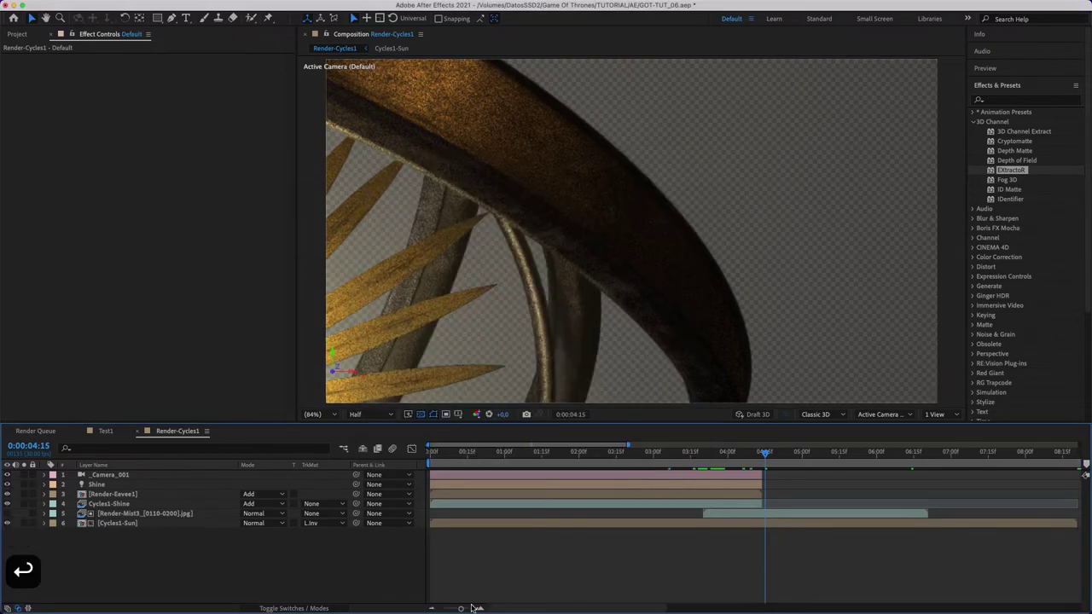
Zoom the timeline out to show the longer comp and bring up the Project panel.
left_click_drag(461, 609, 448, 608)
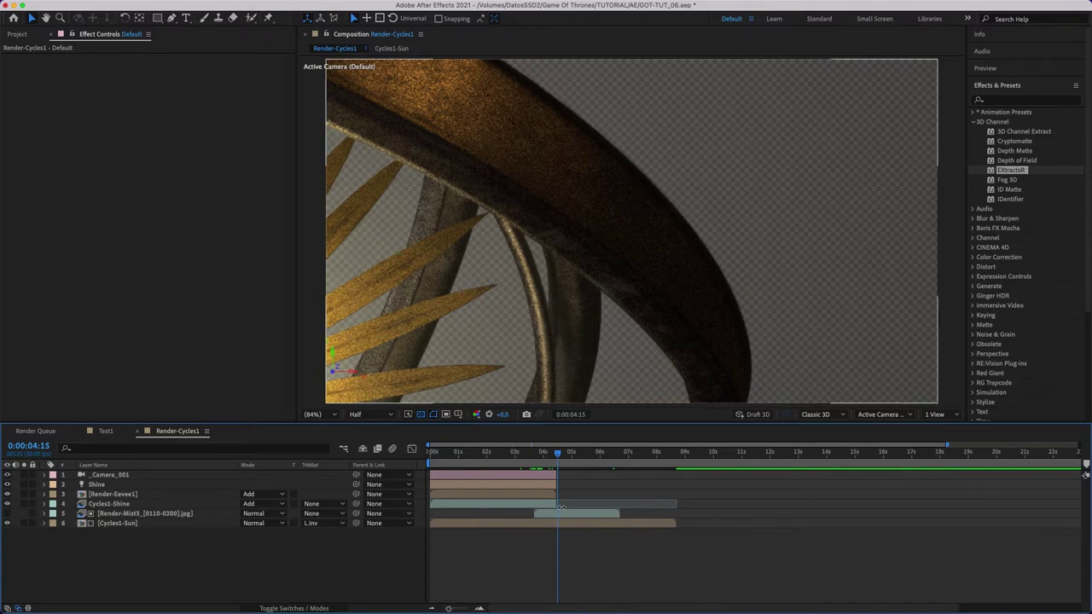
mouse_move(617, 453)
left_mouse_down()
mouse_move(652, 456)
mouse_move(619, 463)
left_mouse_up()
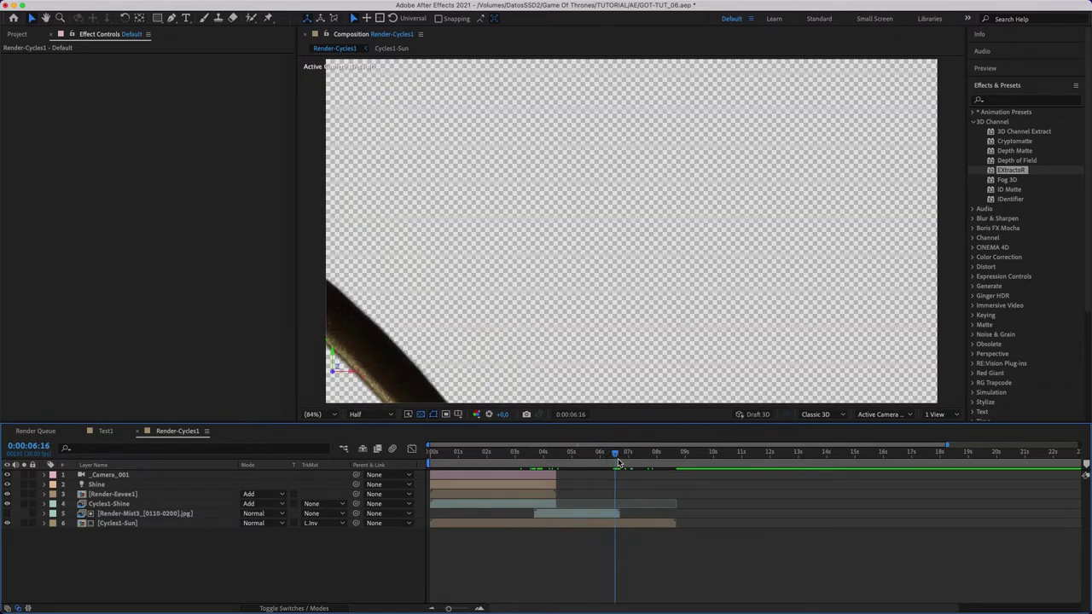
left_click(17, 35)
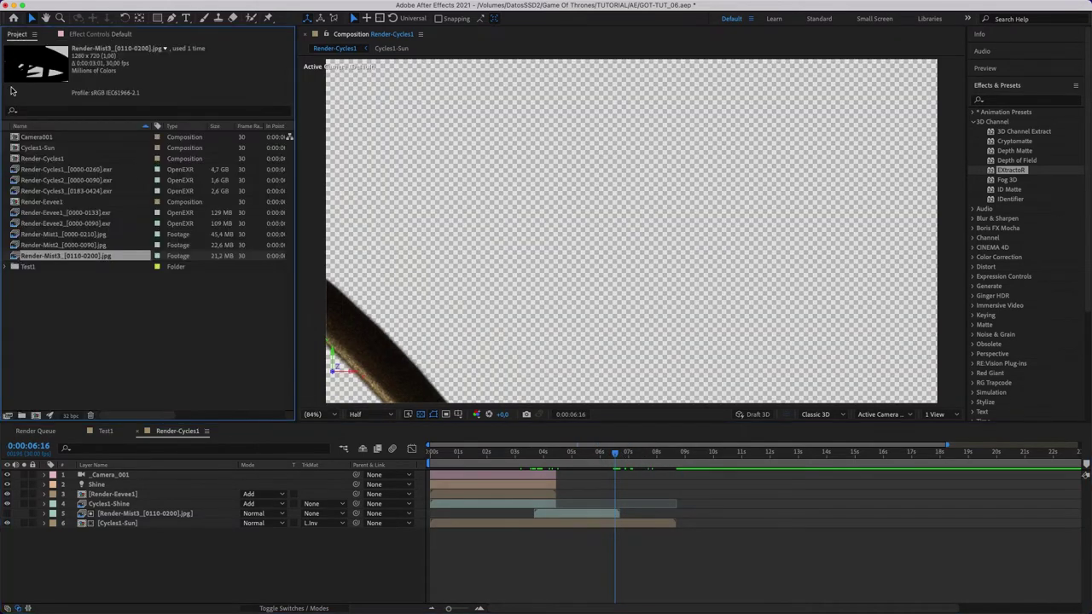
Add the Render-Cycles3 EXR sequence and align its start to 0:00:06:03.
mouse_move(40, 190)
left_mouse_down()
mouse_move(169, 444)
mouse_move(158, 475)
left_mouse_up()
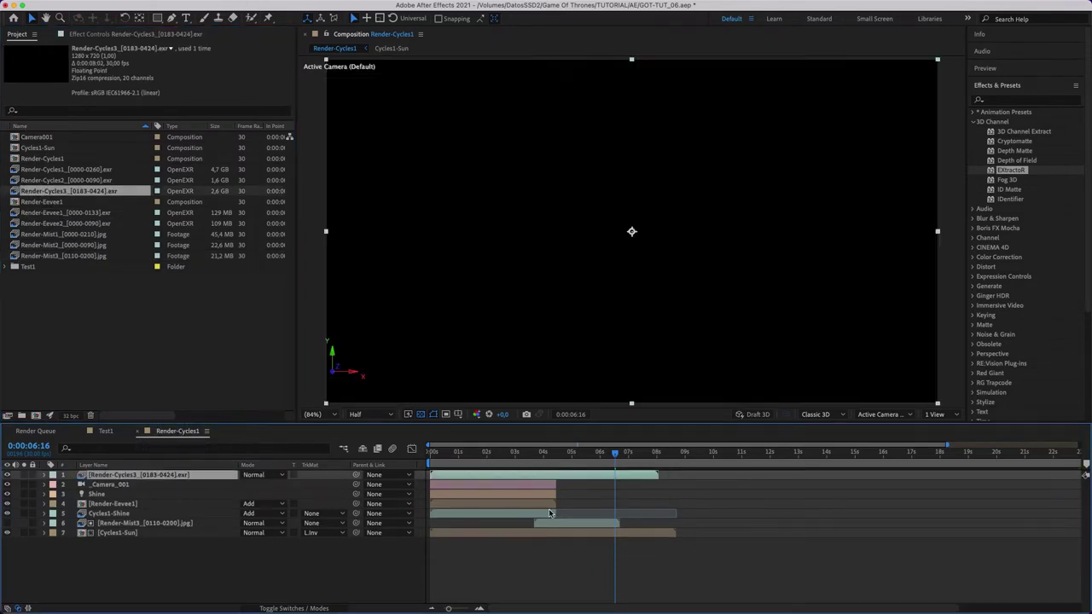
left_click_drag(480, 475, 646, 473)
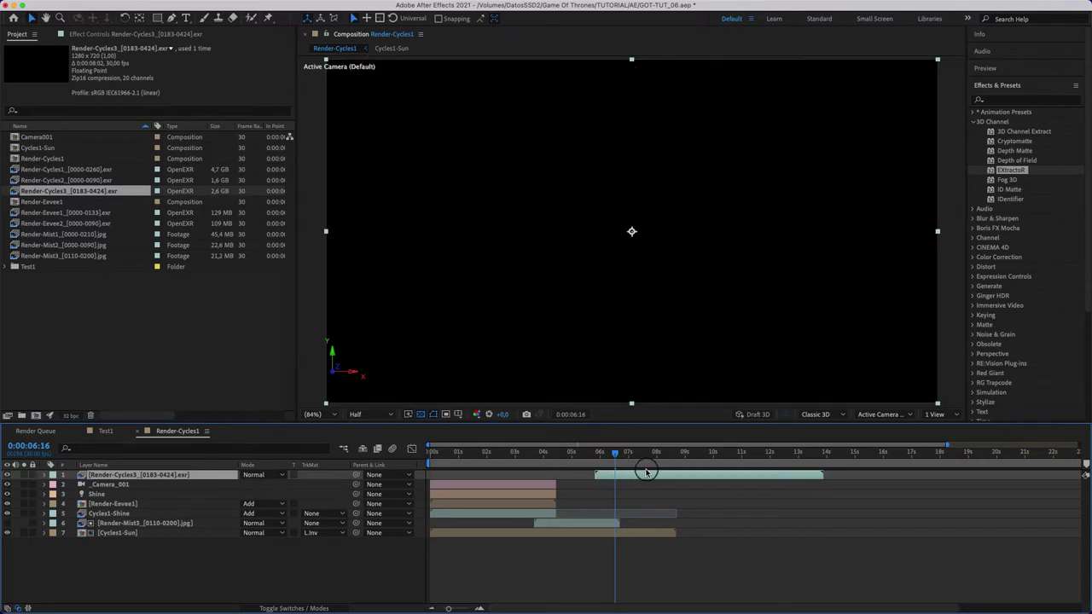
left_click(600, 454)
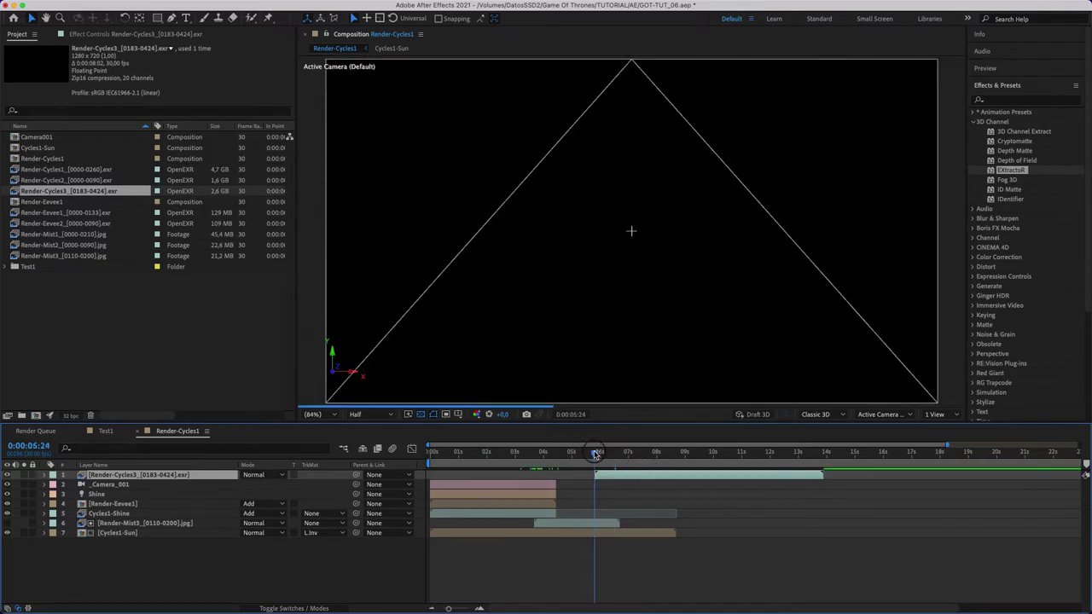
key("Page_Down")
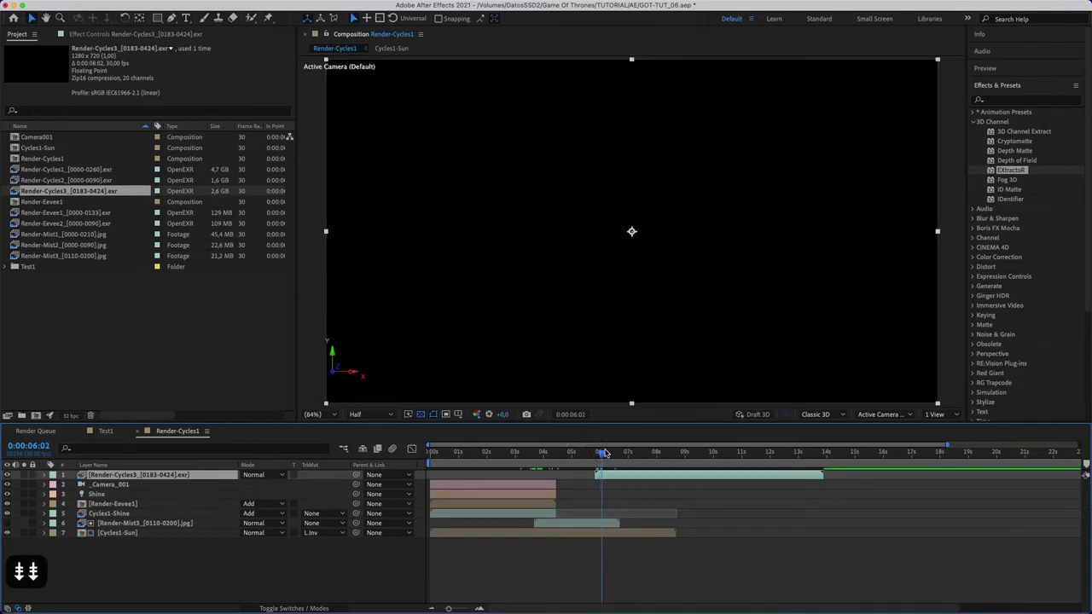
key("Page_Down")
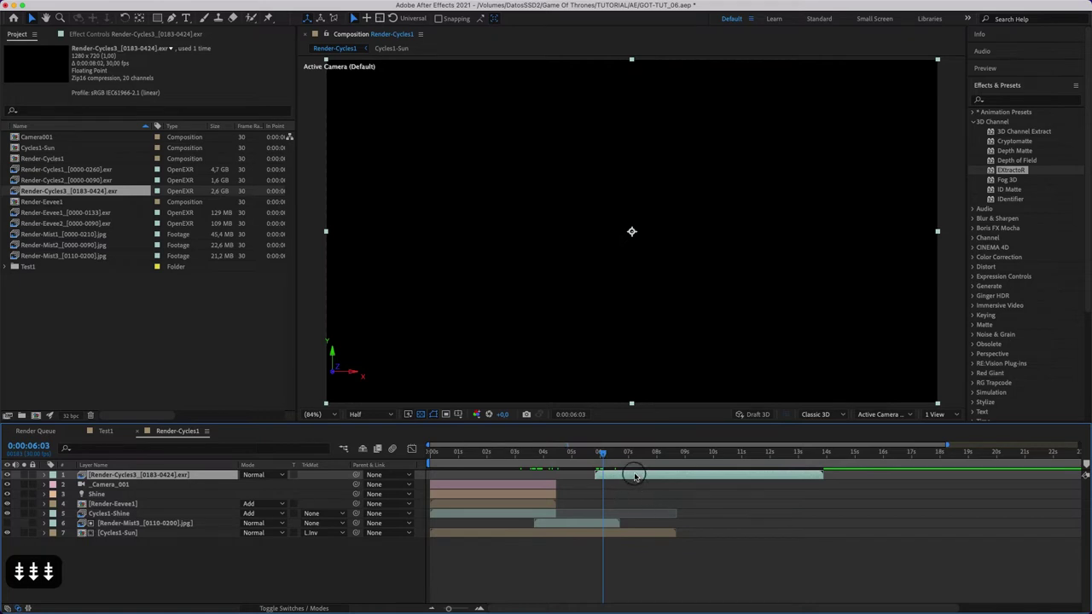
left_click_drag(635, 476, 640, 476)
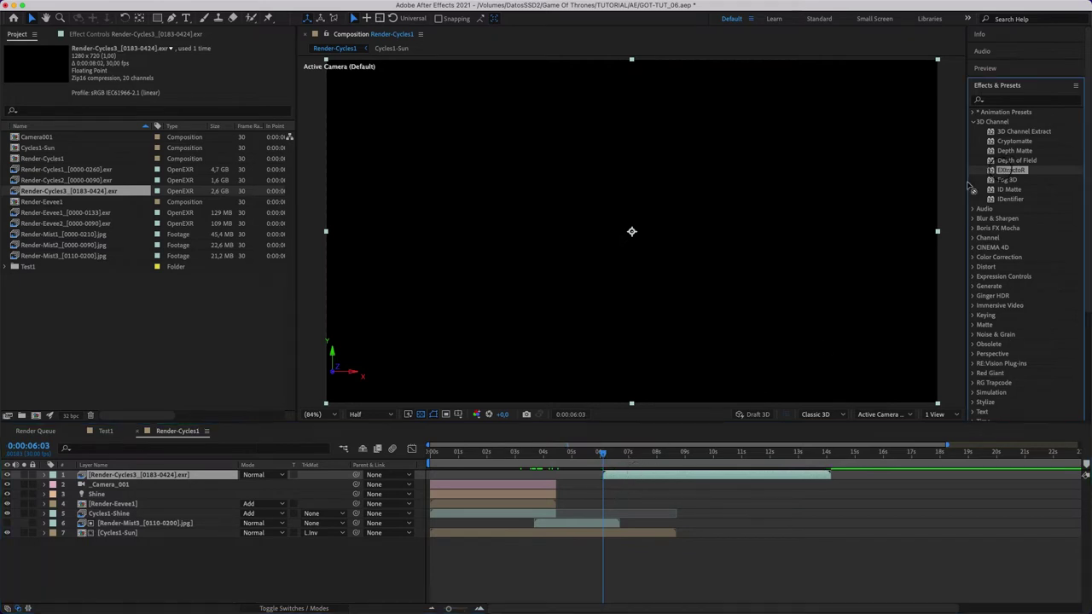
Apply EXtractoR showing ViewLayer.Combined and move Render-Cycles3 to the bottom of the stack.
left_click_drag(1007, 171, 785, 270)
left_click(212, 88)
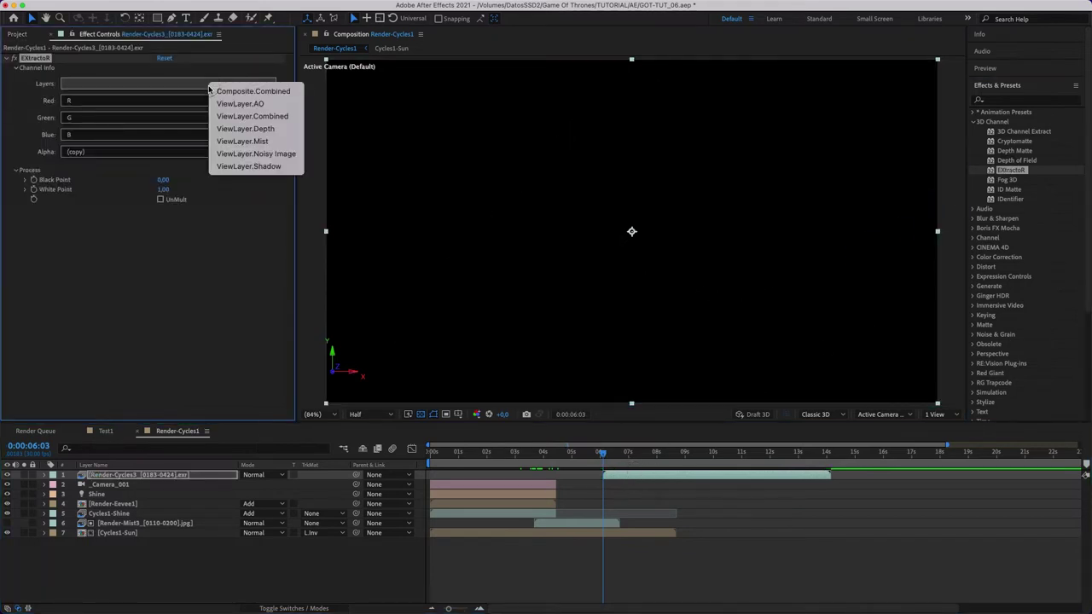
left_click(248, 115)
key("super+z")
left_click_drag(156, 484, 152, 540)
Drag Render-Mist3's first Opacity keyframe to 0:00:06:03.
left_click(166, 516)
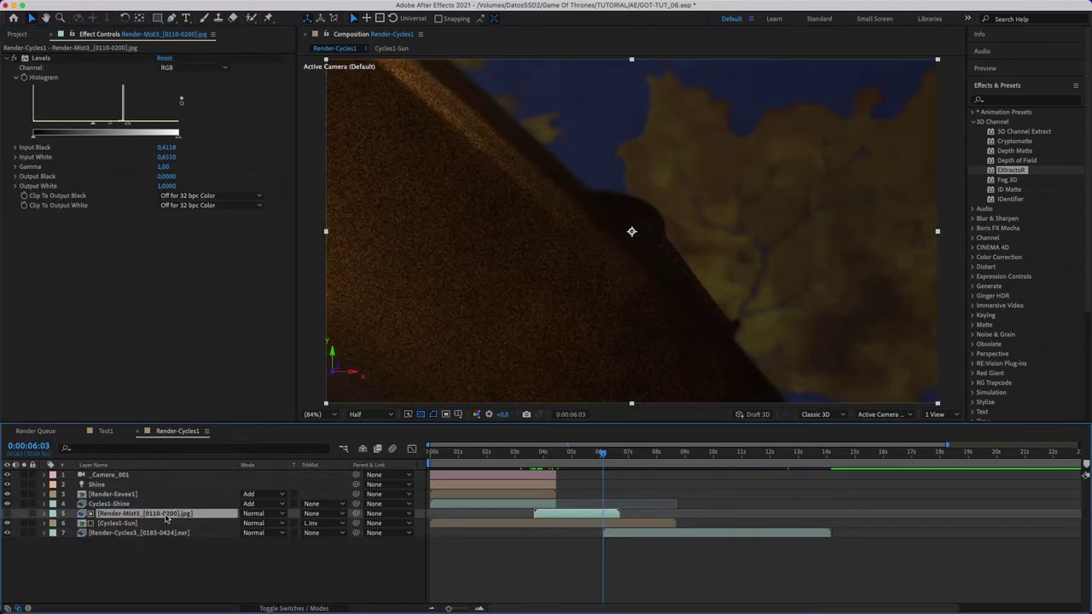
key("u")
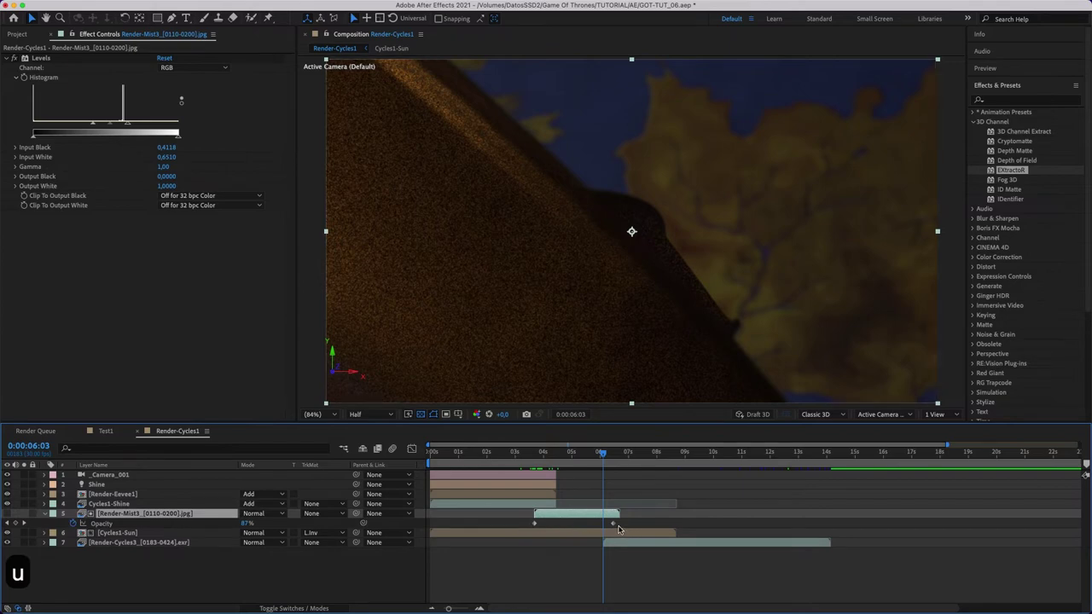
scroll(631, 529, "up", 5)
left_click(693, 524)
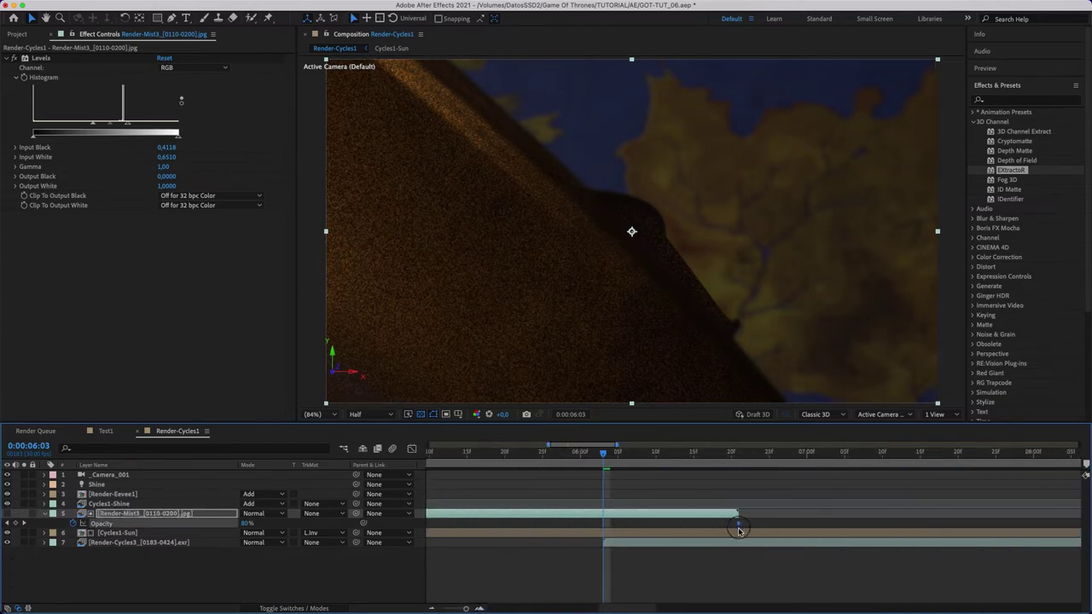
left_click_drag(475, 609, 468, 609)
left_click_drag(552, 523, 753, 524)
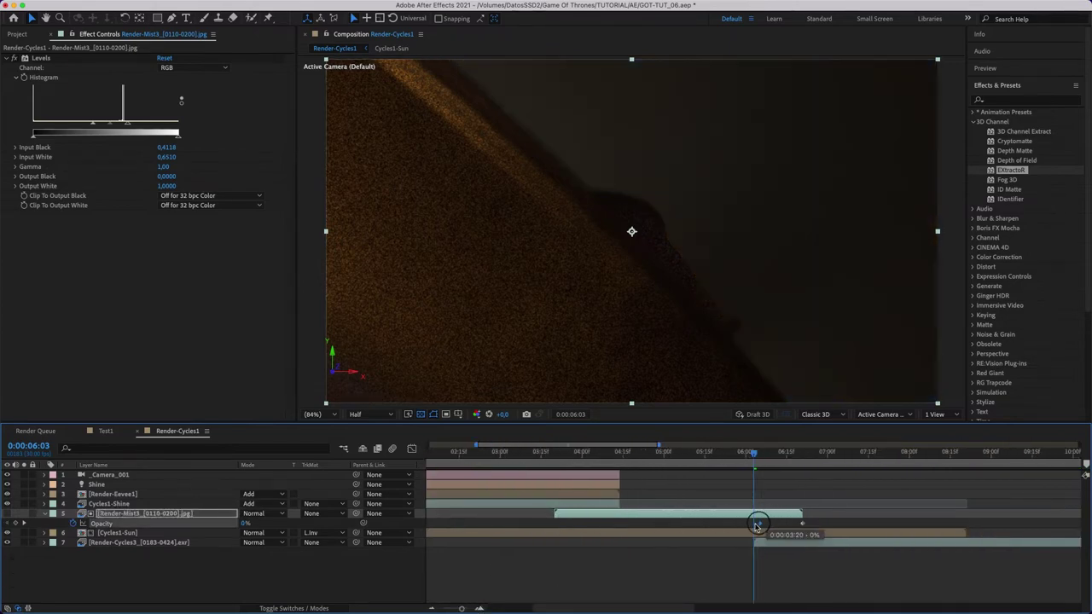
Zoom the timeline out and preview the mist fade around 6:07 to 6:15.
scroll(798, 443, "up", 3)
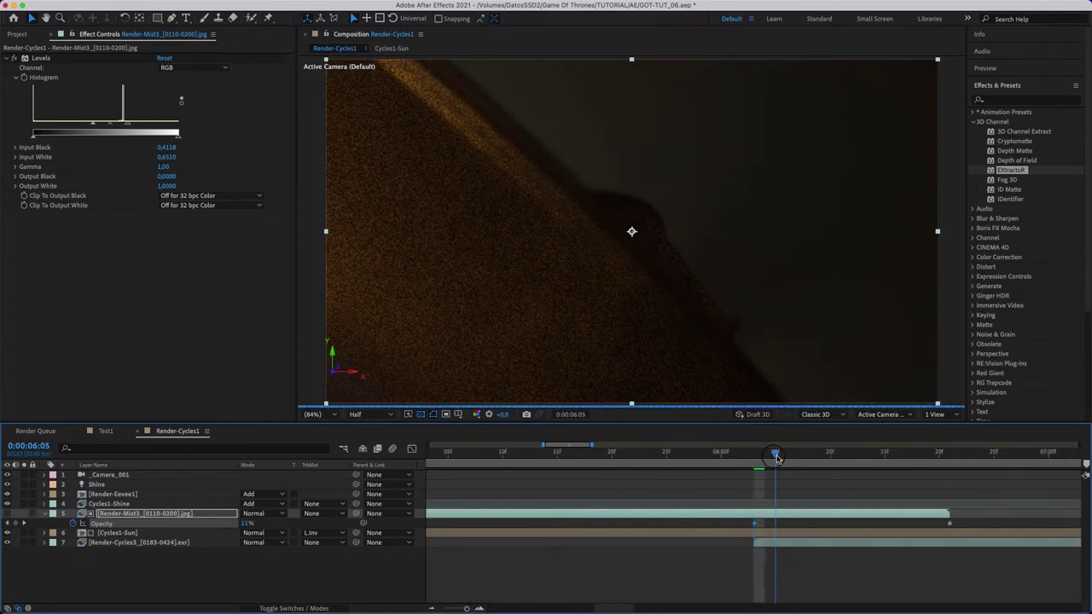
left_click(797, 453)
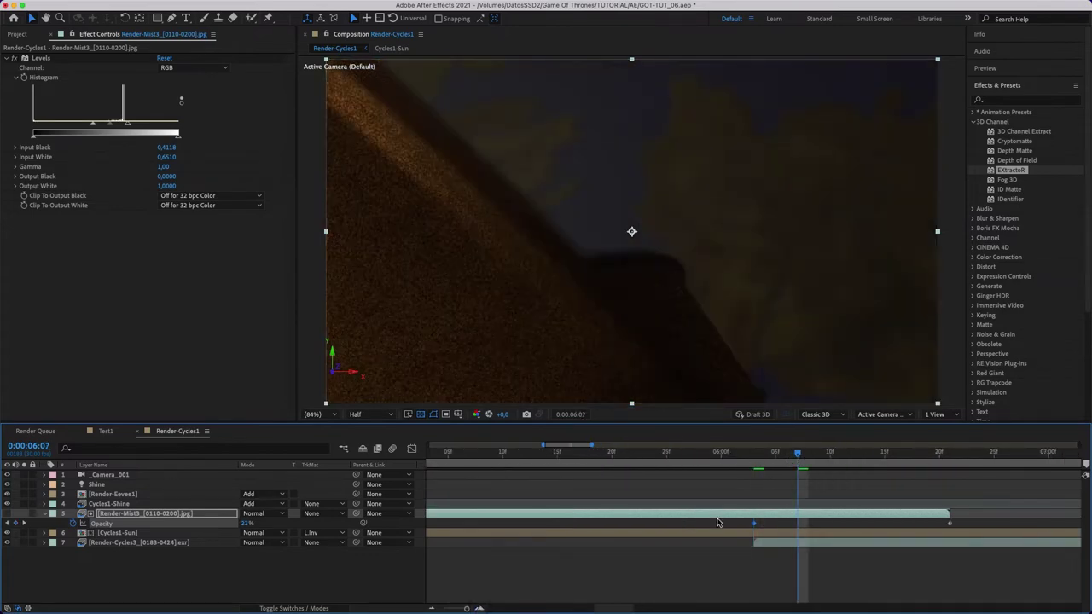
left_click(433, 609)
left_click(432, 609)
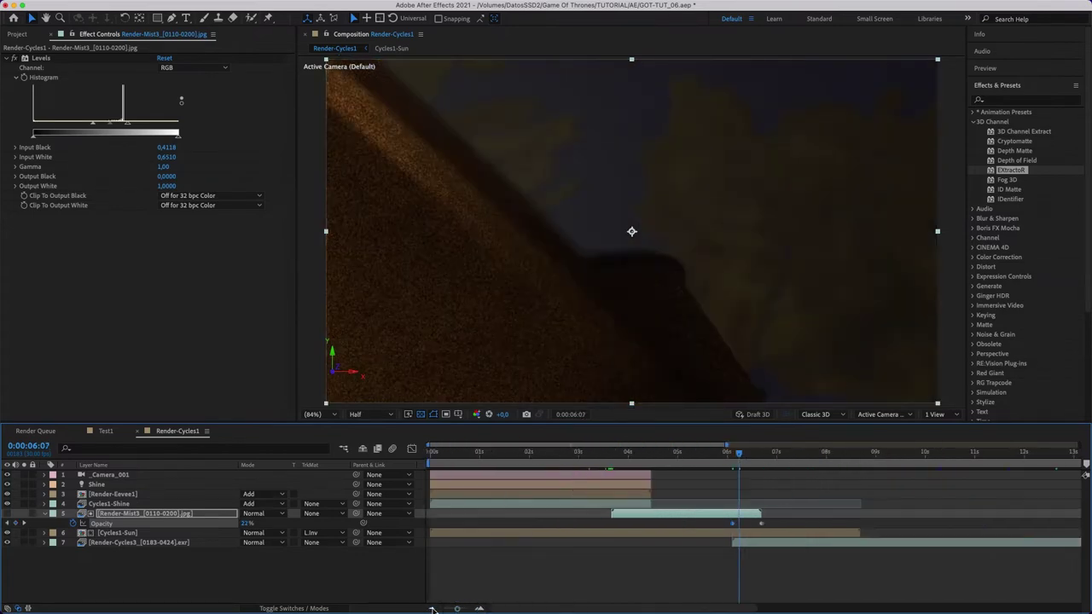
left_click(432, 609)
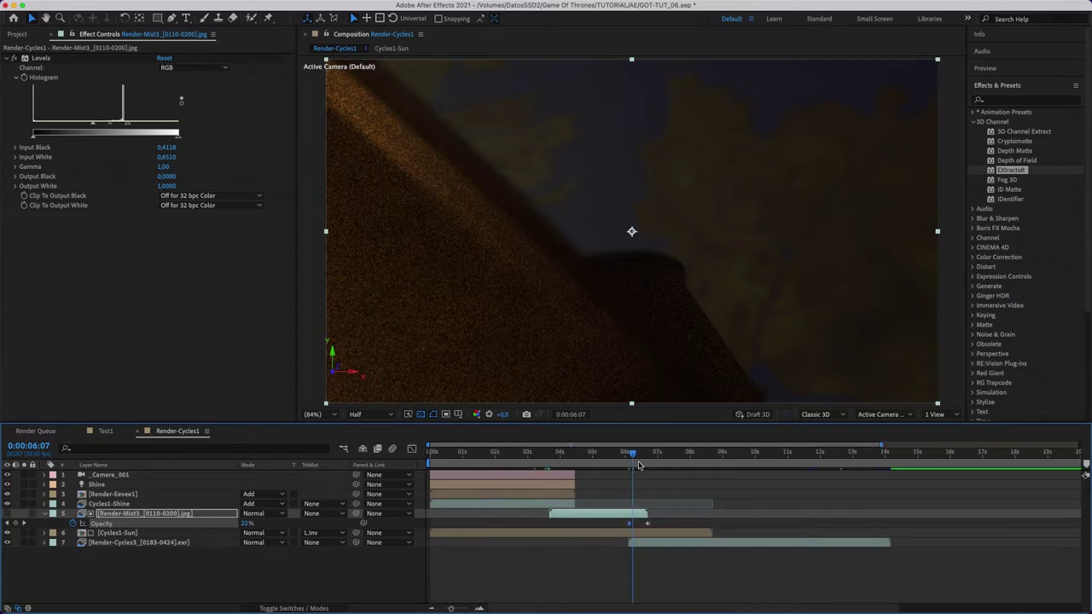
left_click_drag(626, 453, 653, 454)
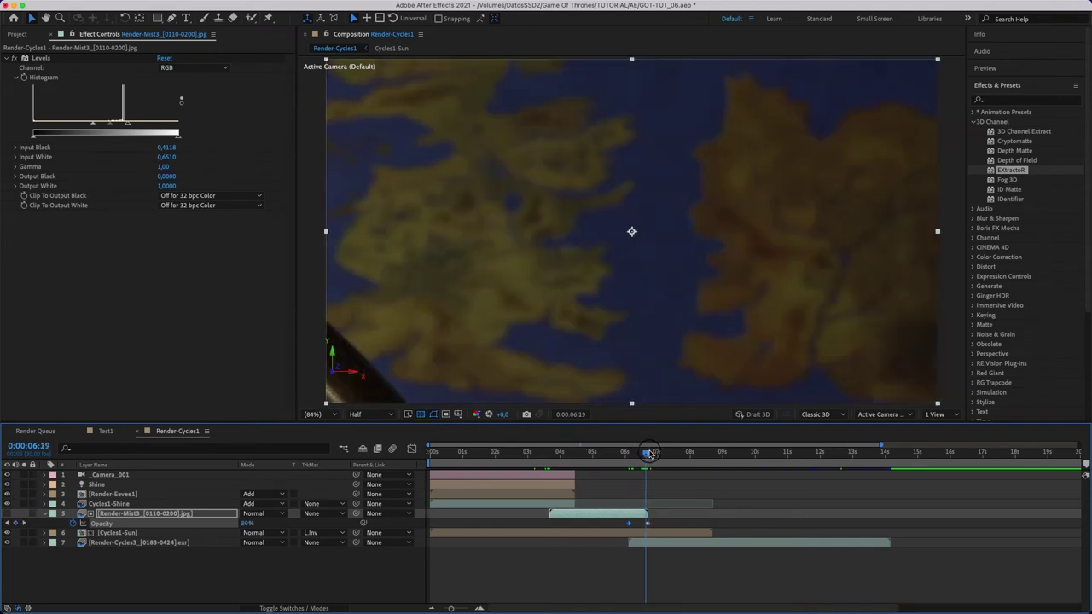
Open the Cycles1-Sun precomp at 4:23 with the preview at full resolution.
double_click(116, 532)
left_click(785, 451)
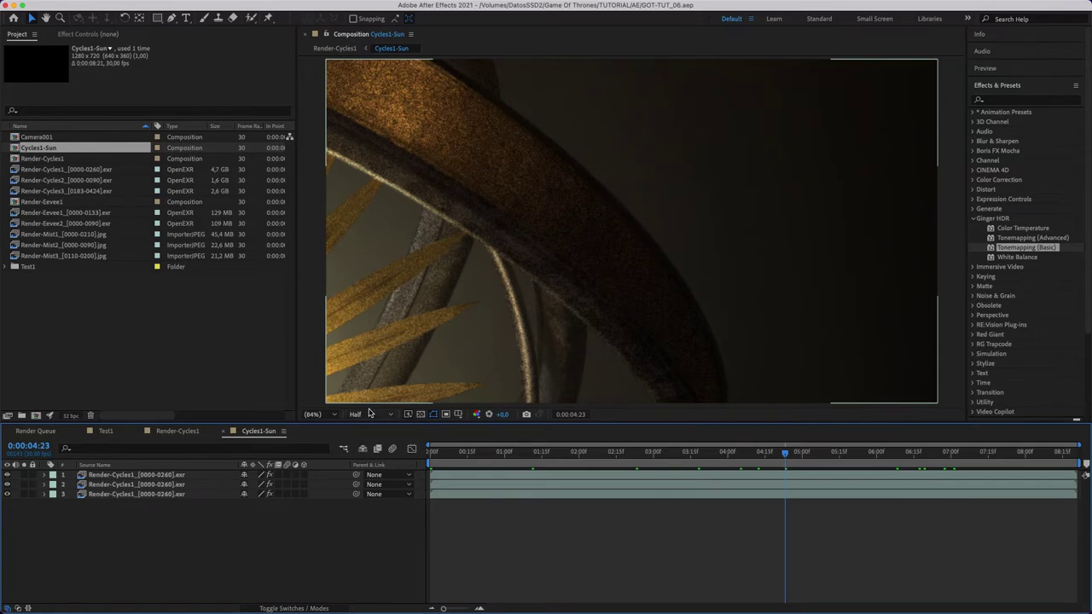
left_click(369, 414)
left_click(363, 429)
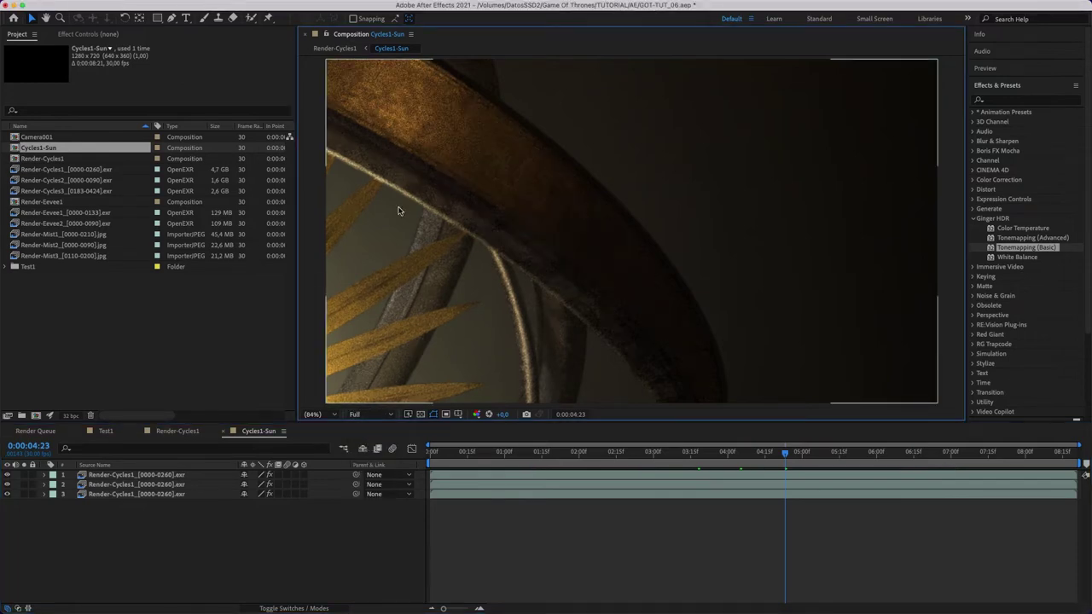
Set the top Render-Cycles1 layer's opacity to 80%.
left_click(124, 476)
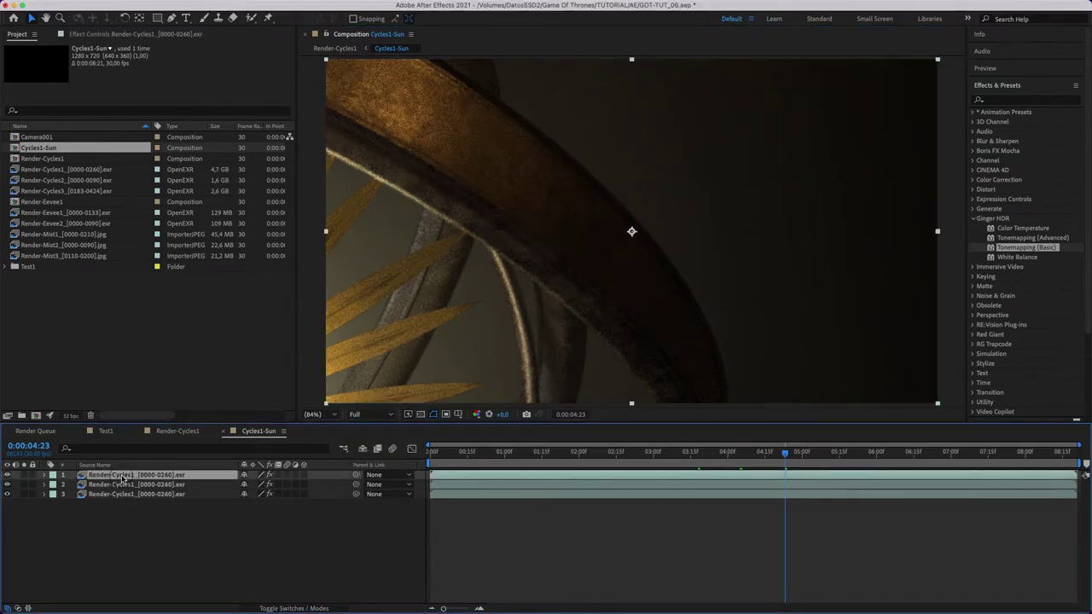
left_click(7, 474)
left_click(8, 475)
key("t")
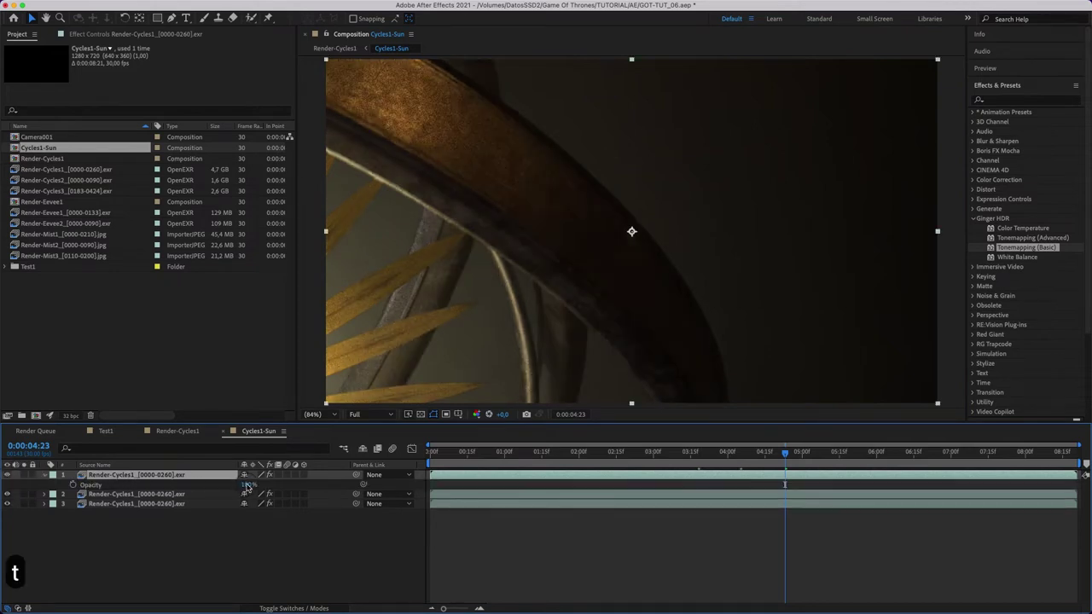
left_click(248, 485)
type("80")
key("Return")
left_click(45, 475)
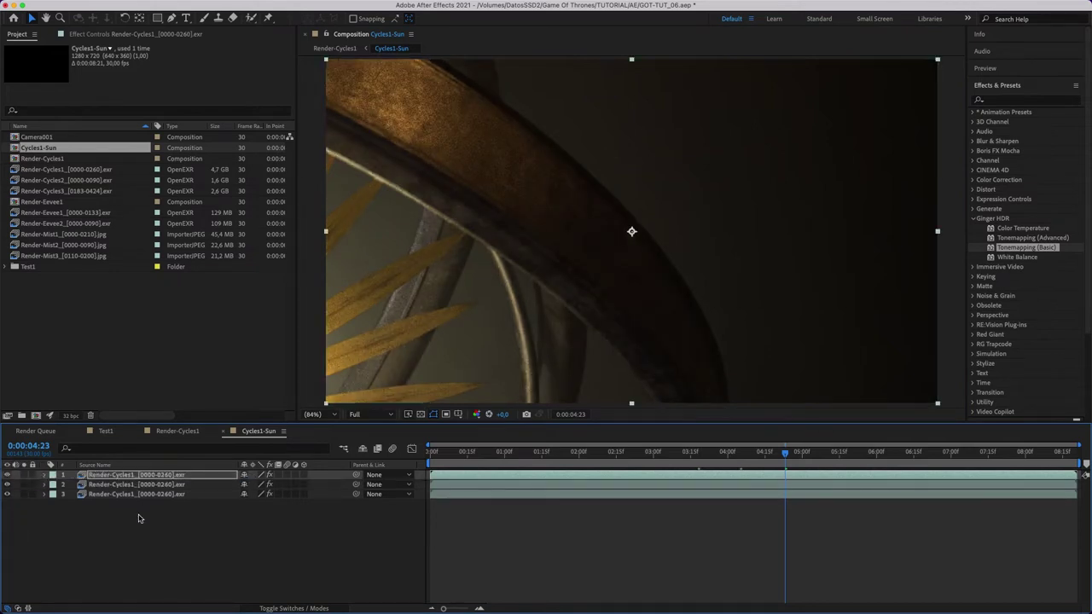
Add a new adjustment layer to the Cycles1-Sun comp.
right_click(139, 517)
mouse_move(214, 464)
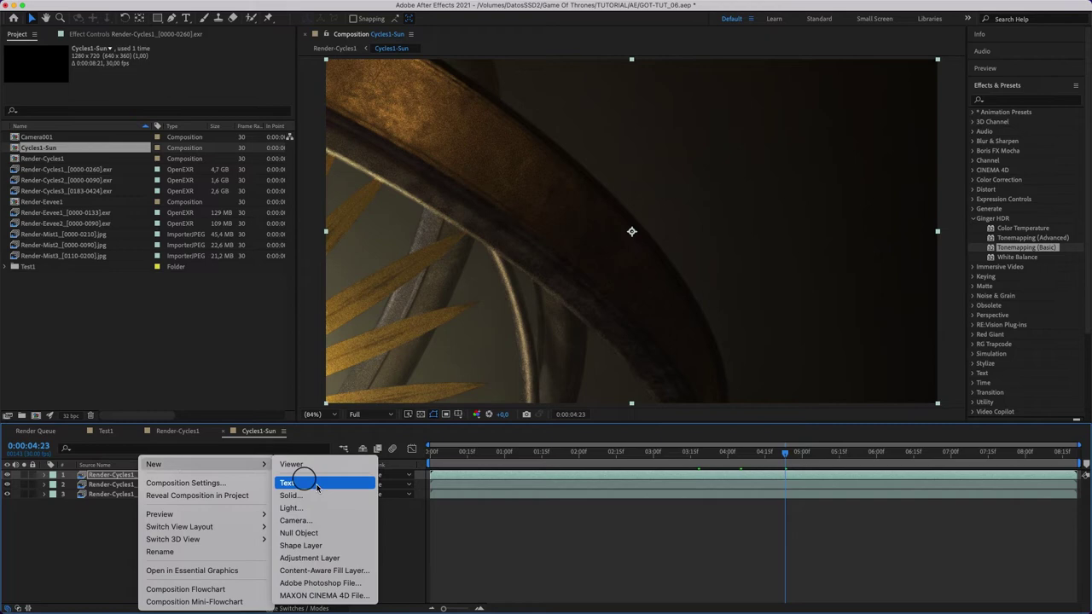
left_click(309, 557)
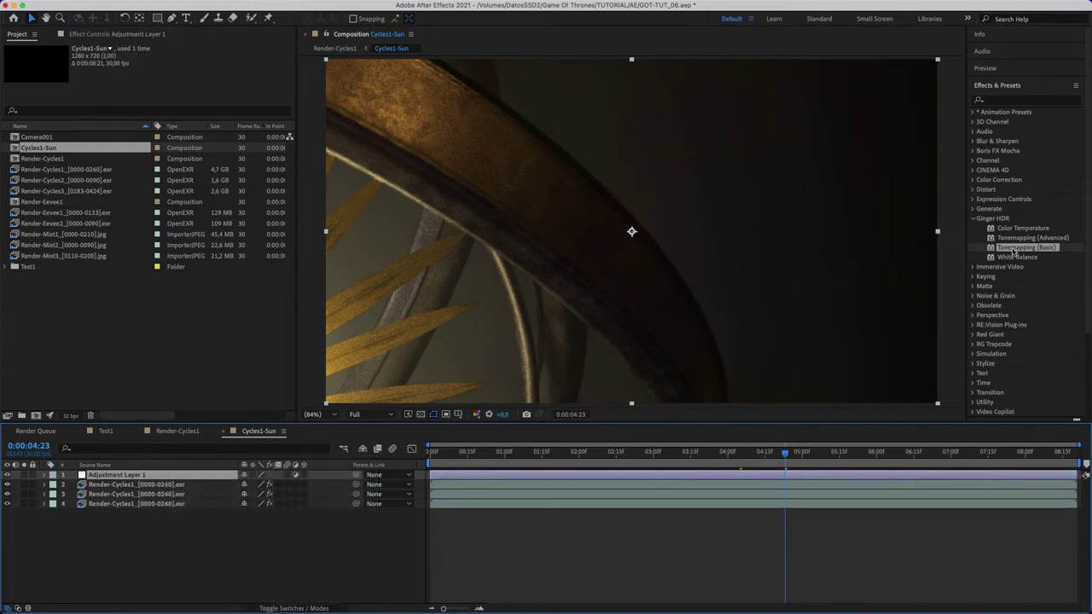
Apply Tonemapping (Basic): Local Contrast 0.25, Detail Strength 1.25, Shadow Brightness 0.93.
left_click_drag(1013, 249, 132, 478)
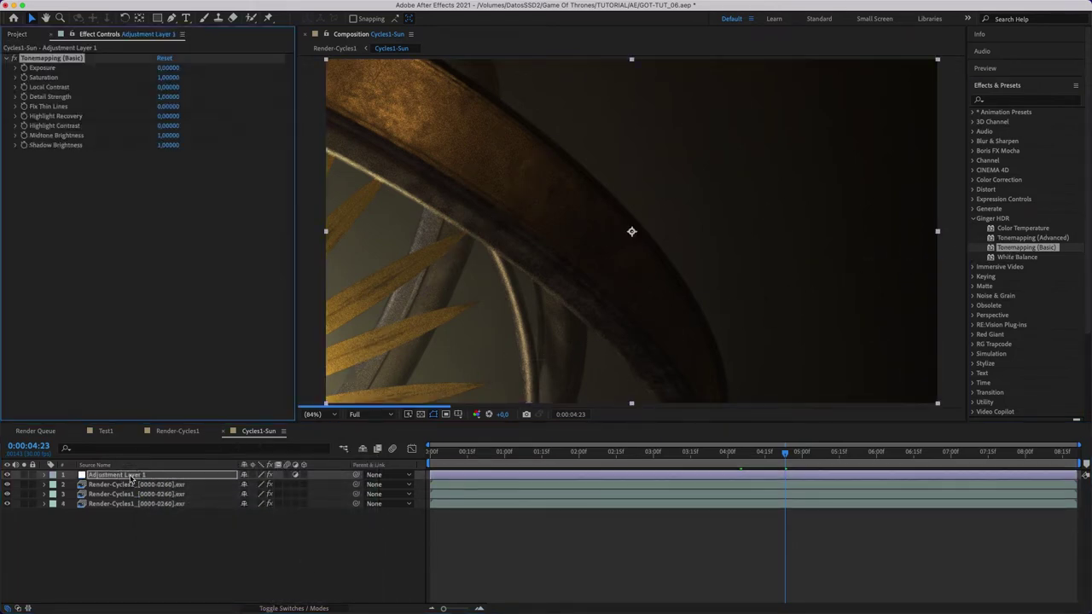
left_click(168, 86)
type(",25")
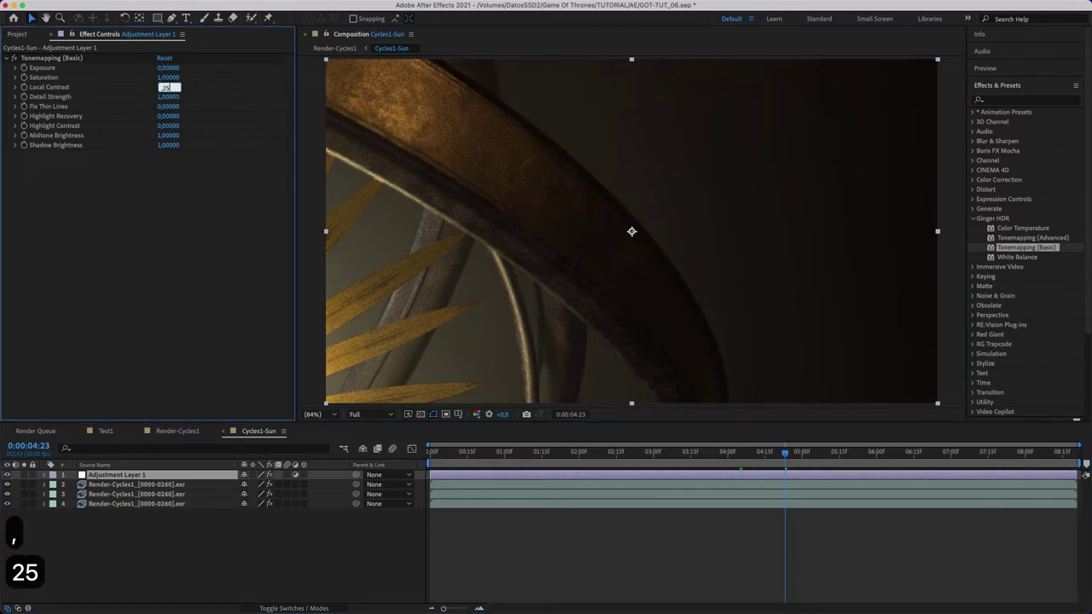
key("Return")
left_click(175, 97)
type("5")
key("Return")
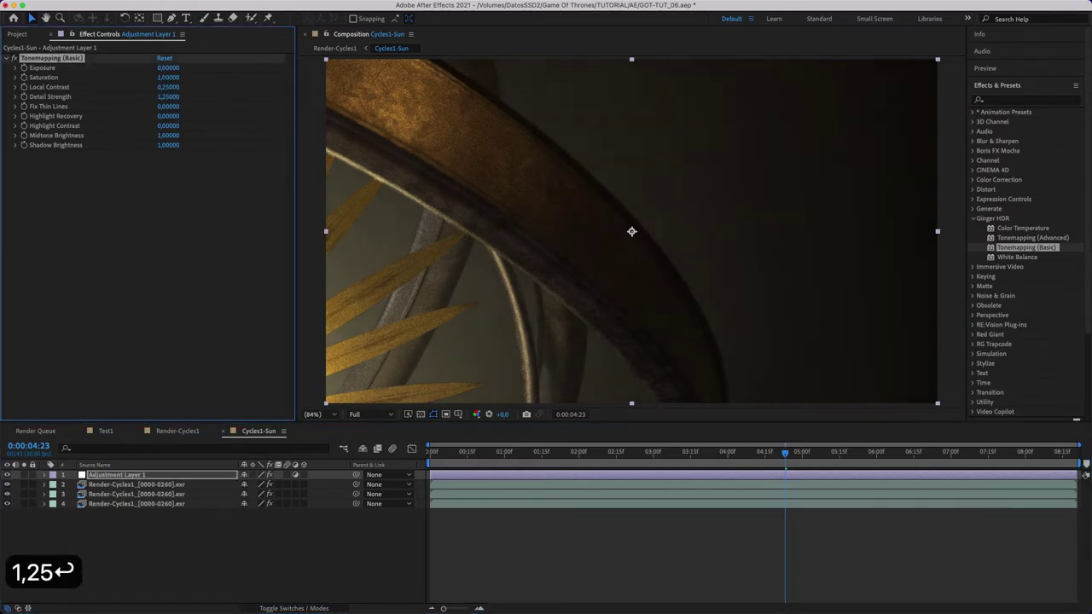
key("Return")
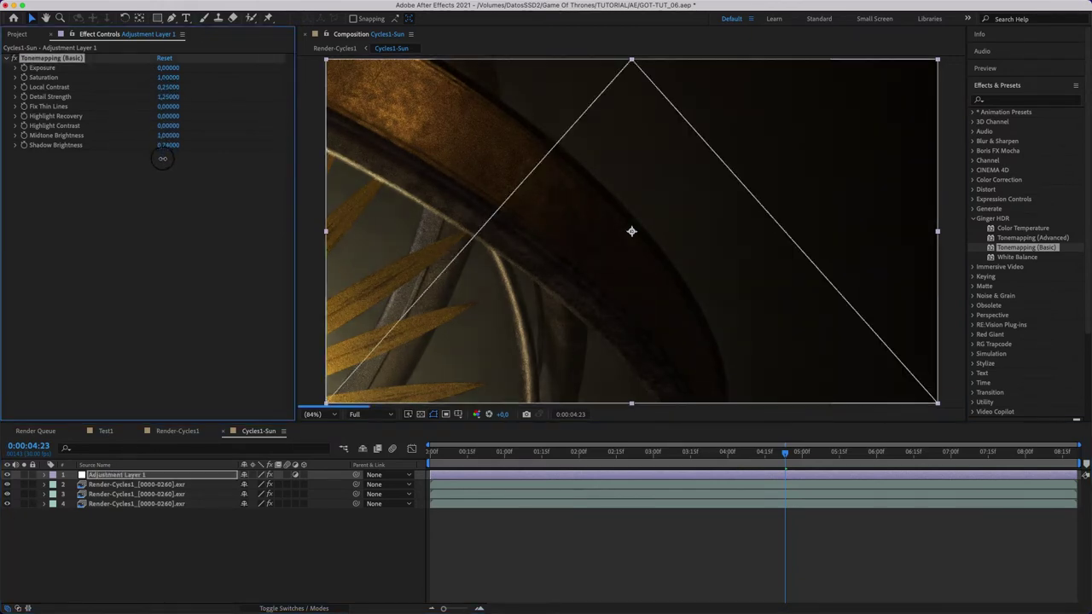
left_click_drag(172, 163, 175, 159)
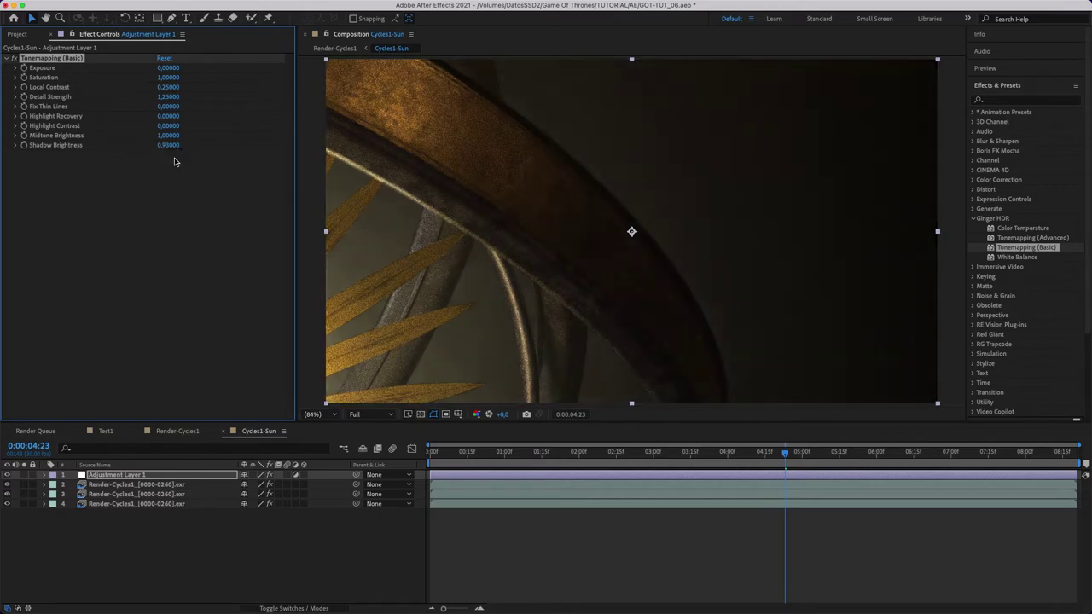
left_click(9, 476)
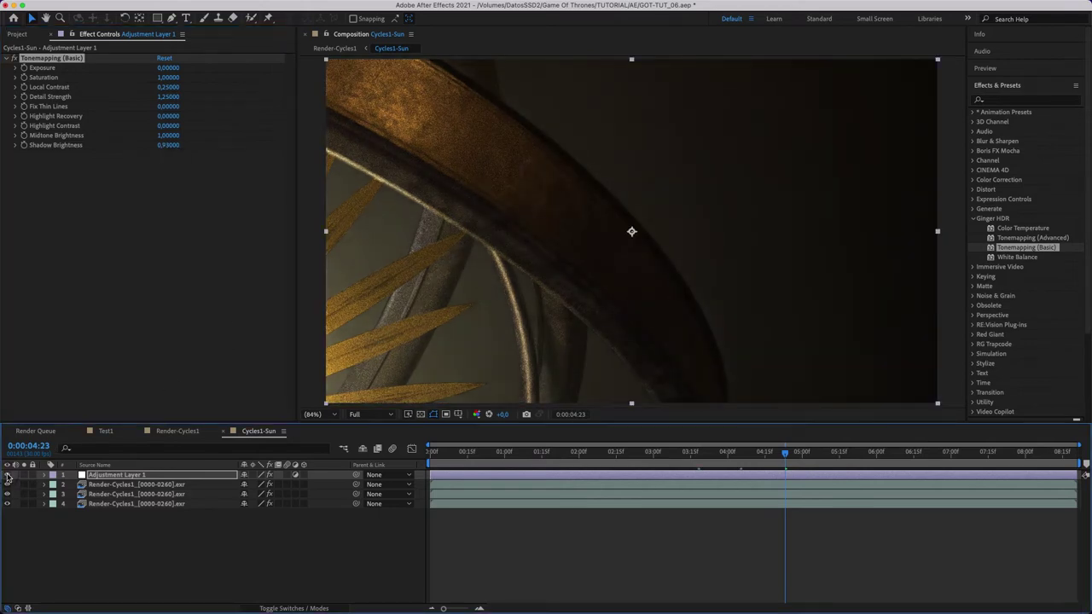
In Render-Cycles1, reload the Render-Cycles3 and Render-Mist3 footage from disk.
left_click(178, 431)
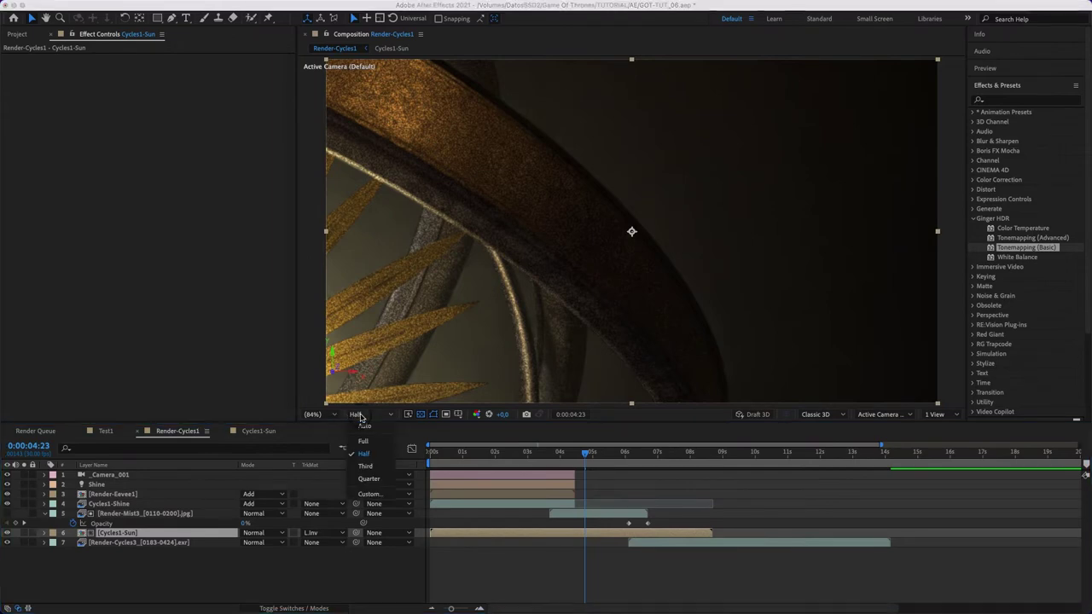
left_click(562, 451)
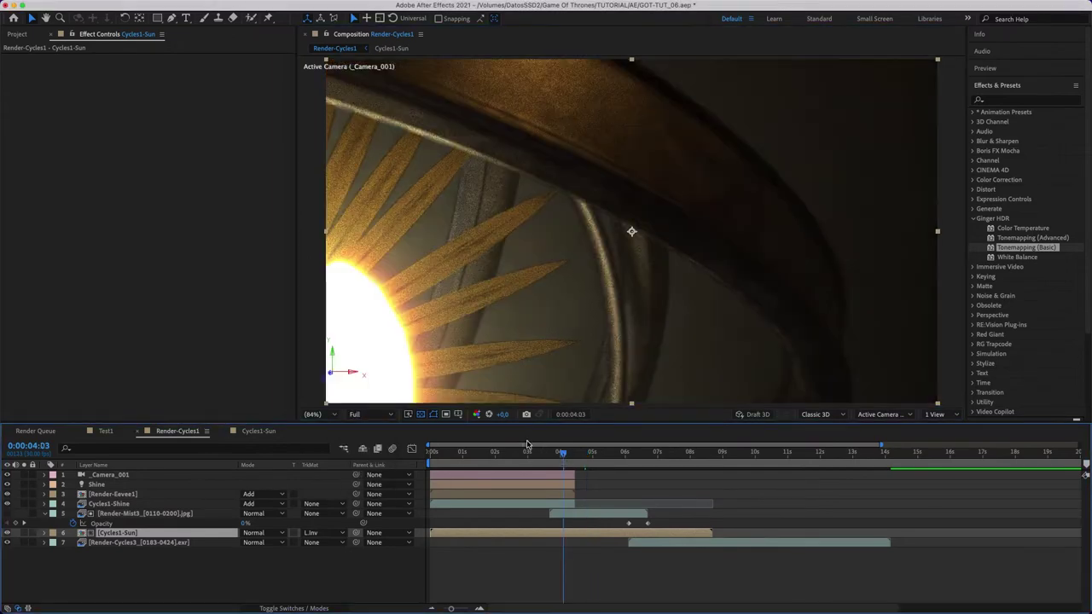
right_click(101, 189)
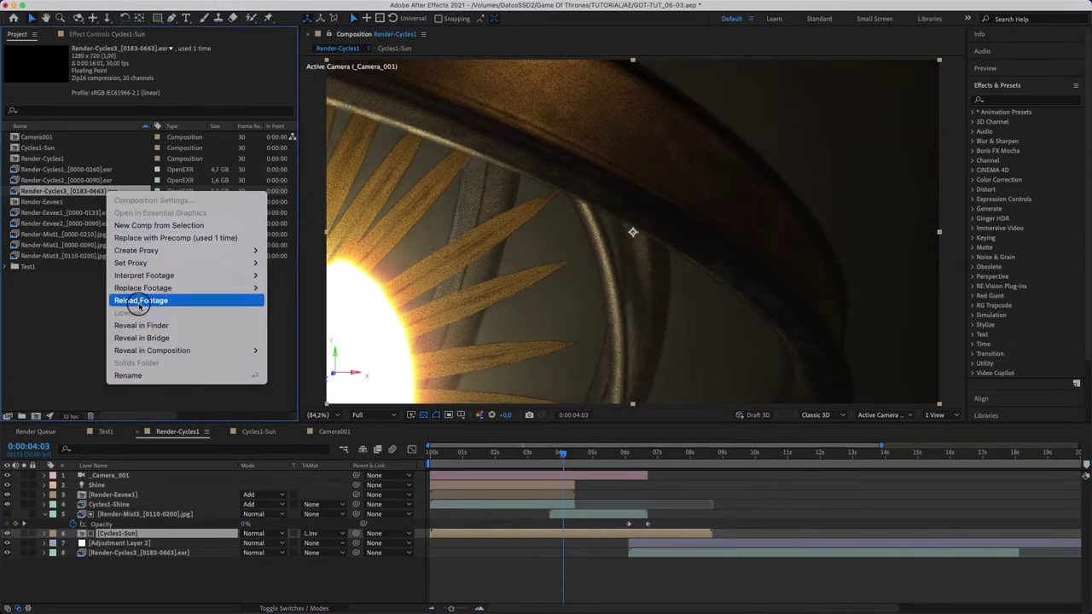
left_click(138, 301)
right_click(86, 256)
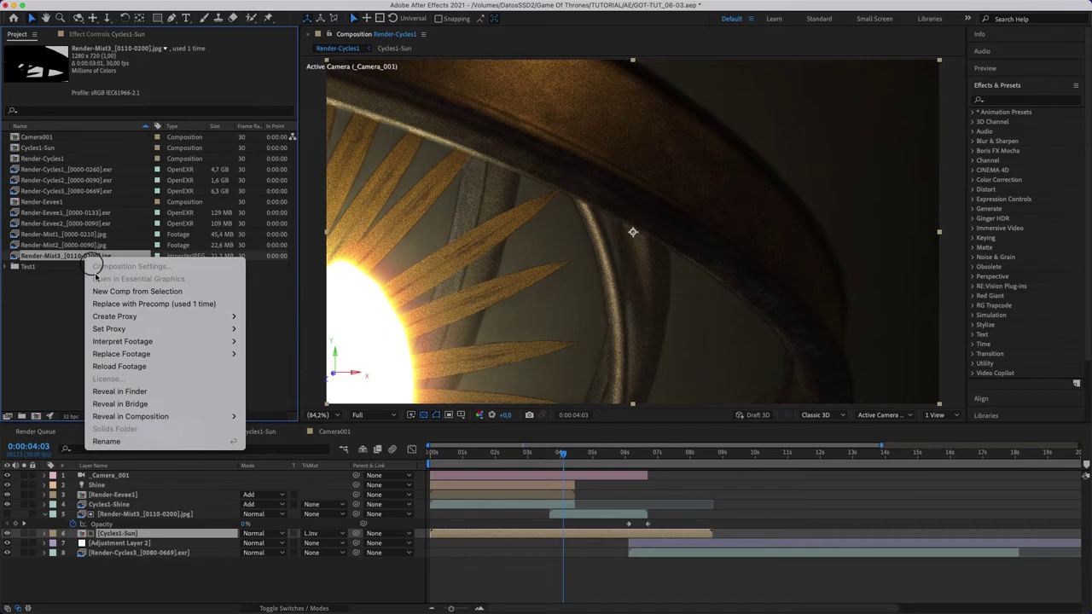
left_click(117, 374)
Shift Render-Mist3, Render-Cycles3 and Adjustment Layer 2 earlier, extending Render-Cycles3 to the timeline end.
left_click(136, 514)
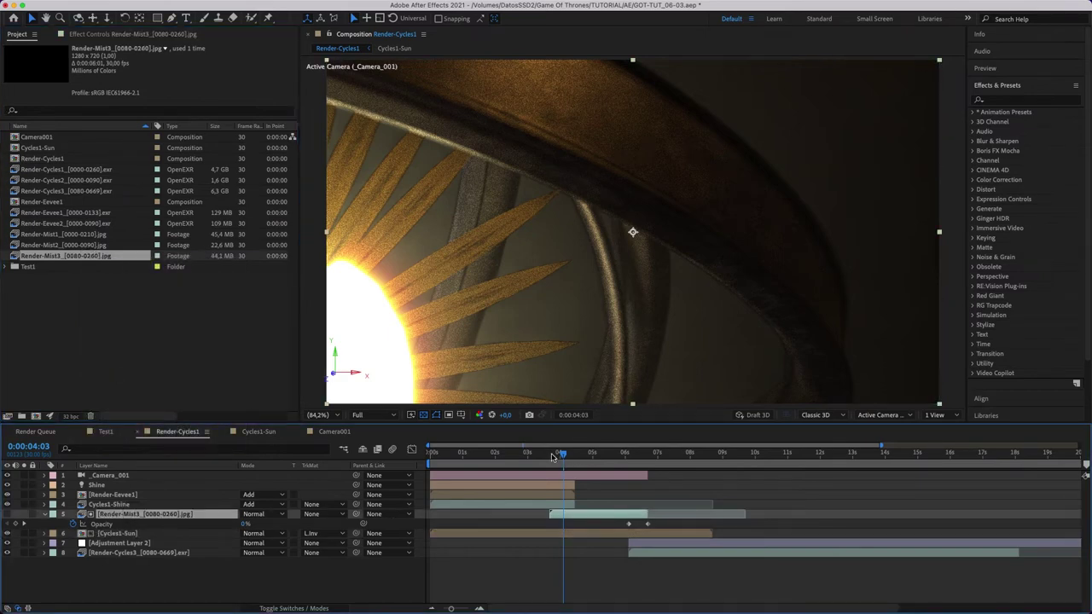
left_click_drag(534, 454, 528, 452)
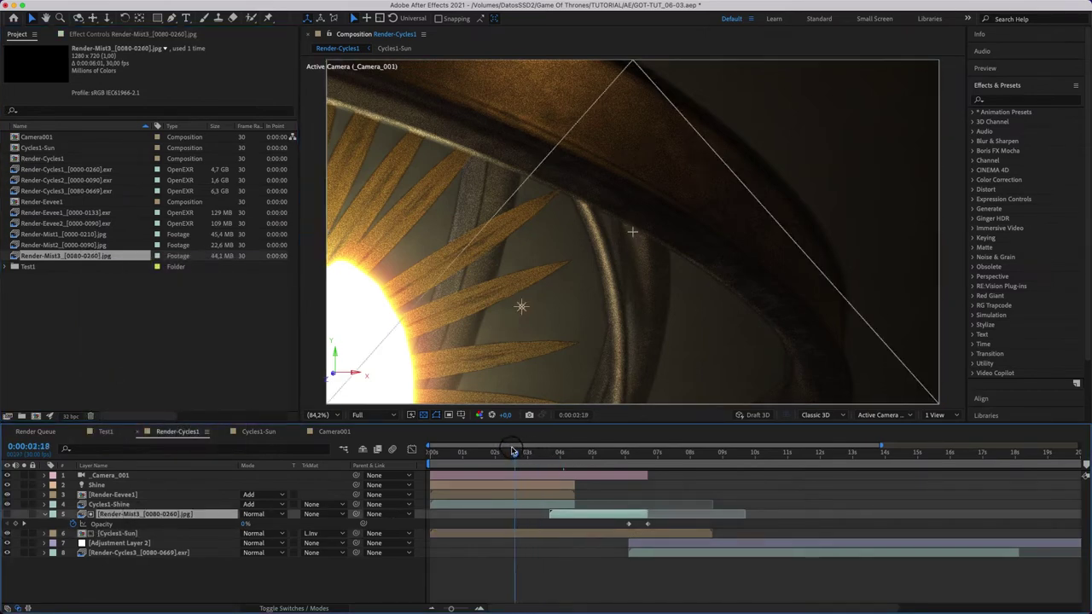
key("Page_Down")
key("Page_Down")
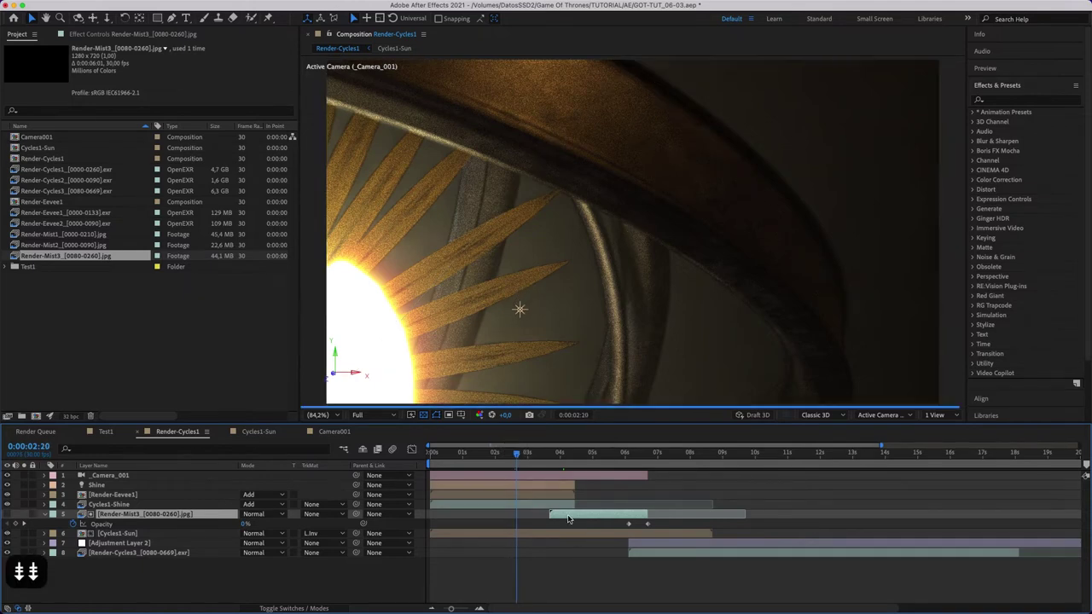
left_click_drag(570, 516, 525, 517)
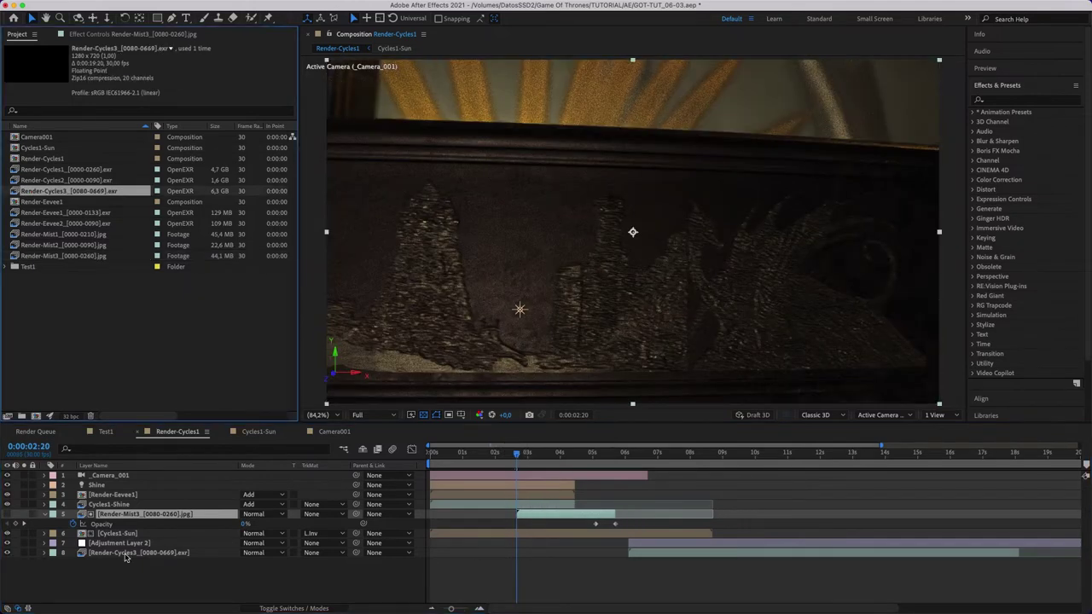
left_click_drag(647, 553, 535, 554)
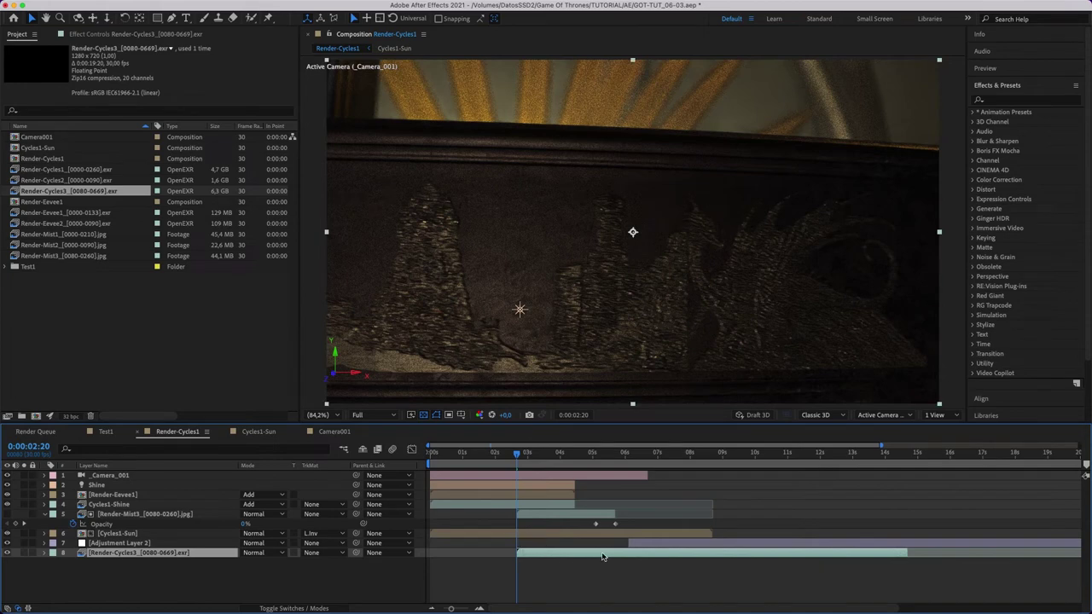
mouse_move(649, 545)
left_mouse_down()
mouse_move(621, 547)
mouse_move(713, 515)
left_mouse_up()
left_click_drag(907, 553, 1054, 550)
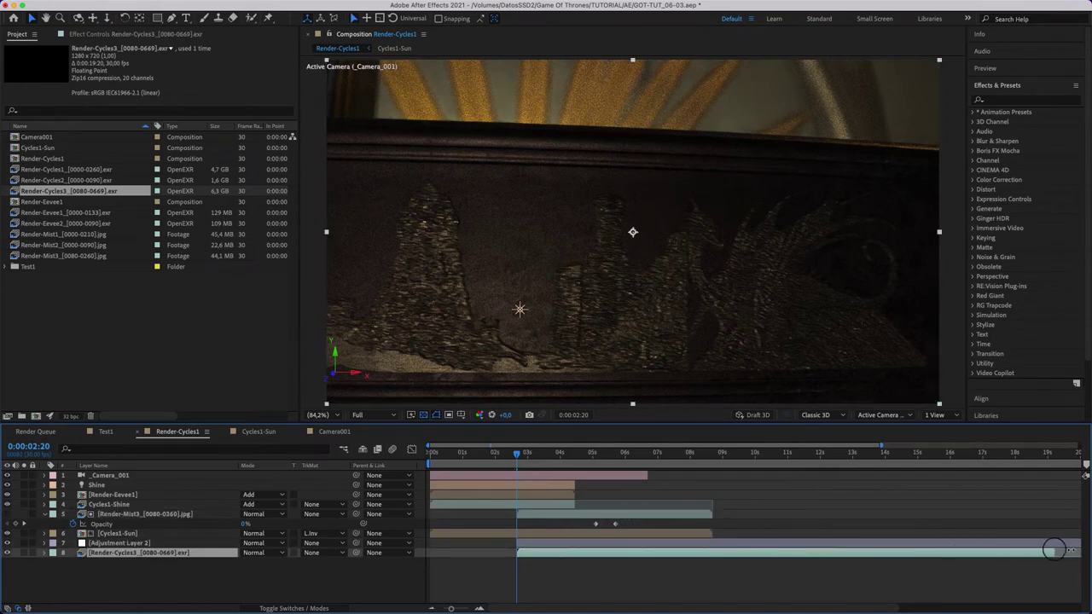
Retime the mist opacity keyframes so the fade starts earlier, checking frames around 3:20.
left_click(535, 454)
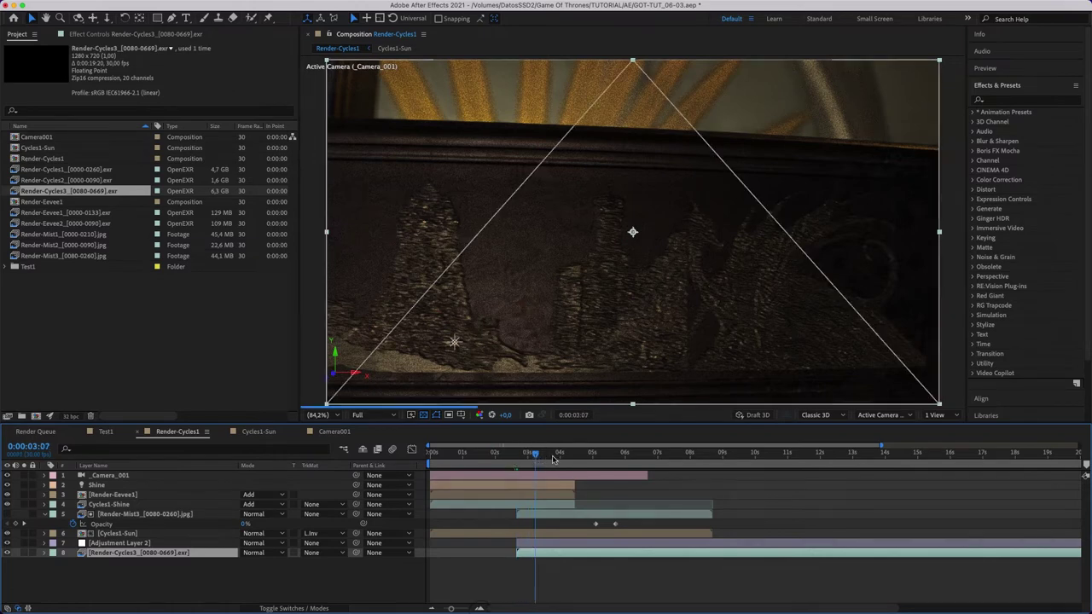
left_click(546, 454)
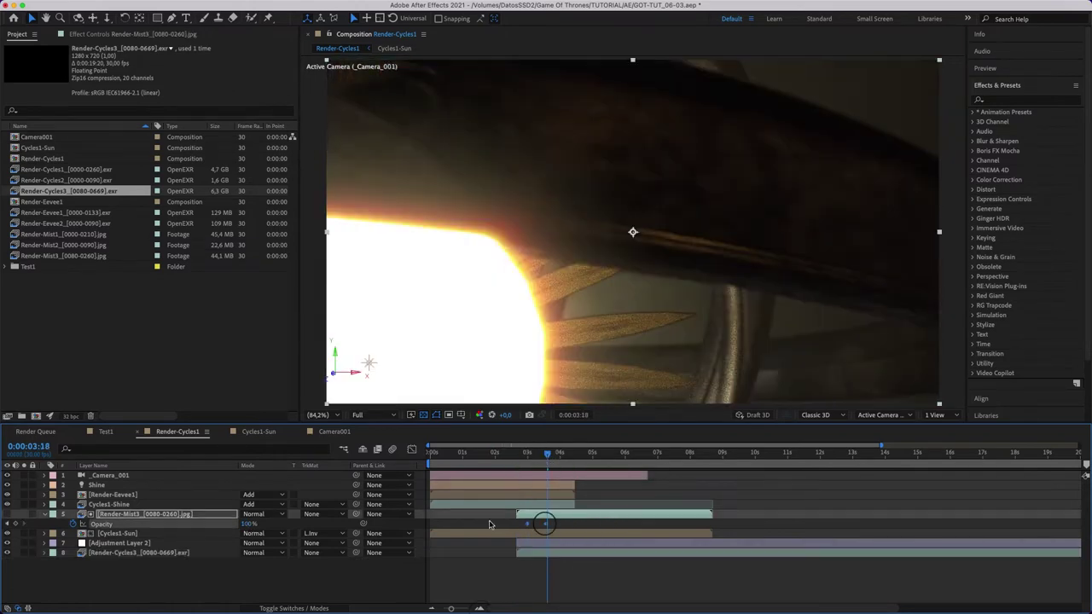
key("i")
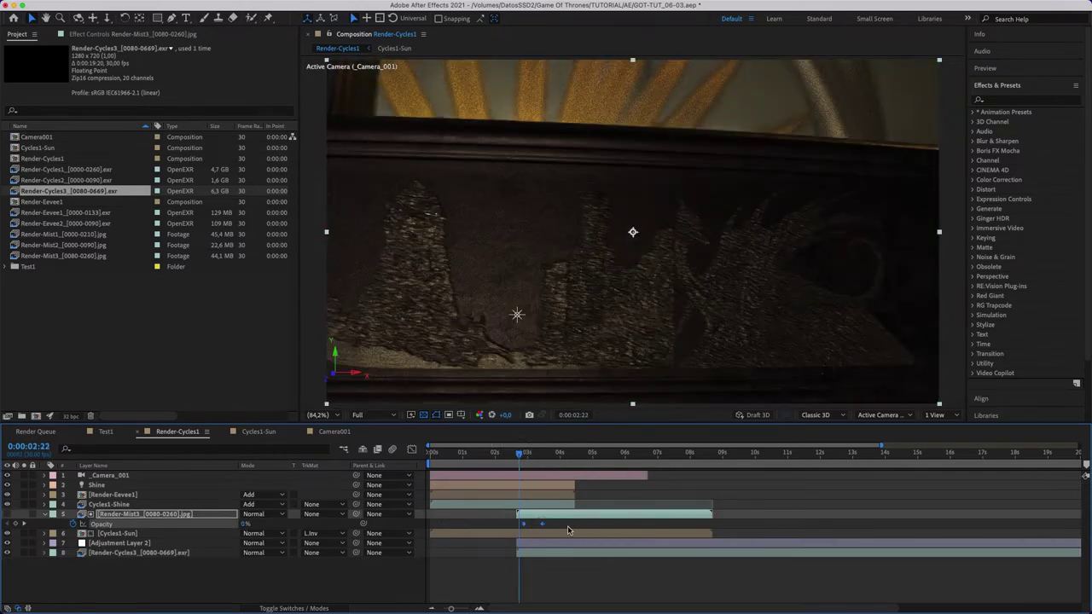
left_click_drag(502, 530, 534, 526)
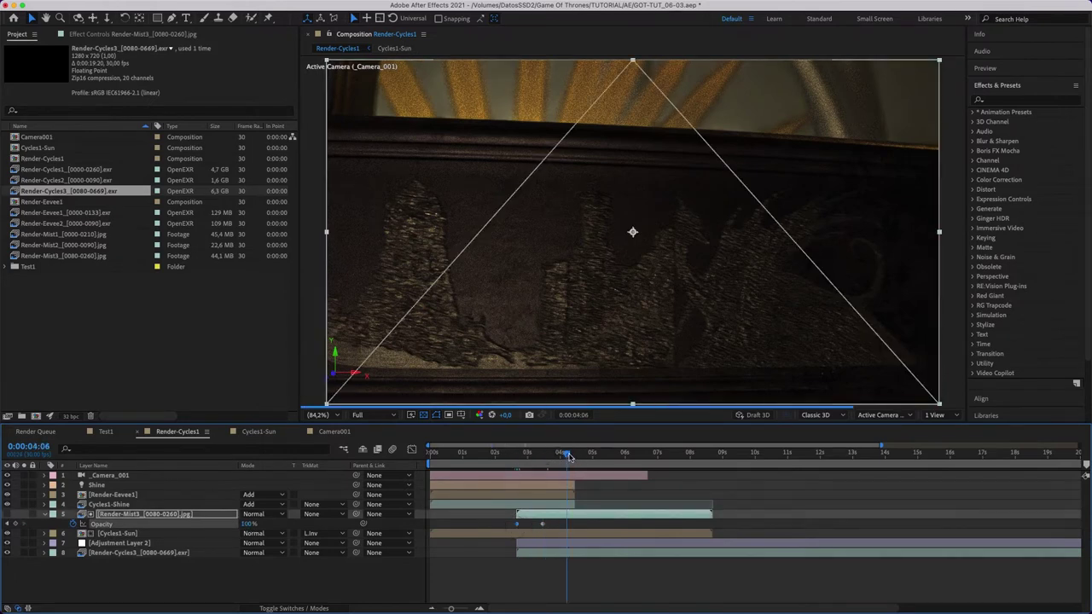
left_click_drag(572, 454, 635, 457)
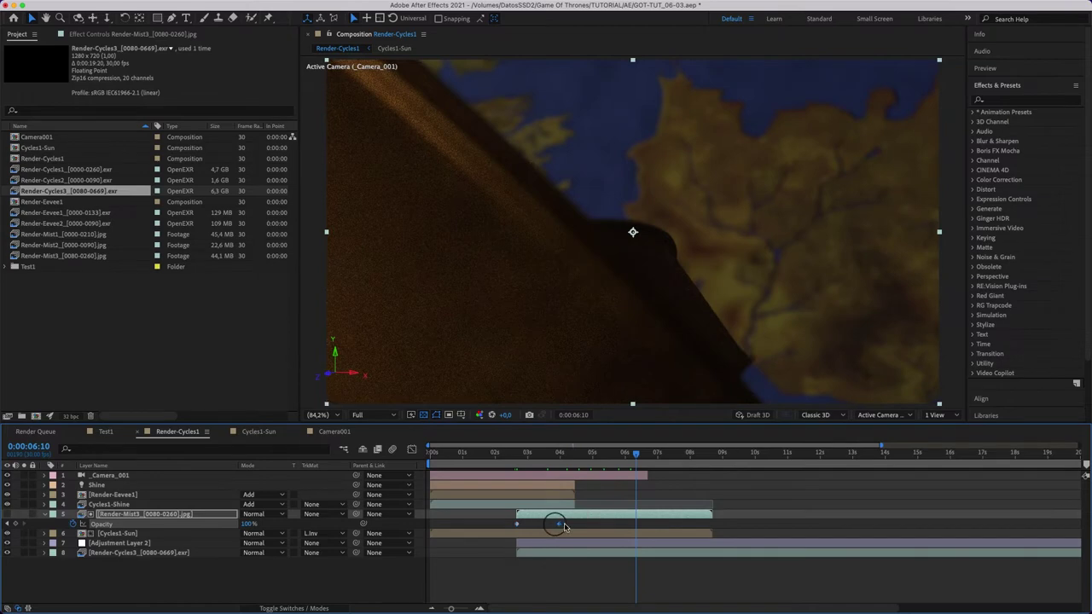
left_click_drag(559, 524, 652, 524)
left_click_drag(636, 454, 527, 455)
left_click(45, 514)
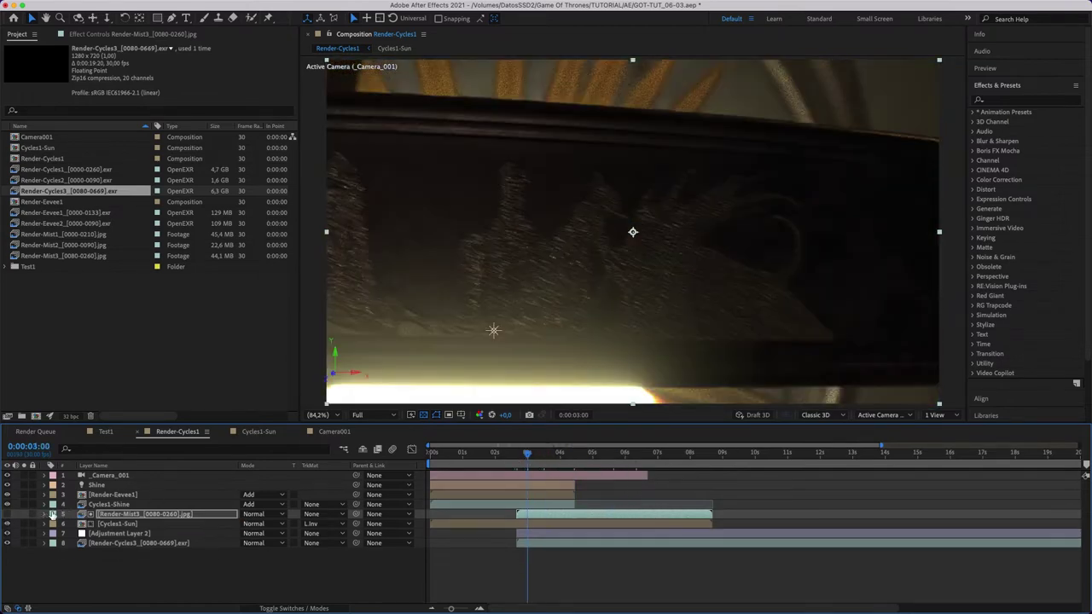
left_click_drag(537, 458, 550, 455)
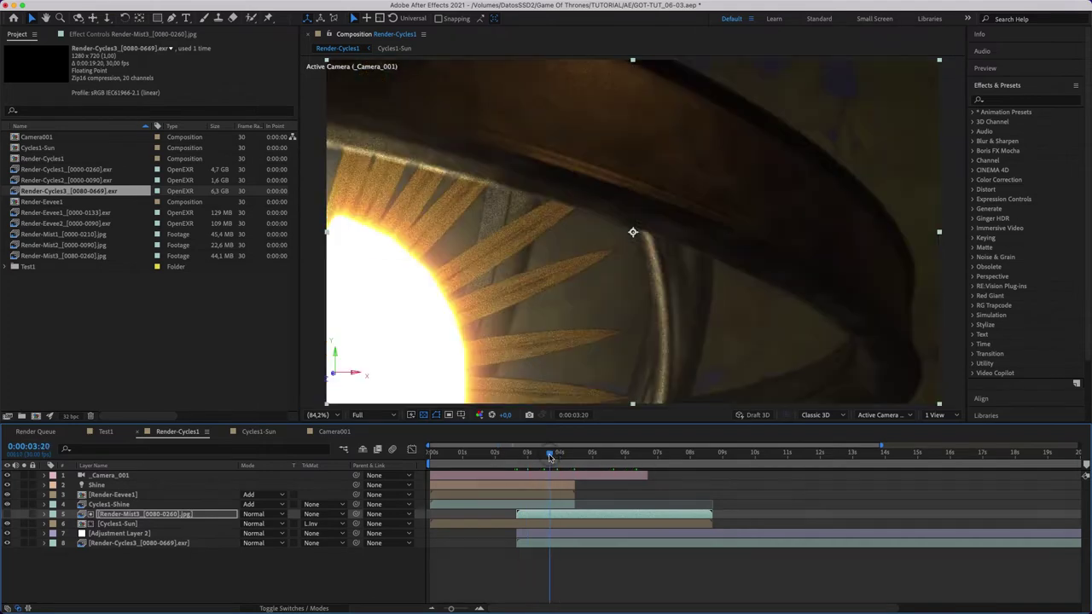
left_click(109, 504)
Set Shine Ray Length to 0.9 and Boost Light to 3.
type("9")
key("Return")
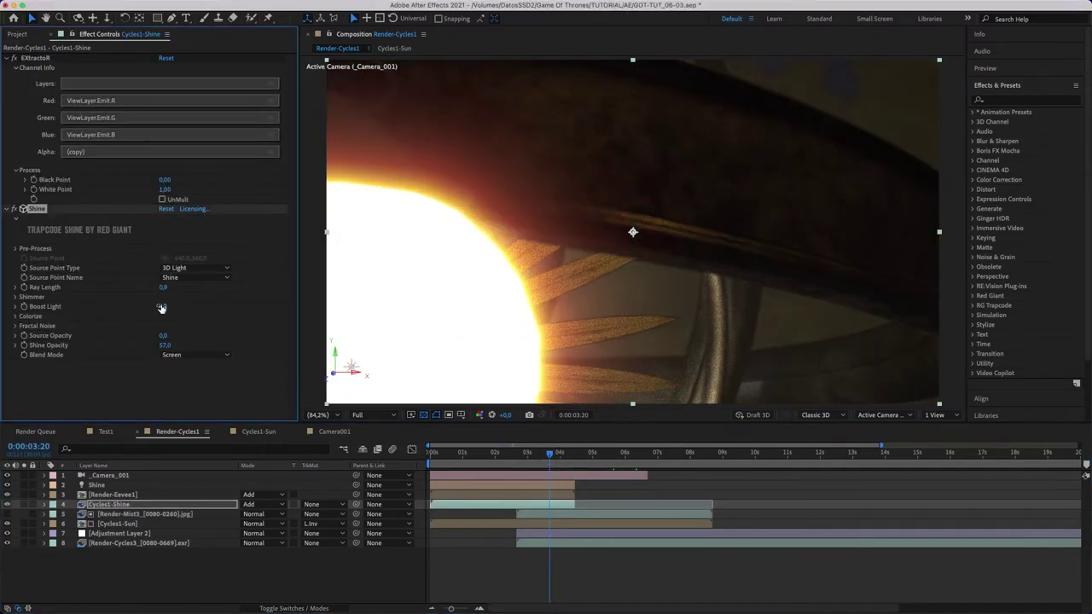
left_click(163, 306)
type("3")
key("Return")
Set Shimmer Amount 200 and Shimmer Detail 80, letting the source point affect the shimmer.
left_click(15, 298)
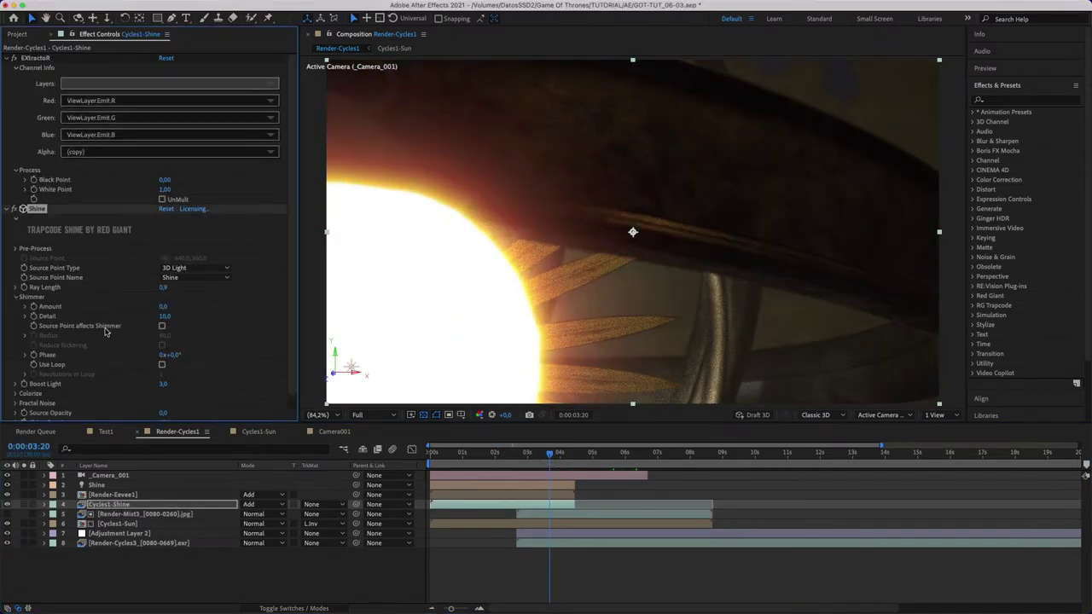
left_click_drag(163, 308, 254, 306)
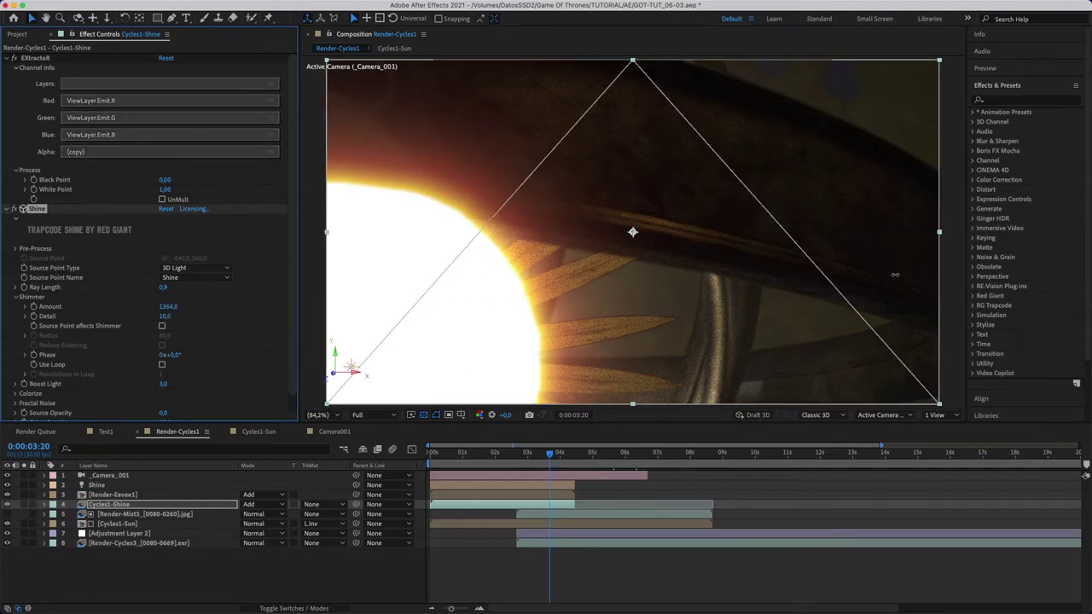
left_click(170, 307)
type("200")
key("Return")
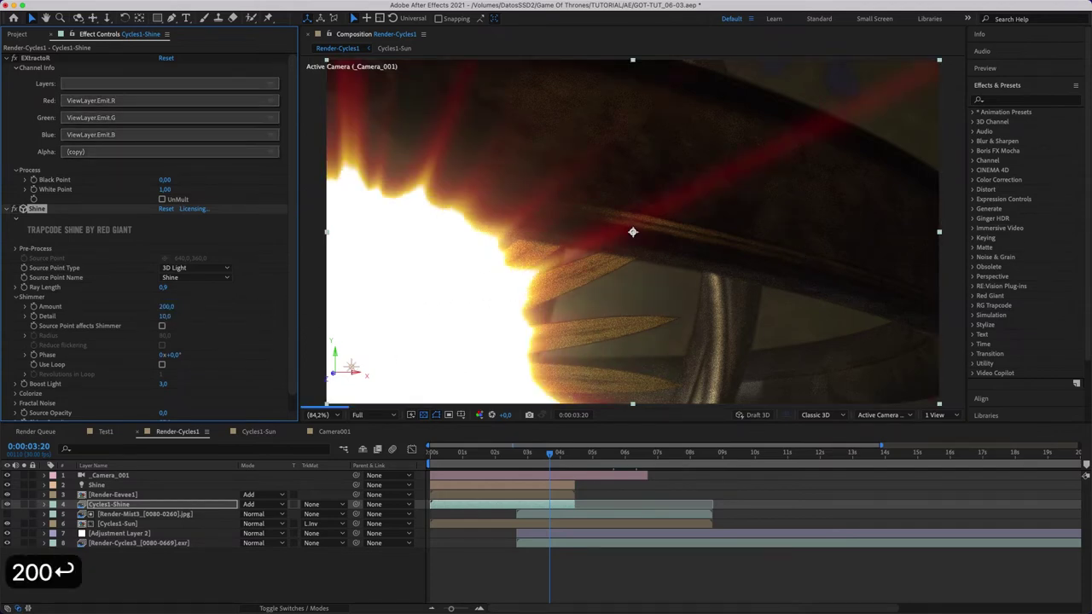
left_click_drag(164, 315, 322, 313)
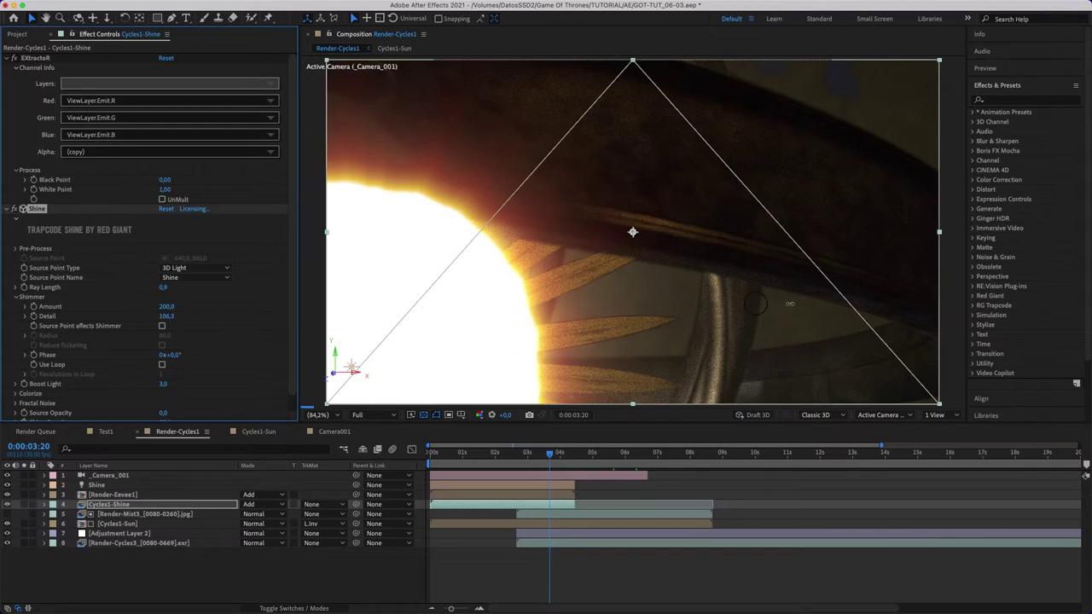
left_click_drag(790, 304, 574, 333)
left_click(166, 316)
type("8")
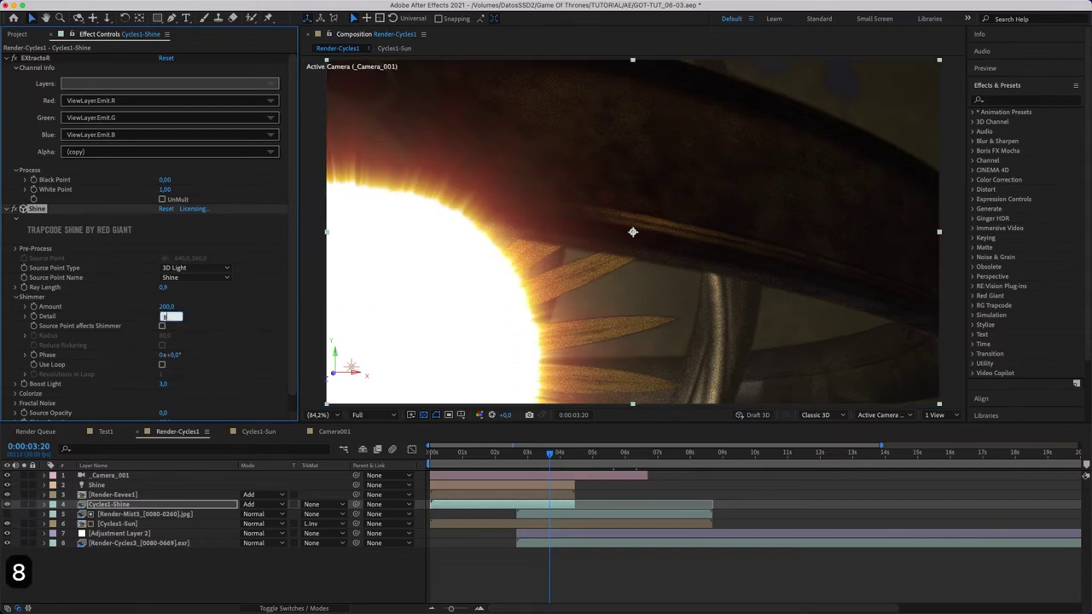
type("0")
key("Return")
left_click(162, 327)
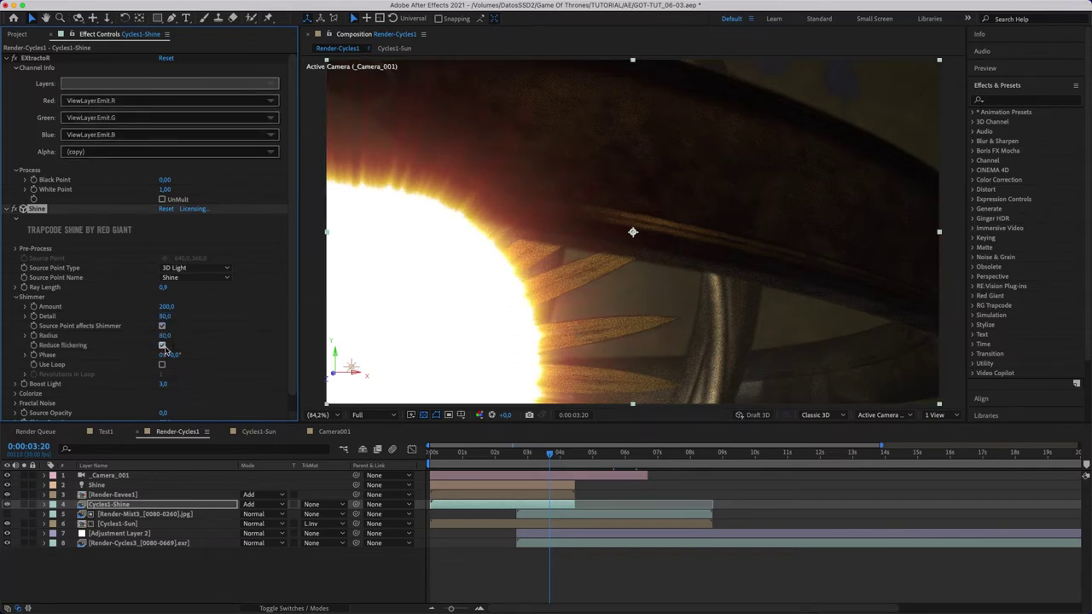
left_click_drag(549, 453, 573, 453)
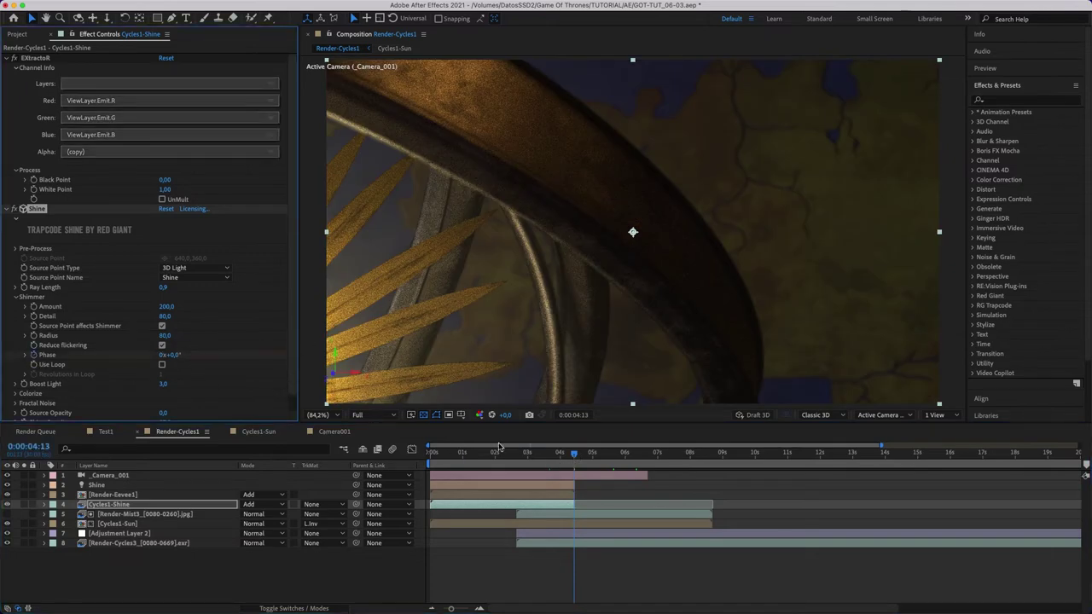
Set Shine Phase to 40° at the first frame.
key("Home")
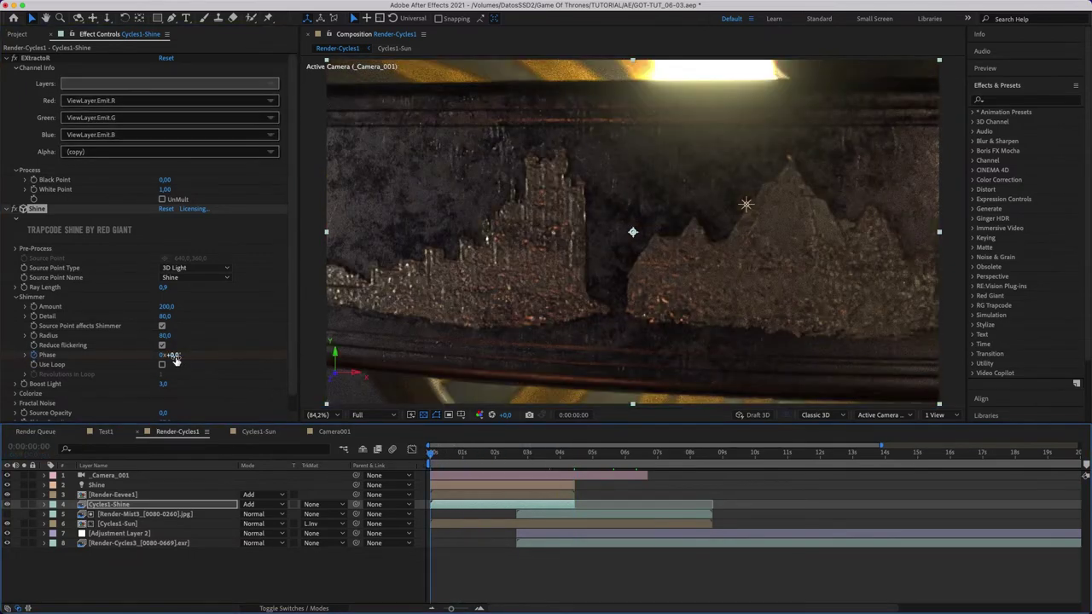
type("40")
key("Return")
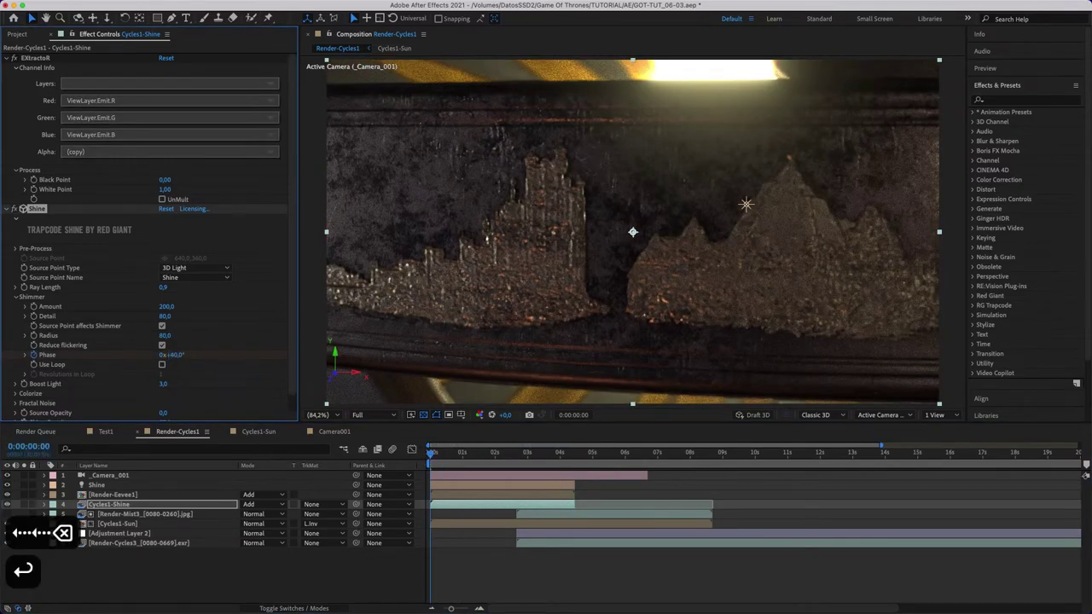
left_click(549, 453)
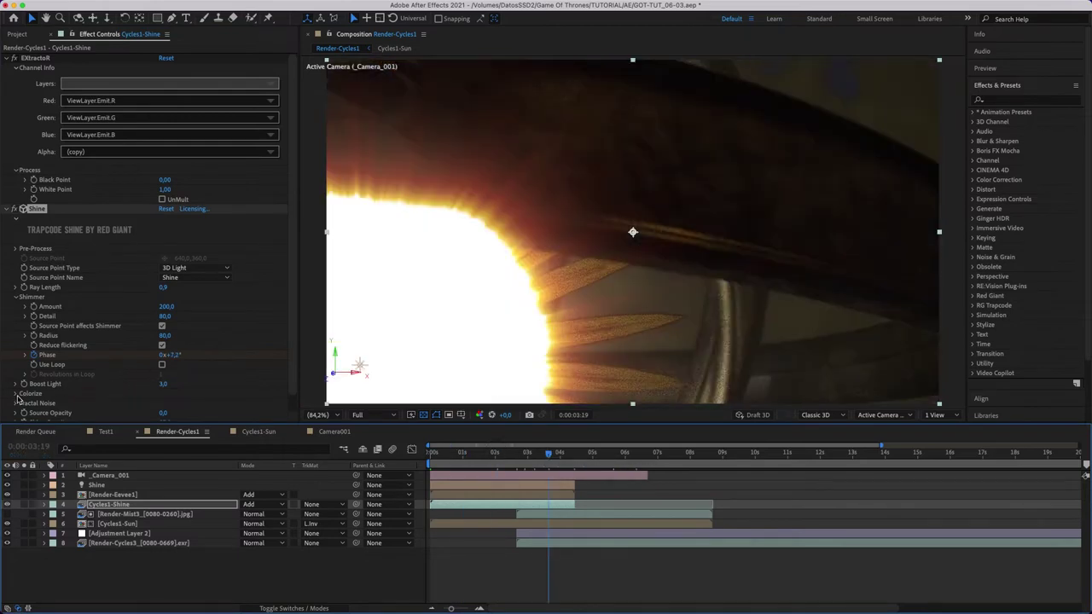
Enable Shine's Fractal Noise with X and Y Speed of 0,2.
left_click(16, 402)
scroll(95, 386, "down", 5)
left_click(162, 242)
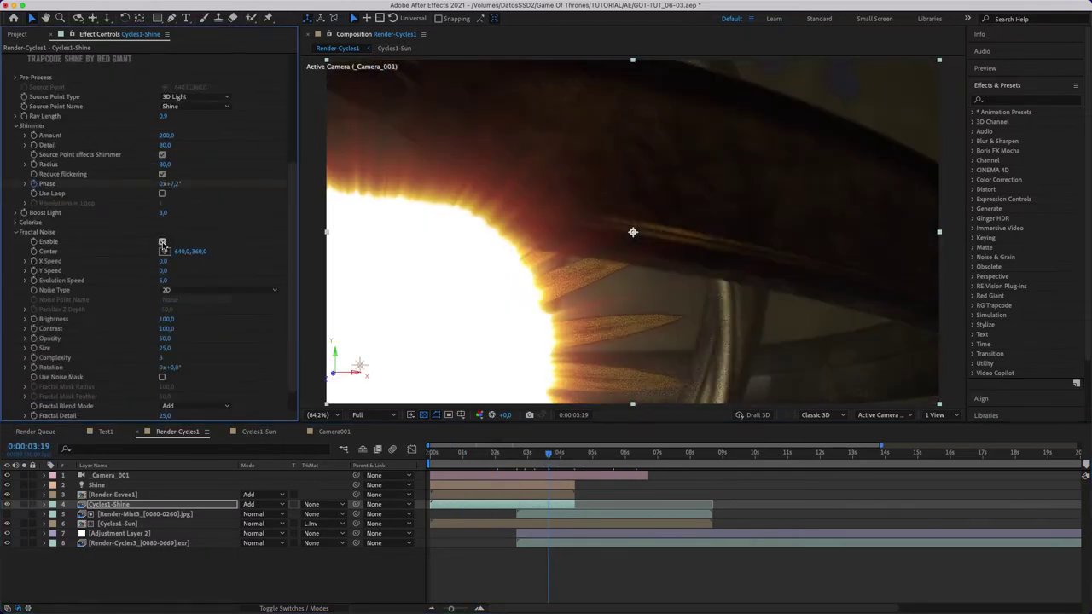
key("Return")
left_click(163, 271)
type(",2")
key("Return")
left_click(162, 261)
key("BackSpace")
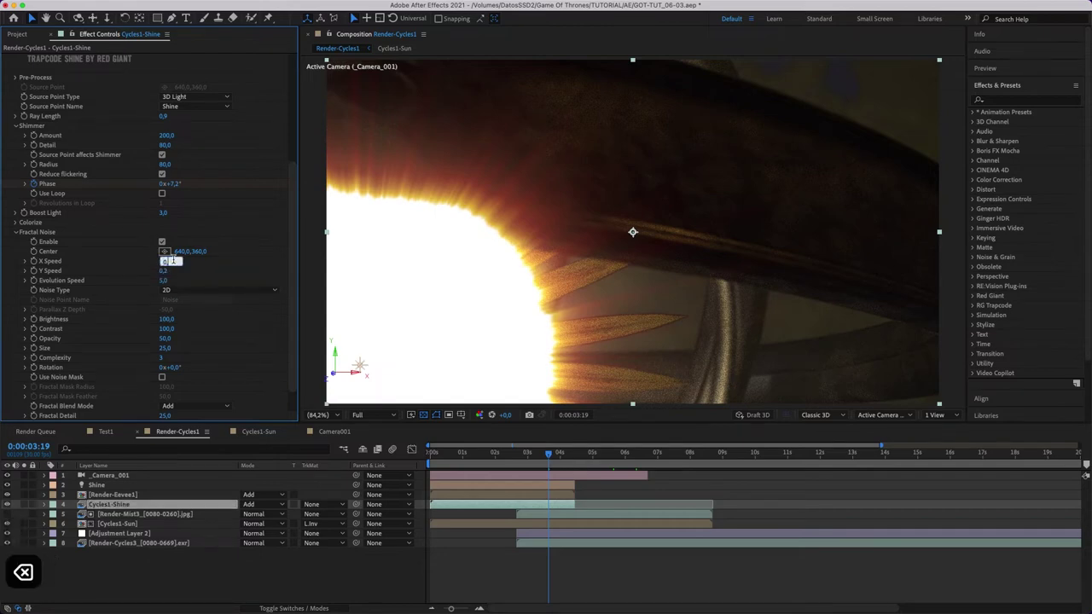
type("2")
key("Return")
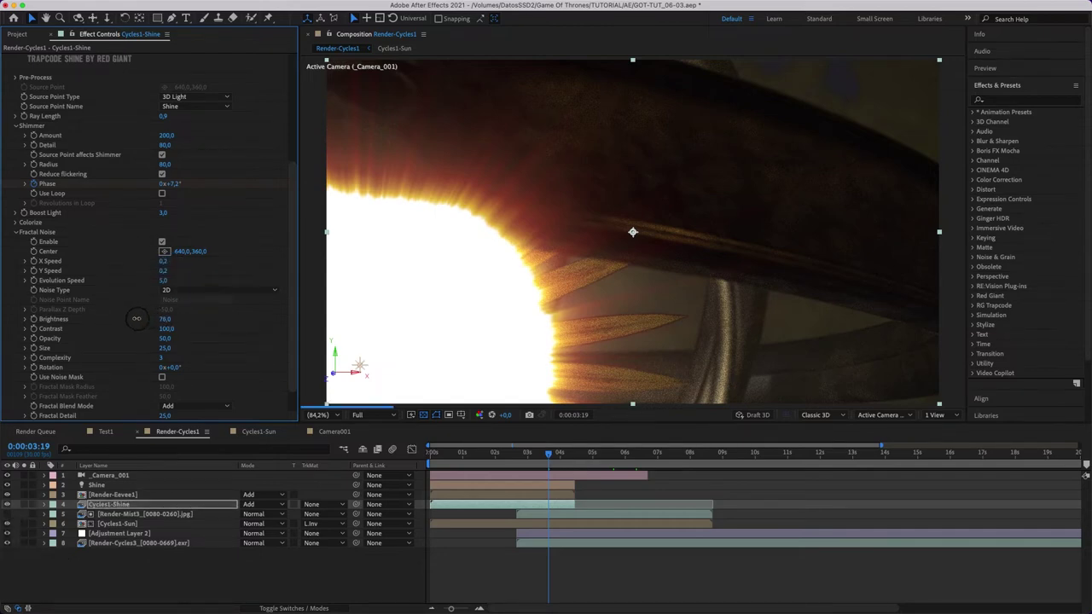
Set noise Brightness 42, Contrast 400, Size 20, Rotation 65° and Fractal Detail 65.
left_click(164, 318)
type("42")
key("Tab")
type("400")
key("Return")
left_click(167, 348)
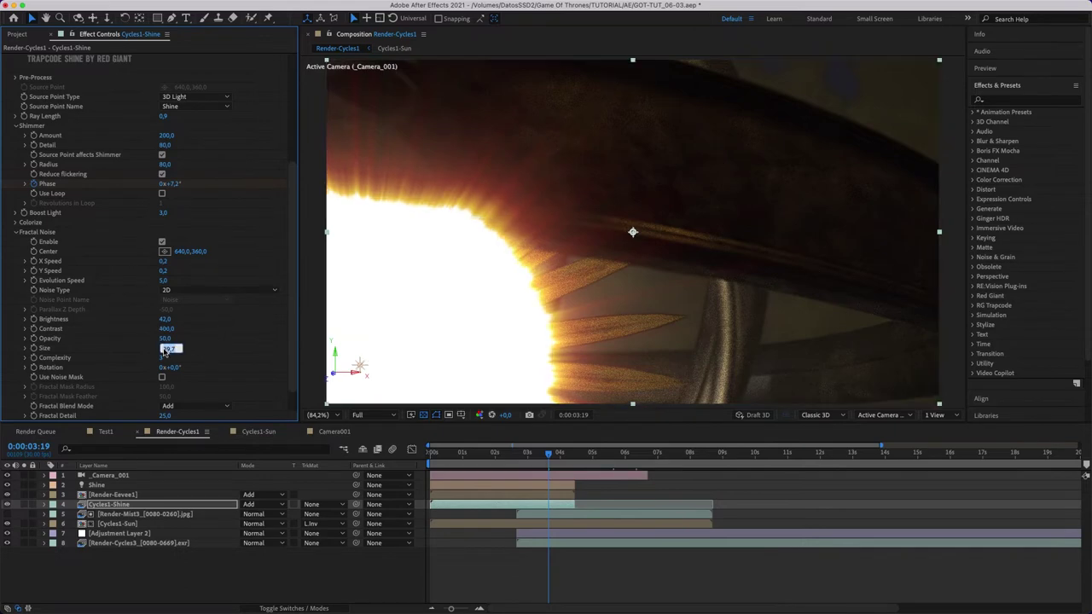
type("20")
key("Return")
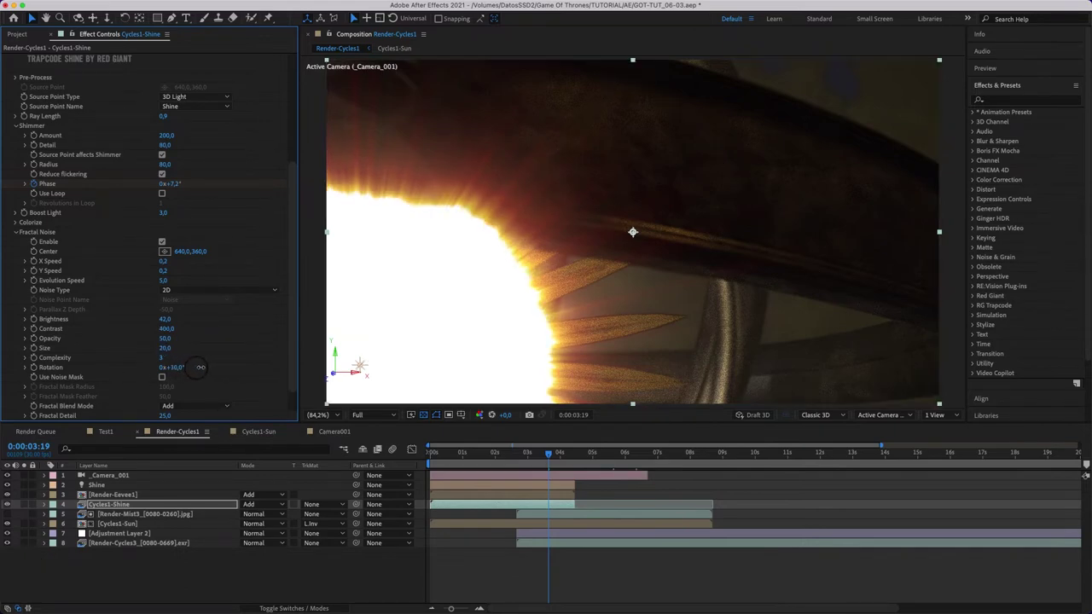
left_click_drag(199, 367, 230, 366)
left_click(166, 415)
type("65")
key("Return")
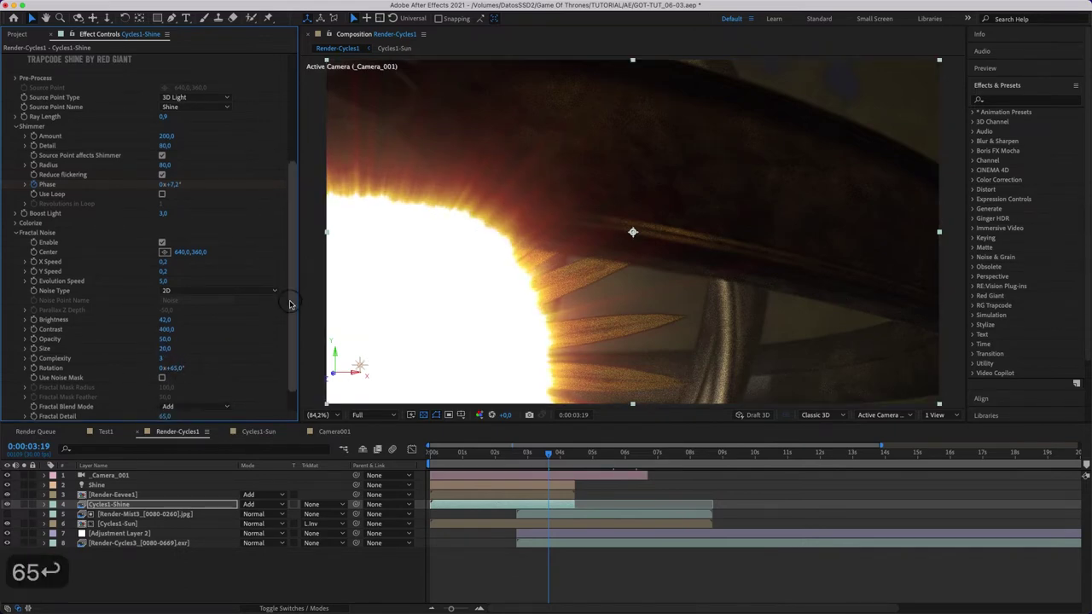
scroll(154, 255, "up", 5)
Create a new solid named 'Optical Flares' and move it to layer 3.
right_click(186, 591)
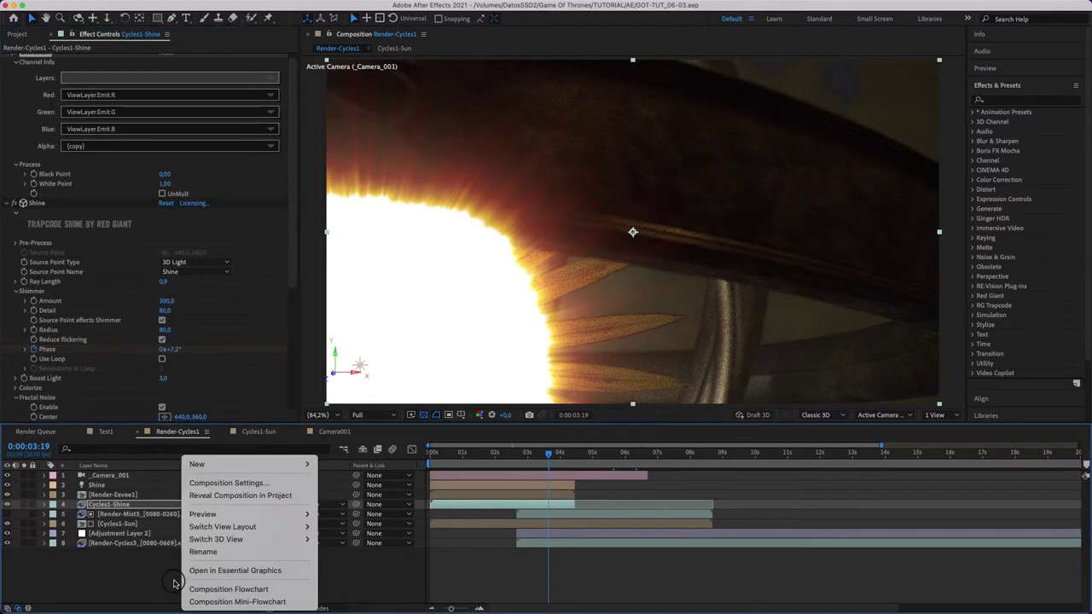
mouse_move(273, 465)
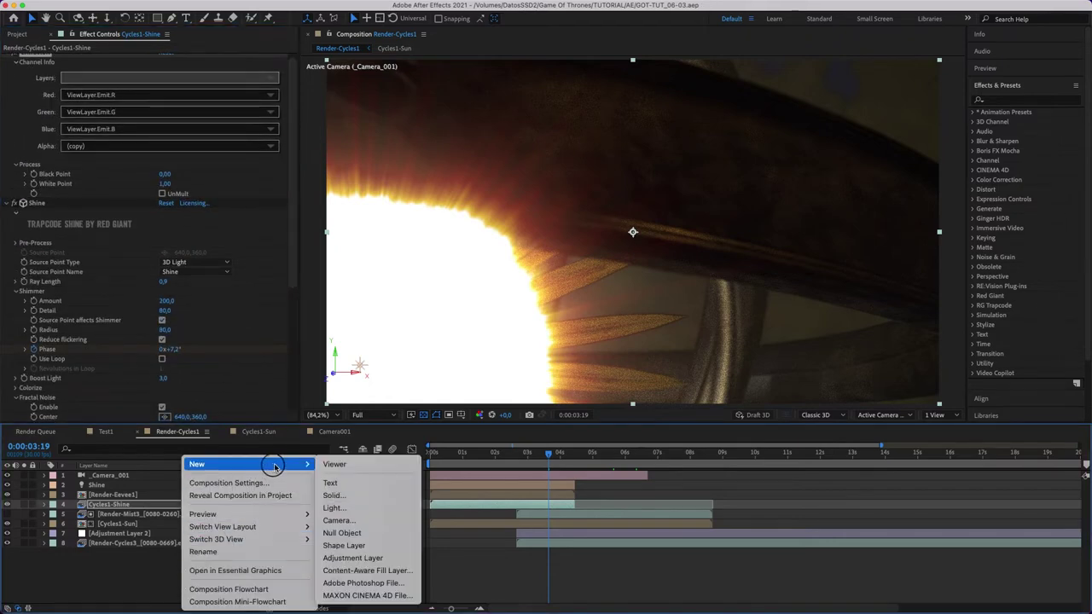
left_click(341, 496)
type("Optical Flares")
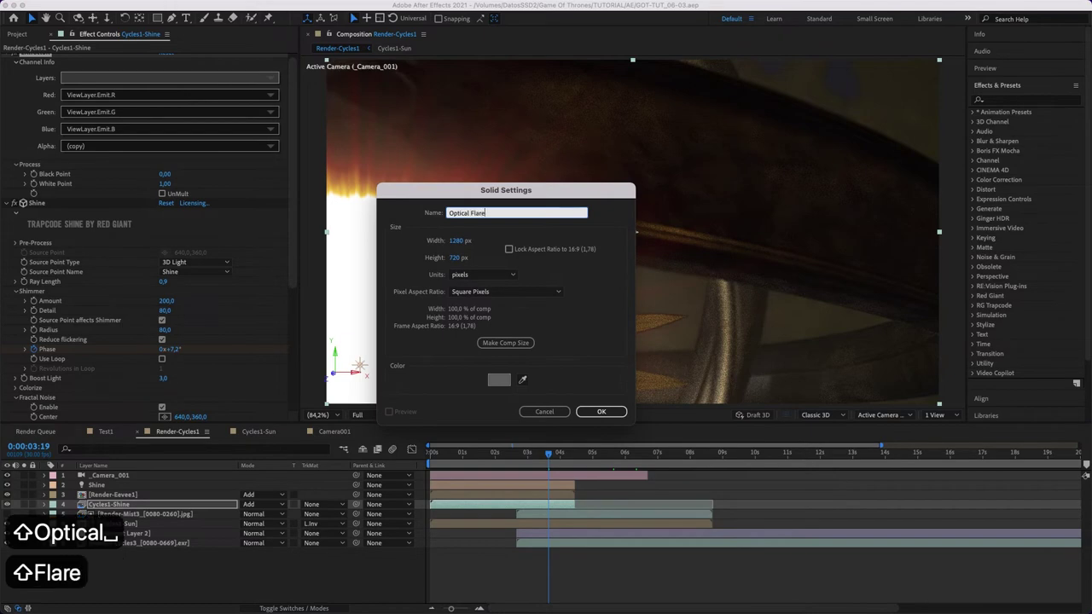
key("Return")
left_click_drag(109, 504, 103, 494)
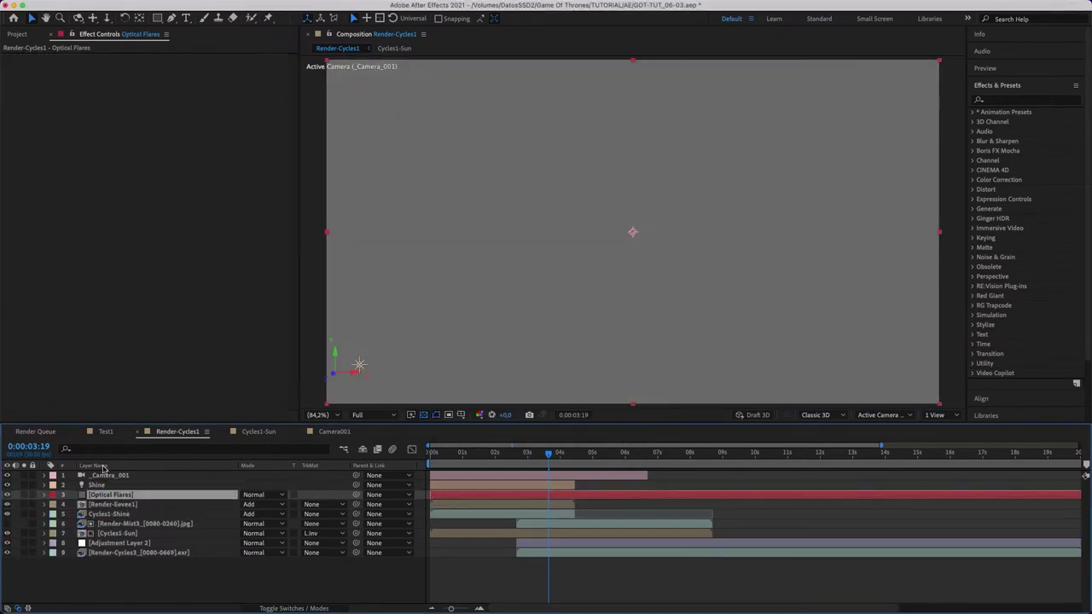
Apply the Video Copilot Optical Flares effect and load the sunny_delight preset.
right_click(126, 278)
mouse_move(205, 599)
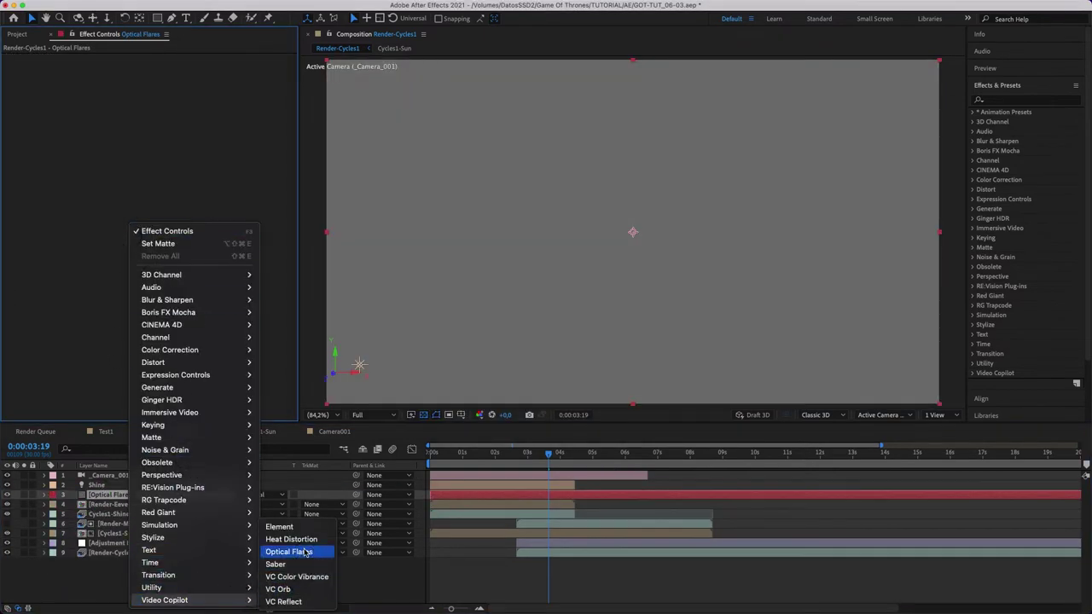
left_click(289, 552)
left_click(58, 82)
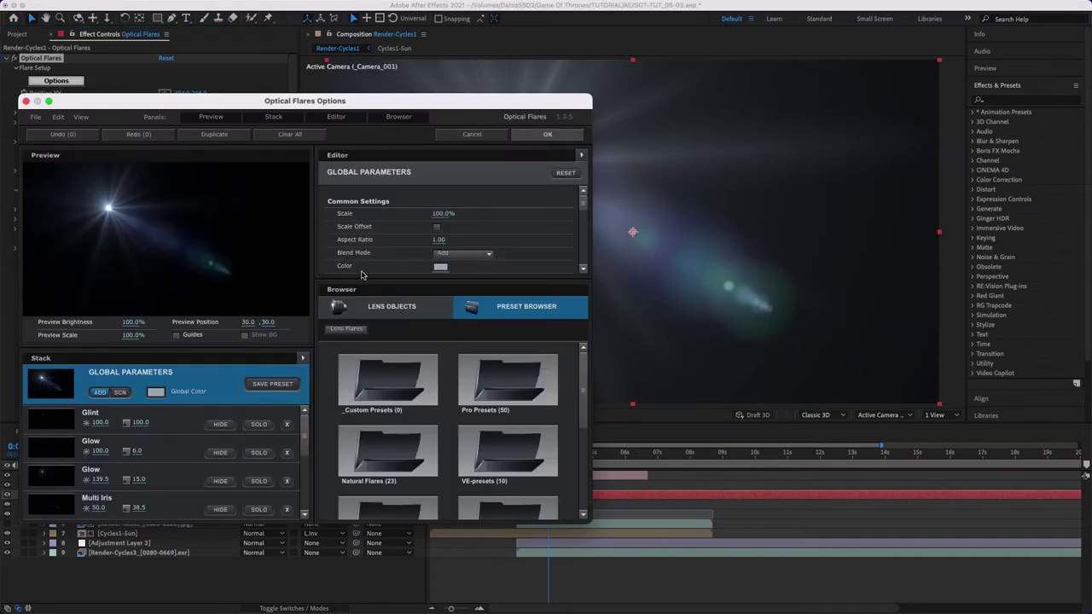
scroll(567, 400, "down", 2)
double_click(555, 401)
scroll(572, 404, "down", 3)
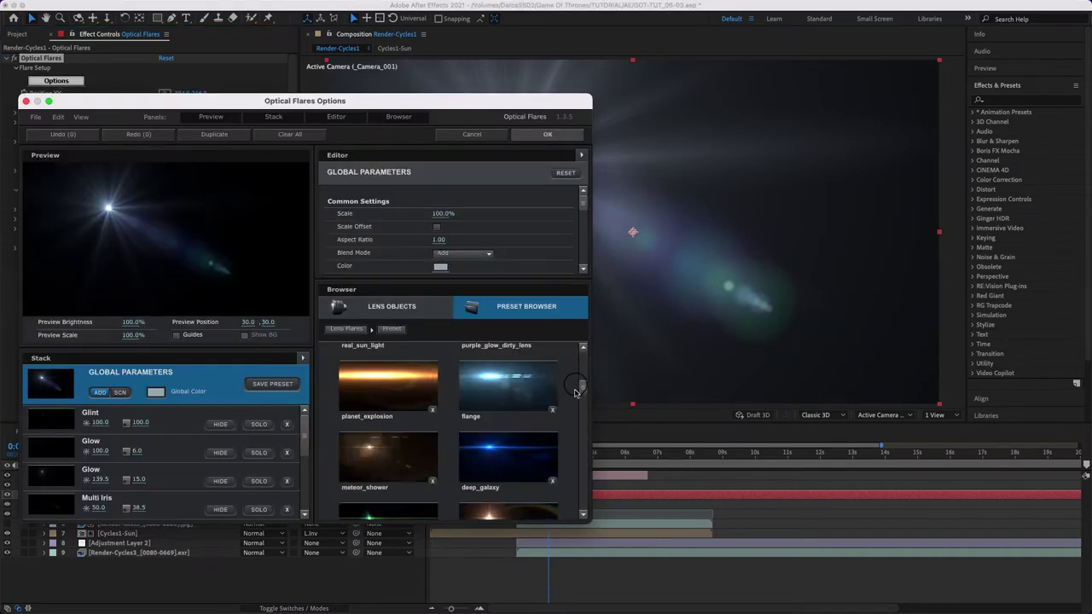
scroll(574, 407, "down", 3)
scroll(574, 407, "down", 1)
left_click(392, 423)
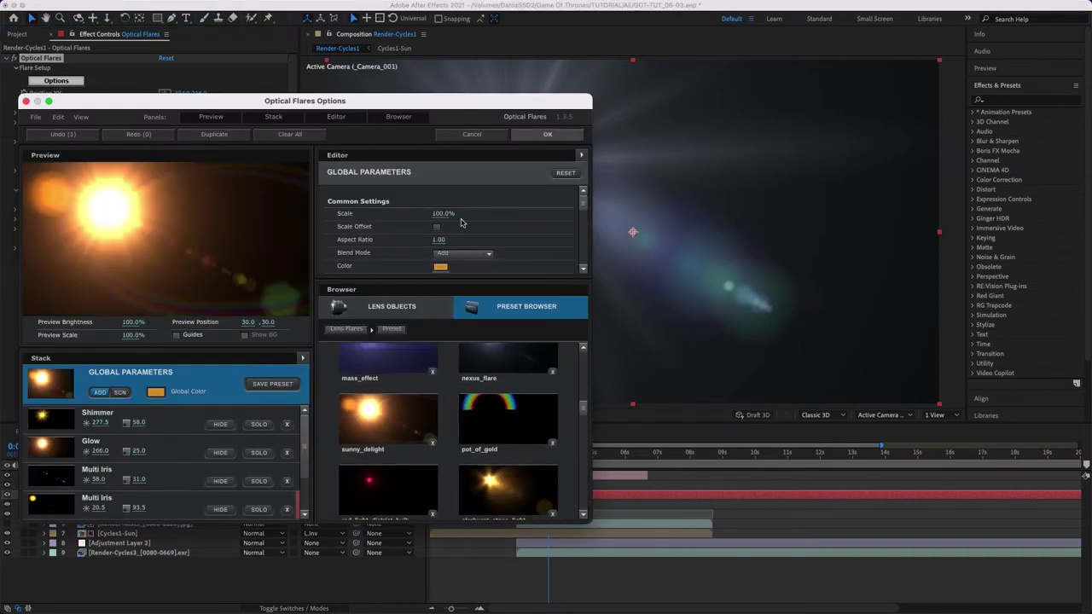
left_click(539, 141)
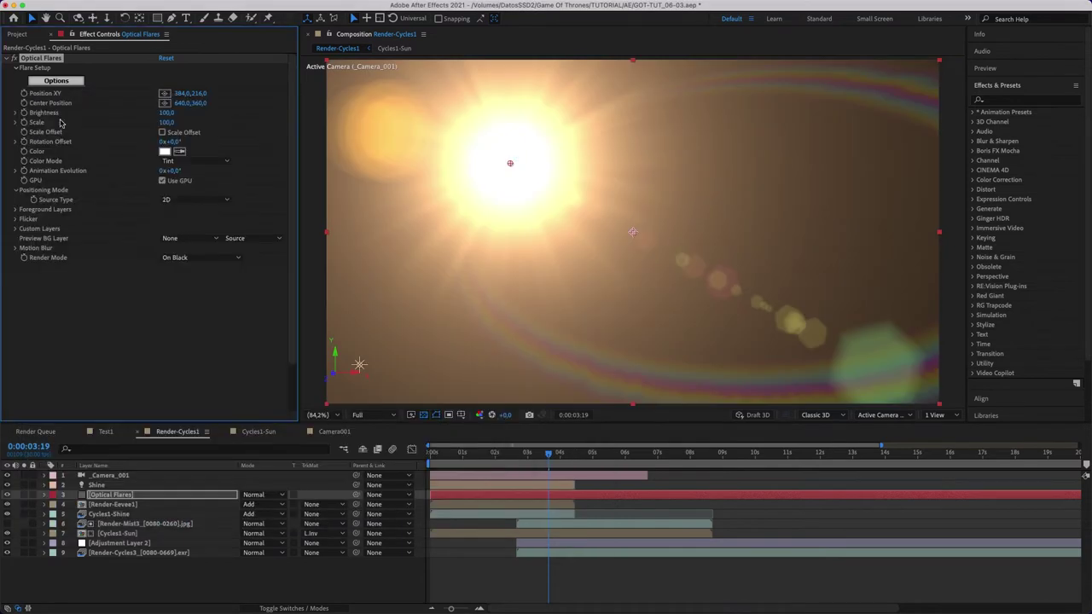
Set the flare's Source Type to Track Lights and Render Mode to On Black.
left_click(185, 203)
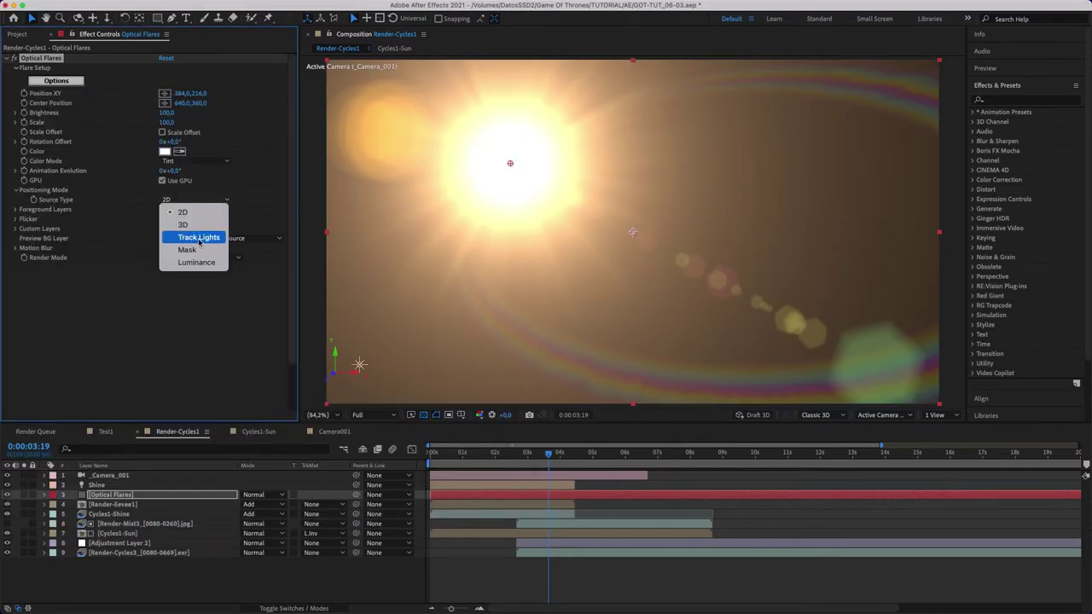
key("Escape")
left_click(189, 338)
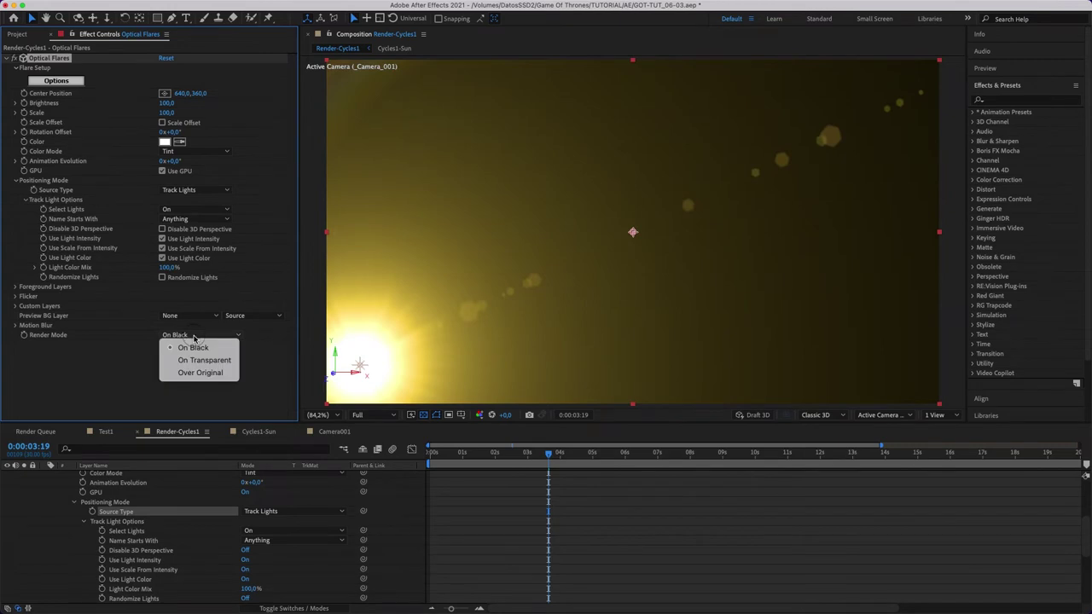
left_click(195, 356)
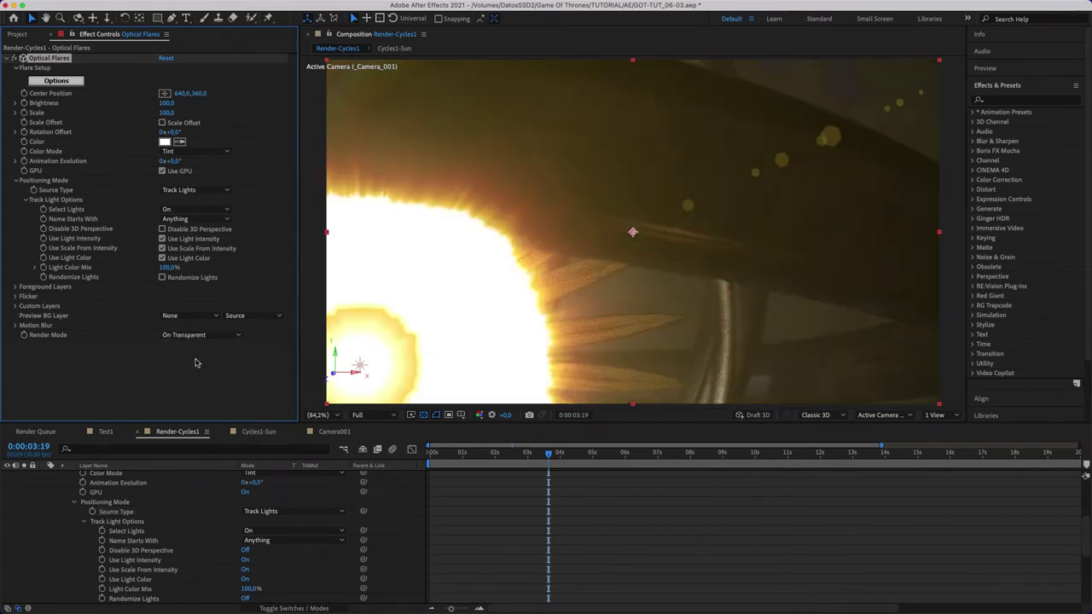
left_click(207, 336)
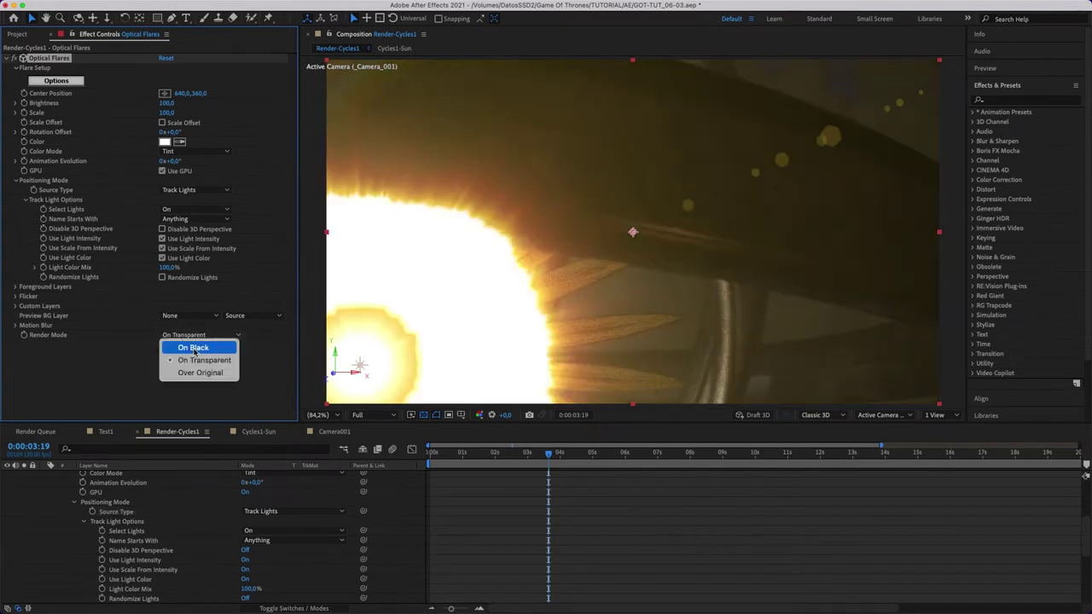
left_click(196, 344)
scroll(145, 486, "up", 3)
scroll(145, 490, "up", 3)
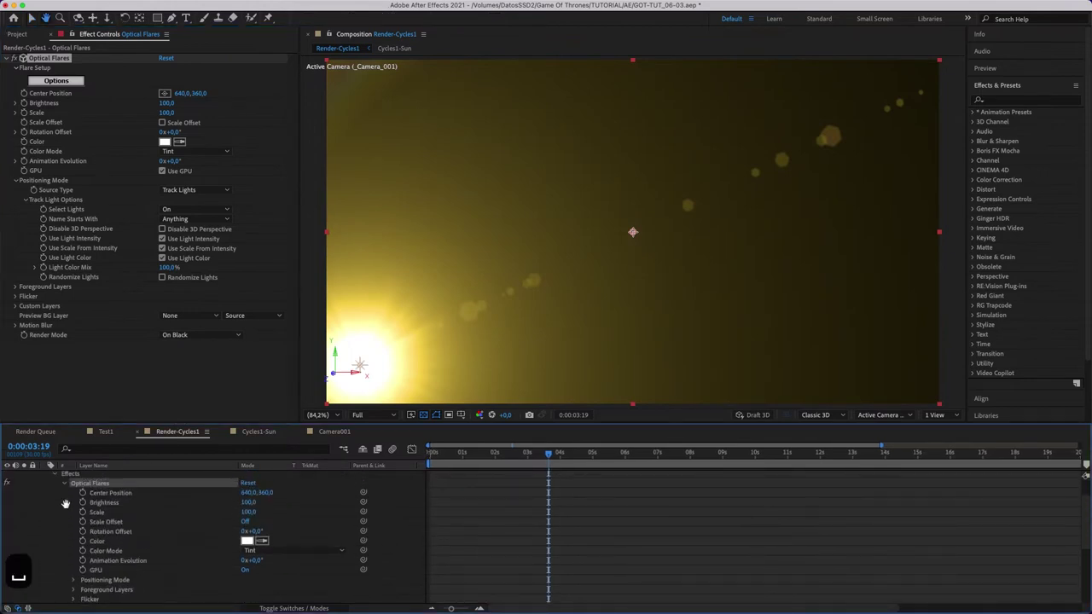
scroll(145, 495, "up", 3)
Set the Optical Flares layer's blend mode to Add, comparing it with the layer toggled off.
left_click(64, 515)
left_click(256, 495)
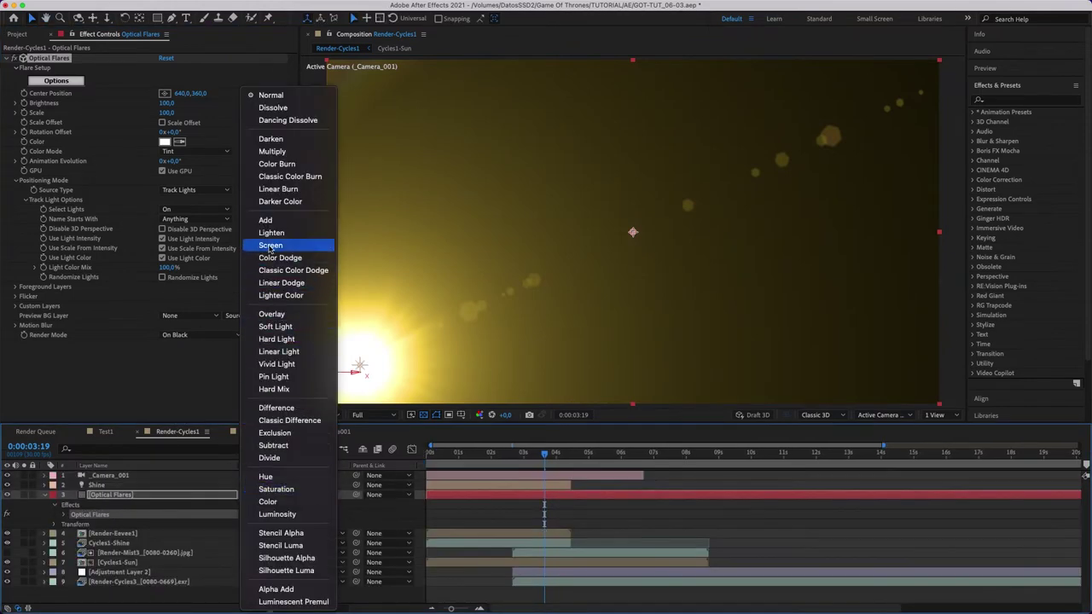
left_click(273, 247)
left_click(256, 495)
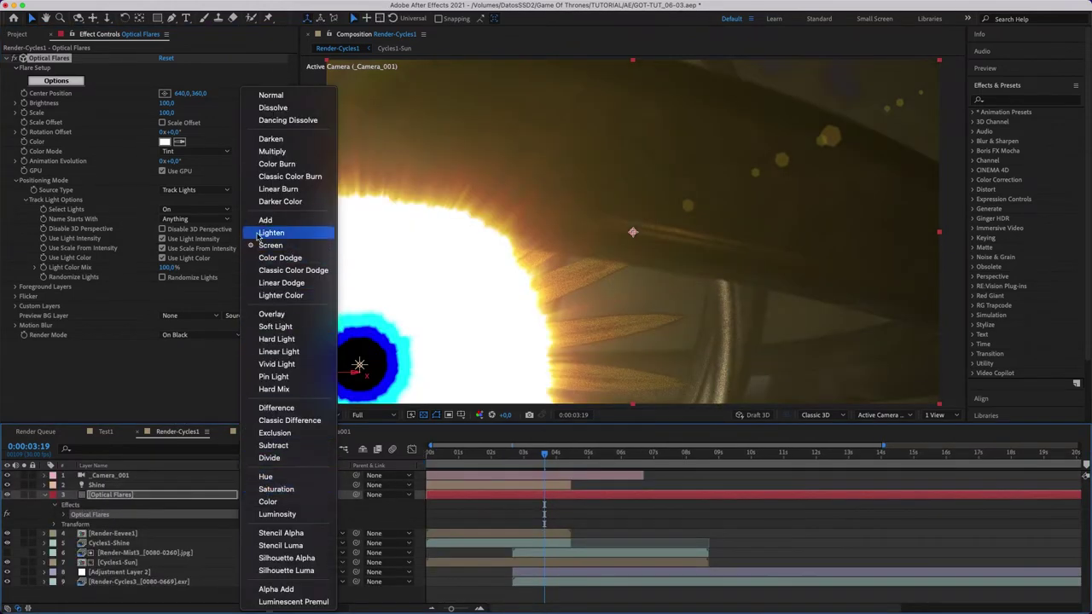
left_click(265, 220)
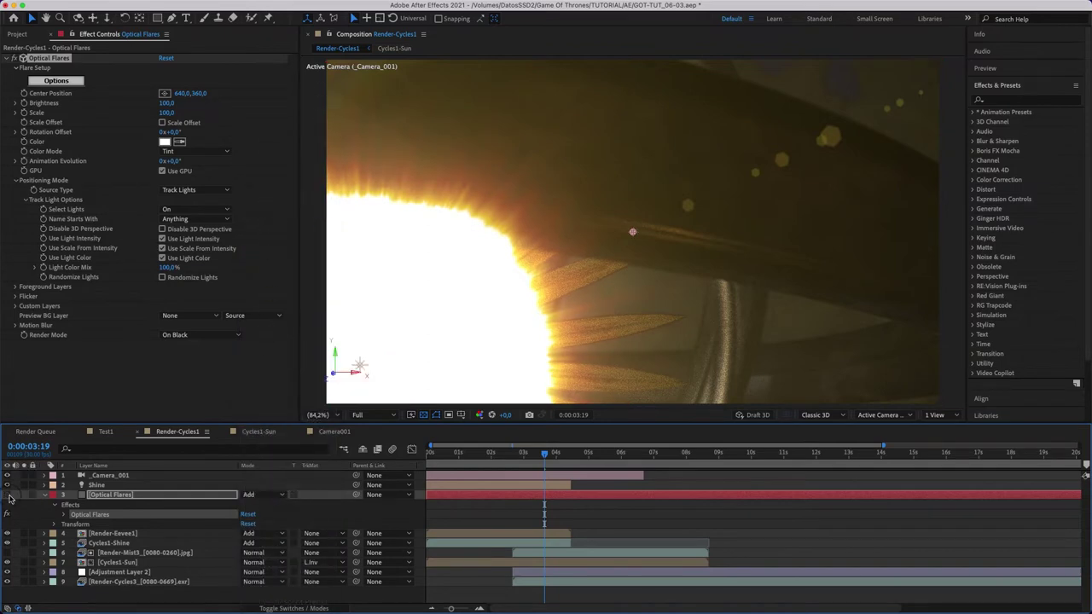
left_click(8, 495)
left_click(8, 495)
left_click(8, 495)
Set the flare Scale to 450.
left_click(166, 112)
type("340")
key("Return")
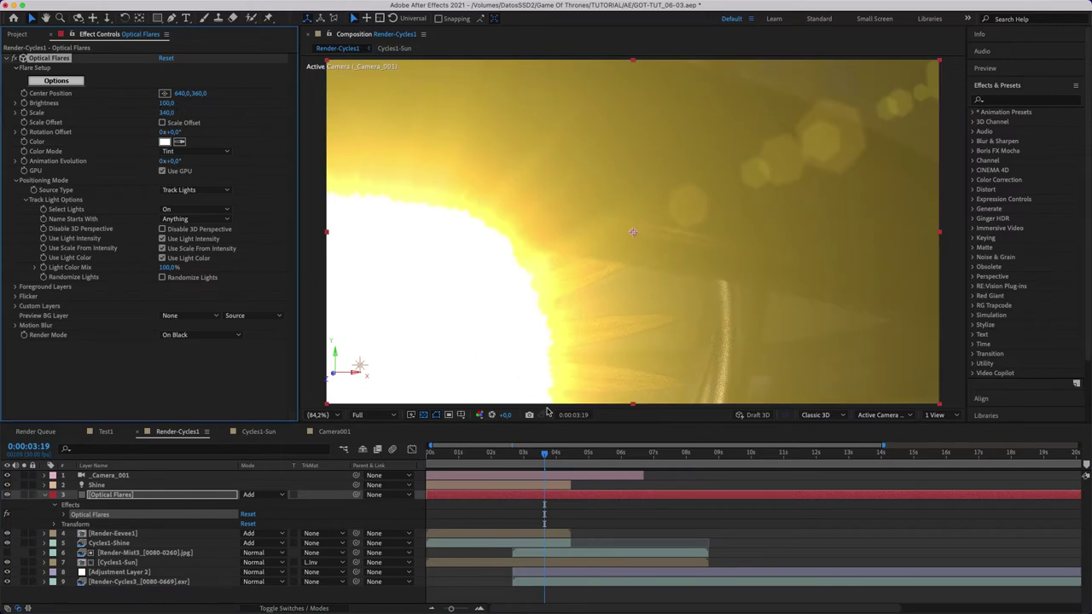
left_click_drag(545, 453, 449, 452)
left_click(166, 111)
type("450")
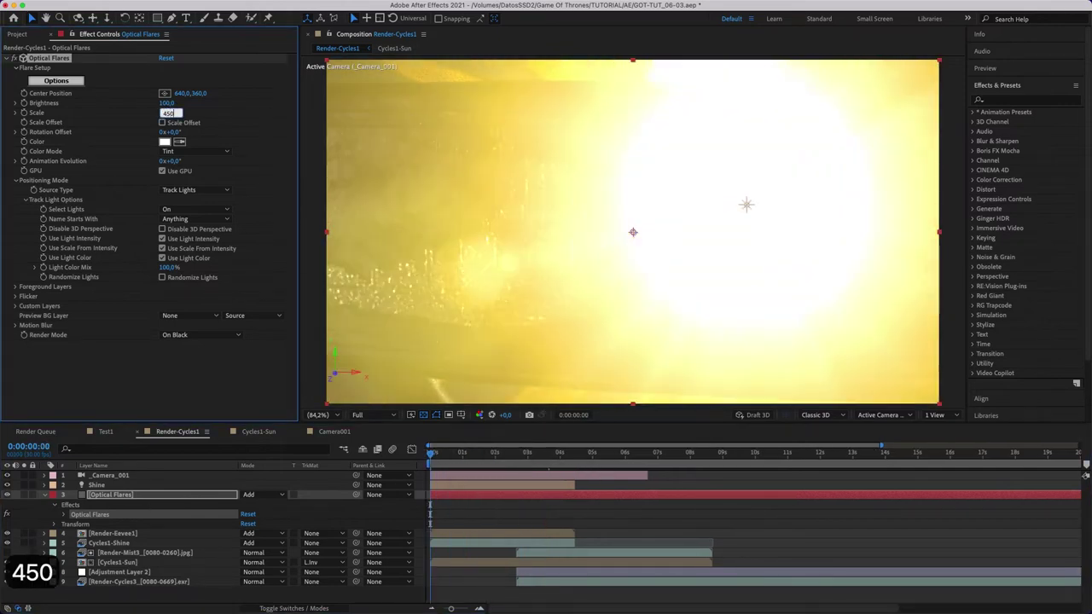
key("Return")
In the flare editor, shrink Shimmer, Glow and Multi Iris (size 45) and dim the Iris.
left_click(68, 83)
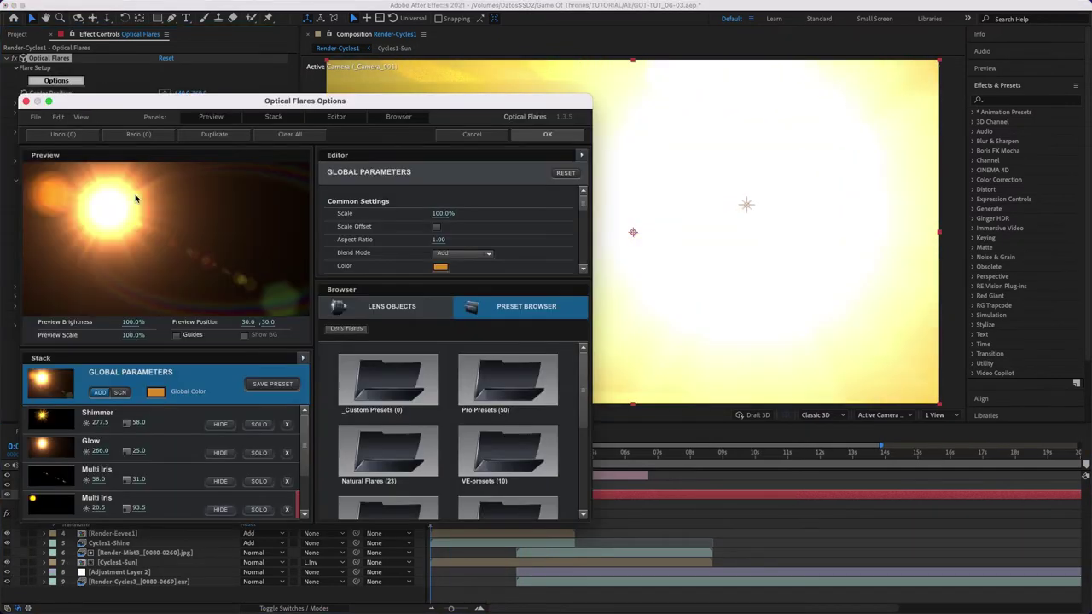
mouse_move(139, 423)
left_mouse_down()
mouse_move(120, 422)
mouse_move(123, 480)
left_mouse_up()
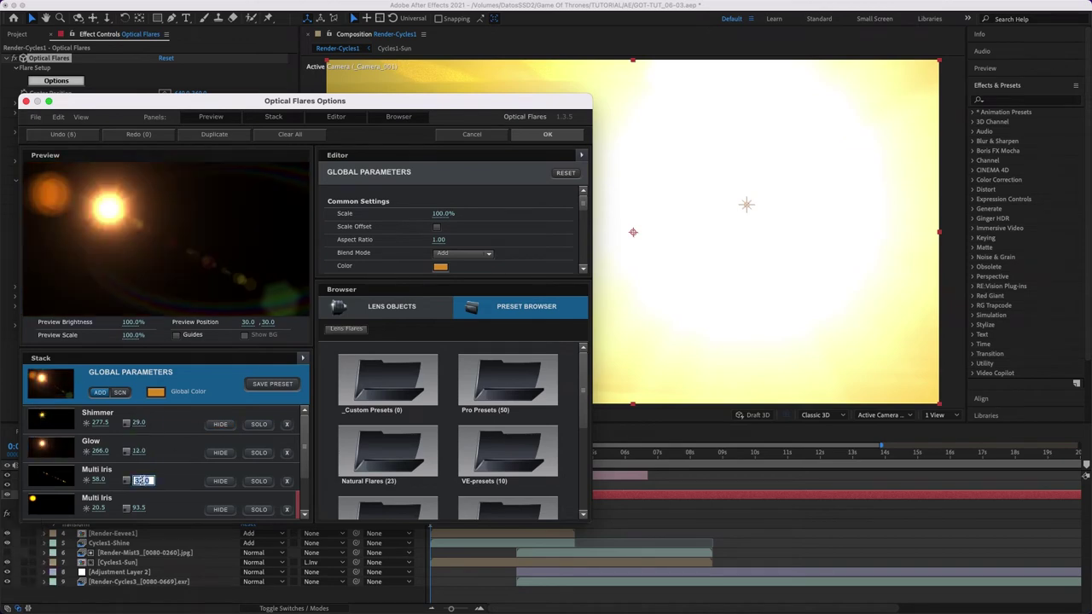
type("45")
key("Return")
left_click(303, 516)
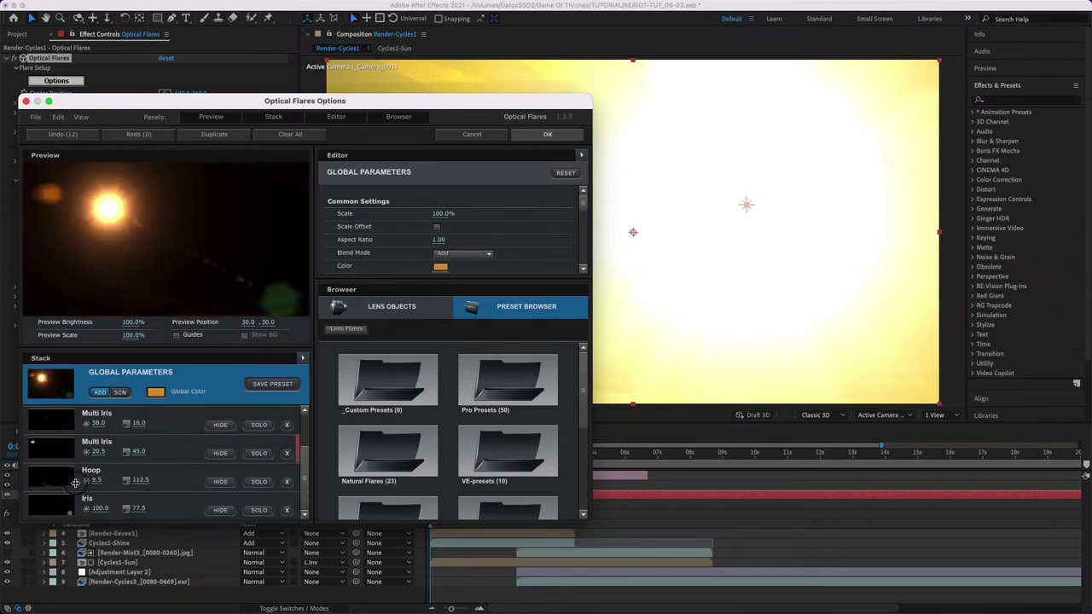
left_click_drag(107, 509, 110, 510)
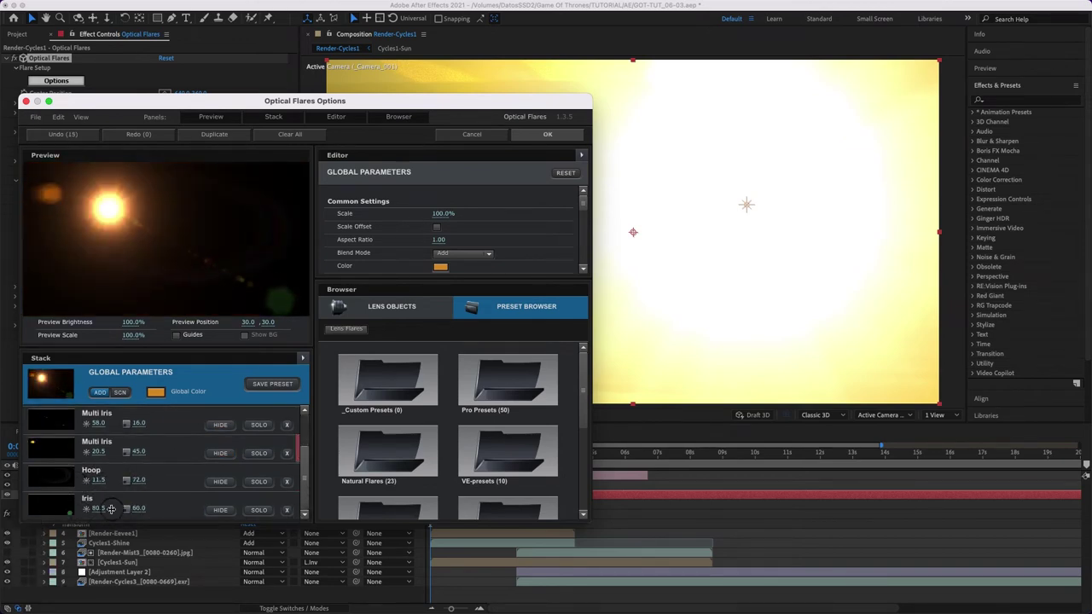
left_click(547, 134)
Set the Glow element's Gamma to 0.2 and apply the flare settings.
left_click(57, 81)
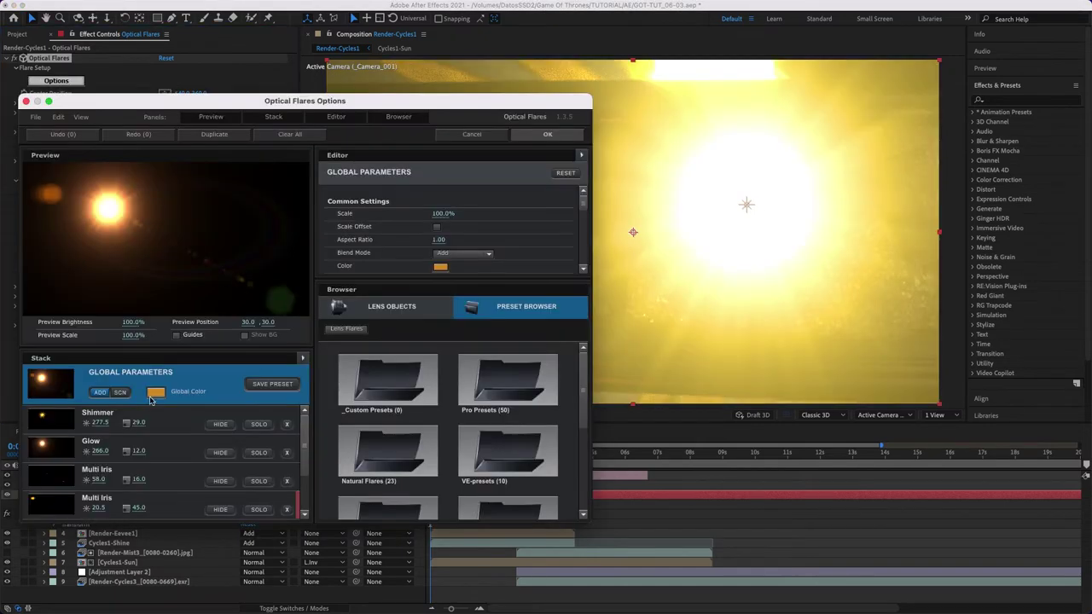
left_click(168, 453)
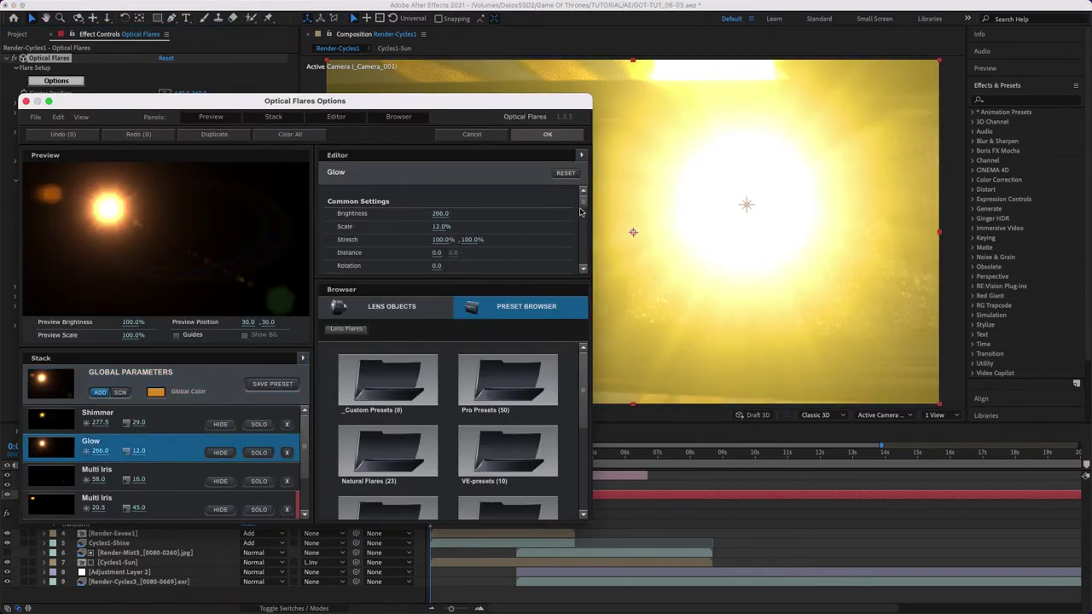
scroll(460, 222, "down", 6)
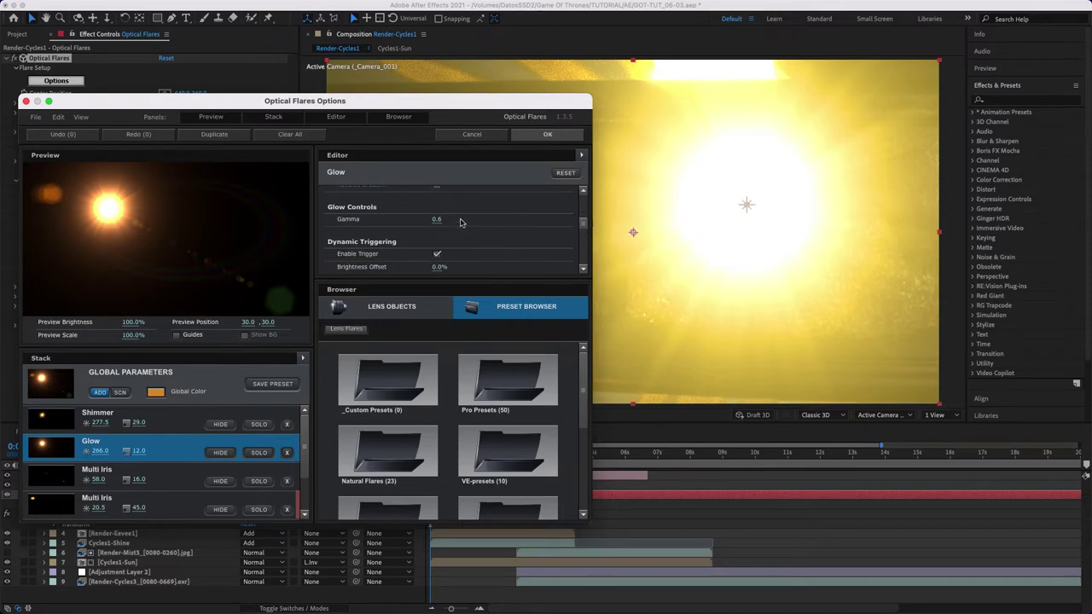
left_click(438, 220)
type("2")
key("Return")
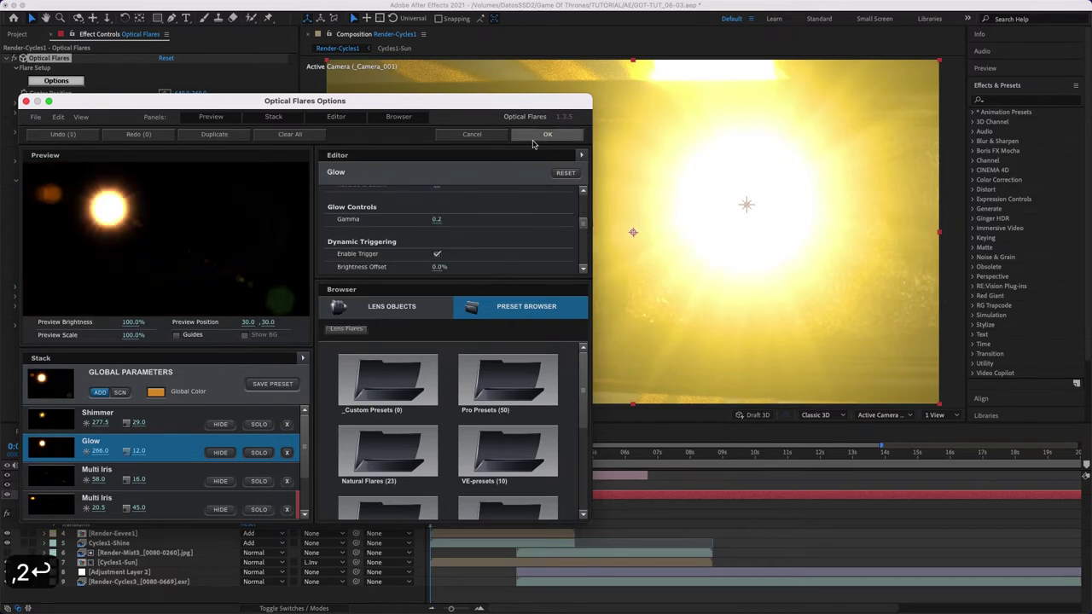
left_click(546, 134)
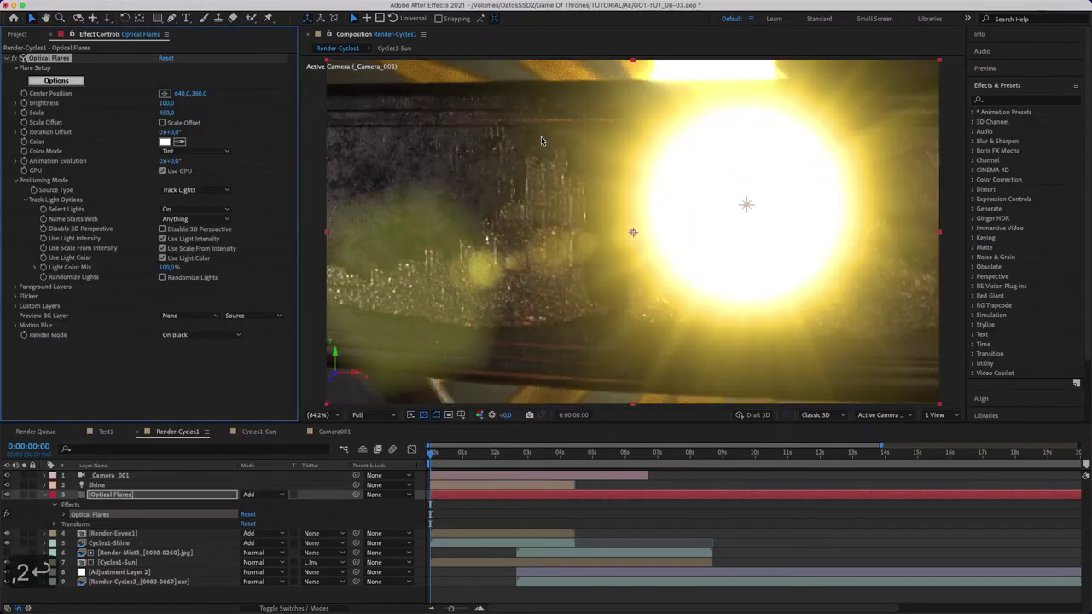
Turn off the flare's 3D perspective while viewing the frame around 3 seconds.
left_click(530, 457)
left_click_drag(531, 457, 545, 459)
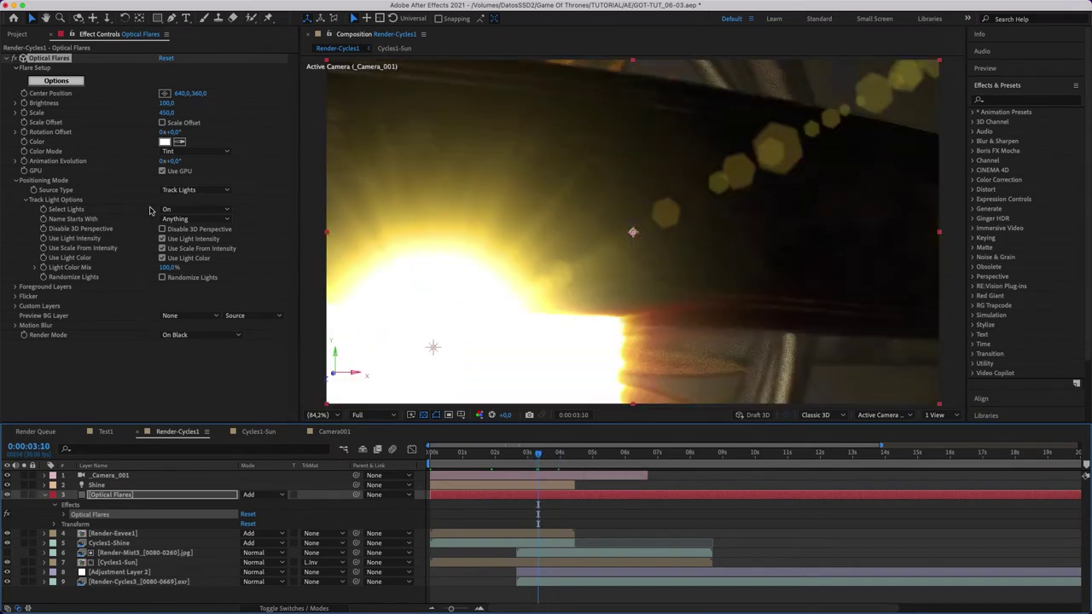
left_click(162, 228)
Preview the shot and trim the Optical Flares layer to end at 6:20.
mouse_move(431, 458)
left_mouse_down()
mouse_move(576, 456)
mouse_move(643, 485)
left_mouse_up()
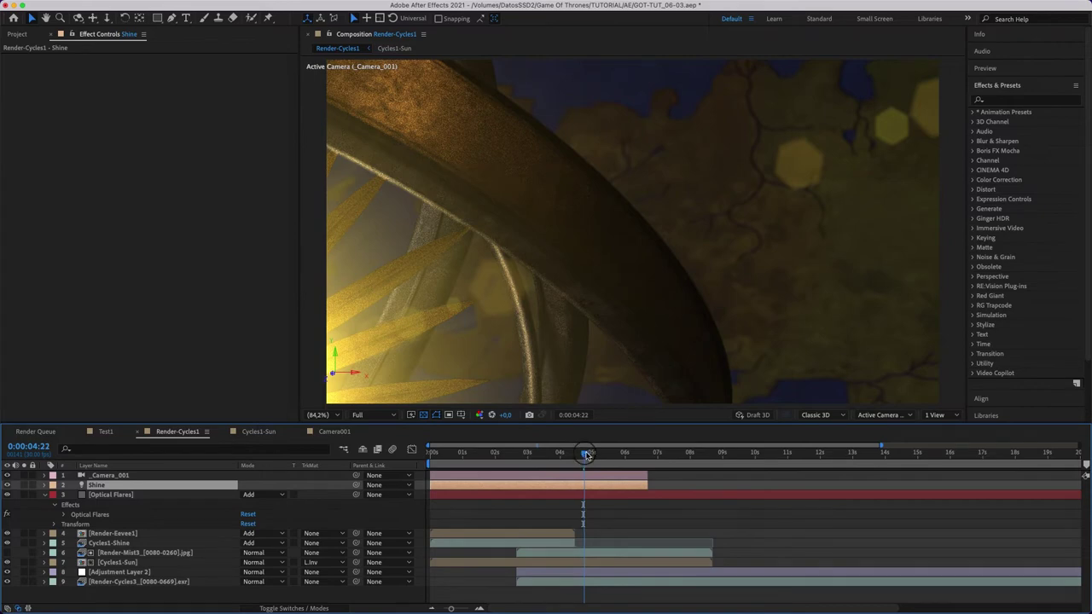
left_click_drag(586, 455, 641, 457)
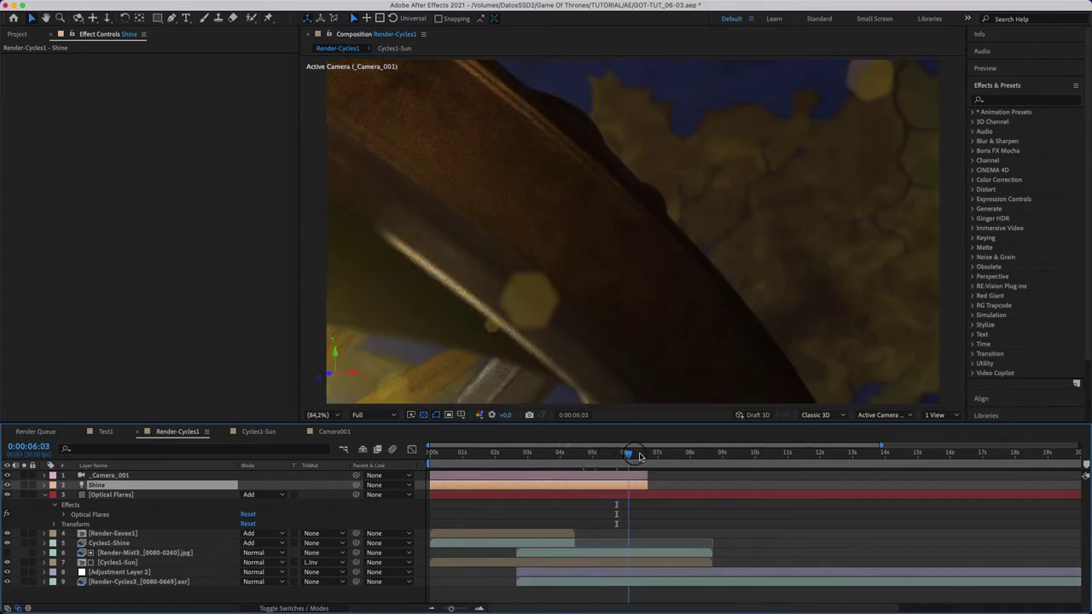
left_click_drag(641, 457, 647, 455)
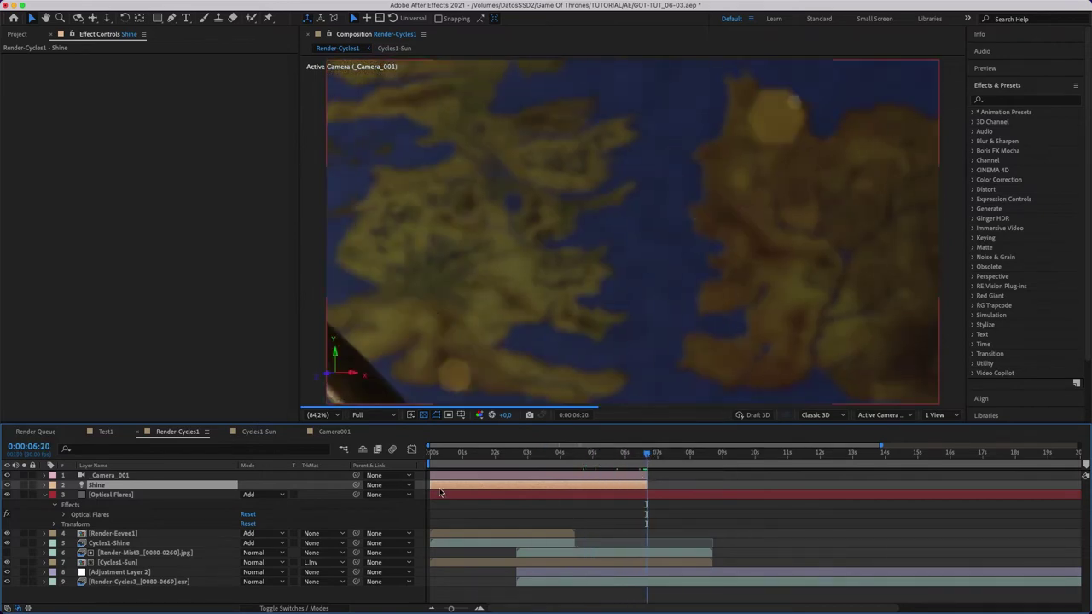
left_click(440, 493)
key("ctrl+shift+d")
Turn off Use Light Color and turn on Randomize Lights in Optical Flares.
left_click(636, 455)
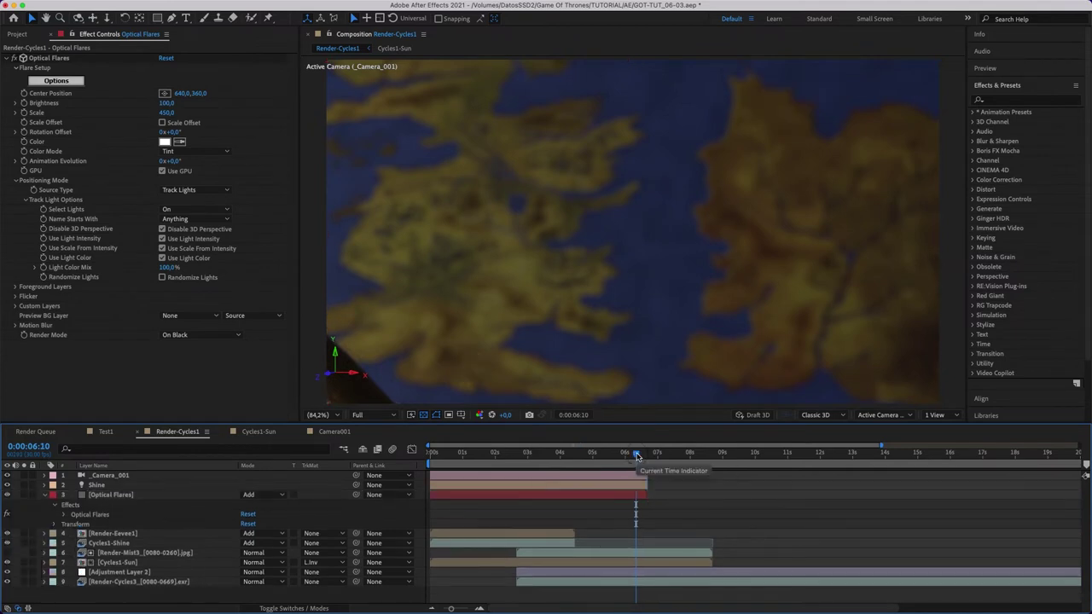
left_click_drag(636, 457, 535, 455)
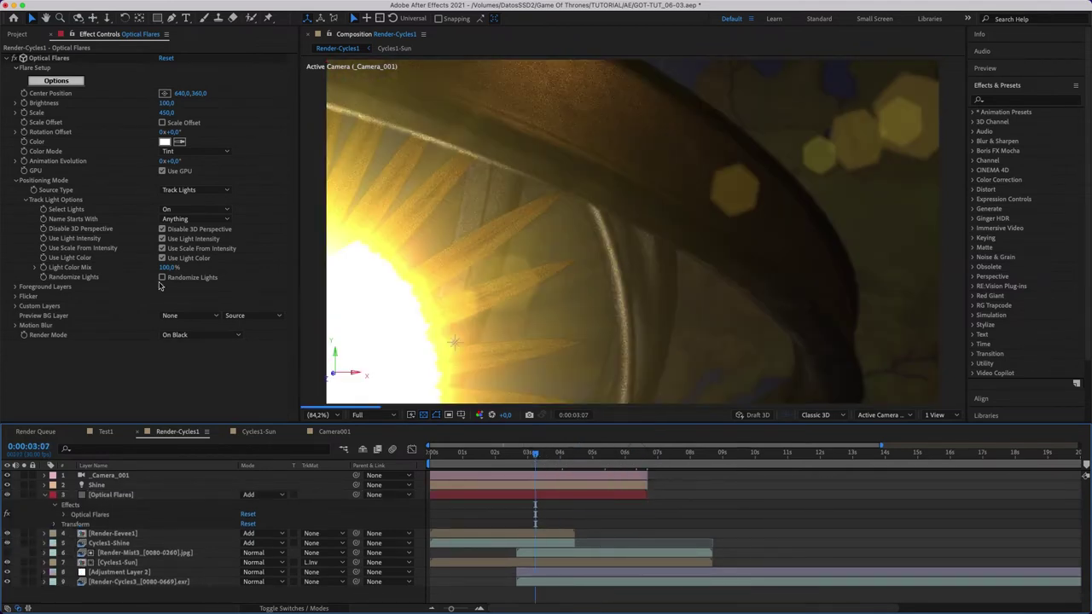
left_click(162, 258)
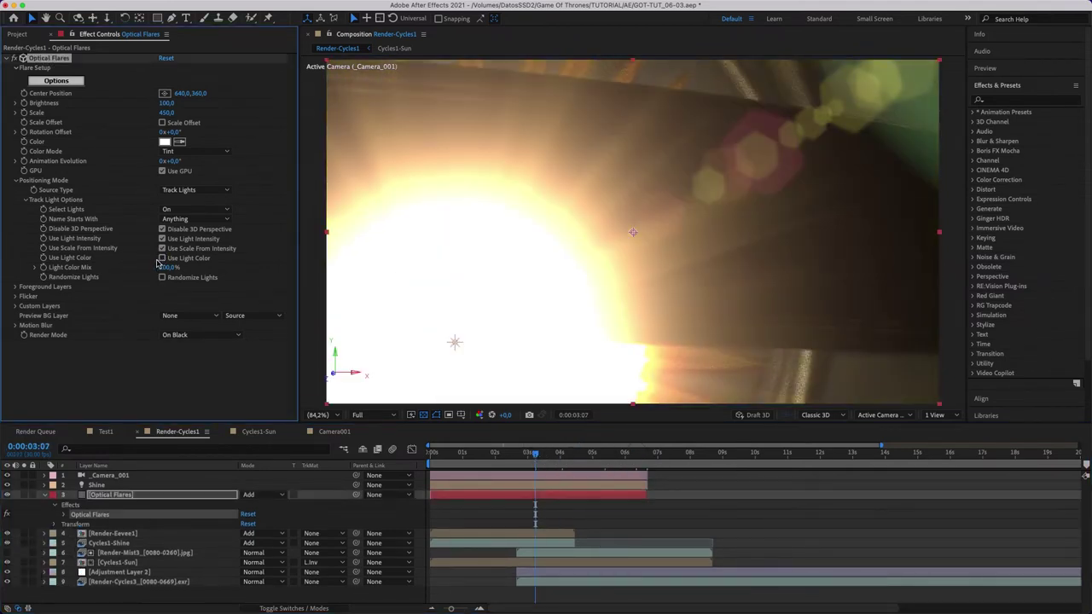
left_click(162, 278)
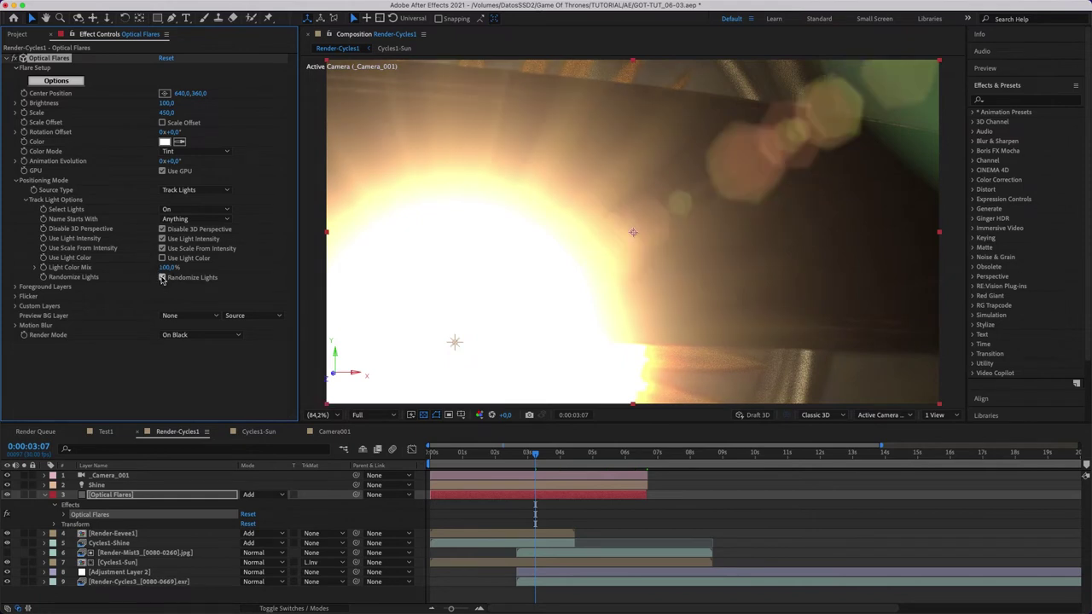
left_click_drag(535, 454, 431, 454)
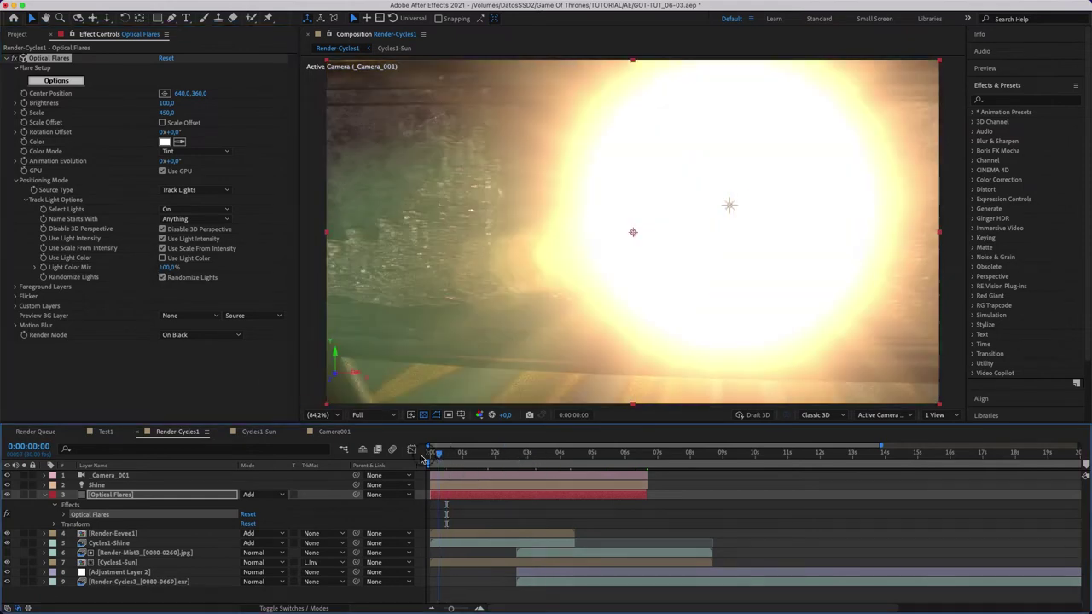
Retune Stack element brightness and size in the flare editor, e.g. Shimmer 375/23, Multi Iris 42/14.
left_click(75, 83)
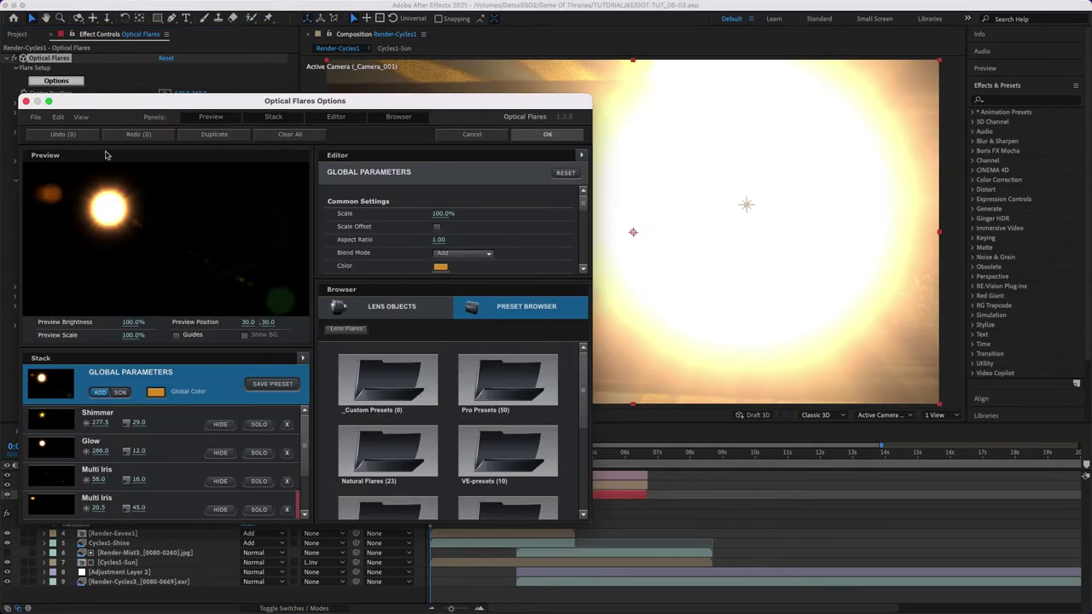
left_click(128, 445)
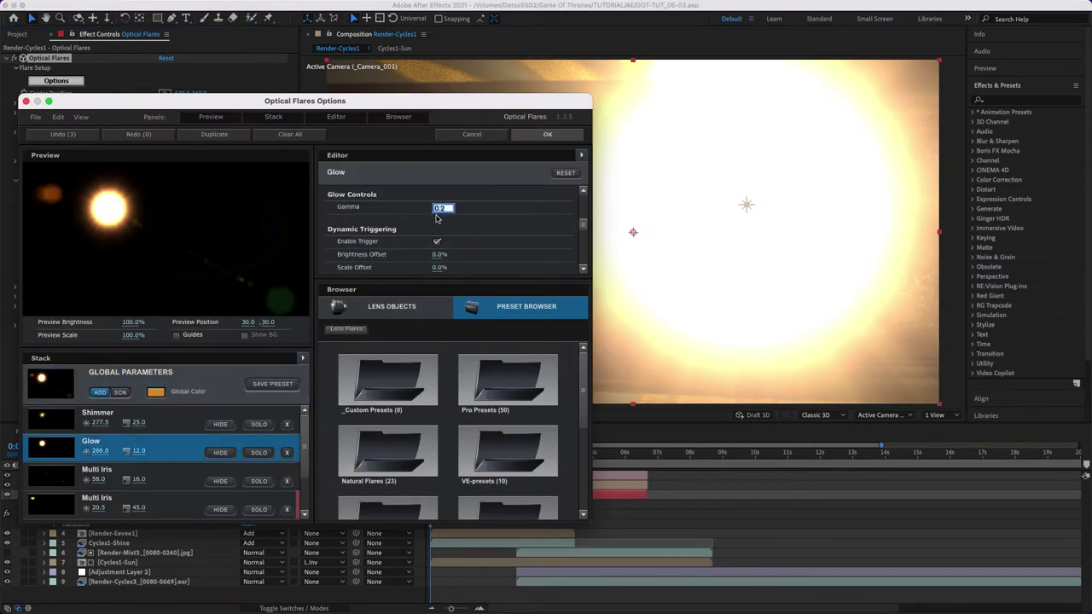
left_click(547, 134)
left_click(55, 82)
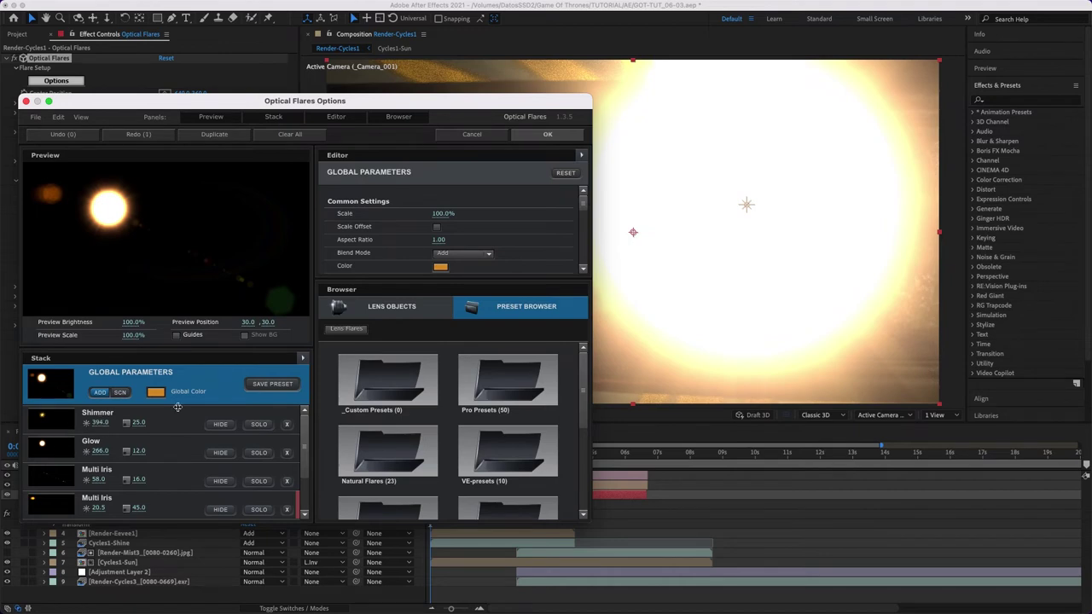
left_click_drag(139, 452, 99, 451)
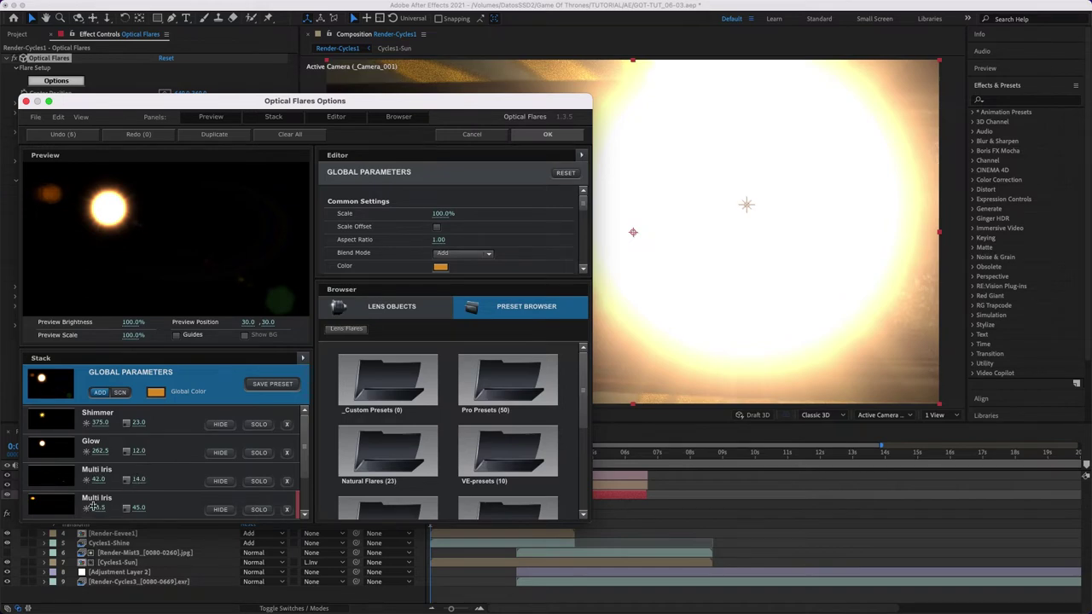
scroll(136, 482, "down", 2)
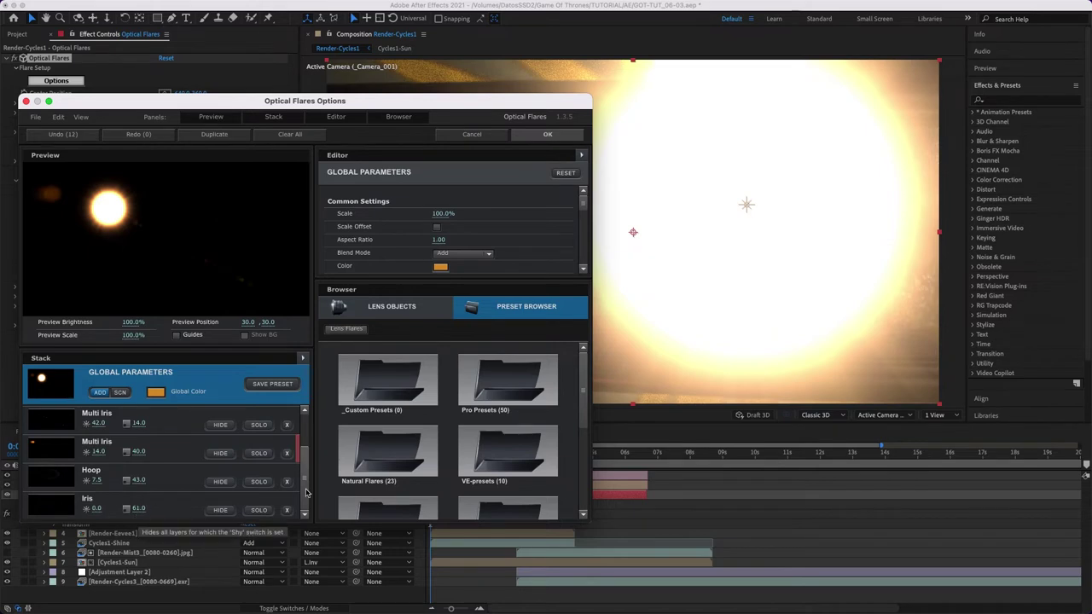
Apply the retuned flare with Scale 460 and review the timeline around 6 seconds.
left_click(544, 134)
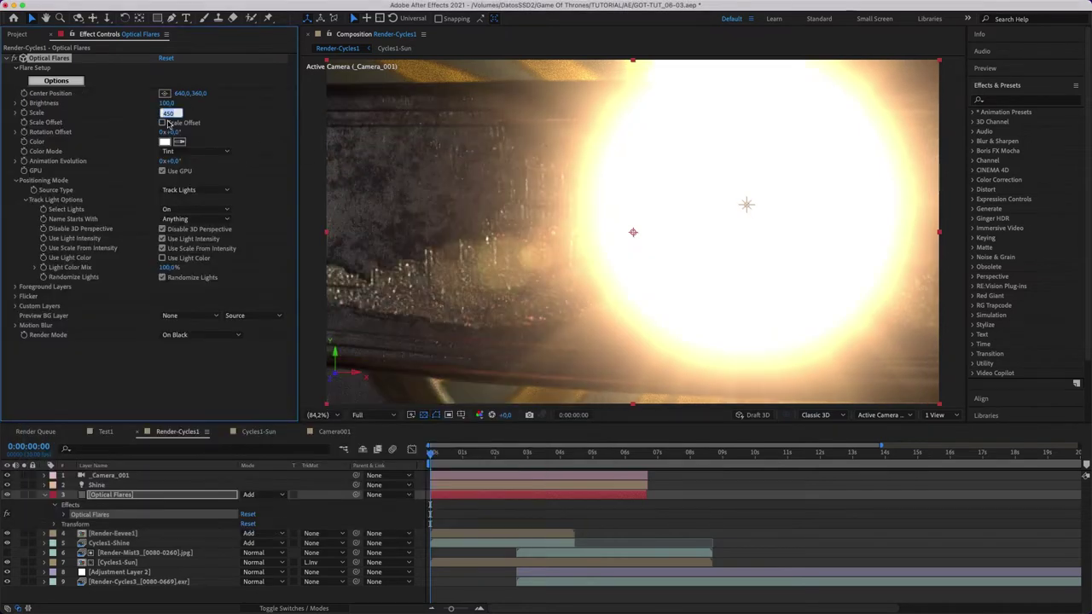
key("Return")
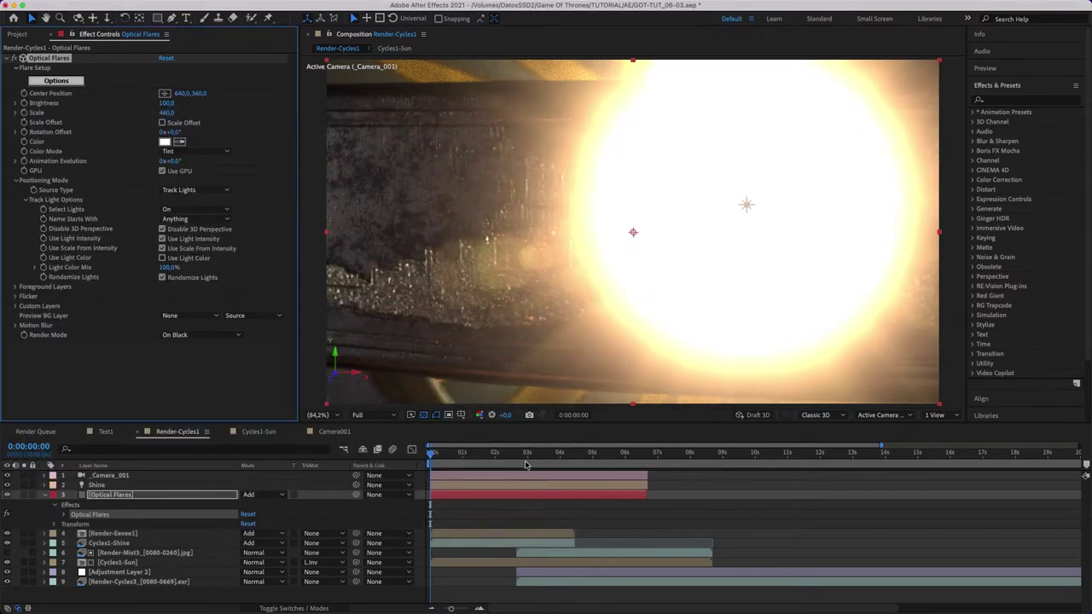
left_click_drag(526, 465, 647, 513)
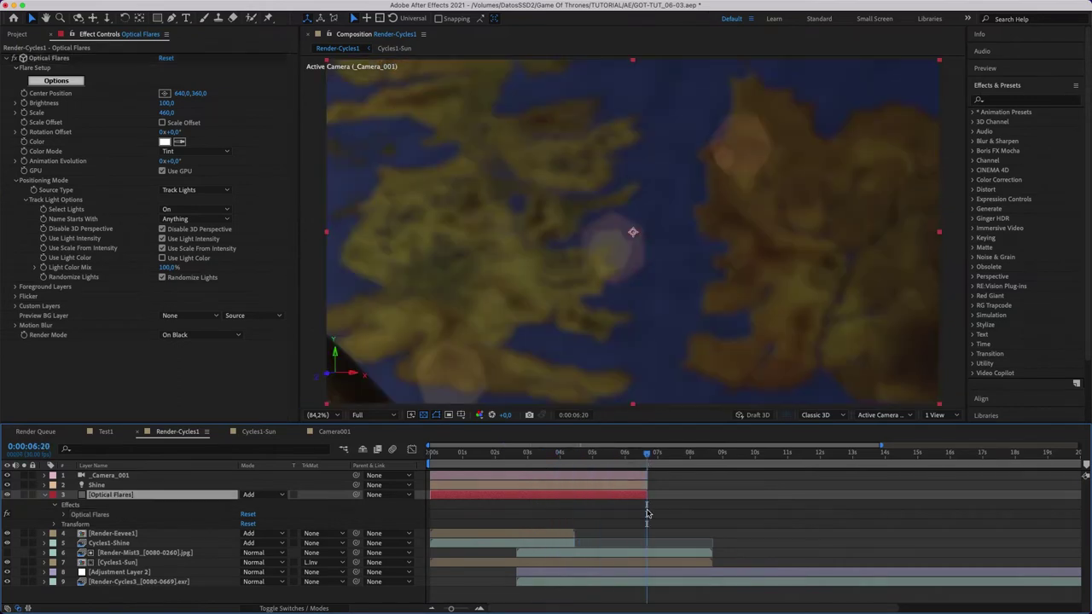
left_click(466, 607)
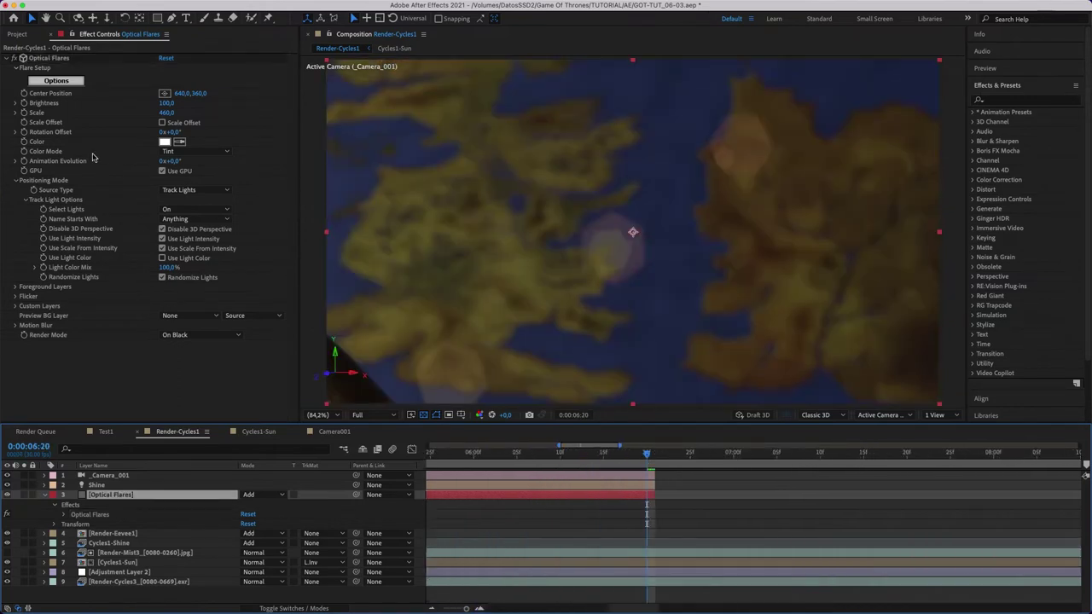
left_click(31, 162)
left_click_drag(608, 456, 438, 457)
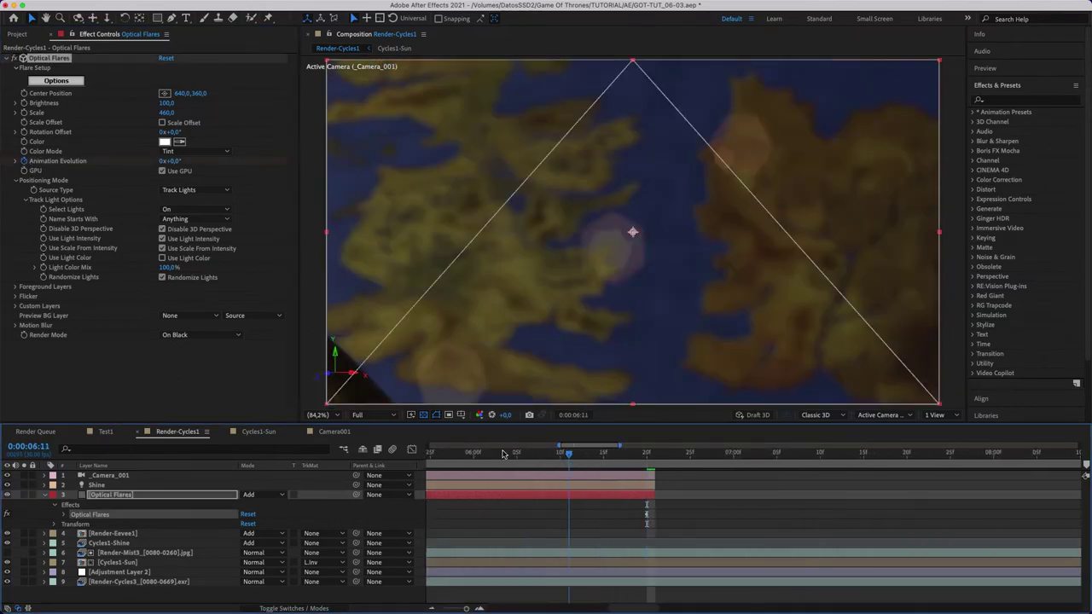
left_click_drag(466, 607, 441, 609)
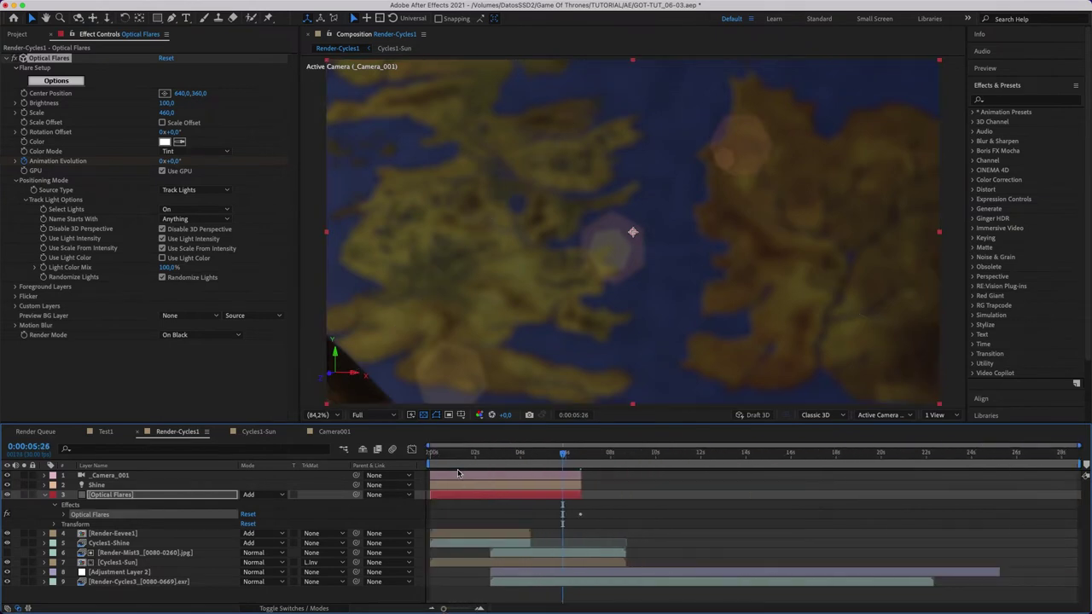
left_click_drag(458, 457, 430, 458)
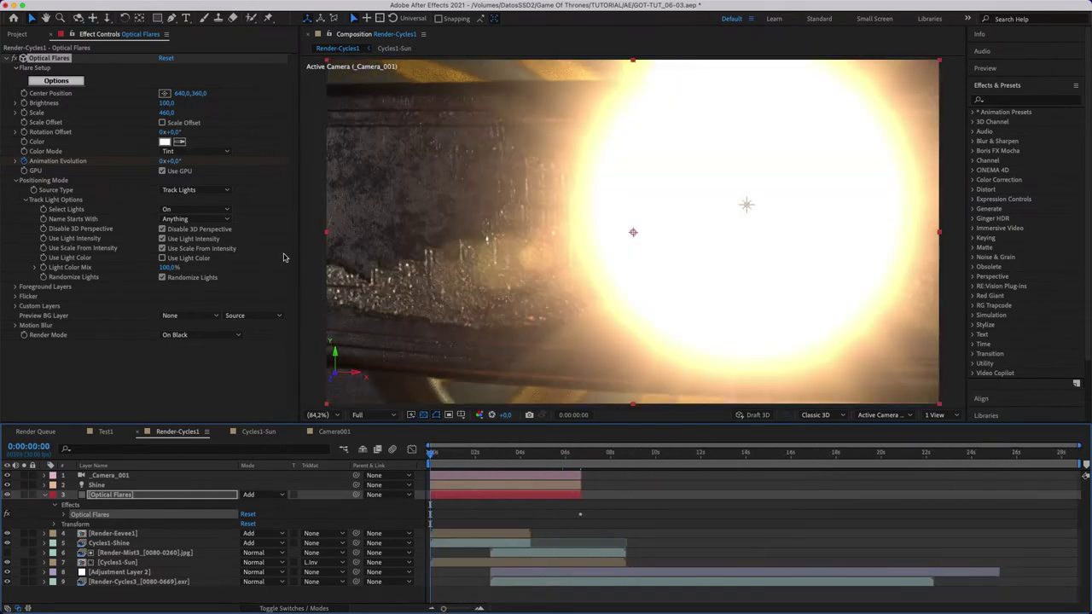
Solo the Optical Flares layer, keyframe Animation Evolution from 0x+129°, and expand Foreground Layers.
left_click(179, 160)
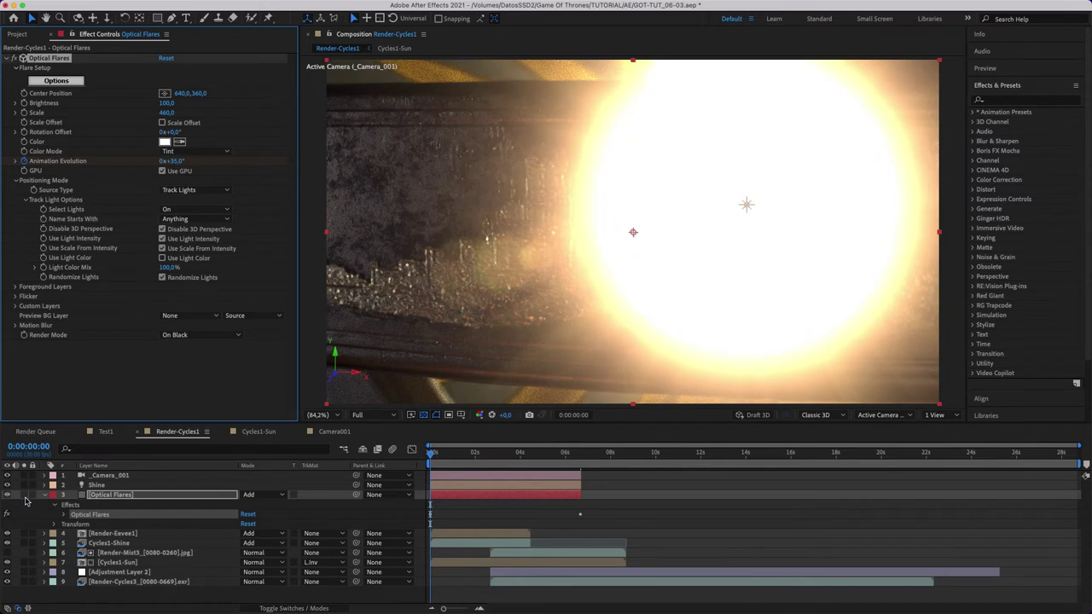
left_click(25, 495)
left_click_drag(438, 458, 500, 456)
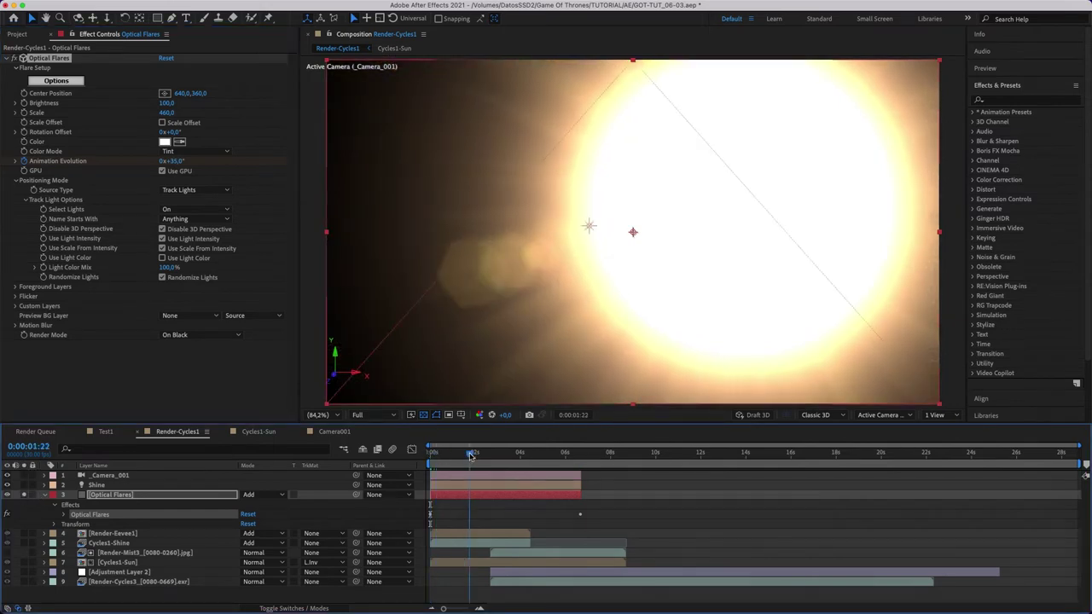
key("Home")
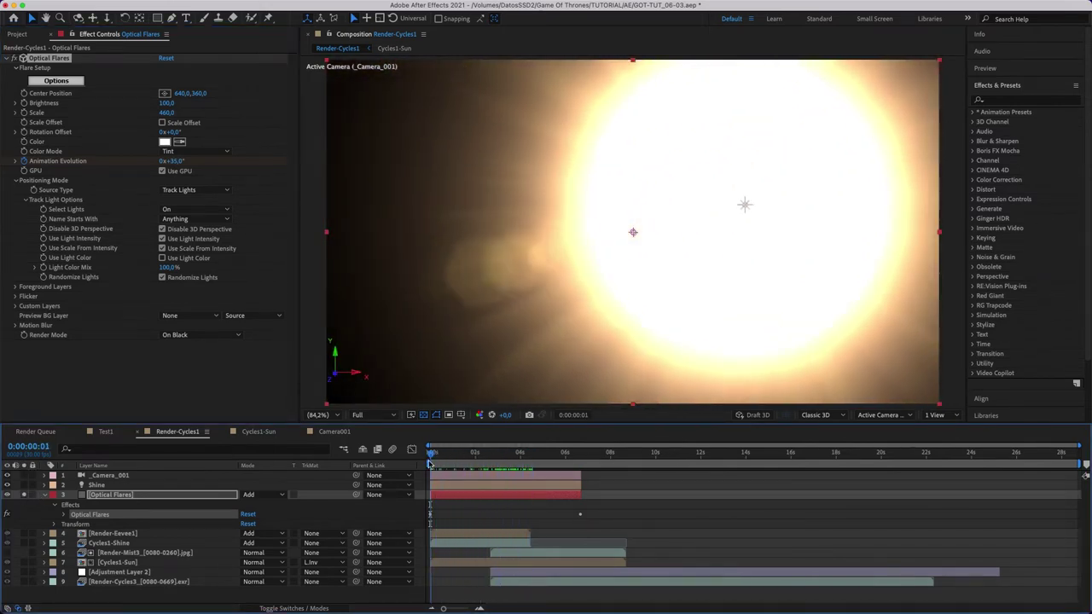
left_click_drag(175, 161, 231, 165)
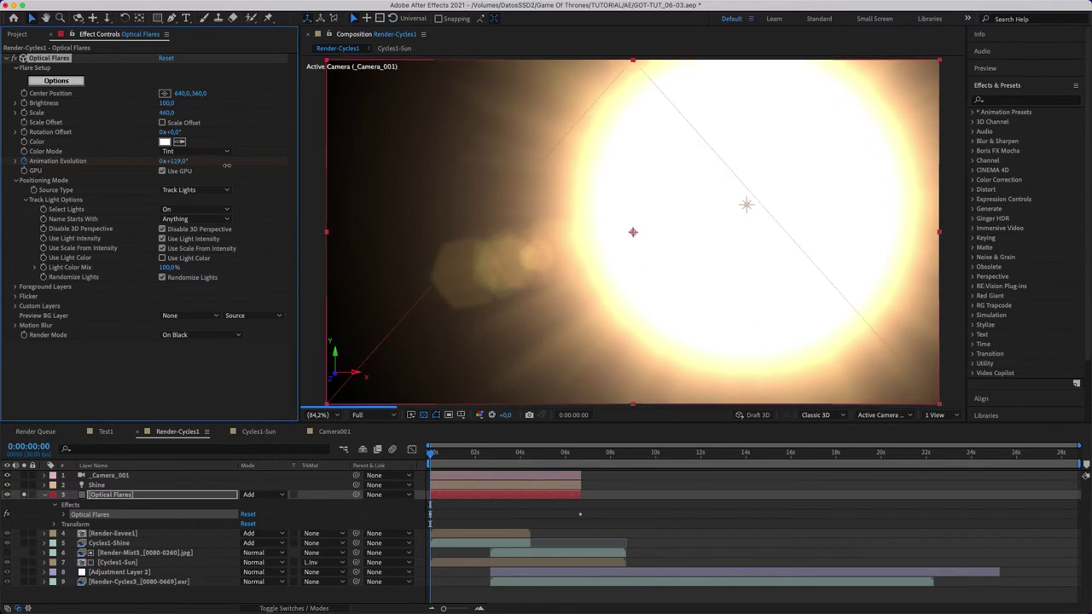
left_click_drag(433, 459, 519, 453)
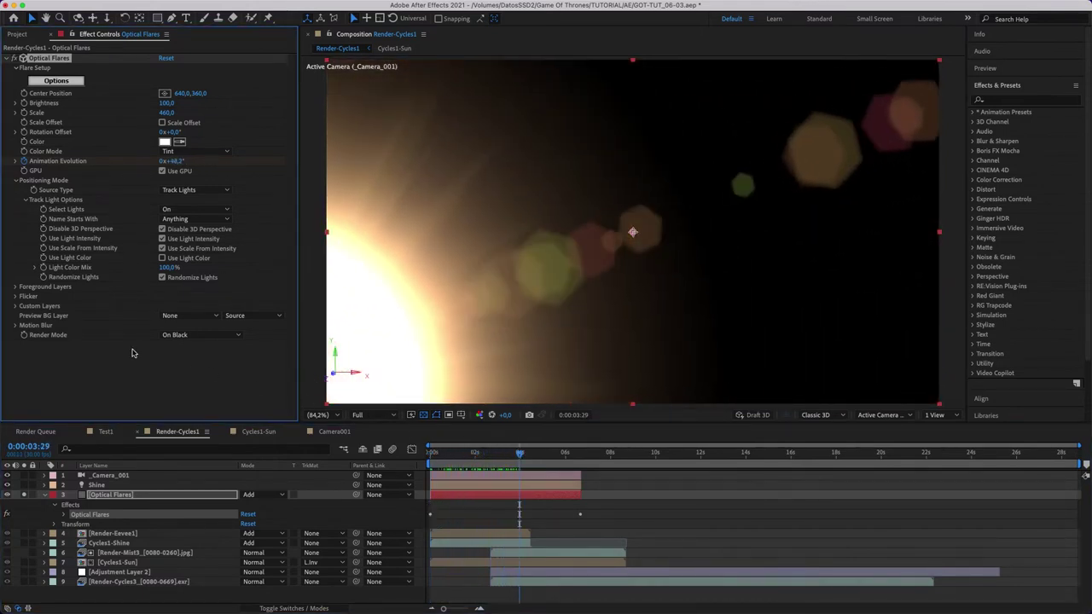
left_click(16, 287)
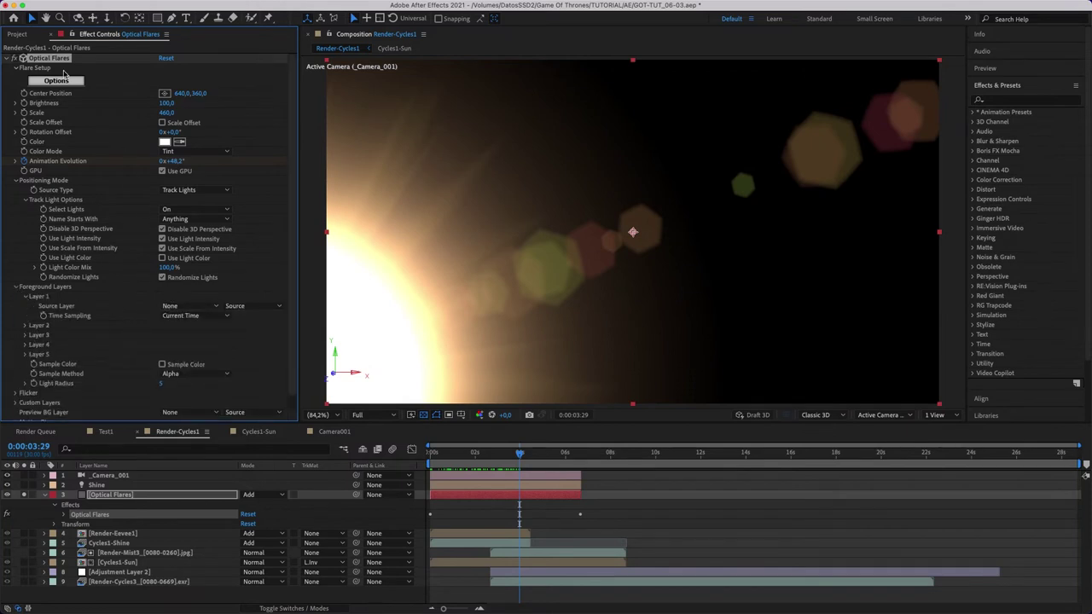
Add Render-Mist1 above Optical Flares and brighten it with Levels, Input White 0.5765.
left_click(21, 36)
left_click(50, 235)
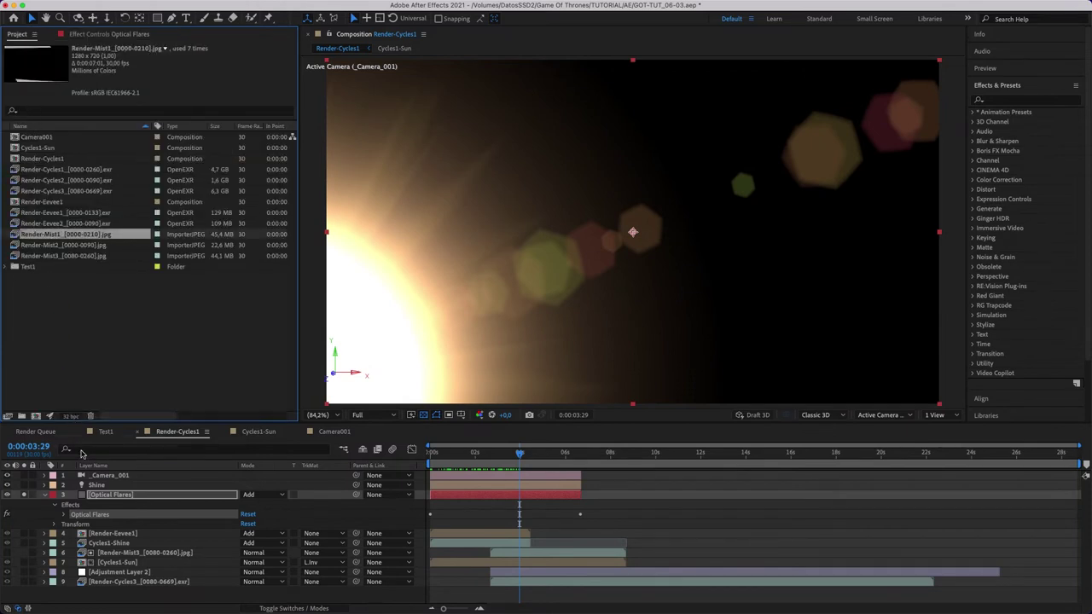
left_click_drag(81, 452, 90, 491)
left_click(116, 38)
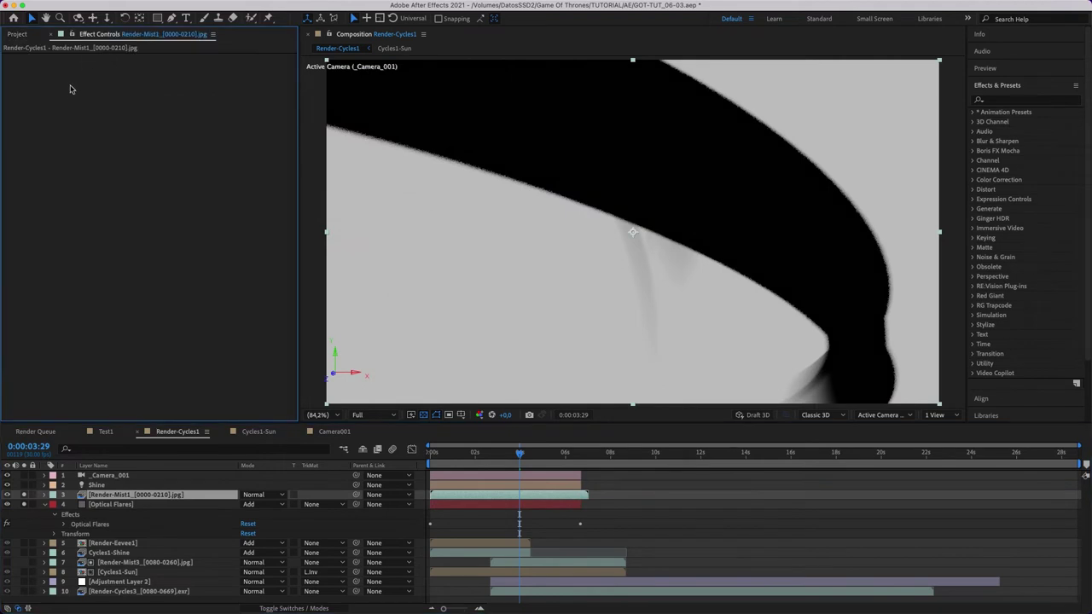
right_click(73, 117)
mouse_move(141, 244)
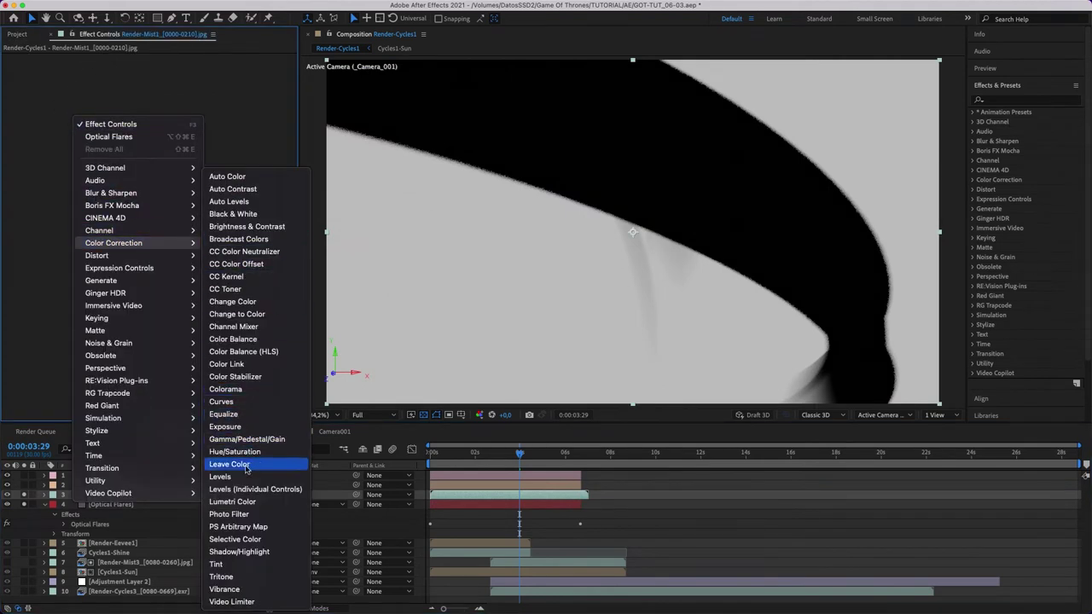
left_click(220, 477)
left_click_drag(176, 135, 120, 131)
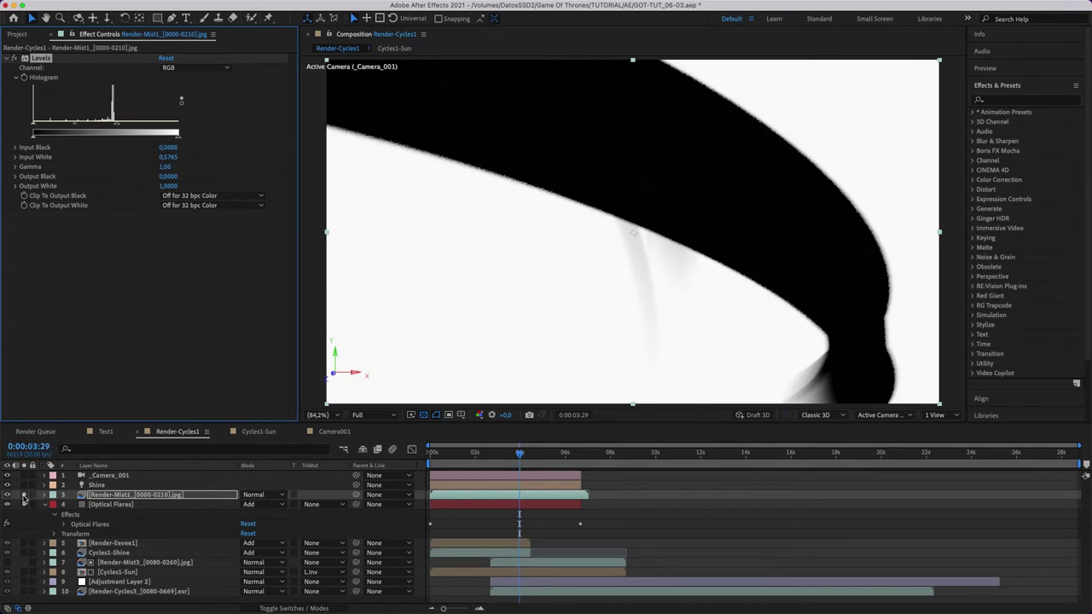
Set Optical Flares' Foreground Layer 1 source to Render-Mist1 and preview the occluded flare.
left_click(8, 497)
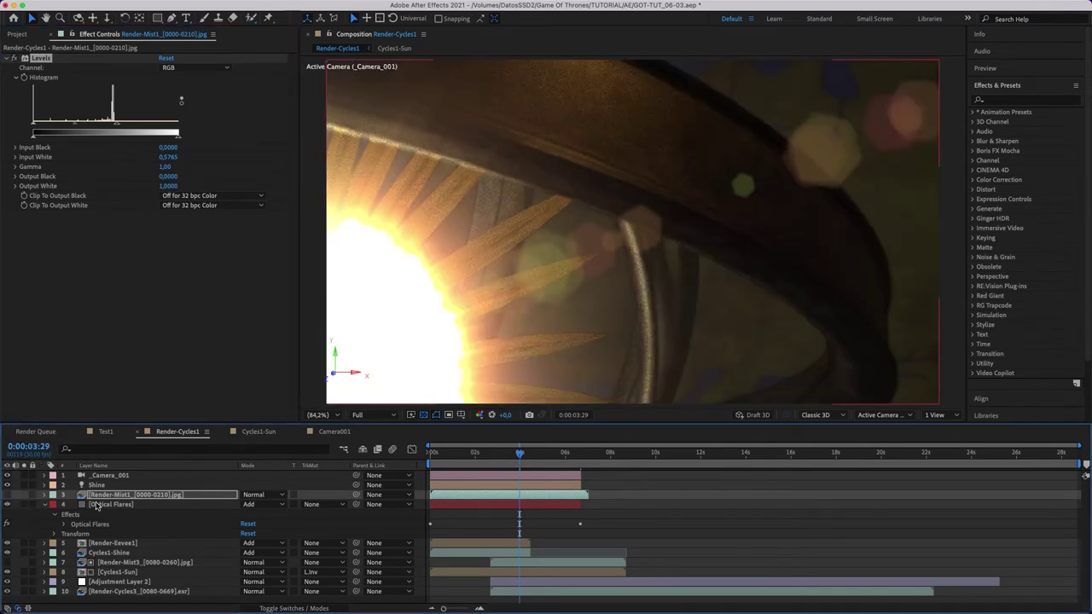
left_click(95, 505)
left_click(203, 307)
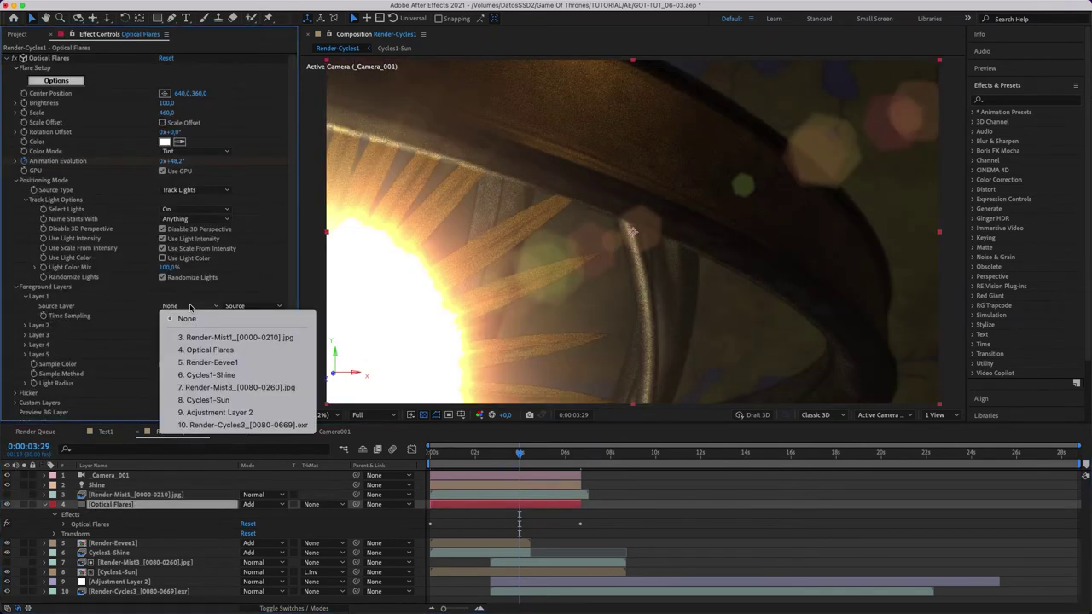
left_click(205, 339)
key("space")
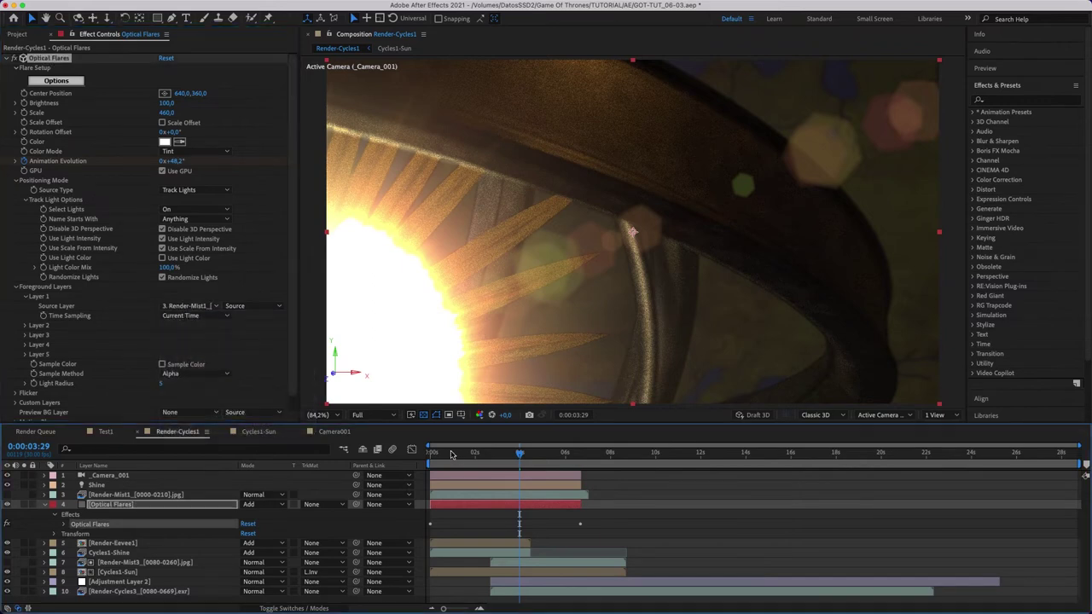
Apply Keylight to Render-Mist1 with red despill bias and Screen Gain 160, then hide it.
left_click(95, 495)
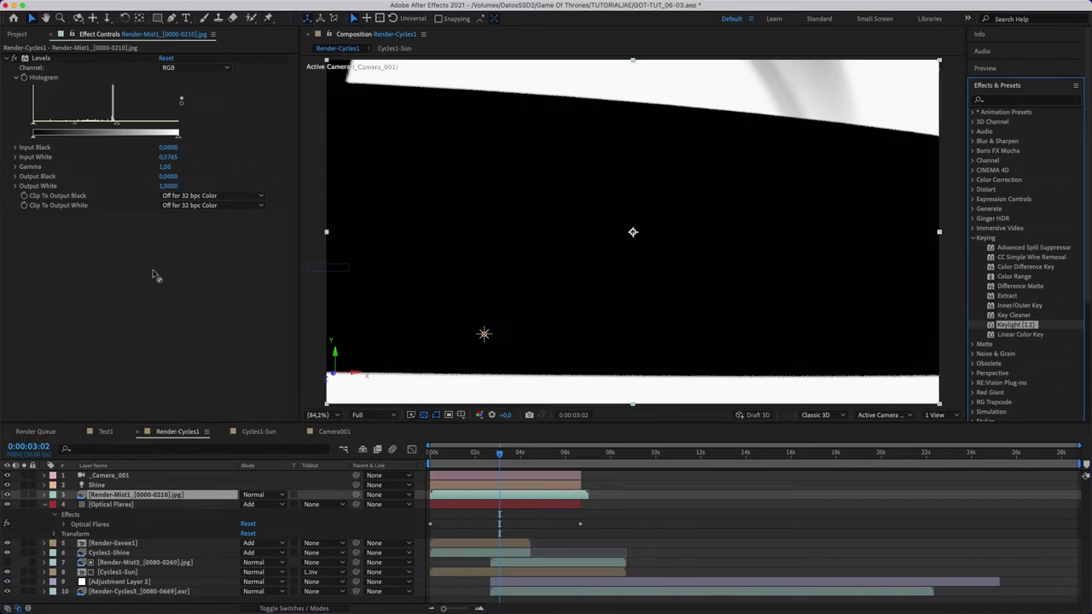
left_click_drag(1015, 325, 120, 288)
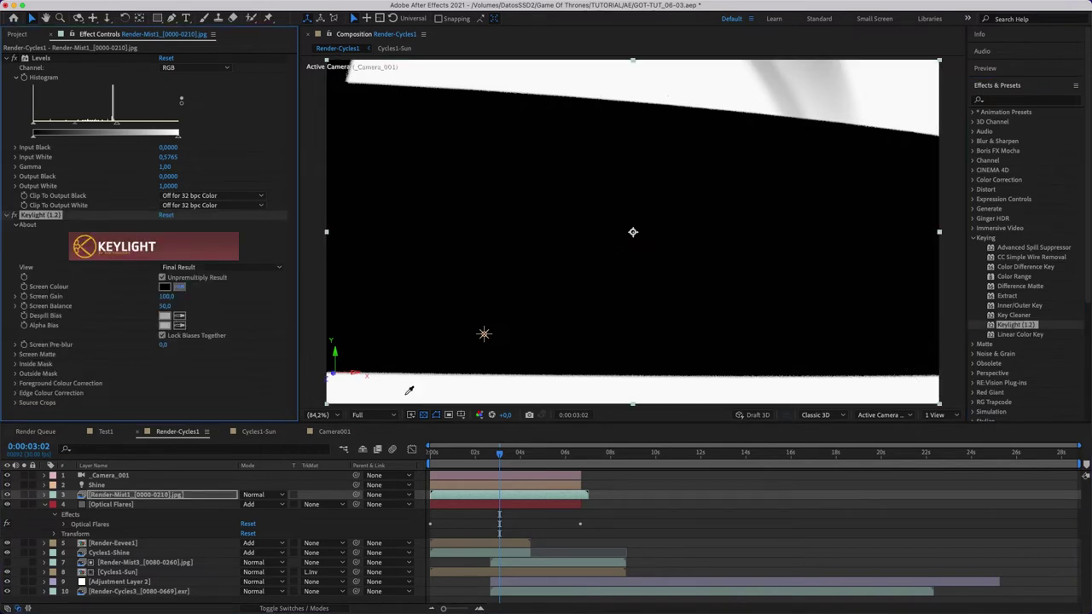
left_click(165, 315)
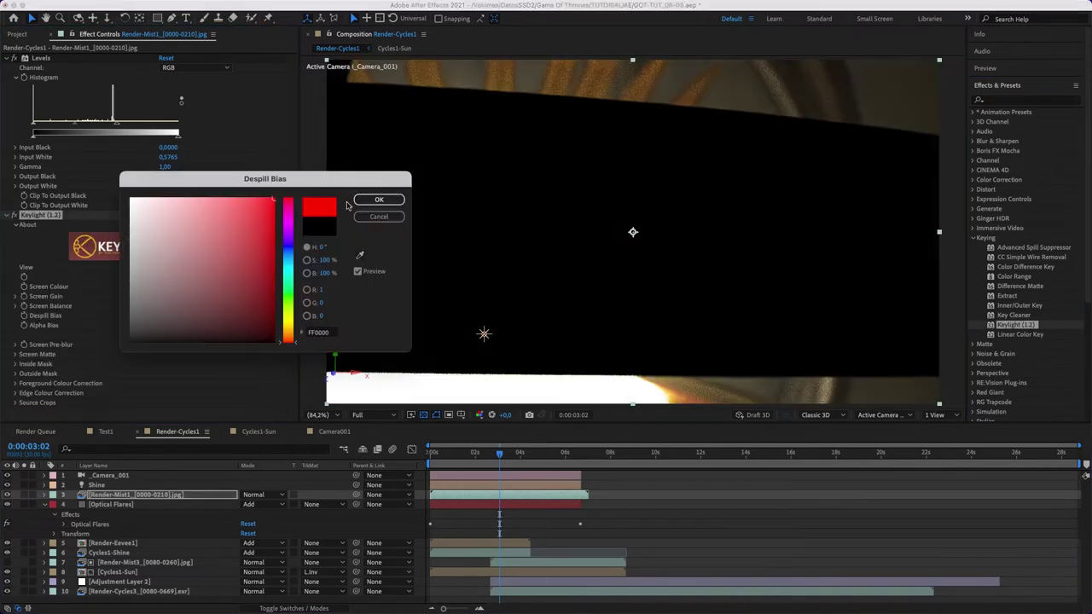
left_click(380, 200)
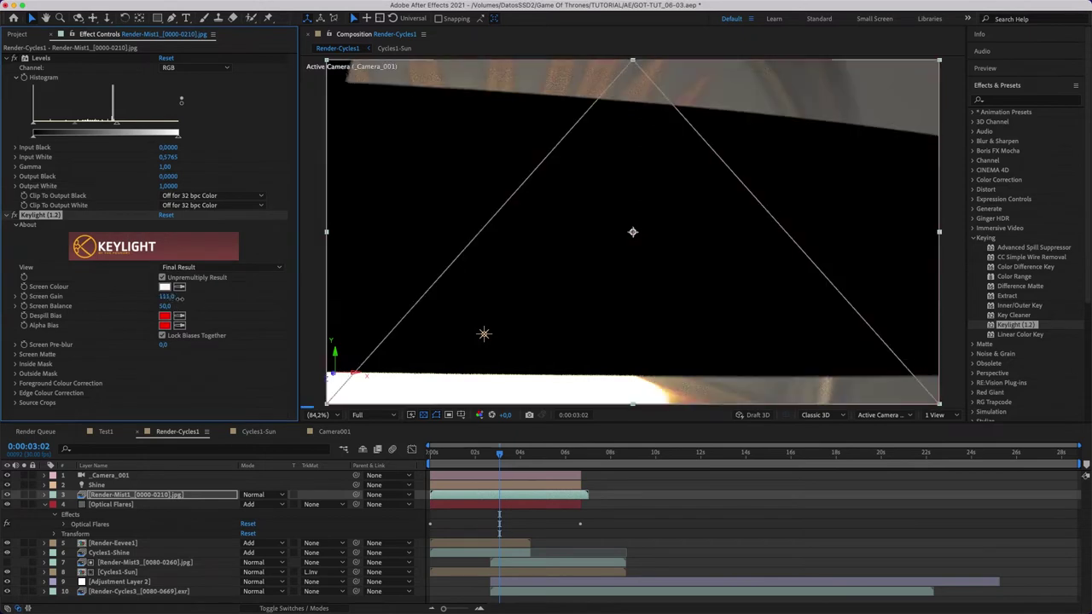
left_click(14, 354)
scroll(266, 306, "down", 2)
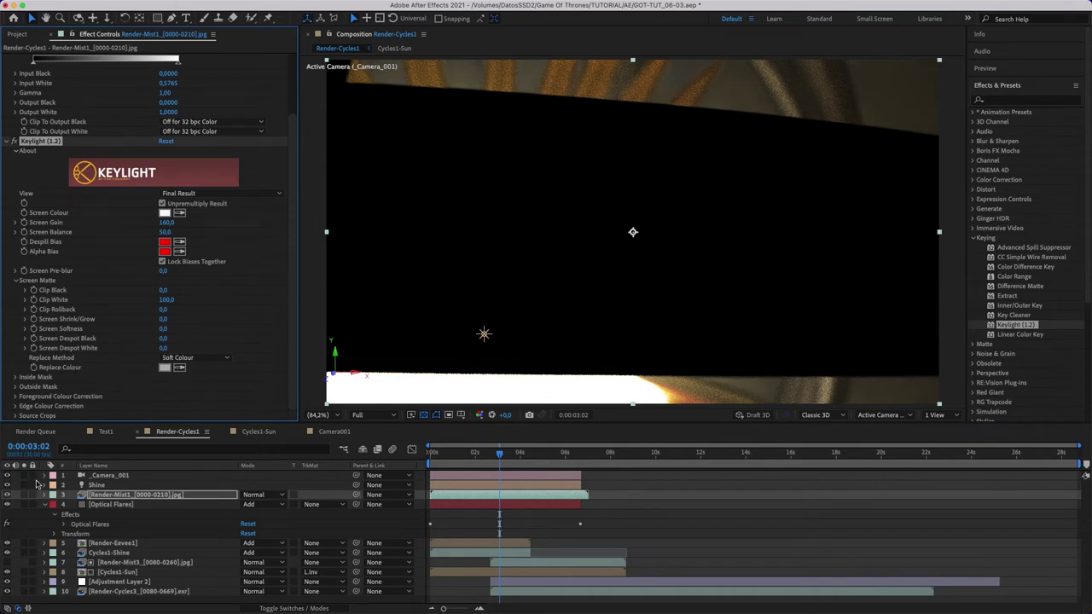
left_click(10, 495)
Set the flare's Foreground Layer 1 source to None with the source mode back on Source.
left_click(103, 504)
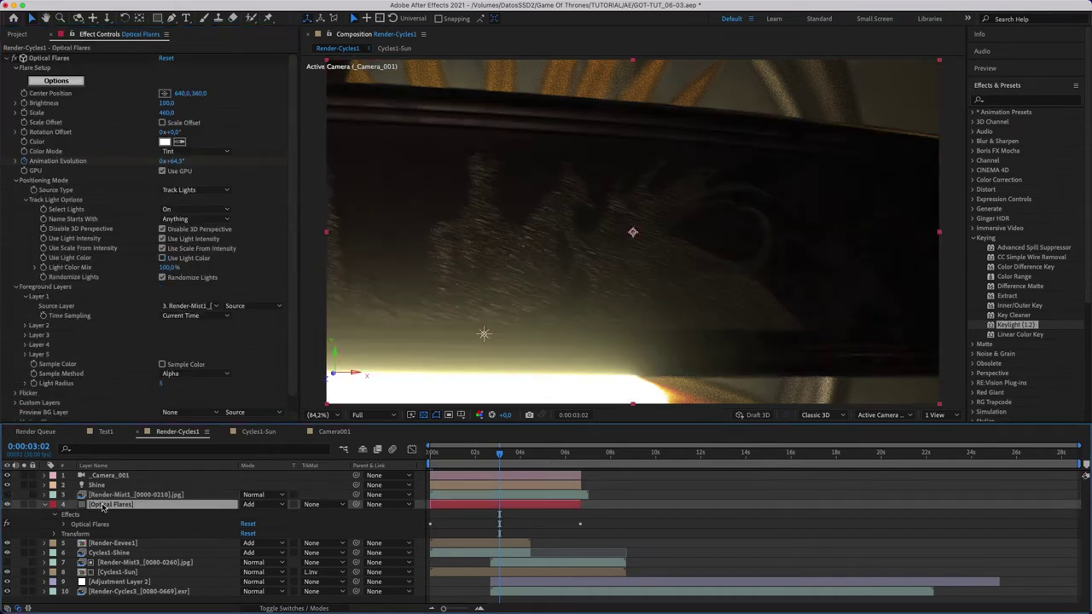
left_click(256, 305)
left_click(255, 346)
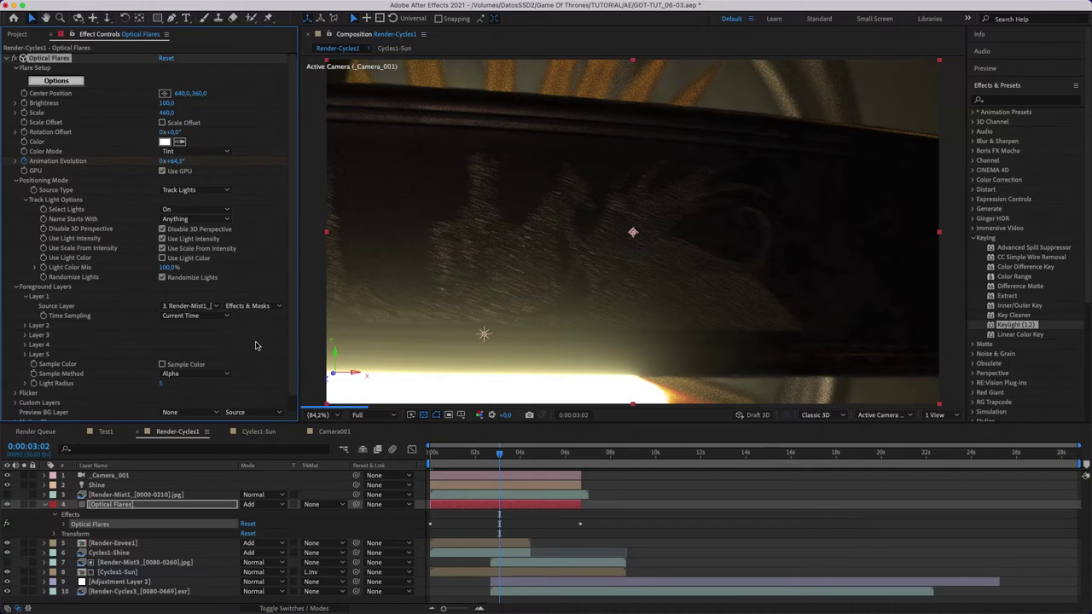
left_click(508, 453)
left_click(501, 456)
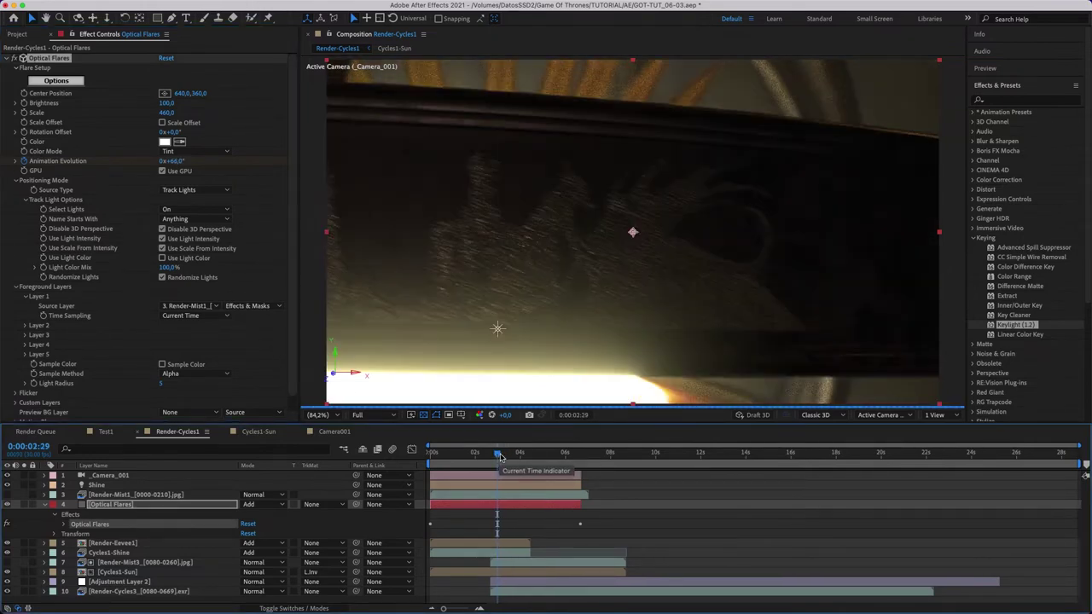
left_click_drag(502, 456, 401, 461)
left_click(203, 305)
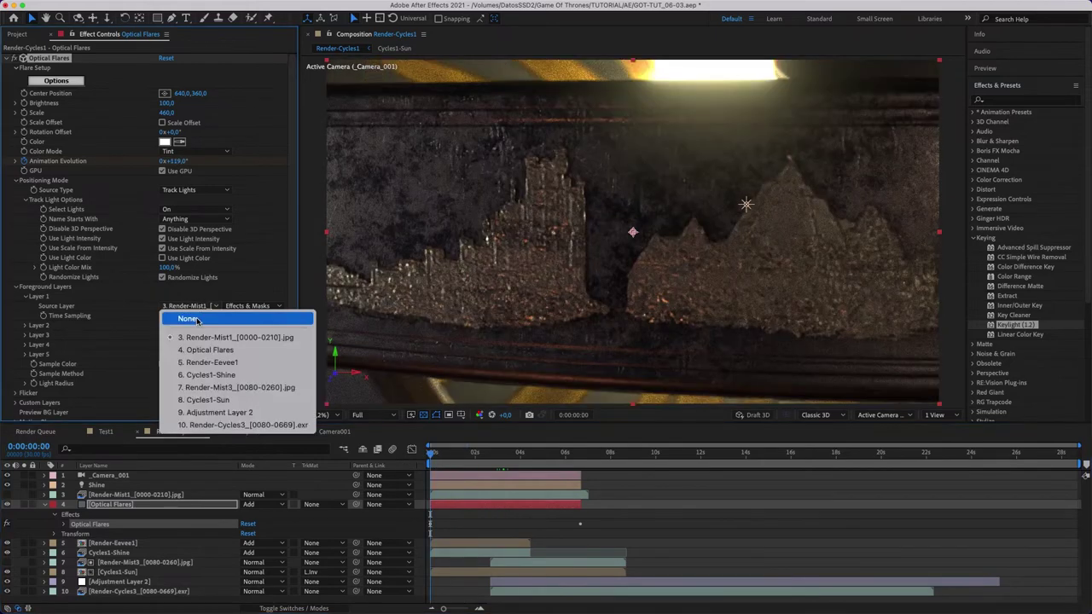
left_click(175, 313)
left_click(248, 305)
left_click(241, 311)
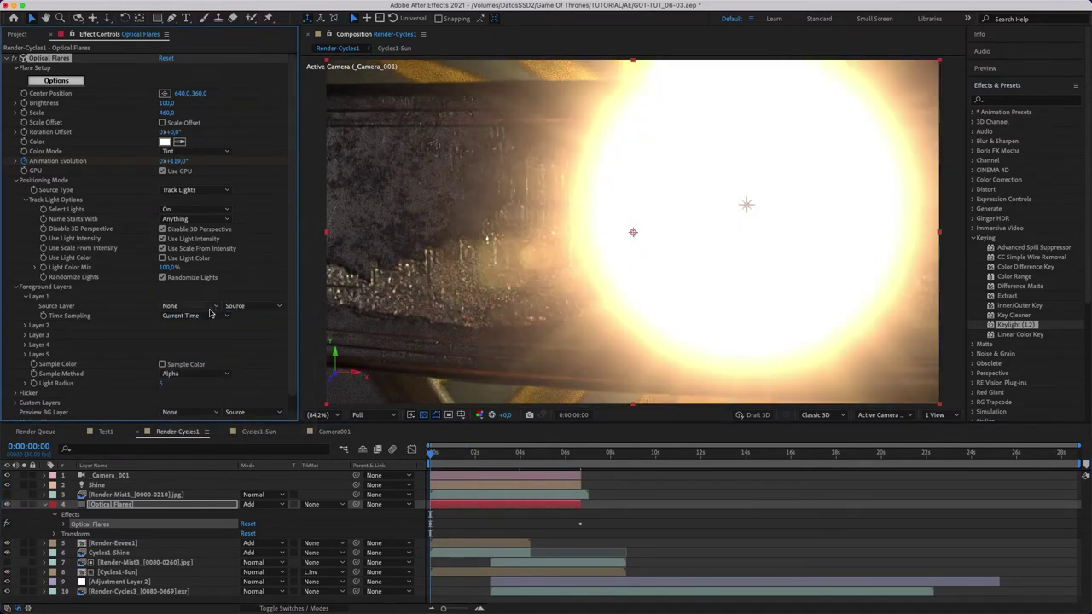
Set Flicker Speed 5 and Amount 4, preview, and collapse the Flicker and Foreground groups.
left_click(21, 394)
scroll(21, 396, "down", 1)
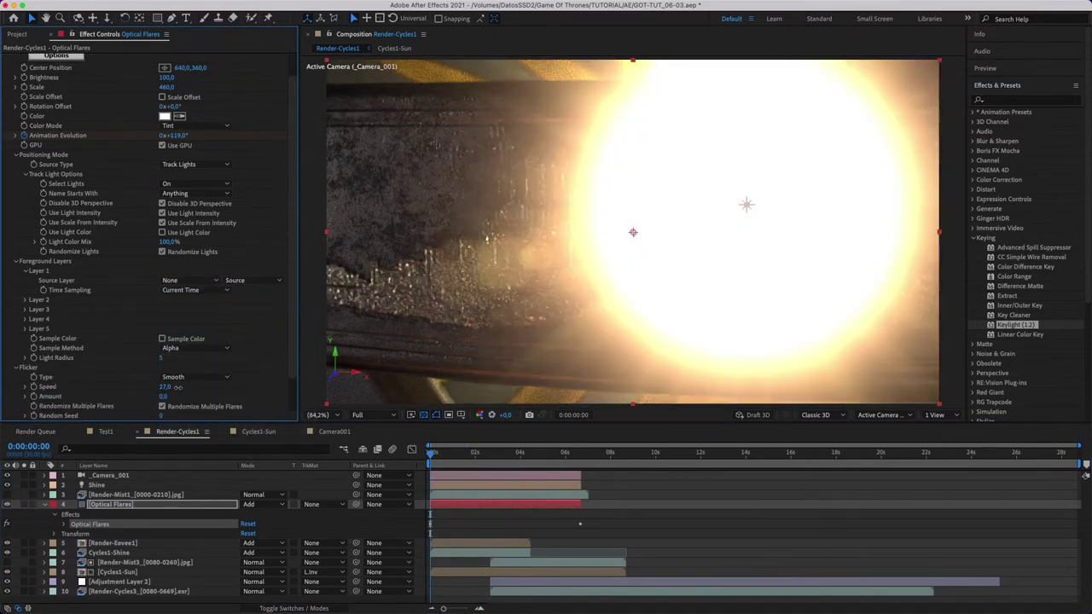
left_click_drag(233, 389, 180, 401)
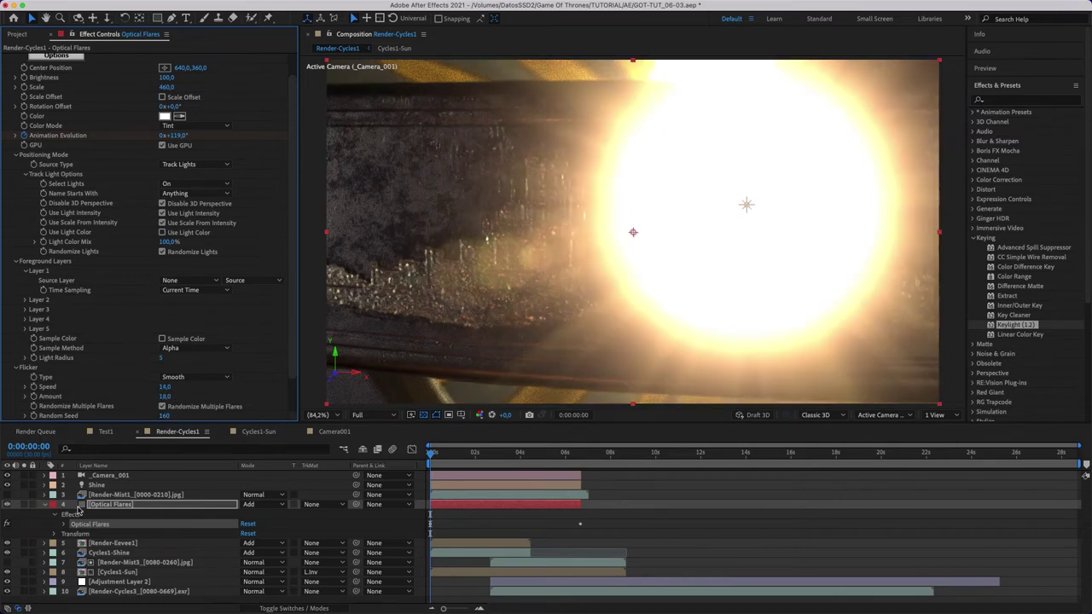
key("space")
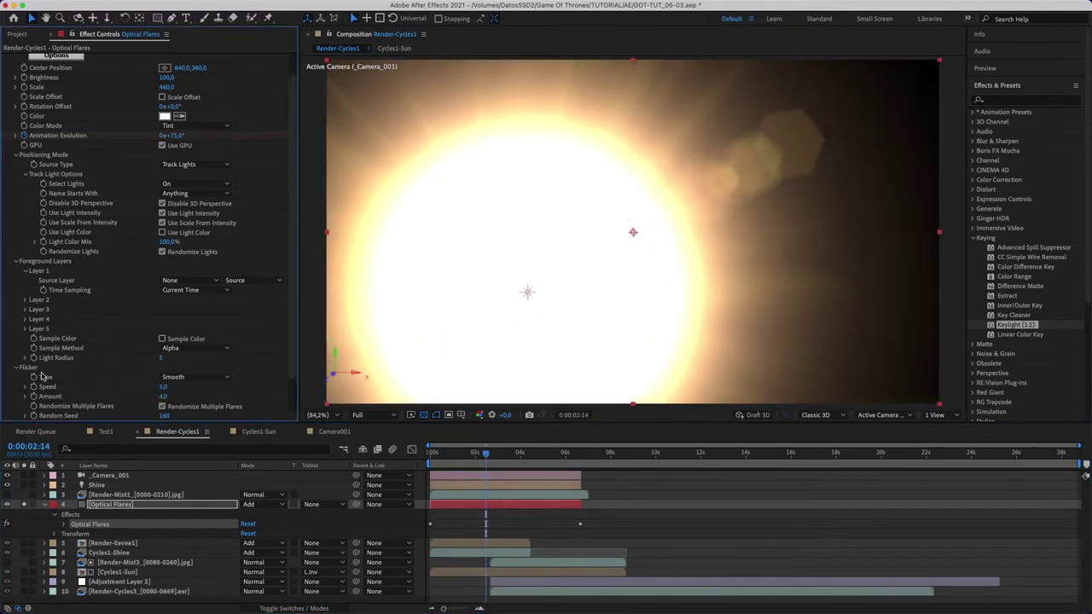
left_click(16, 367)
left_click(15, 271)
Set the Optical Flares layer's track matte to Alpha Inverted Matte from Render-Mist1.
left_click(16, 181)
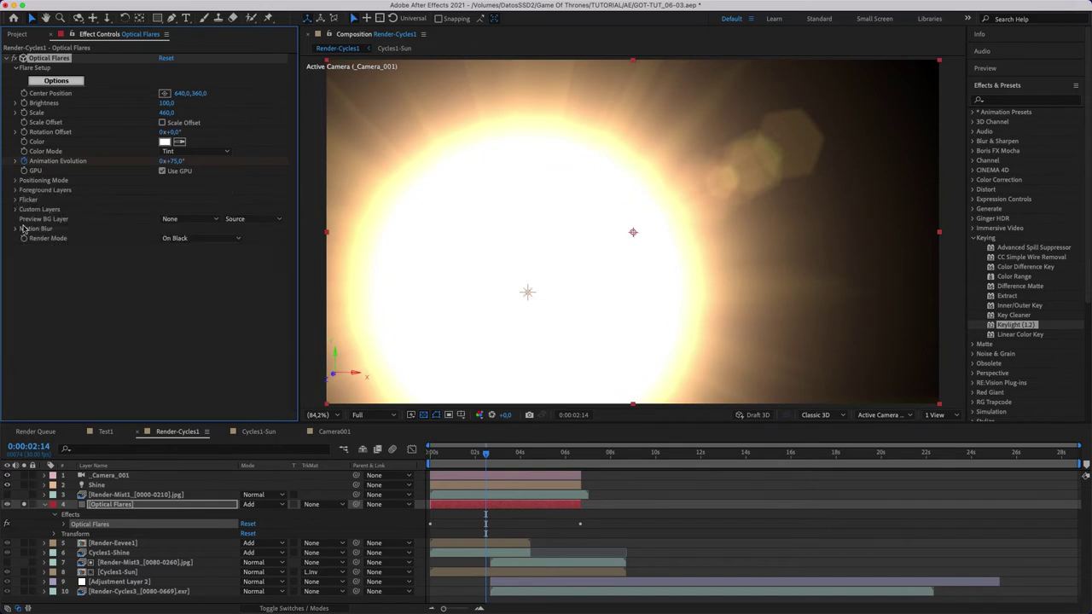
left_click(323, 505)
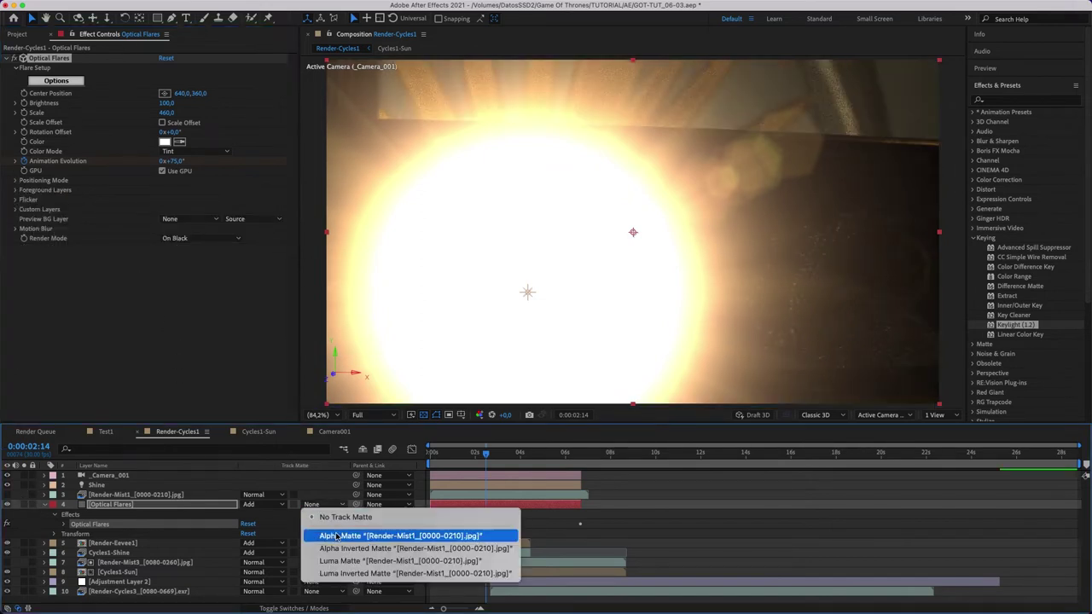
left_click(328, 521)
left_click(322, 506)
left_click(334, 548)
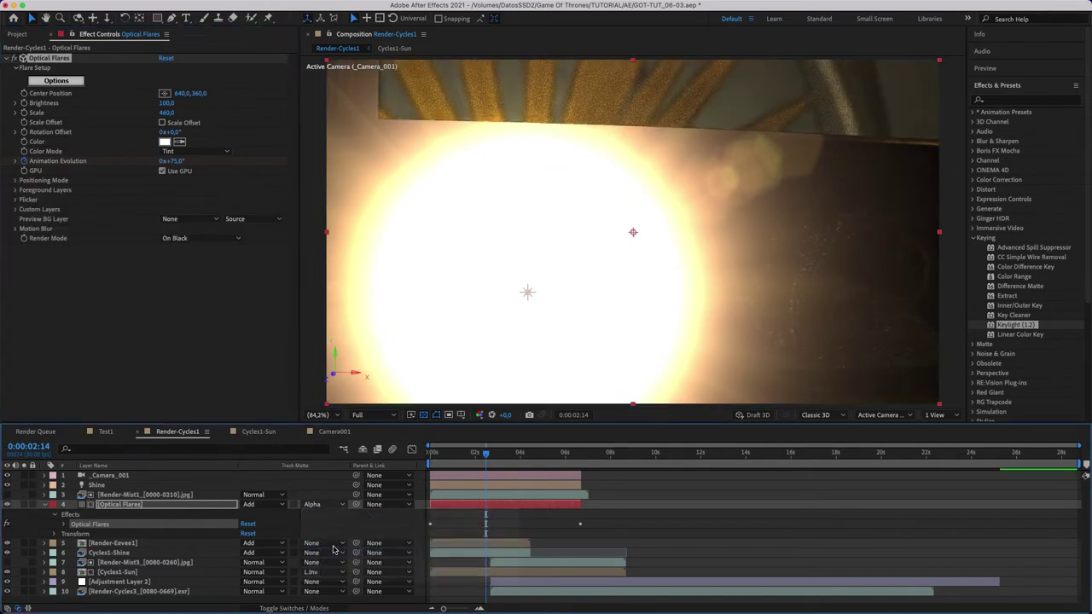
left_click(115, 495)
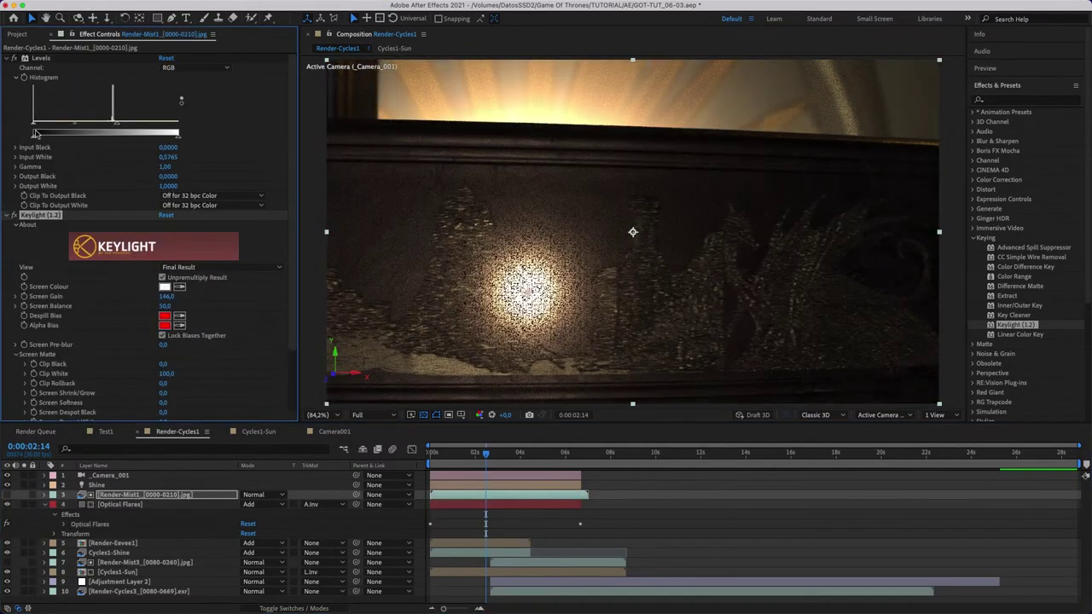
left_click(163, 504)
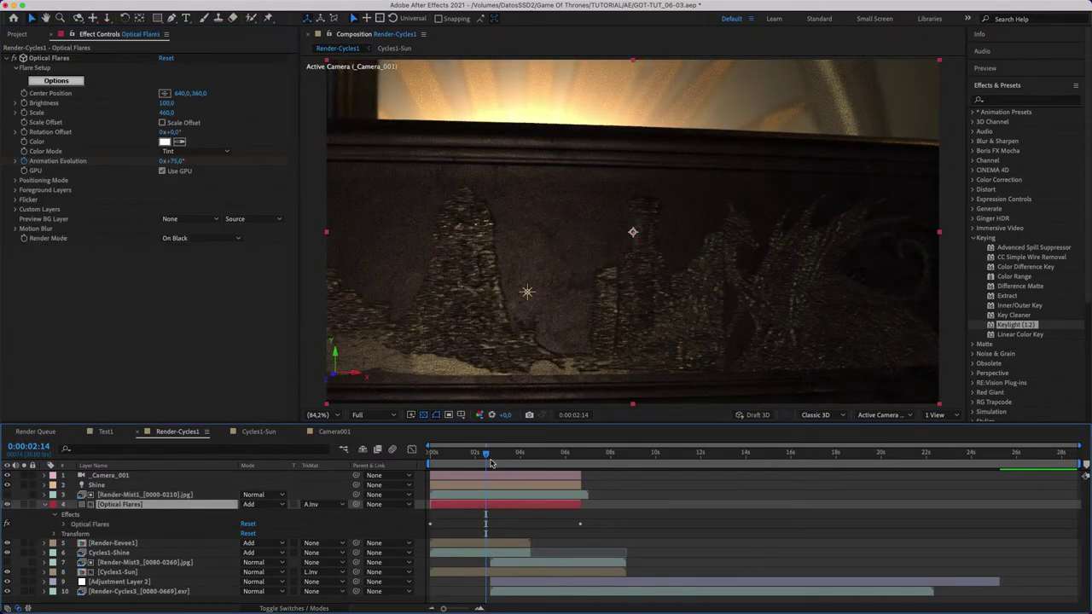
Bring up the context options for the Render-Cycles3 footage in the Project panel.
left_click_drag(490, 463, 499, 463)
left_click(15, 35)
right_click(89, 192)
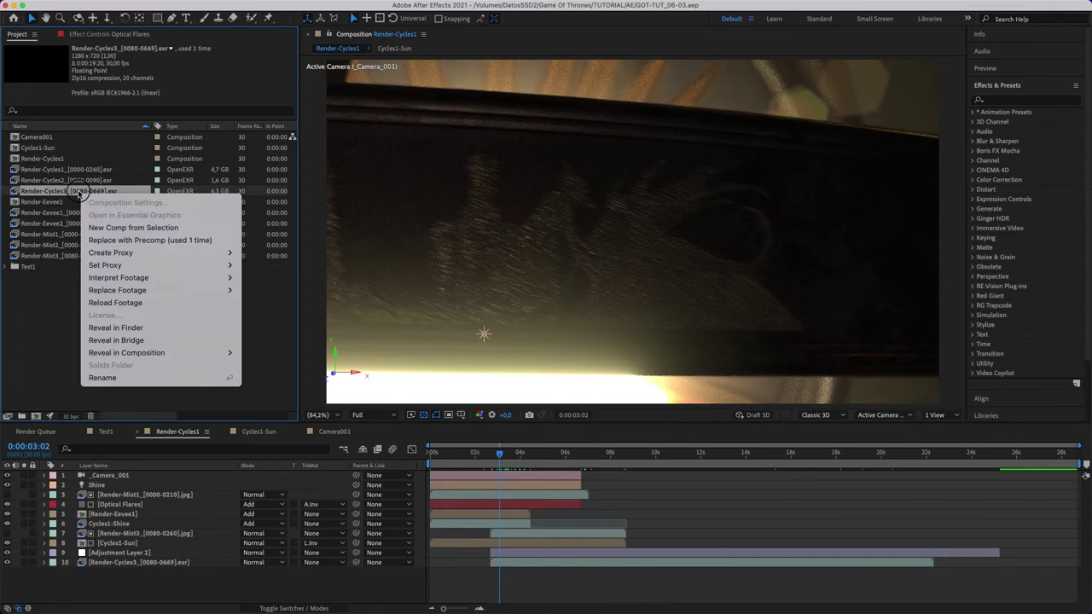
Reload the Render-Cycles3 footage from disk and duplicate the Optical Flares layer.
left_click(101, 305)
key("shift+Page_Down")
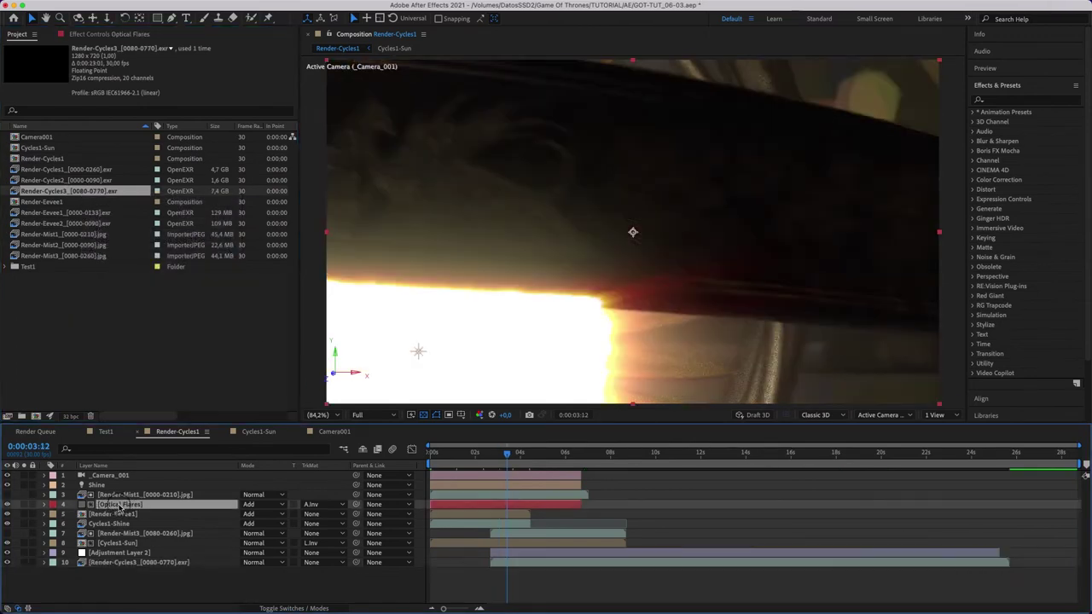
key("super+d")
Duplicate the Render-Mist1 layer and place the mist copy above the flare copy.
left_click(128, 504)
key("super+d")
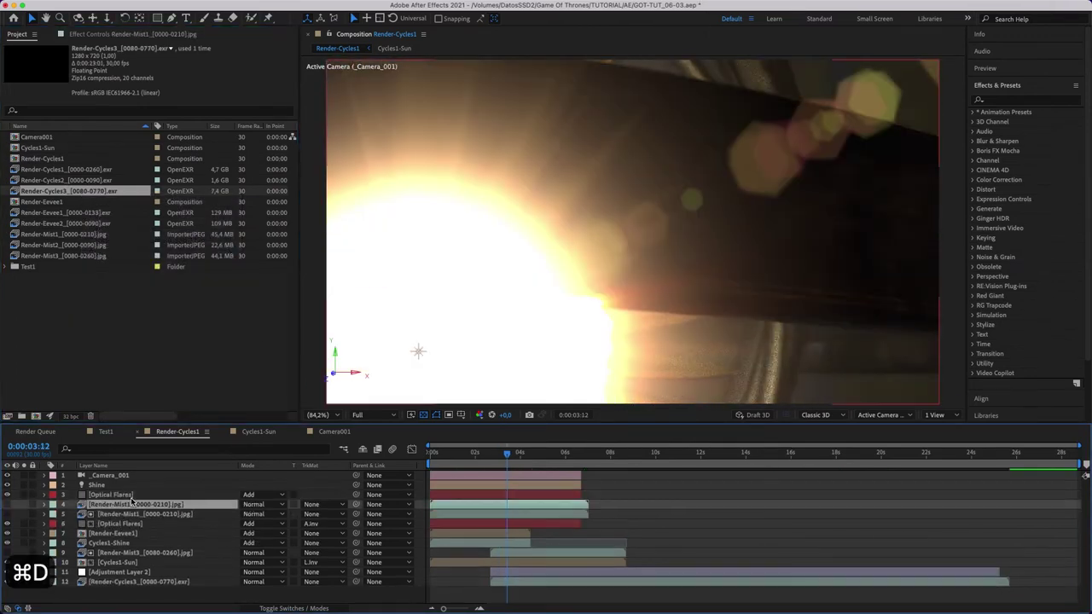
left_click_drag(128, 504, 127, 491)
Set the new Optical Flares layer's track matte to Alpha Matte.
left_click(316, 504)
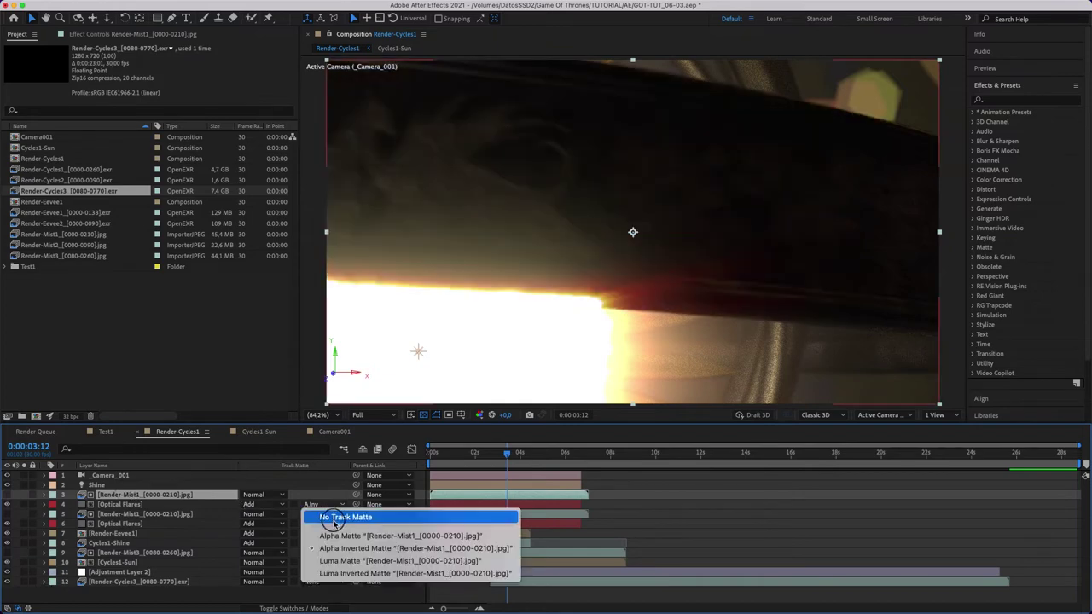
left_click(337, 537)
key("F3")
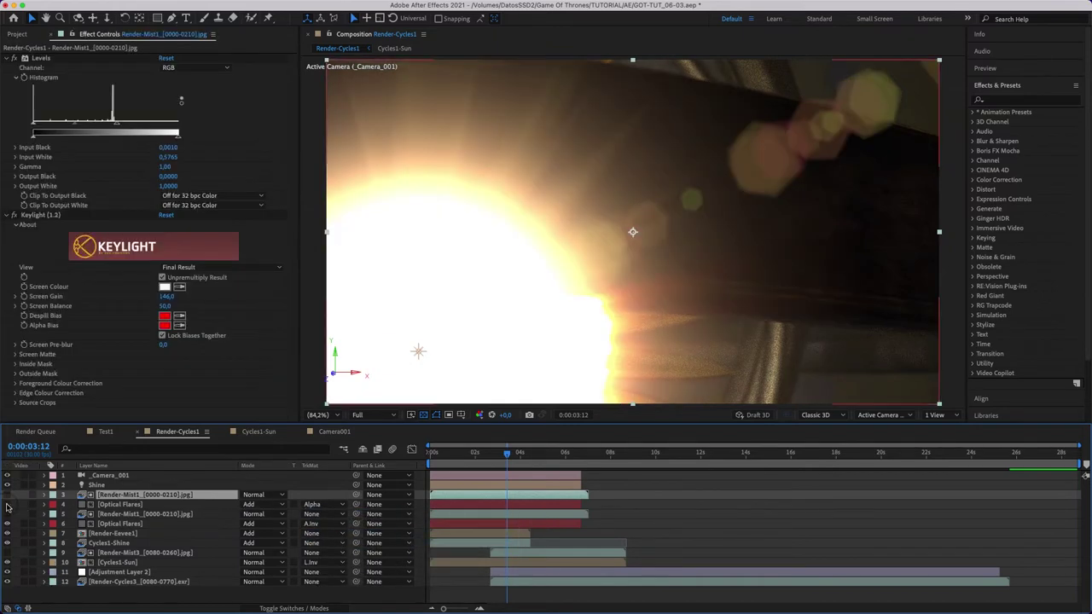
Hide a flare layer to compare the result at about 3:05, then select Optical Flares.
left_click(7, 504)
left_click(502, 458)
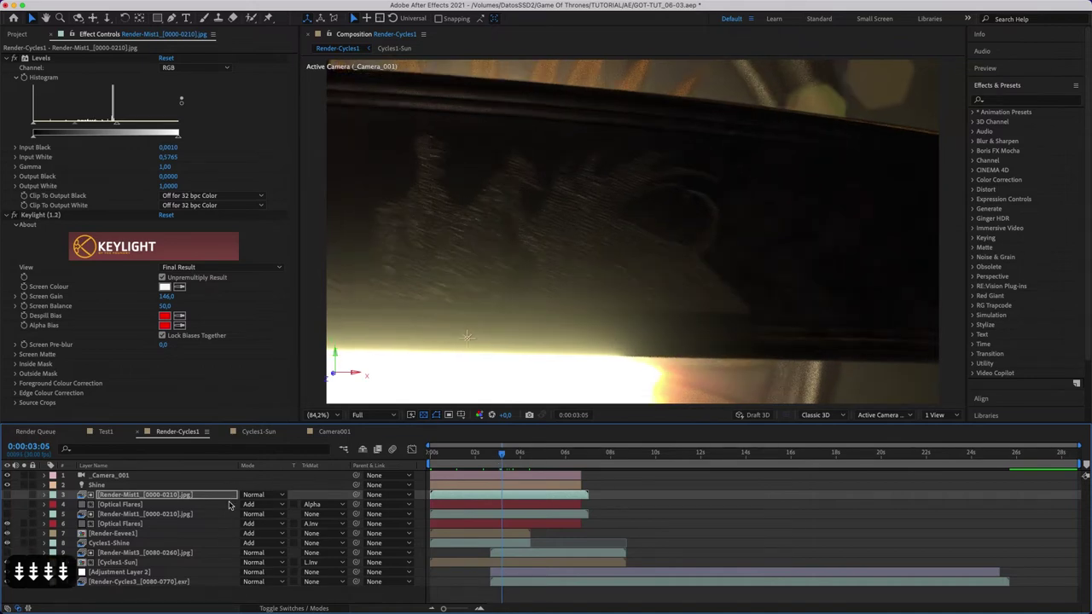
left_click(111, 505)
Set the flare's Scale to 460 and scrub through the bright flare shot.
left_click(167, 114)
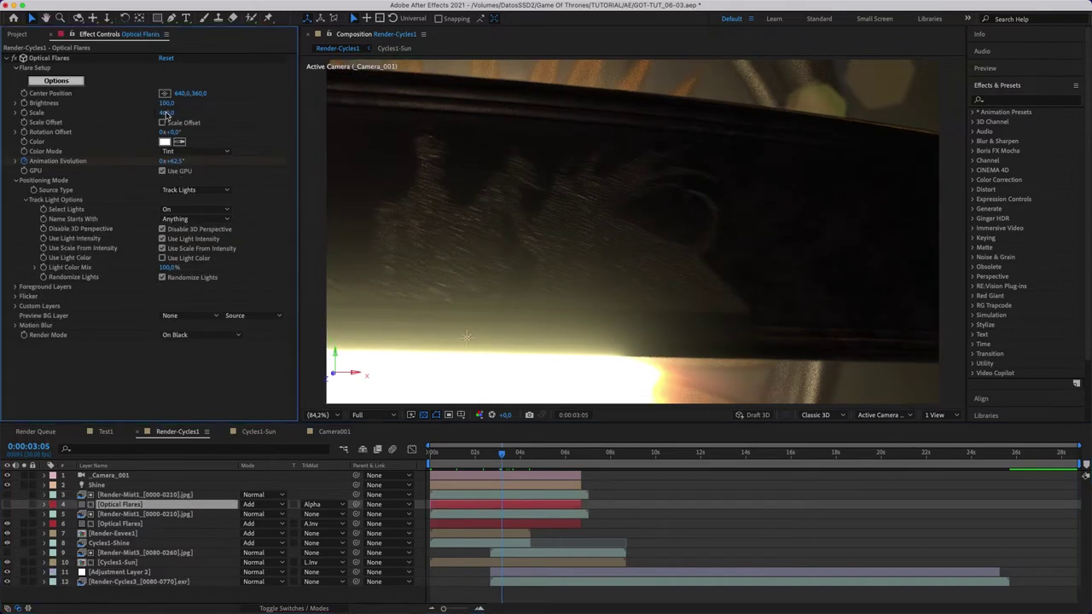
type("0")
key("Page_Down")
key("Page_Down")
key("Page_Down")
type("4")
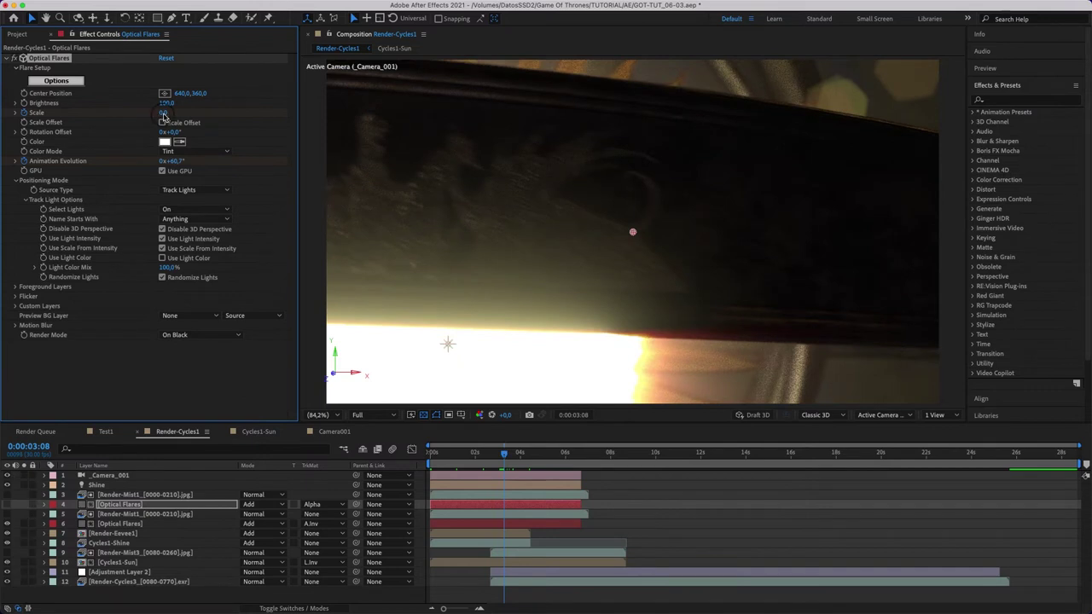
type("60")
key("Return")
left_click(505, 468)
key("Page_Up")
key("Page_Up")
key("Page_Up")
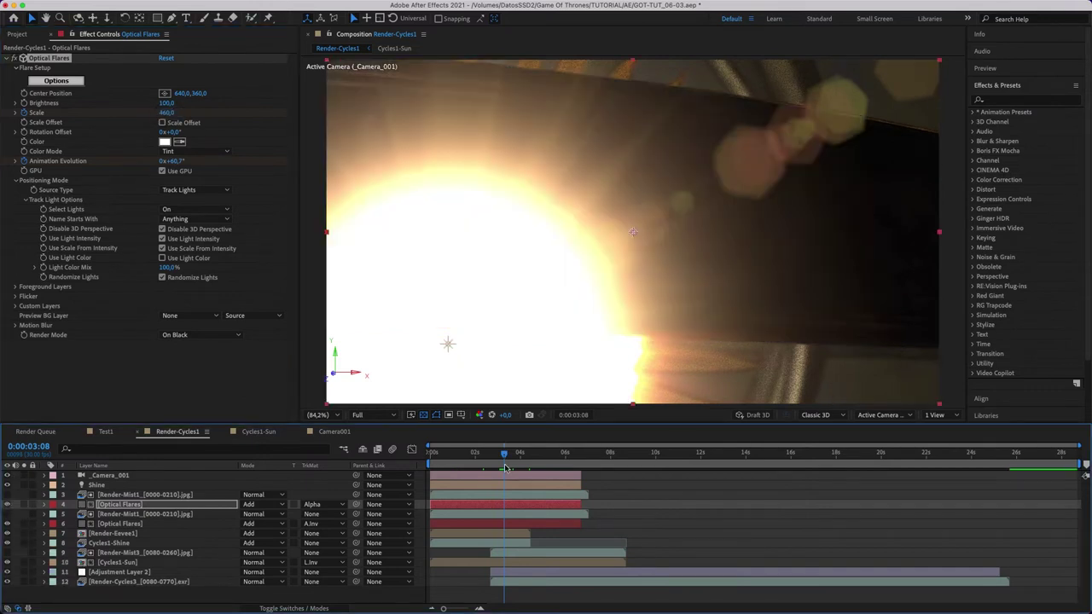
mouse_move(505, 468)
left_mouse_down()
mouse_move(516, 456)
mouse_move(430, 456)
left_mouse_up()
Inspect both mist layers' Levels and Keylight mattes, then select the upper Optical Flares at 6:20.
left_click(581, 494)
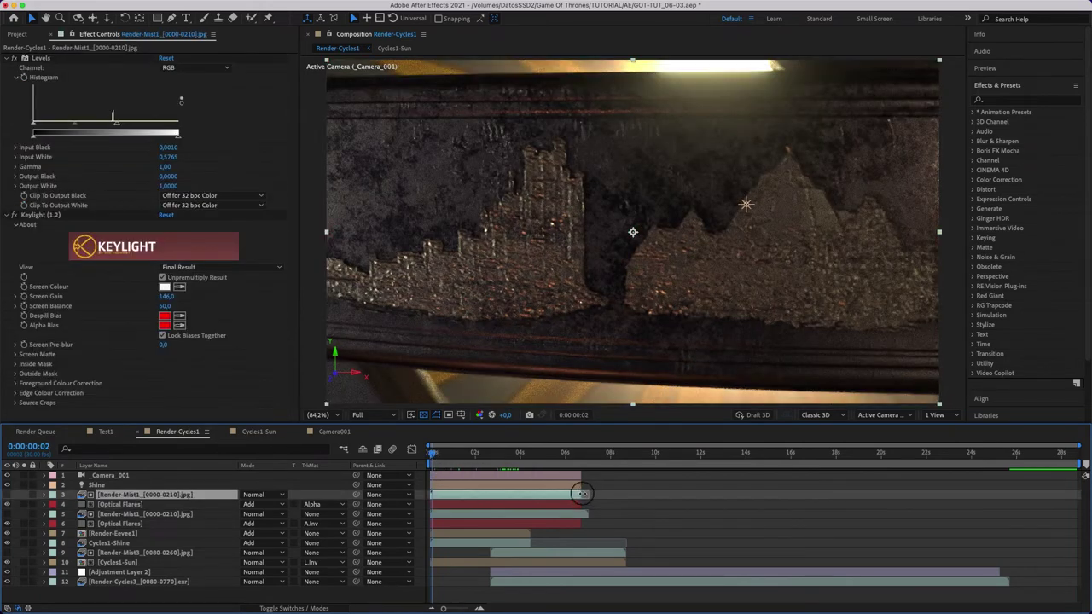
left_click(594, 513)
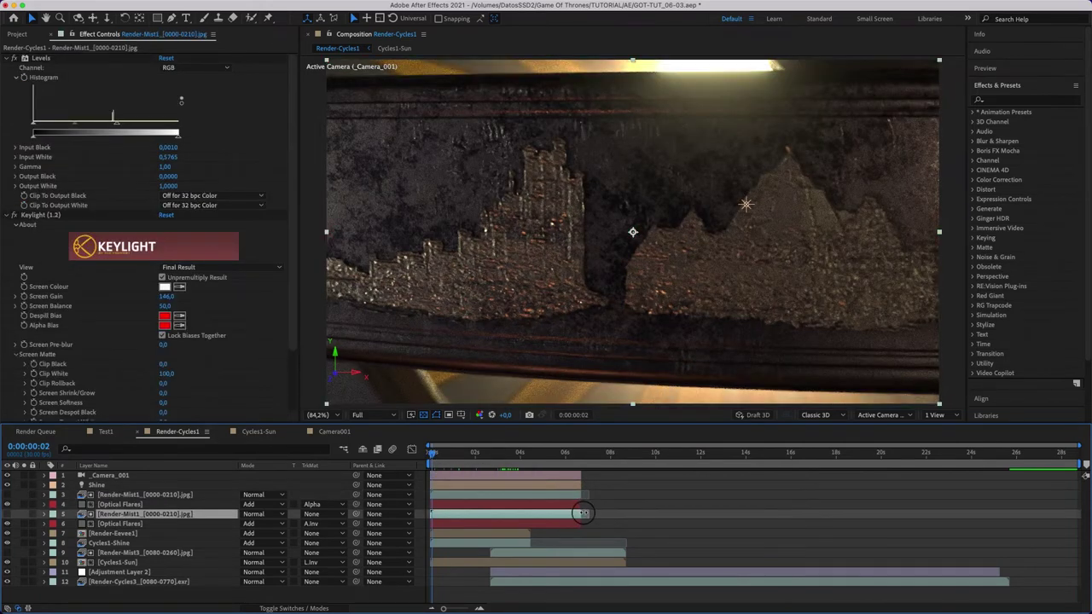
left_click(581, 459)
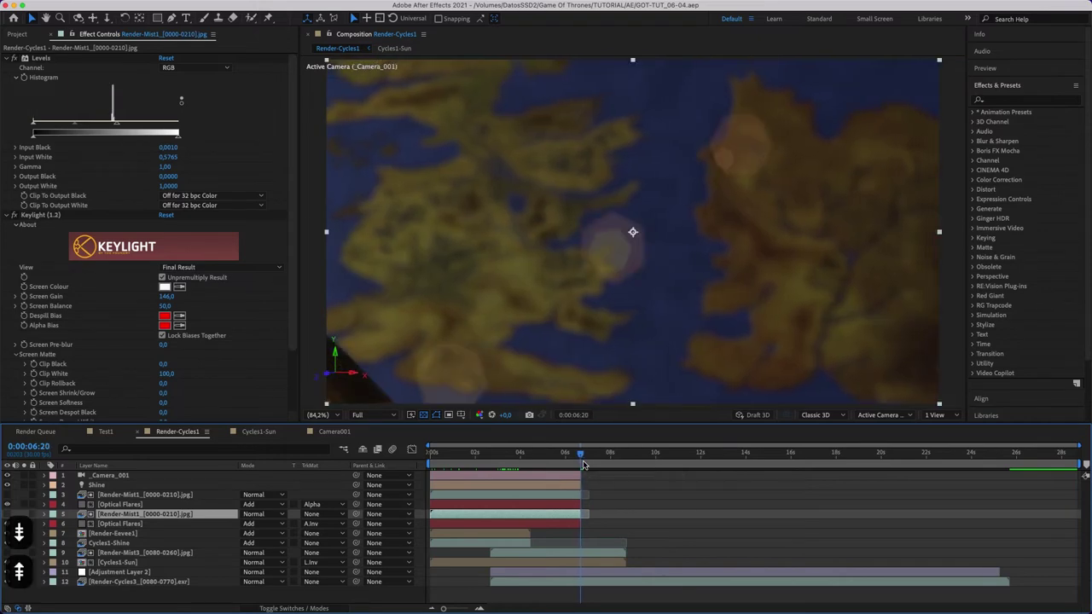
left_click(123, 506)
Show the flare layer's Opacity and key it at 0% at frame 6:21.
key("t")
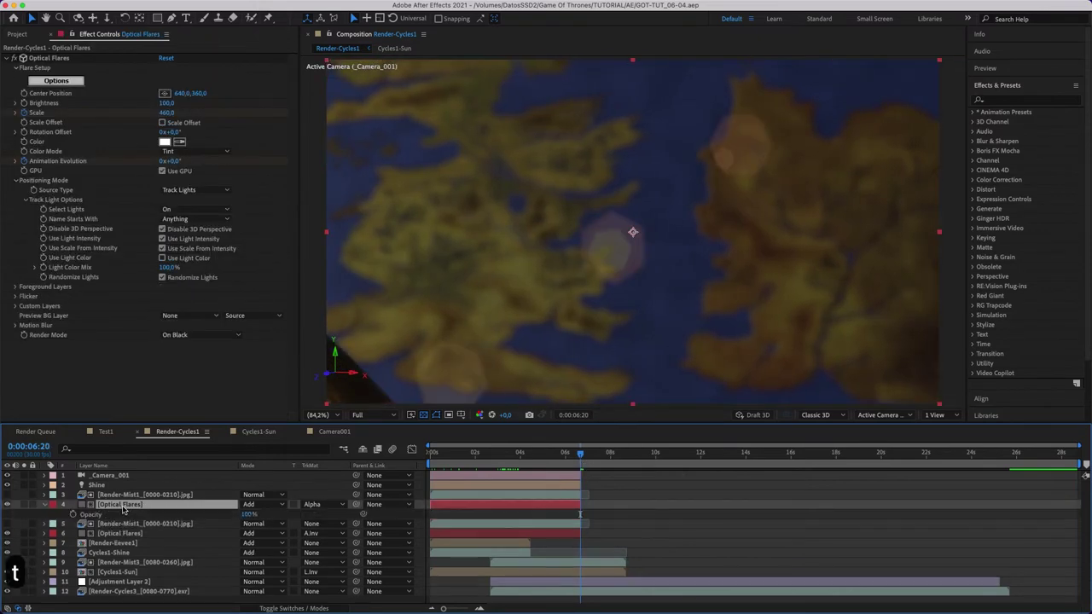
scroll(597, 528, "up", 5)
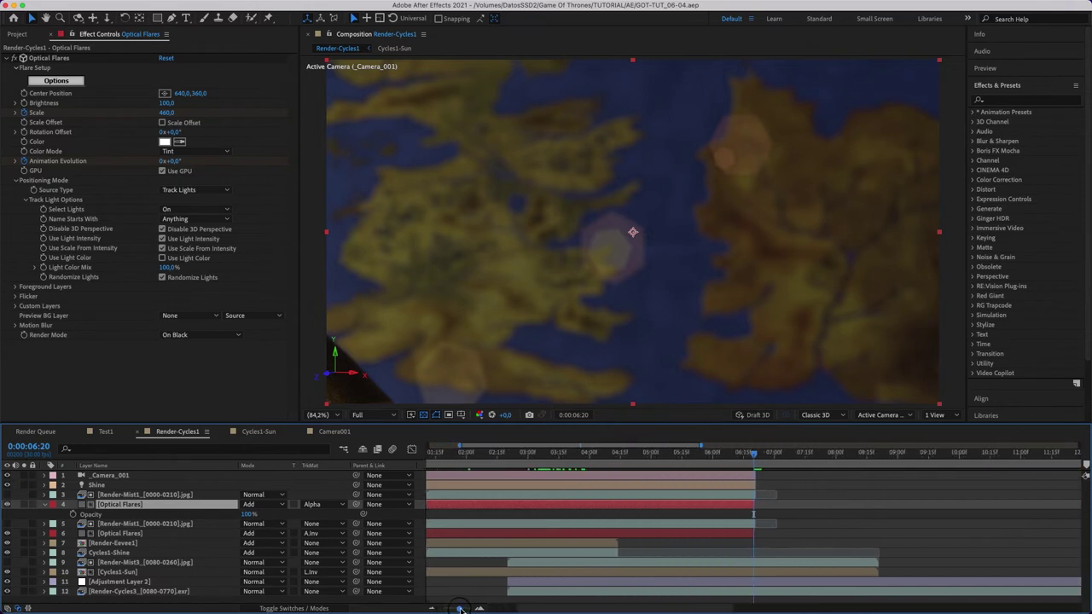
left_click(782, 455)
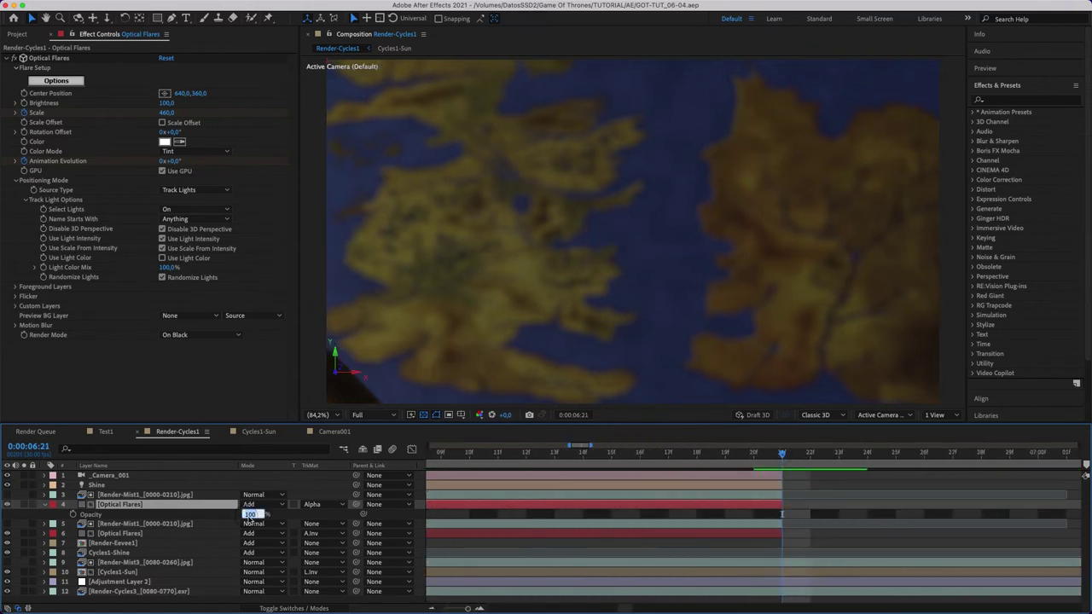
type("0")
key("Return")
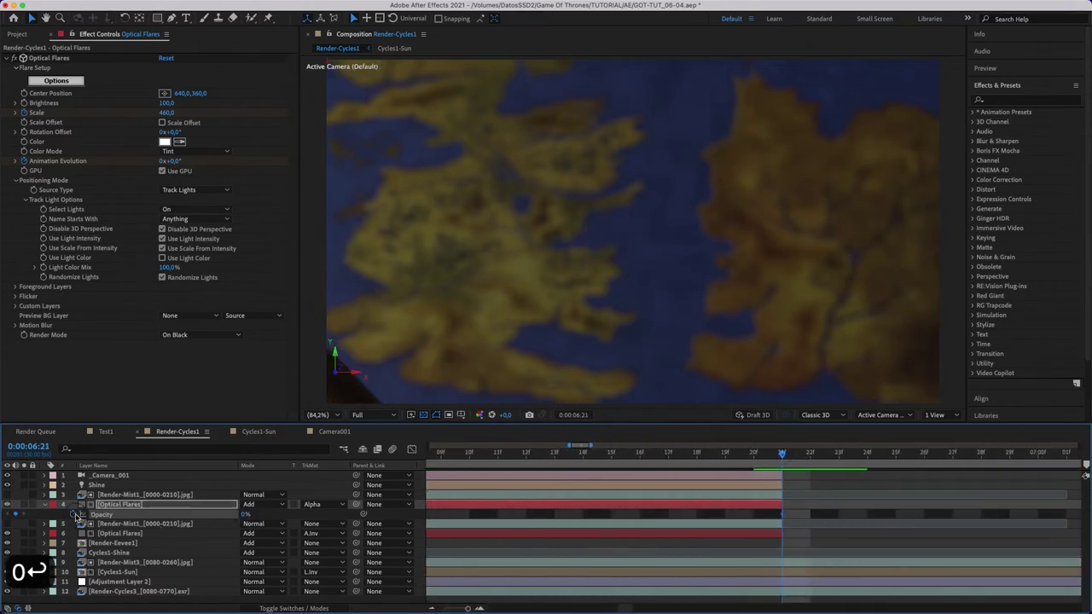
left_click_drag(725, 454, 441, 455)
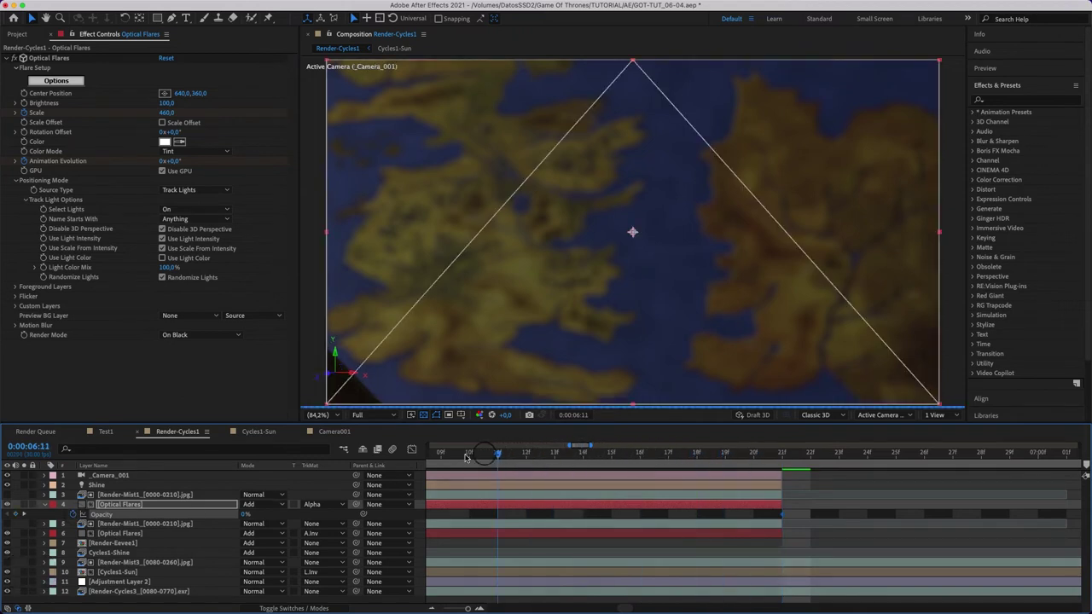
left_click_drag(467, 608, 463, 608)
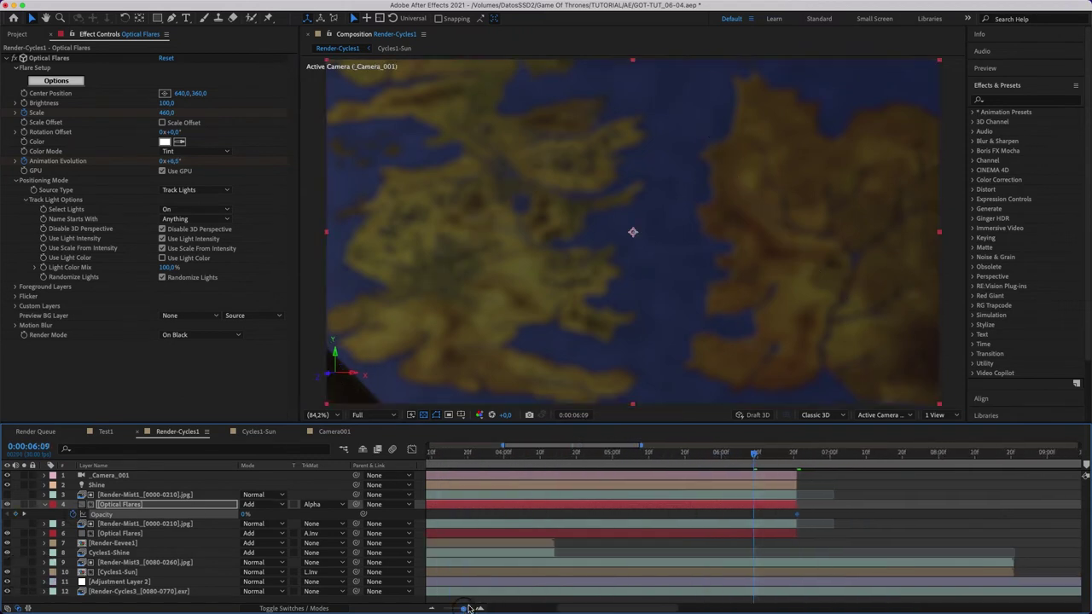
Add 100% opacity keyframes at 5:17 and 6:02.
left_click(674, 462)
type("100")
key("Return")
left_click(727, 452)
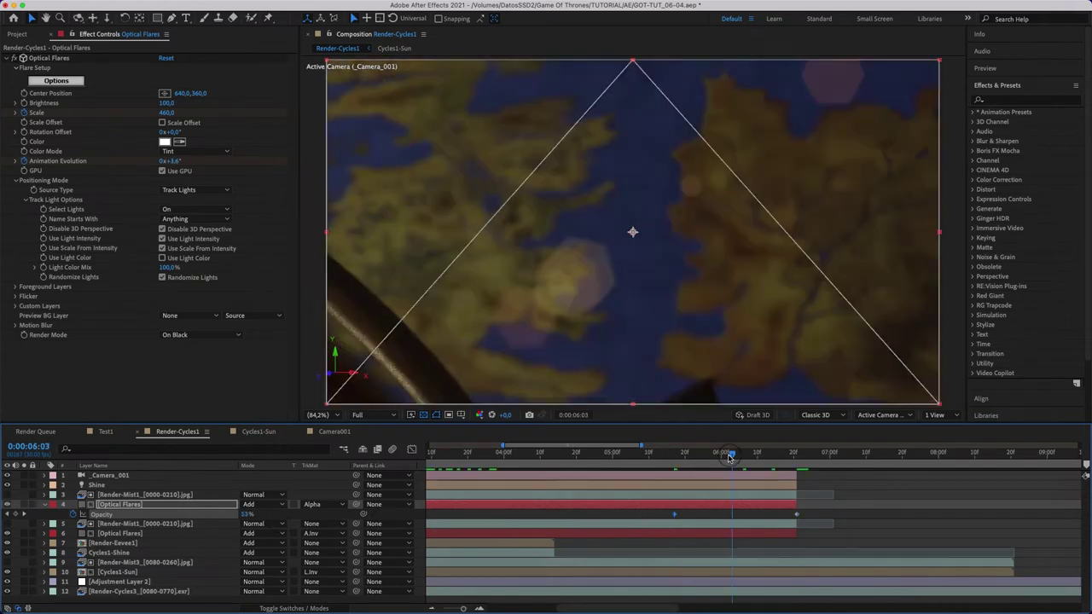
left_click(249, 514)
type("100")
key("Return")
Key opacity to 0% at 6:04 and add another keyframe at 6:11.
left_click(737, 454)
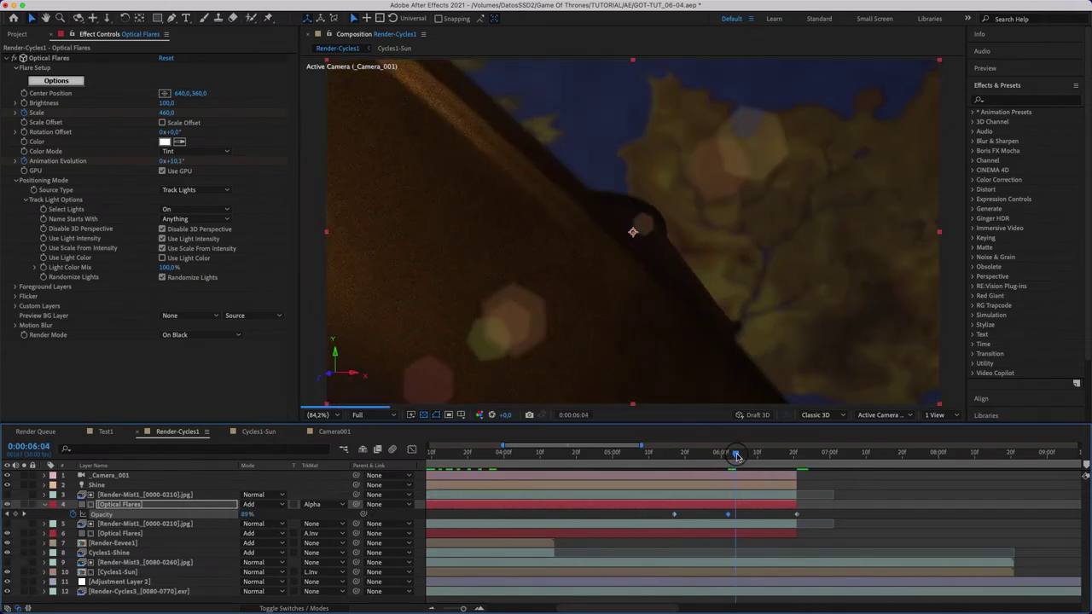
left_click(248, 513)
type("0")
key("Return")
key("space")
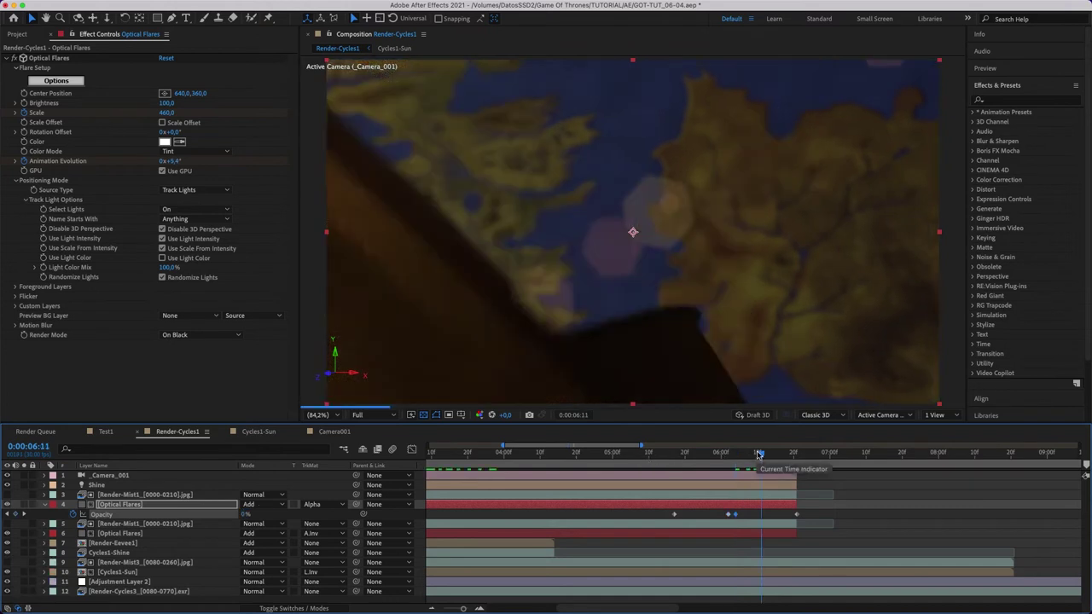
left_click(15, 513)
left_click(120, 533)
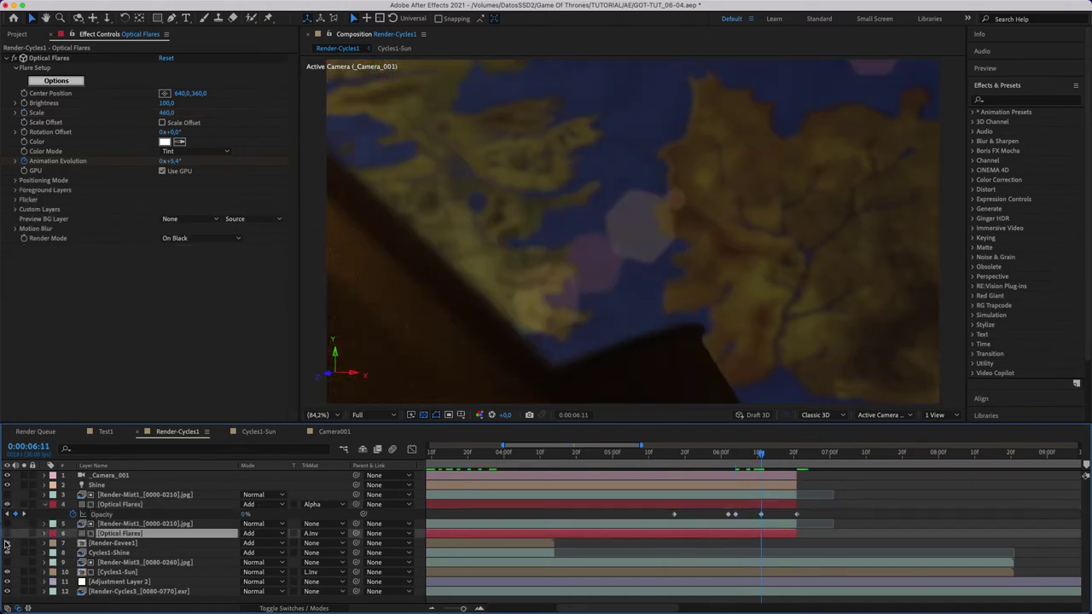
key("Page_Down")
key("Page_Down")
Cut the upper flare's opacity keyframes and paste them onto the lower Optical Flares layer at 5:17.
left_click(674, 504)
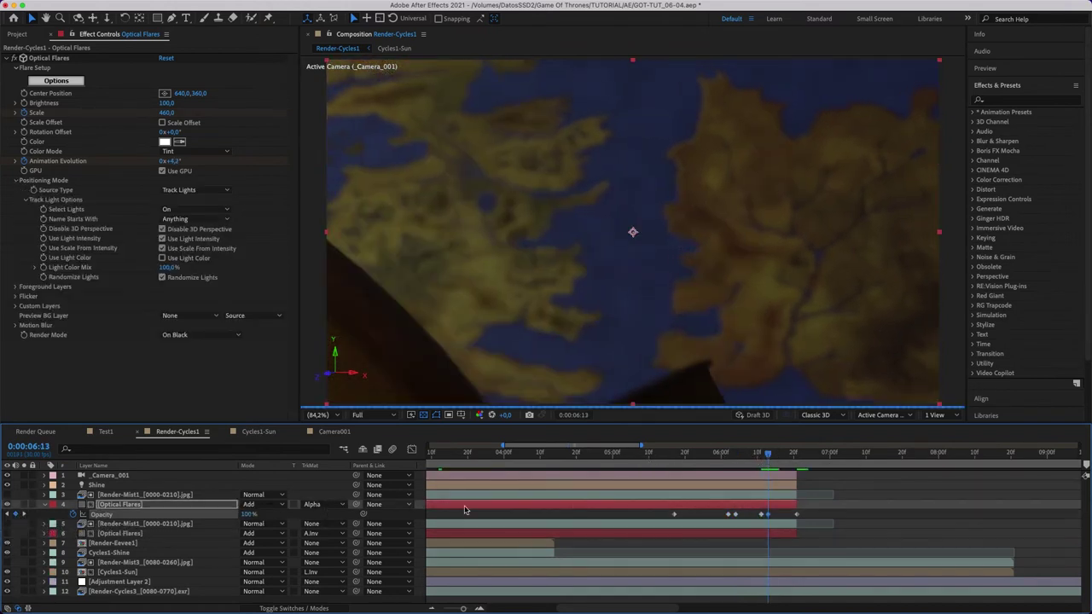
left_click_drag(660, 511, 817, 521)
key("super+x")
left_click_drag(689, 453, 674, 453)
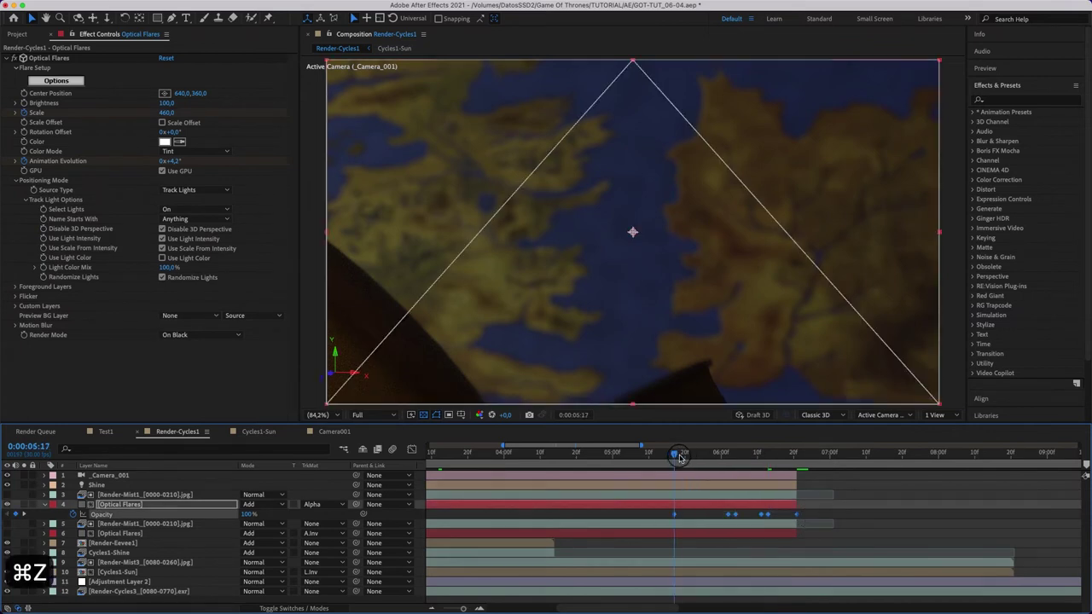
left_click(674, 533)
key("super+v")
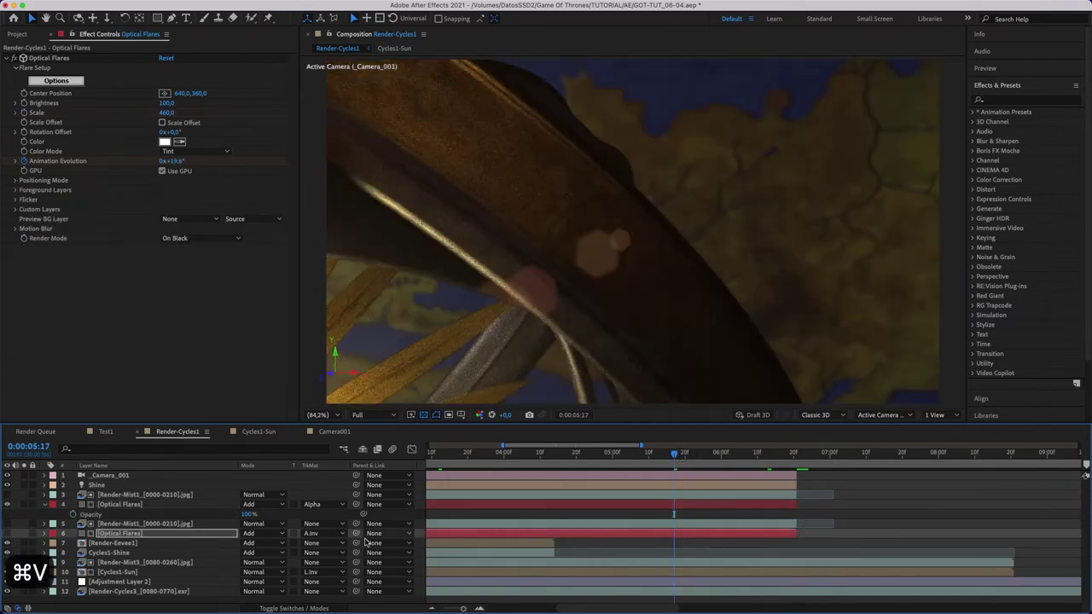
key("u")
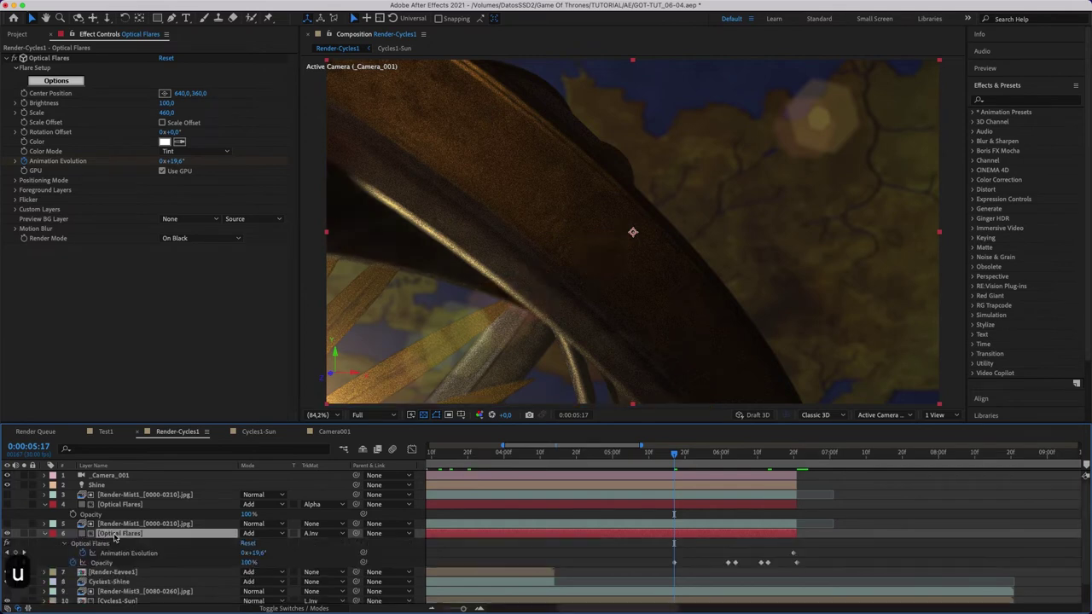
Shift the opacity keyframe near 6:10 slightly later, checking frames 6:02 to 6:16.
left_click(706, 463)
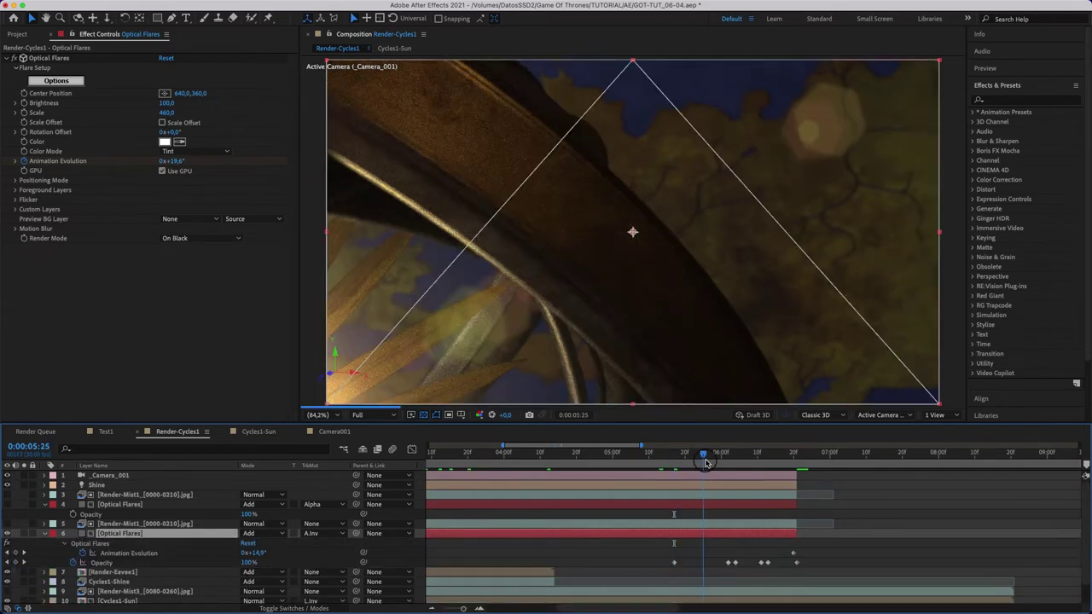
left_click_drag(715, 463, 757, 465)
left_click(761, 563)
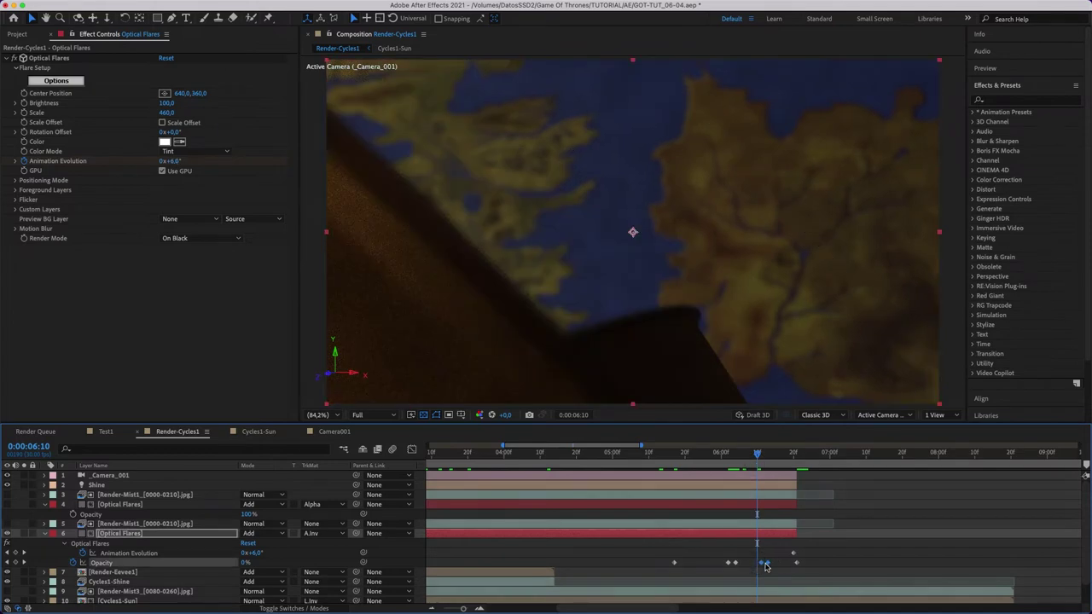
left_click_drag(761, 458, 772, 458)
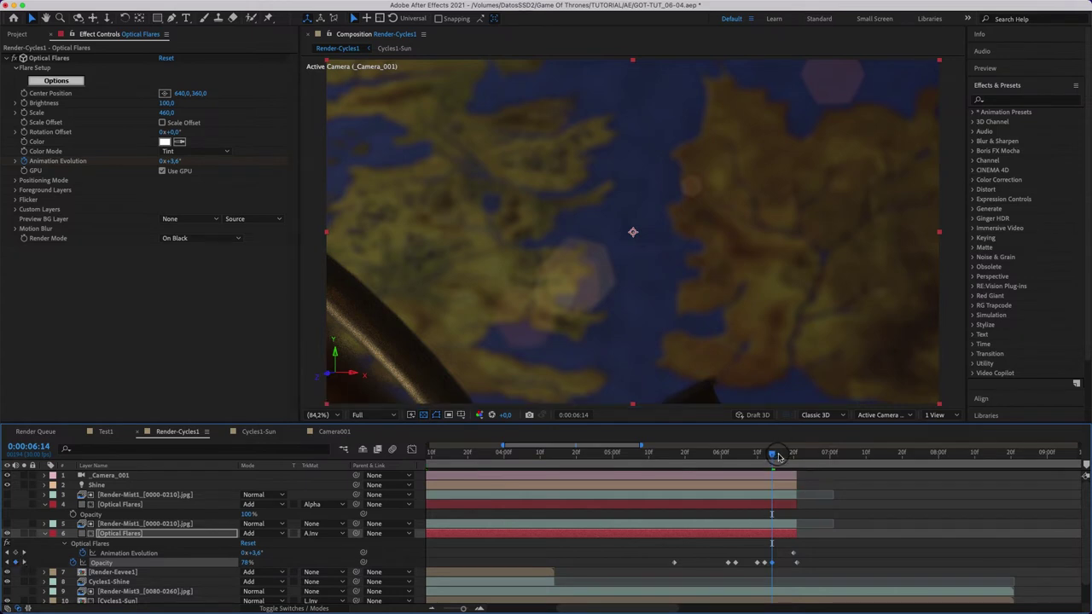
left_click_drag(778, 458, 785, 457)
left_click_drag(772, 562, 776, 563)
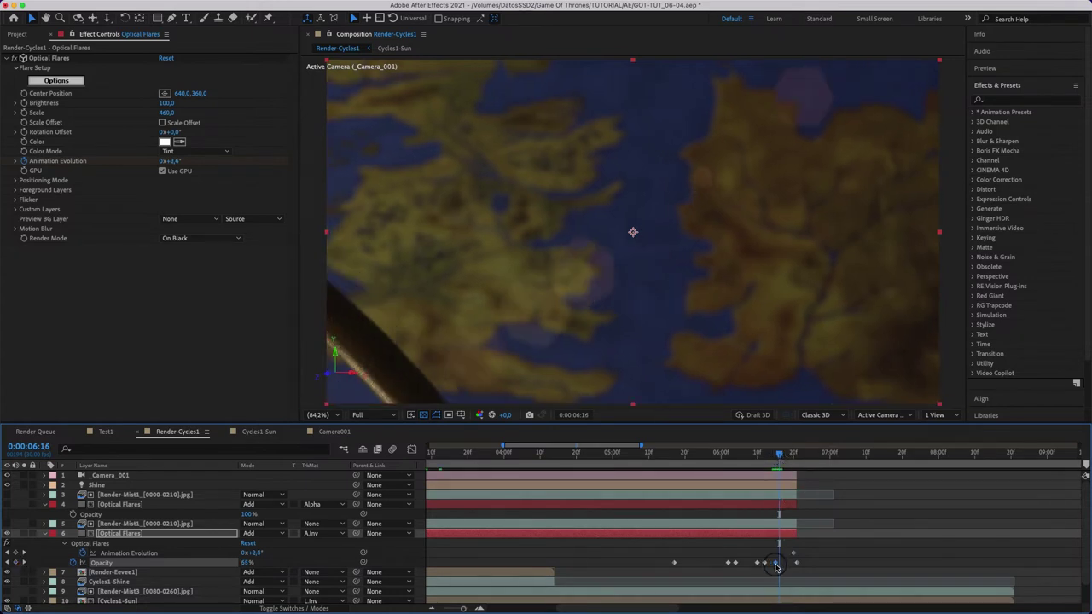
Raise the flare opacity to add a keyframe in the fade, checking the glow around 6:16.
key("Page_Down")
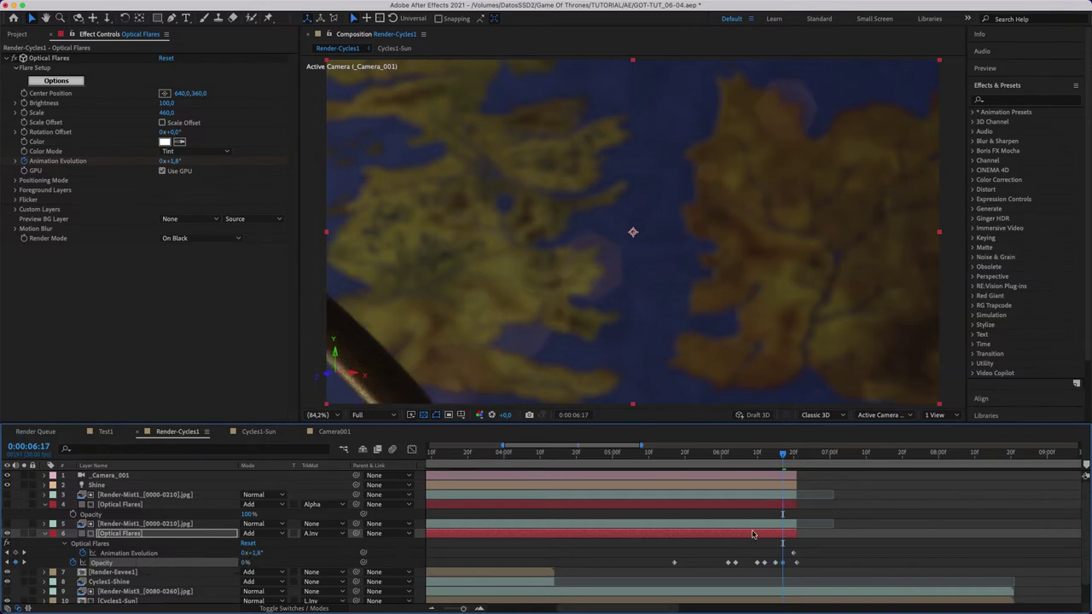
key("Page_Up")
key("Page_Up")
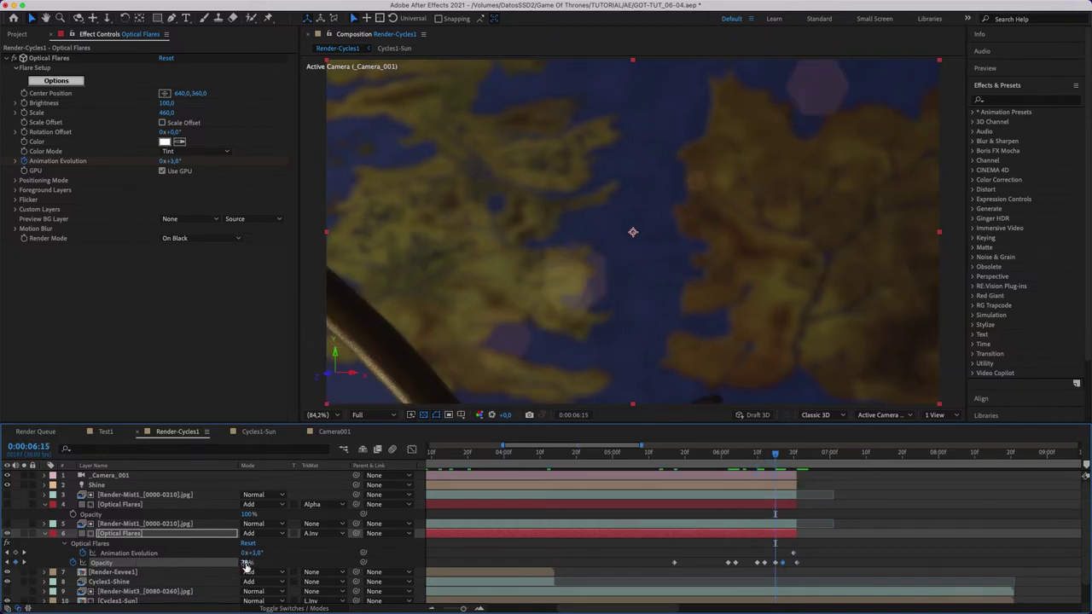
left_click_drag(775, 455, 794, 460)
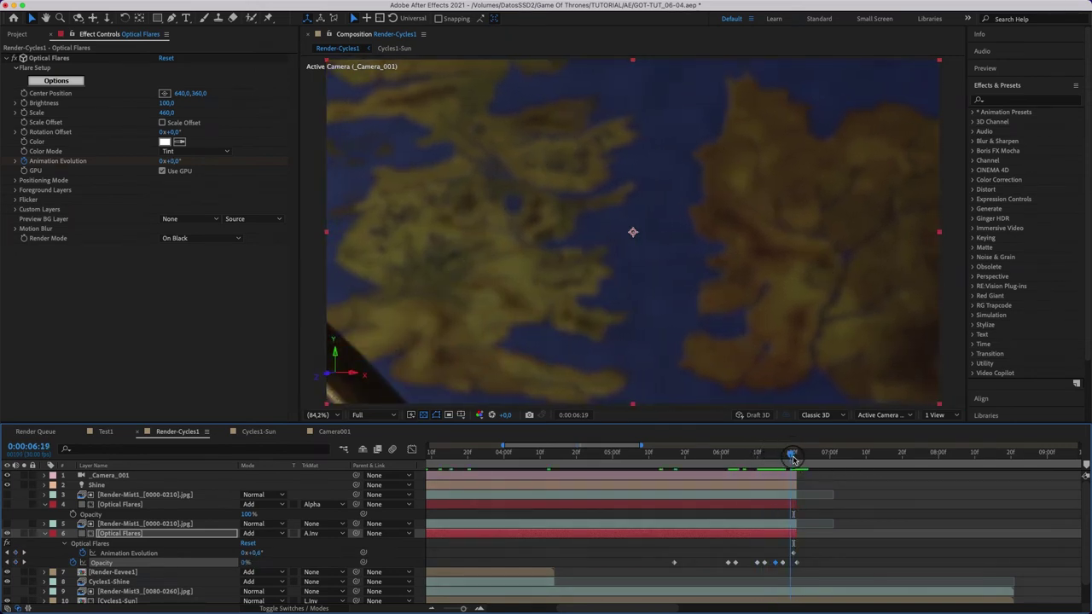
left_click_drag(246, 562, 254, 555)
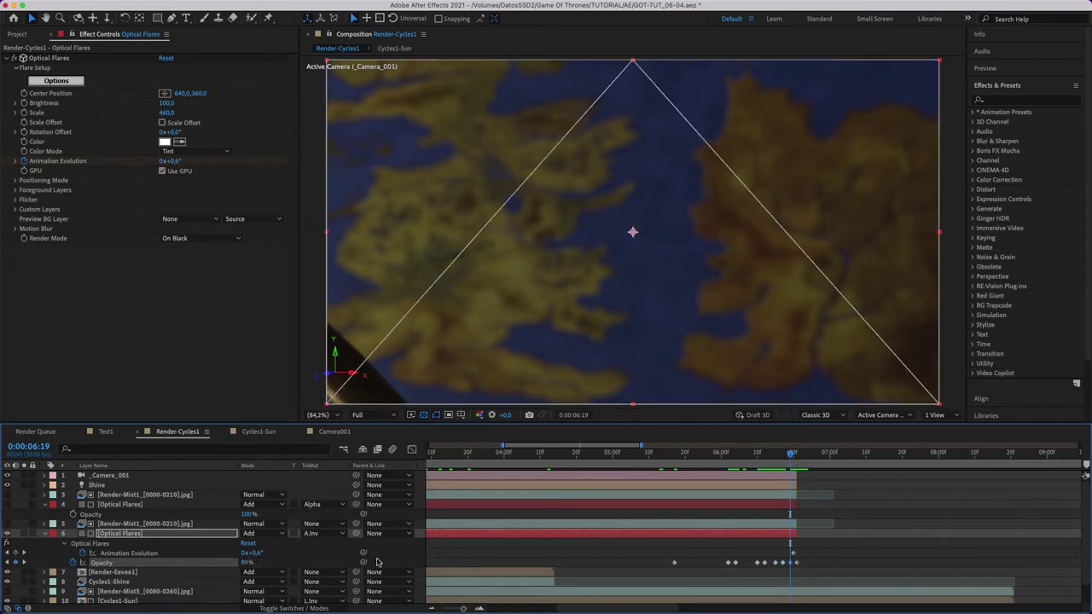
left_click_drag(787, 454, 792, 454)
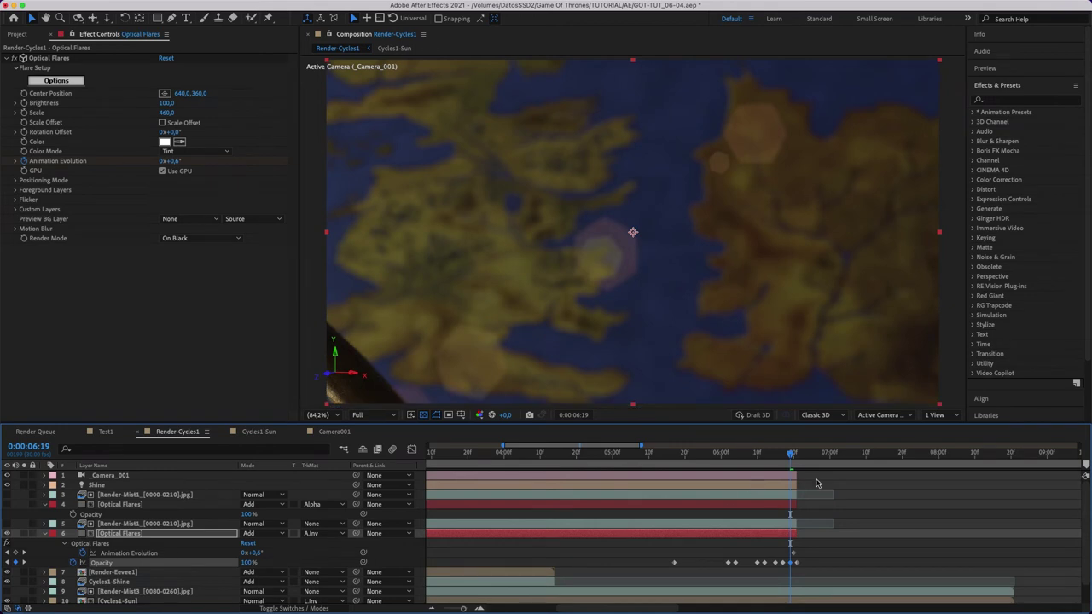
left_click_drag(743, 452, 700, 453)
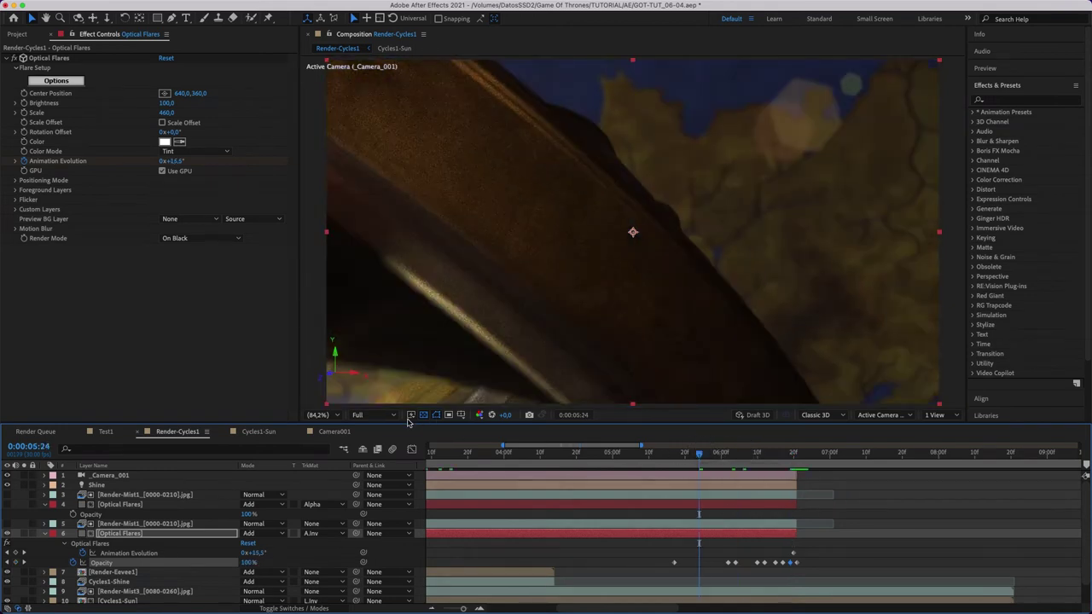
Set the preview resolution to Half and play the flare animation past its ending, then stop.
left_click(359, 415)
left_click(372, 460)
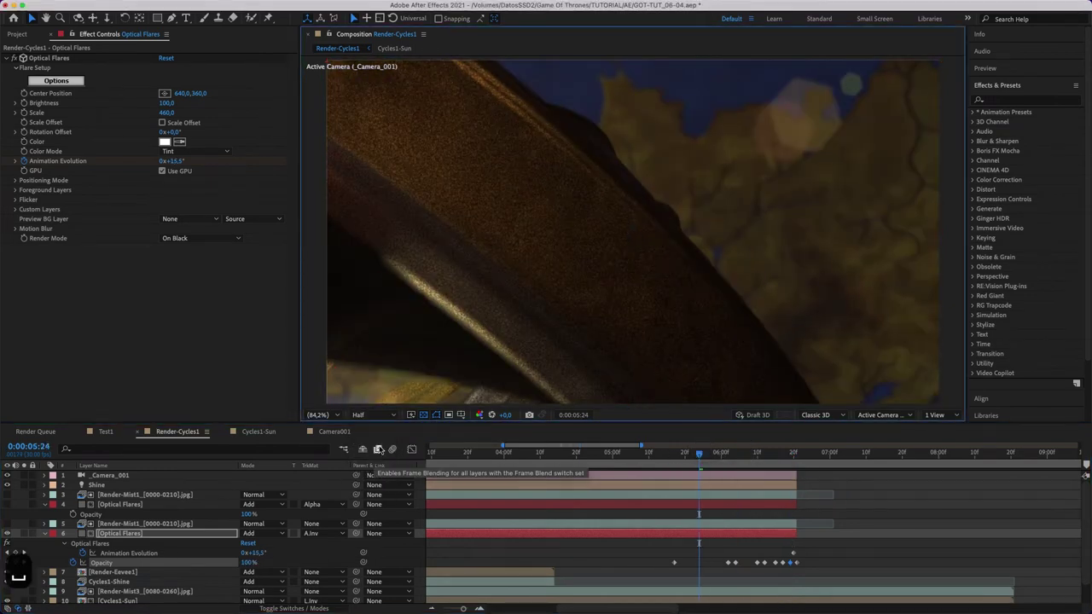
key("space")
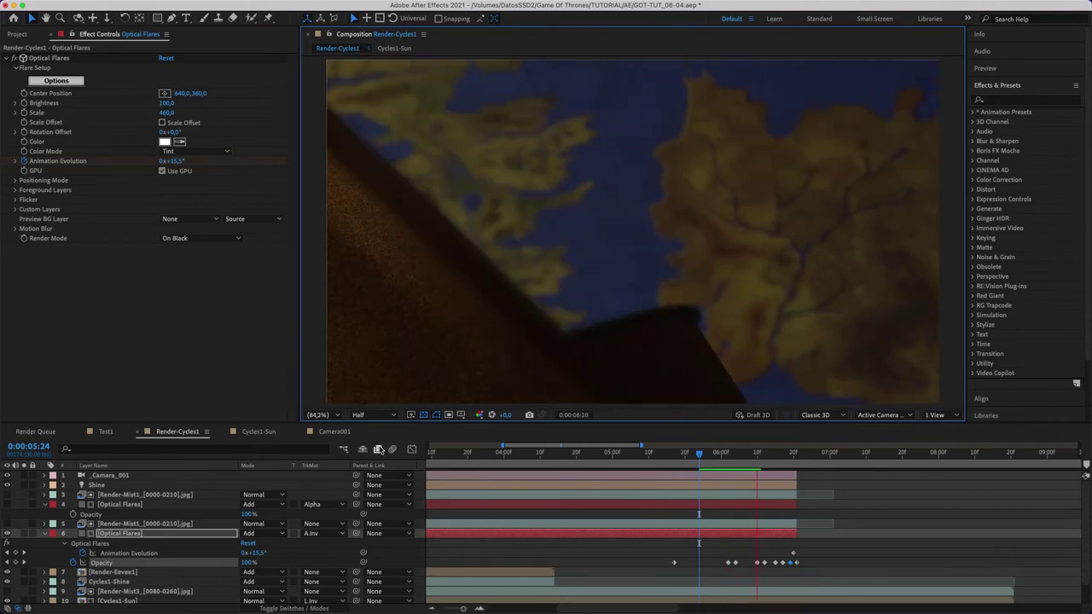
key("space")
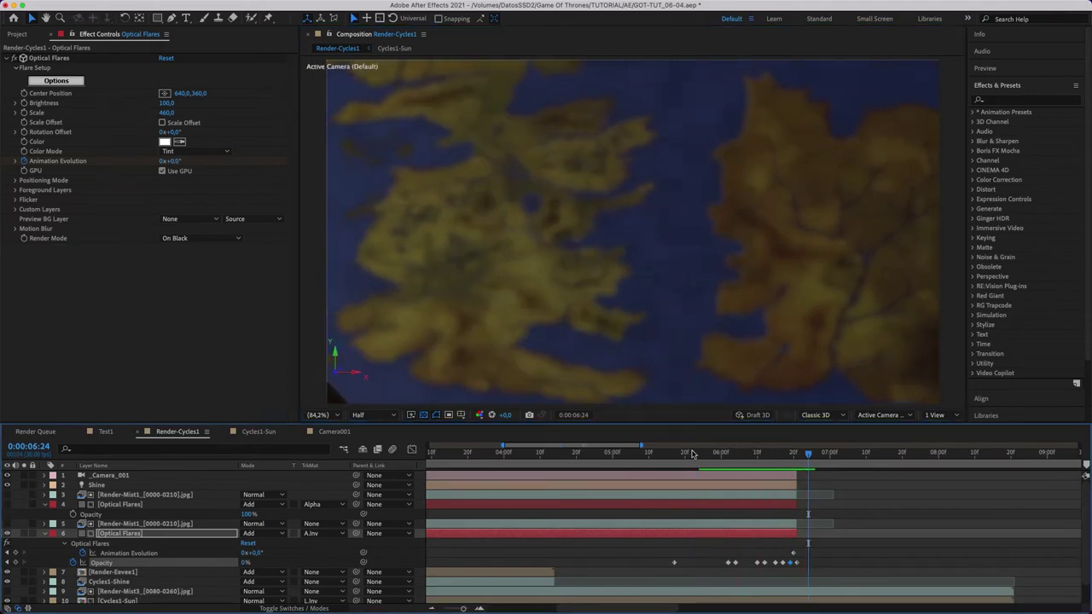
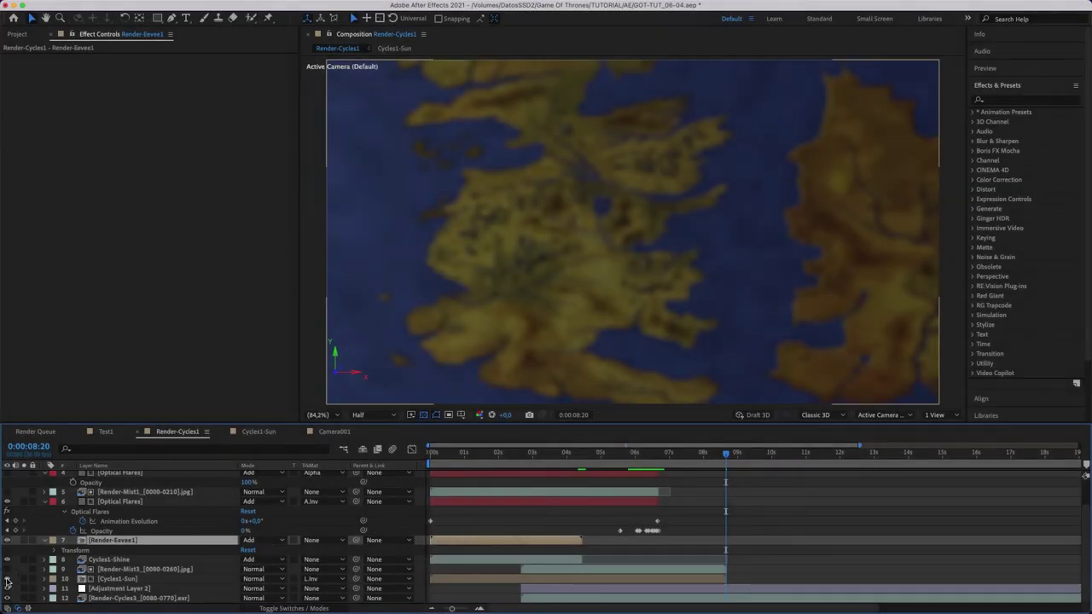
Select Cycles1-Sun and set a starting opacity keyframe at 100%.
left_click(6, 582)
left_click(110, 578)
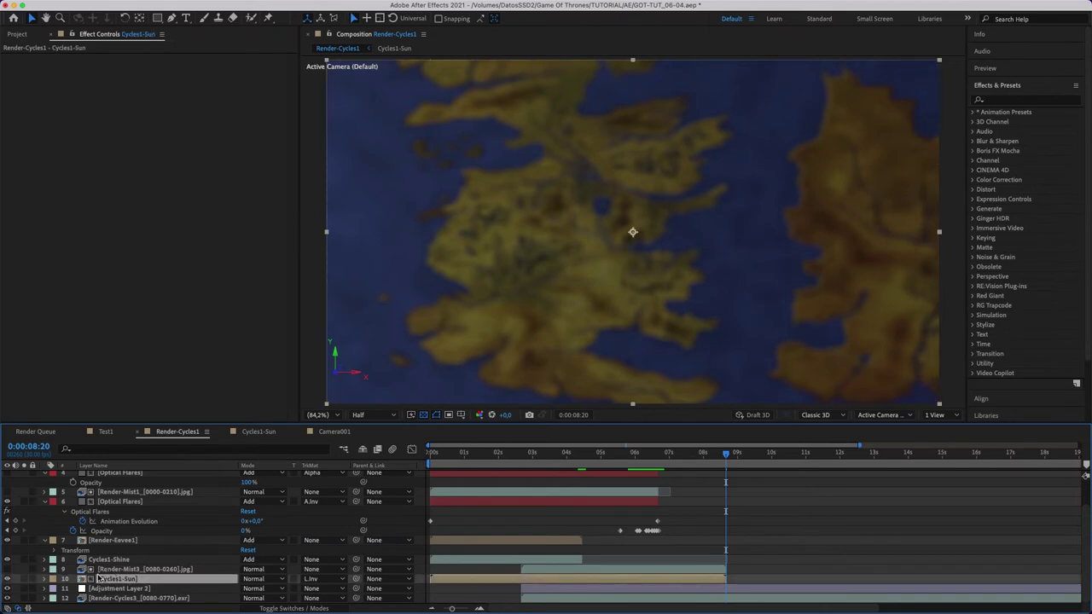
key("t")
key("semicolon")
key("Page_Down")
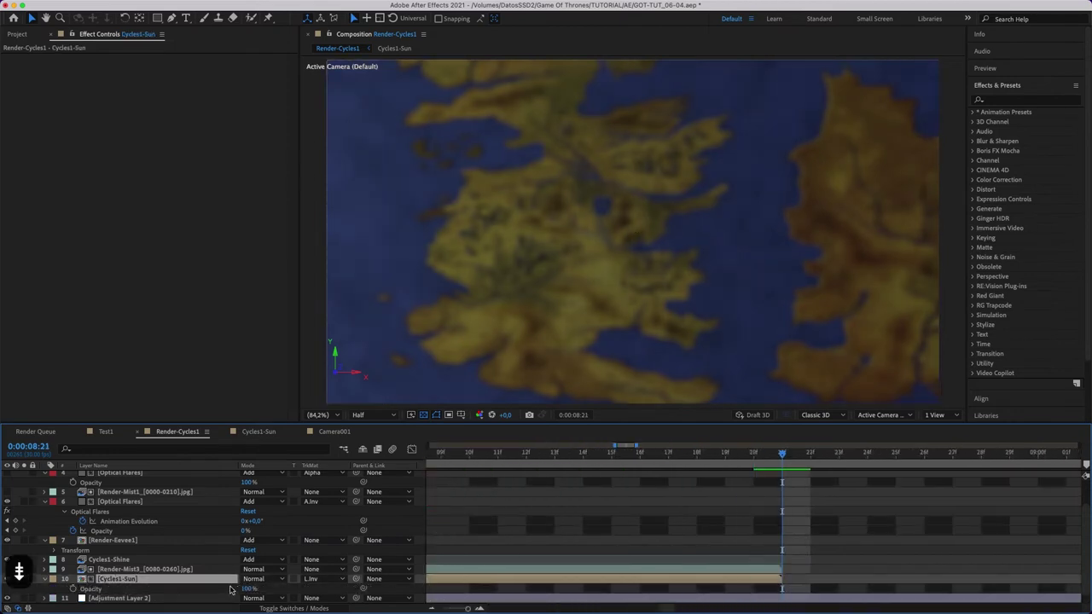
left_click(72, 588)
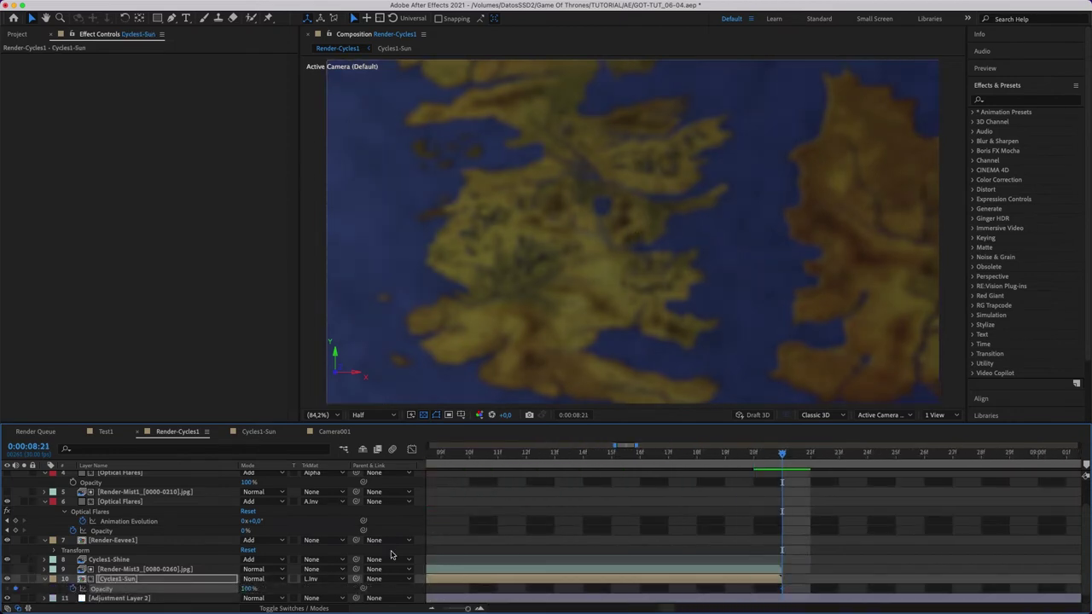
Add a keyframe at frame 09 and set the opacity to 0% at frame 21.
left_click(440, 452)
left_click(15, 589)
left_click(23, 589)
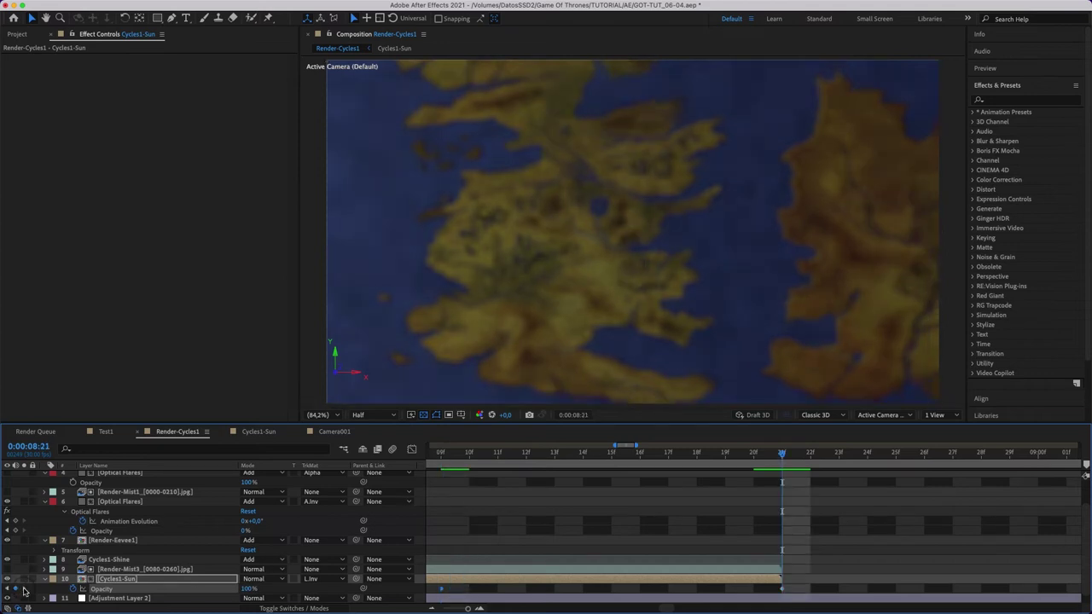
left_click(245, 589)
type("0")
key("Return")
key("minus")
Review the fade around 7 seconds, collapse the expanded layers, and select Adjustment Layer 2.
left_click(666, 454)
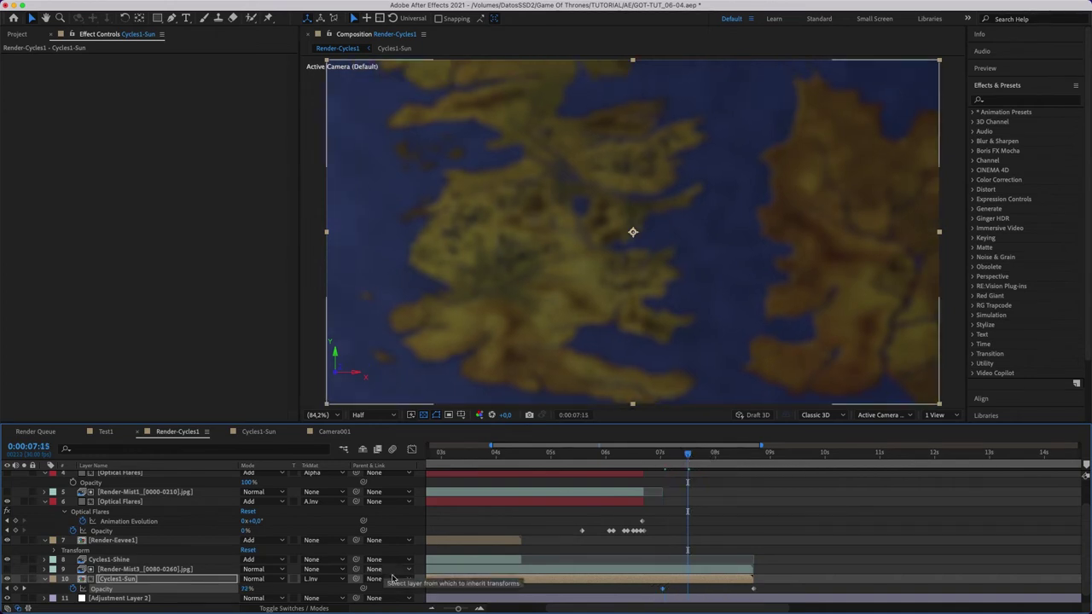
scroll(559, 487, "down", 3)
left_click(531, 453)
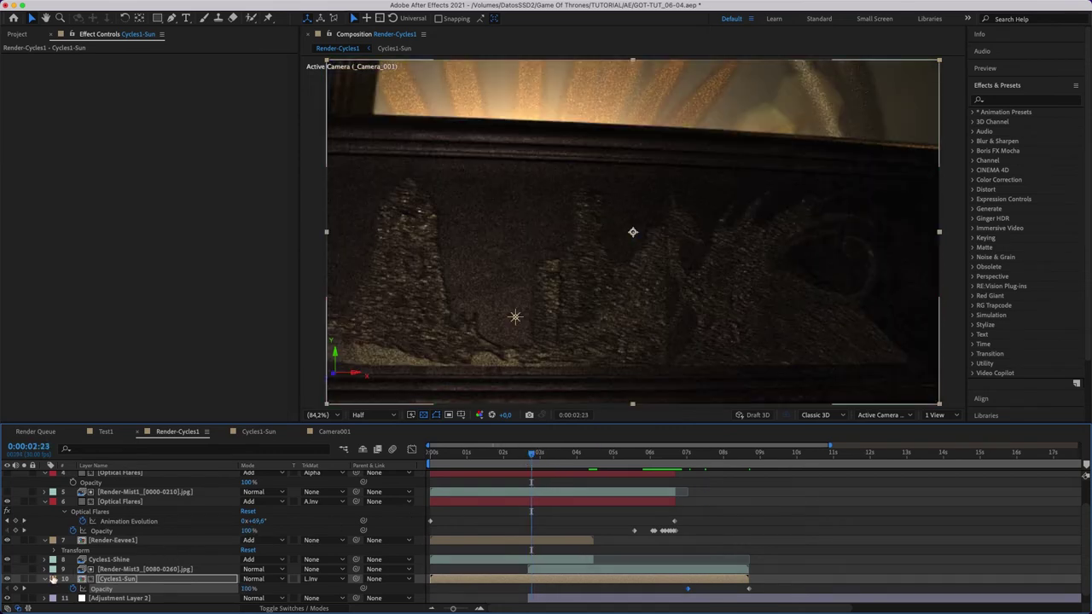
left_click(46, 578)
left_click(45, 540)
left_click(45, 517)
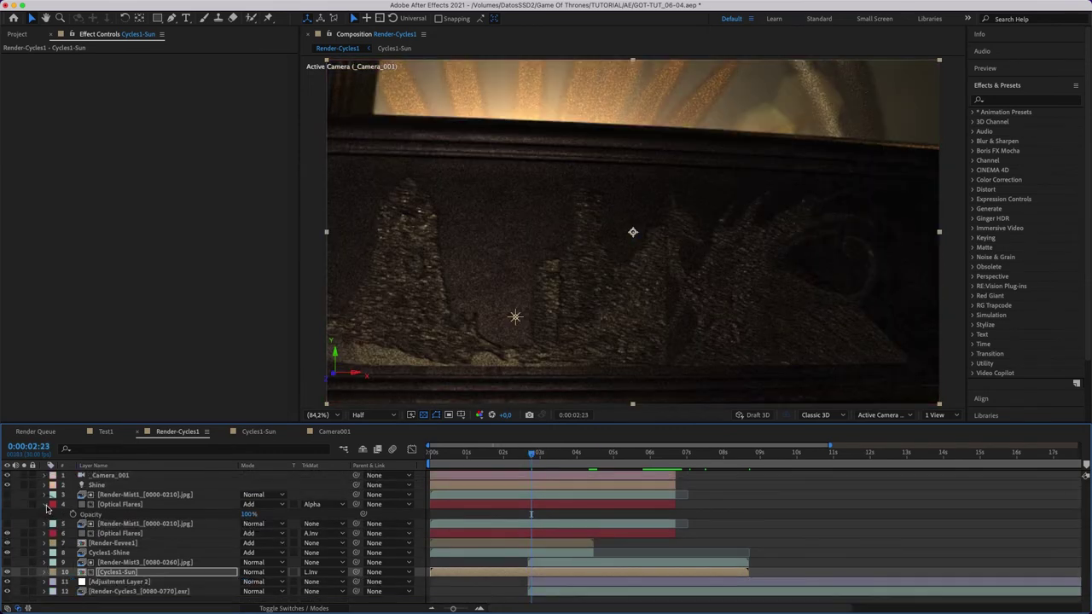
left_click(45, 504)
left_click(128, 595)
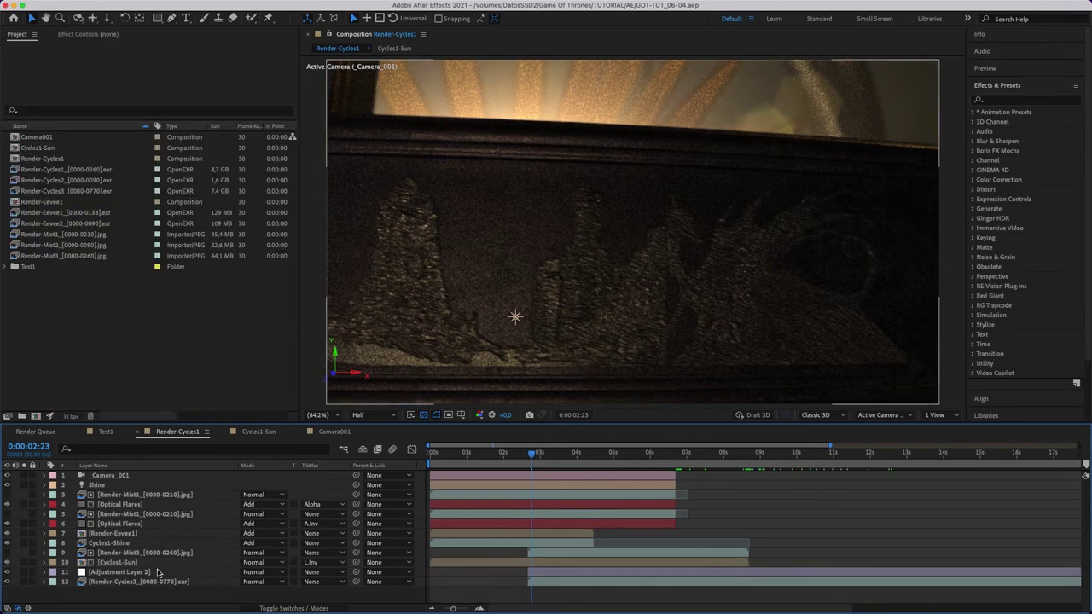
left_click(119, 571)
Pre-compose Adjustment Layer 2 and Render-Cycles3 into a new comp named Cycles3.
left_click(114, 583, "shift")
right_click(114, 585)
left_click(146, 555)
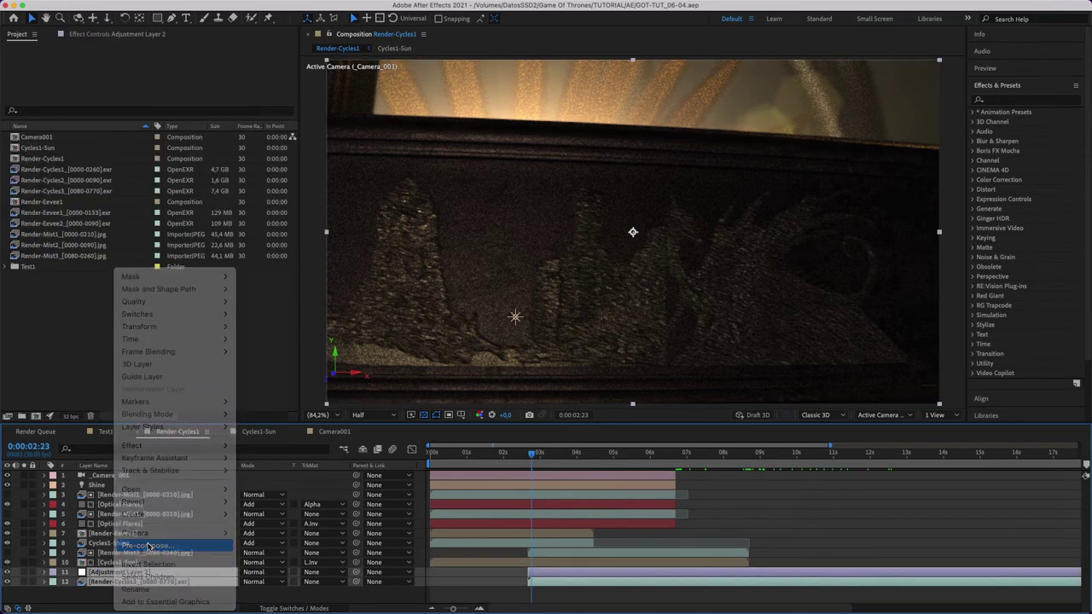
type("Cycles3")
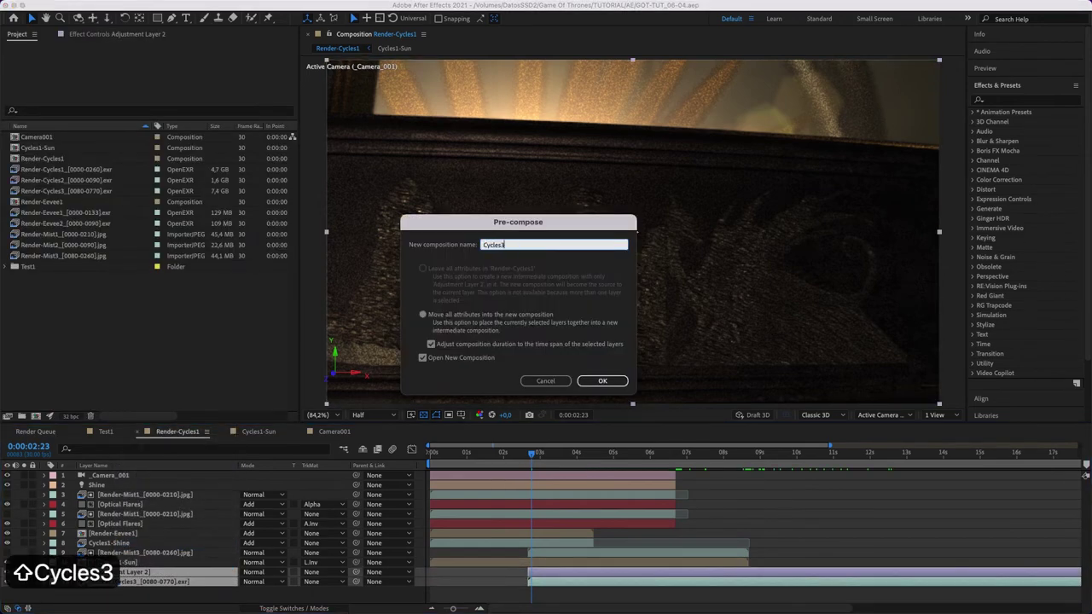
left_click(603, 381)
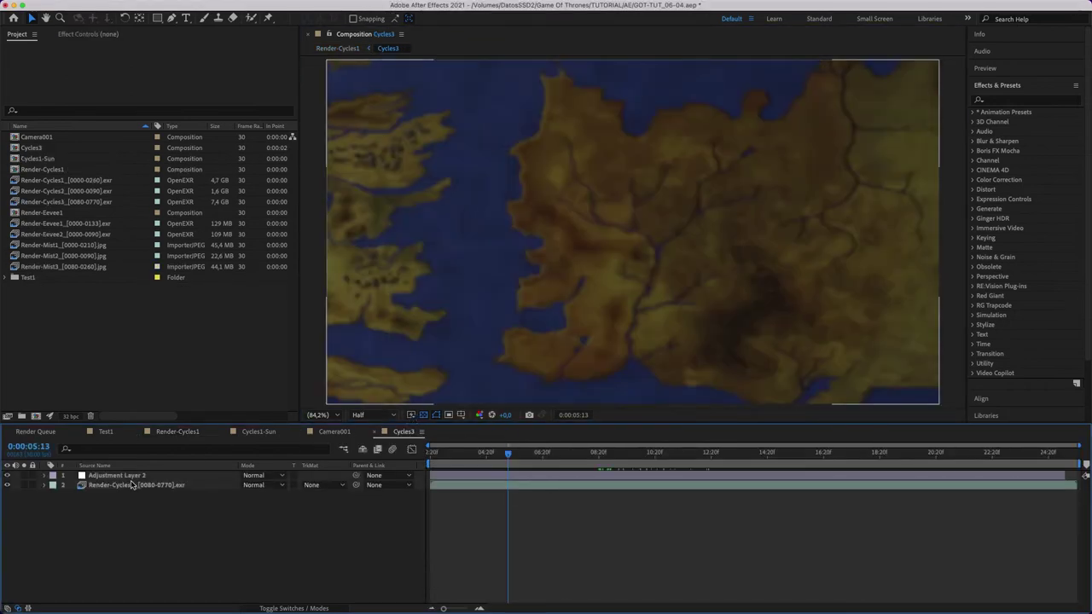
Duplicate Render-Cycles3, extract its ViewLayer.AO pass, and multiply it over the render.
left_click(132, 484)
key("ctrl+d")
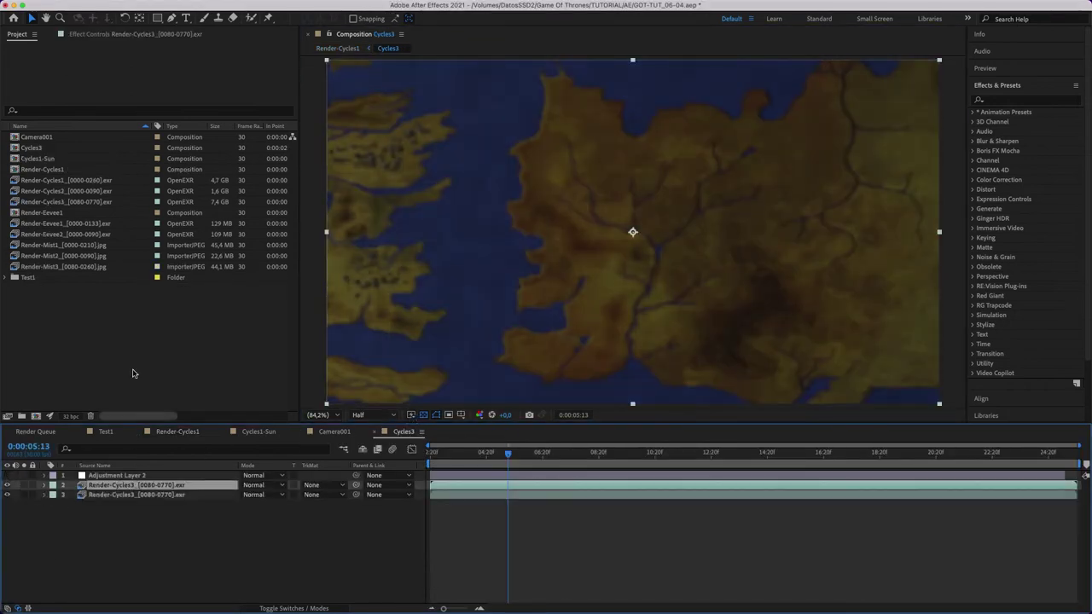
left_click(152, 33)
left_click(166, 100)
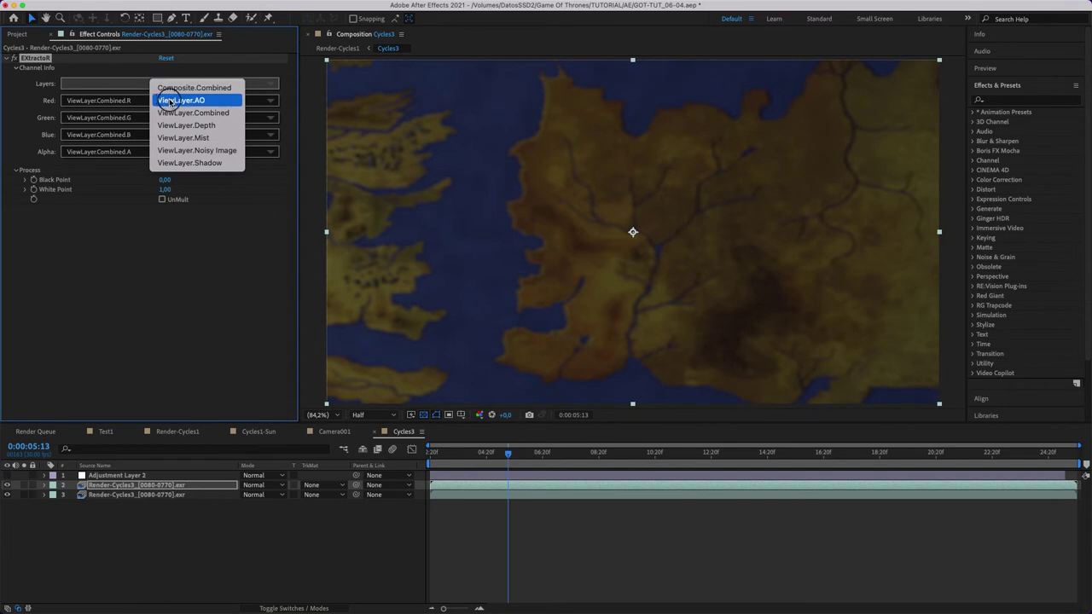
left_click(167, 102)
left_click(157, 151)
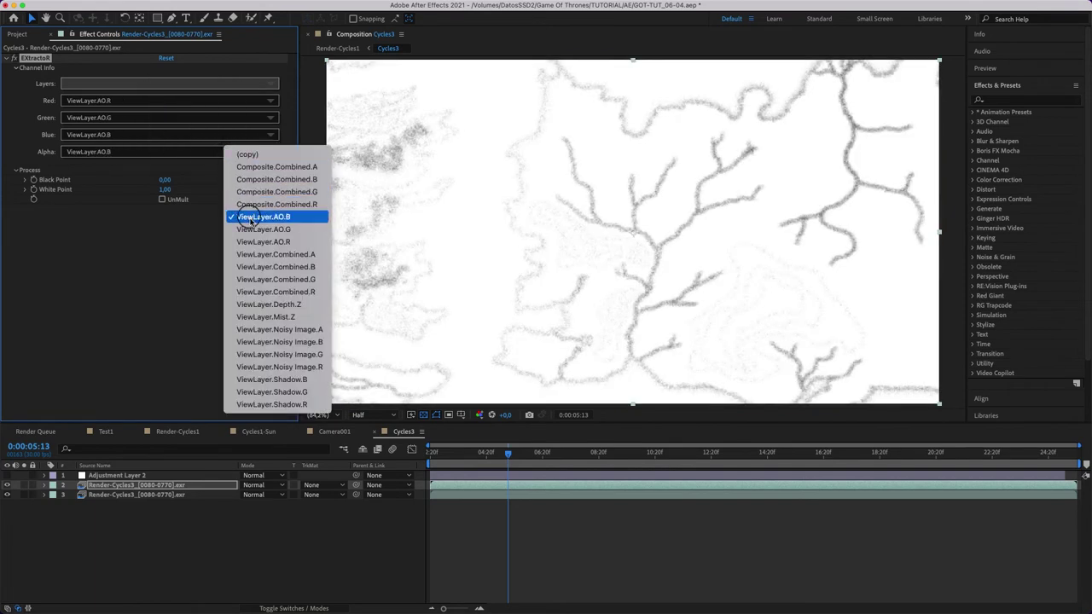
left_click(253, 242)
left_click(264, 485)
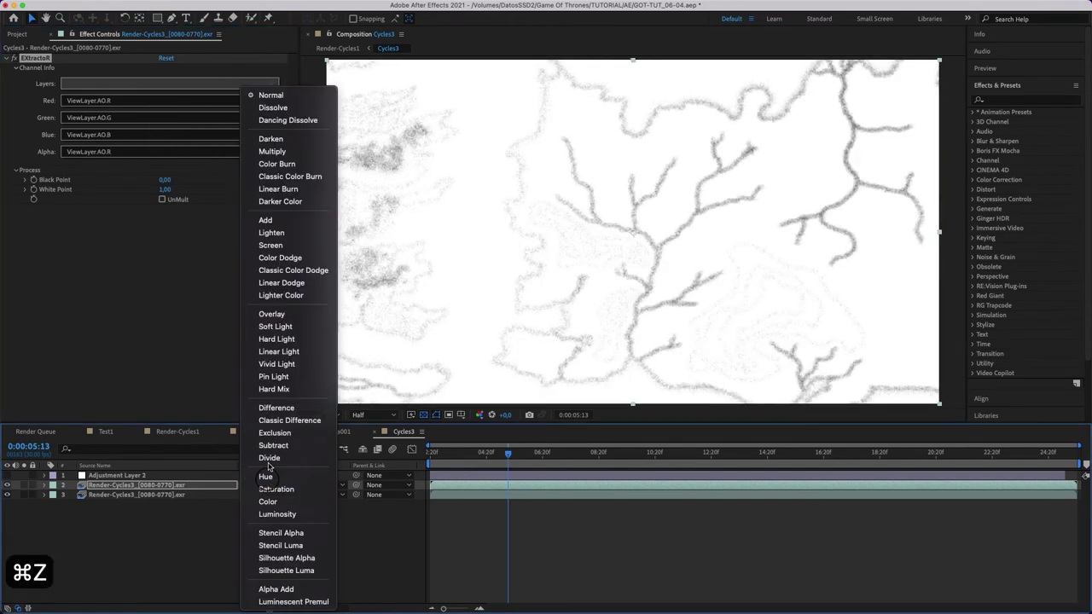
left_click(262, 157)
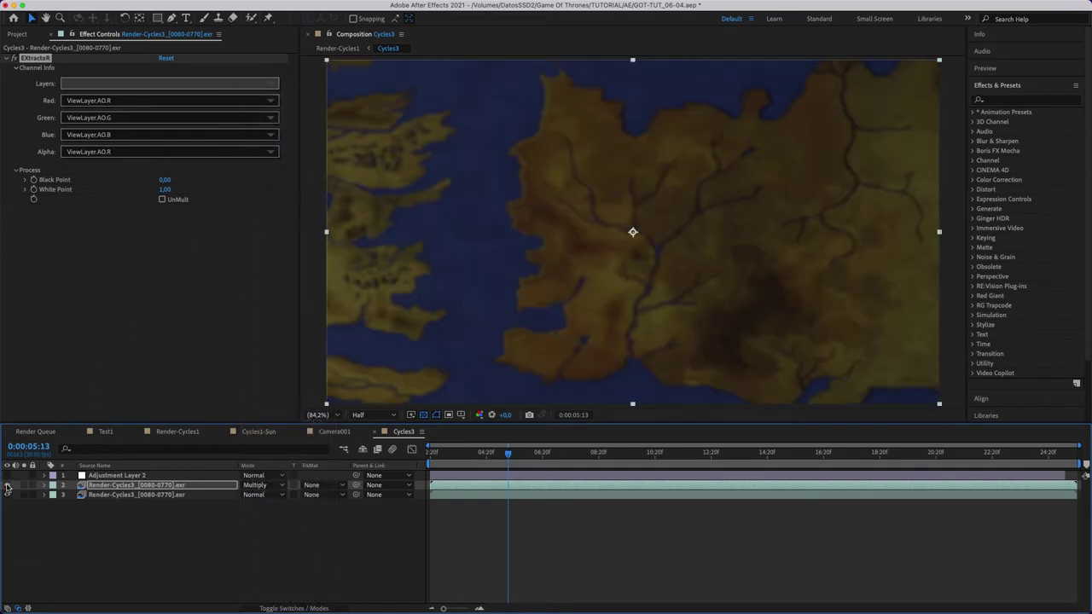
left_click(846, 455)
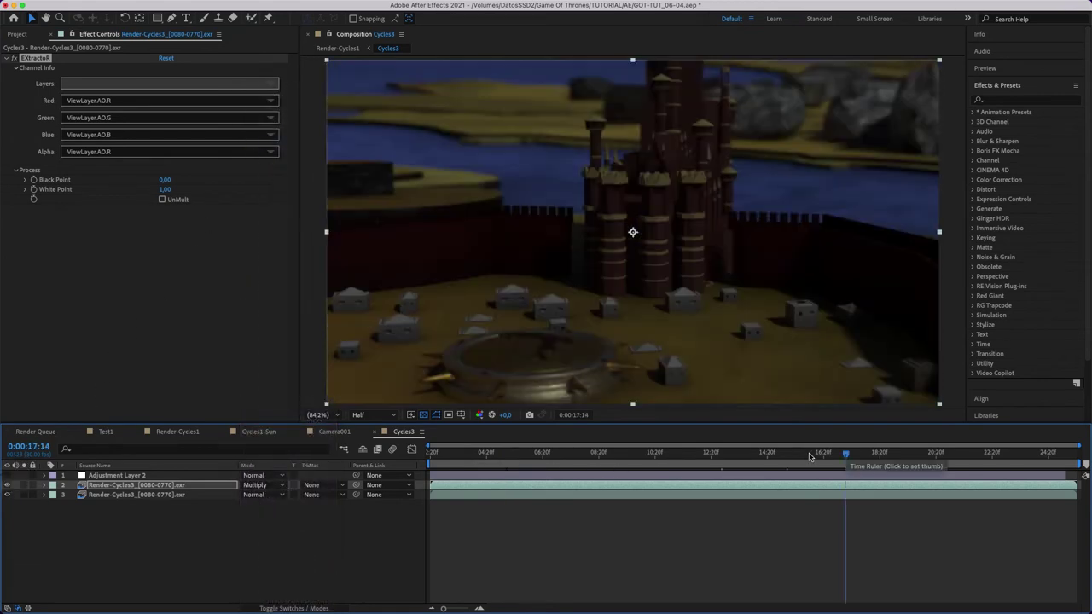
Duplicate the AO layer and switch its Extractor channels to ViewLayer.Shadow.
key("super+d")
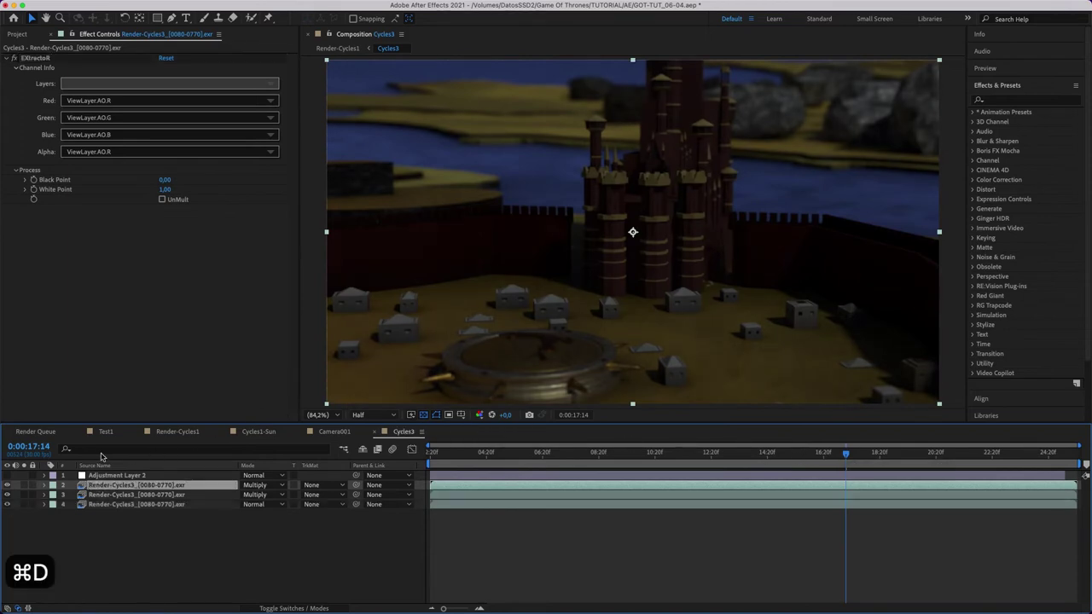
left_click(154, 137)
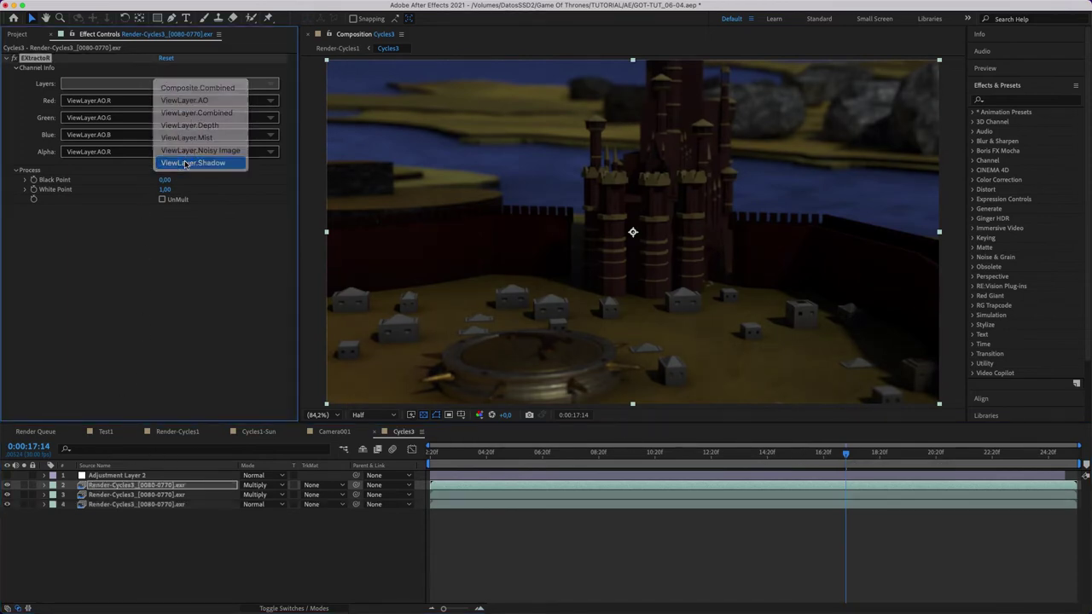
left_click(172, 157)
left_click(171, 153)
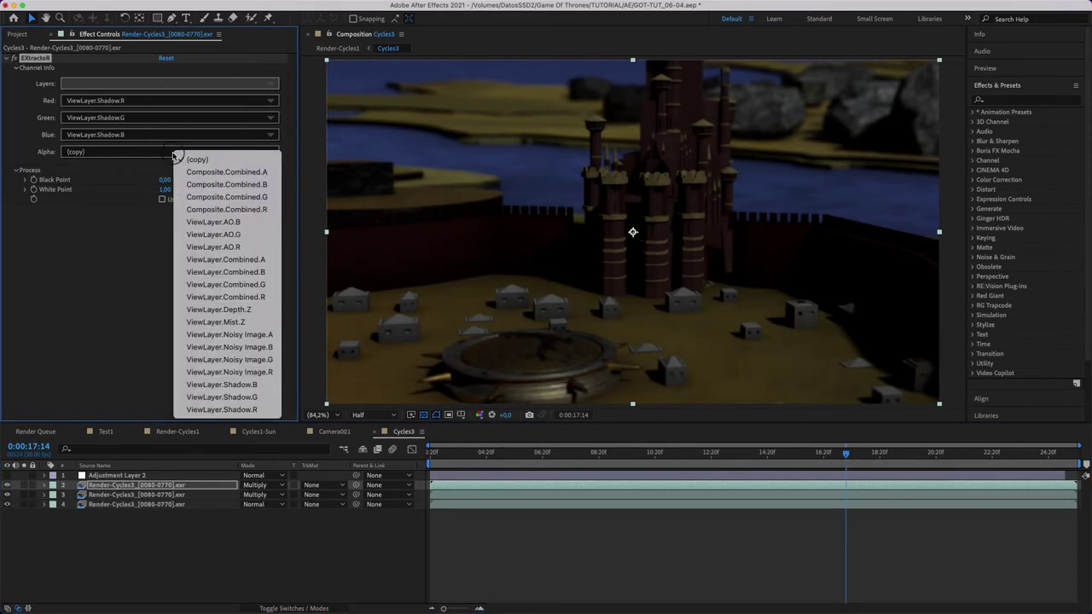
left_click(214, 410)
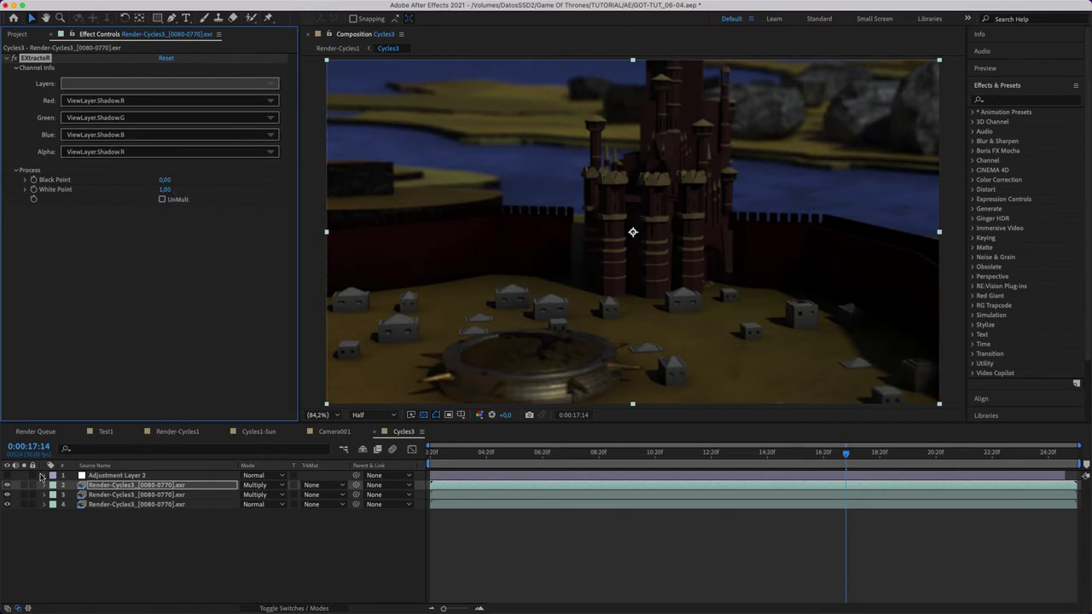
Blend the shadow copy with Overlay at 61% opacity, re-enable Adjustment Layer 2, and return to Render-Cycles1.
left_click(8, 487)
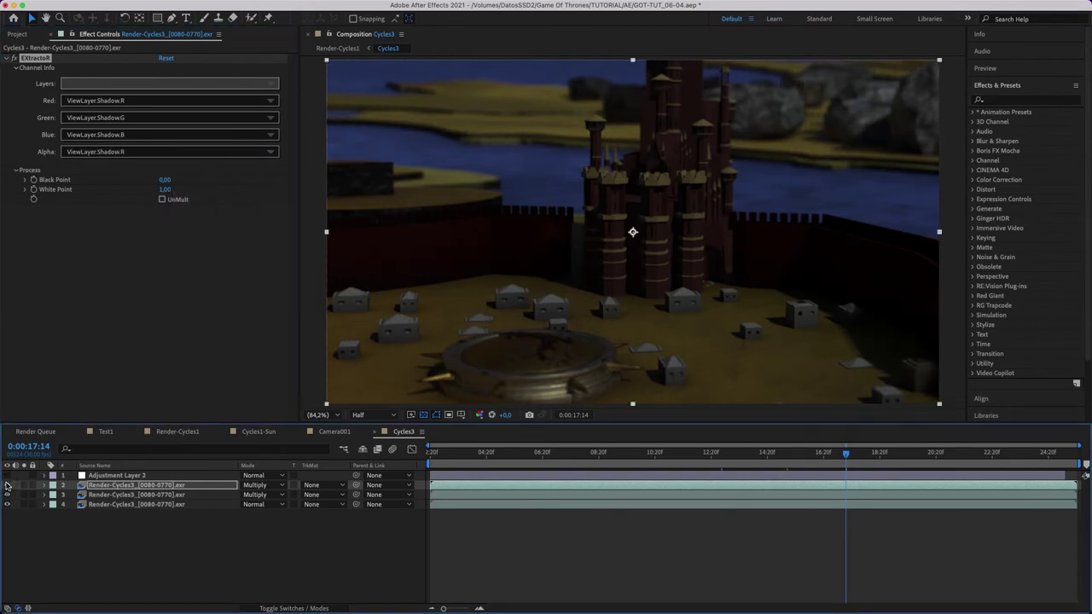
key("F2")
left_click(110, 486)
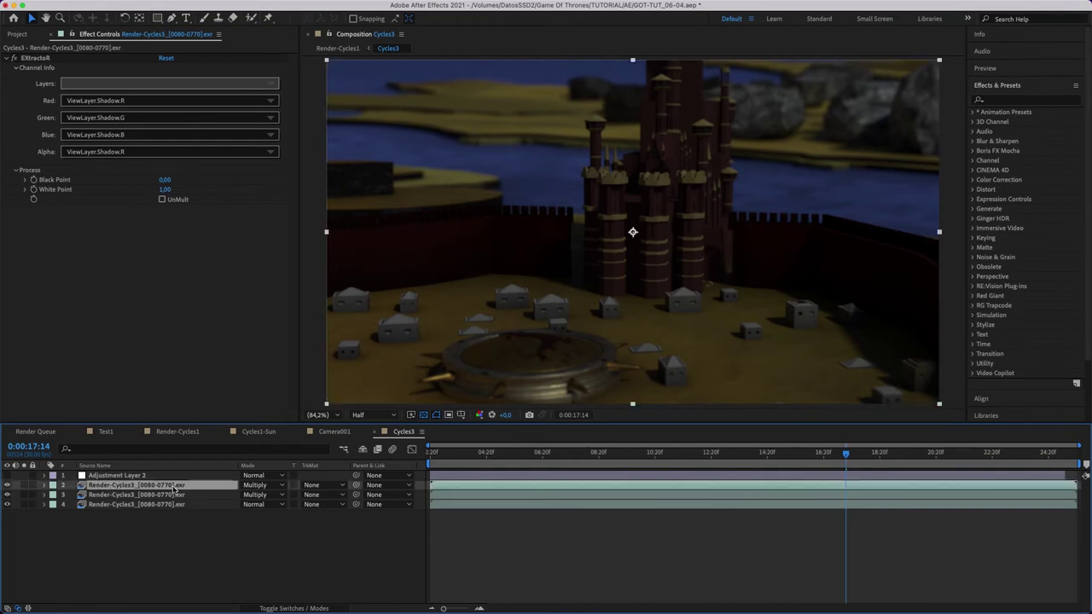
left_click(254, 487)
left_click(280, 316)
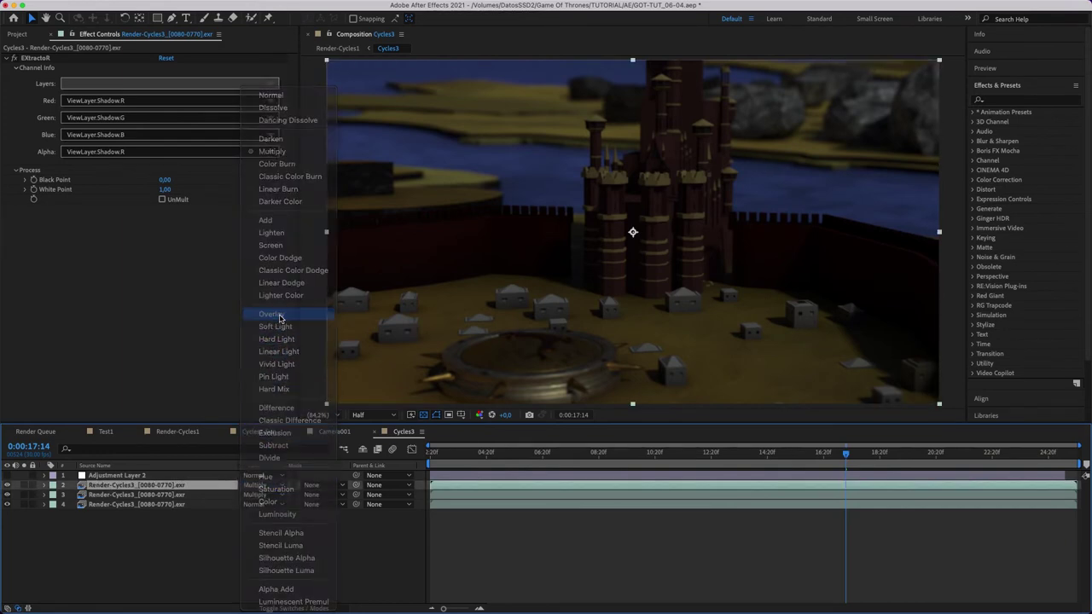
key("t")
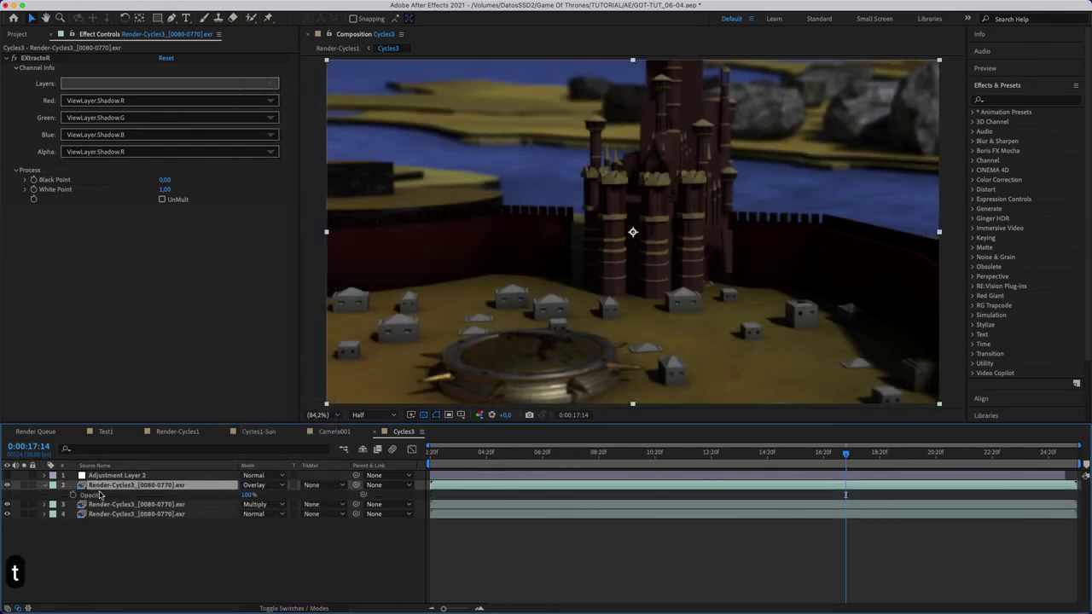
left_click_drag(246, 494, 211, 492)
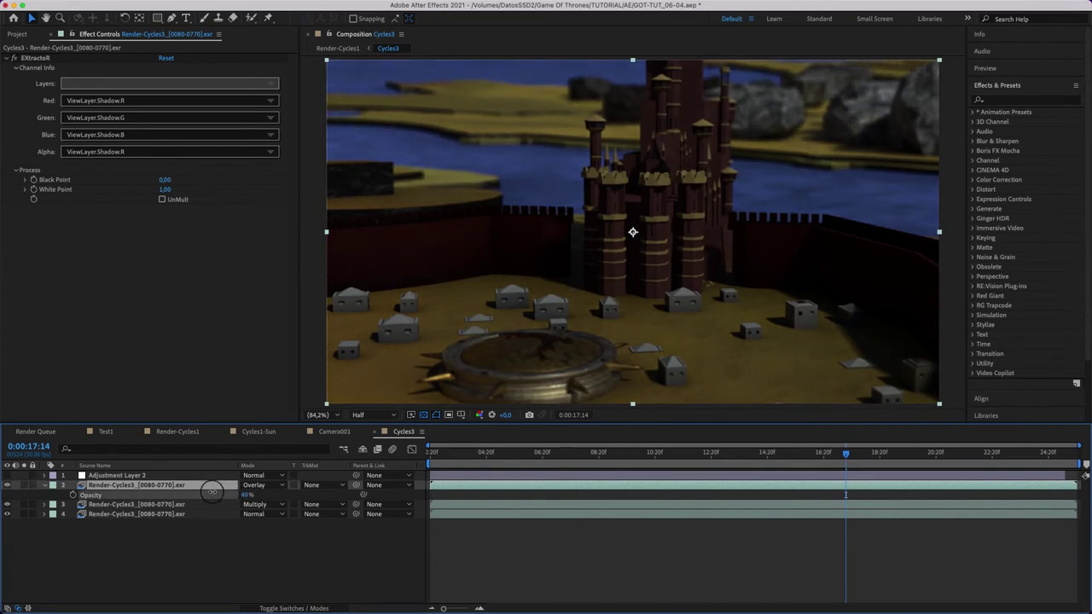
left_click(46, 485)
left_click(8, 476)
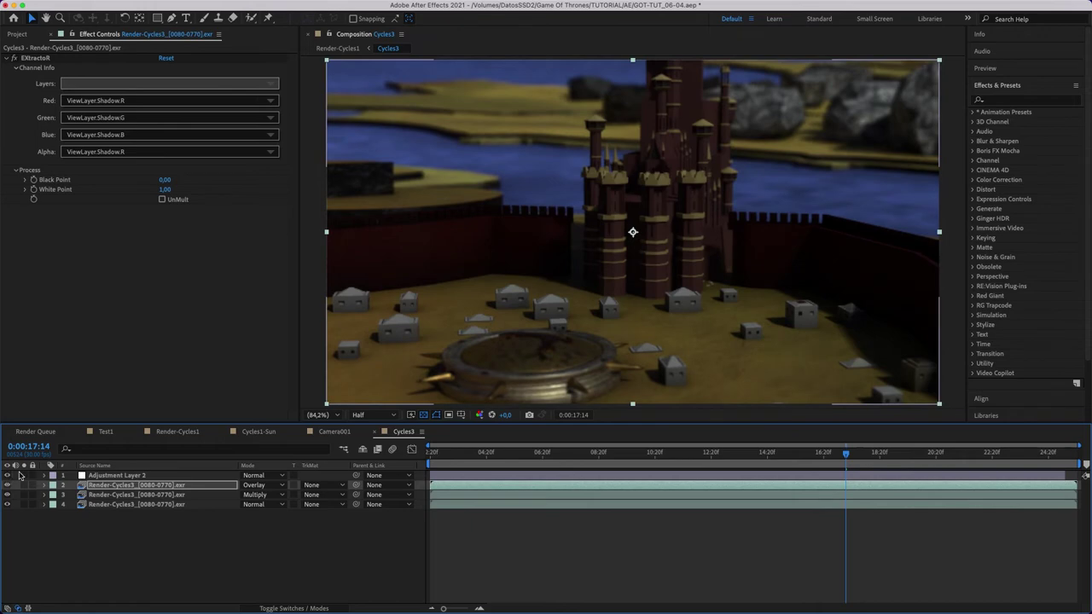
left_click(195, 438)
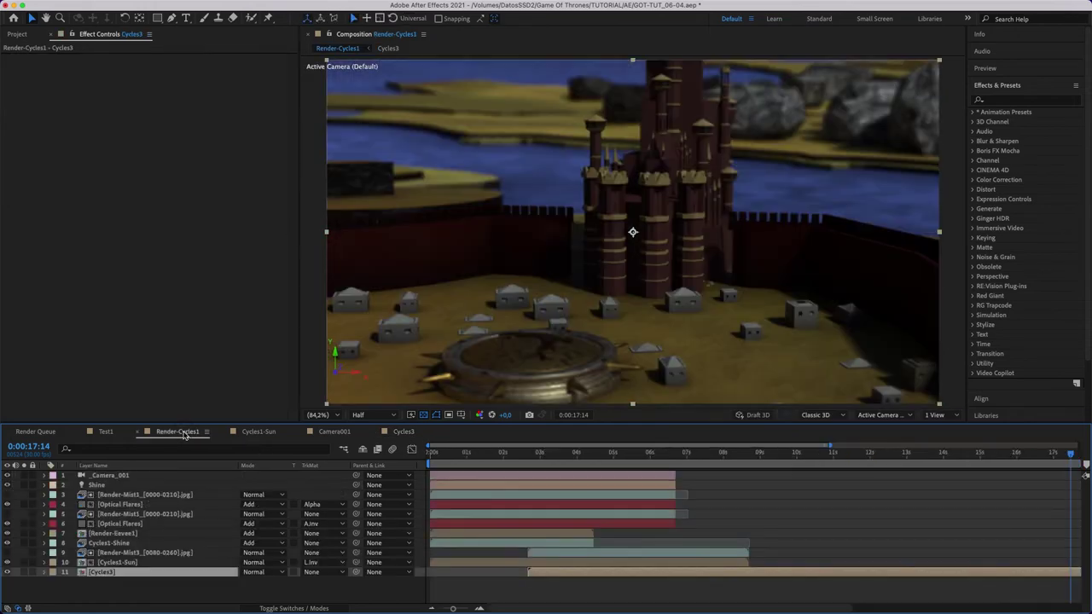
Keyframe Cycles3's opacity from 24% up to 100% at 0:00:07:24.
key("t")
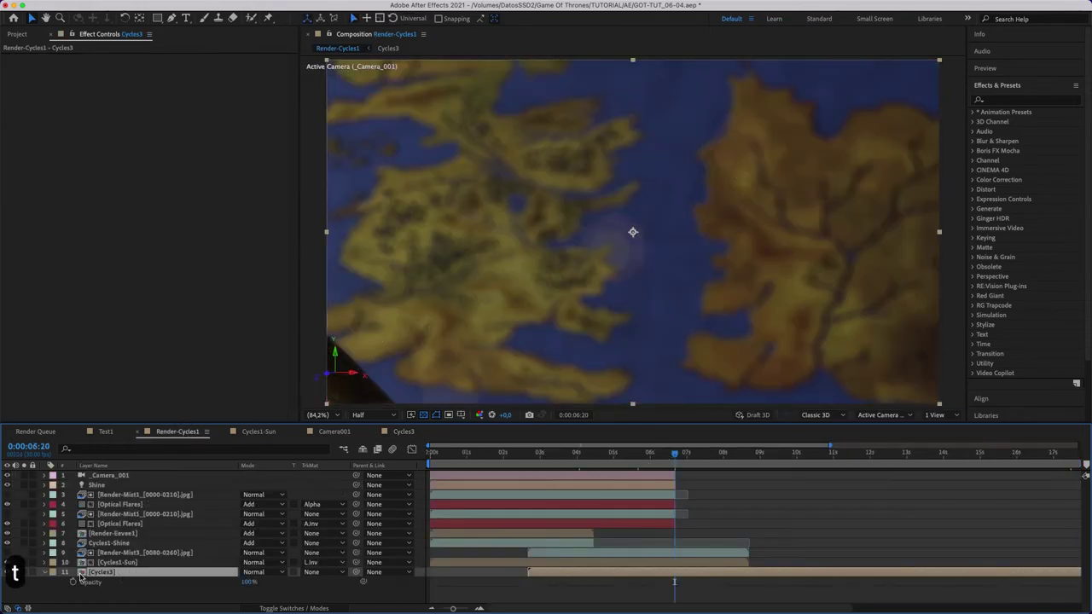
left_click_drag(246, 582, 213, 582)
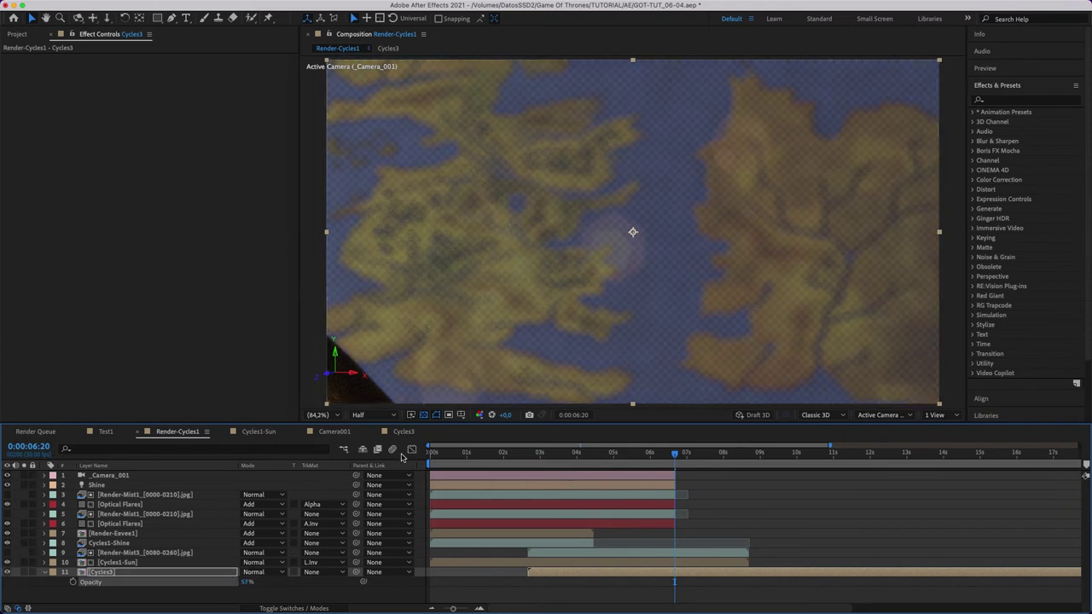
left_click(423, 415)
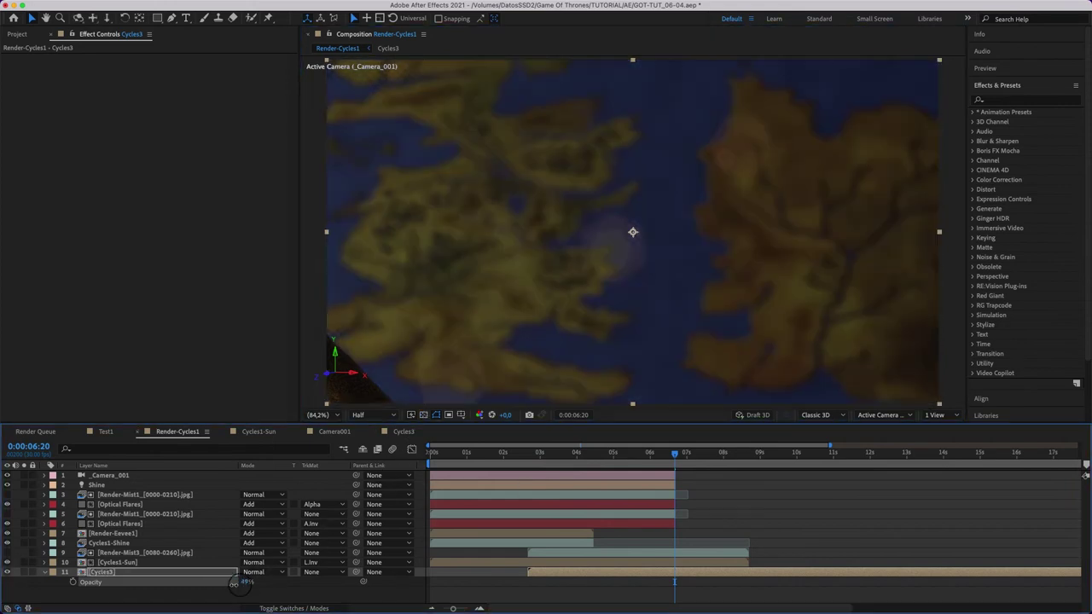
left_click_drag(246, 582, 176, 593)
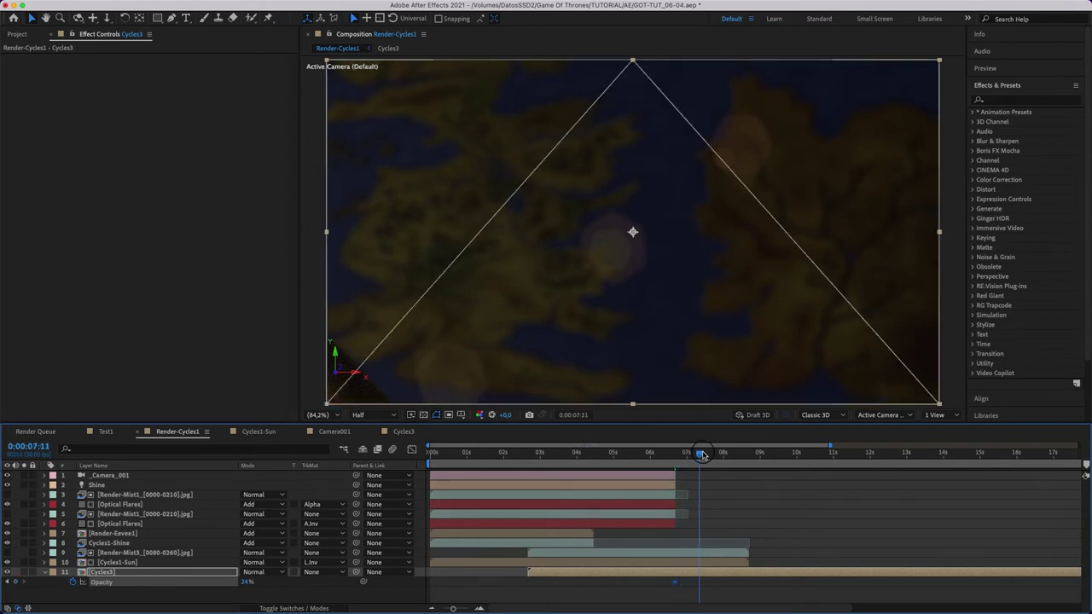
left_click_drag(680, 456, 716, 453)
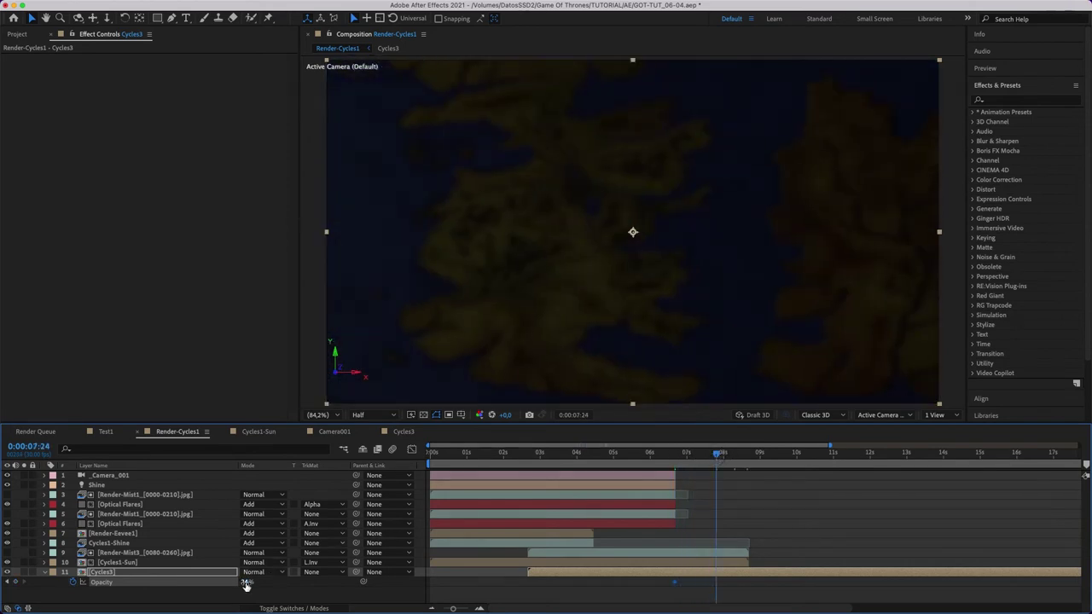
left_click_drag(246, 583, 719, 586)
left_click_drag(717, 453, 611, 456)
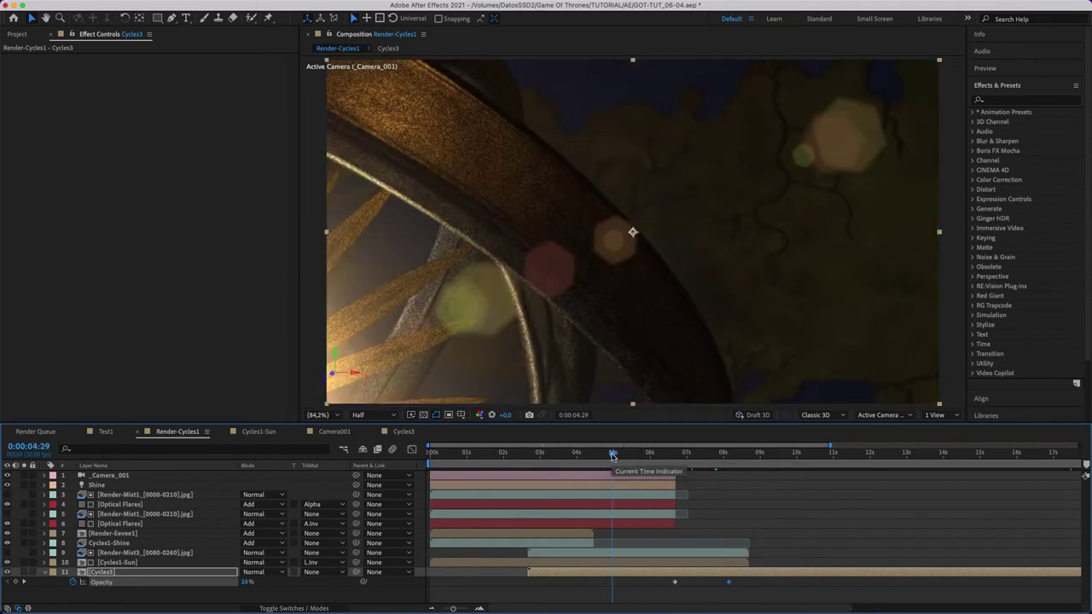
In Cycles1-Sun, add a Gaussian Blur of 5.8 to the second Render-Cycles1 layer.
double_click(117, 562)
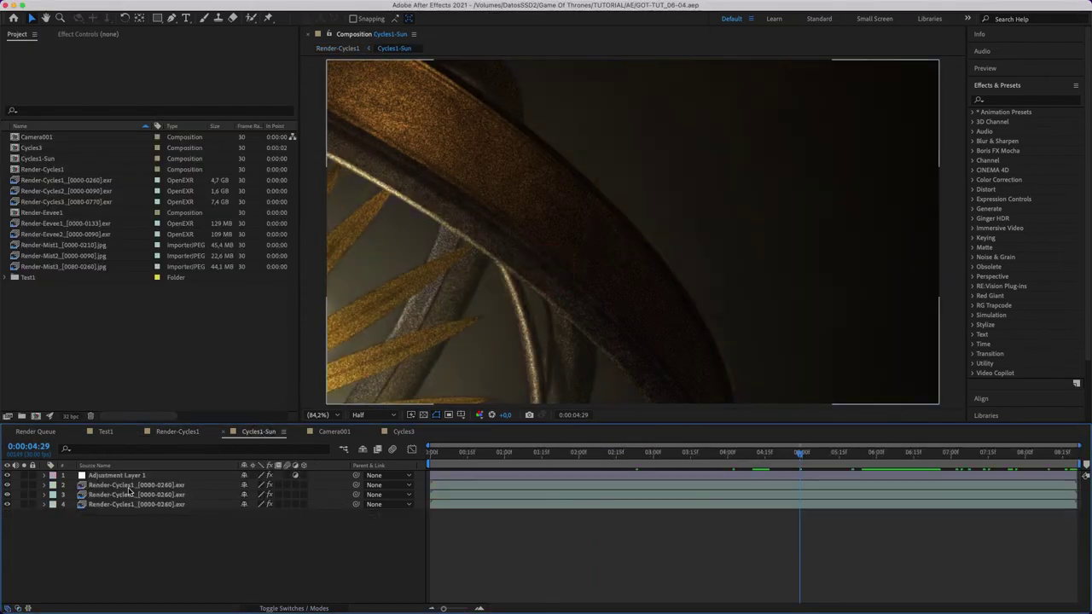
left_click(129, 486)
left_click(164, 35)
left_click(7, 208)
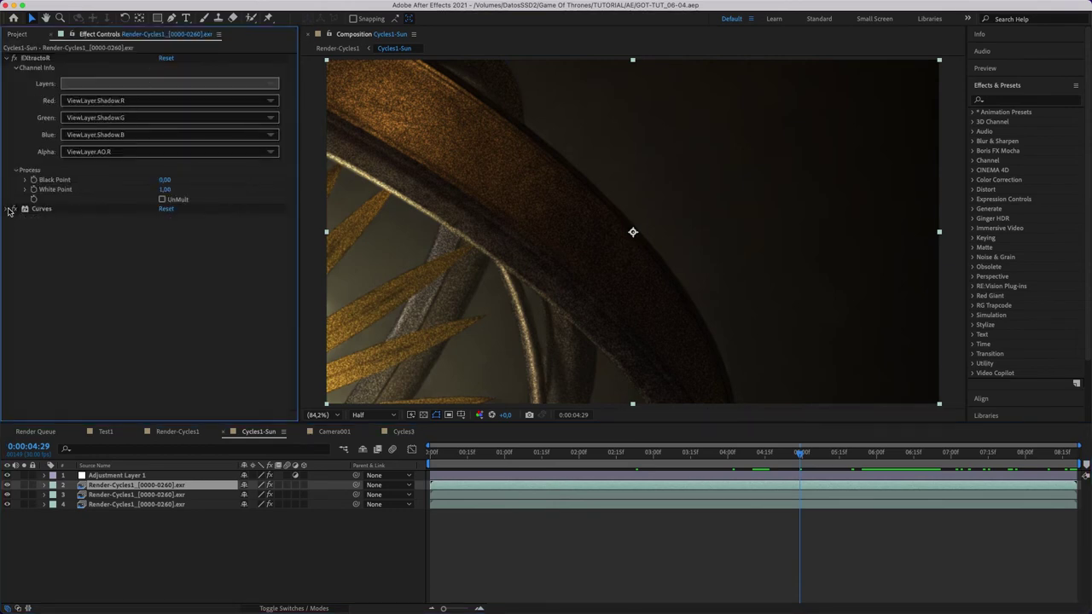
right_click(55, 227)
mouse_move(158, 306)
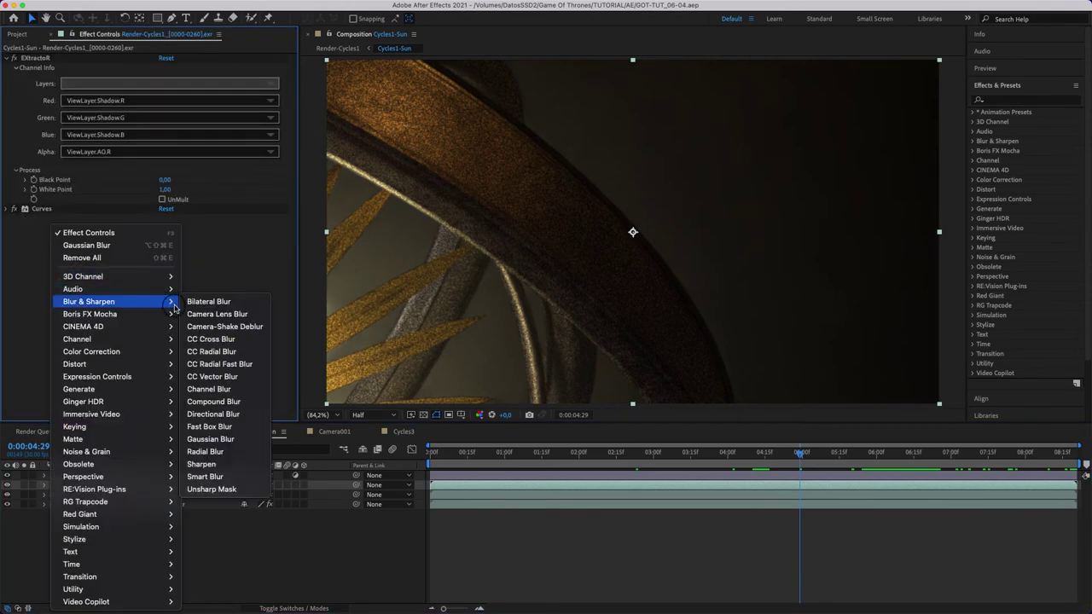
left_click(215, 440)
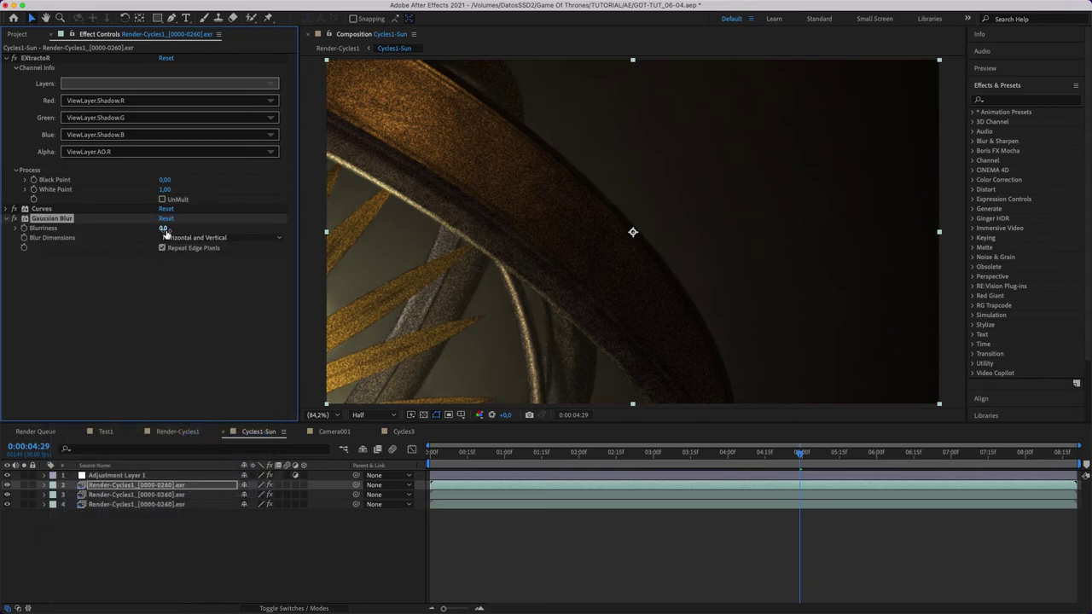
left_click_drag(164, 229, 178, 237)
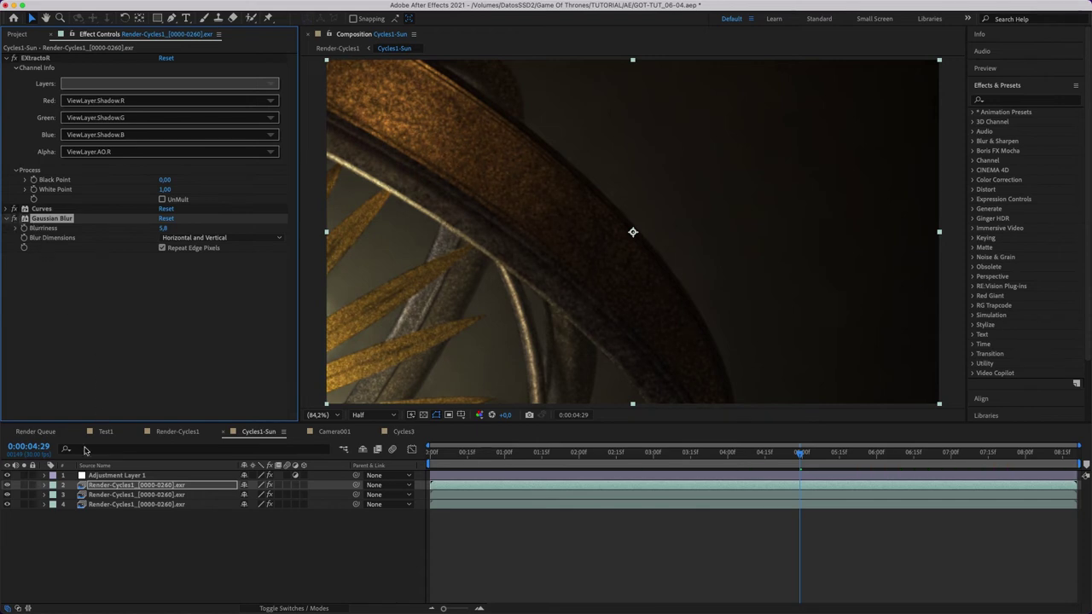
Lower that layer's opacity to 47% and toggle it off and on to compare.
left_click(46, 484)
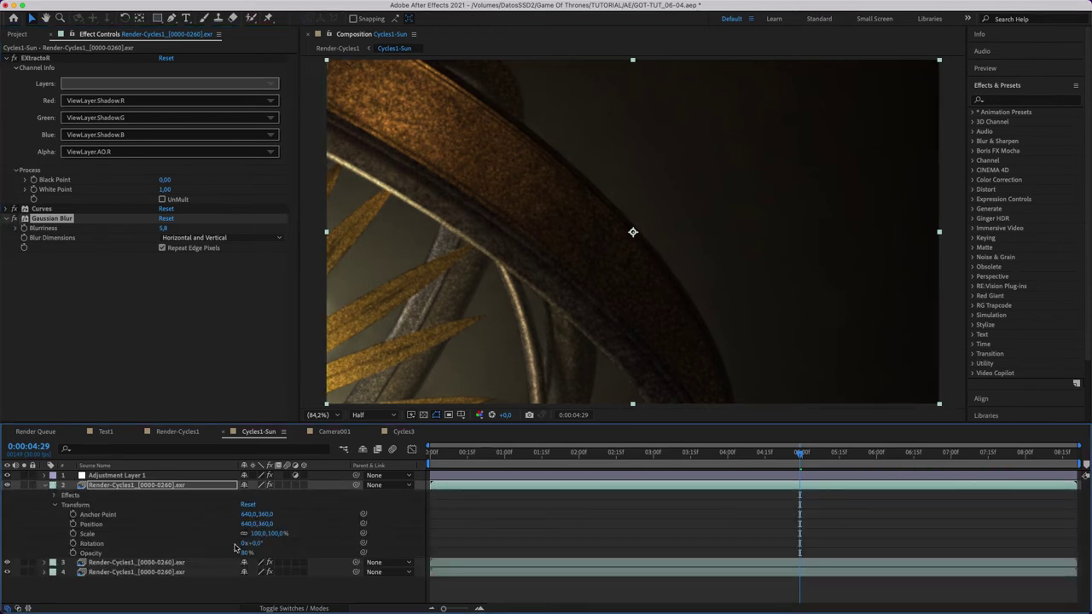
left_click_drag(244, 554, 228, 561)
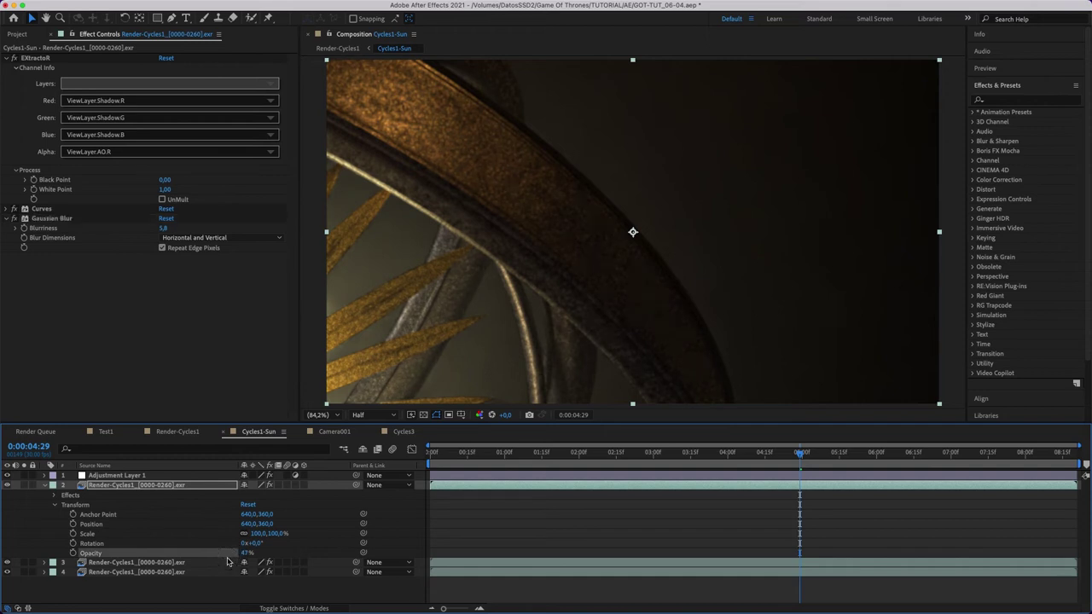
left_click(44, 485)
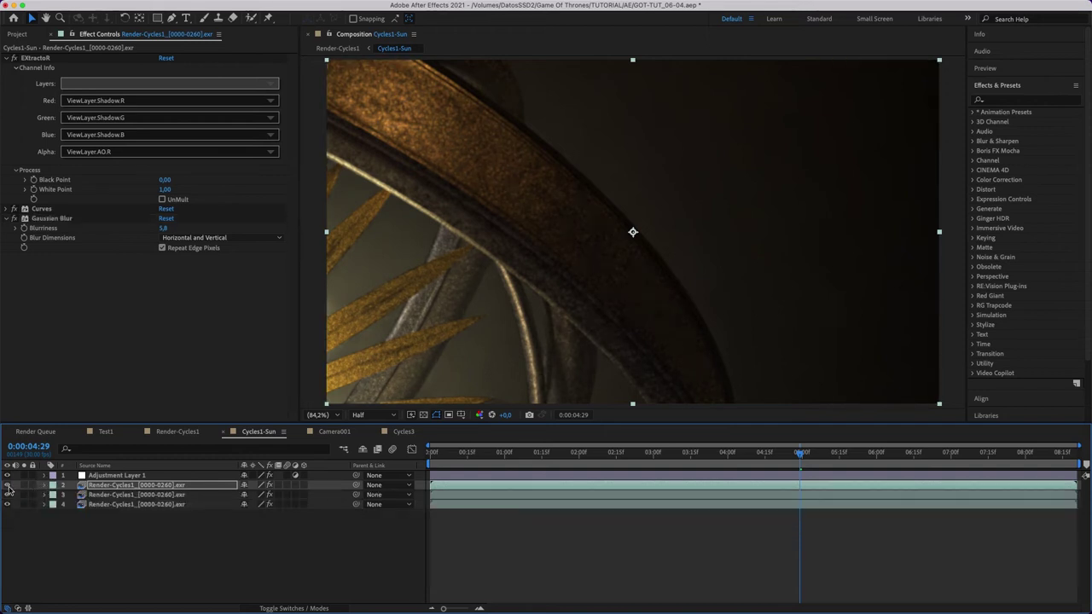
left_click(8, 485)
left_click(7, 486)
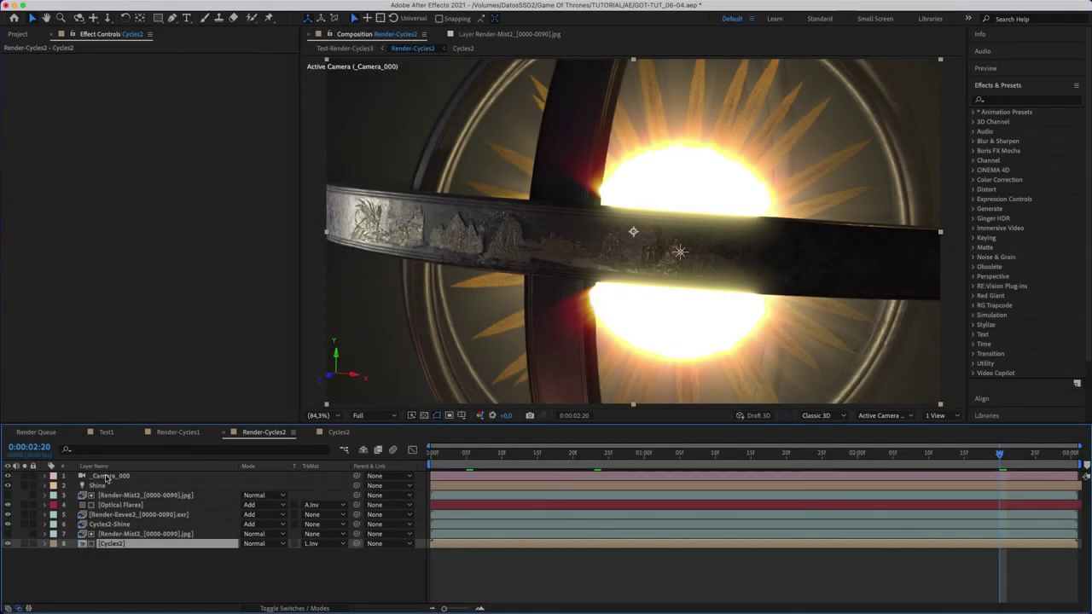
Toggle the flare and glow layers off and on to compare the composite.
left_click(7, 506)
left_click(7, 505)
left_click(7, 515)
left_click(7, 514)
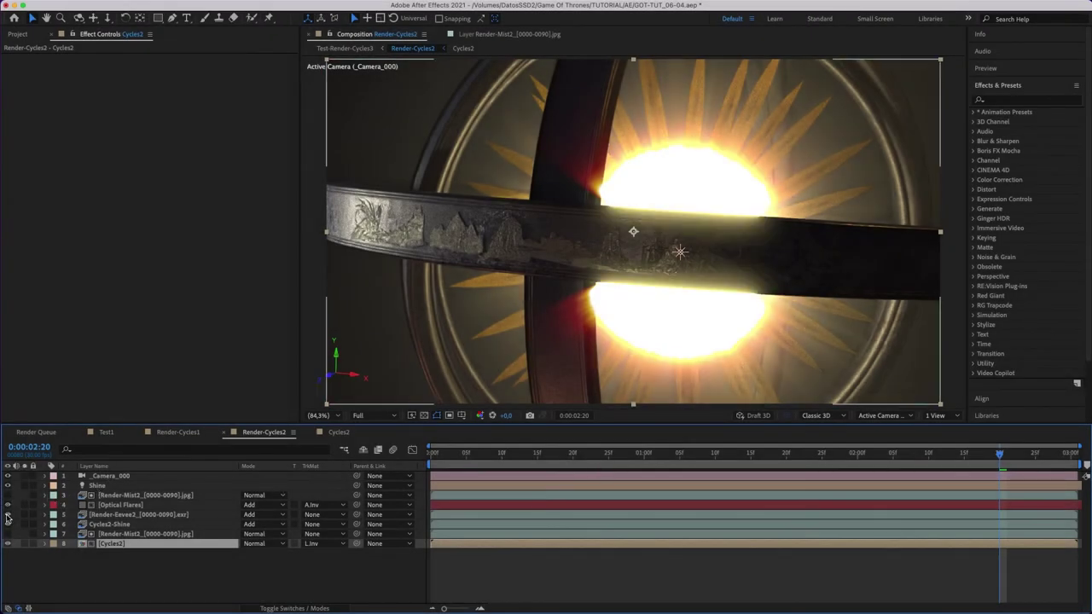
left_click(7, 524)
left_click(7, 523)
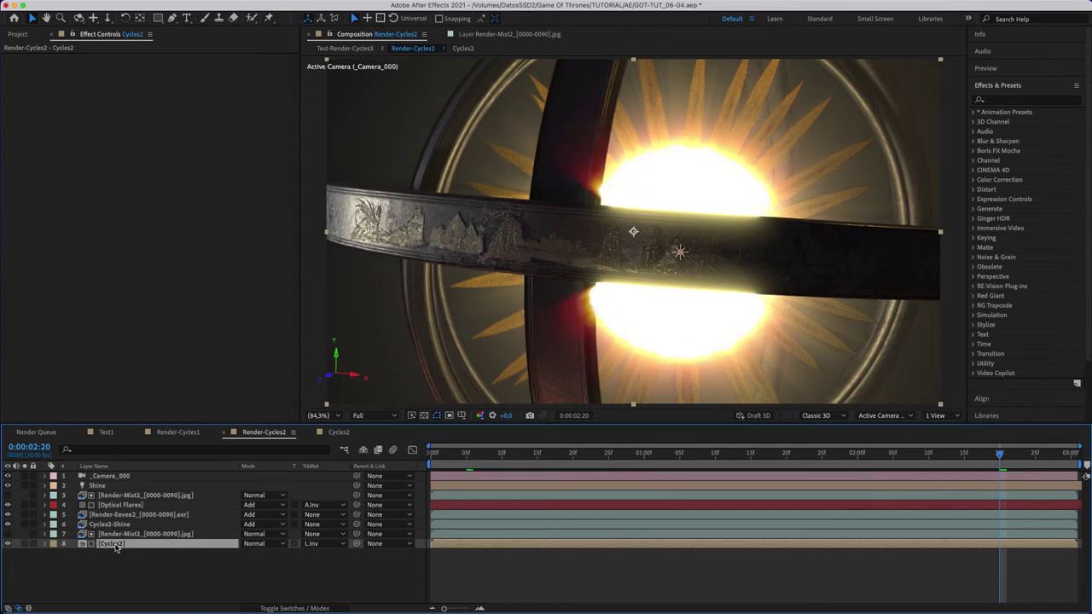
Check the Cycles2 precomp, then create a new comp from Render-Cycles1 in the Project panel.
double_click(111, 544)
left_click(263, 432)
left_click(19, 34)
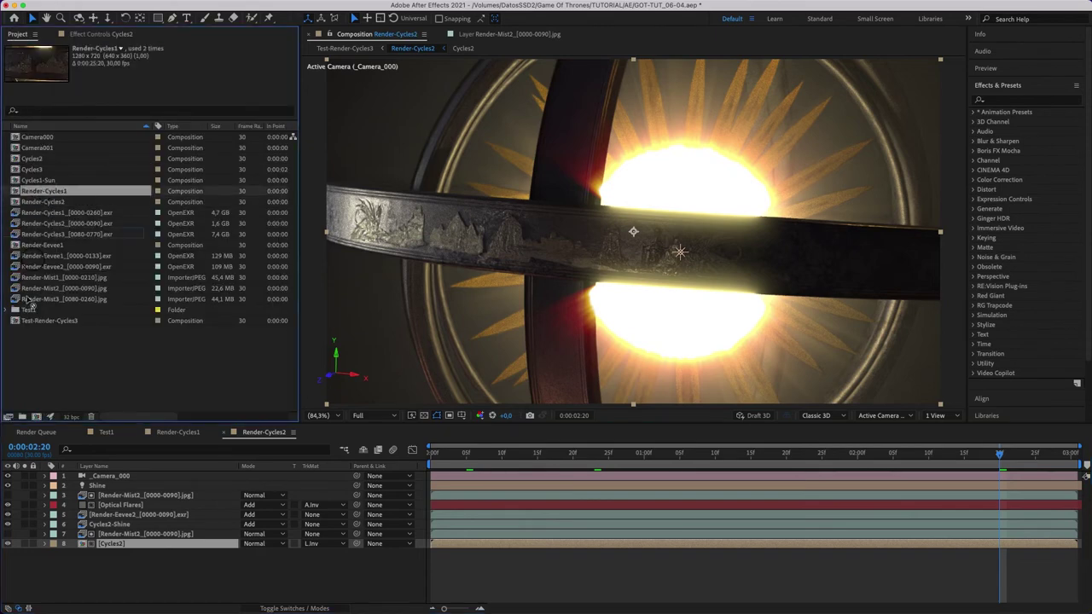
left_click_drag(43, 192, 35, 416)
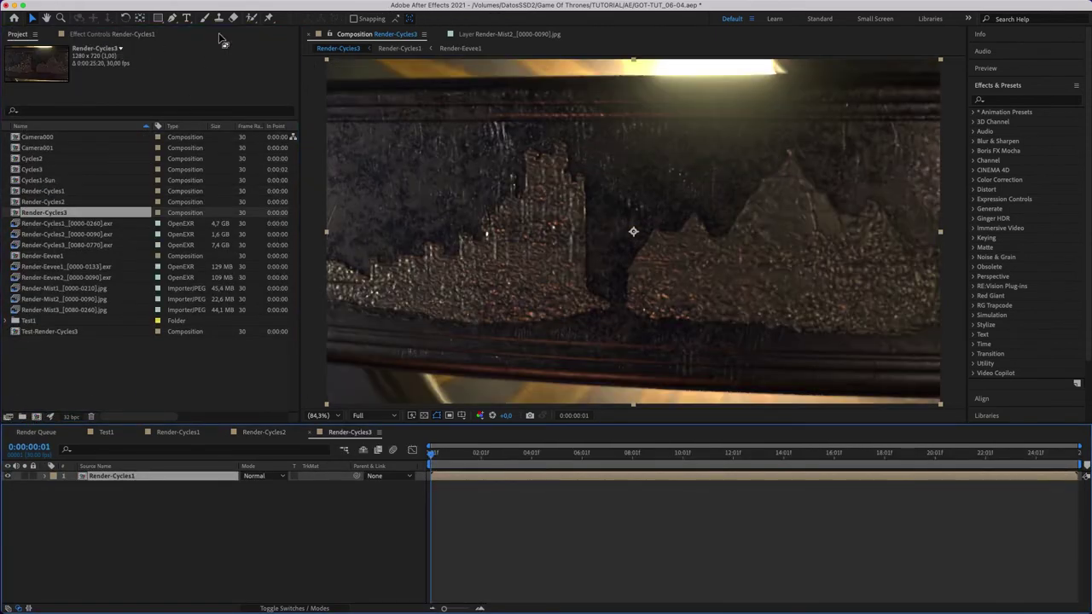
Set the Render-Cycles3 comp duration to 9 in Composition Settings.
left_click(158, 6)
left_click(167, 43)
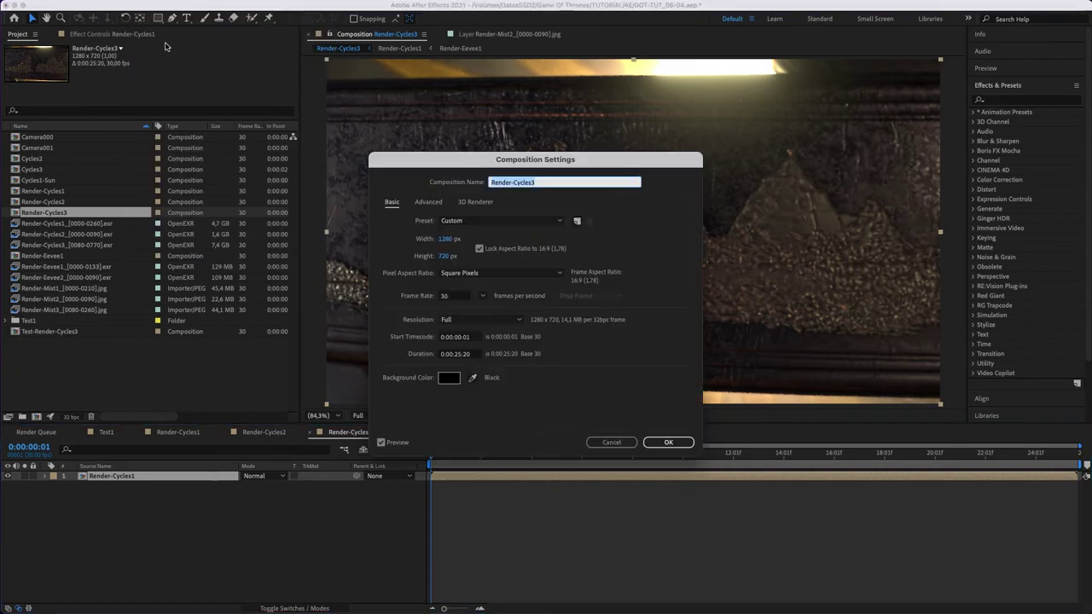
left_click(455, 355)
key("BackSpace")
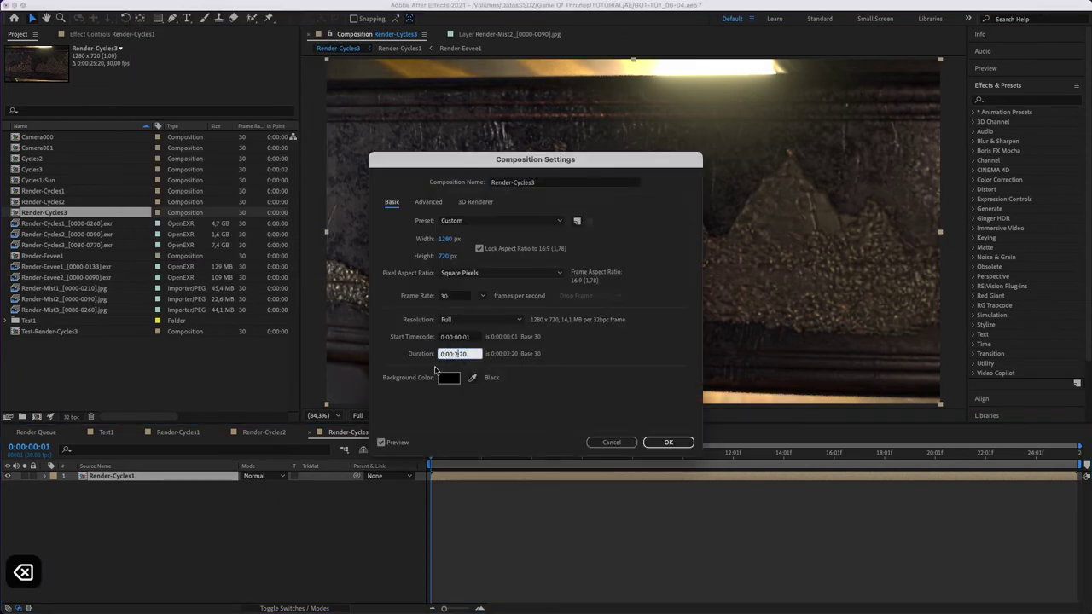
type("9")
key("Return")
Add Render-Cycles2 later in time, duplicate Render-Cycles1, and trim the comp to the work area.
left_click(17, 202)
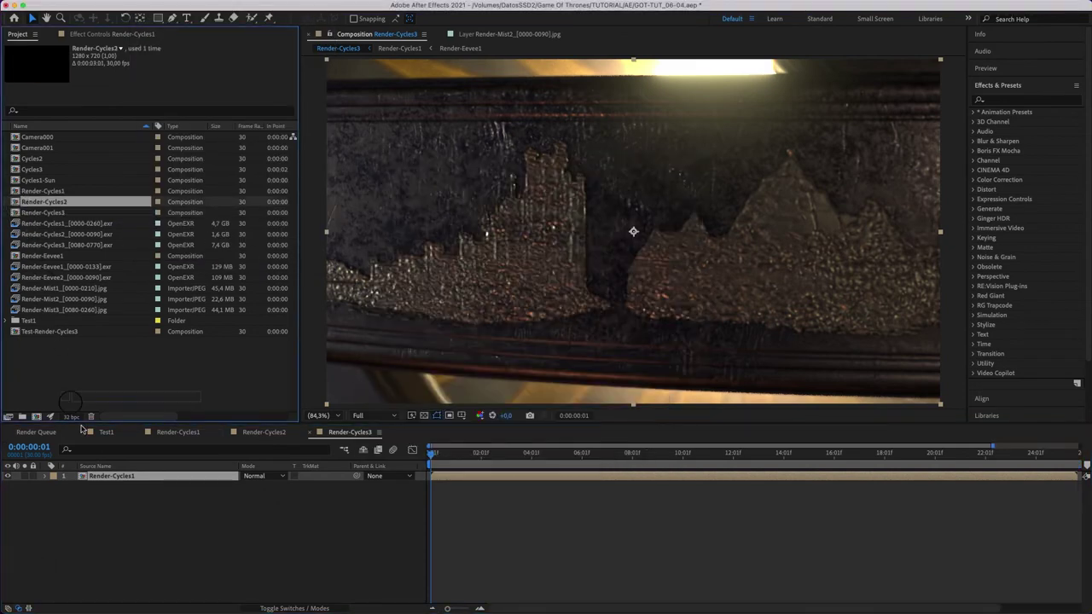
left_click_drag(17, 202, 127, 476)
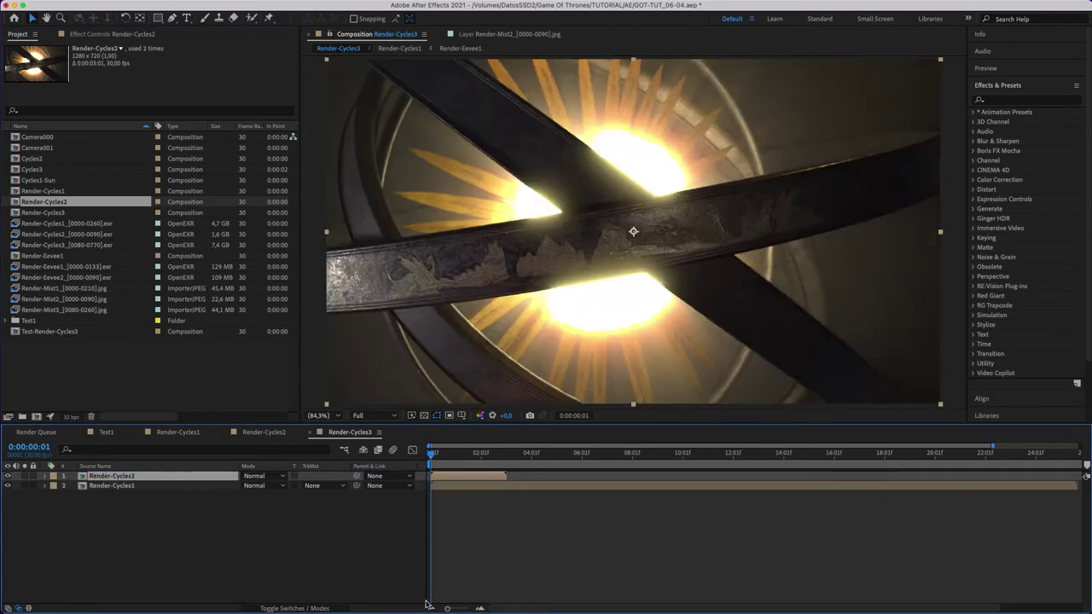
left_click(432, 608)
mouse_move(463, 476)
left_mouse_down()
mouse_move(509, 476)
mouse_move(519, 453)
left_mouse_up()
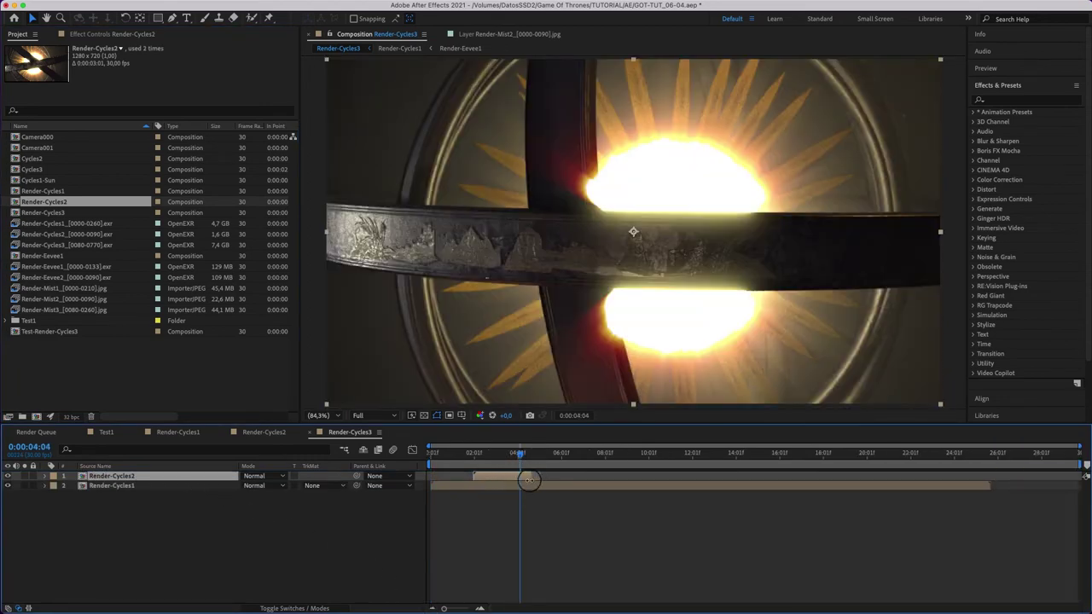
mouse_move(522, 453)
left_mouse_down()
mouse_move(474, 453)
mouse_move(541, 489)
left_mouse_up()
left_click(461, 485)
key("super+d")
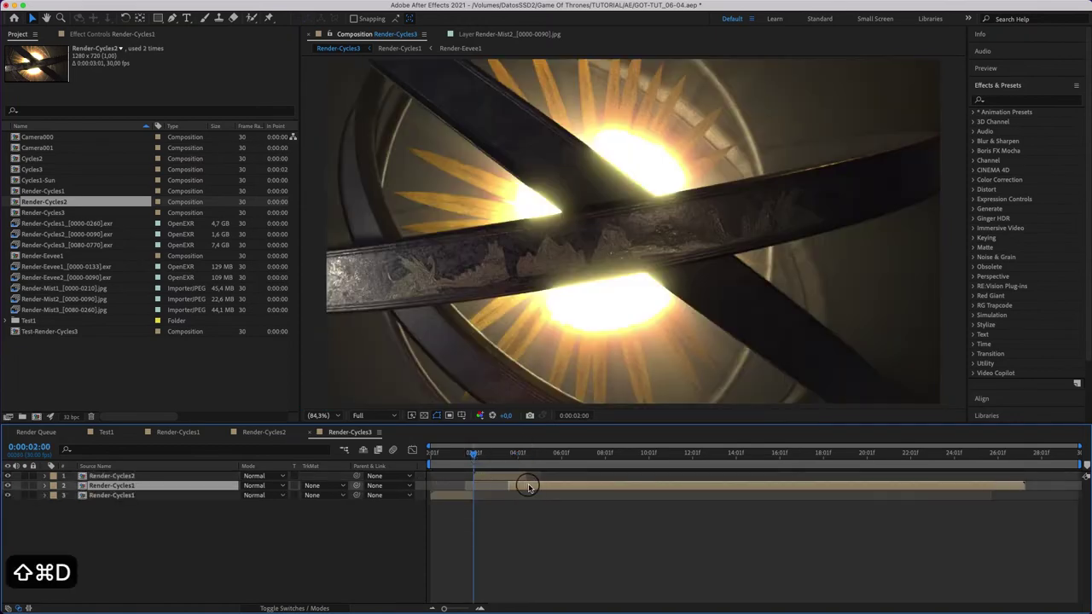
left_click(1039, 453)
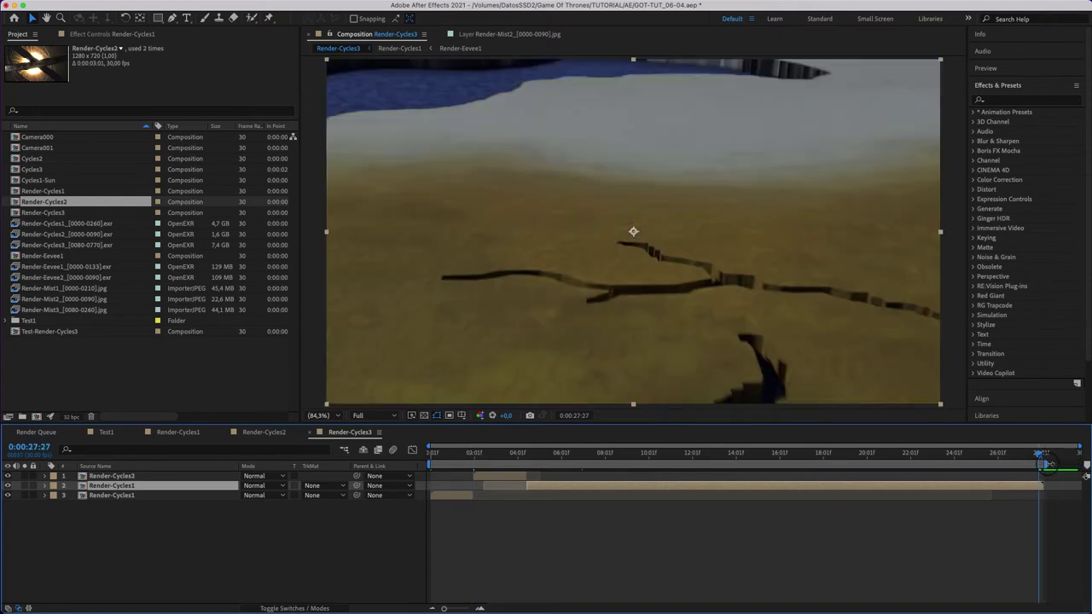
right_click(1007, 465)
left_click(964, 497)
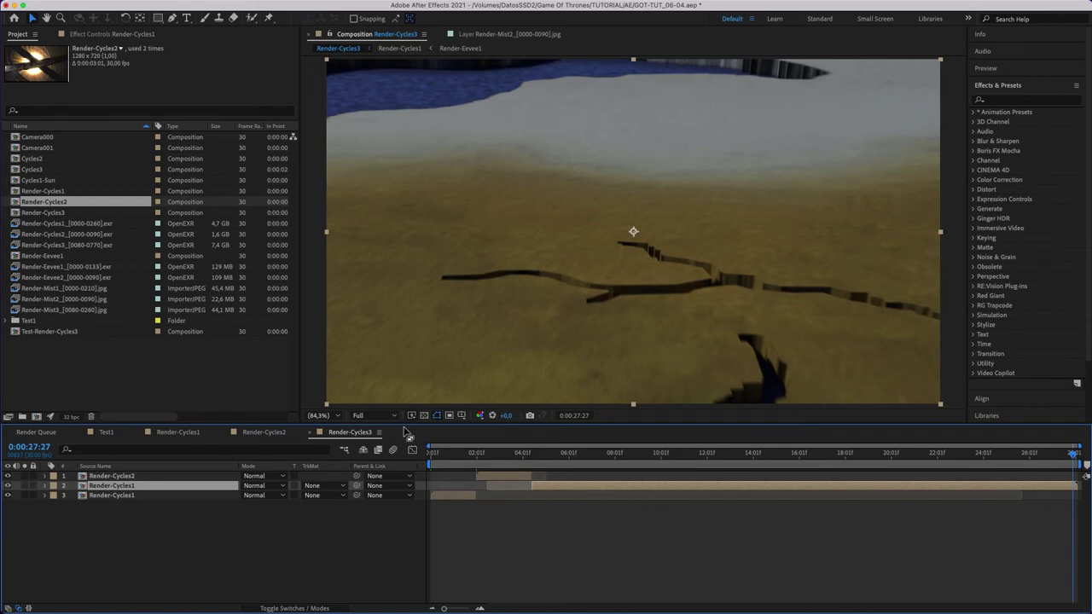
Review the opening frames and switch the preview resolution from Quarter to Half.
left_click(375, 415)
left_click(372, 480)
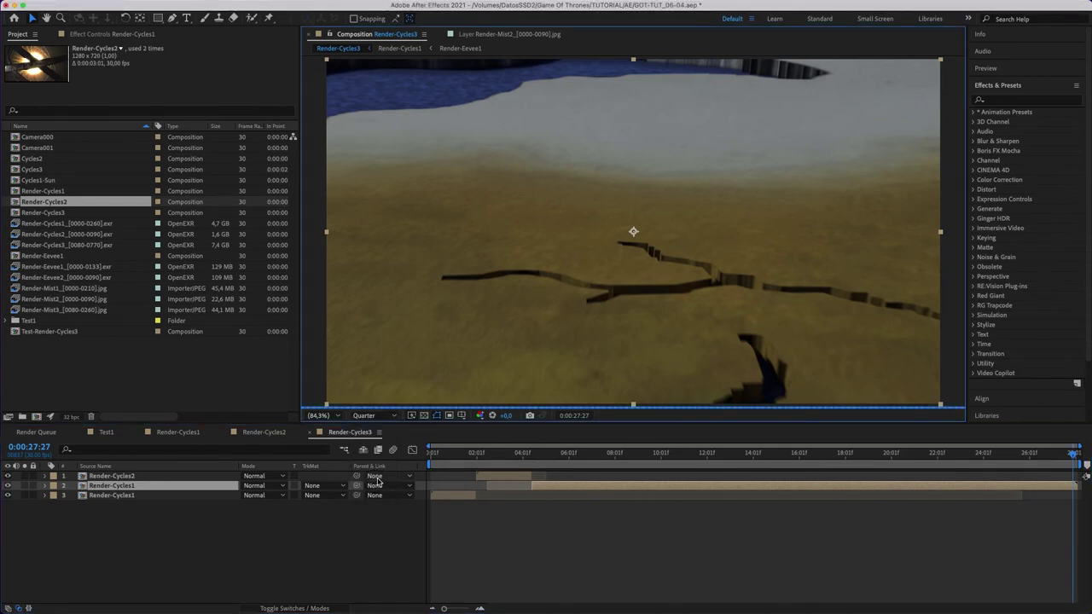
left_click(478, 453)
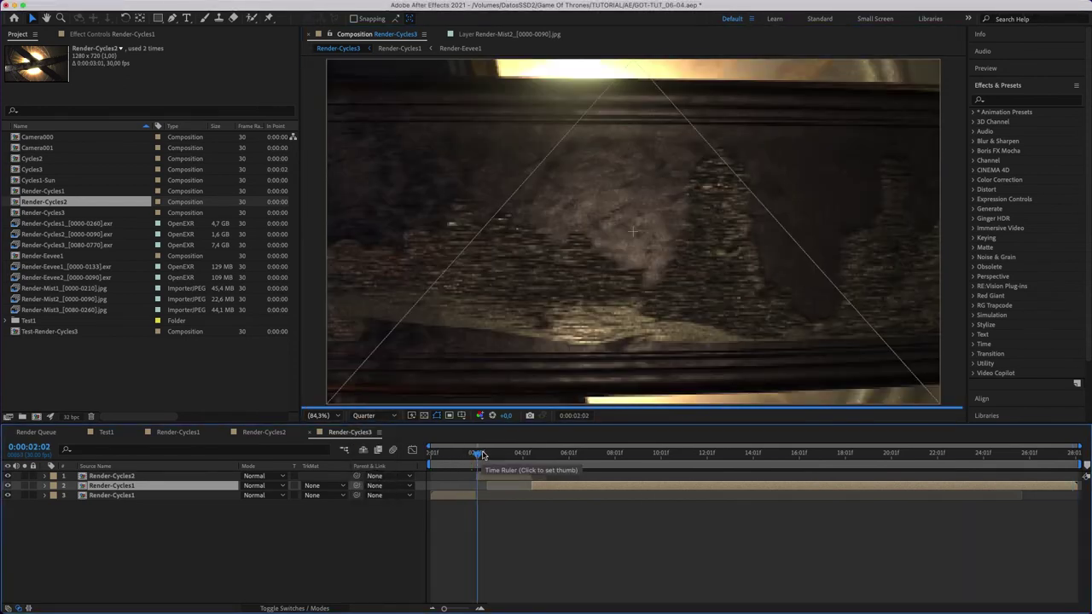
left_click_drag(482, 455, 536, 454)
left_click(389, 415)
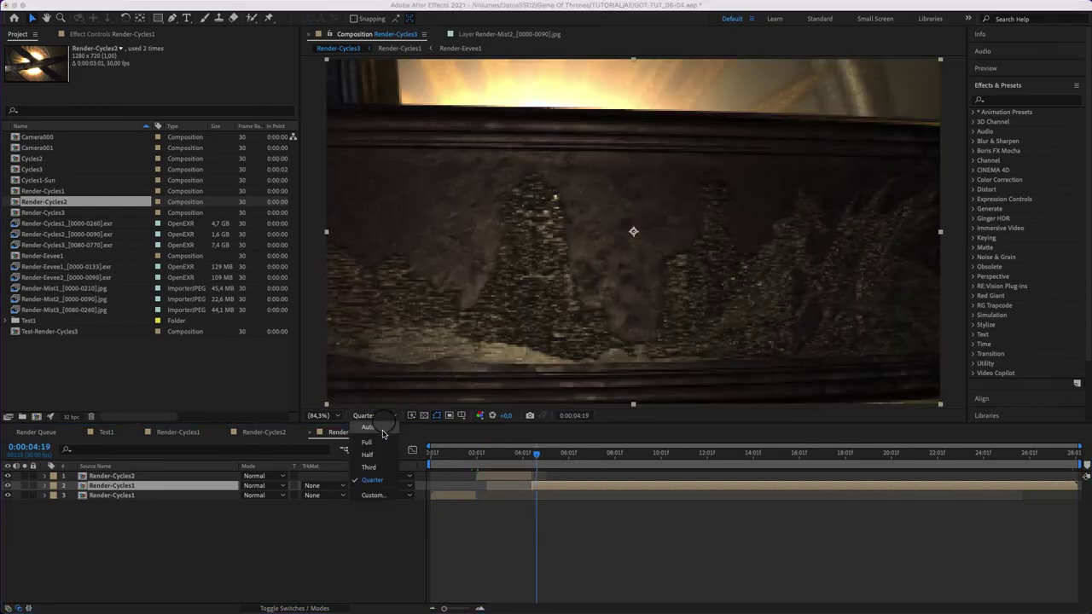
left_click(371, 444)
Add a new adjustment layer and move it to the top of Render-Cycles3.
right_click(113, 546)
mouse_move(194, 469)
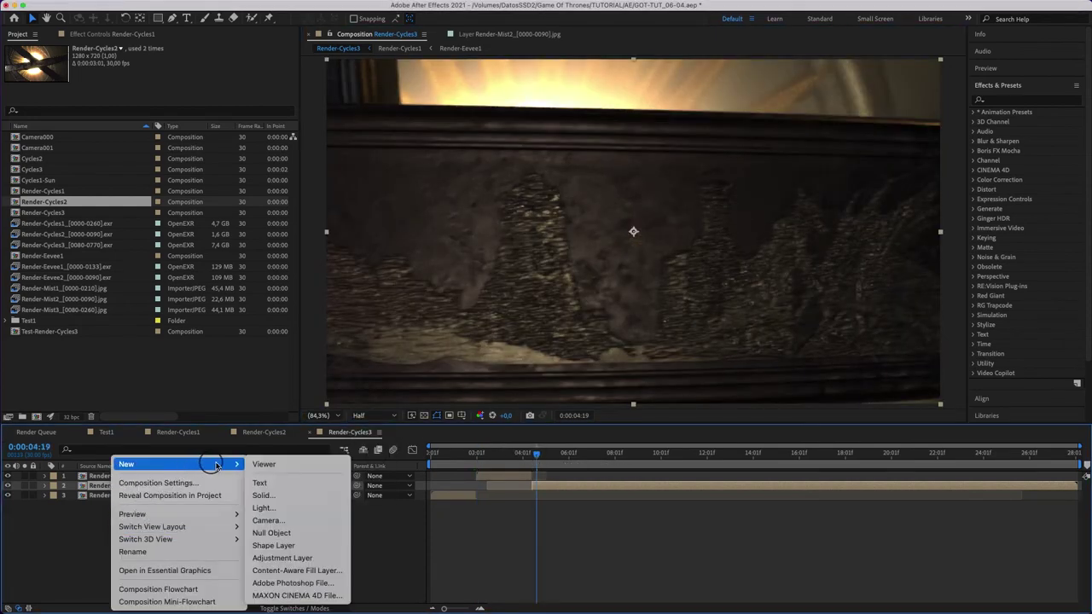
left_click(303, 556)
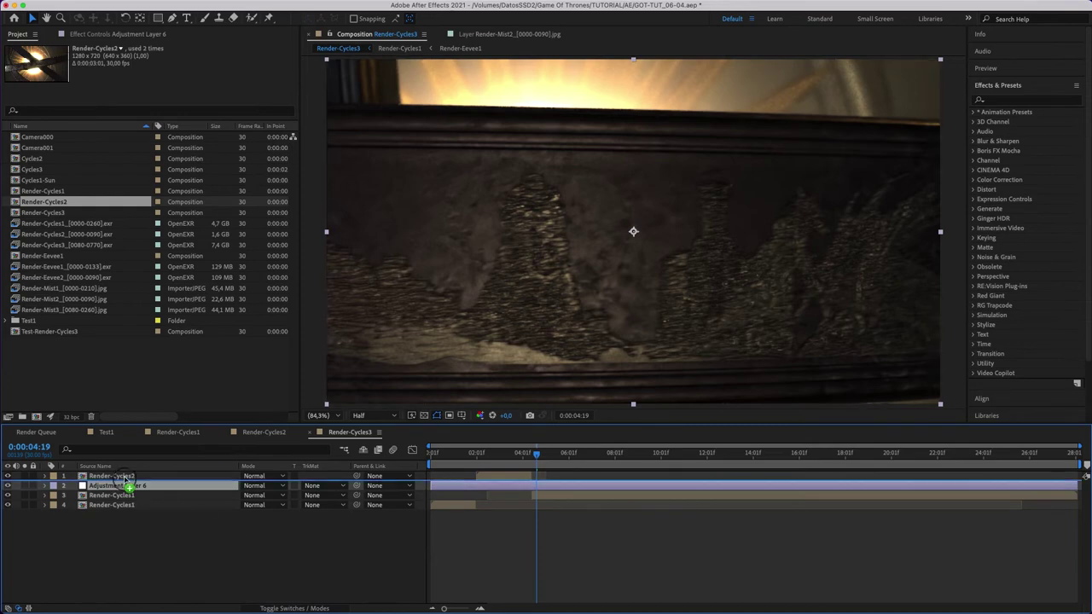
left_click_drag(132, 485, 133, 475)
Apply Curves to the adjustment layer and reshape the RGB curve to tame highlights.
left_click(117, 35)
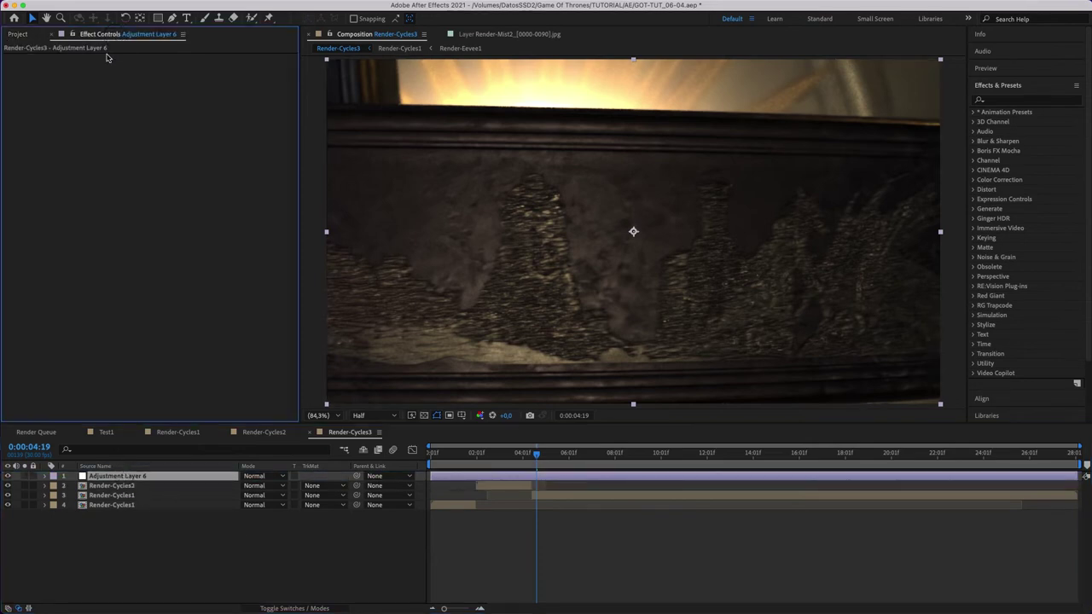
right_click(90, 99)
mouse_move(164, 224)
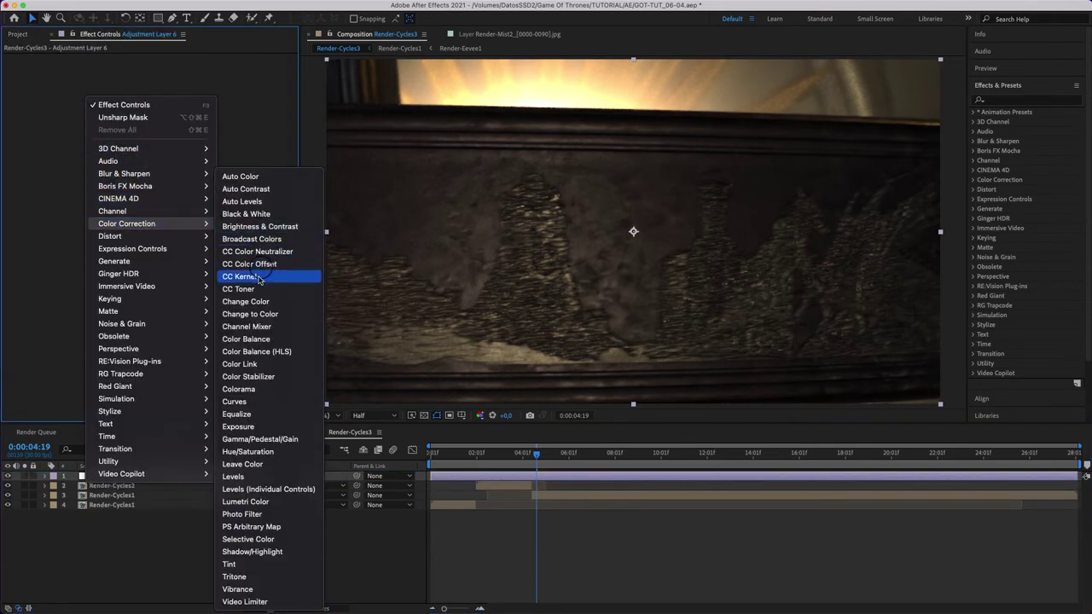
left_click(234, 401)
mouse_move(99, 175)
left_mouse_down()
mouse_move(77, 207)
mouse_move(134, 147)
left_mouse_up()
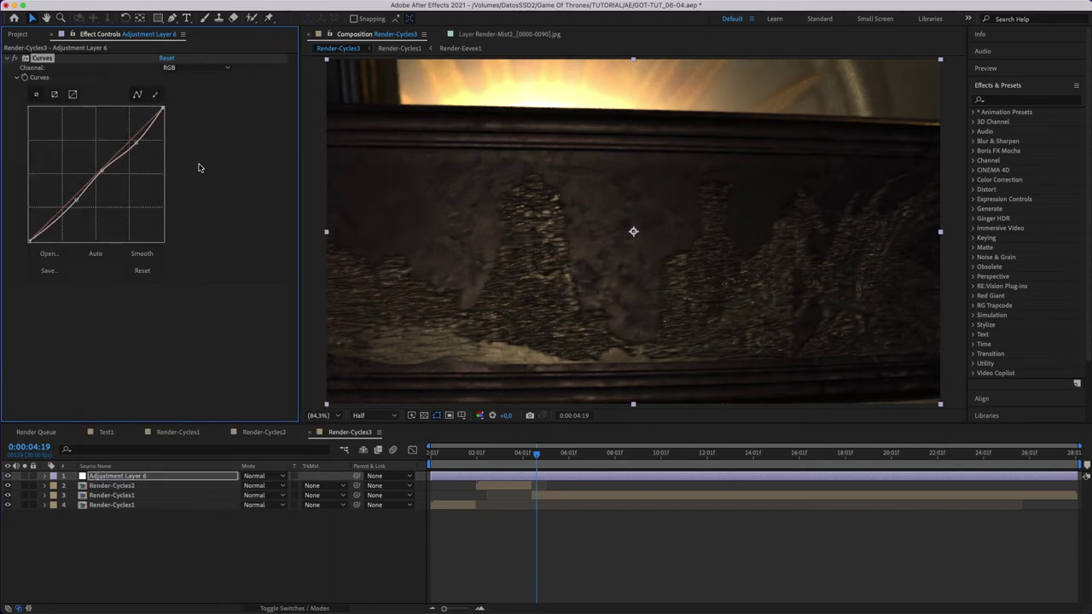
left_click(514, 453)
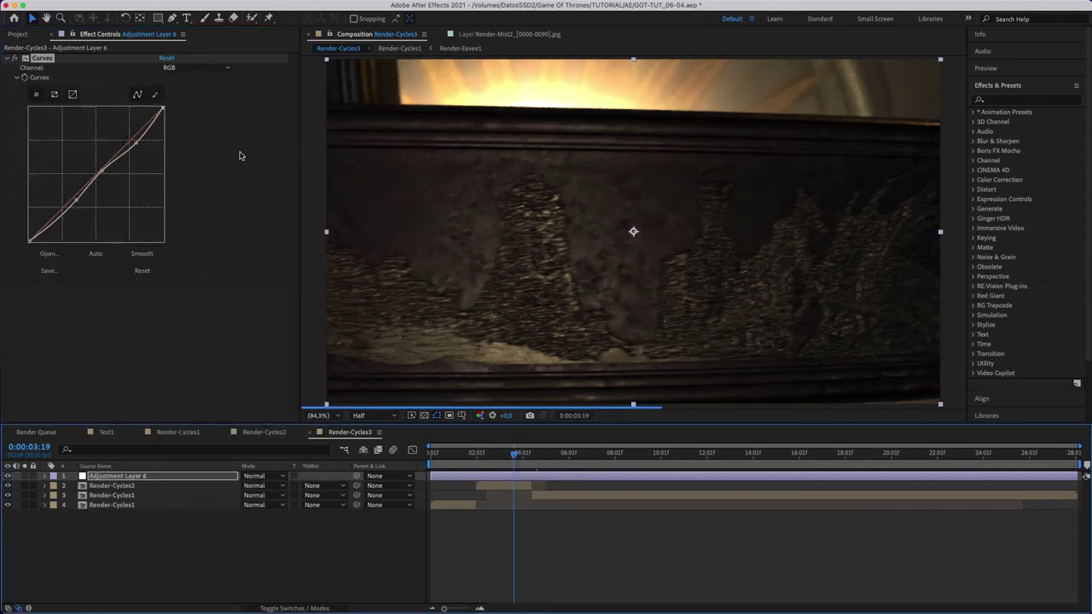
Adjust the Red and Blue channel curves, pulling blue down to warm the image.
left_click(194, 67)
left_click(186, 90)
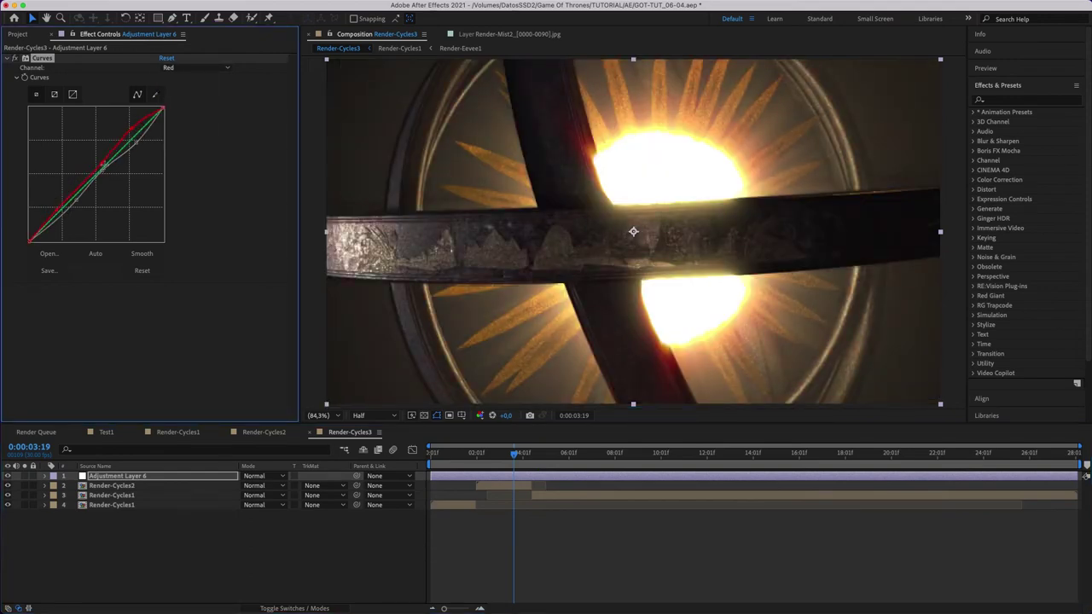
left_click(195, 67)
left_click(183, 134)
left_click_drag(143, 143, 138, 138)
left_click_drag(55, 210, 60, 228)
left_click(169, 68)
left_click(171, 57)
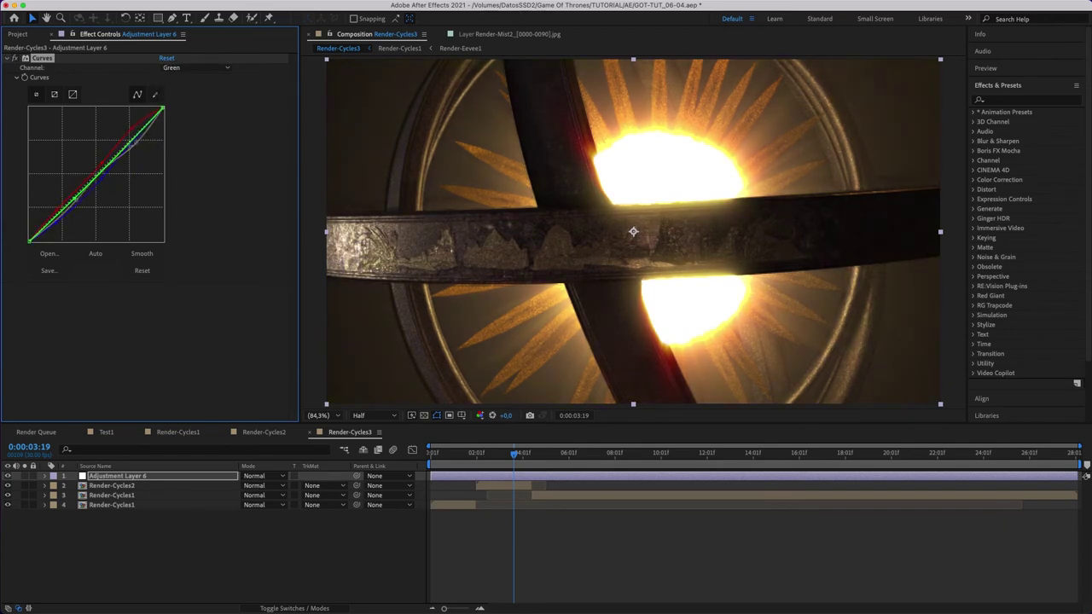
Preview later shots and toggle Curves on and off to compare the grade.
key("space")
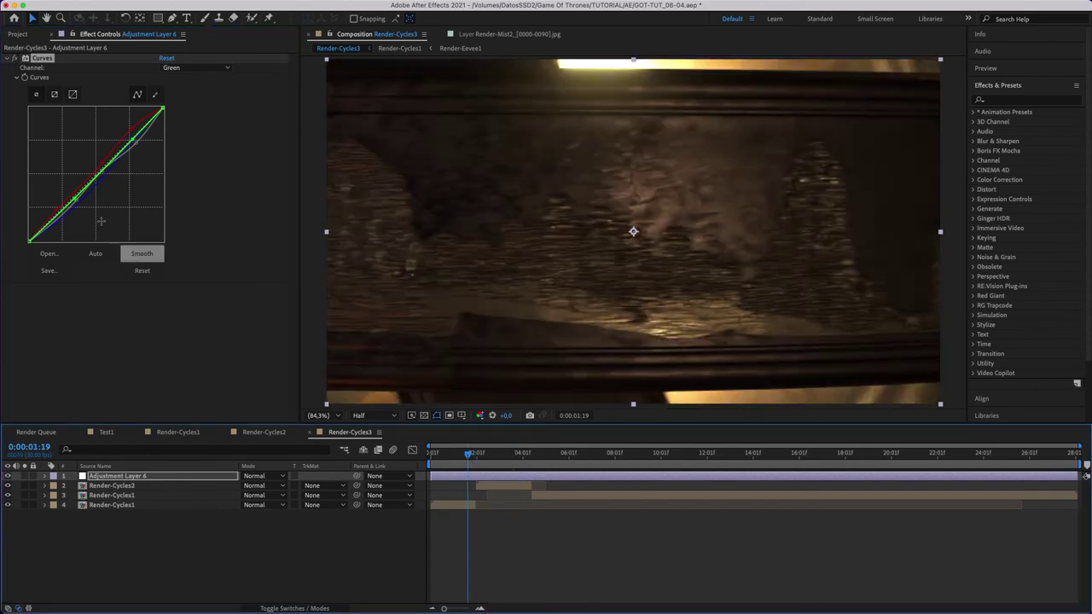
left_click_drag(826, 455, 721, 457)
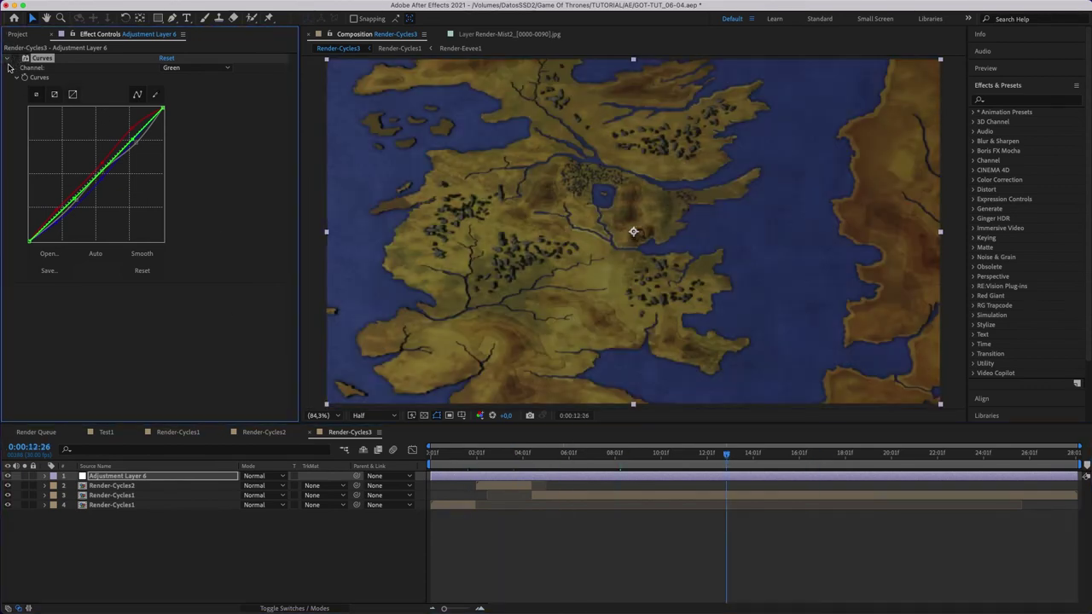
left_click_drag(720, 456, 898, 454)
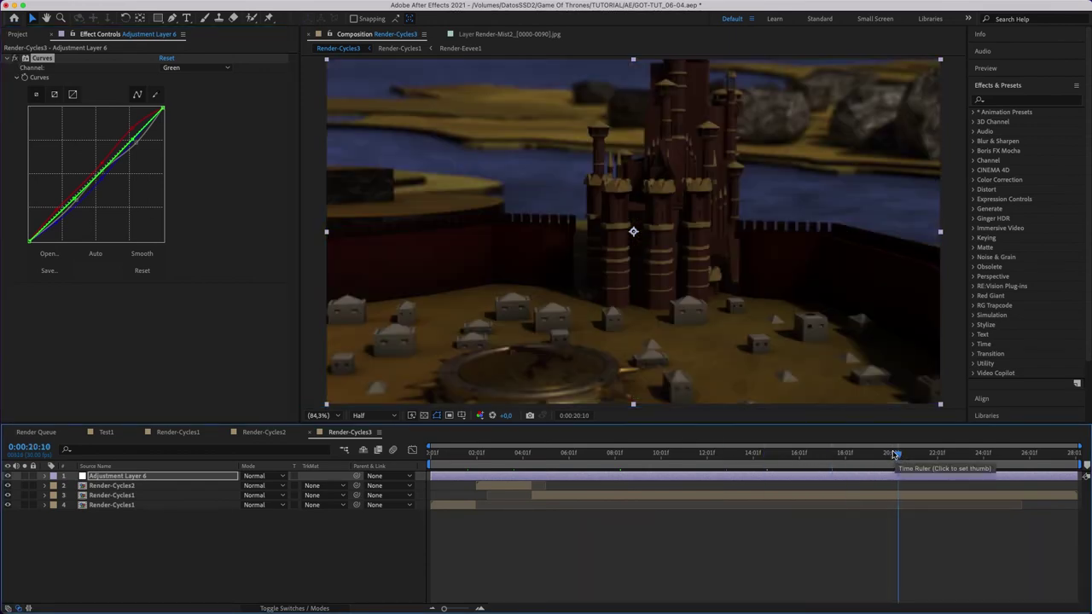
left_click(15, 58)
left_click(16, 58)
left_click(17, 59)
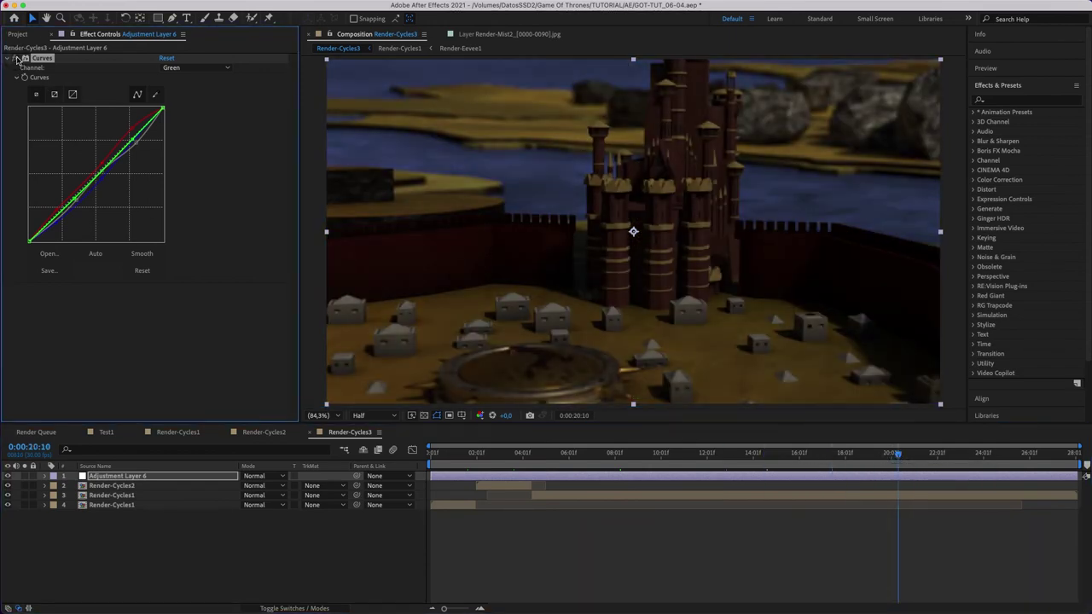
Apply Levels to the adjustment layer, lower Input White to 0.5569, and compare it toggled on and off.
right_click(67, 332)
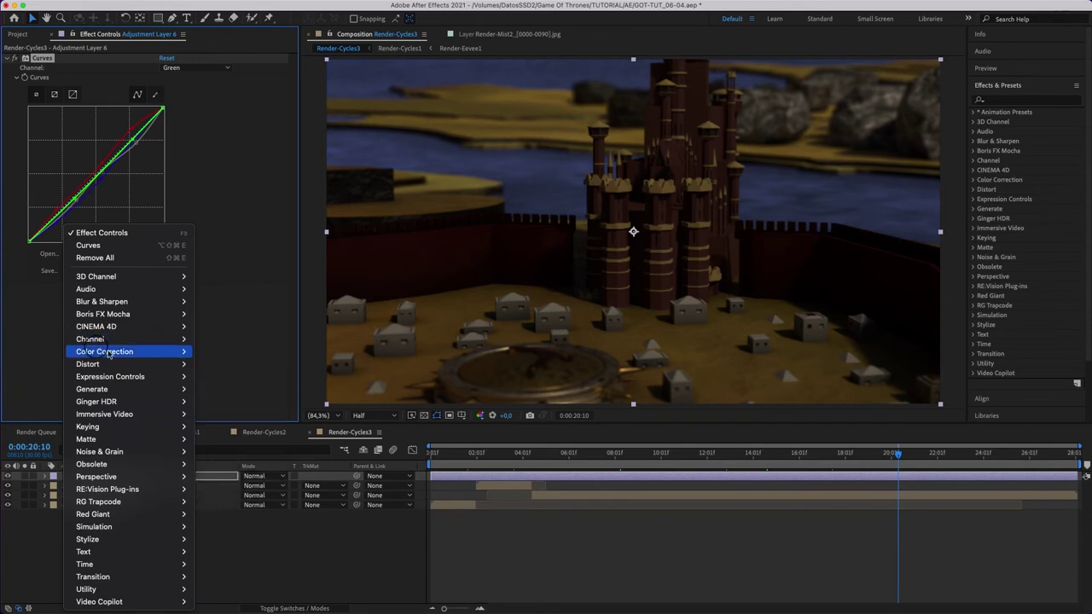
key("Escape")
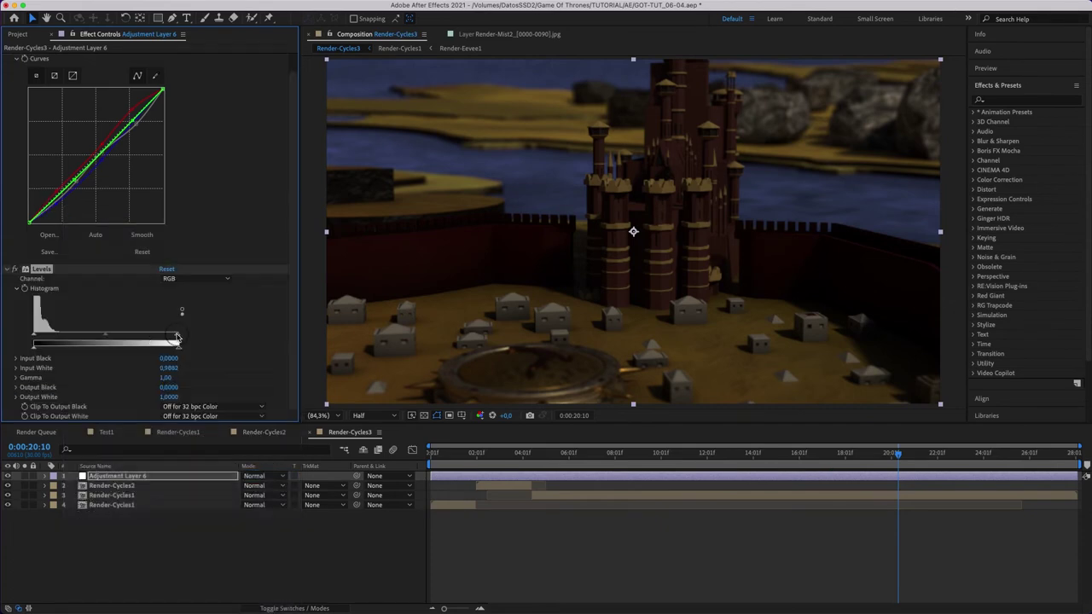
left_click_drag(177, 337, 118, 337)
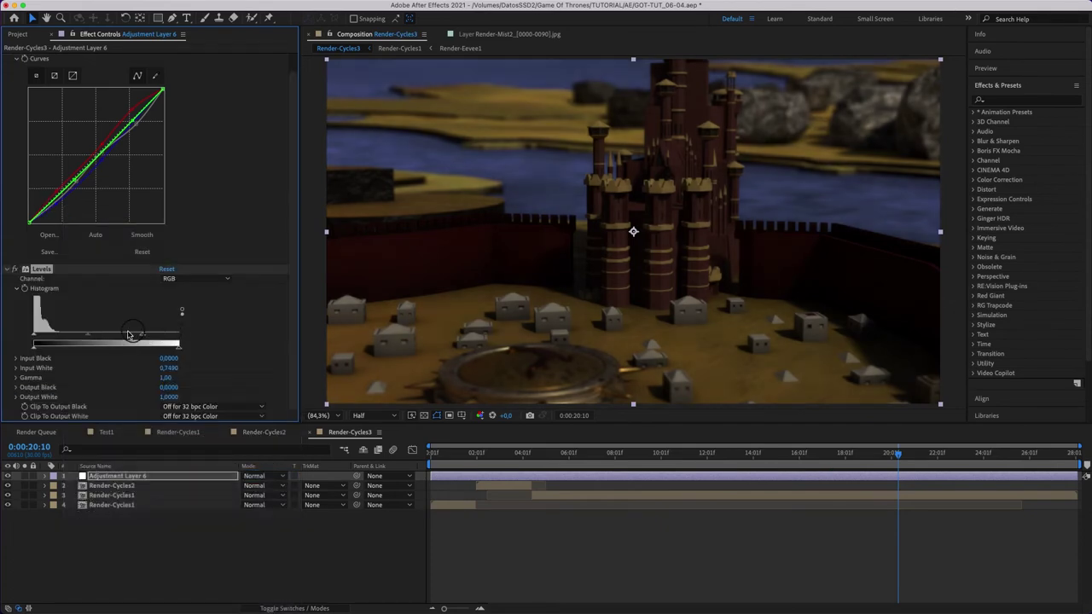
left_click(20, 270)
left_click(15, 270)
Check the brightening with Levels toggled at the sword frame (0:00:02:22) and the flare shot (0:00:06:12).
left_click(575, 452)
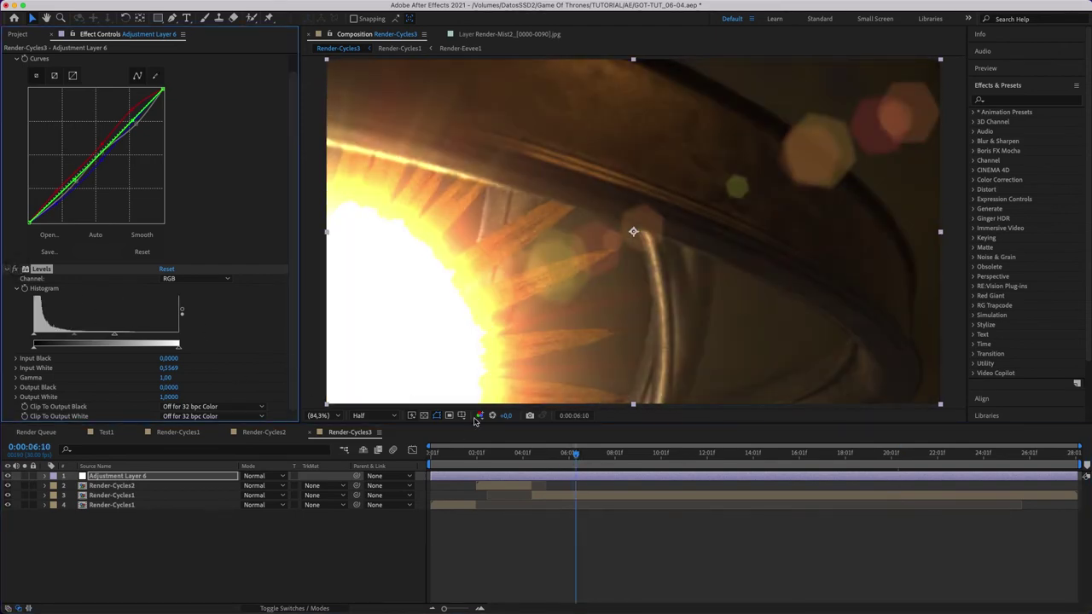
key("k")
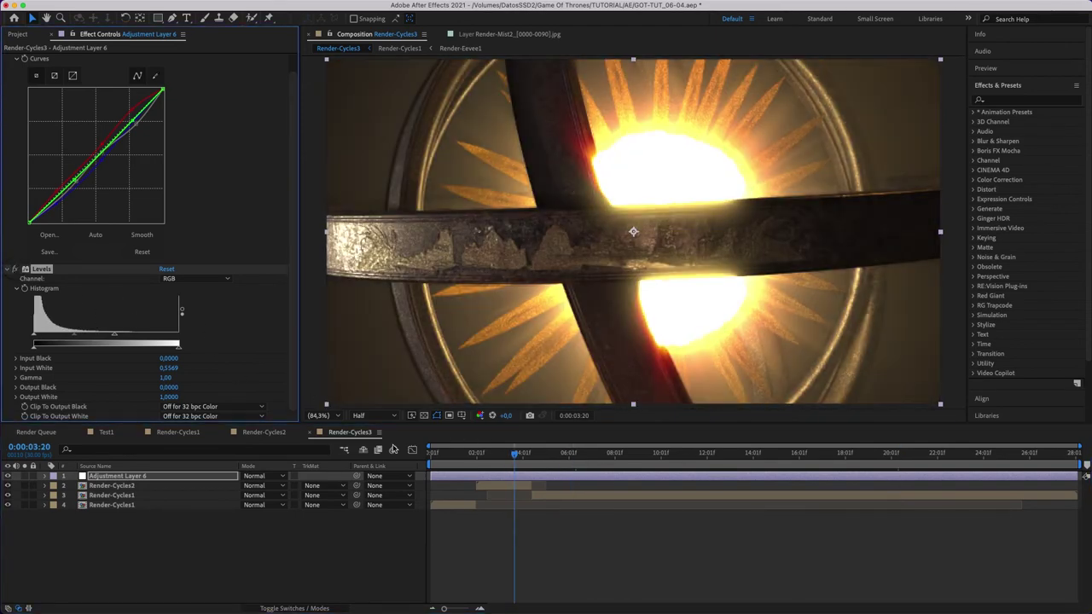
left_click(492, 453)
left_click(14, 269)
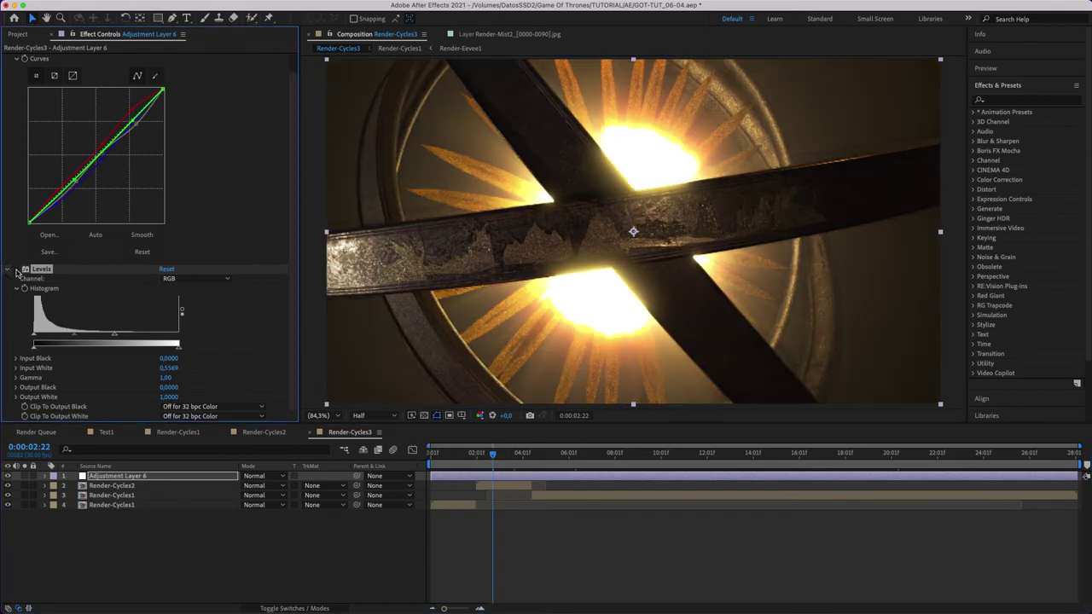
left_click(14, 269)
left_click(546, 453)
left_click_drag(550, 459, 576, 455)
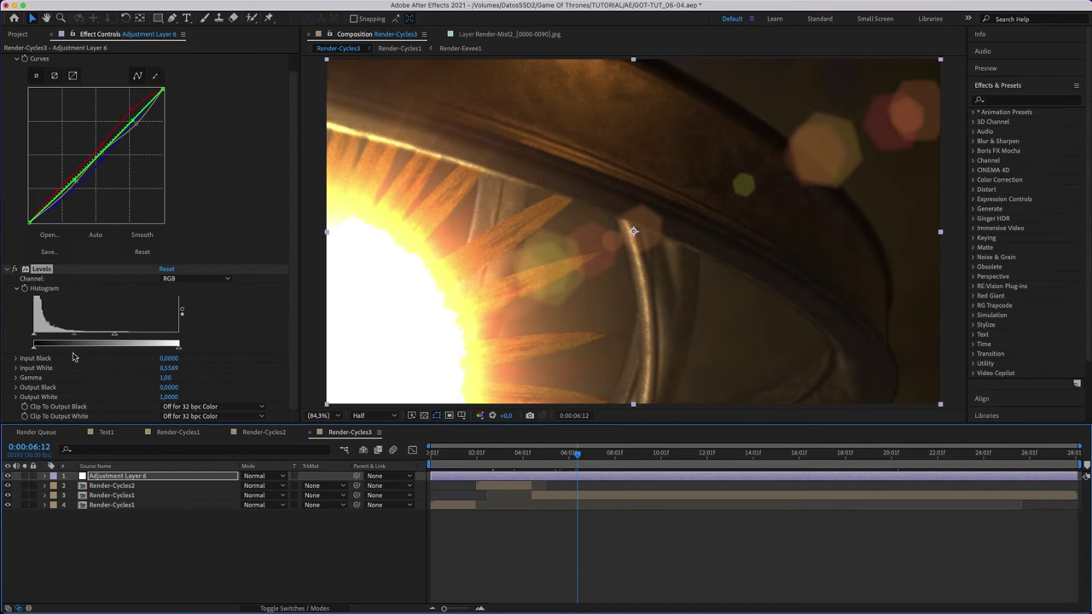
Reveal the animated Levels properties and add a Histogram keyframe at 0:00:10:28.
left_click(29, 292)
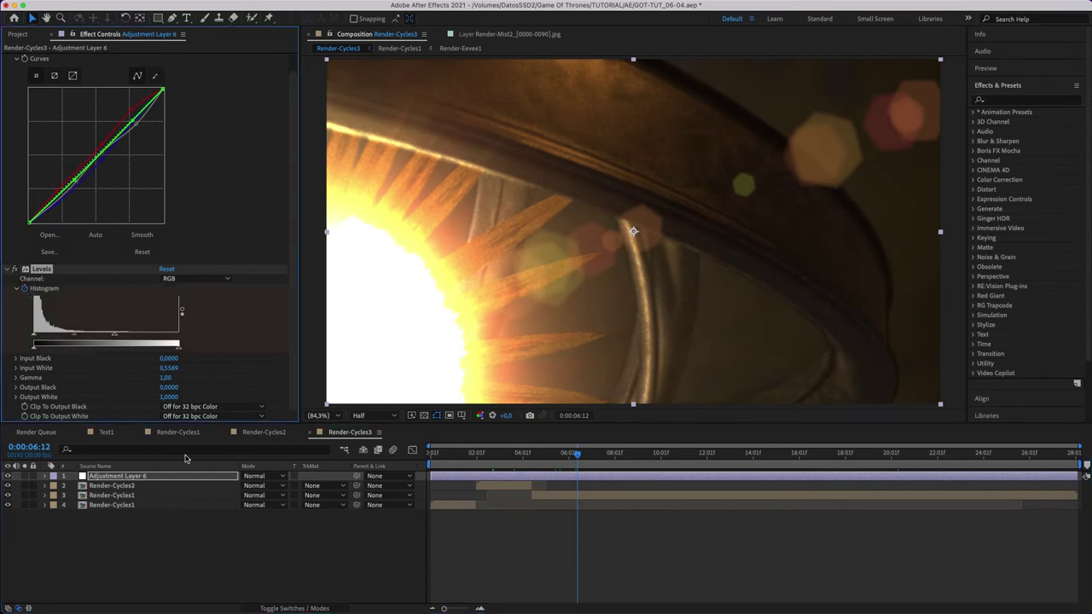
key("u")
left_click_drag(595, 460, 680, 455)
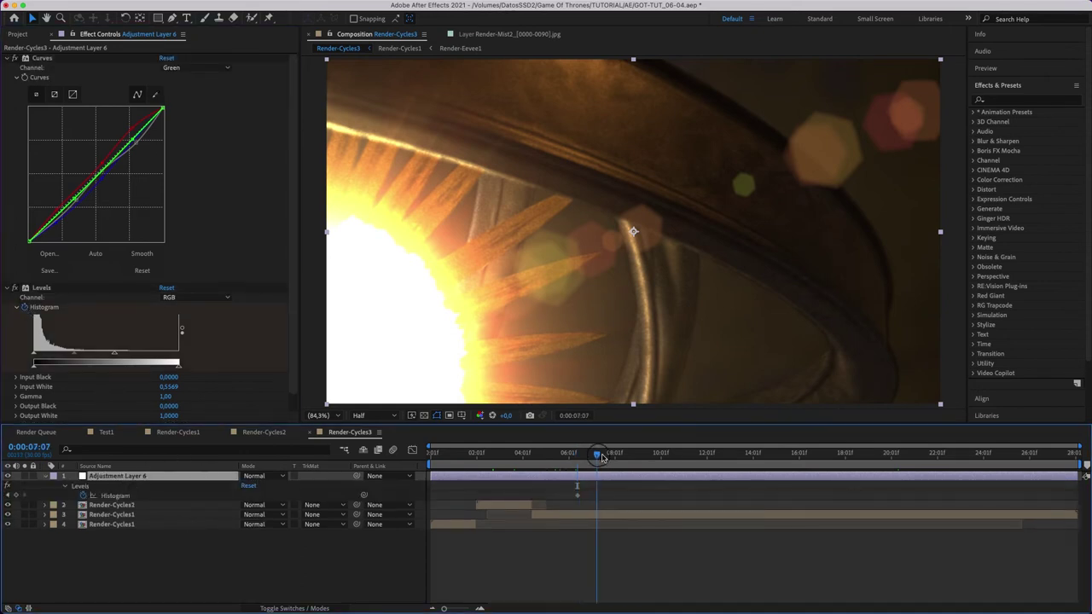
left_click(15, 495)
left_click(8, 496)
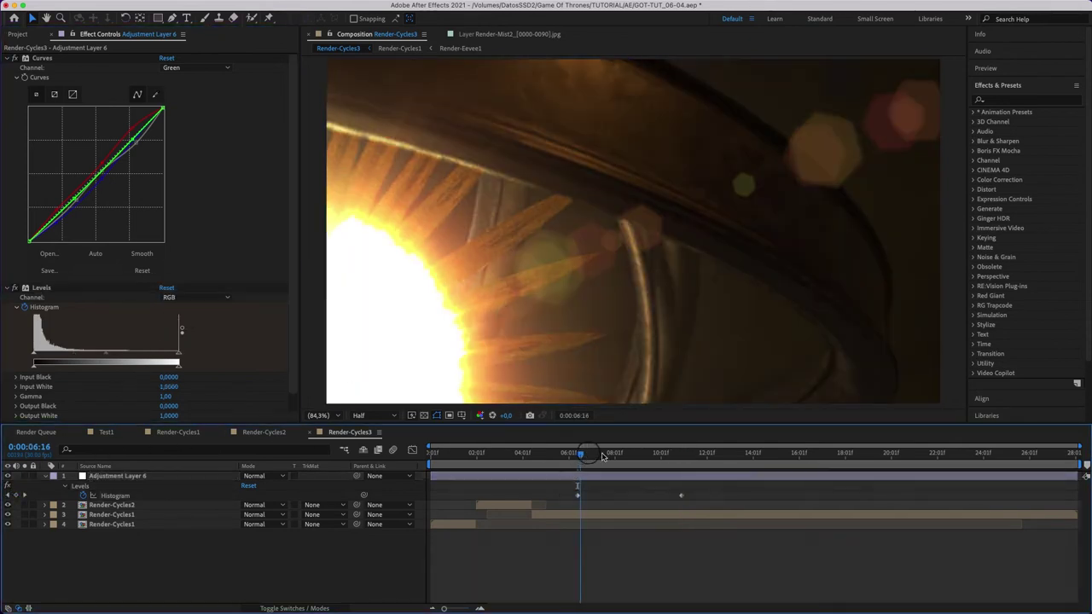
Shift both Histogram keyframes later, review the ramp to the castle shot, and collapse Levels and Curves.
left_click_drag(580, 455, 803, 456)
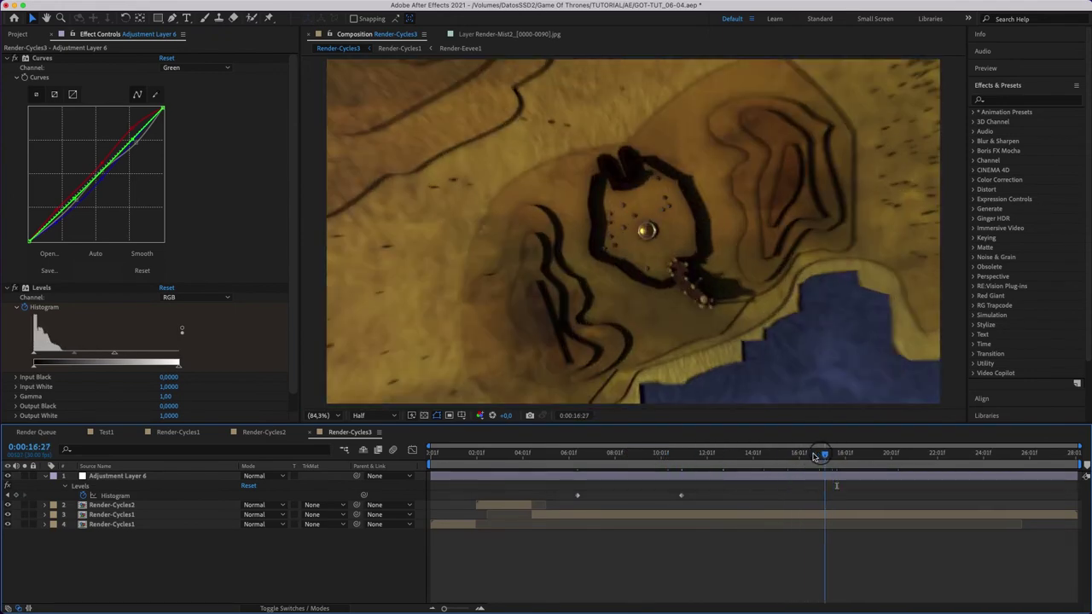
mouse_move(697, 492)
left_mouse_down()
mouse_move(576, 499)
mouse_move(779, 495)
left_mouse_up()
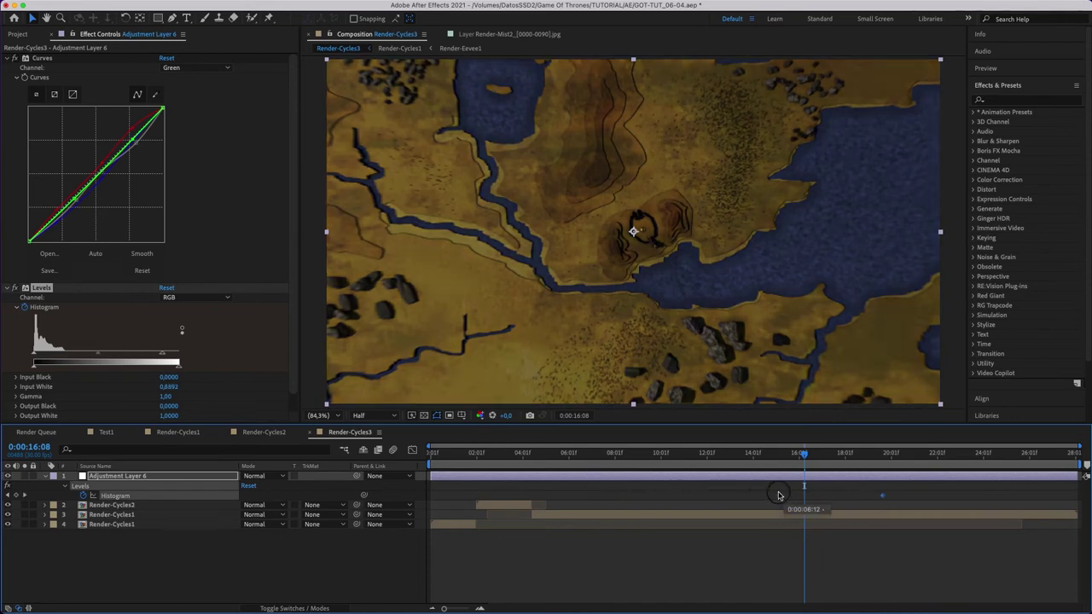
left_click(760, 455)
left_click_drag(772, 458, 882, 457)
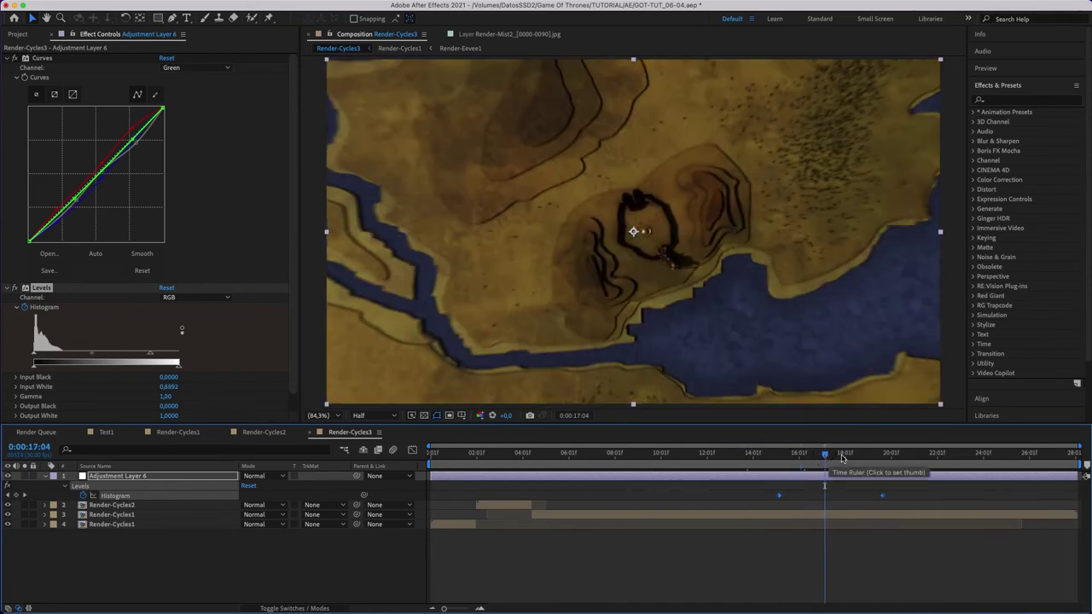
left_click(9, 288)
left_click(8, 58)
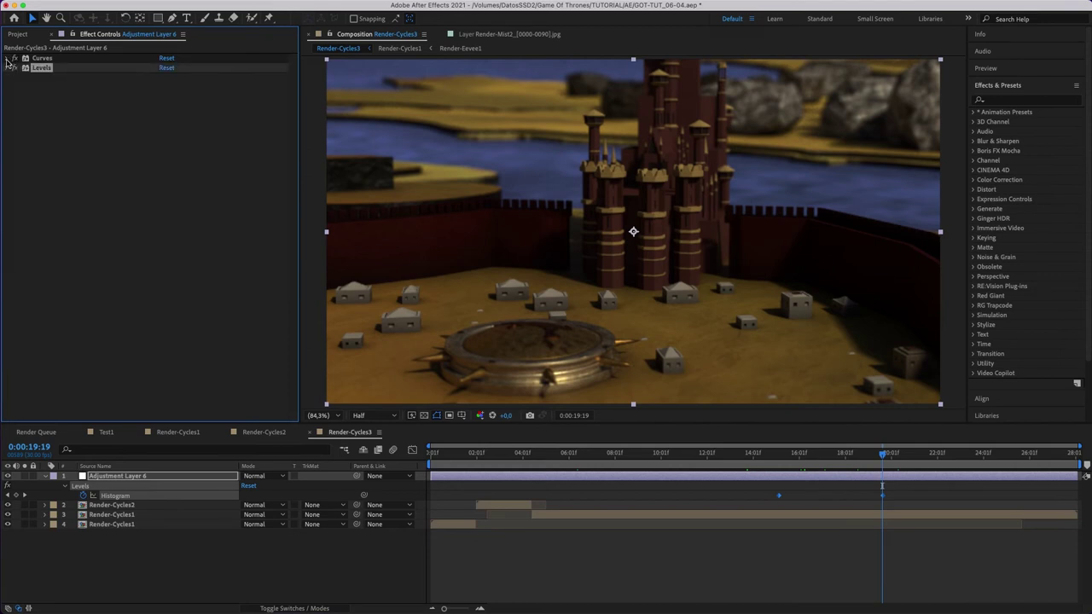
Apply Unsharp Mask to the adjustment layer and inspect the buildings at Full resolution, 400% zoom.
right_click(64, 134)
mouse_move(133, 209)
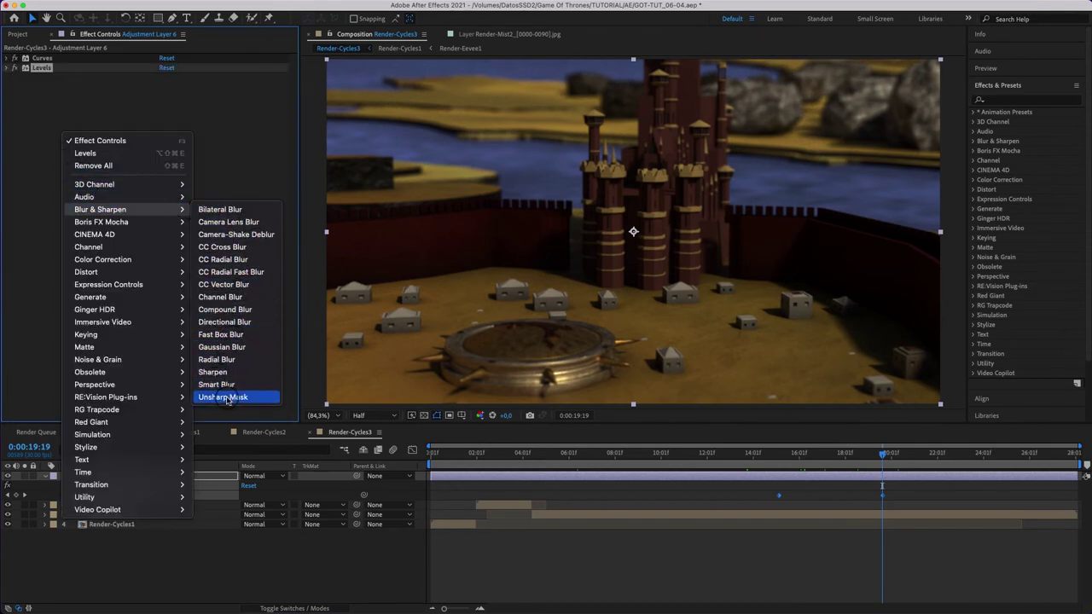
left_click(222, 397)
left_click(375, 416)
left_click(354, 425)
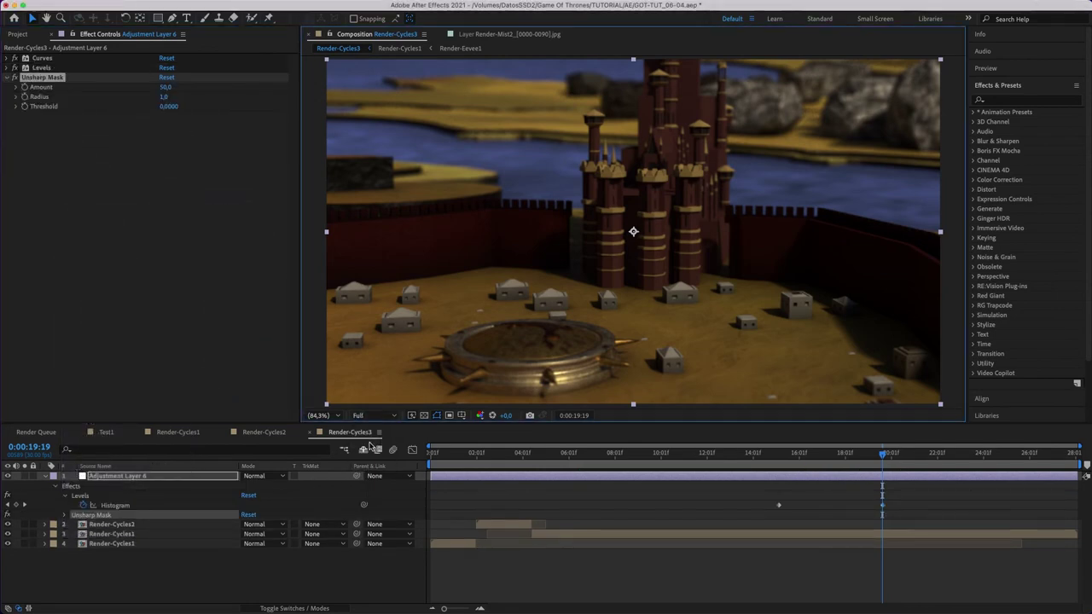
left_click(335, 415)
left_click(350, 356)
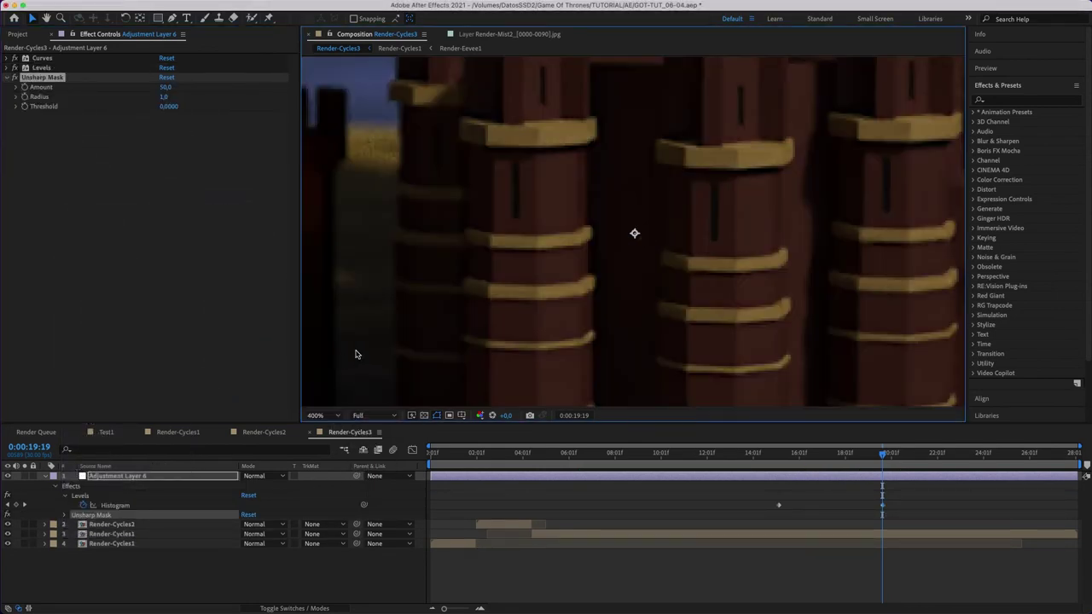
mouse_move(355, 356)
left_mouse_down()
mouse_move(583, 198)
mouse_move(427, 295)
left_mouse_up()
key("v")
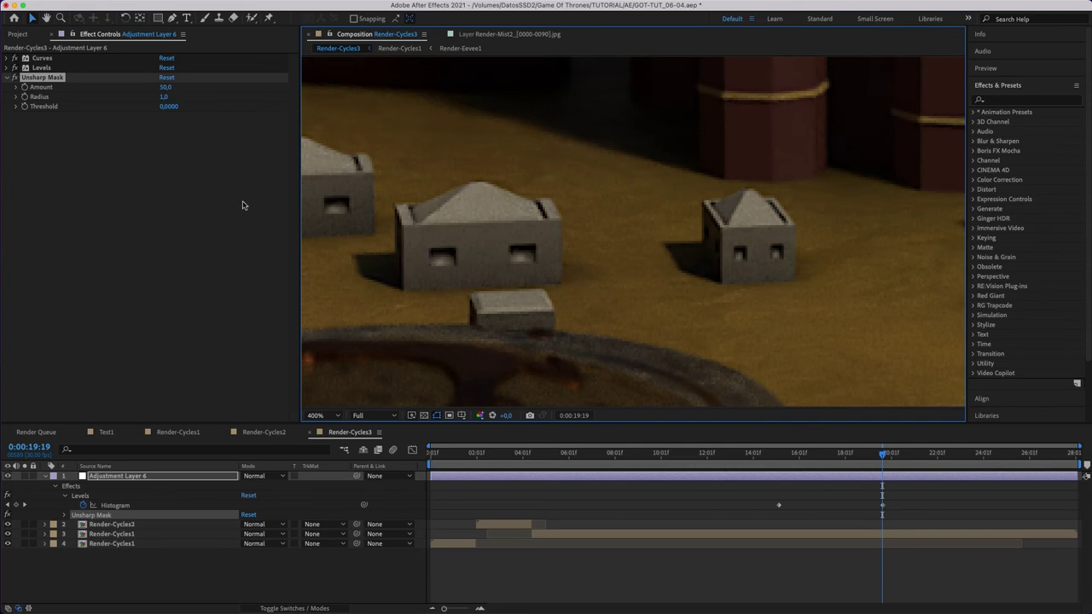
Set the Unsharp Mask Amount to 40 and Radius to 0,7.
left_click(15, 79)
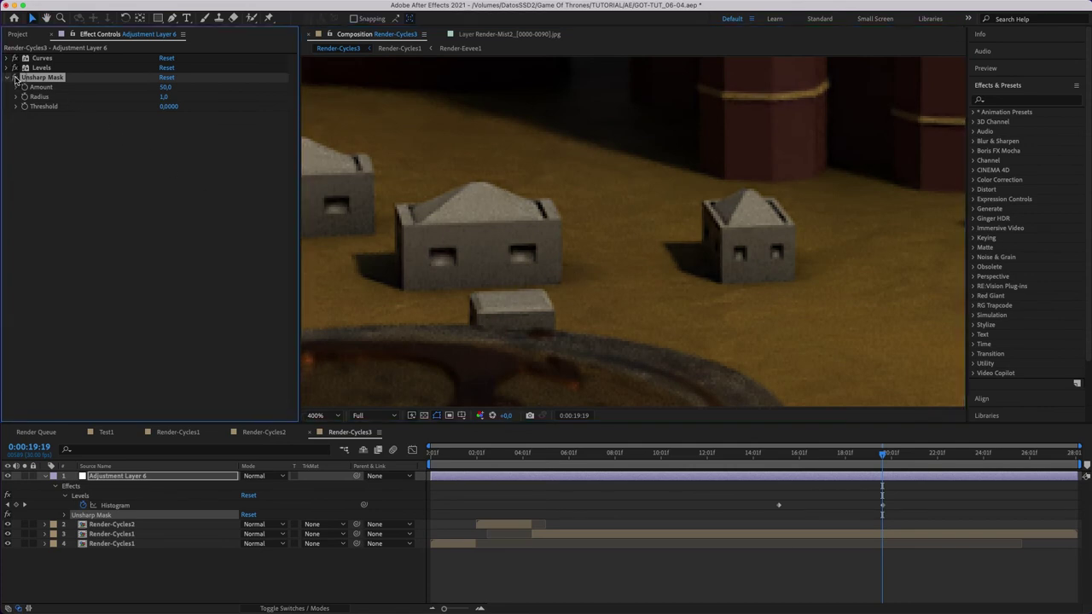
type("40")
key("Tab")
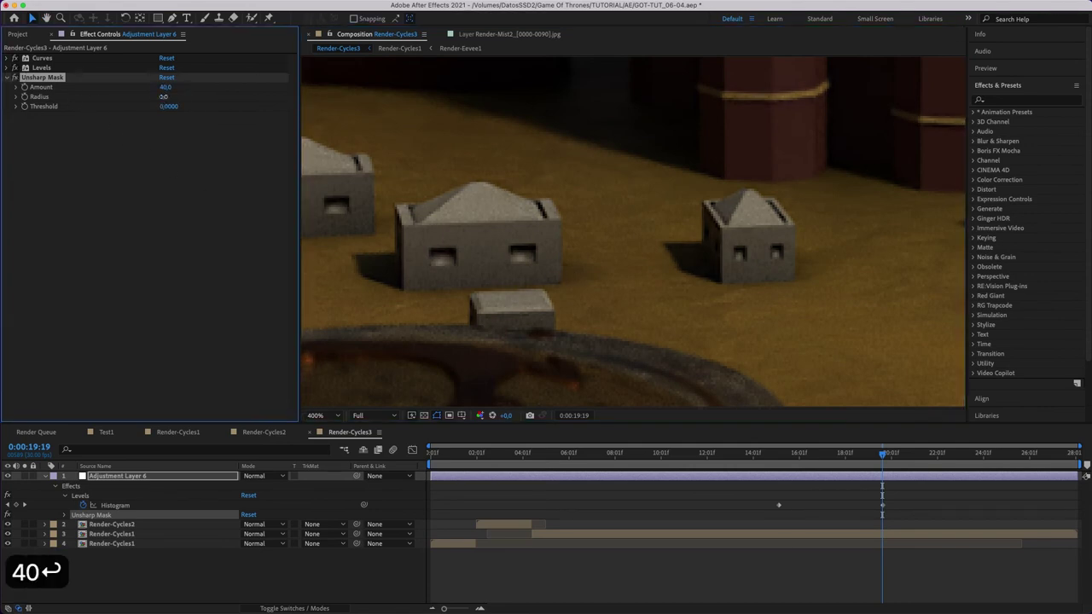
type(",7")
key("Return")
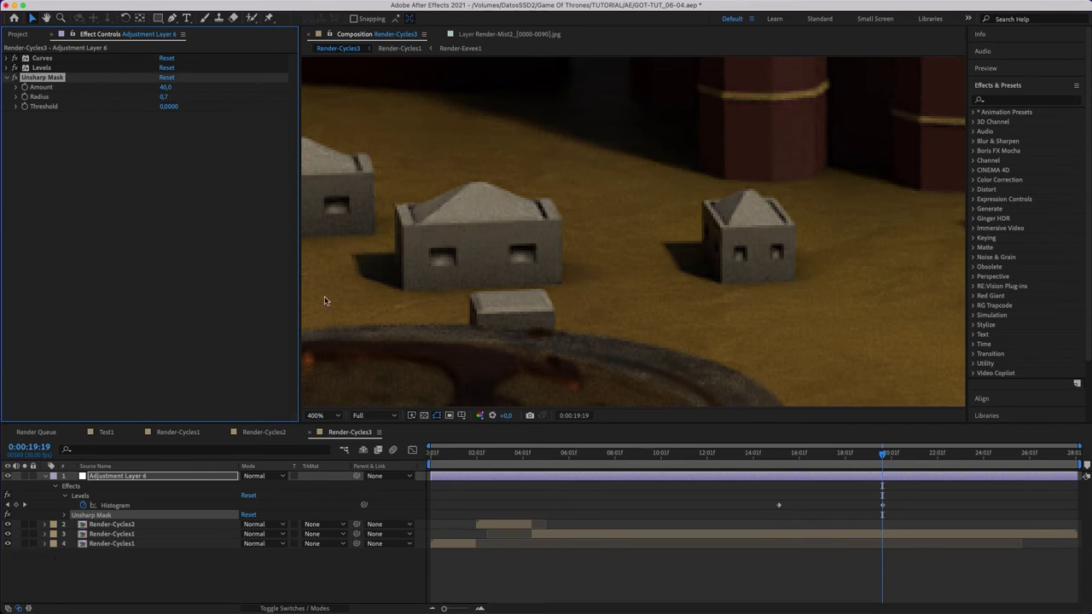
Fit the frame back into view and compare the sharpening toggled from about 3 seconds to 8:20.
left_click(509, 452)
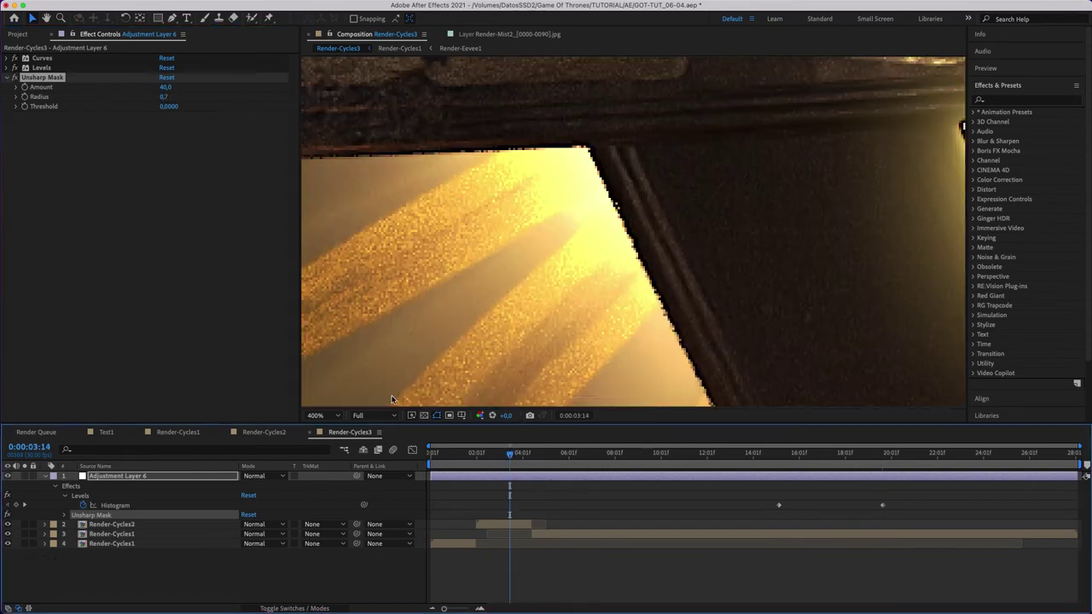
left_click(317, 416)
left_click(321, 219)
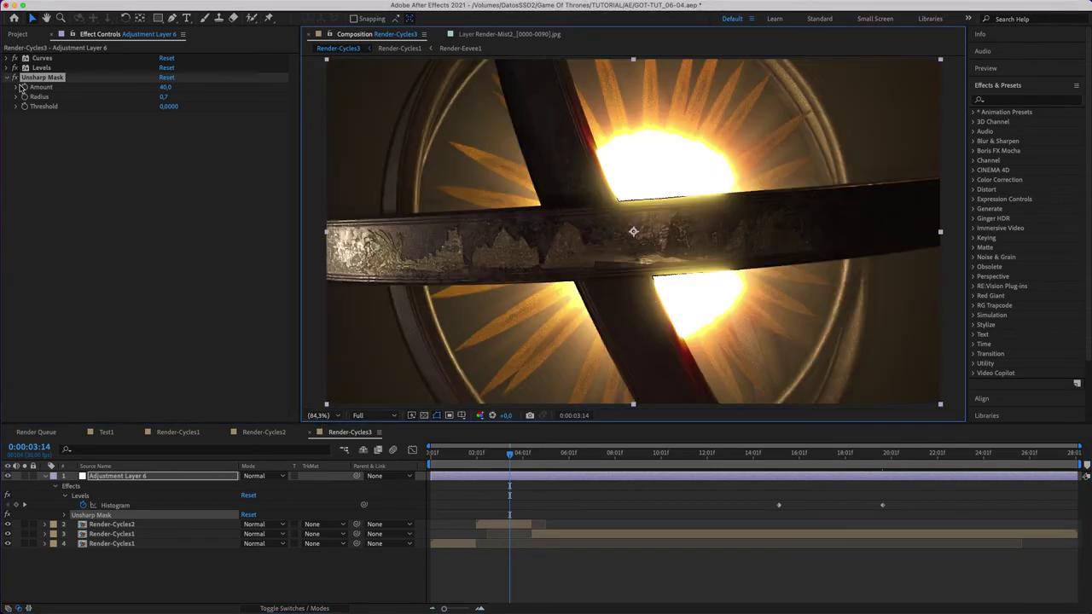
left_click(14, 78)
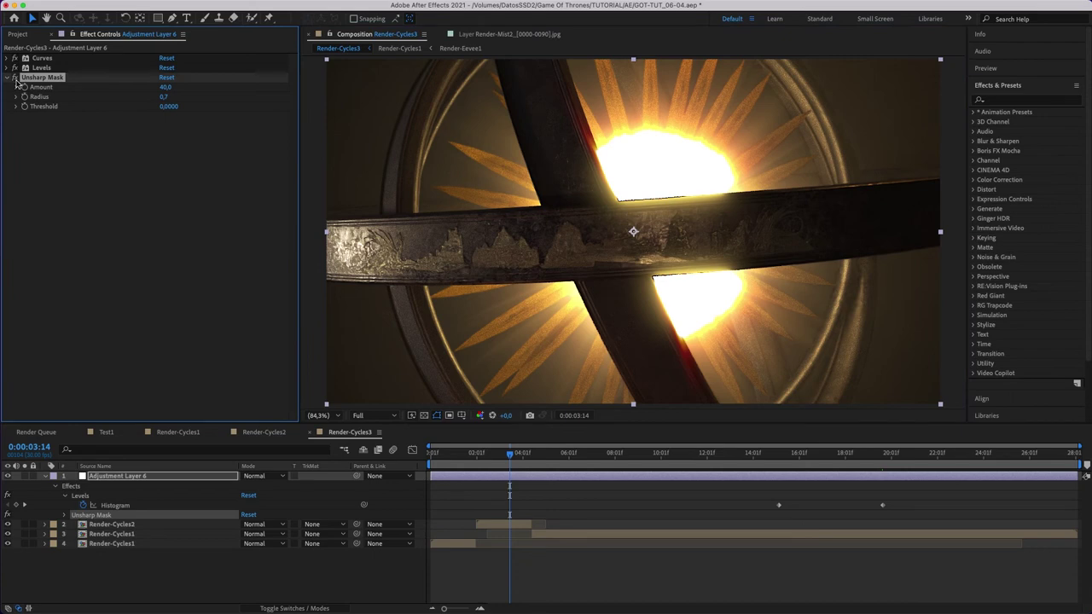
left_click_drag(510, 453, 566, 454)
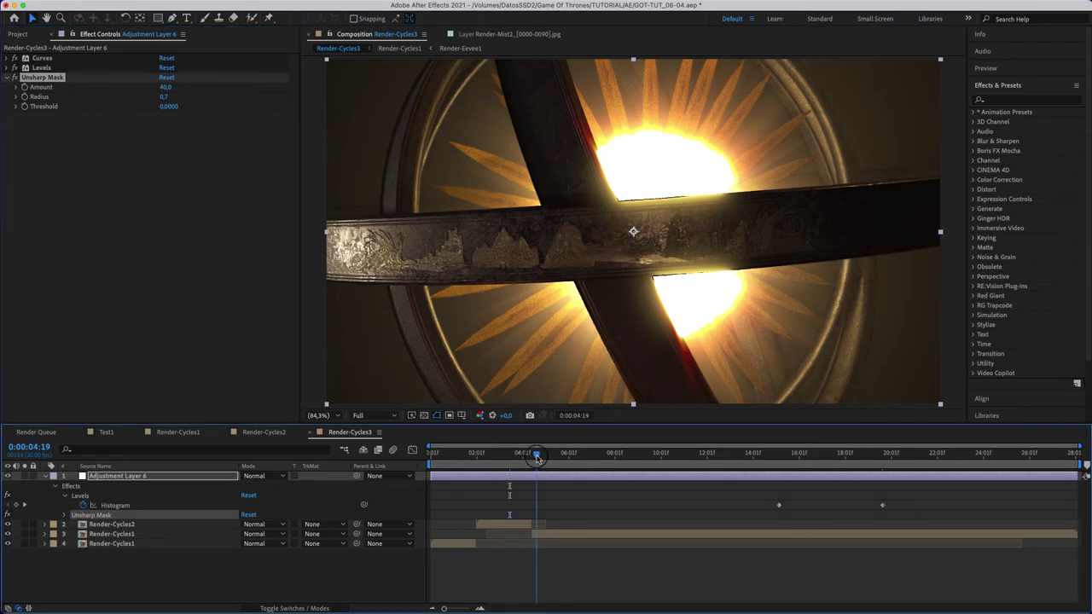
left_click(614, 453)
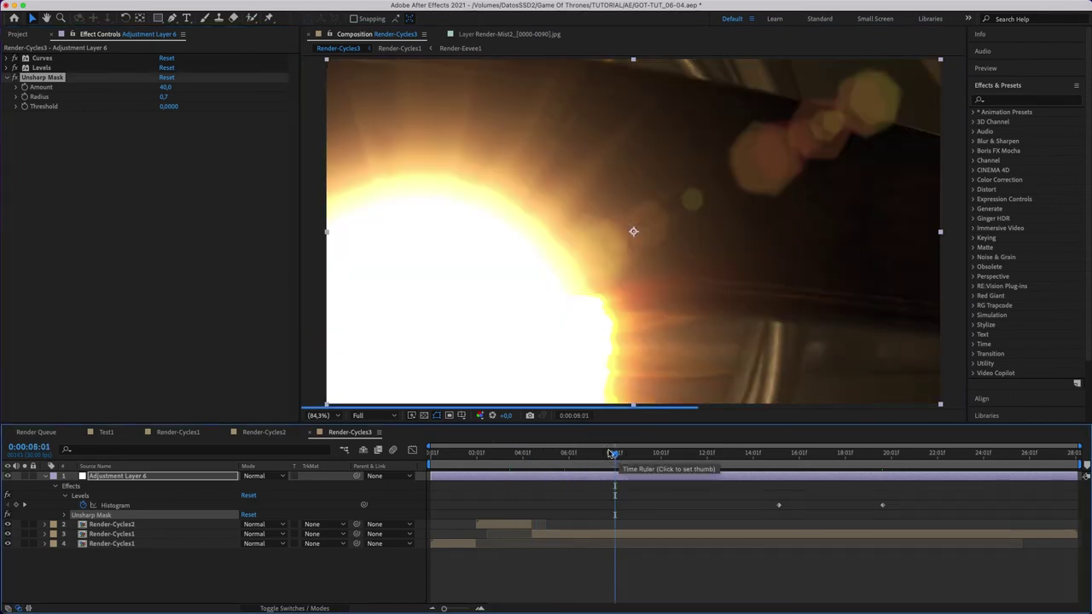
left_click(629, 453)
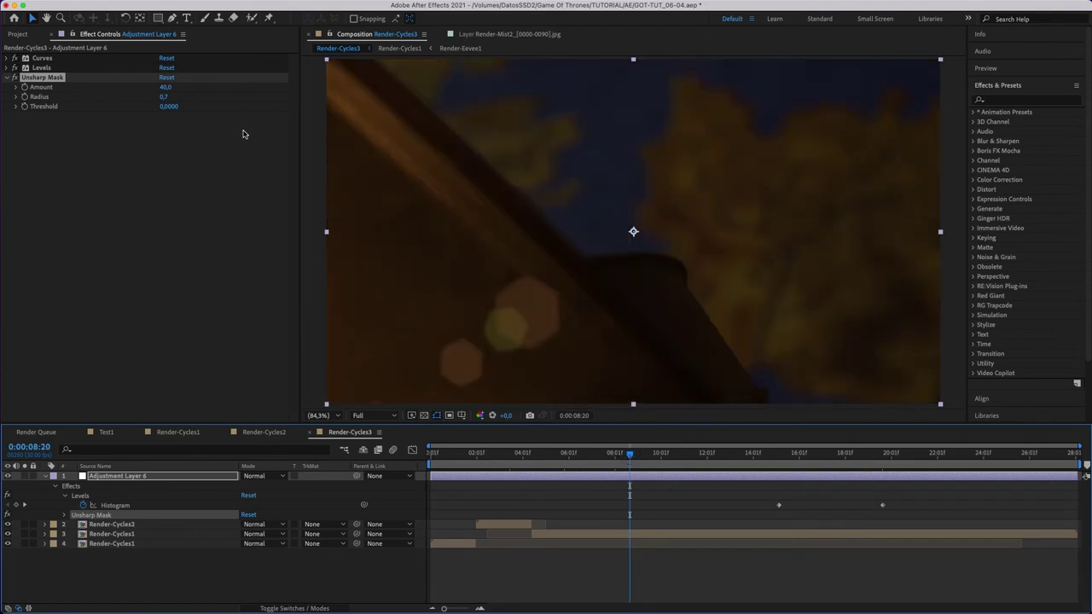
Keyframe Amount and Radius at 13:10, zero them there, shift the later keyframes, and preview the ramp.
left_click(737, 453)
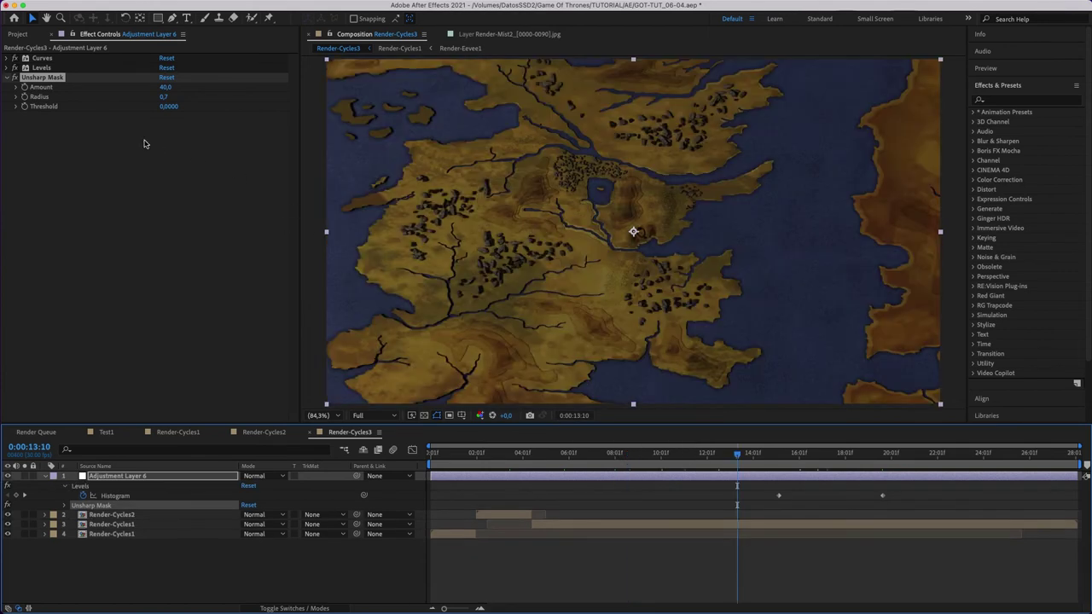
left_click(27, 88)
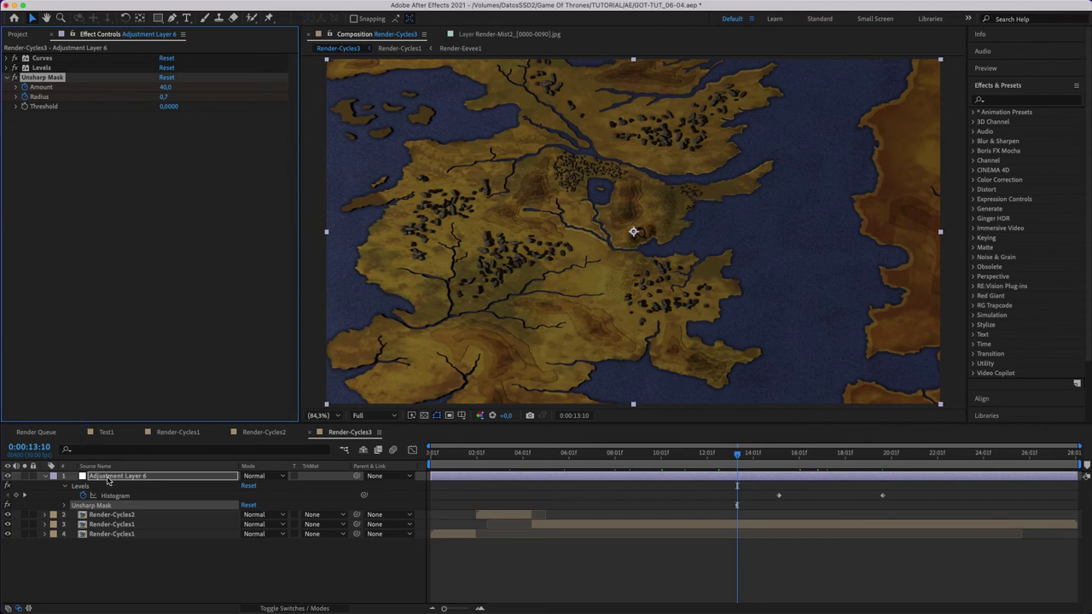
left_click(112, 480)
key("u")
key("u")
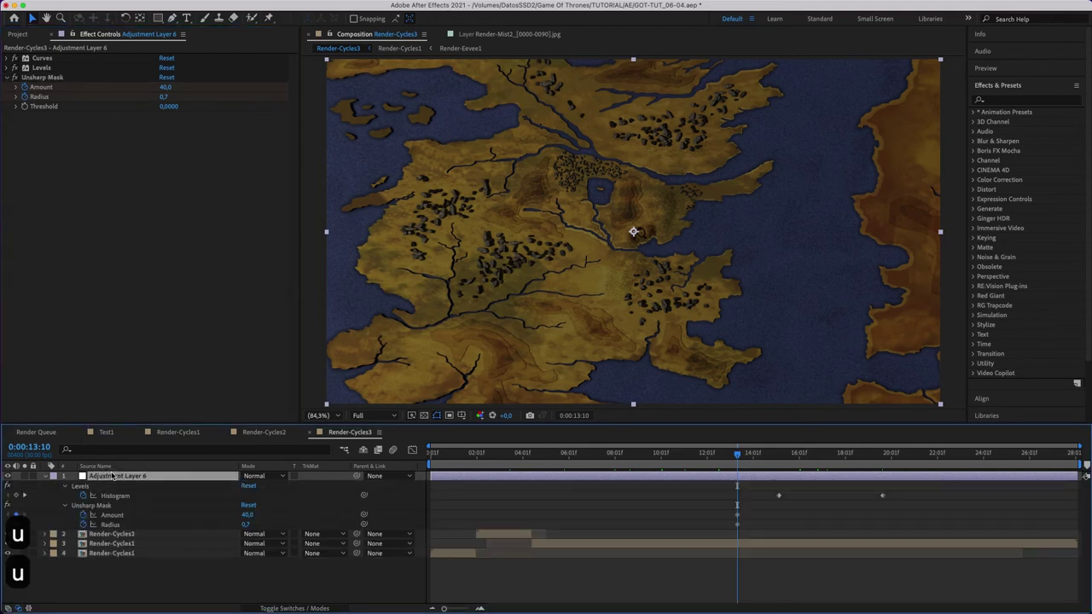
mouse_move(727, 510)
left_mouse_down()
mouse_move(749, 529)
mouse_move(847, 522)
left_mouse_up()
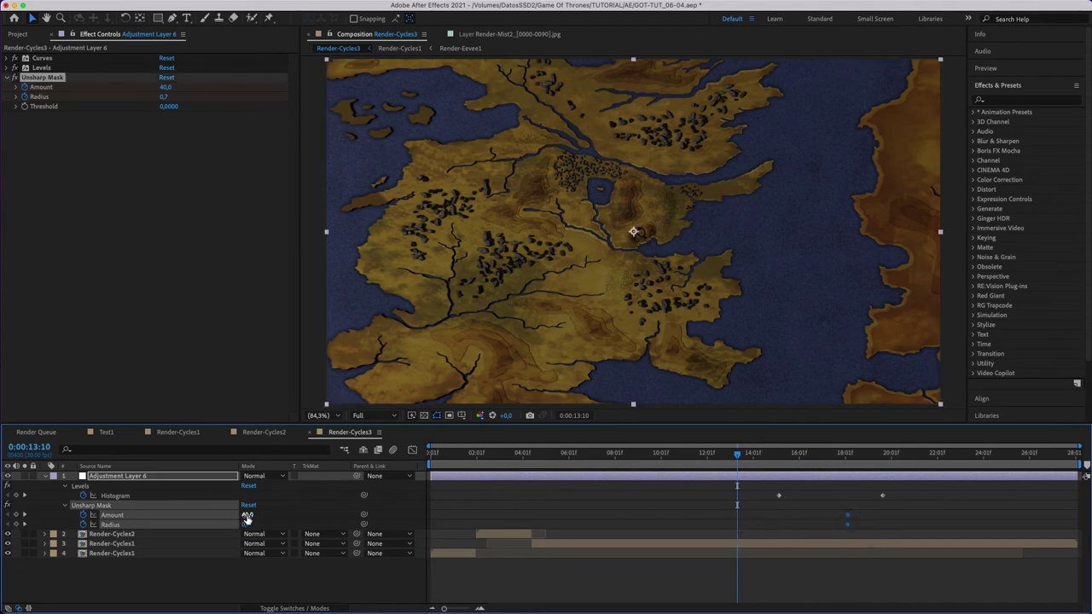
mouse_move(227, 515)
left_mouse_down()
mouse_move(213, 515)
mouse_move(243, 524)
left_mouse_up()
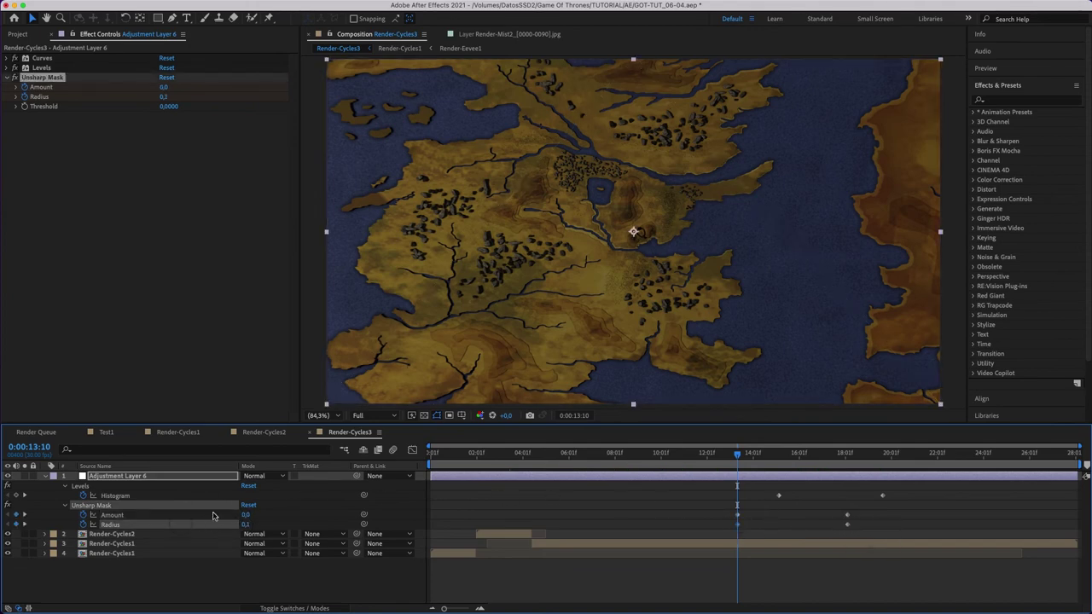
left_click_drag(739, 457, 840, 453)
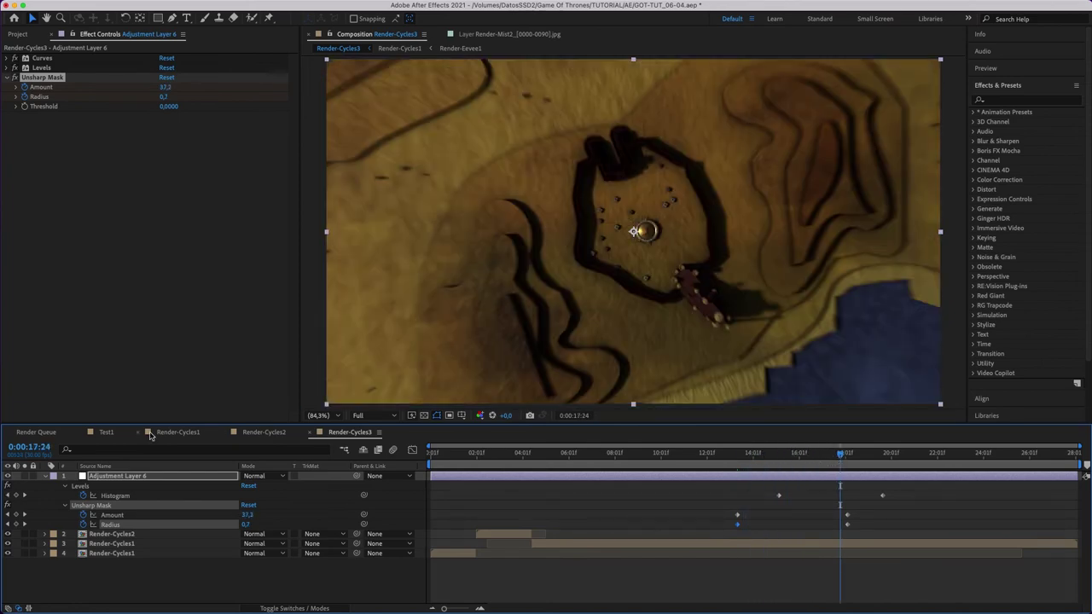
left_click(47, 479)
Add a new adjustment layer with a Curves effect bent down to darken the image.
right_click(111, 544)
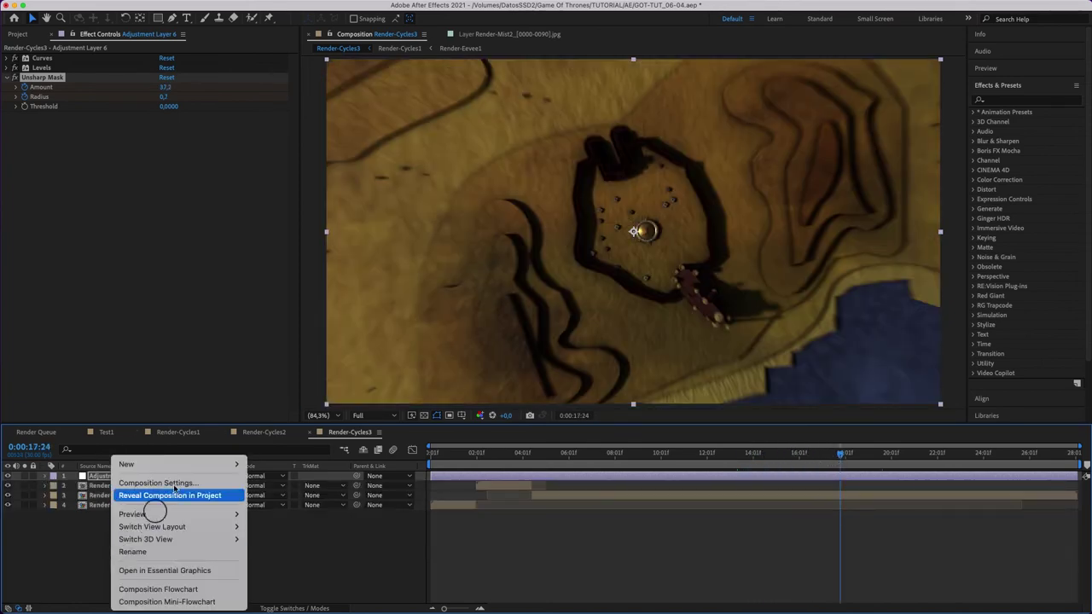
mouse_move(171, 464)
left_click(294, 558)
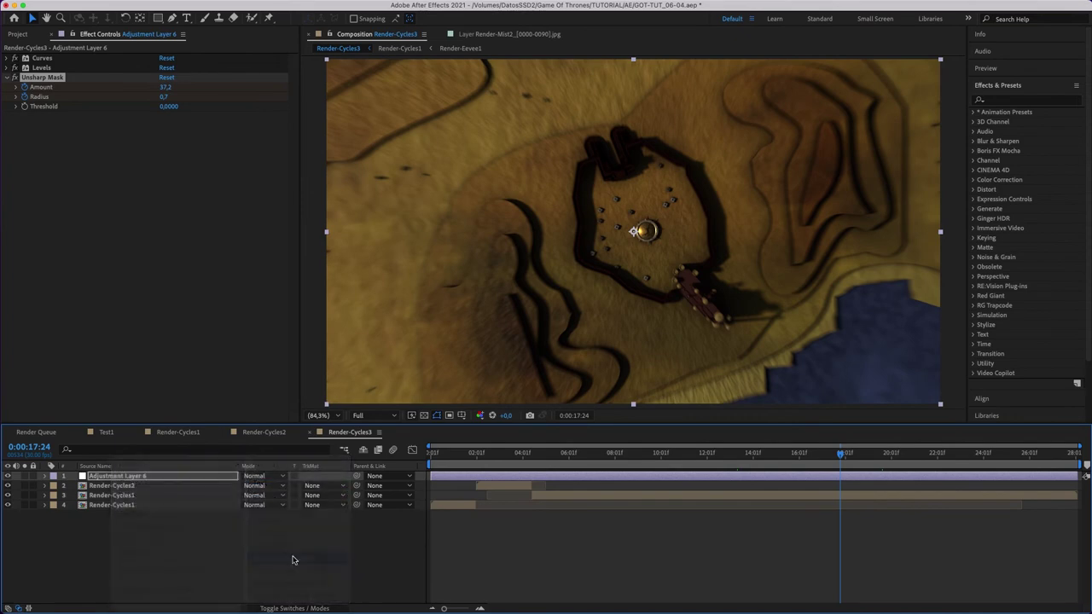
right_click(128, 196)
mouse_move(213, 322)
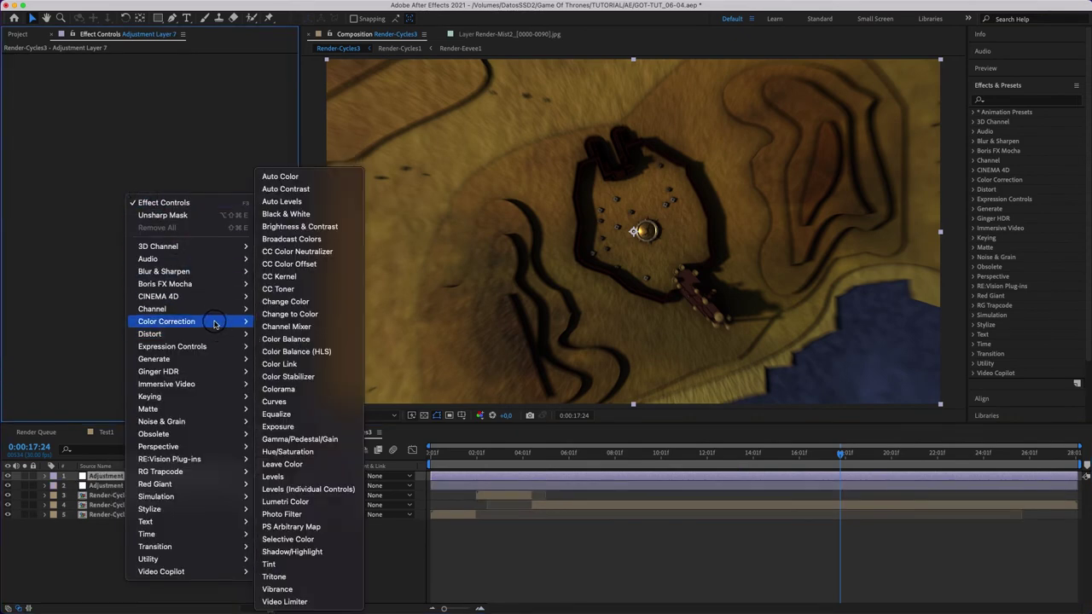
left_click(275, 401)
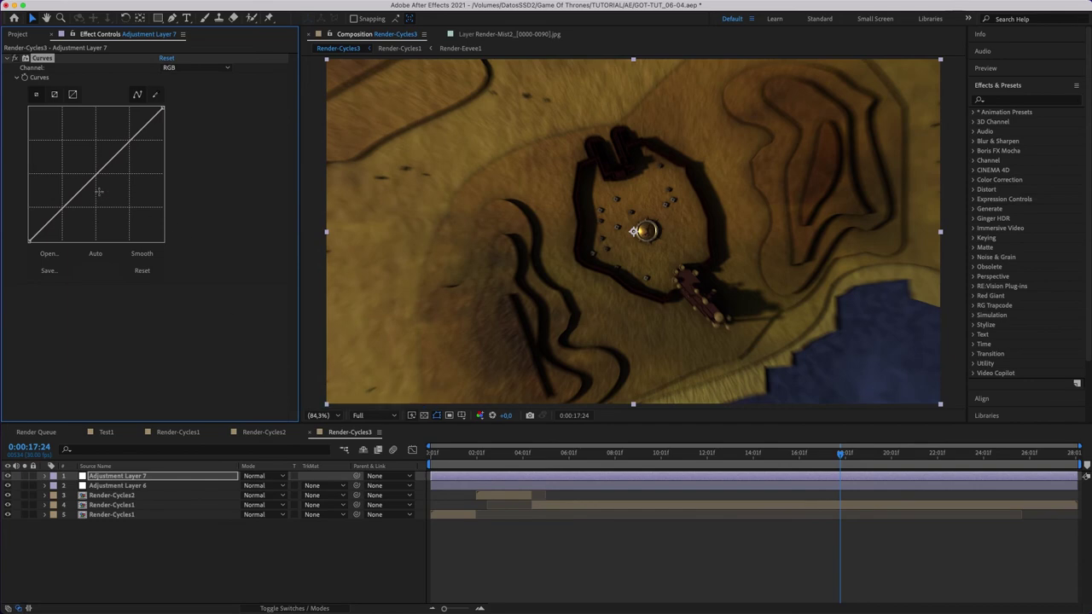
left_click_drag(95, 175, 113, 198)
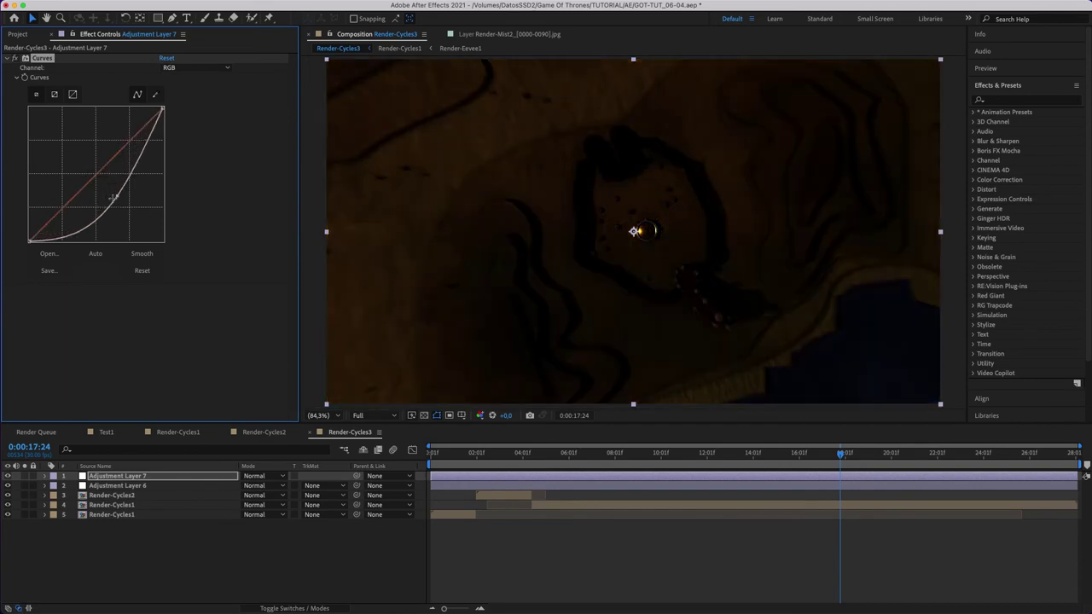
Set the new adjustment layer's blend mode to Darken.
left_click(266, 475)
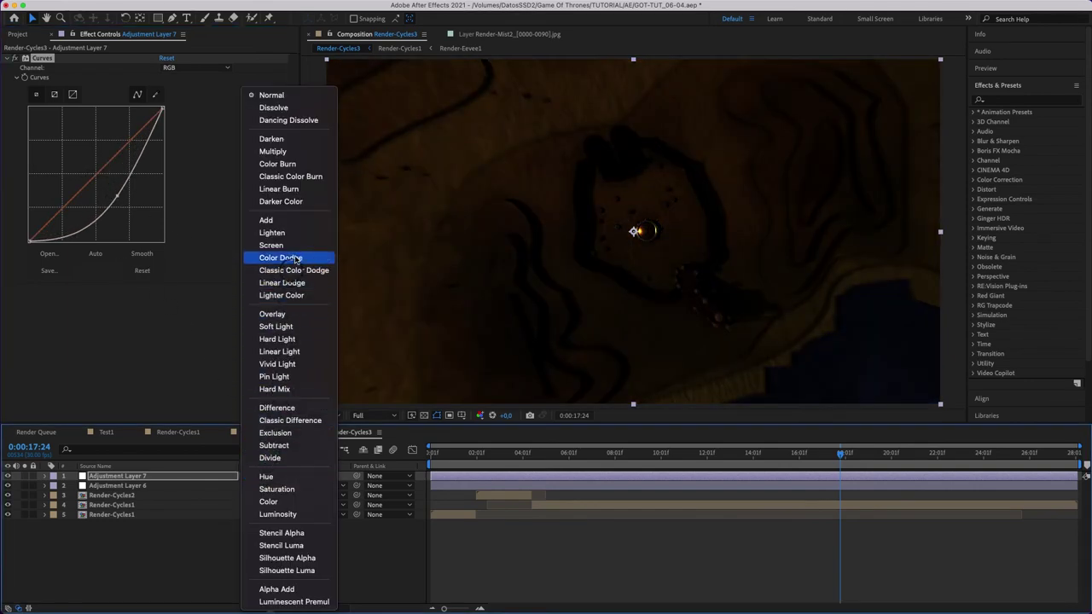
left_click(292, 223)
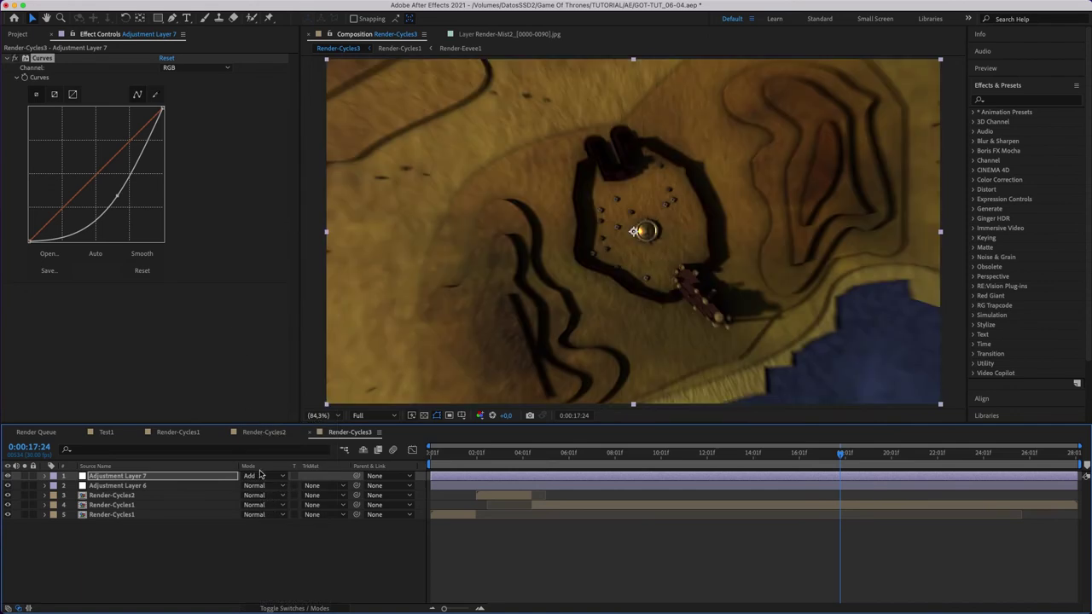
left_click(260, 475)
left_click(273, 141)
Add a full-frame elliptical Subtract mask to Adjustment Layer 7 with a 220-pixel feather as a vignette.
left_click_drag(157, 17, 188, 46)
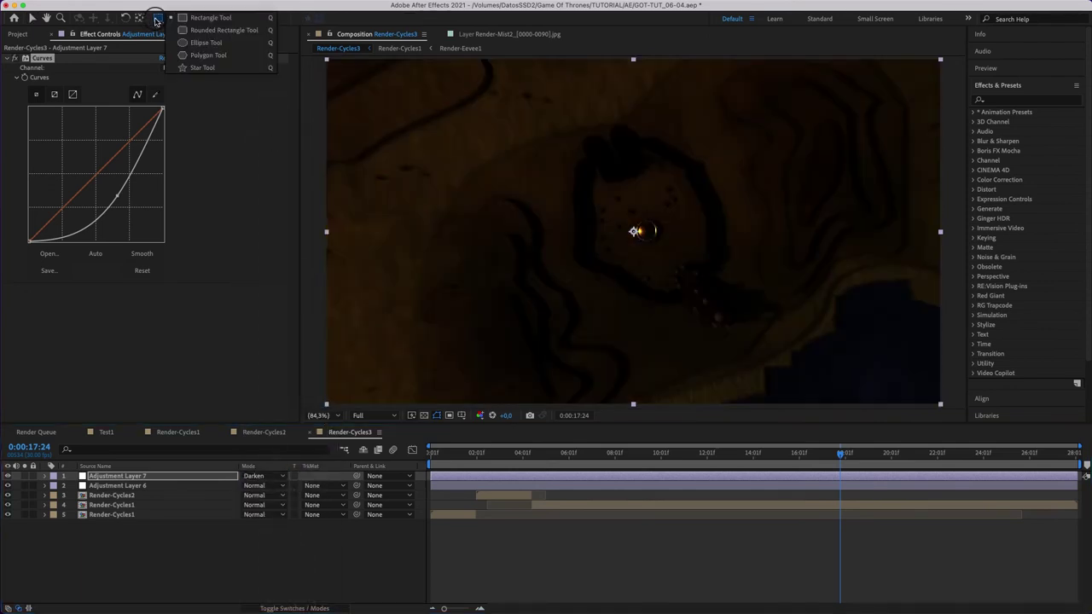
double_click(159, 18)
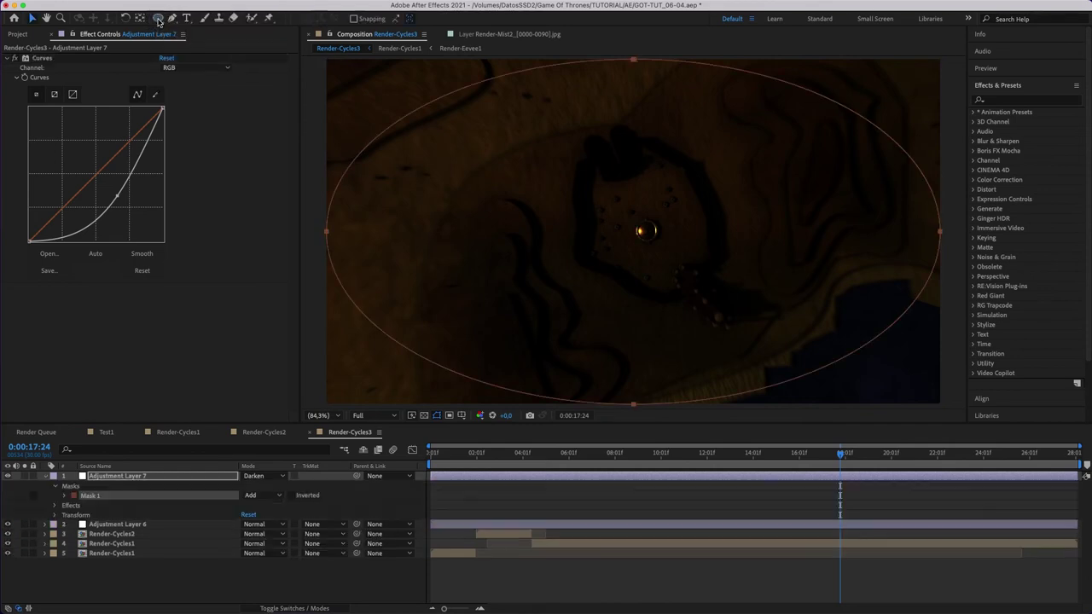
left_click(64, 496)
left_click(252, 495)
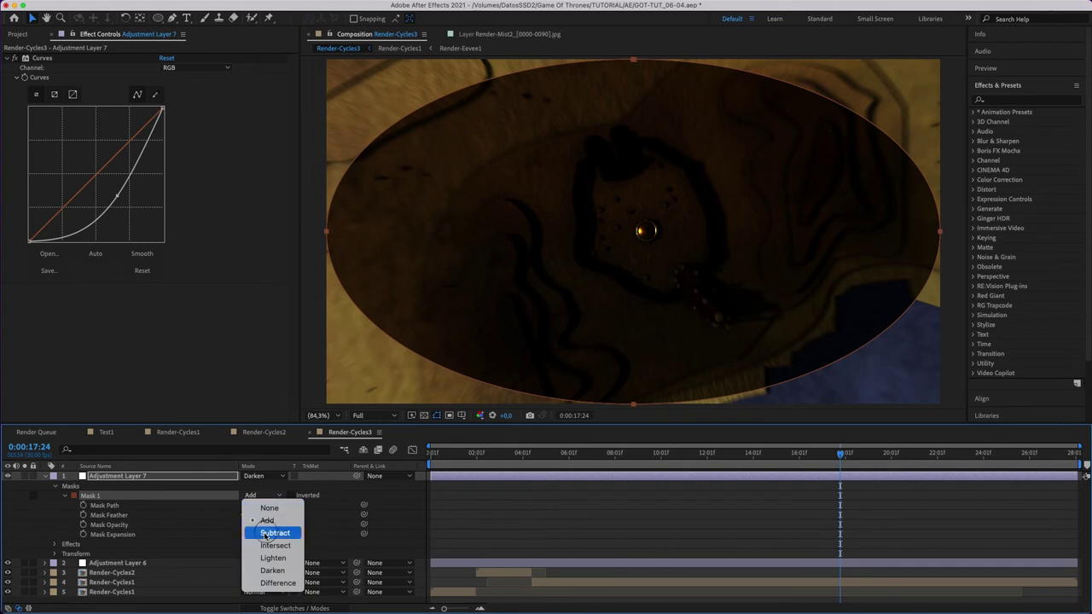
left_click(260, 532)
left_click_drag(263, 515, 367, 524)
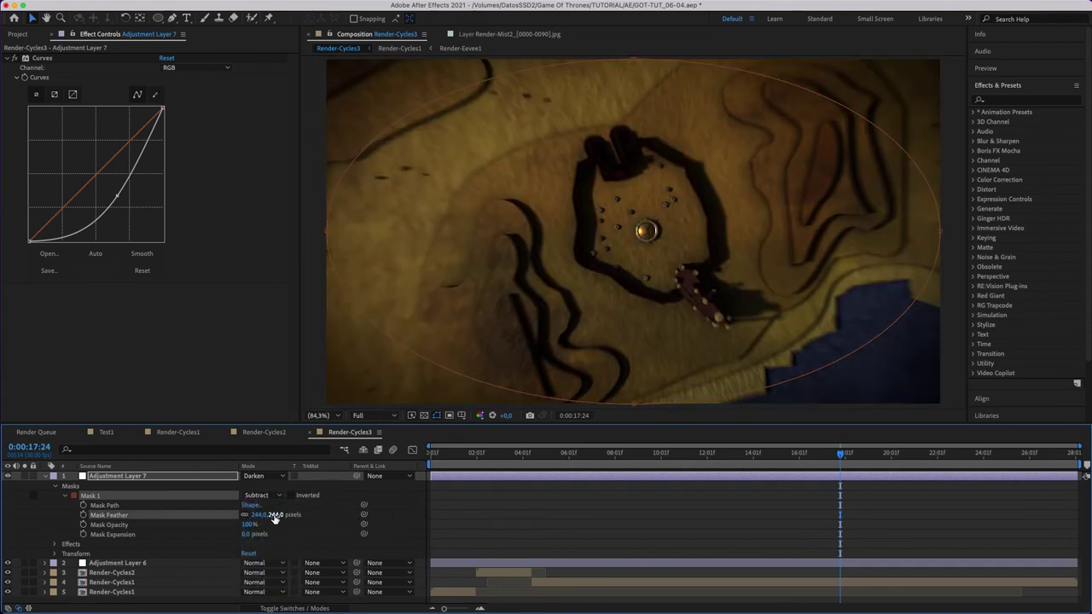
type("220")
key("Return")
left_click(30, 492)
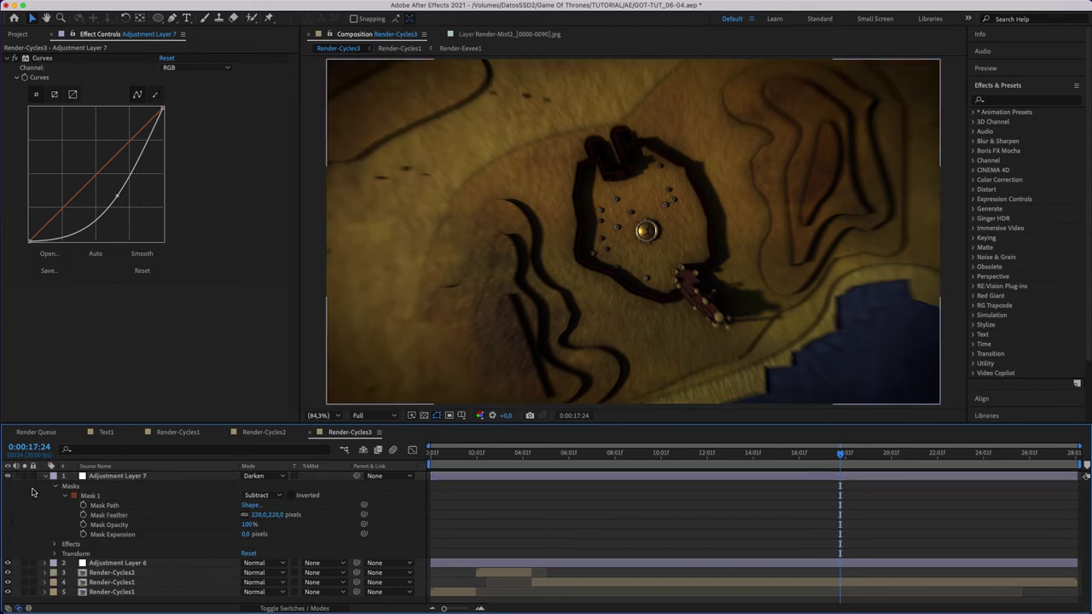
Check Adjustment Layer 7's opacity, collapse it, and create Adjustment Layer 8 on top.
left_click(55, 554)
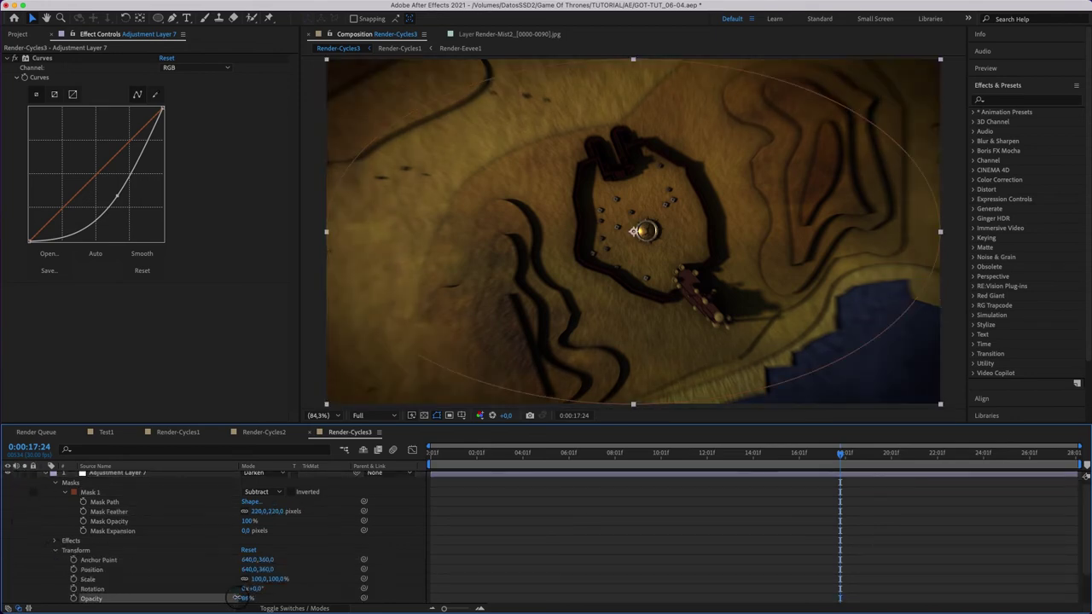
left_click(228, 599)
left_click(44, 474)
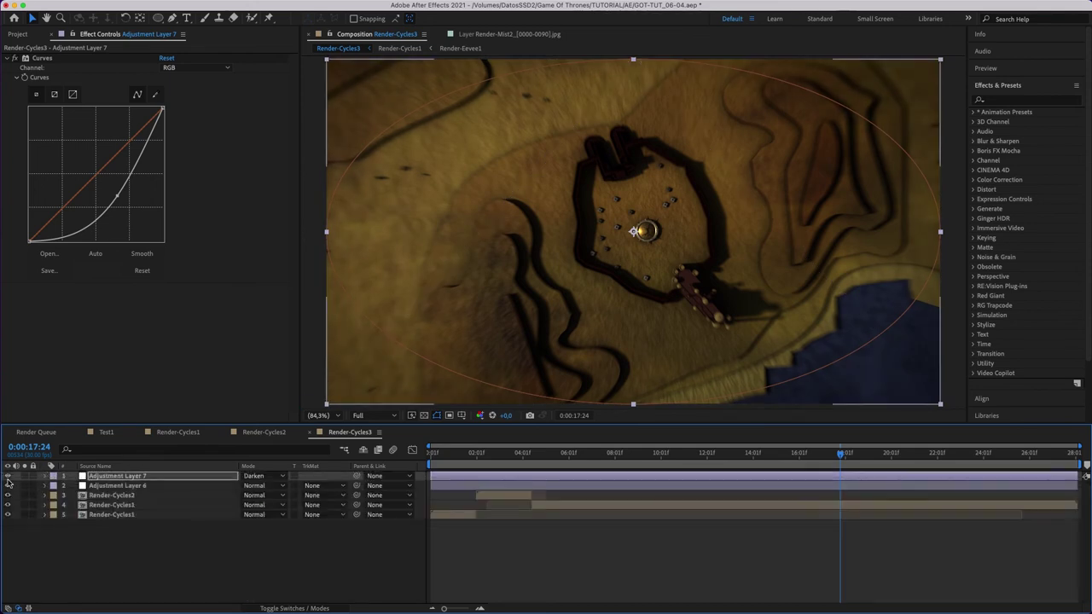
left_click(170, 560)
right_click(171, 560)
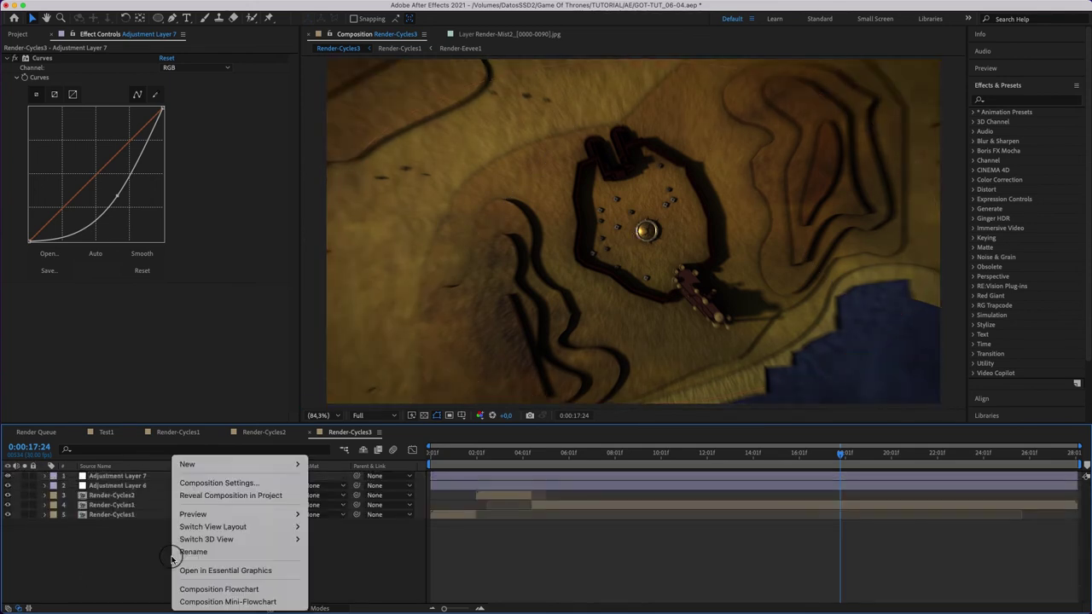
mouse_move(256, 464)
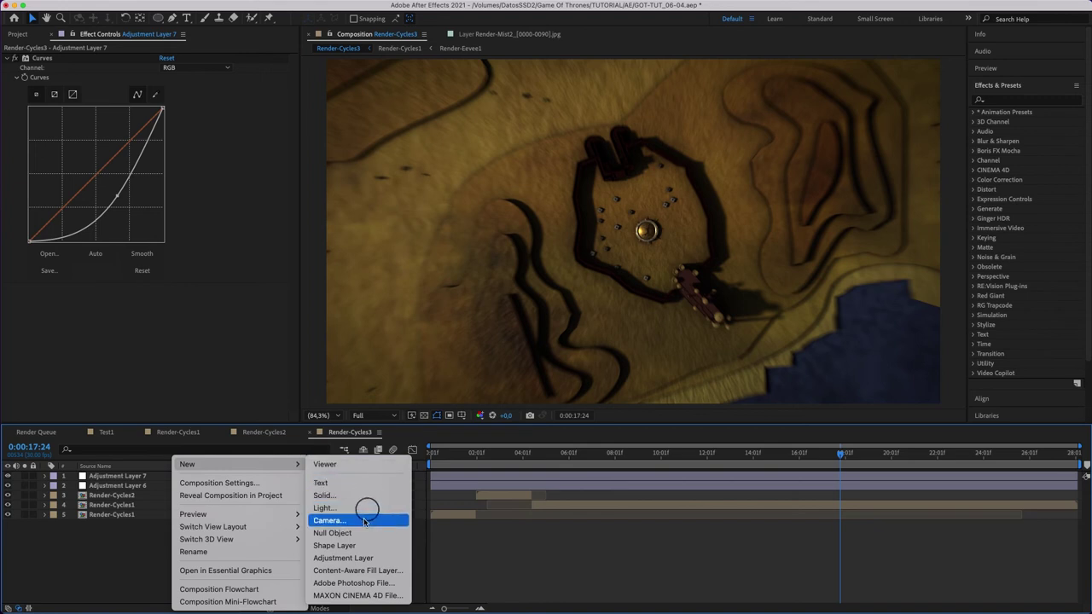
left_click(346, 558)
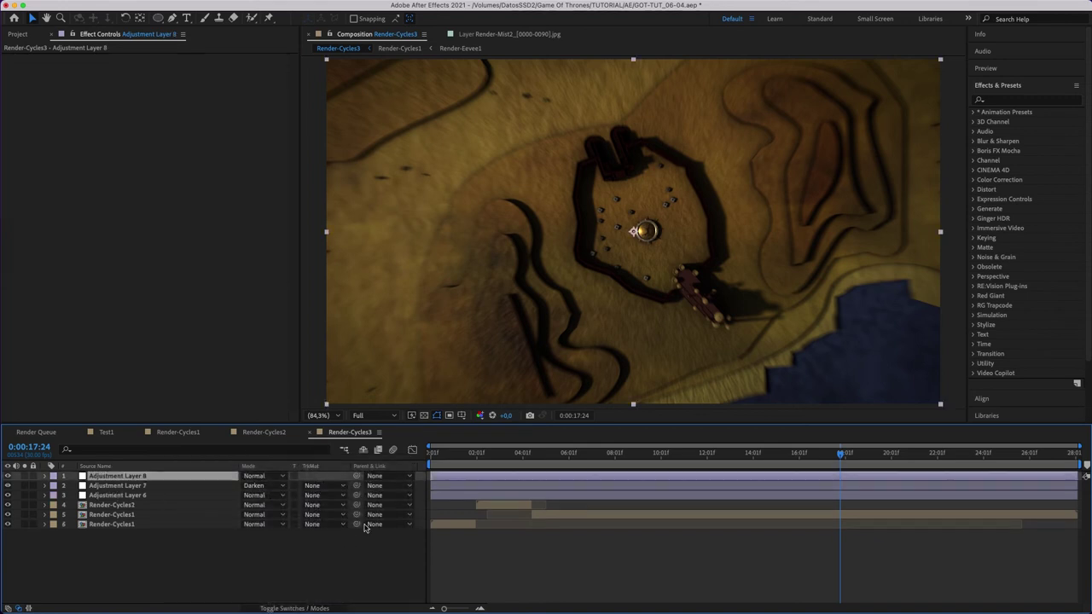
Expand Animation Presets > Video Copilot Presets > FILM MAGIC PRO > Cinema_Styles and select FMP_Enhance.
left_click(972, 112)
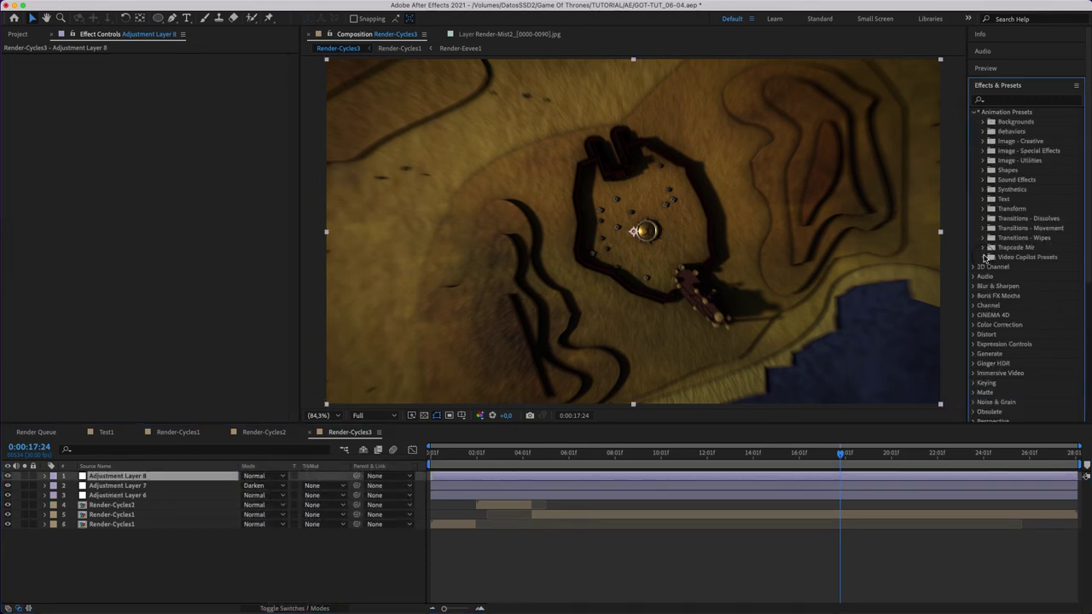
left_click(982, 257)
left_click(993, 266)
left_click(1002, 277)
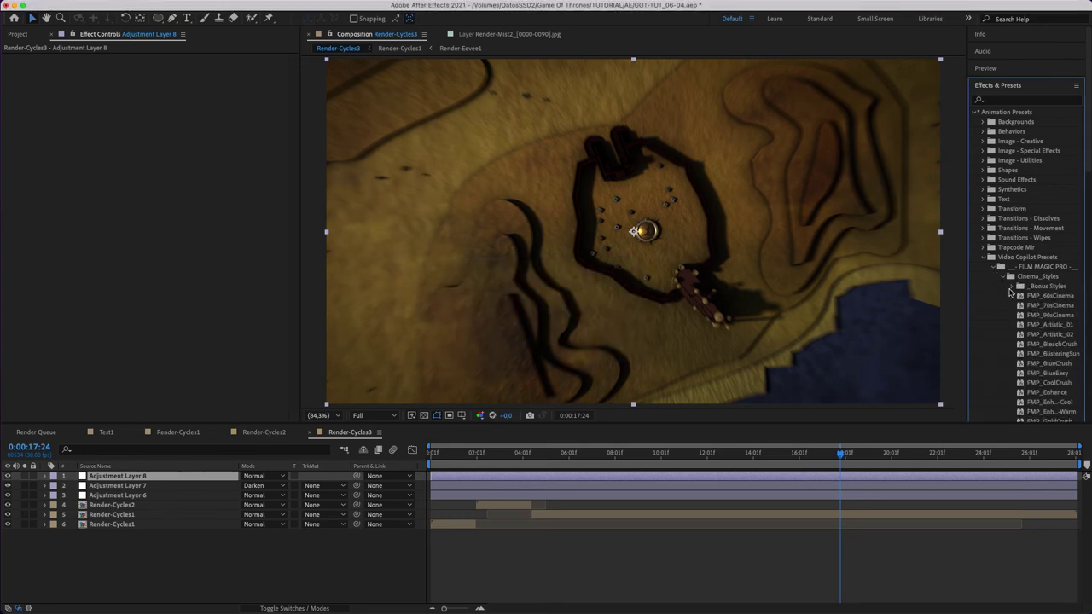
left_click(1011, 287)
scroll(1087, 291, "down", 10)
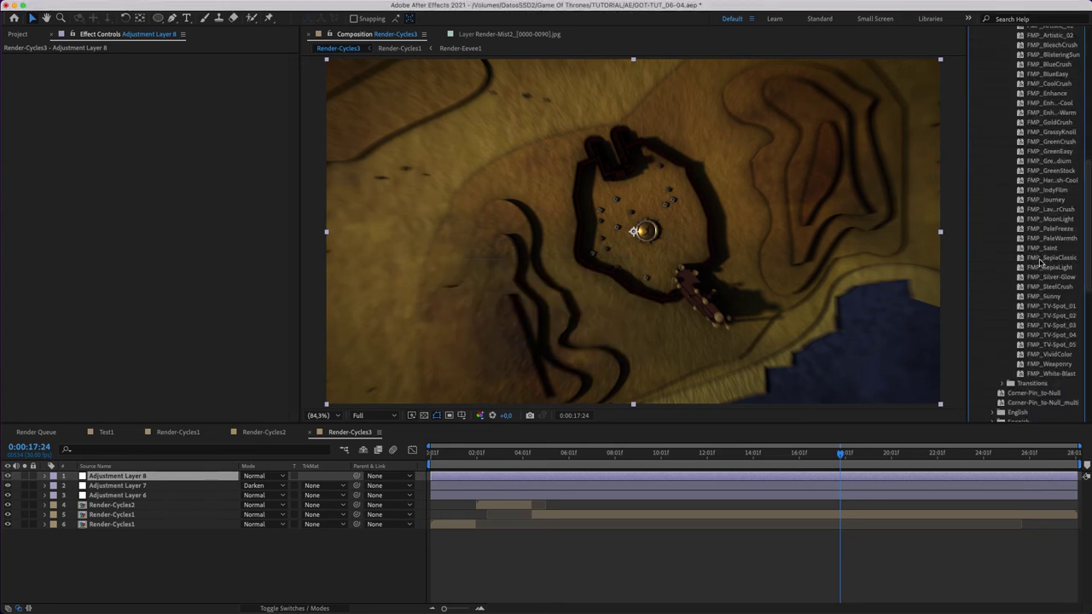
left_click(1048, 95)
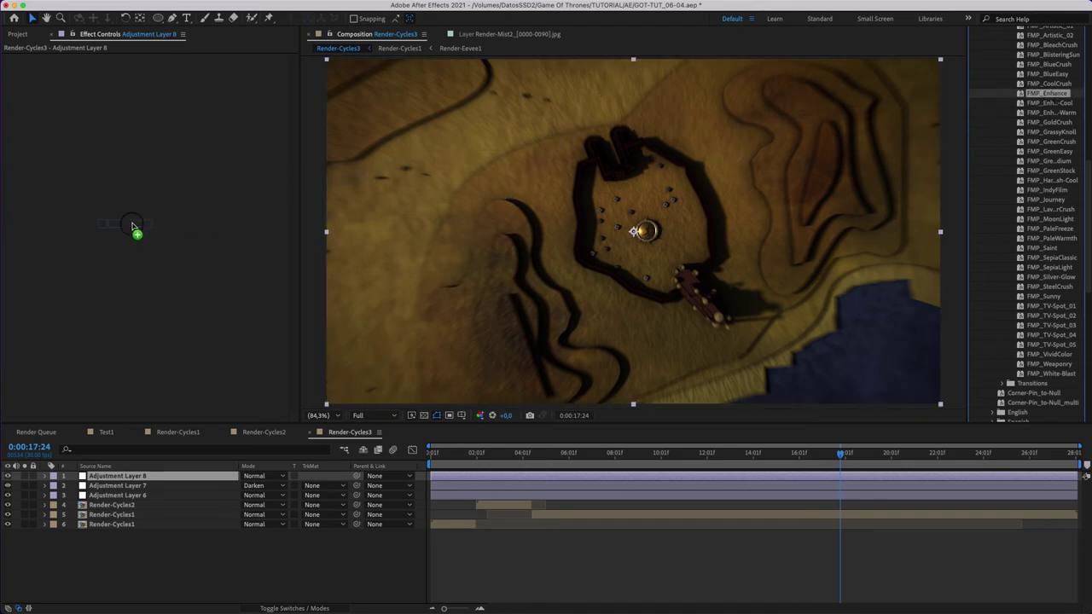
Drop FMP_Enhance onto Adjustment Layer 8 and set Start Luminance and Color input black to 0.
left_click_drag(1034, 98, 133, 224)
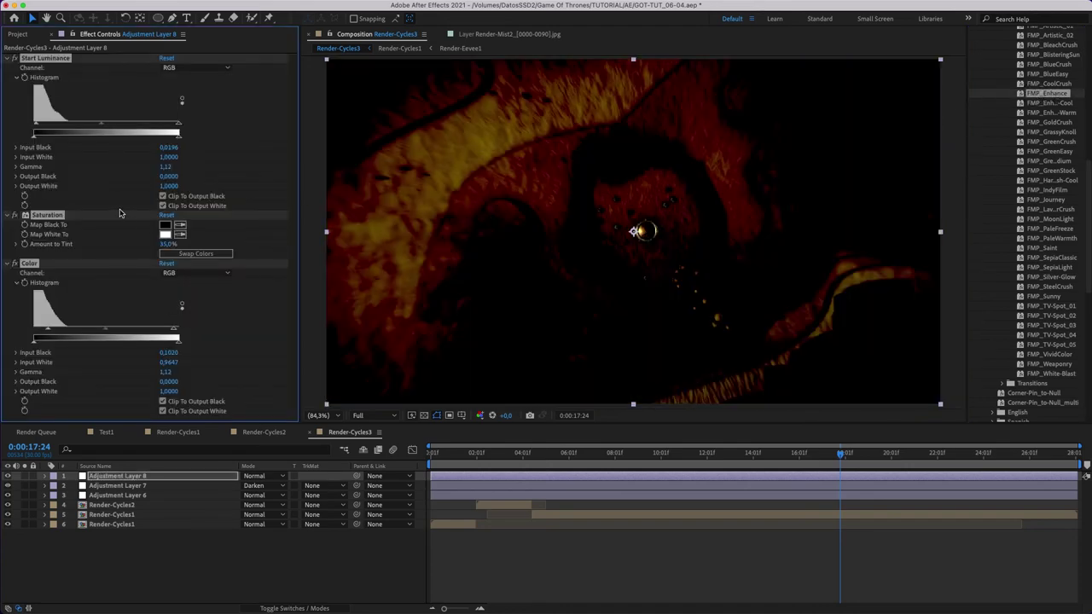
left_click(7, 90)
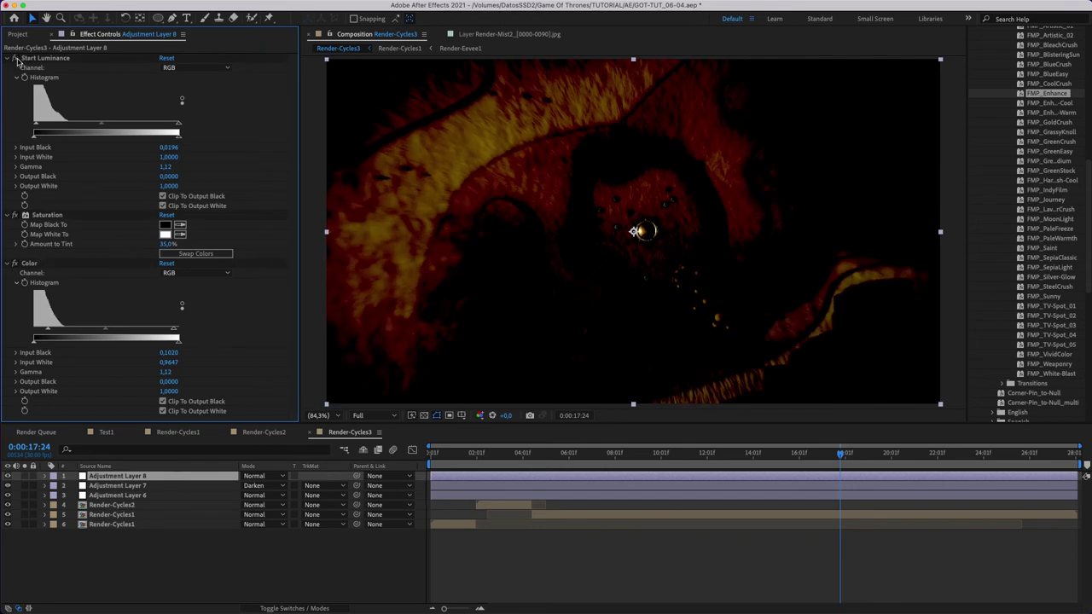
left_click(17, 58)
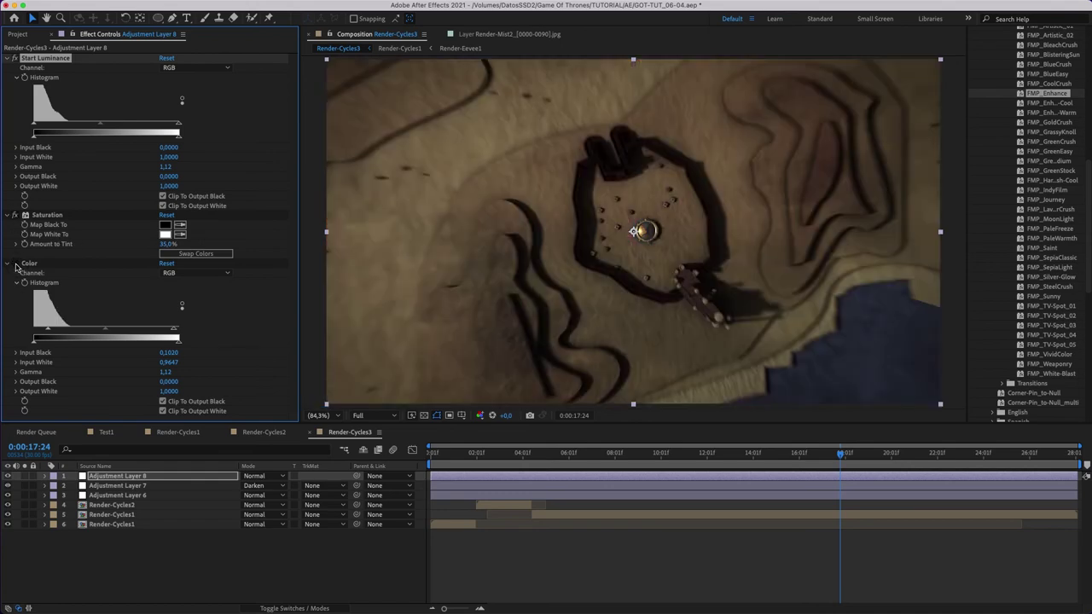
left_click_drag(47, 329, 32, 334)
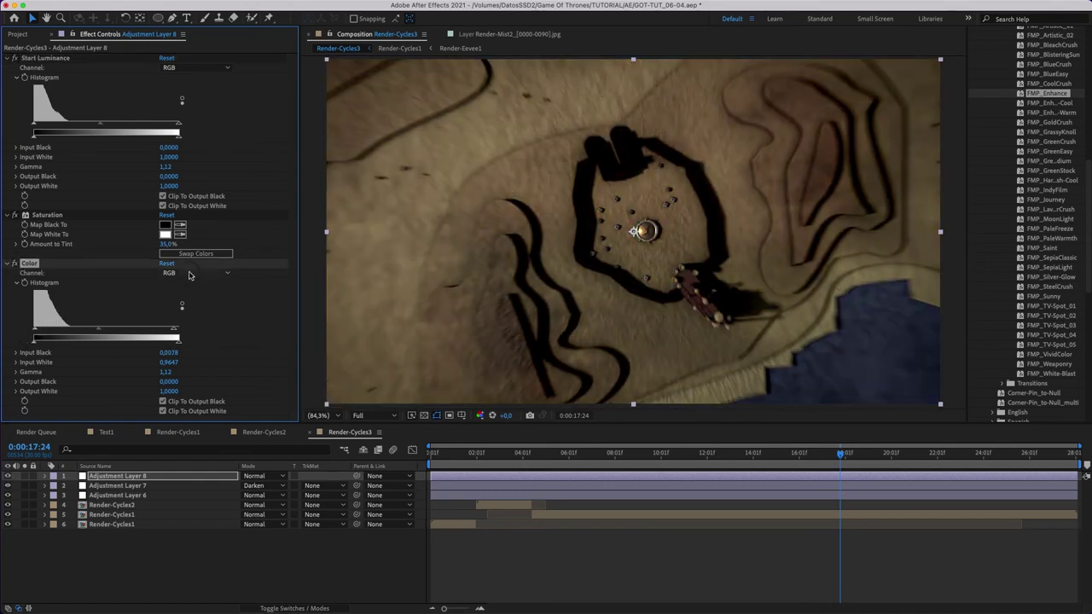
Inspect the Color effect's red, green and blue channel levels, then lower Input White to 0.9451.
left_click(196, 272)
left_click(196, 282)
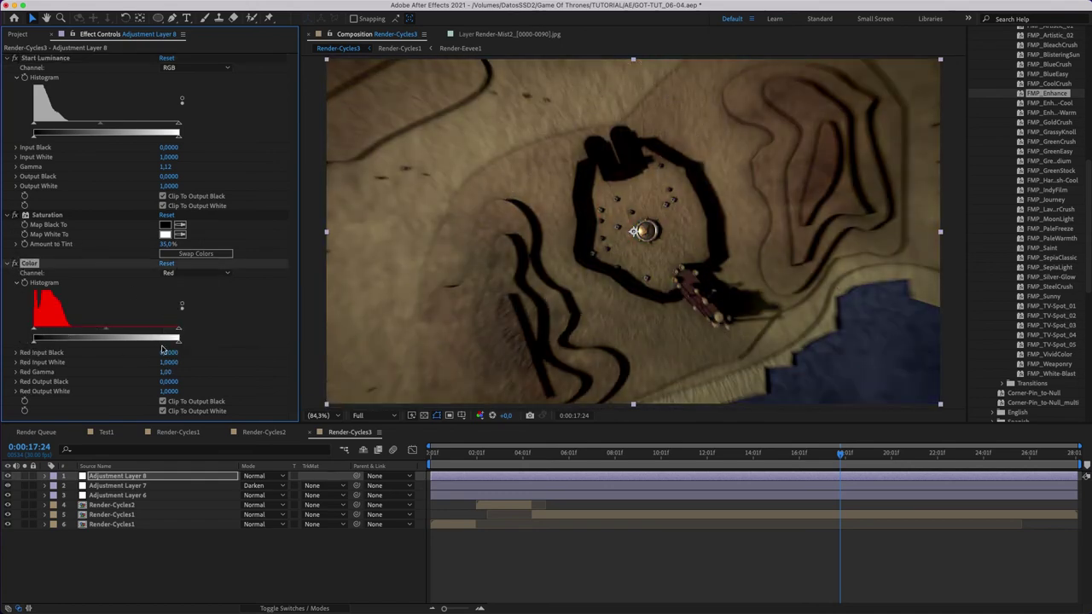
left_click(196, 272)
left_click(184, 303)
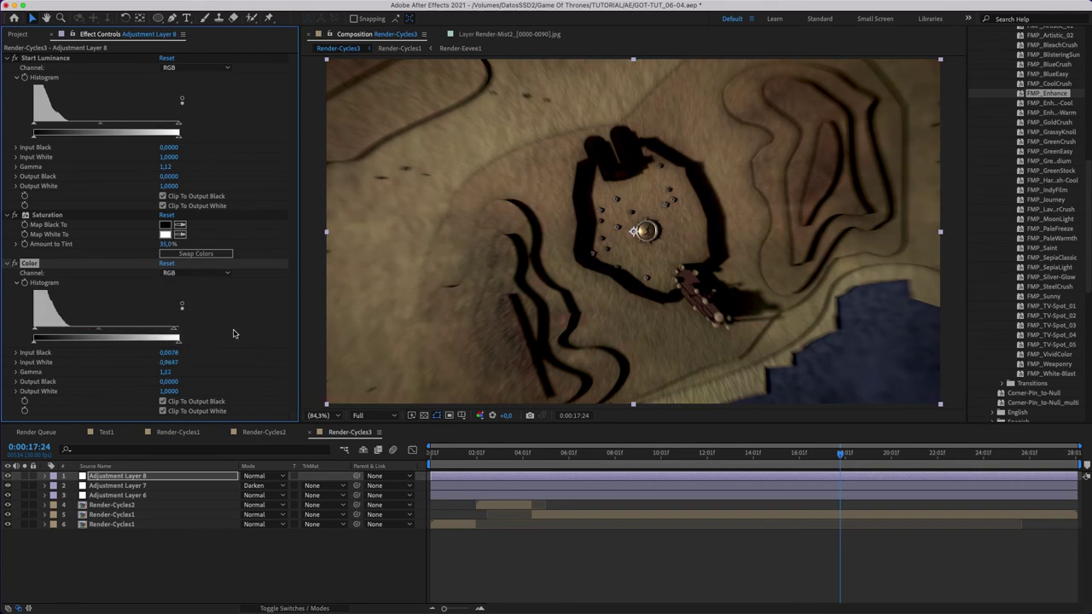
left_click(196, 272)
left_click(183, 317)
left_click(100, 333)
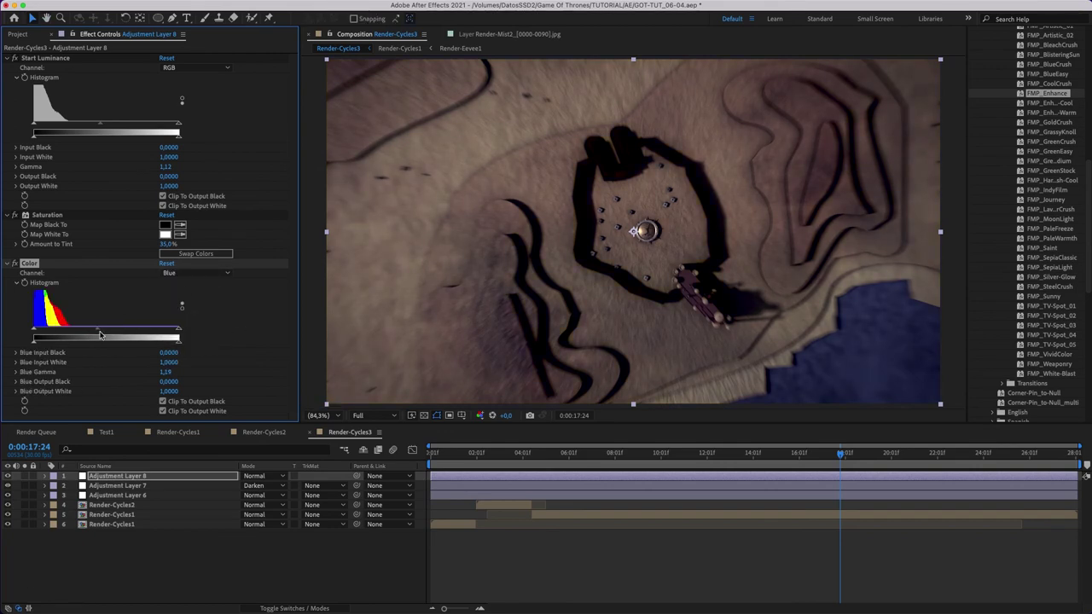
left_click(196, 272)
left_click(183, 290)
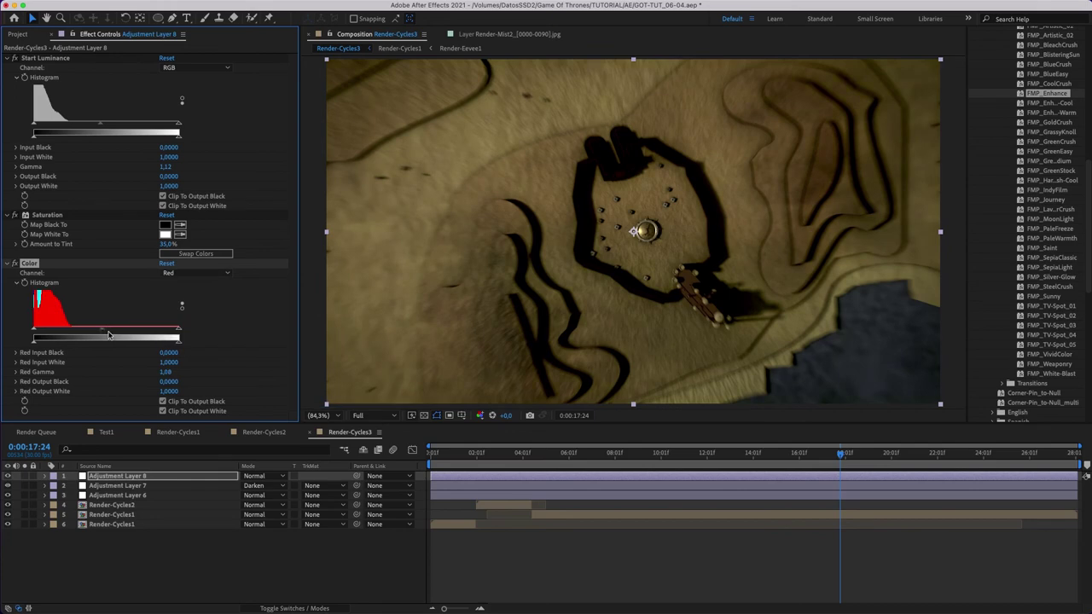
left_click(197, 272)
left_click(184, 303)
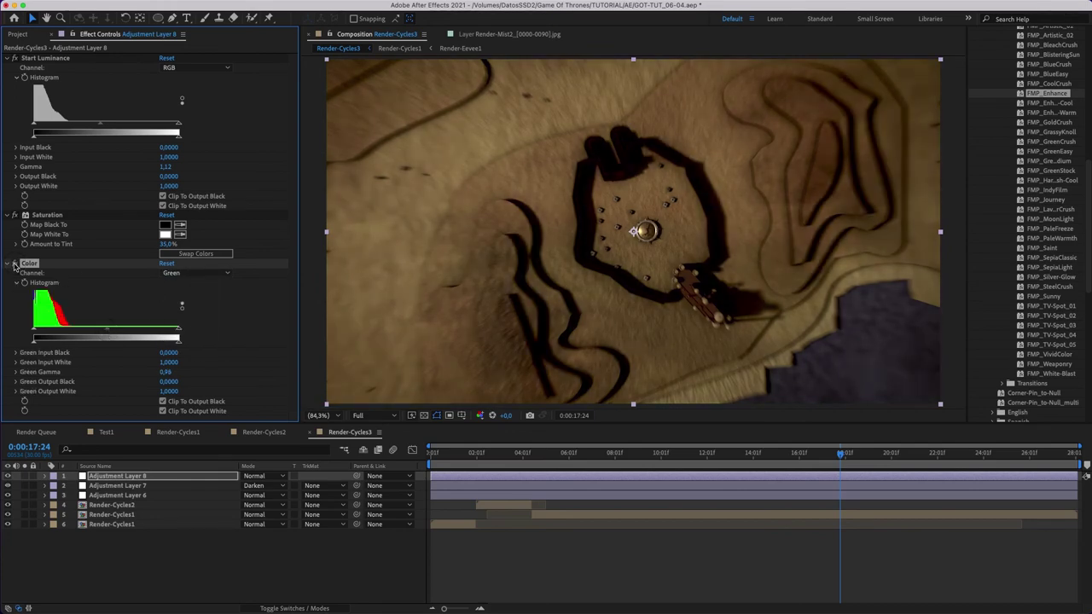
left_click(196, 272)
left_click(183, 280)
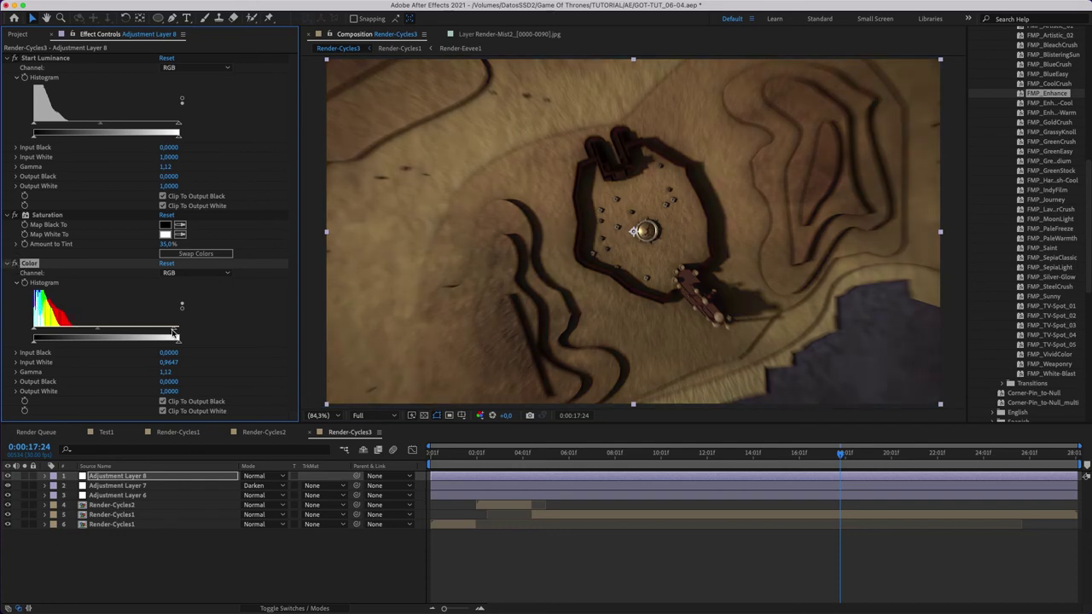
left_click_drag(174, 329, 151, 330)
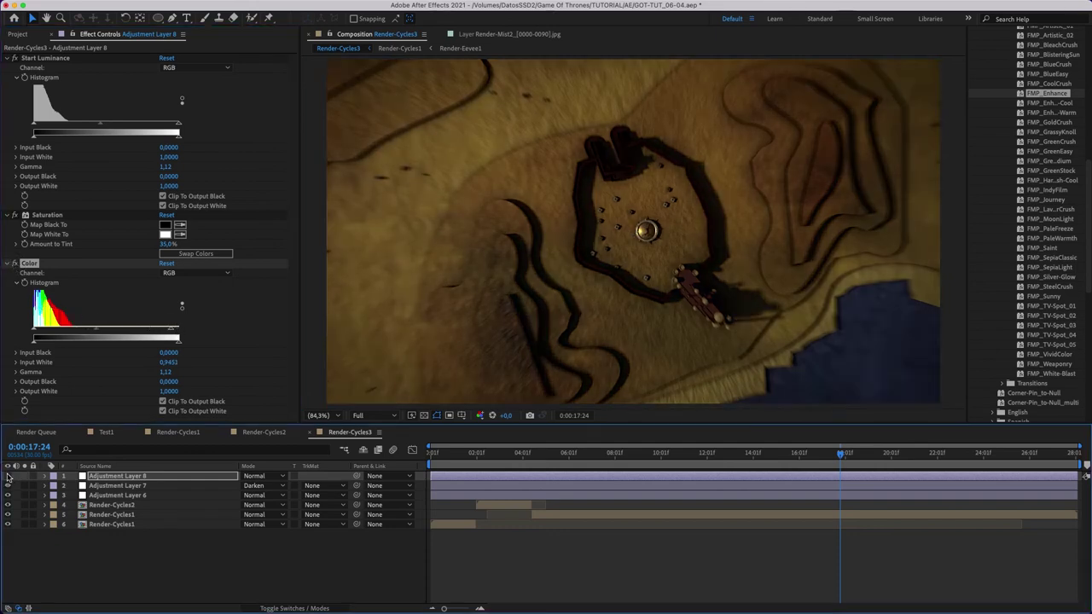
Set Adjustment Layer 8's opacity to 28%, checking it on the sword and sun frame.
left_click(44, 475)
left_click(55, 495)
left_click_drag(221, 544, 197, 544)
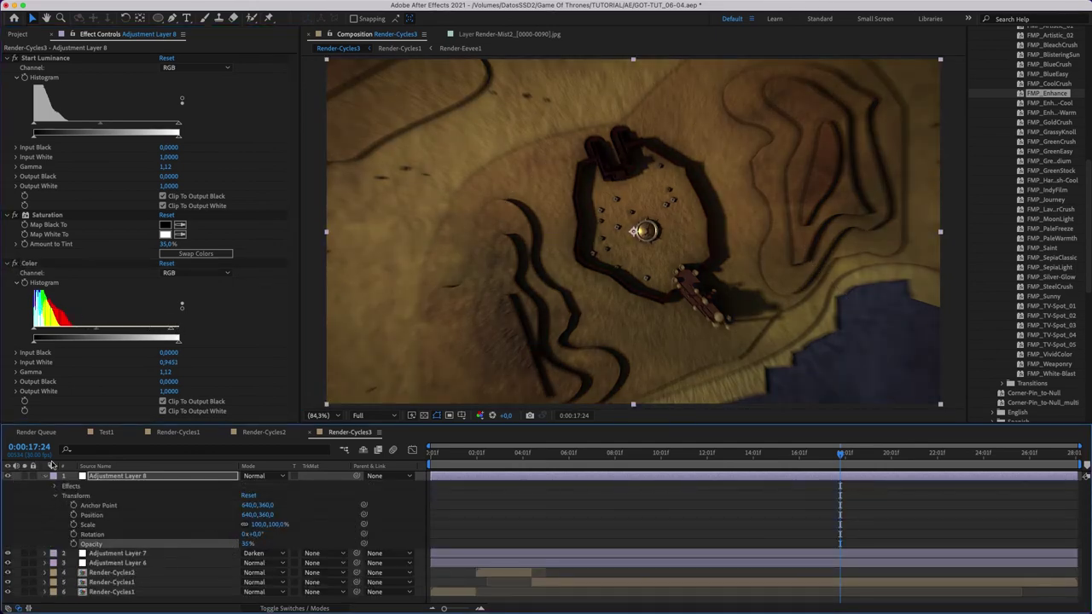
left_click(542, 453)
left_click(512, 453)
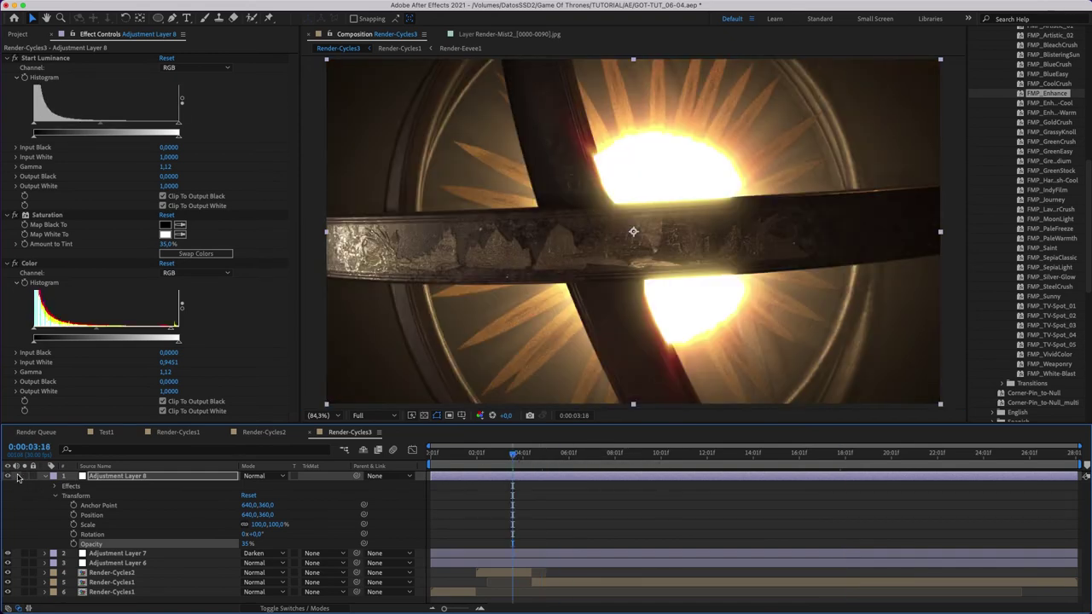
left_click(248, 544)
type("28")
key("Return")
Move Adjustment Layer 7 above Adjustment Layer 8 and show only its opacity.
left_click(7, 79)
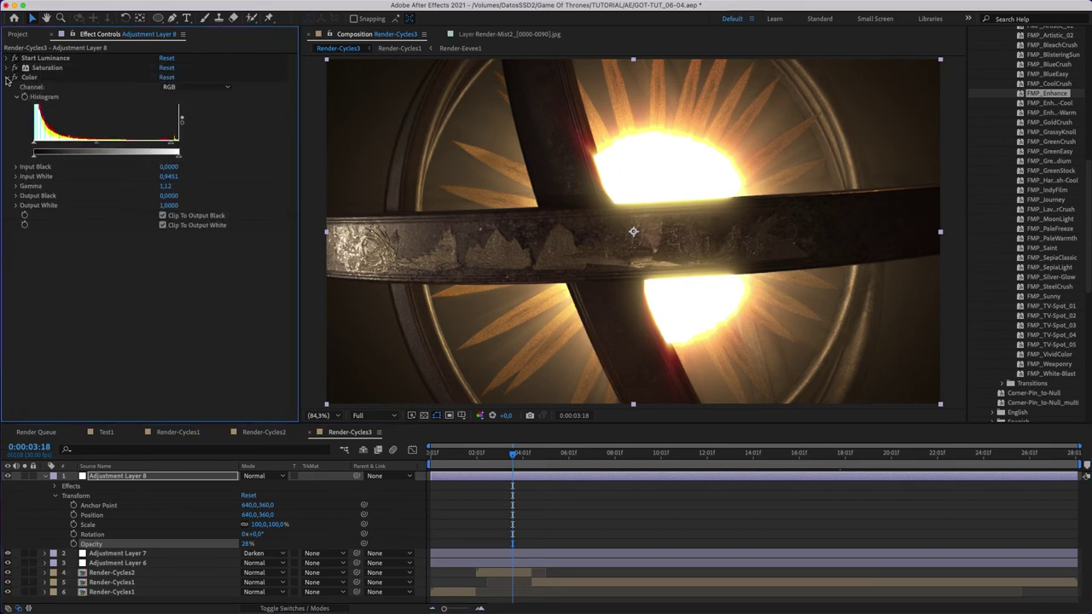
left_click(45, 476)
left_click_drag(115, 486, 96, 478)
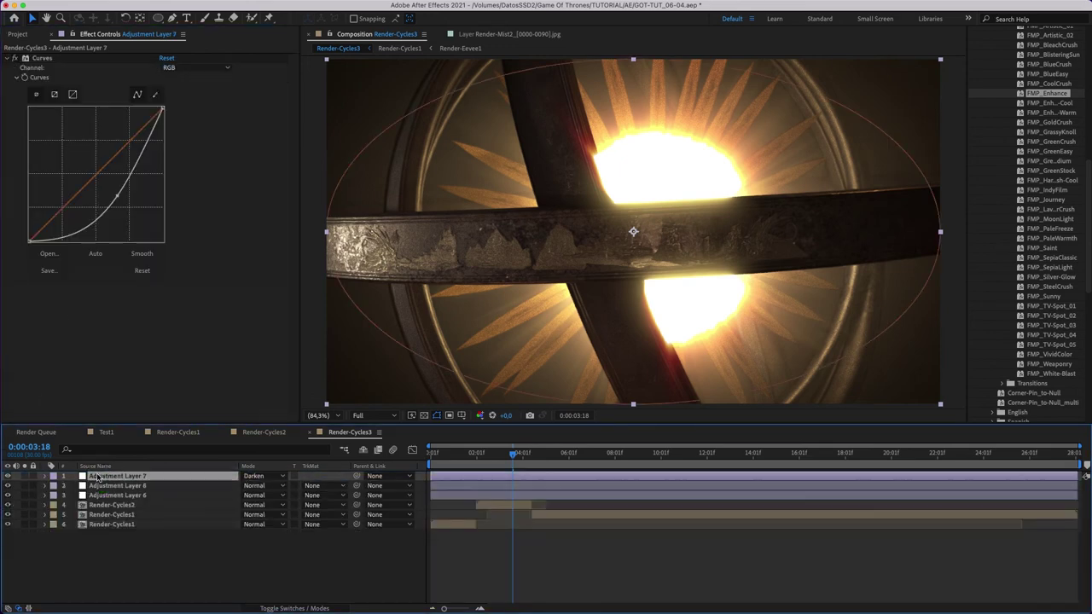
key("t")
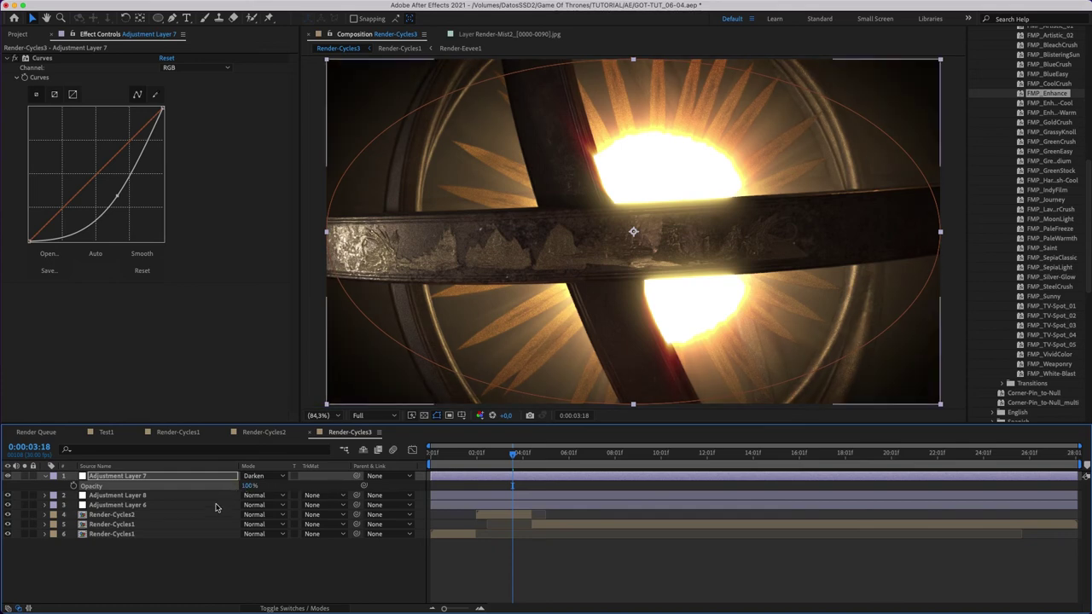
key("F2")
left_click(613, 458)
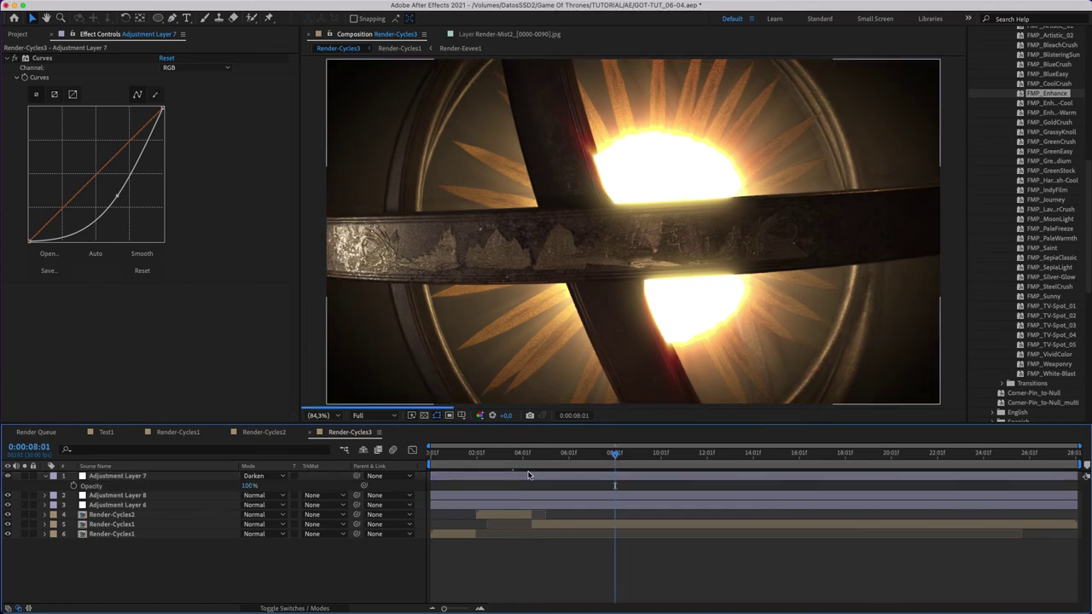
Review frames from 0:00:13:25 to 0:00:22:17 with Adjustment Layer 8 toggled, then collapse Layer 7 and Curves.
left_click(749, 454)
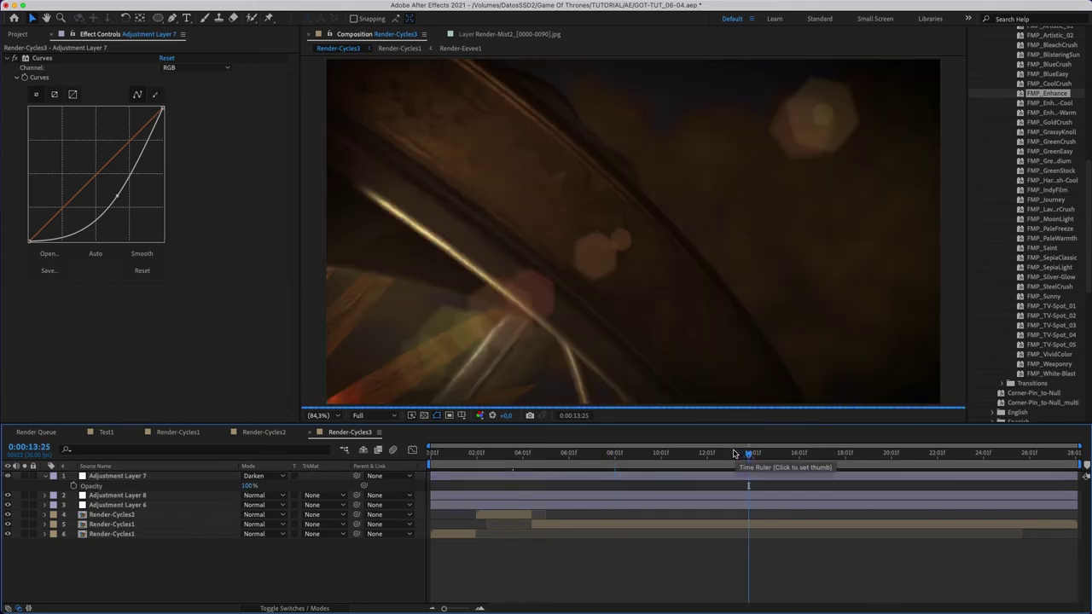
left_click_drag(741, 456, 890, 461)
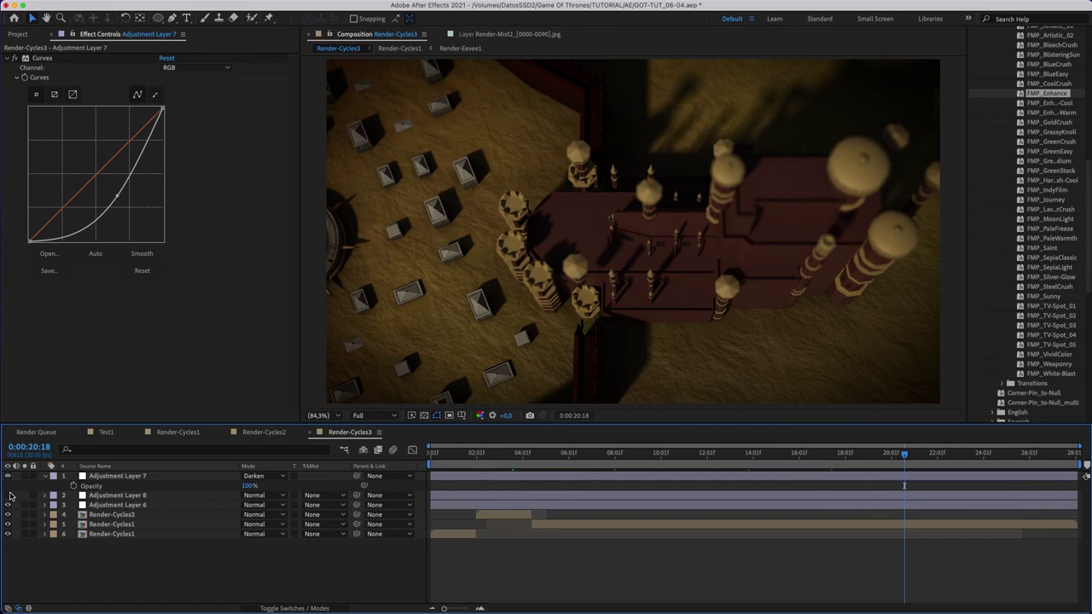
left_click(8, 495)
left_click(926, 455)
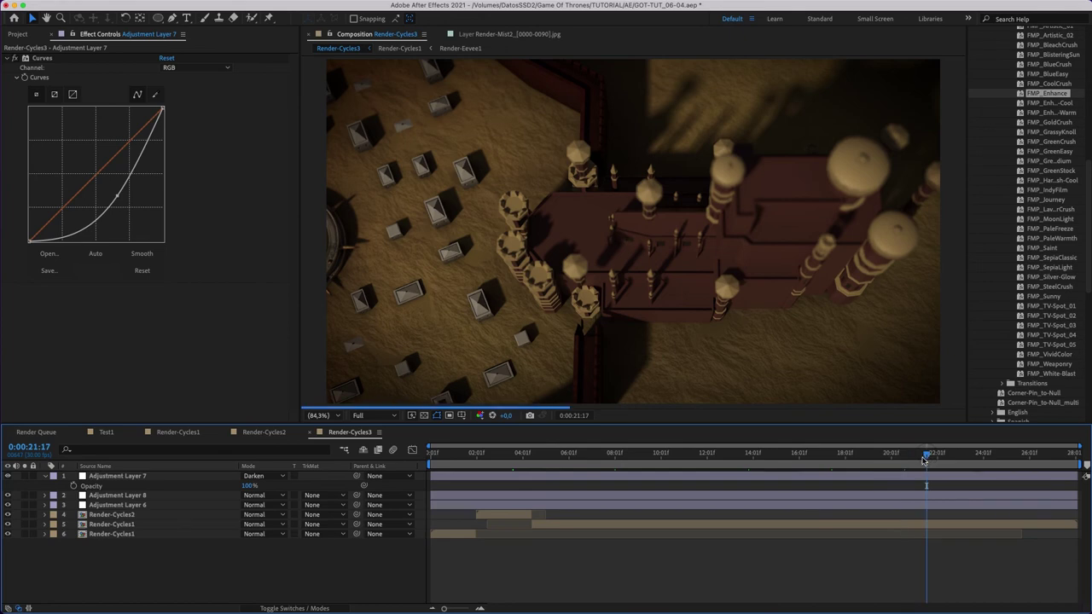
left_click_drag(925, 460, 953, 458)
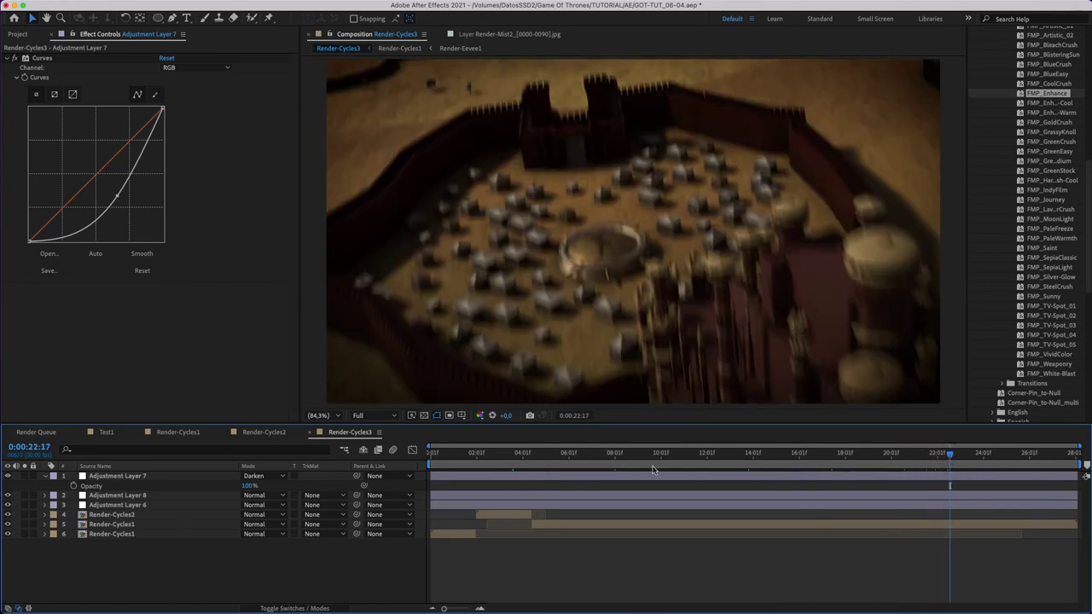
left_click(46, 477)
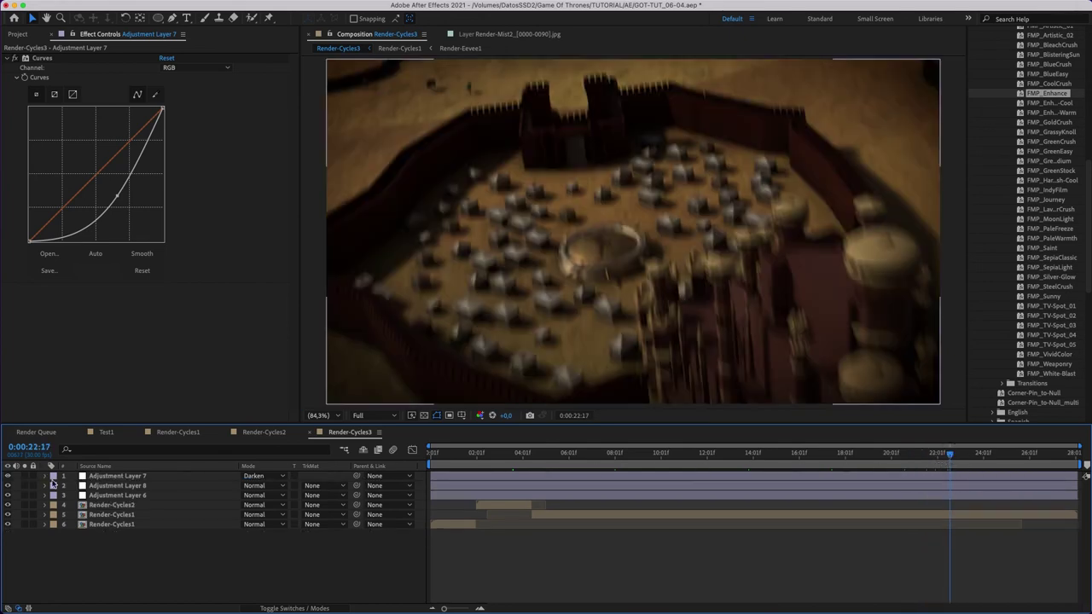
left_click(6, 58)
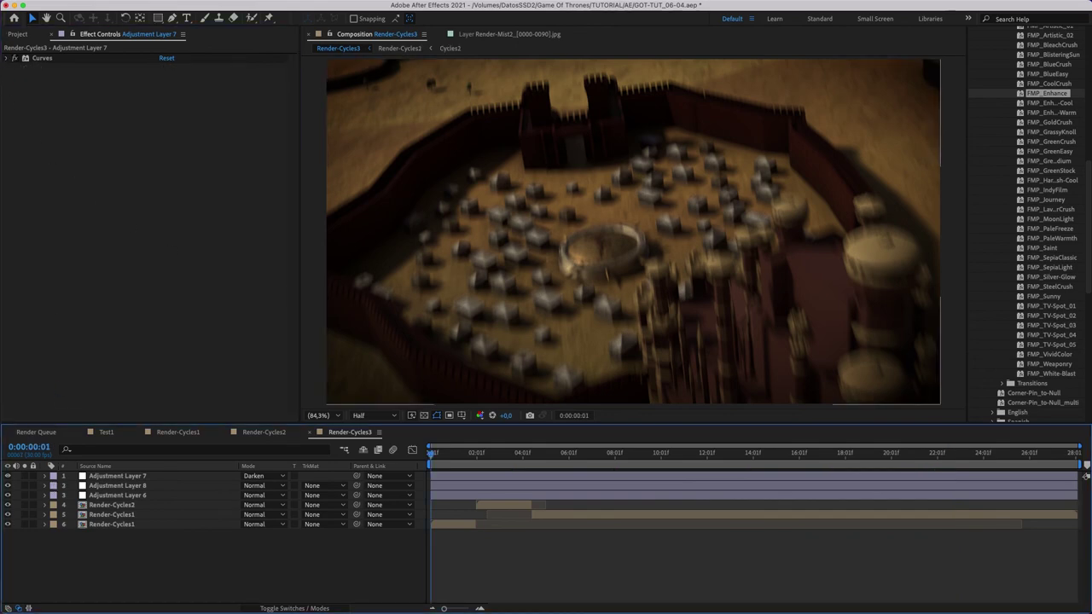
left_click_drag(953, 452, 408, 459)
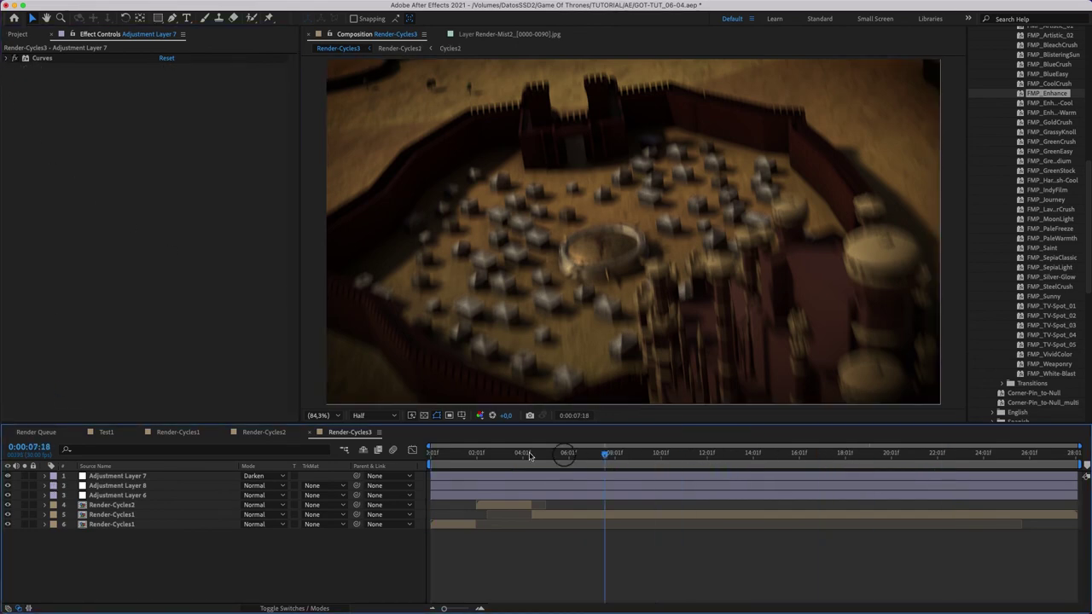
Open the nested Render-Cycles1 composition and add a new adjustment layer on top.
double_click(141, 524)
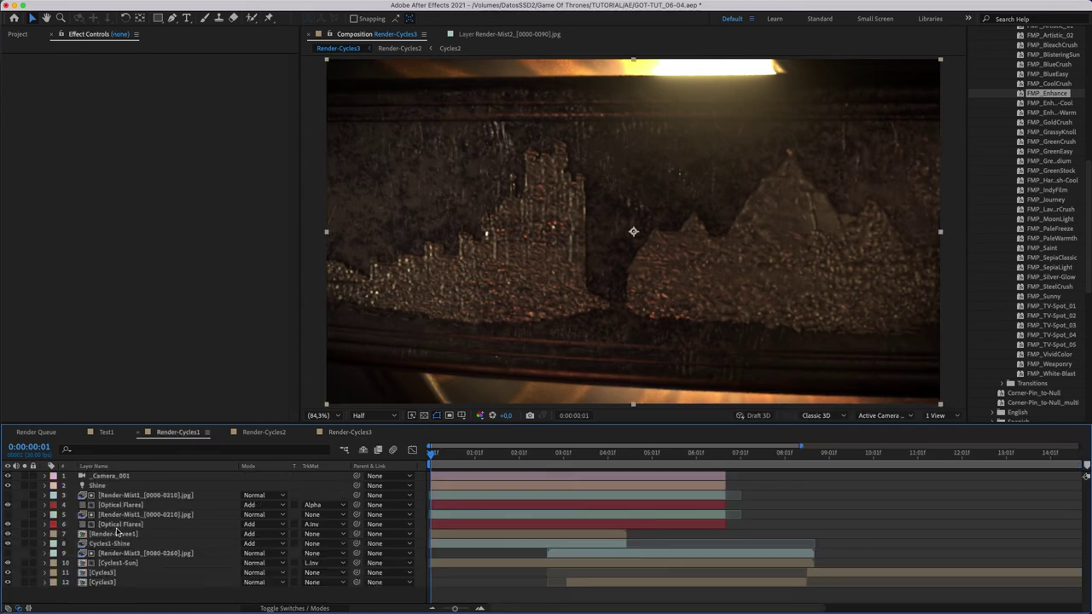
right_click(115, 591)
mouse_move(243, 465)
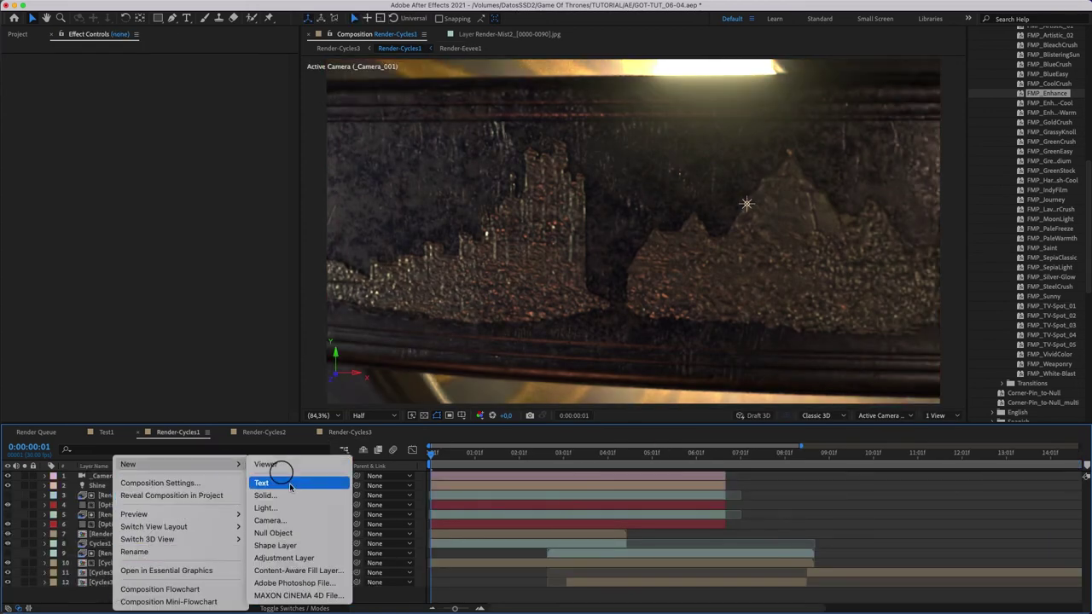
left_click(299, 558)
Apply Heat Distortion to the adjustment layer, masked by Render-Mist1 using Effects & Masks.
right_click(77, 132)
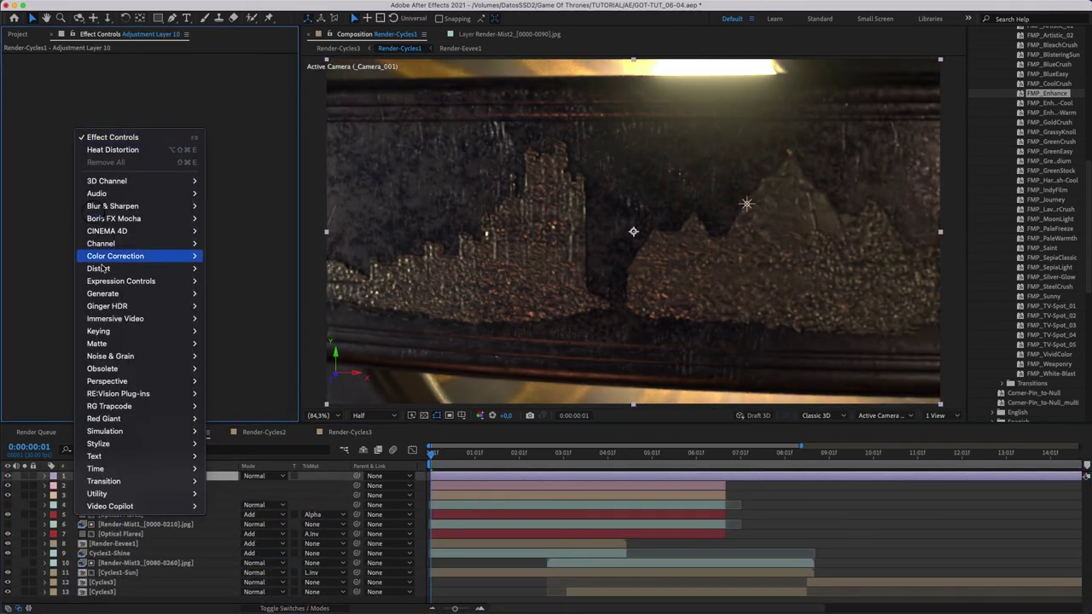
mouse_move(141, 506)
left_click(244, 519)
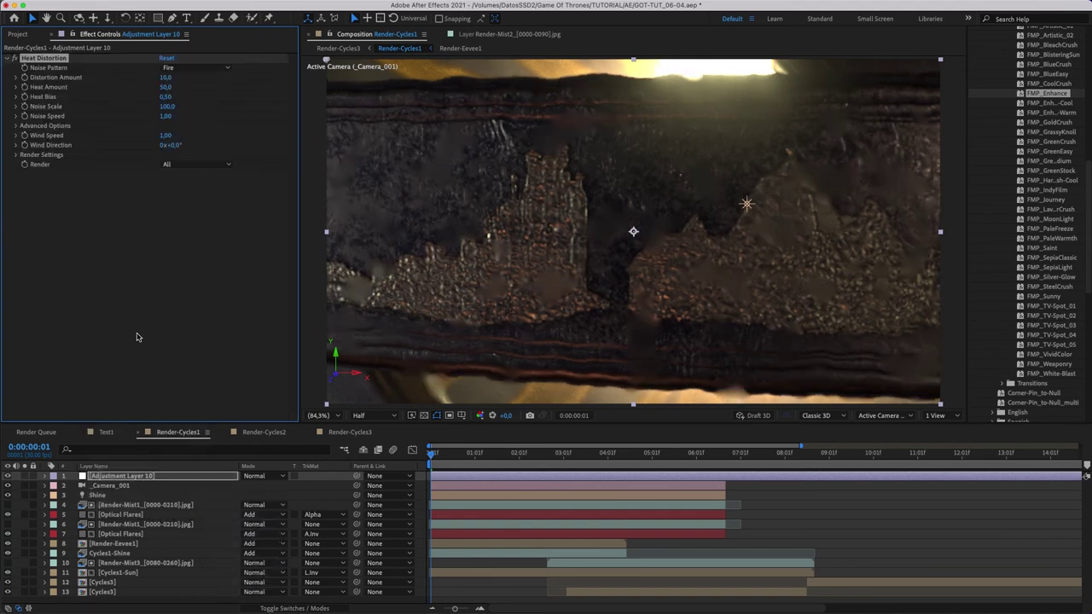
left_click(15, 154)
left_click(189, 164)
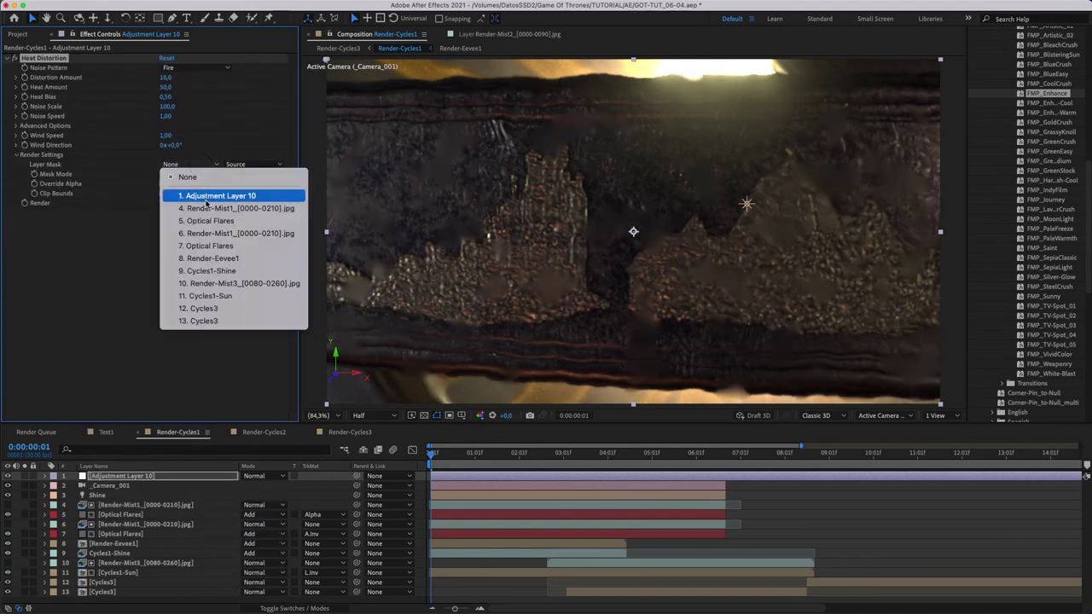
left_click(191, 207)
left_click(252, 164)
left_click(242, 205)
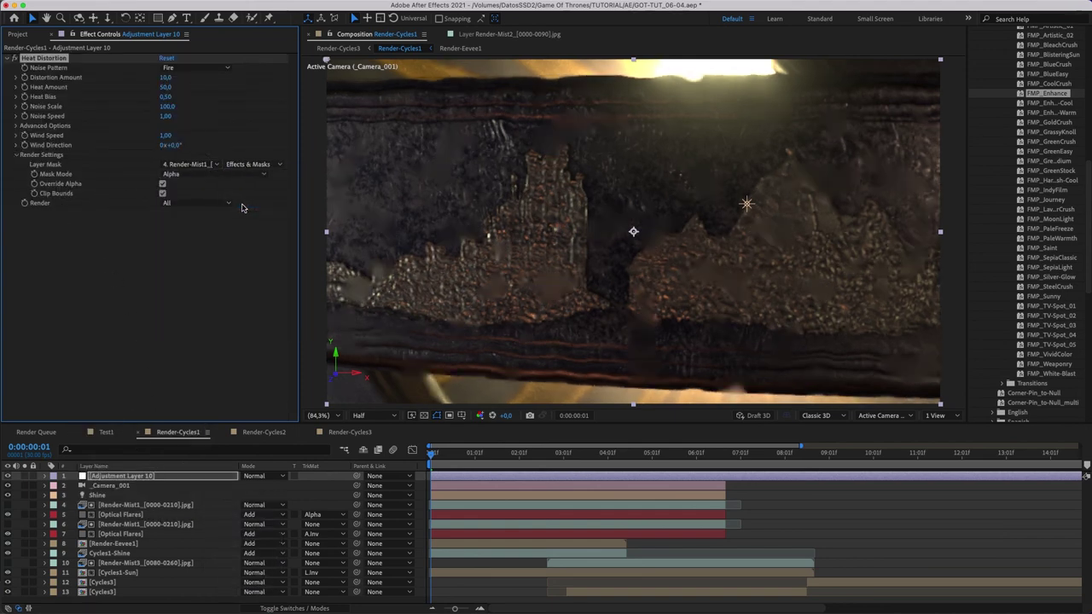
Set the Heat Distortion Heat Amount to 10 and Noise Scale to 65.
type("10")
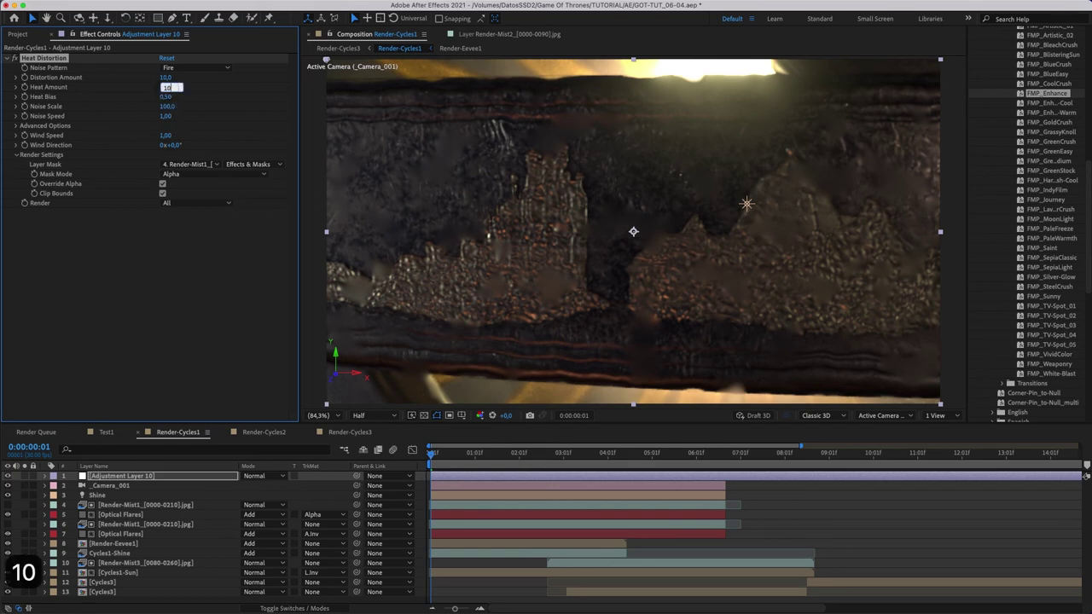
key("Return")
type("65")
key("Return")
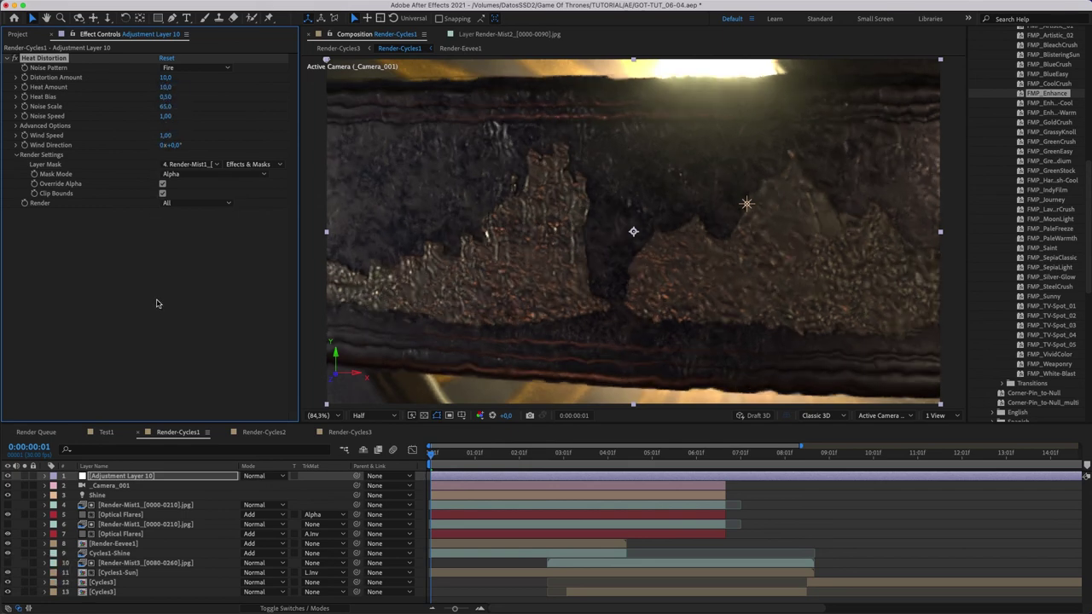
Split the adjustment layer, set the copy's mask to Alpha Inverted, and raise its Heat Amount.
mouse_move(432, 454)
left_mouse_down()
mouse_move(723, 458)
mouse_move(625, 458)
left_mouse_up()
key("super+shift+d")
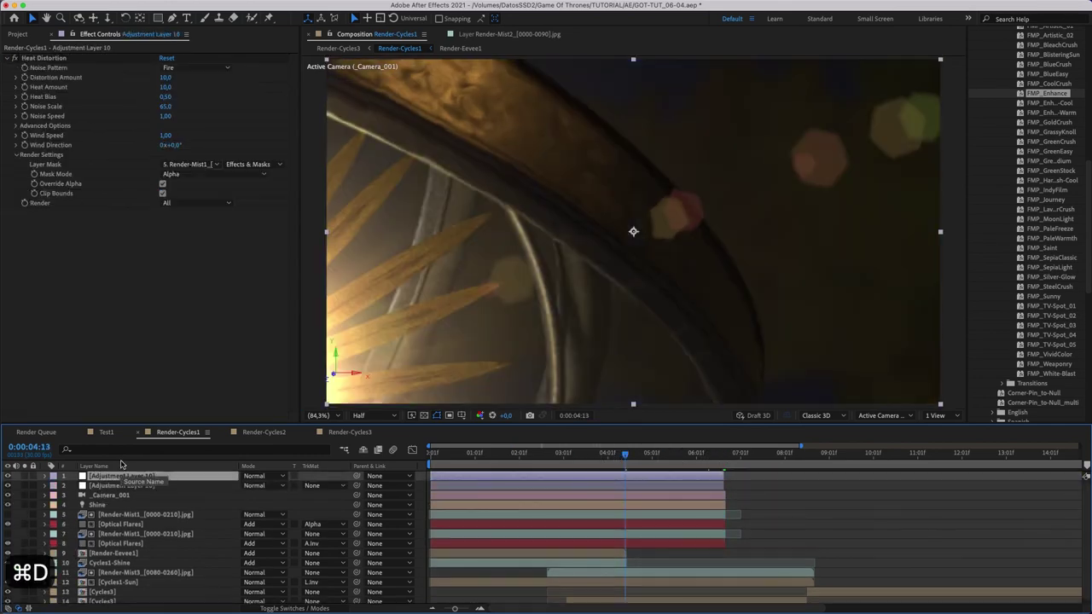
left_click(214, 174)
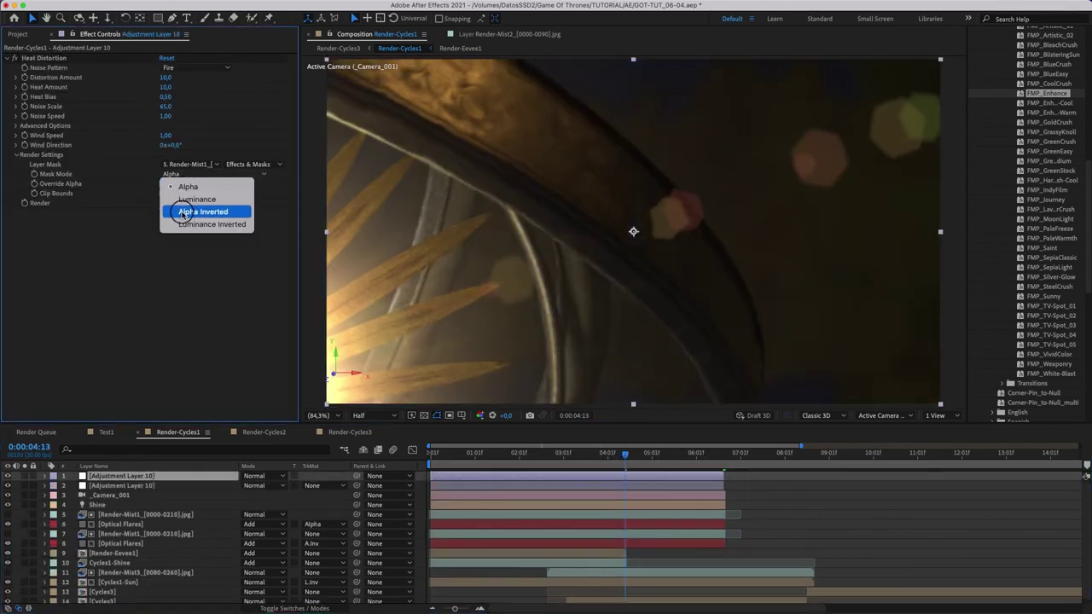
left_click(183, 213)
left_click_drag(165, 87, 38, 82)
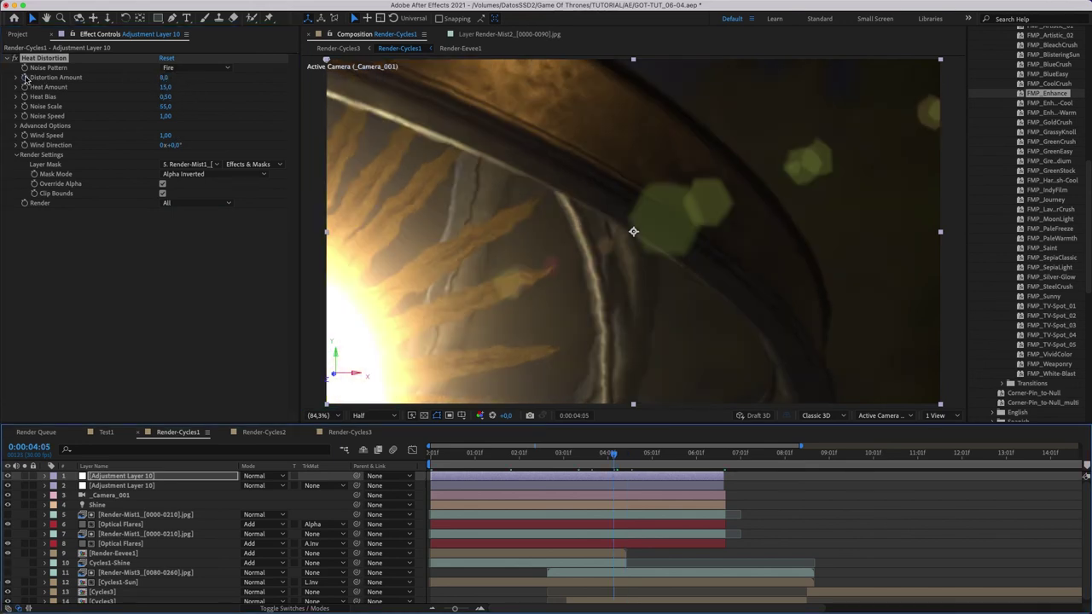
Extend both adjustment layers to end at 0:00:07:16 and set Distortion Amount to 0.
left_click(116, 487)
left_click(24, 86)
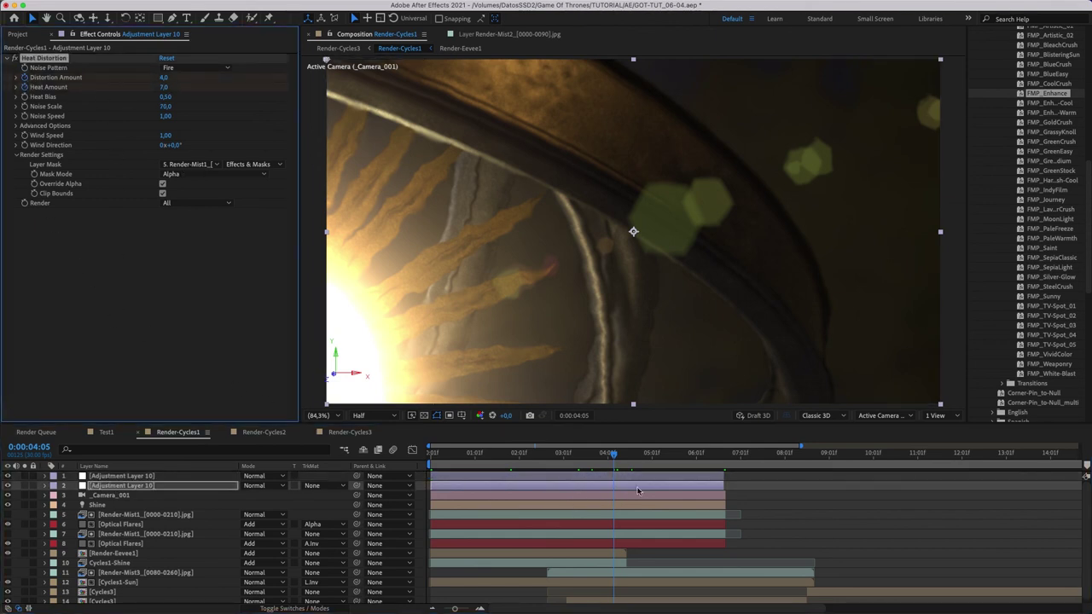
left_click_drag(631, 454, 763, 457)
left_click(713, 479)
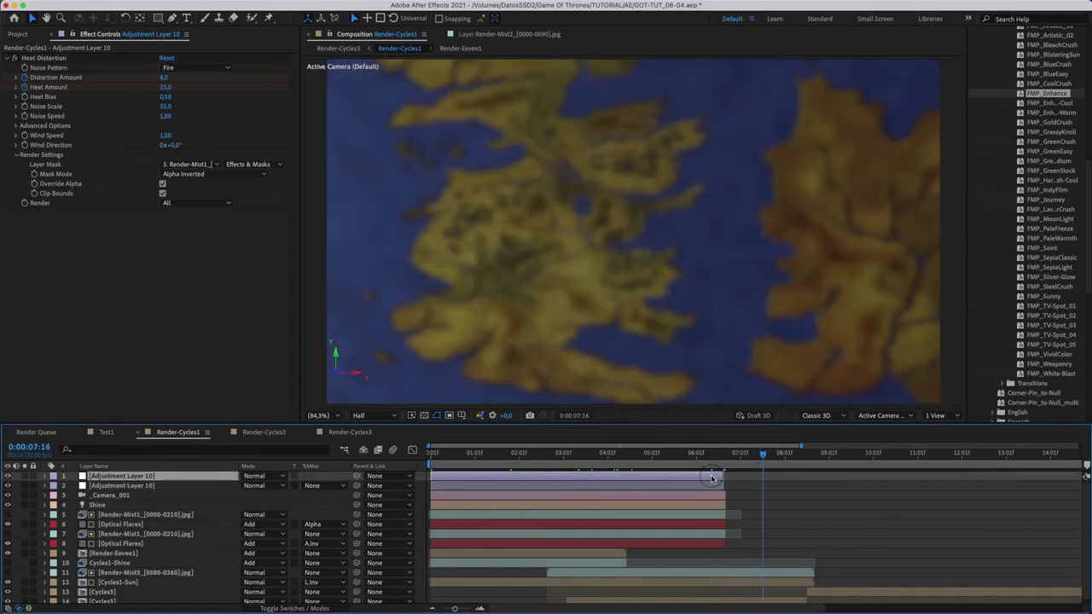
left_click(711, 487, "shift")
left_click_drag(744, 478, 760, 479)
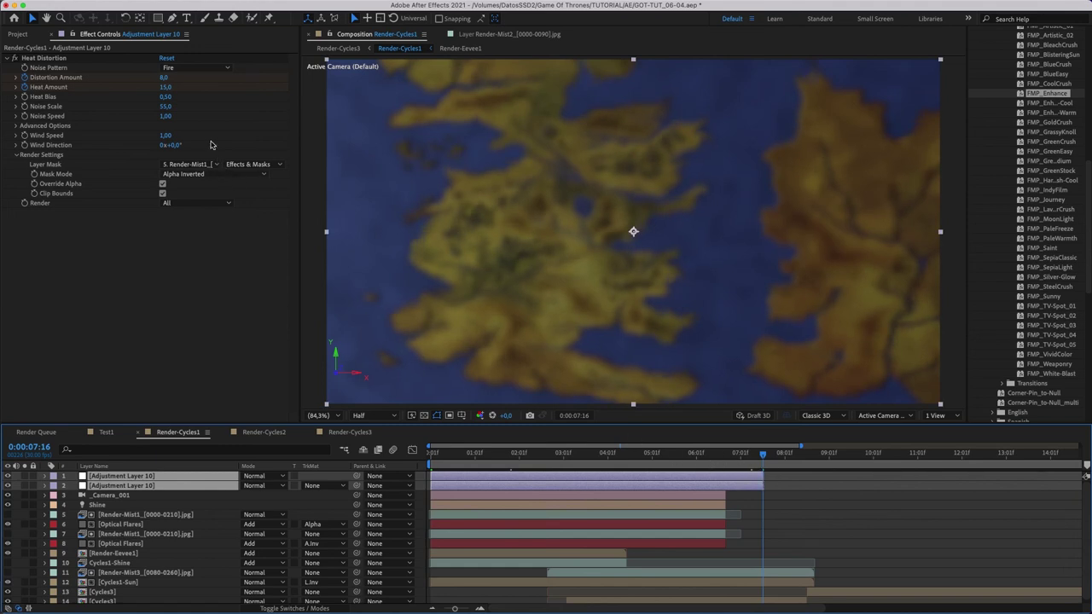
left_click(163, 78)
type("0")
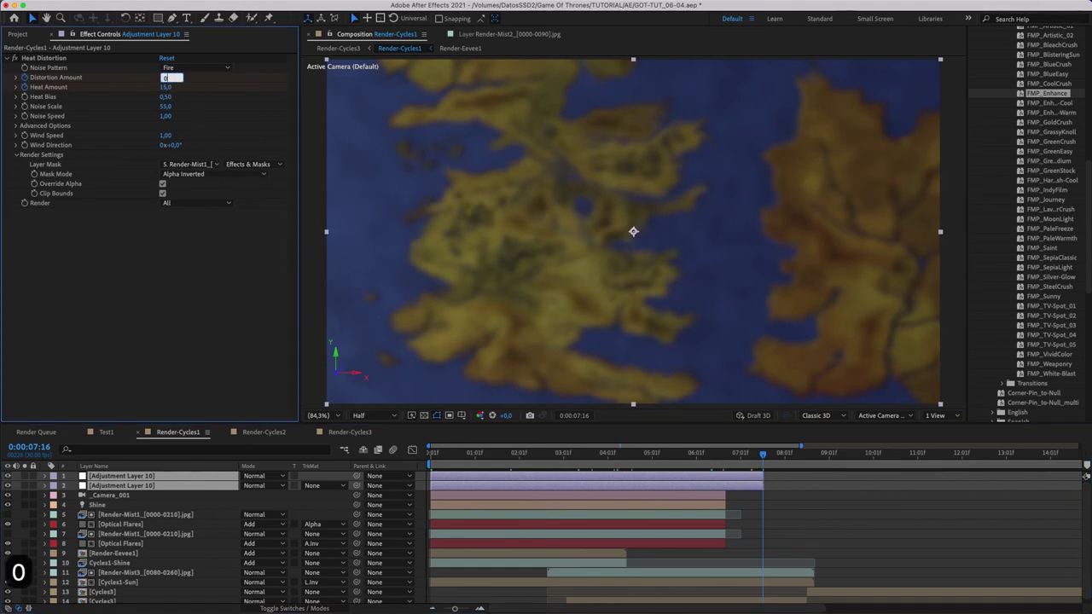
key("Return")
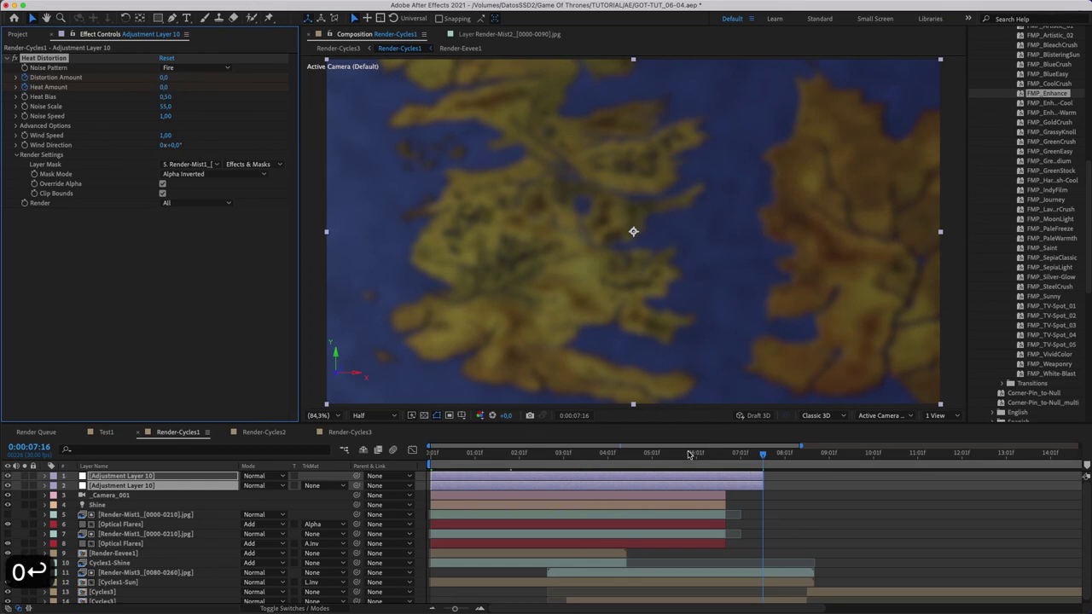
Keyframe the second layer's Distortion Amount and Heat Amount to 0 at 0:00:07:16.
left_click(655, 453)
key("u")
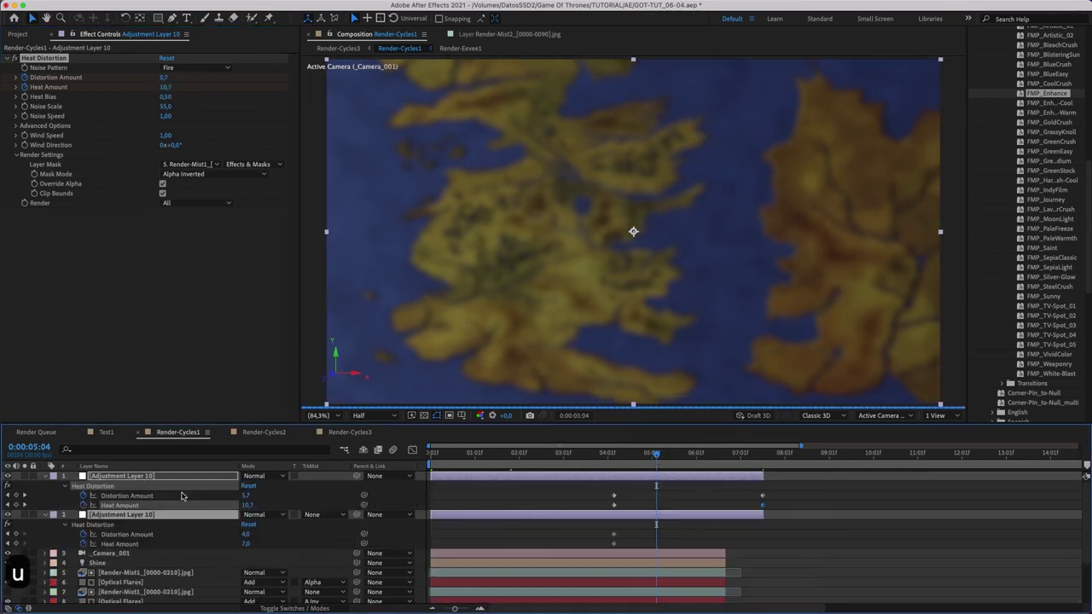
left_click_drag(751, 461, 763, 458)
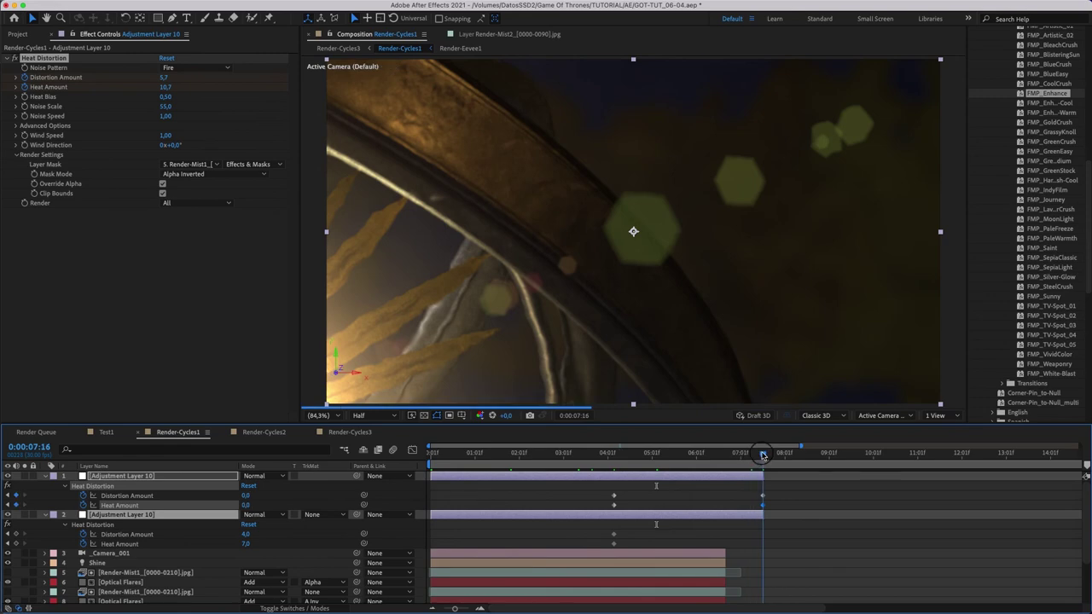
left_click(247, 535)
key("Tab")
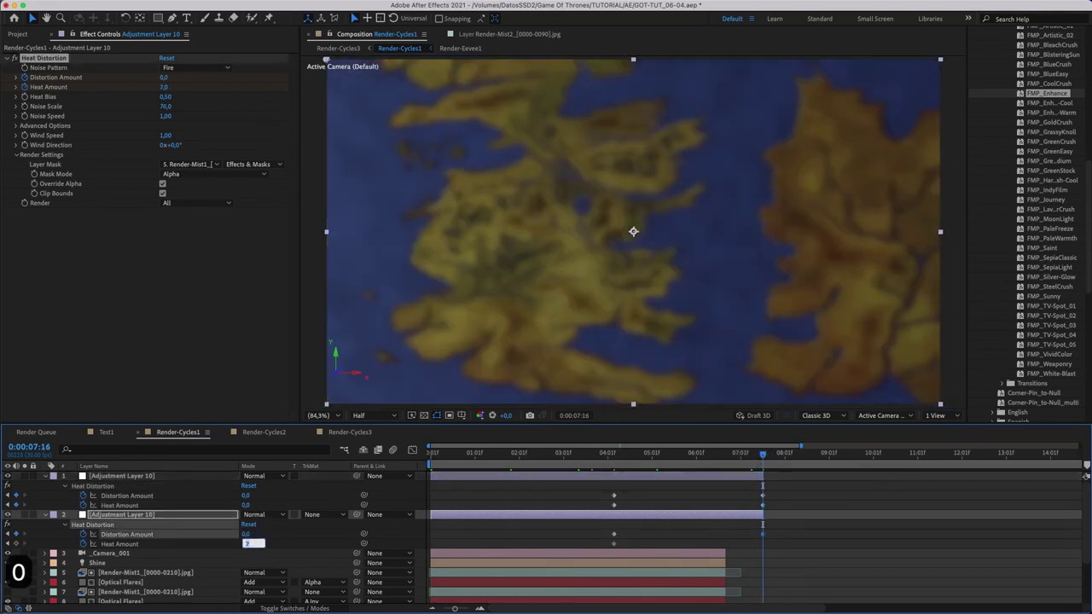
type("0")
key("Return")
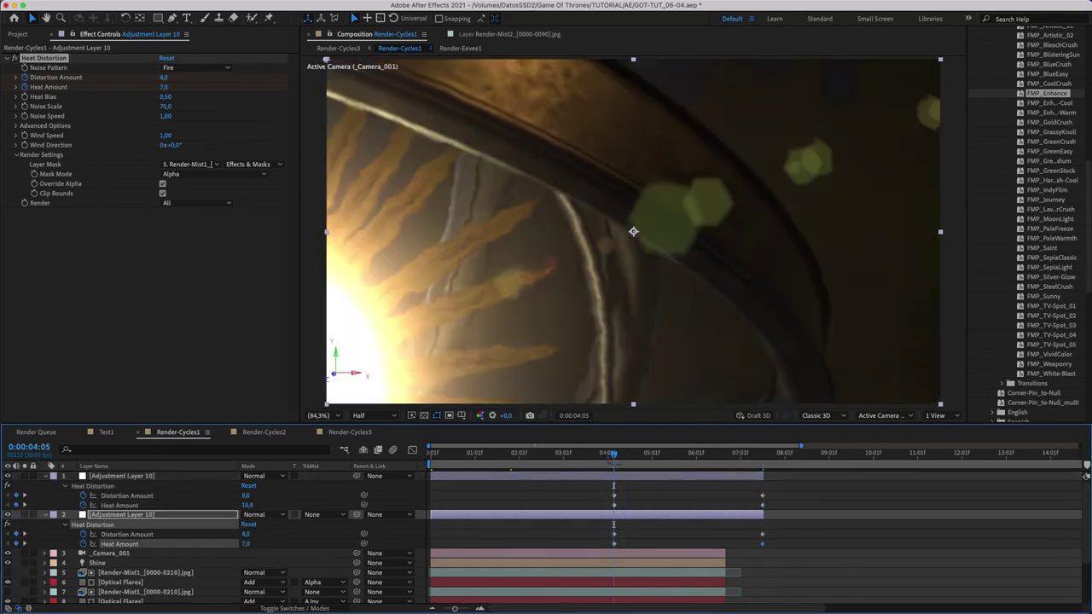
Shift both layers' end keyframes later and preview the distortion fading out around 0:00:06:02.
mouse_move(597, 488)
left_mouse_down()
mouse_move(638, 556)
mouse_move(634, 543)
mouse_move(664, 539)
left_mouse_up()
left_click_drag(655, 453, 689, 454)
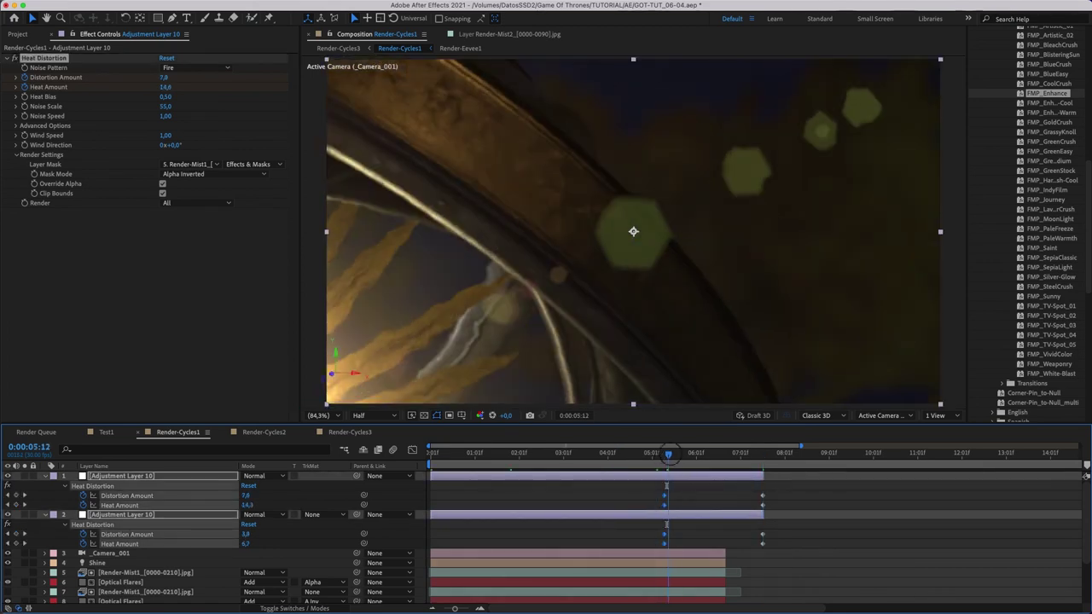
left_click_drag(664, 495, 687, 494)
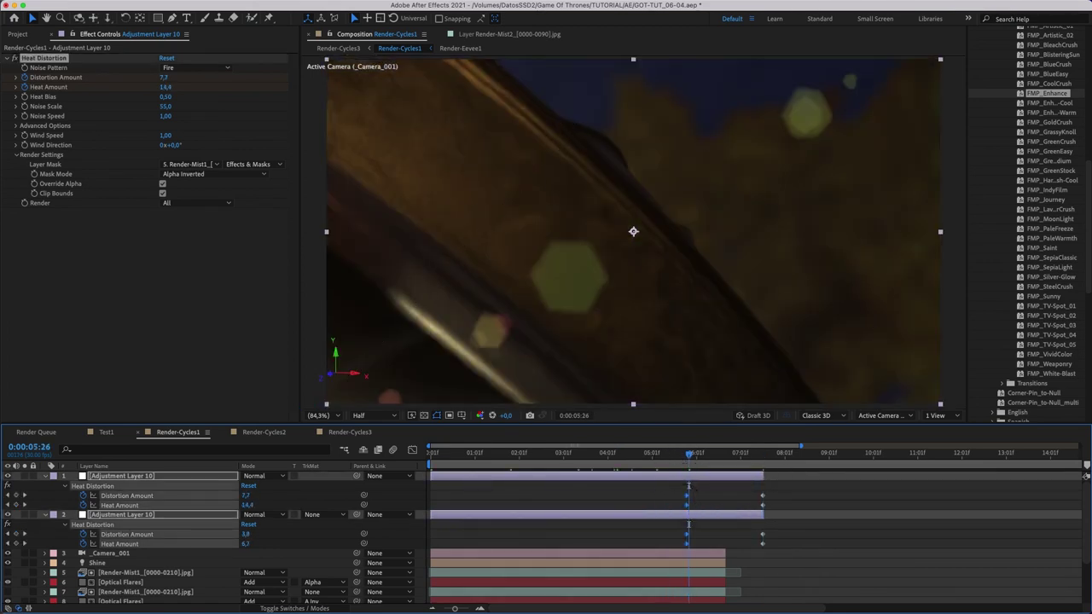
left_click(698, 454)
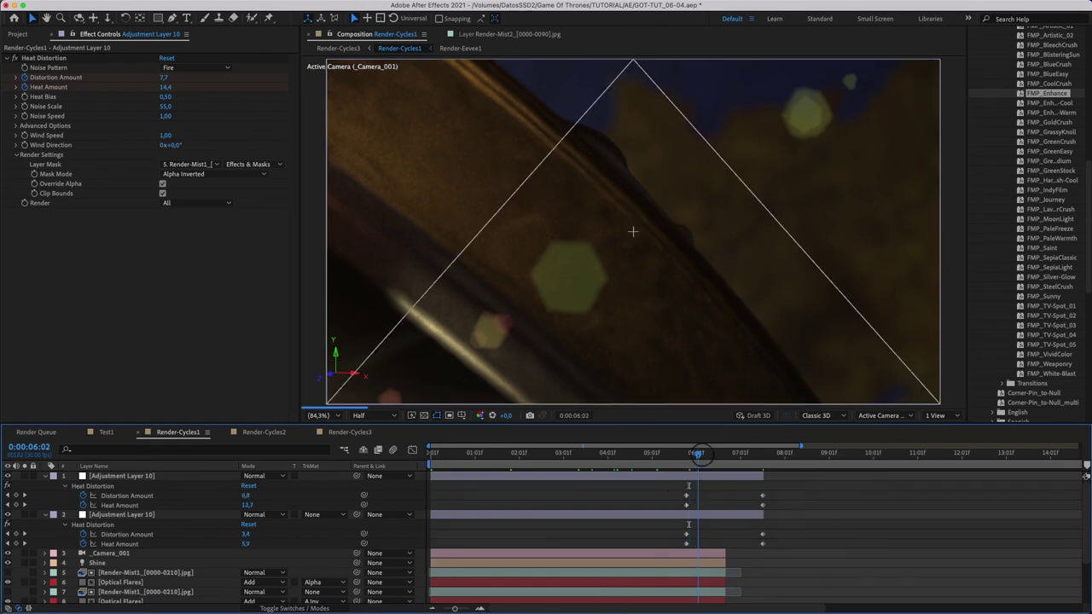
left_click_drag(714, 454, 770, 453)
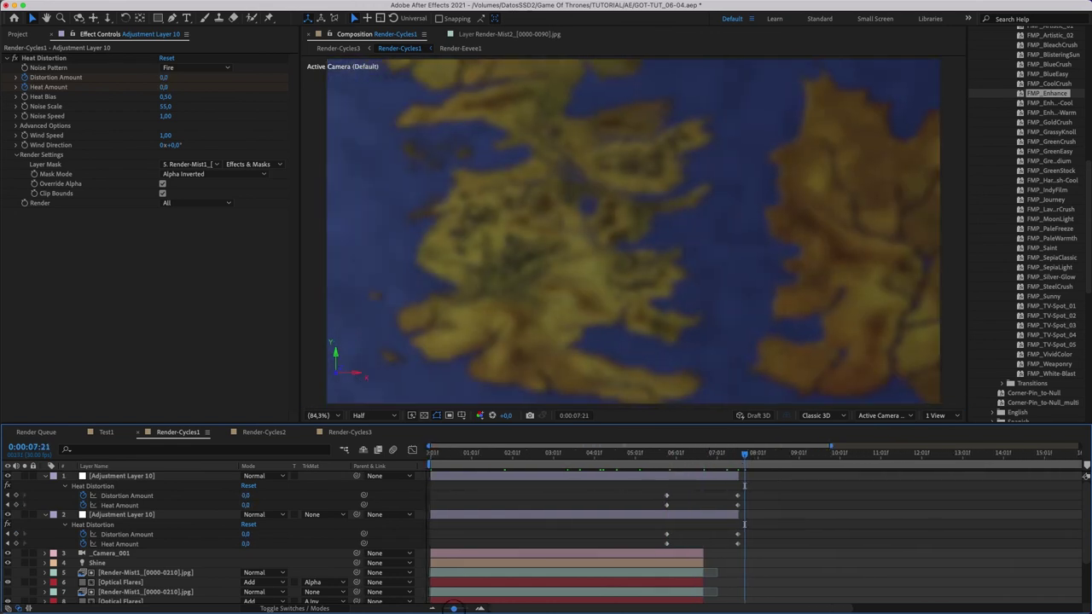
Collapse both Heat Distortion layers, then select and copy them.
left_click_drag(455, 608, 444, 608)
left_click(45, 514)
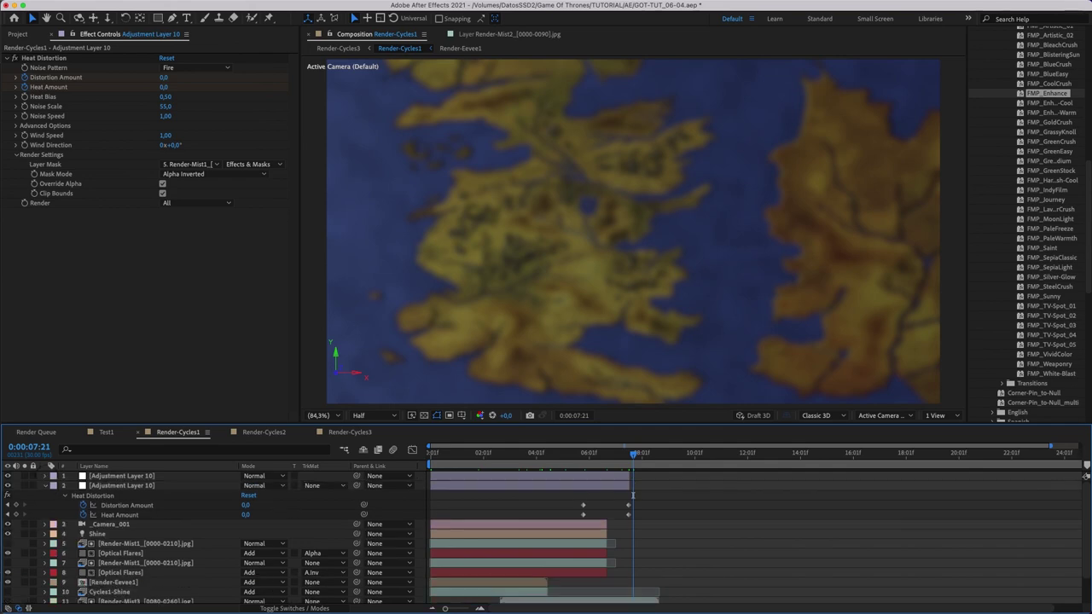
left_click(45, 475)
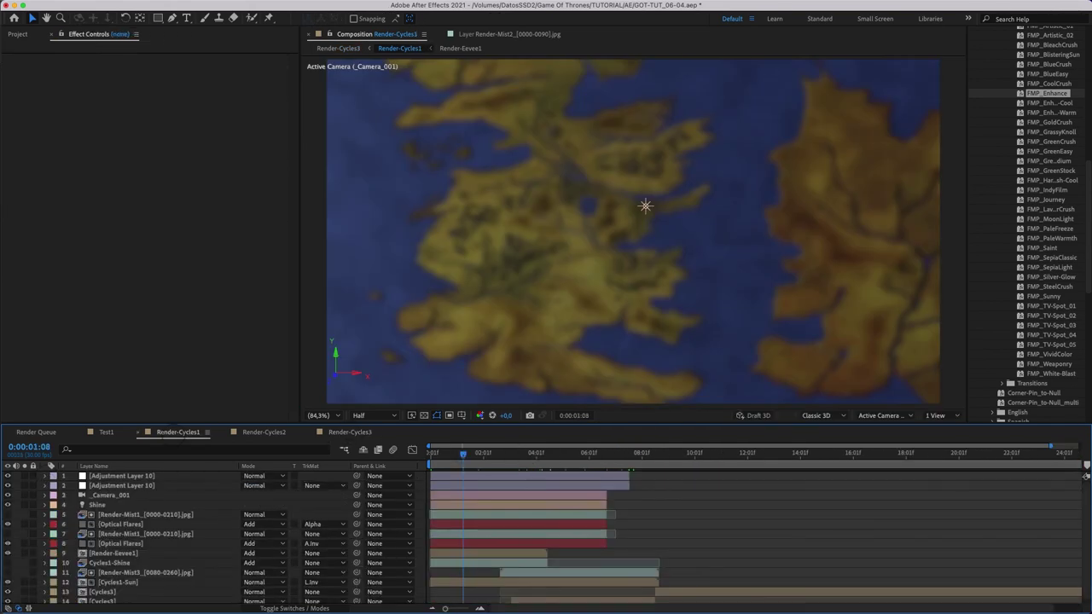
left_click(121, 475)
left_click(121, 486, "shift")
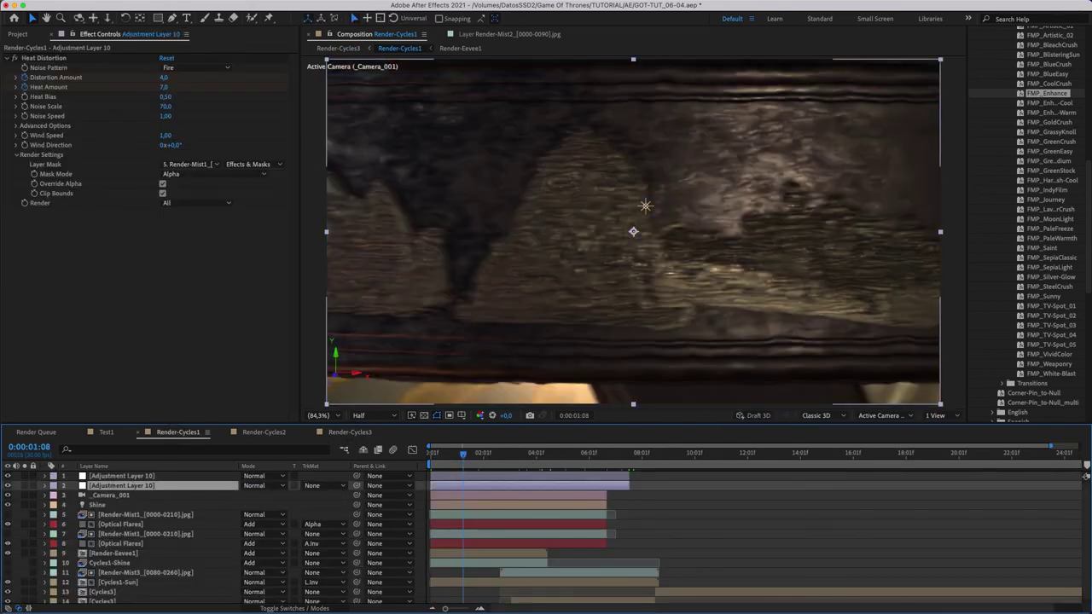
key("super+c")
Paste the two adjustment layers into Render-Cycles2 and move them to the top.
left_click(264, 432)
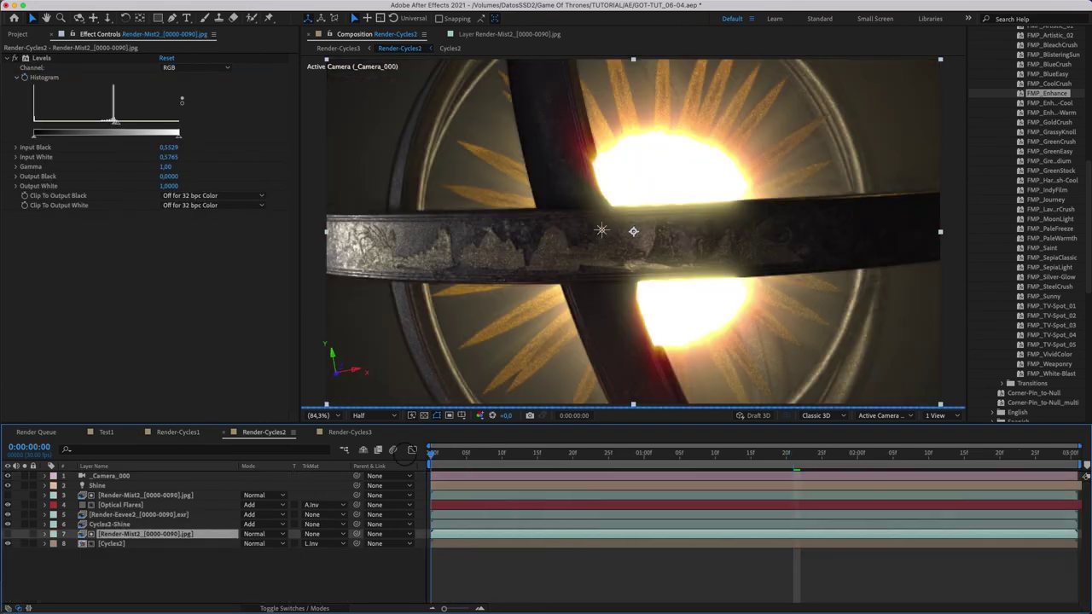
left_click(145, 534)
key("super+v")
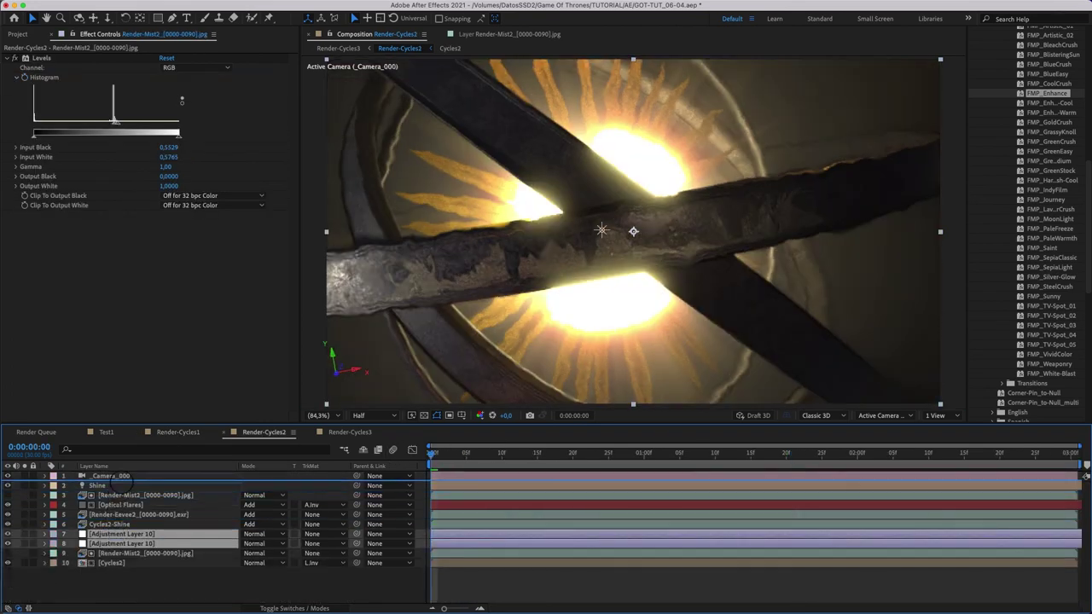
left_click_drag(122, 534, 122, 471)
key("u")
key("End")
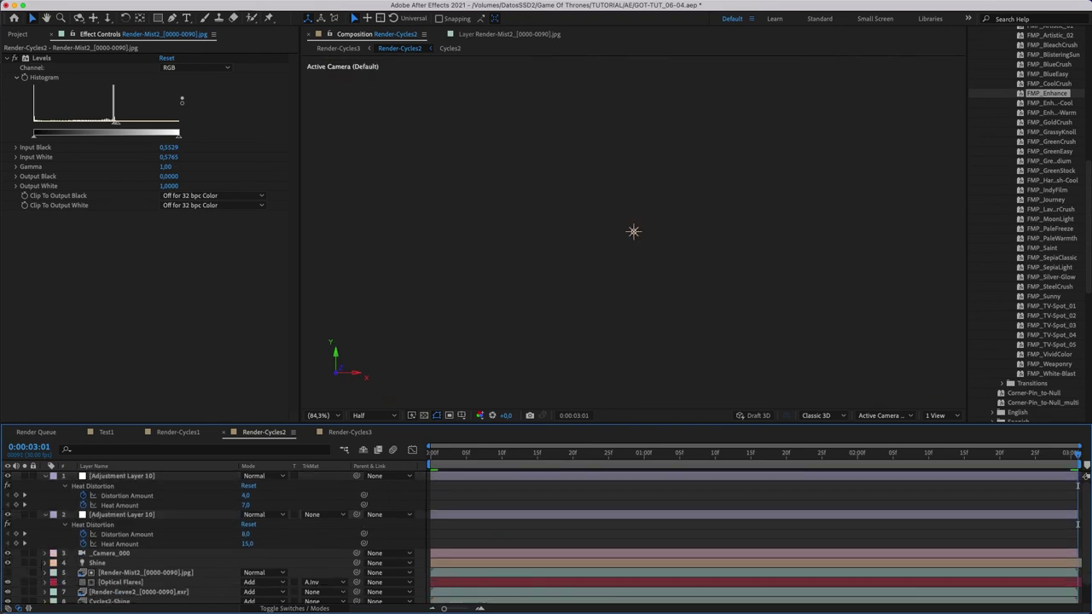
Set both adjustment layers' Heat Distortion layer mask to Render-Mist2.
left_click(92, 486)
left_click(122, 514)
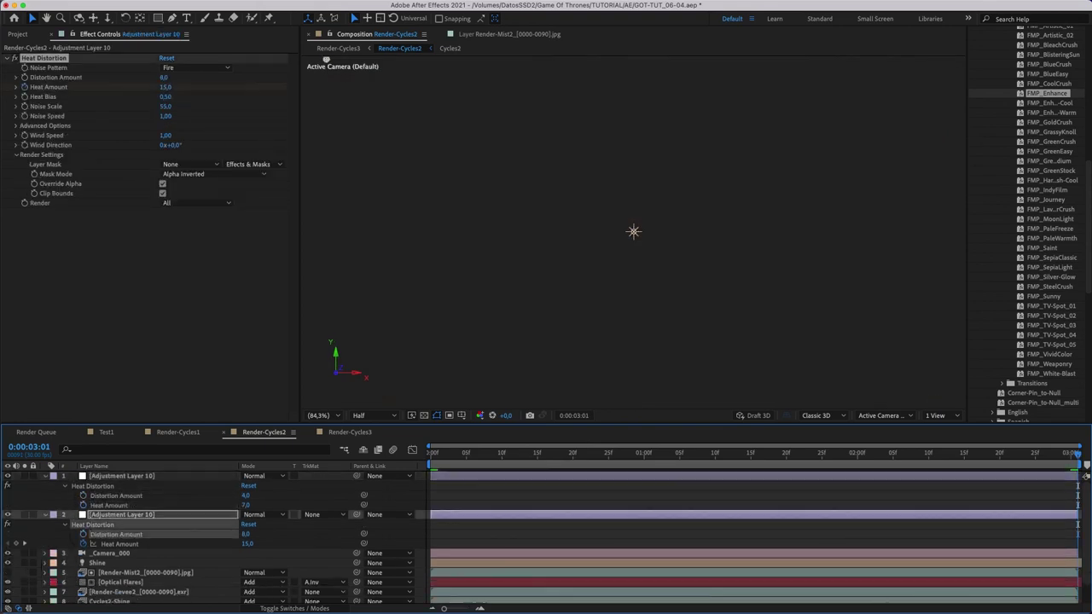
left_click_drag(572, 453, 523, 454)
left_click(122, 475)
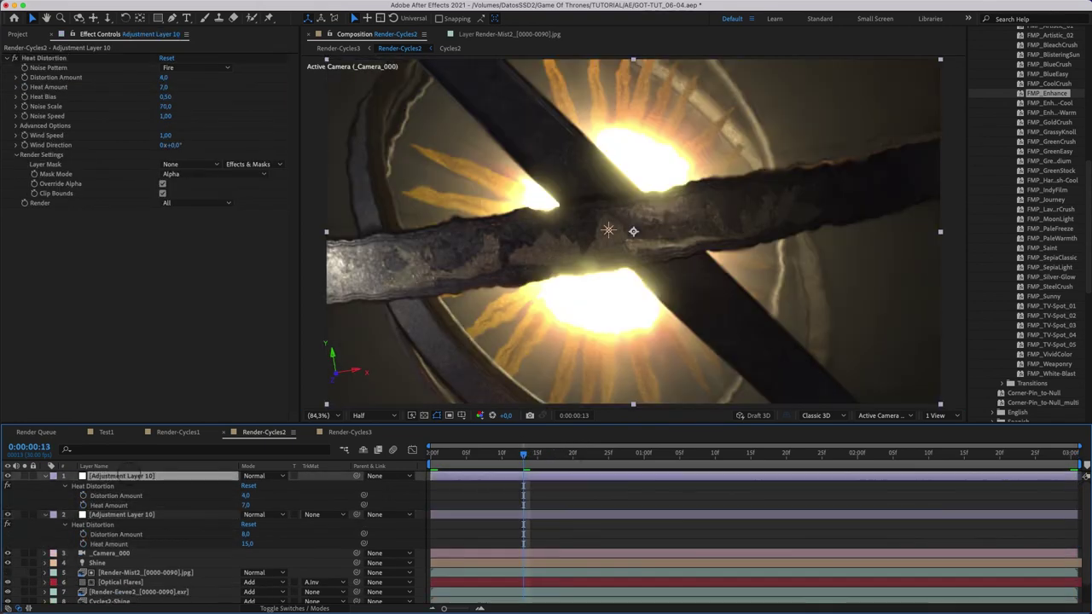
left_click(189, 164)
left_click(203, 214)
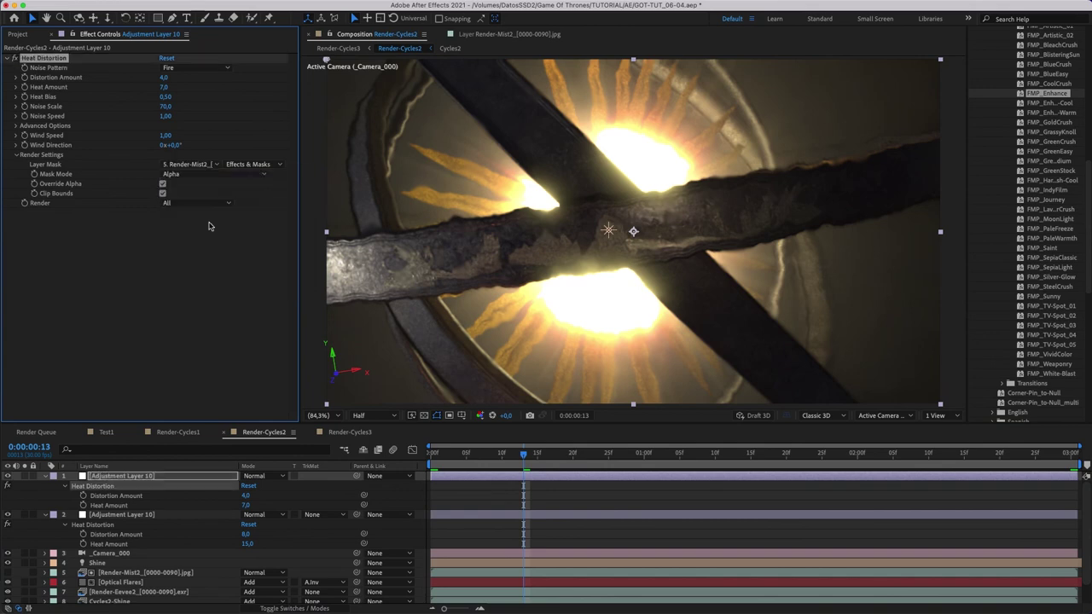
key("super+Down")
left_click(189, 165)
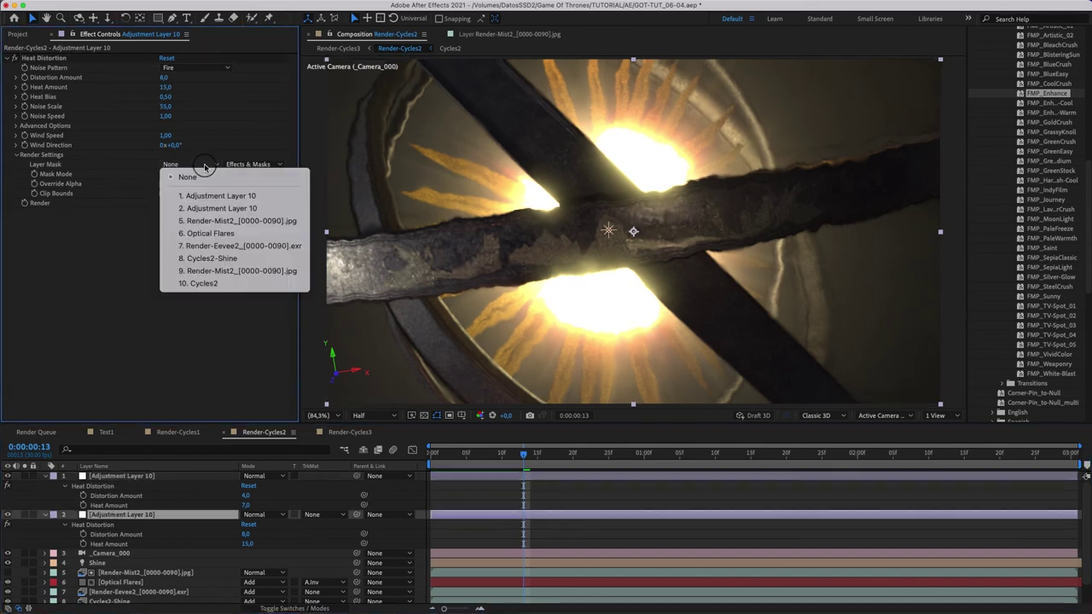
left_click(205, 224)
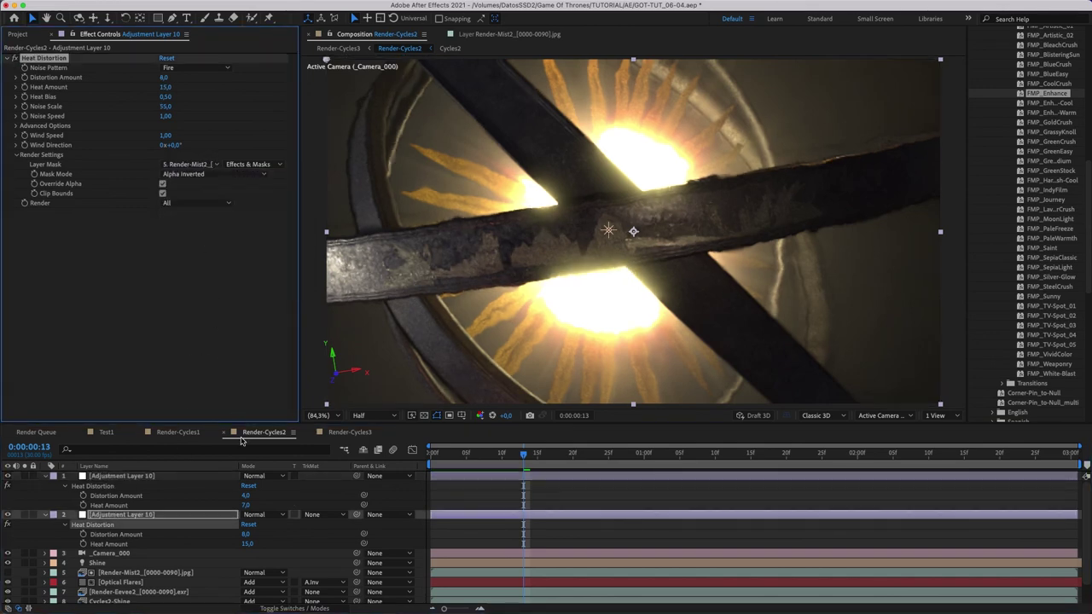
left_click(45, 476)
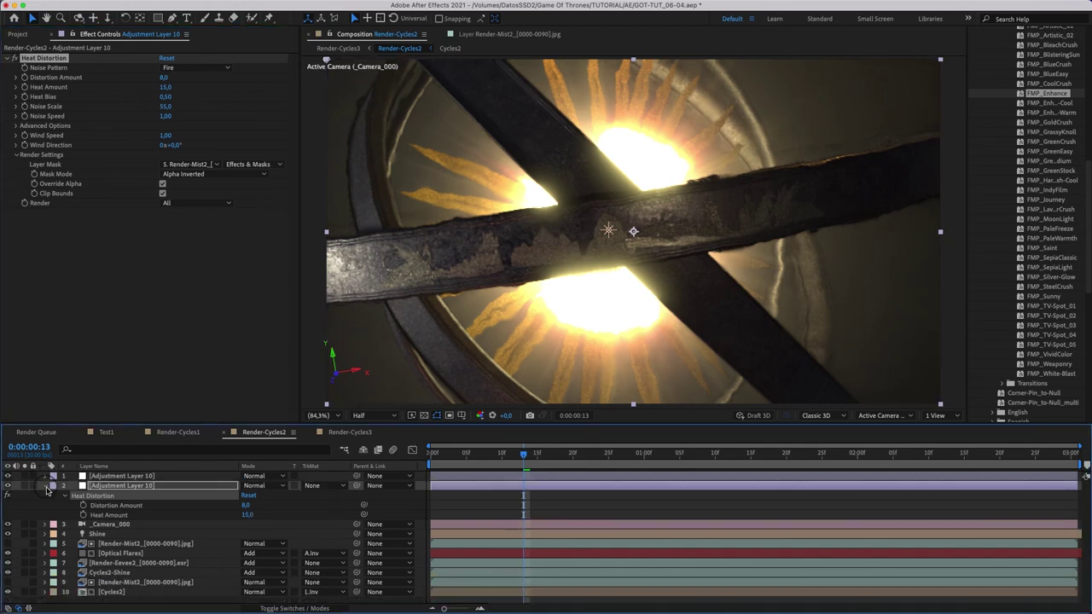
Add the Render-Cycles3 composition to the Render Queue.
left_click(346, 431)
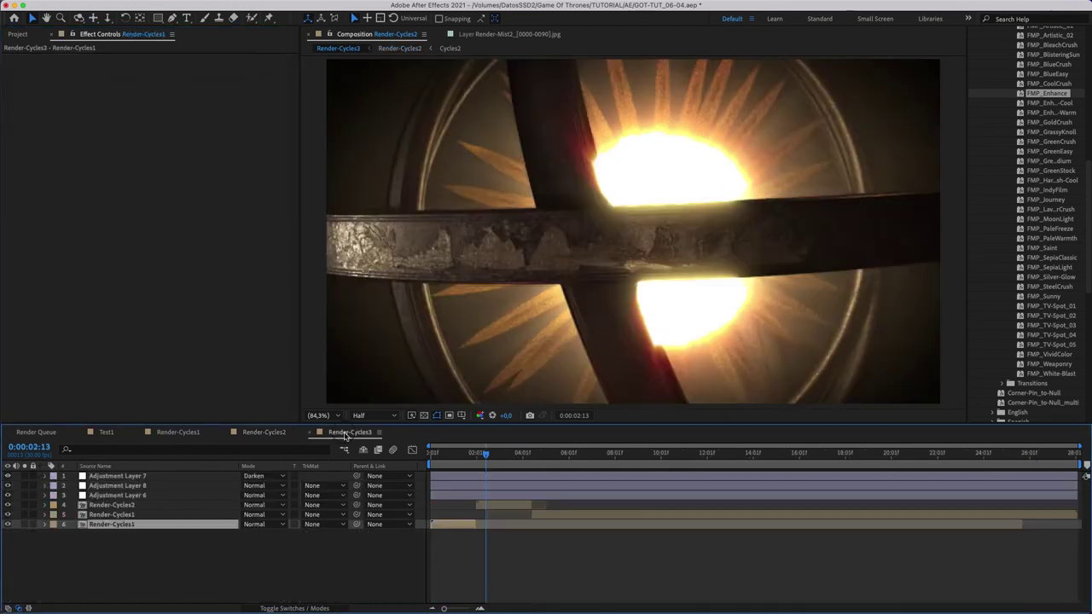
left_click(521, 457)
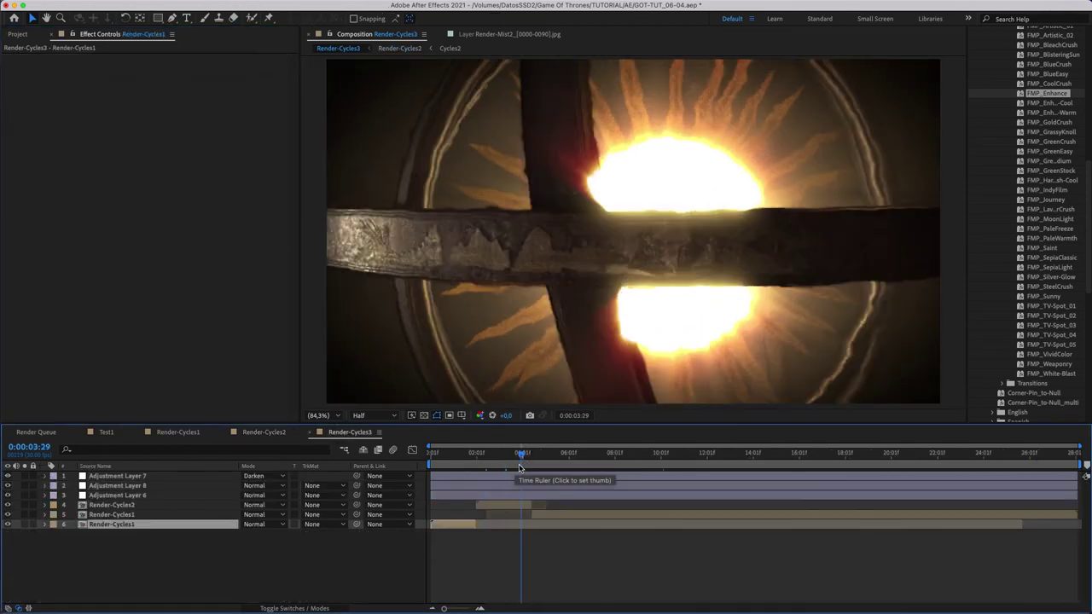
left_click(543, 457)
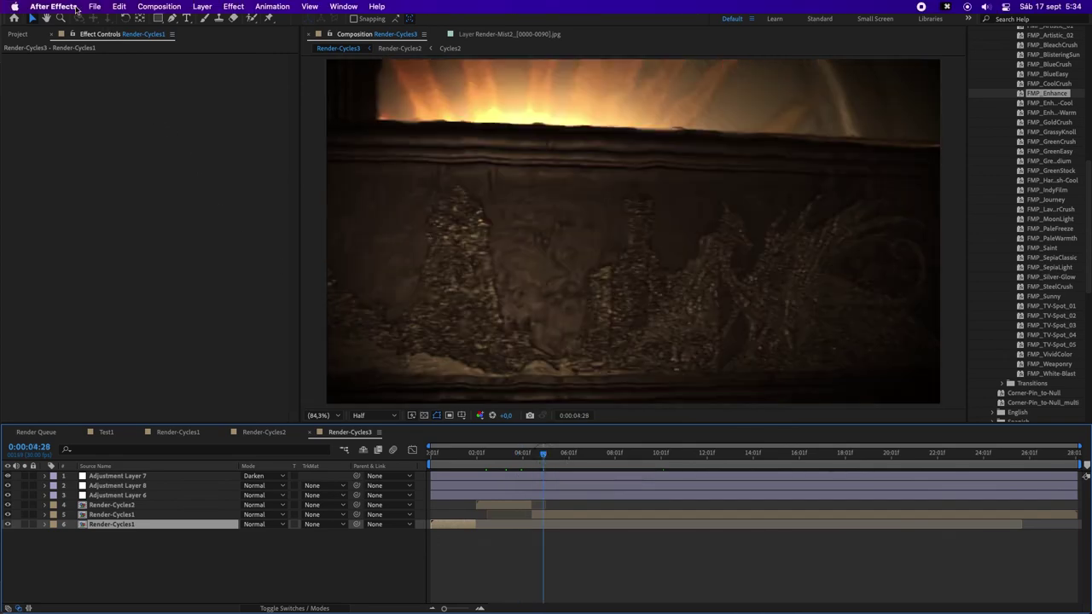
left_click(95, 6)
mouse_move(155, 188)
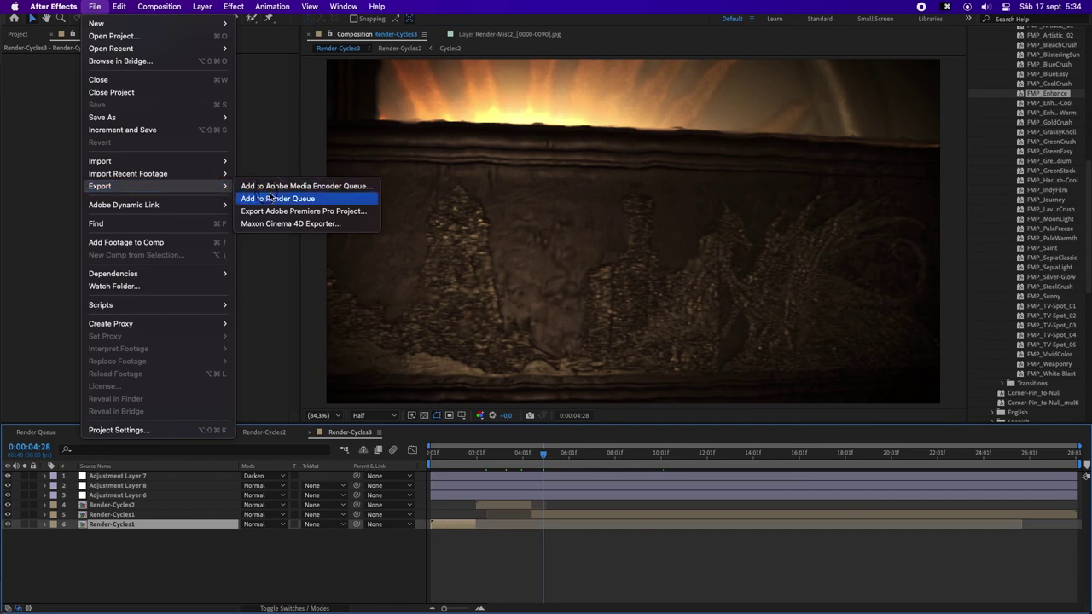
left_click(277, 198)
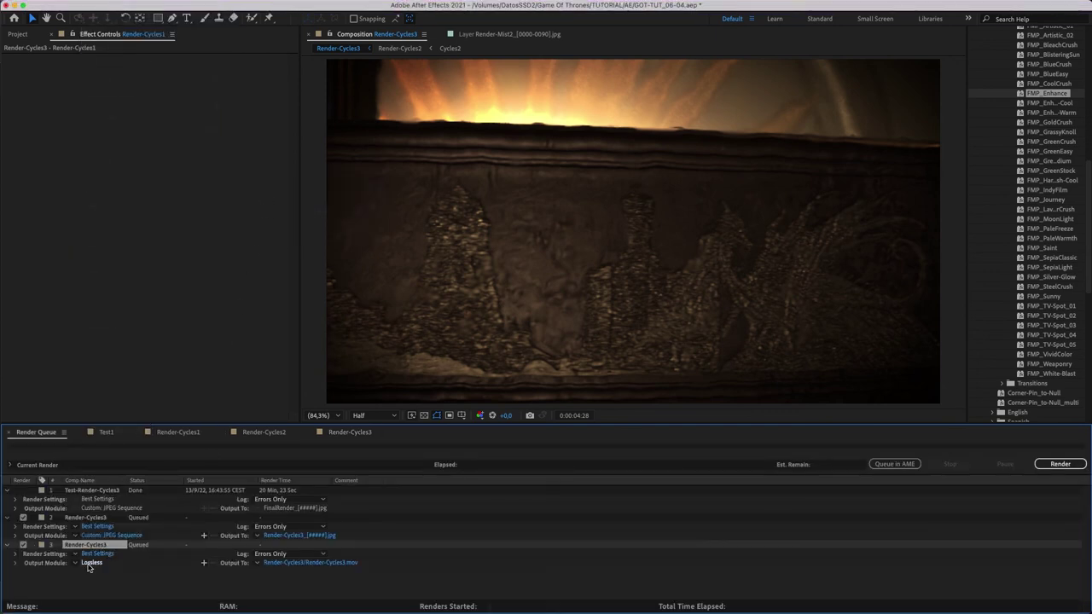
Set the output format to JPEG Sequence at maximum quality.
left_click(91, 564)
left_click(478, 170)
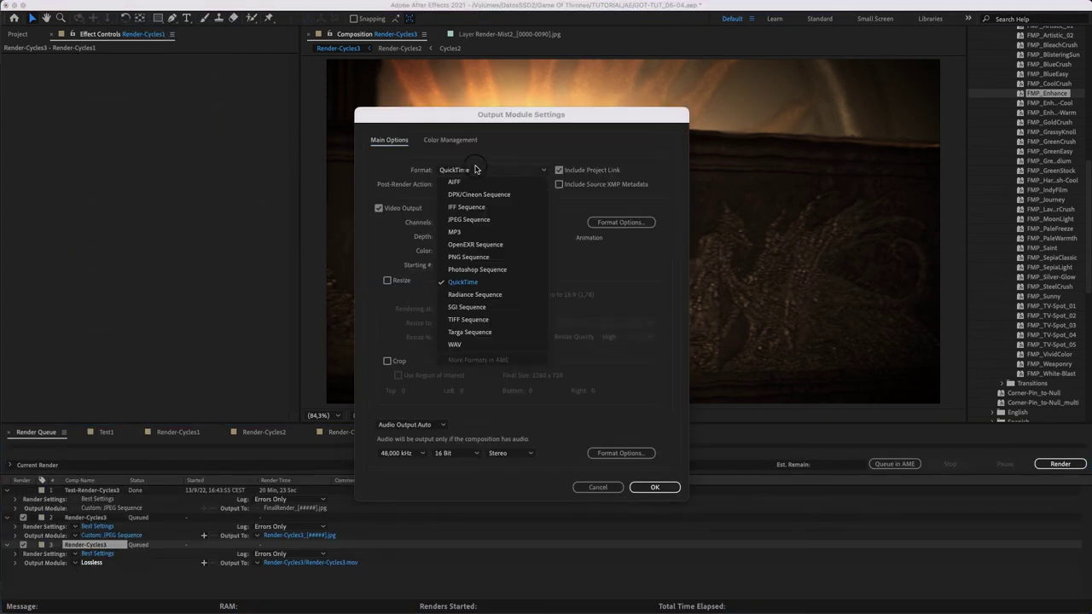
left_click(475, 216)
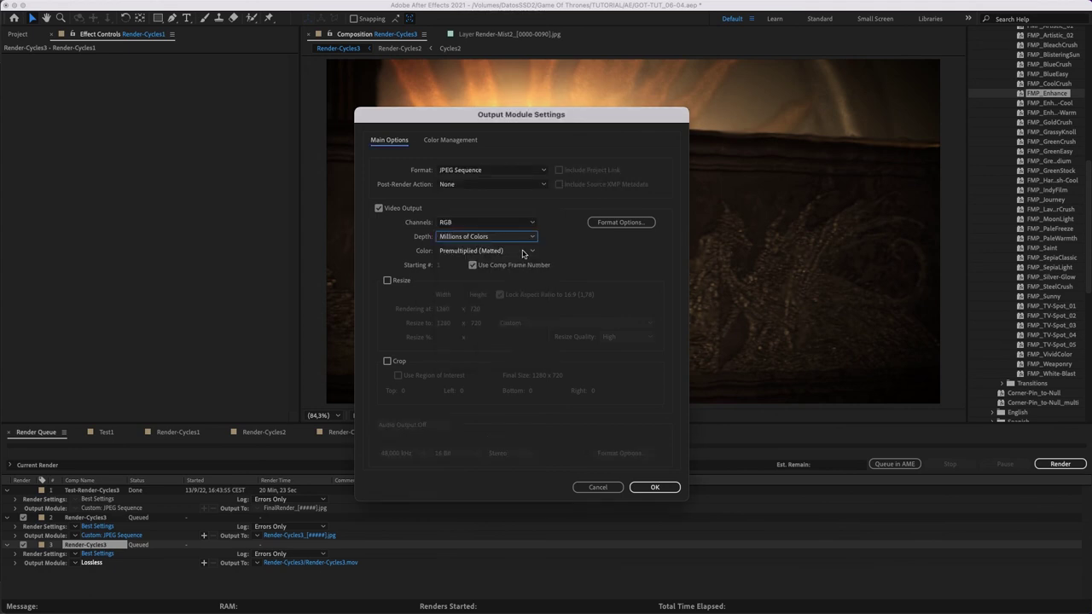
left_click(606, 224)
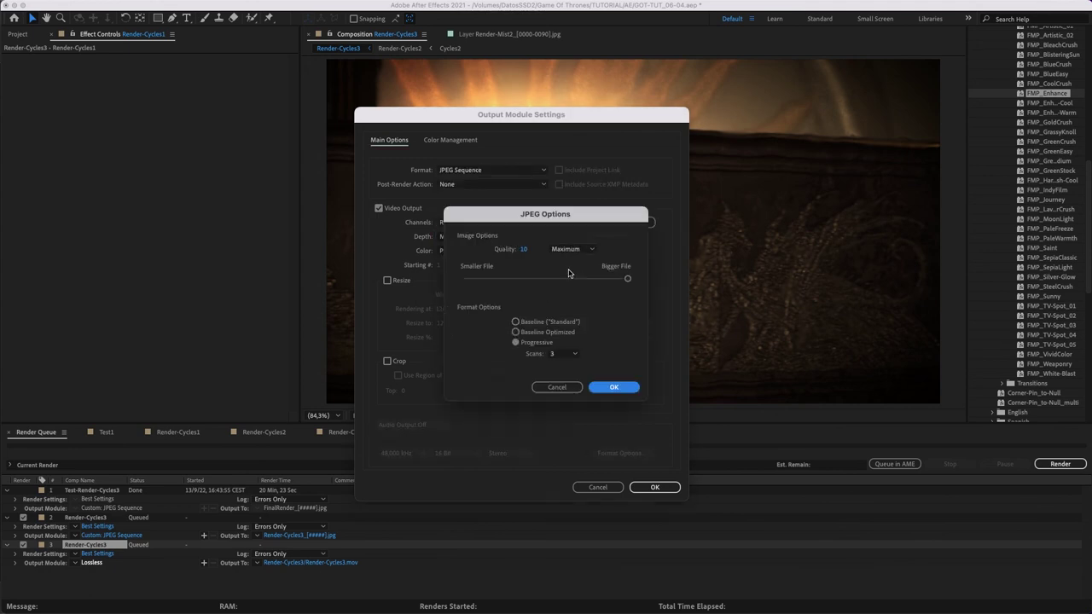
left_click(614, 388)
Confirm the JPEG settings, delete the duplicate queue item, and remove 'Cycles3' from the output name.
left_click(652, 488)
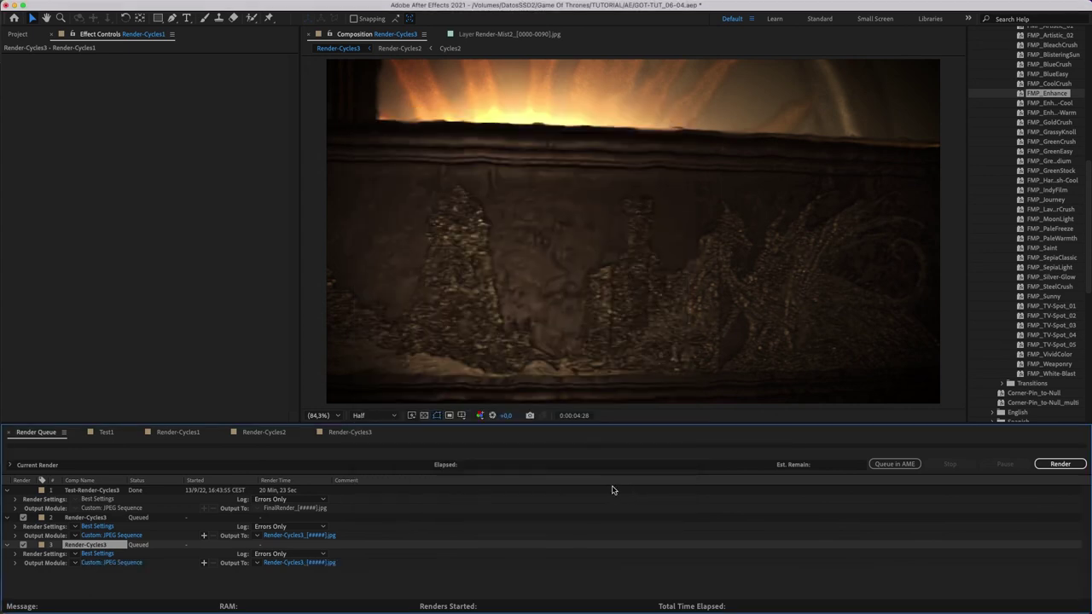
key("BackSpace")
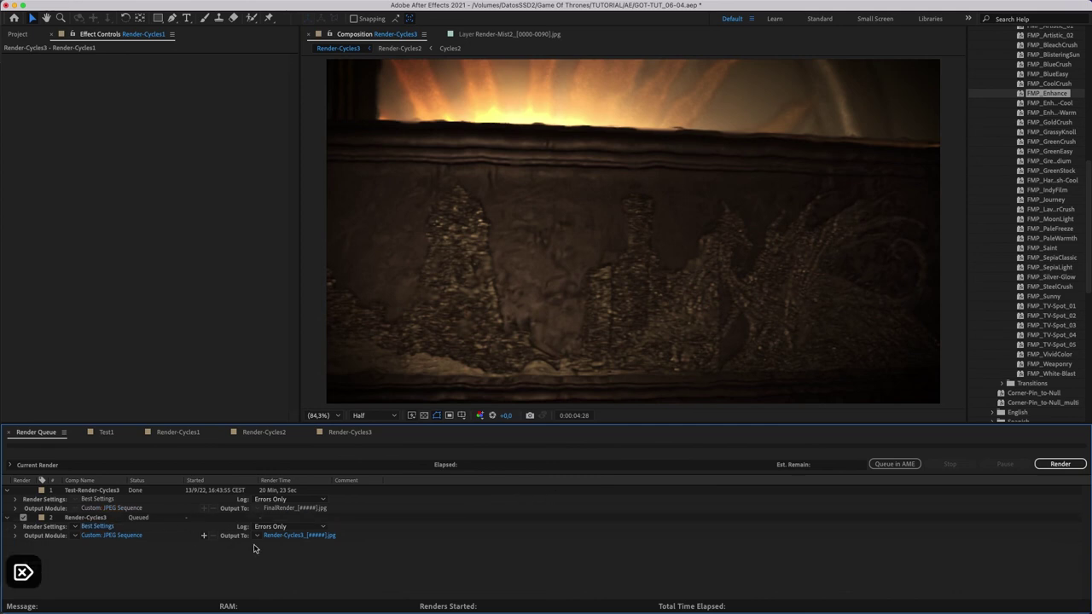
left_click(300, 535)
left_click_drag(583, 118, 555, 118)
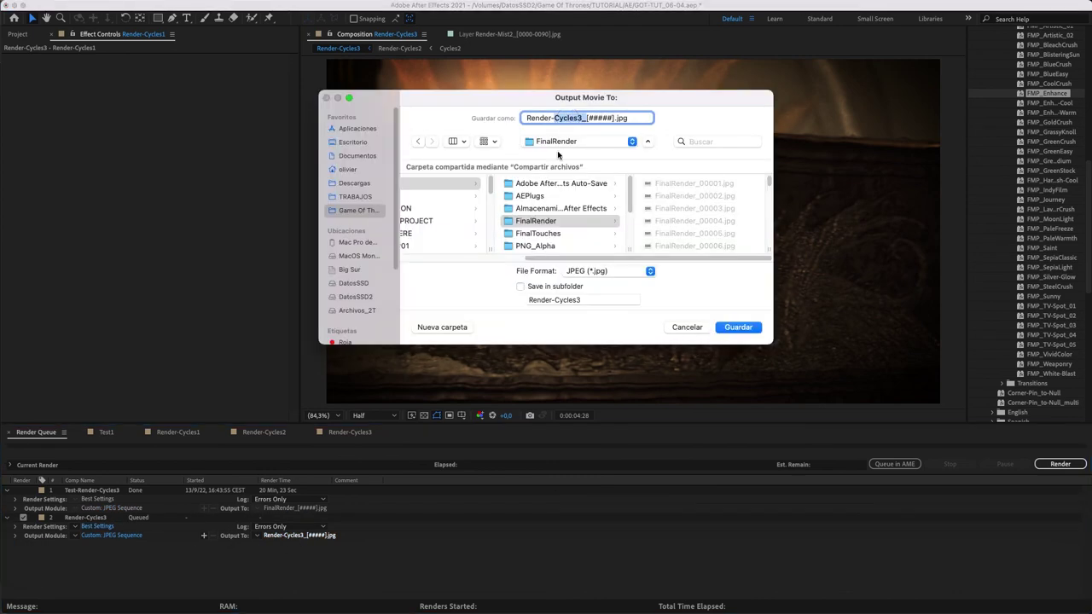
key("BackSpace")
Save the output as FinalRender_[#####].jpg and render, overwriting the existing frames.
key("super+Left")
type("Final")
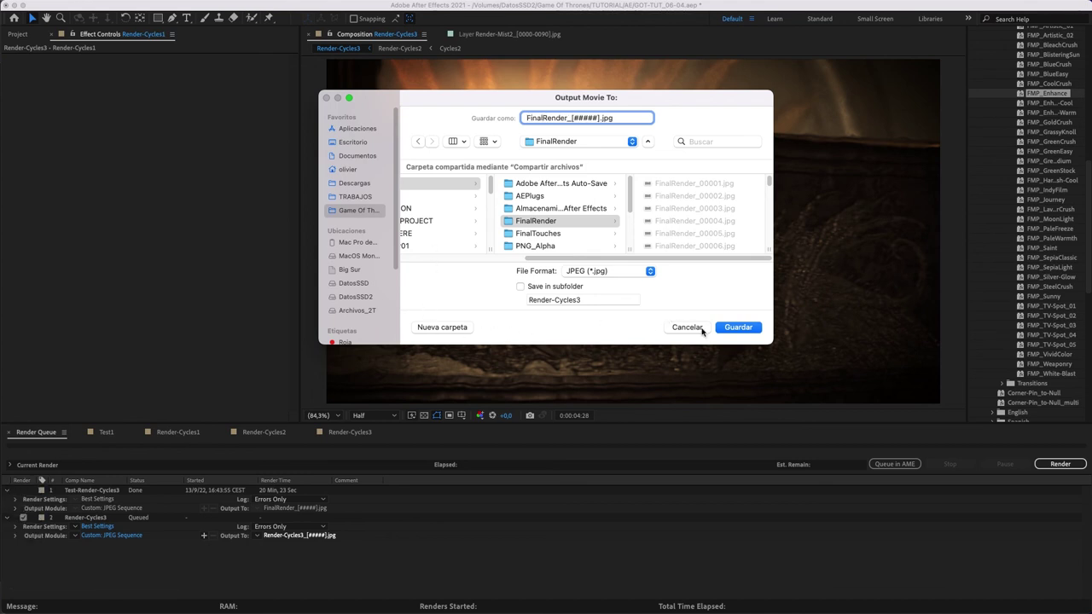
left_click(736, 329)
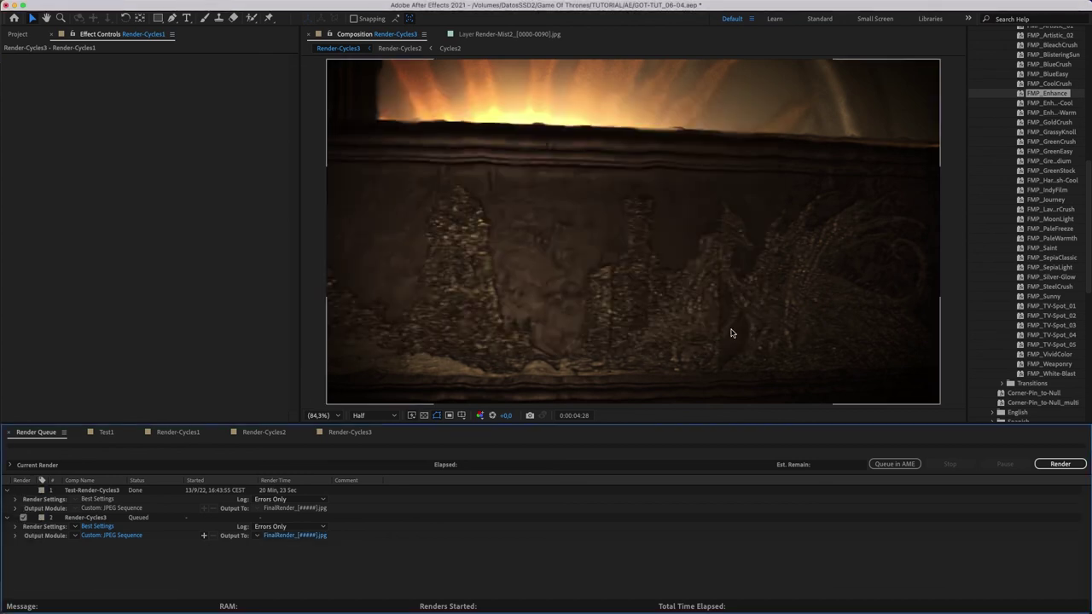
left_click(1062, 465)
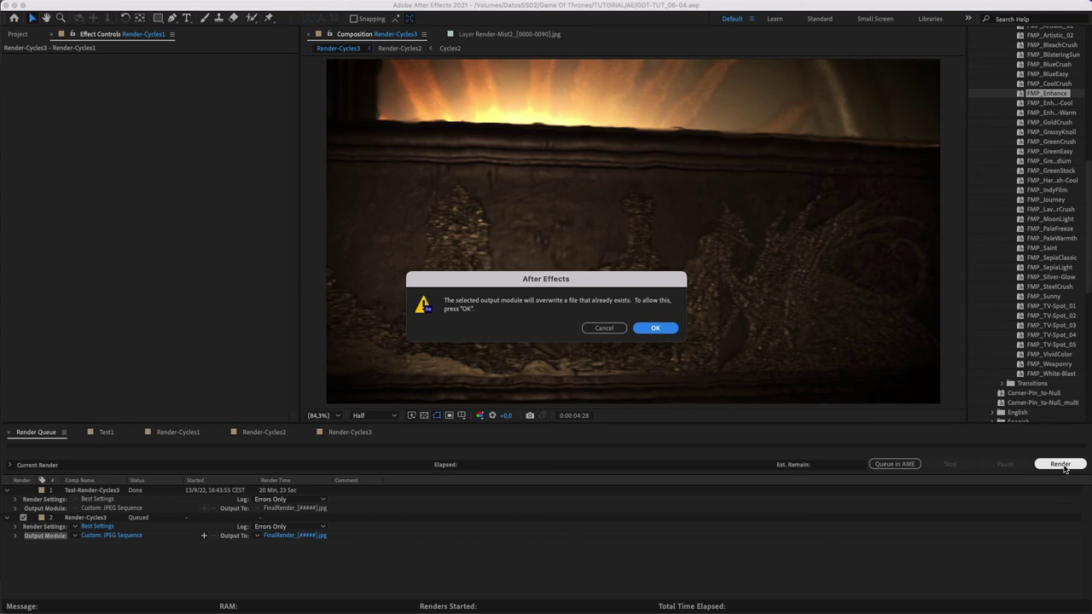
left_click(655, 329)
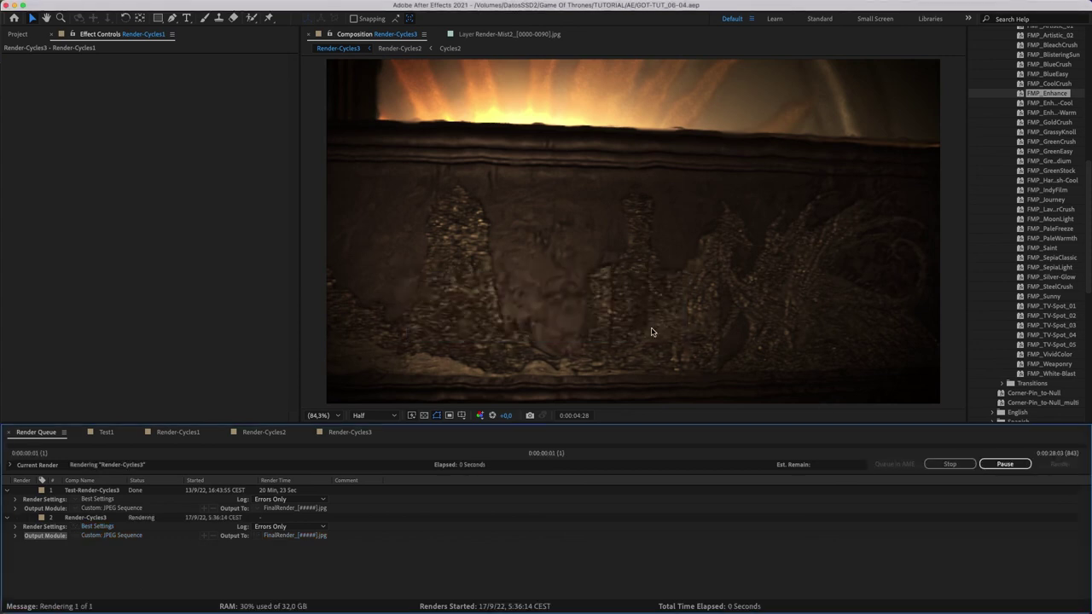